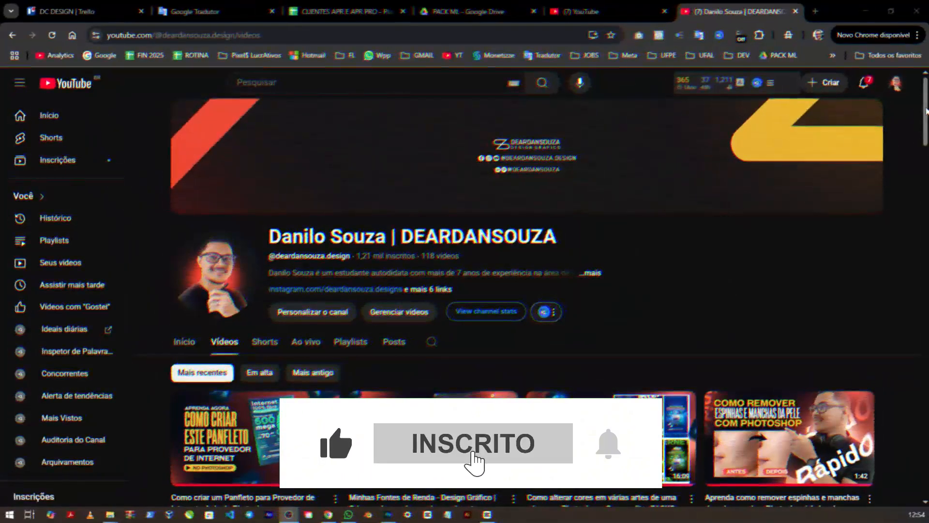
Step: Browse the DEARDANSOUZA channel's uploaded videos on YouTube
{"action": "scroll", "coordinate": [925, 111], "scroll_direction": "down", "scroll_amount": 6}
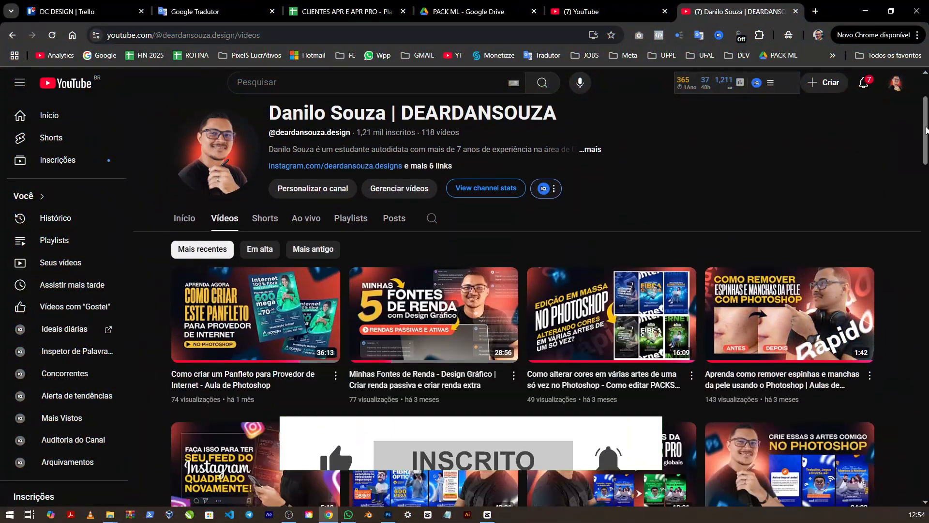
{"action": "scroll", "coordinate": [549, 315], "scroll_direction": "down", "scroll_amount": 8}
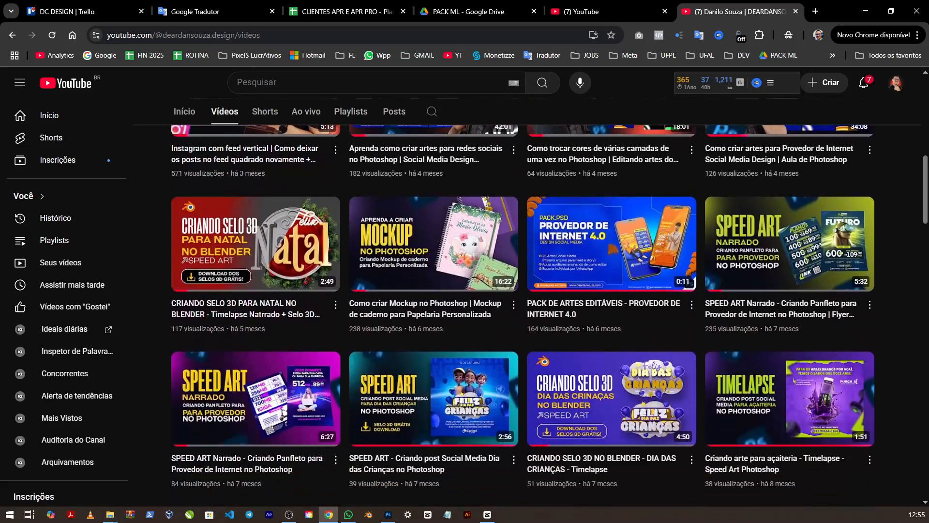
{"action": "scroll", "coordinate": [550, 315], "scroll_direction": "down", "scroll_amount": 7}
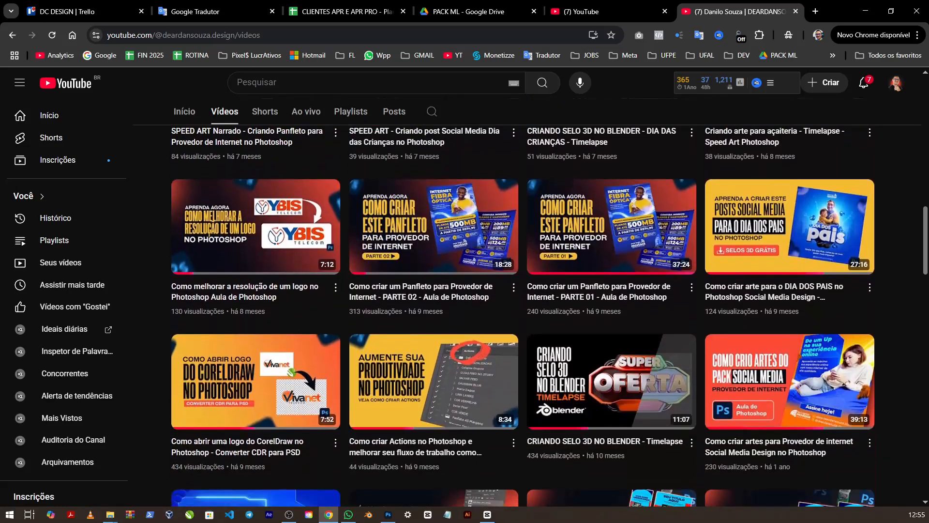
{"action": "scroll", "coordinate": [549, 315], "scroll_direction": "down", "scroll_amount": 6}
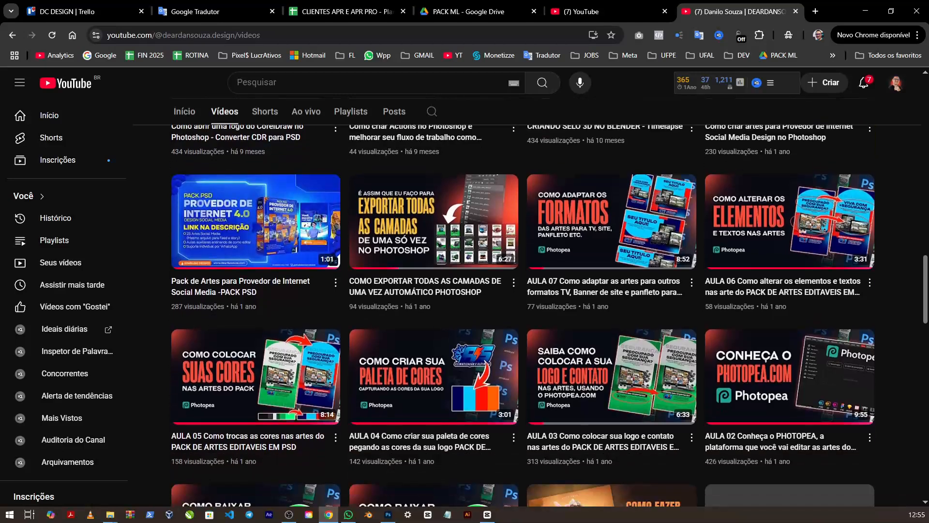
{"action": "scroll", "coordinate": [550, 315], "scroll_direction": "down", "scroll_amount": 6}
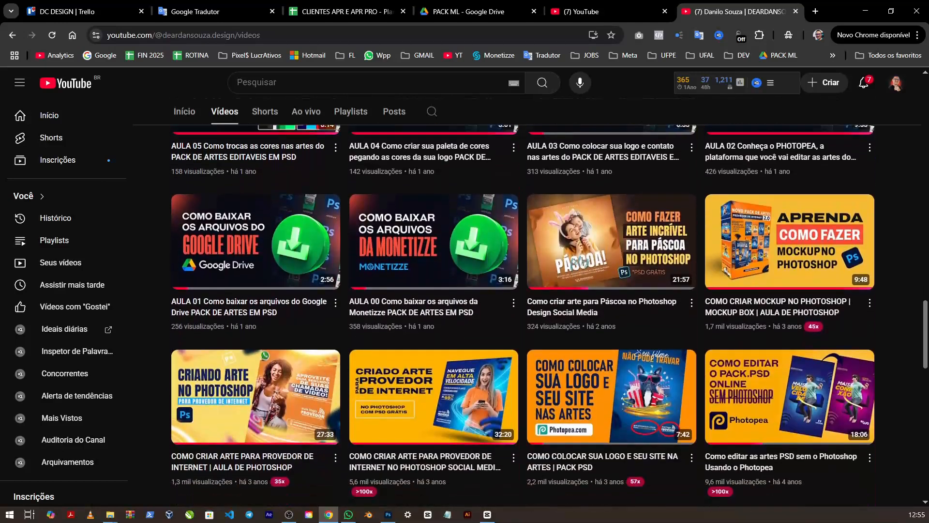
{"action": "scroll", "coordinate": [549, 315], "scroll_direction": "down", "scroll_amount": 2}
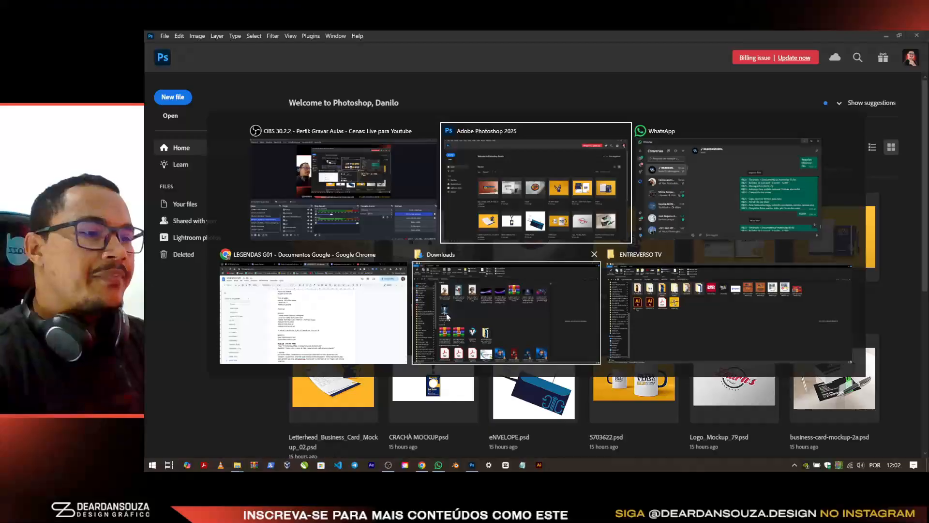
Step: Switch to the LEGENDAS G01 document in Google Docs and read through the MAIO 2025 flyer and post texts
{"action": "key", "text": "alt+Tab"}
{"action": "scroll", "coordinate": [441, 205], "scroll_direction": "up", "scroll_amount": 2}
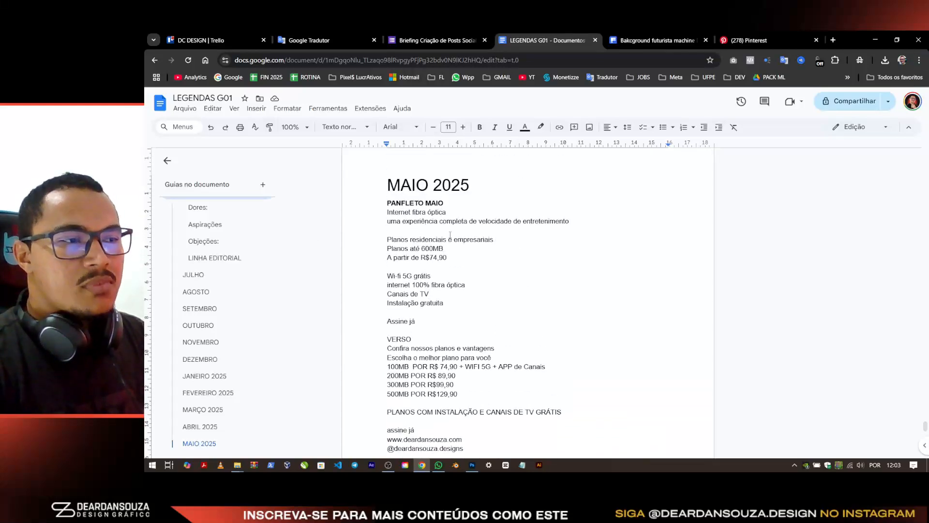
{"action": "scroll", "coordinate": [486, 238], "scroll_direction": "down", "scroll_amount": 1}
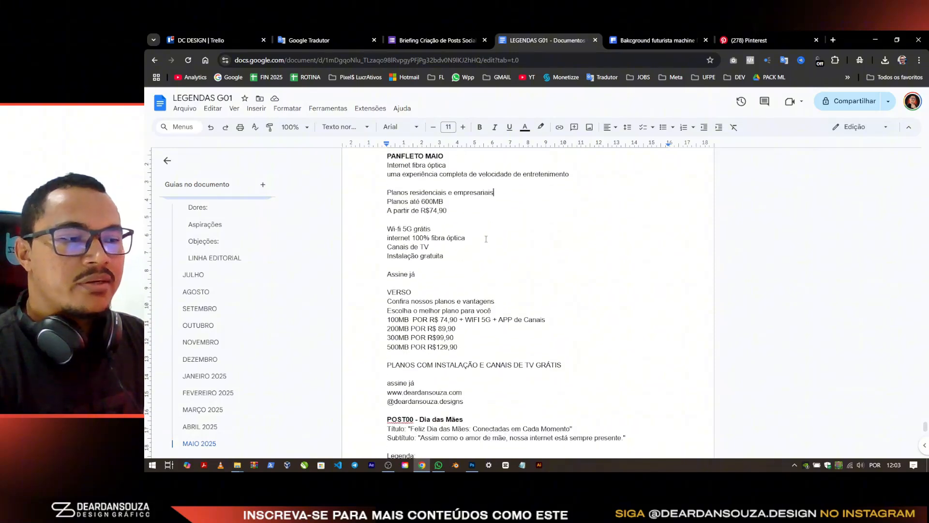
{"action": "scroll", "coordinate": [532, 274], "scroll_direction": "down", "scroll_amount": 4}
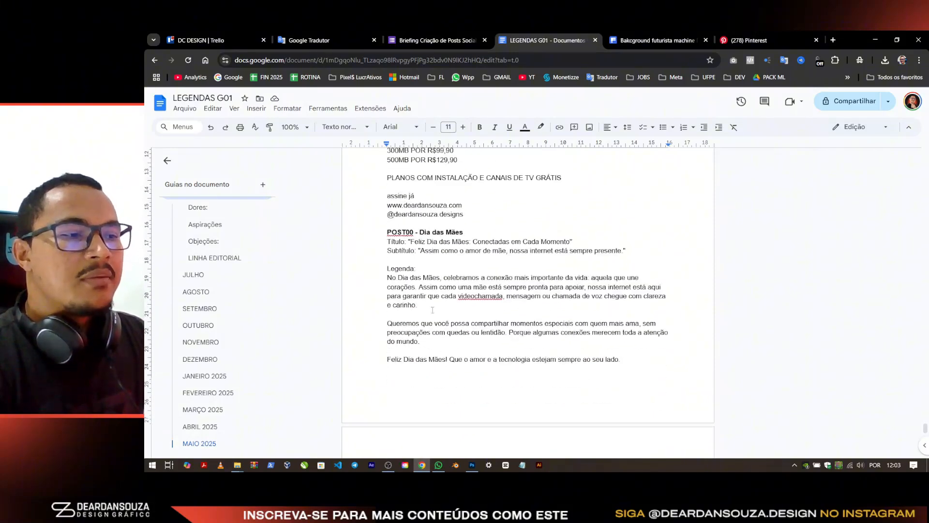
{"action": "left_click_drag", "start_coordinate": [378, 240], "coordinate": [498, 301]}
{"action": "scroll", "coordinate": [498, 302], "scroll_direction": "down", "scroll_amount": 5}
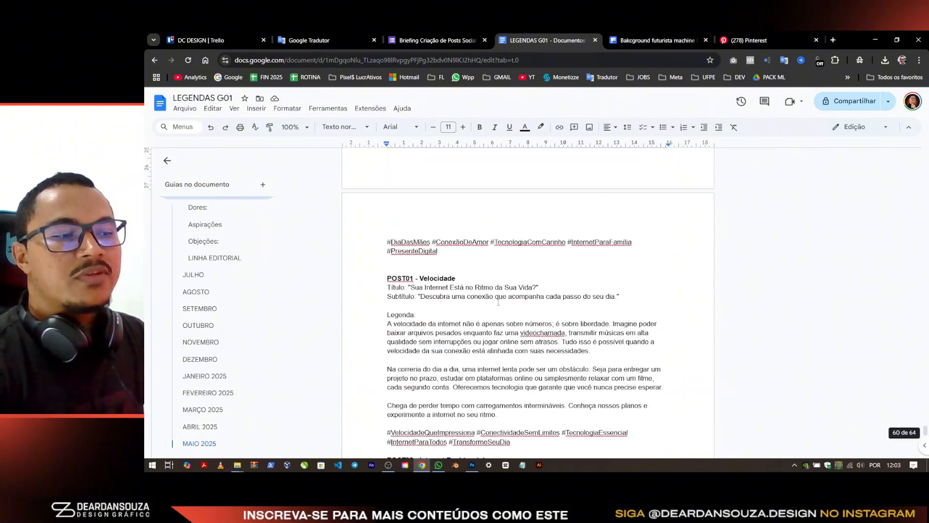
{"action": "scroll", "coordinate": [582, 287], "scroll_direction": "down", "scroll_amount": 2}
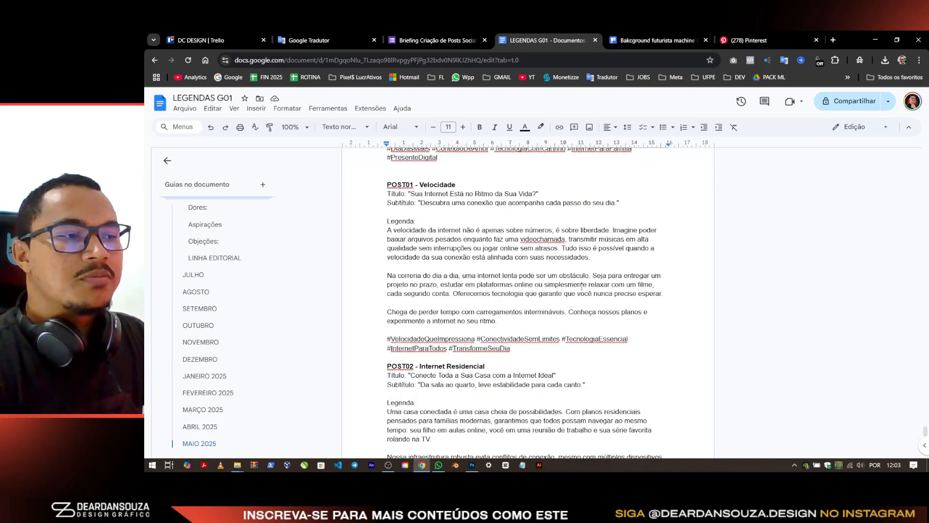
{"action": "scroll", "coordinate": [562, 303], "scroll_direction": "down", "scroll_amount": 6}
{"action": "scroll", "coordinate": [493, 271], "scroll_direction": "up", "scroll_amount": 15}
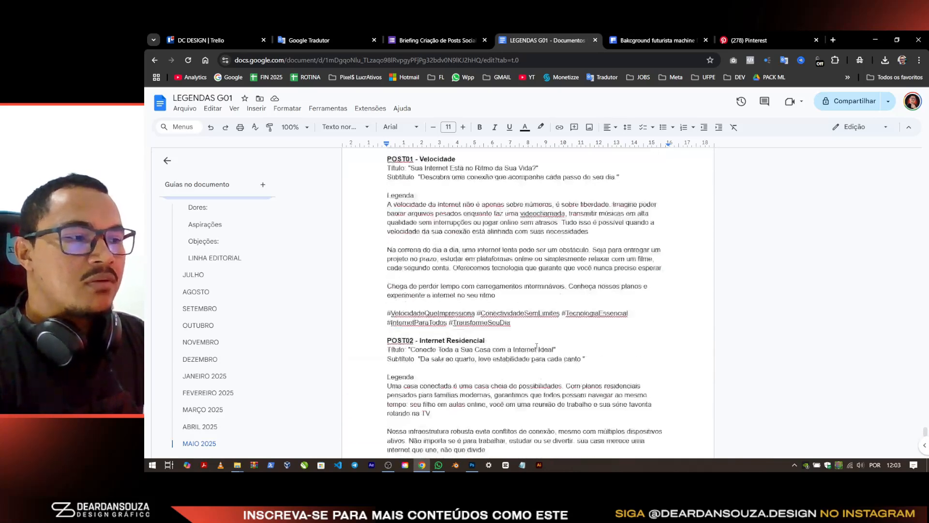
Step: Review the PANFLETO MAIO copy for the flyer's front and back, highlighting the whole section and its fibre internet headline
{"action": "left_click", "coordinate": [492, 271]}
{"action": "scroll", "coordinate": [381, 249], "scroll_direction": "up", "scroll_amount": 2}
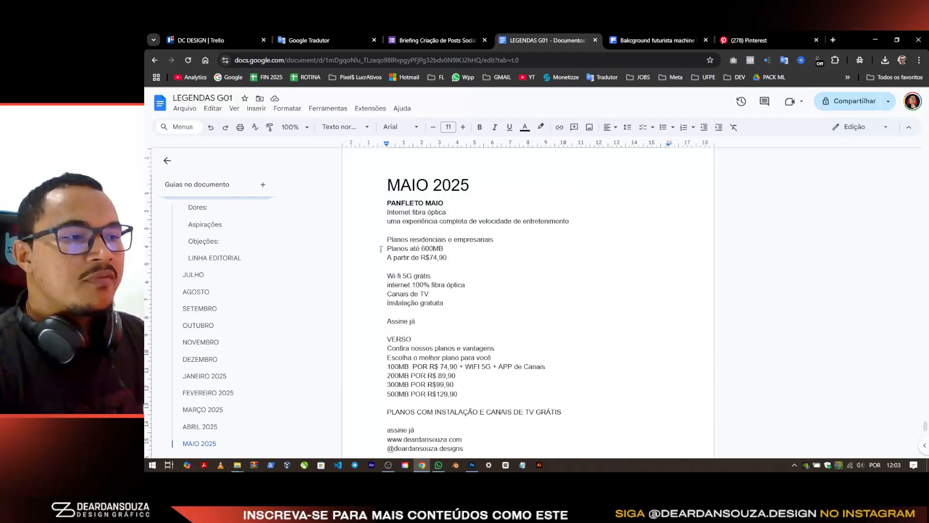
{"action": "left_click_drag", "start_coordinate": [382, 195], "coordinate": [498, 289]}
{"action": "left_click", "coordinate": [497, 293]}
{"action": "left_click_drag", "start_coordinate": [386, 204], "coordinate": [515, 310]}
{"action": "scroll", "coordinate": [491, 317], "scroll_direction": "down", "scroll_amount": 3}
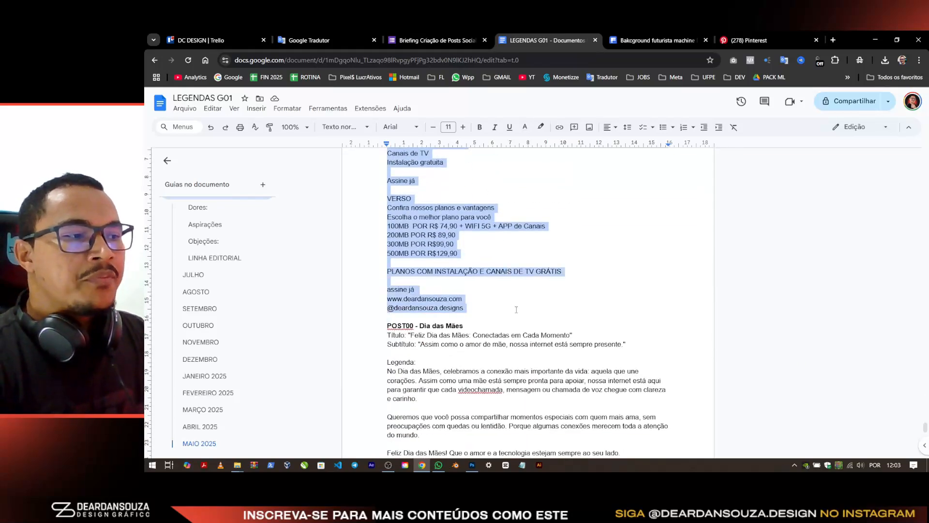
{"action": "scroll", "coordinate": [533, 297], "scroll_direction": "up", "scroll_amount": 4}
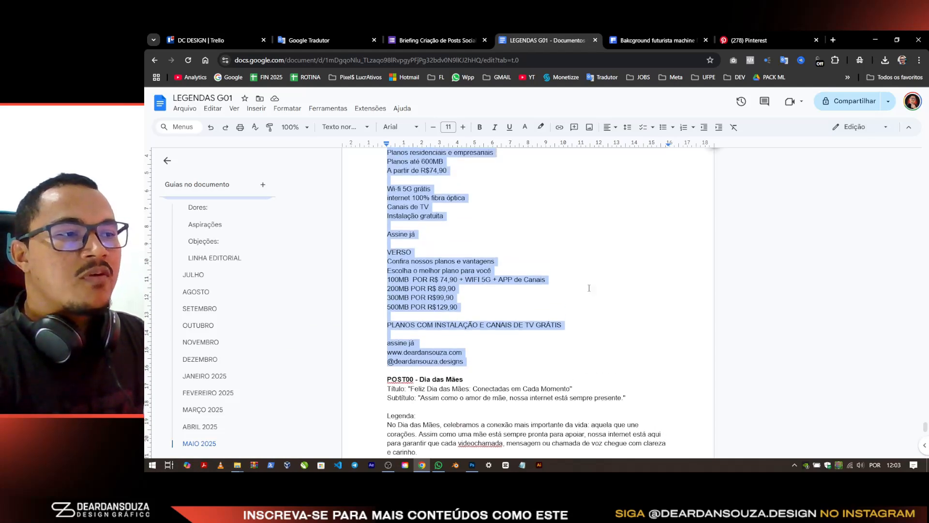
{"action": "scroll", "coordinate": [589, 288], "scroll_direction": "down", "scroll_amount": 2}
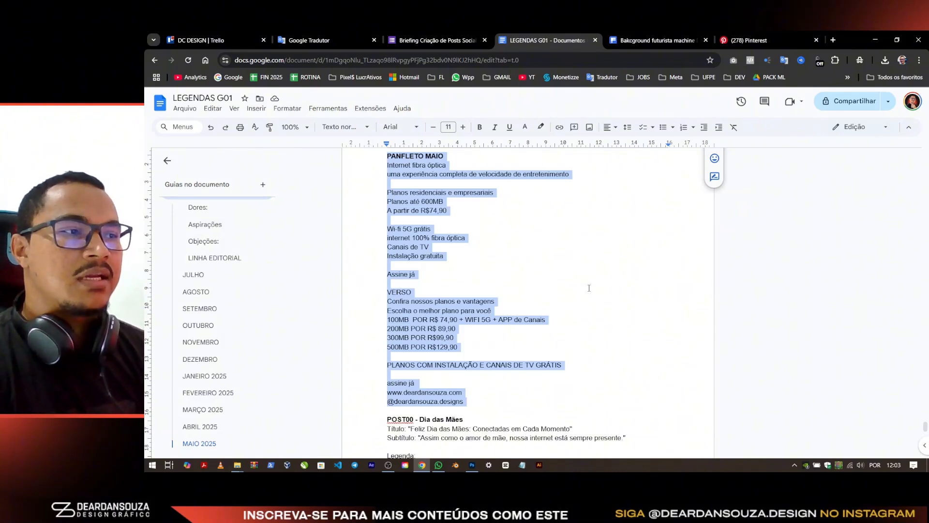
{"action": "left_click", "coordinate": [591, 292]}
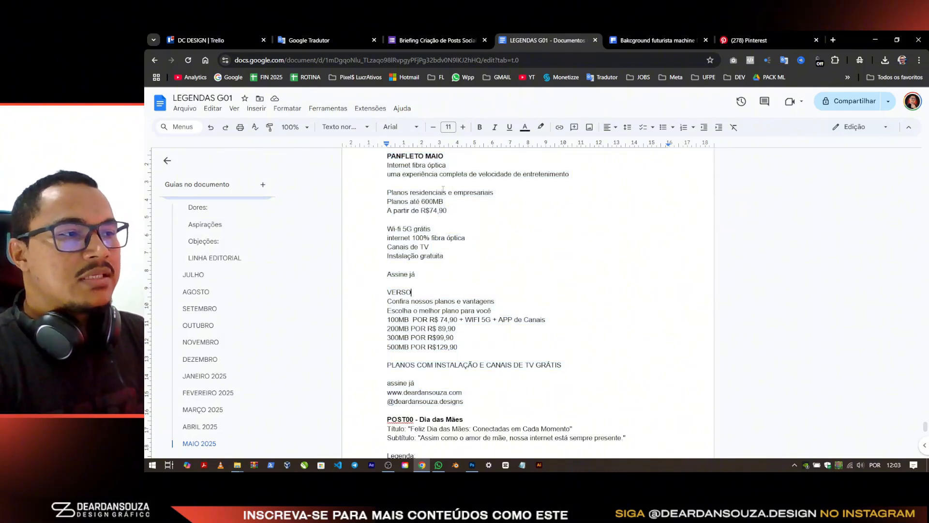
{"action": "left_click_drag", "start_coordinate": [381, 167], "coordinate": [471, 174]}
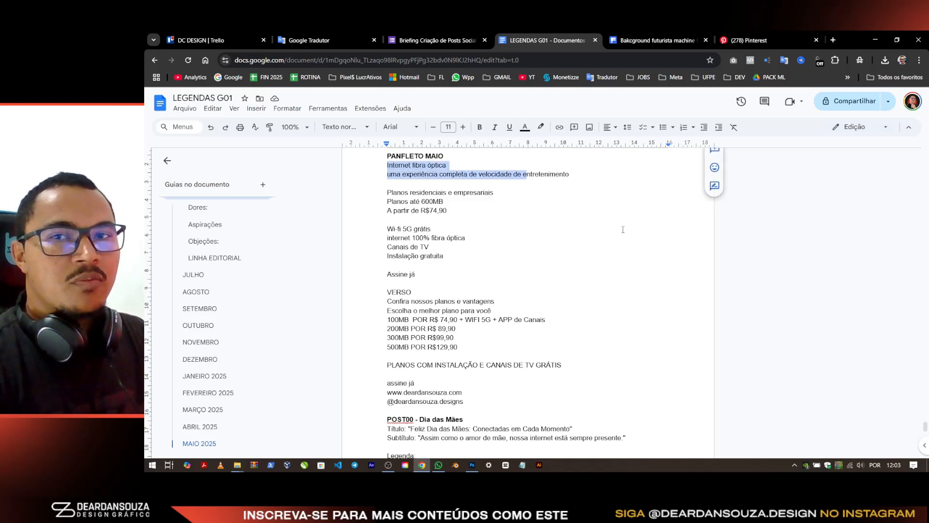
{"action": "left_click", "coordinate": [616, 261]}
Step: Switch to the Downloads folder in File Explorer and compare the three photos of men wearing VR headsets
{"action": "key", "text": "alt+Tab"}
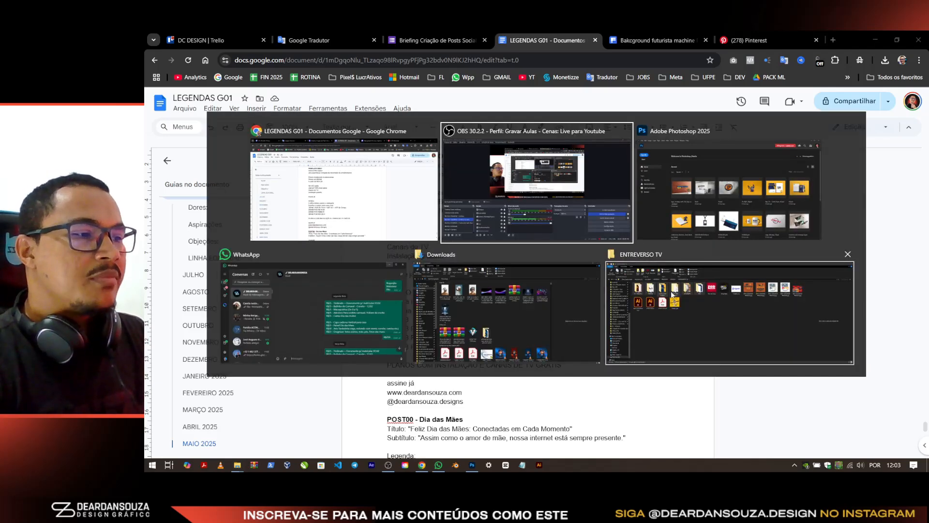
{"action": "left_click", "coordinate": [484, 318]}
{"action": "left_click", "coordinate": [362, 165]}
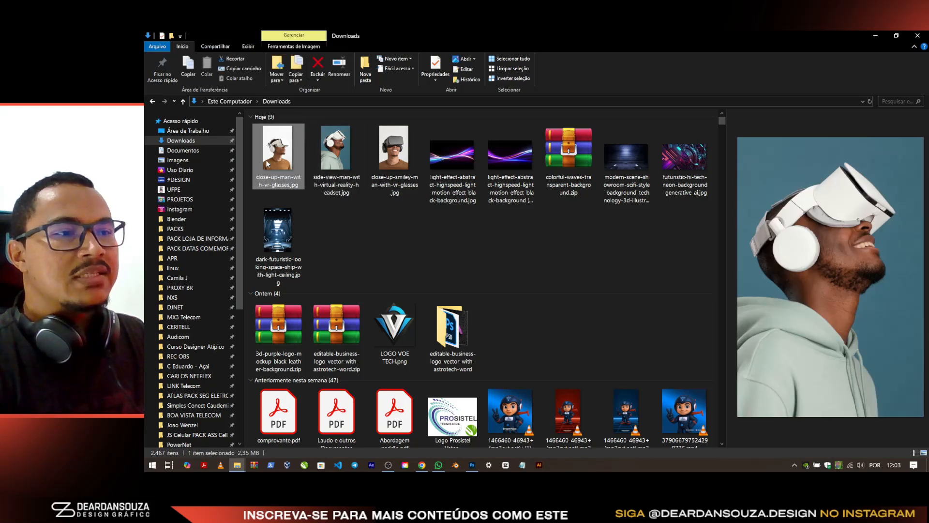
{"action": "key", "text": "Right"}
{"action": "left_click", "coordinate": [345, 154]}
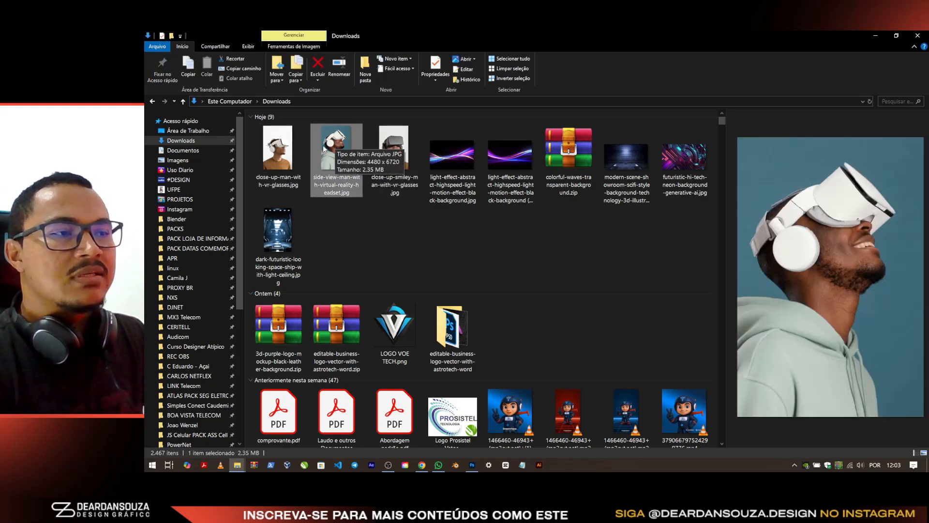
{"action": "left_click", "coordinate": [403, 157]}
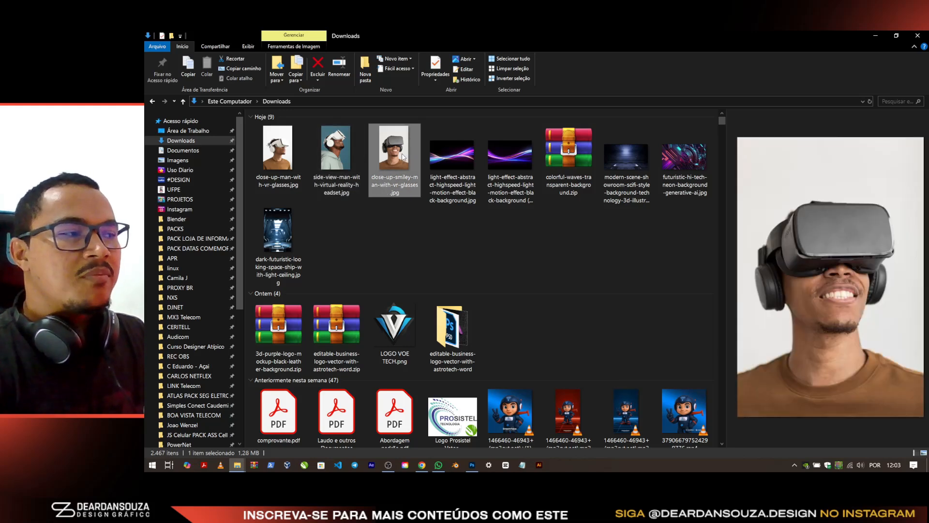
{"action": "left_click", "coordinate": [335, 152]}
{"action": "left_click", "coordinate": [373, 162]}
{"action": "left_click", "coordinate": [312, 158]}
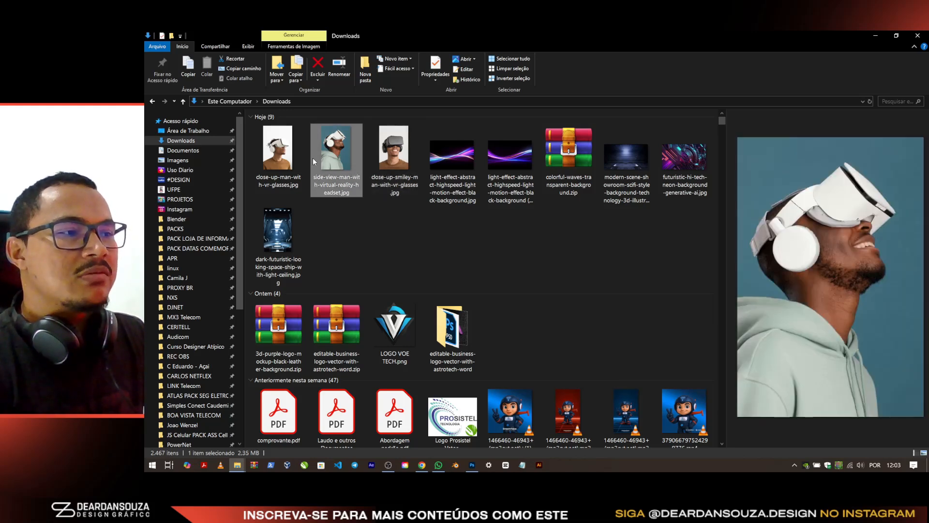
Step: Preview the light-effect, modern showroom, neon hi-tech and dark spaceship background images in Downloads
{"action": "left_click", "coordinate": [447, 159]}
{"action": "left_click", "coordinate": [516, 161]}
{"action": "left_click", "coordinate": [464, 162]}
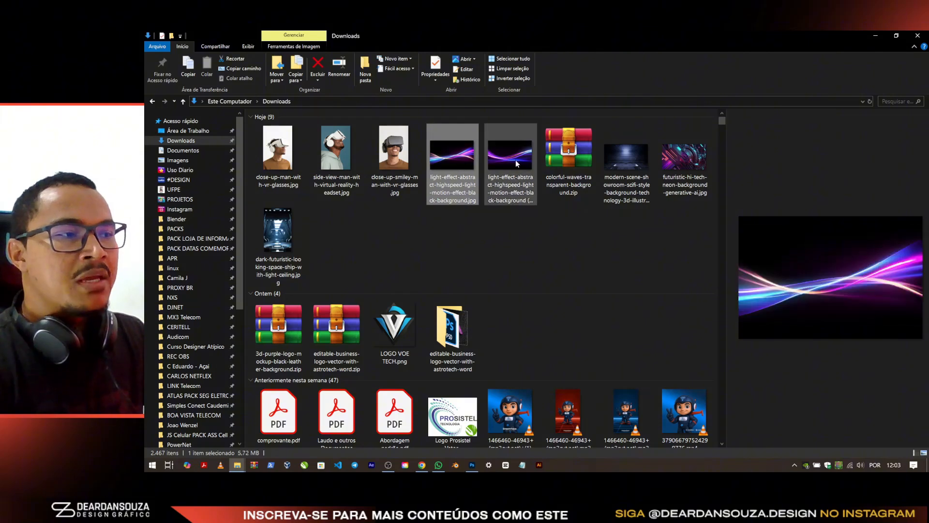
{"action": "left_click", "coordinate": [515, 160]}
{"action": "left_click", "coordinate": [453, 154]}
{"action": "left_click", "coordinate": [620, 152]}
{"action": "left_click", "coordinate": [701, 165]}
{"action": "left_click", "coordinate": [629, 160]}
{"action": "left_click", "coordinate": [700, 165]}
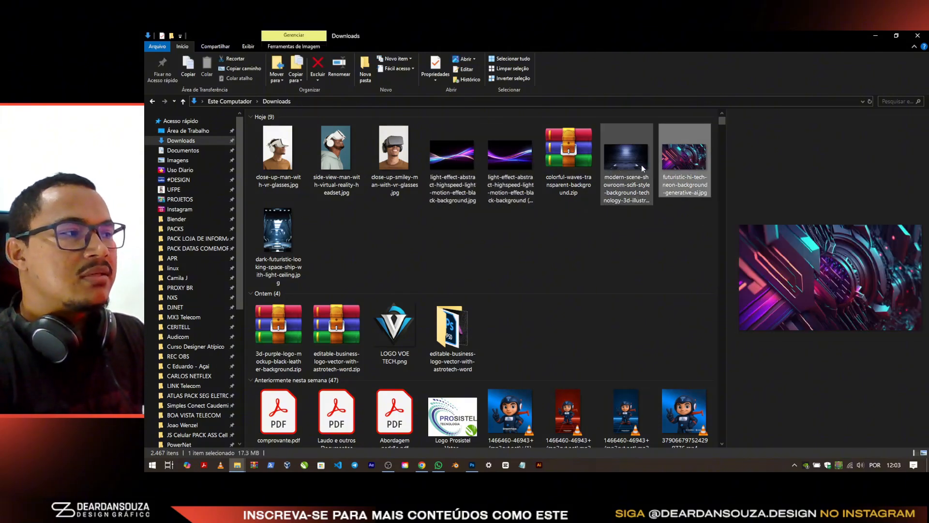
{"action": "left_click", "coordinate": [277, 233]}
{"action": "left_click", "coordinate": [696, 161]}
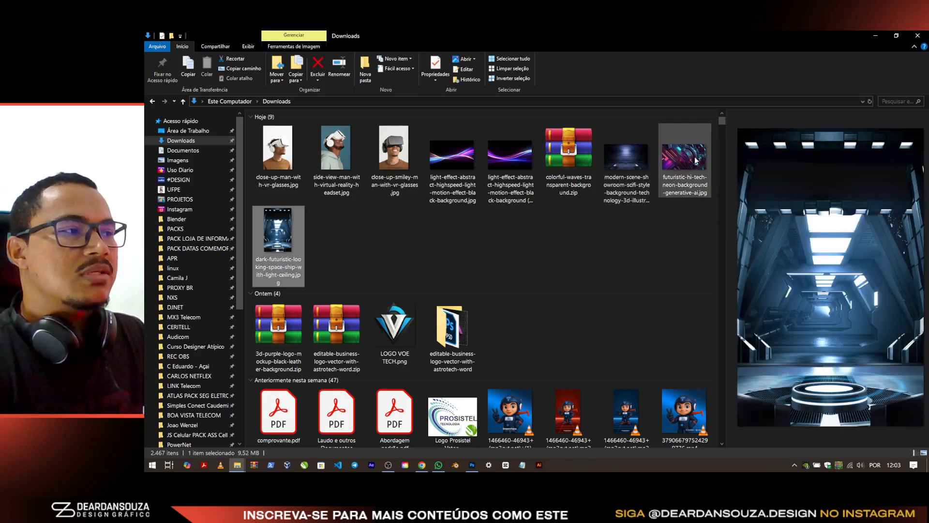
{"action": "left_click", "coordinate": [552, 238]}
Step: Open side-view-man-with-virtual-reality-headset.jpg in Photoshop and unlock its background layer
{"action": "left_click", "coordinate": [346, 155]}
{"action": "left_click_drag", "start_coordinate": [344, 168], "coordinate": [509, 182]}
{"action": "left_click", "coordinate": [913, 334]}
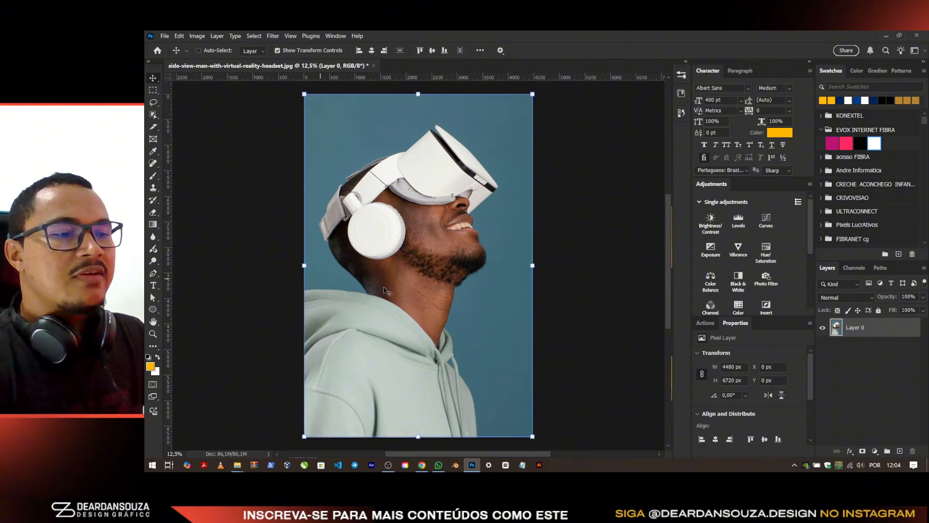
Step: Activate the Crop tool on the headset photo and clear its preset width and height values
{"action": "right_click", "coordinate": [155, 114]}
{"action": "right_click", "coordinate": [156, 128]}
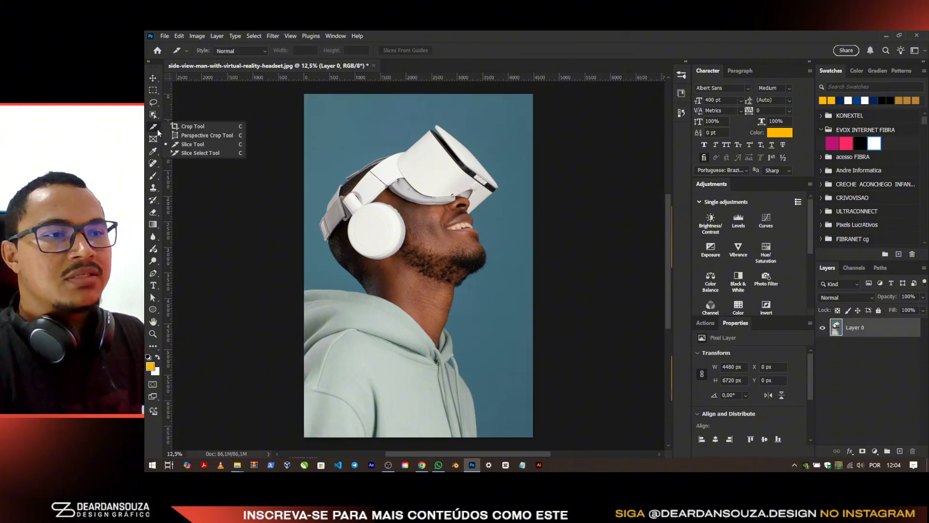
{"action": "left_click", "coordinate": [185, 128]}
{"action": "left_click", "coordinate": [227, 51]}
{"action": "left_click", "coordinate": [374, 177]}
{"action": "left_click_drag", "start_coordinate": [417, 226], "coordinate": [420, 165]}
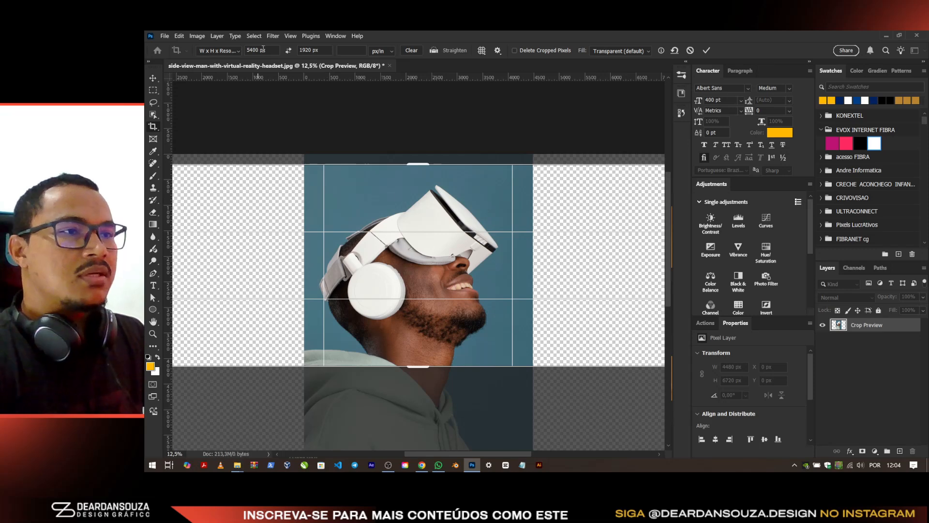
{"action": "left_click_drag", "start_coordinate": [272, 50], "coordinate": [213, 50]}
{"action": "key", "text": "BackSpace"}
{"action": "left_click_drag", "start_coordinate": [327, 52], "coordinate": [294, 51]}
{"action": "key", "text": "BackSpace"}
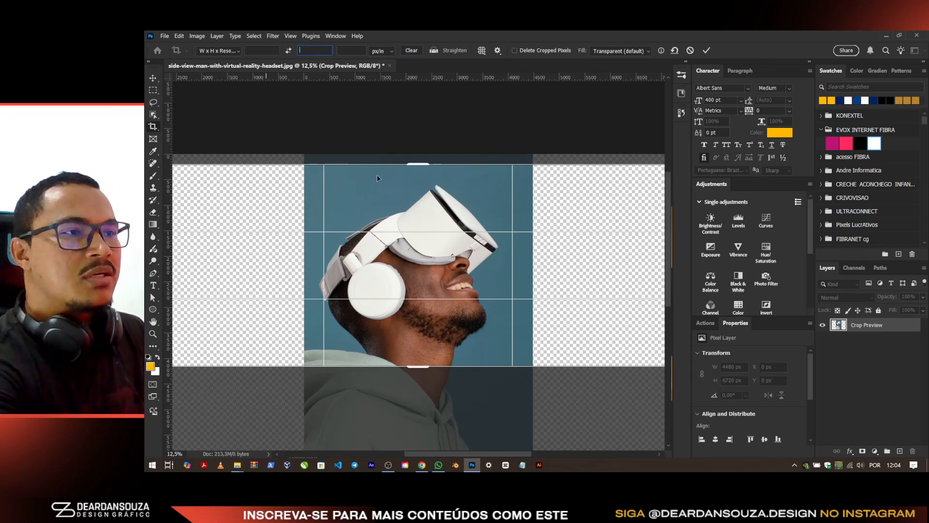
{"action": "mouse_move", "coordinate": [419, 165]}
{"action": "left_mouse_down"}
{"action": "mouse_move", "coordinate": [420, 190]}
{"action": "mouse_move", "coordinate": [412, 167]}
{"action": "left_mouse_up"}
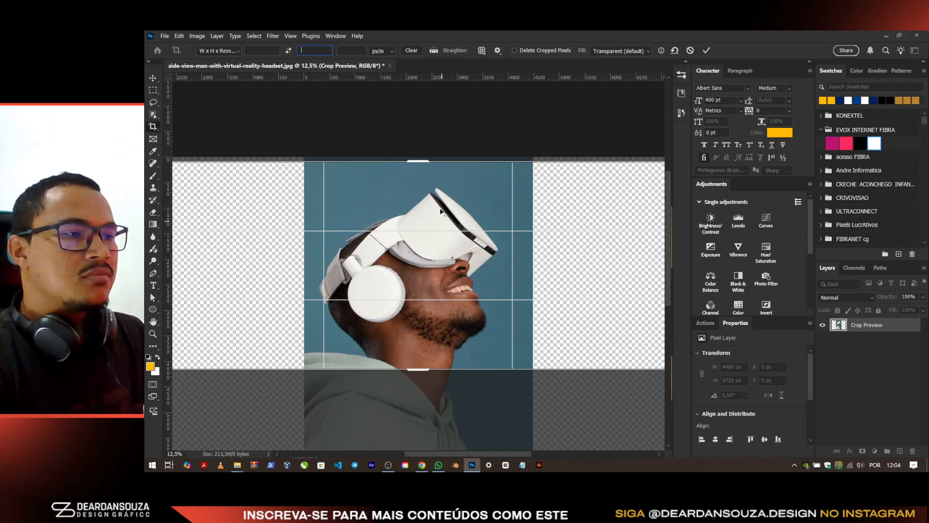
{"action": "scroll", "coordinate": [474, 265], "scroll_direction": "right", "scroll_amount": 5}
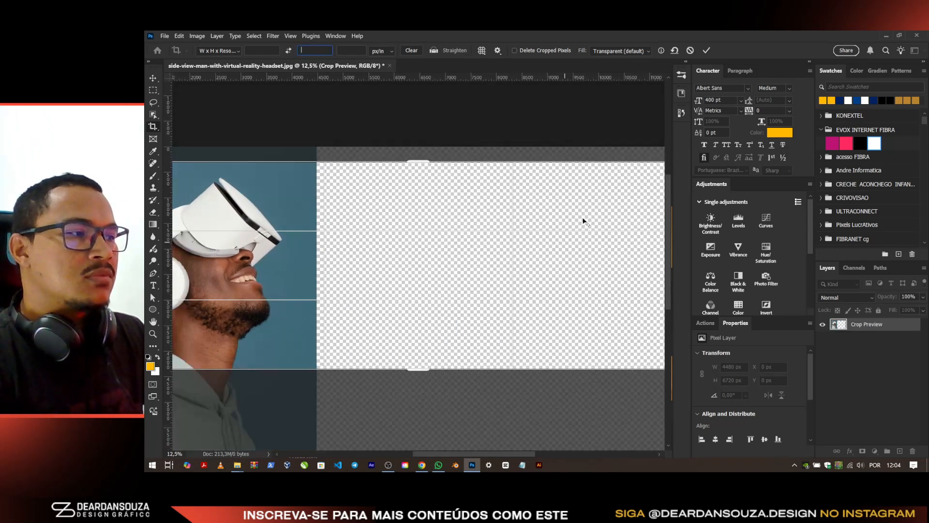
{"action": "key", "text": "Escape"}
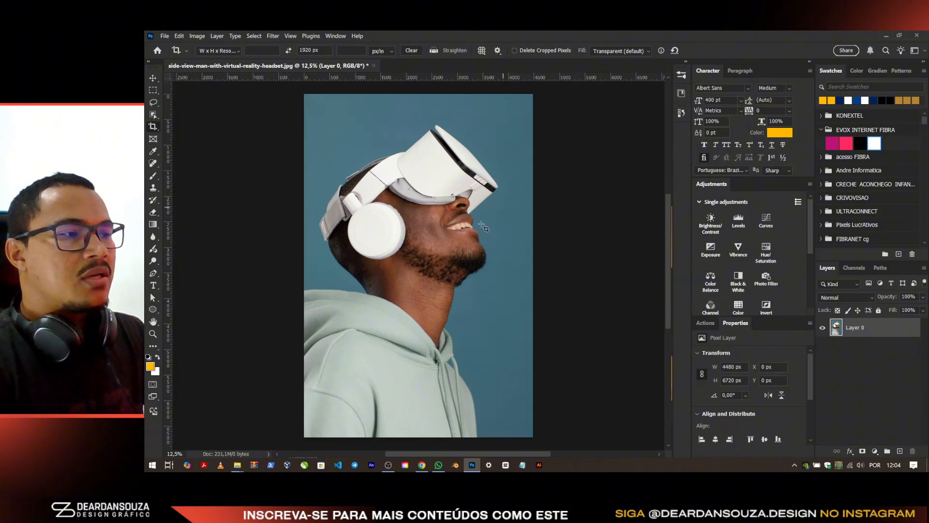
Step: Clear the remaining preset crop value and extend the crop frame beyond the photo's left edge, making the canvas about 5182 px wide
{"action": "scroll", "coordinate": [447, 231], "scroll_direction": "down", "scroll_amount": 2}
{"action": "left_click", "coordinate": [420, 238]}
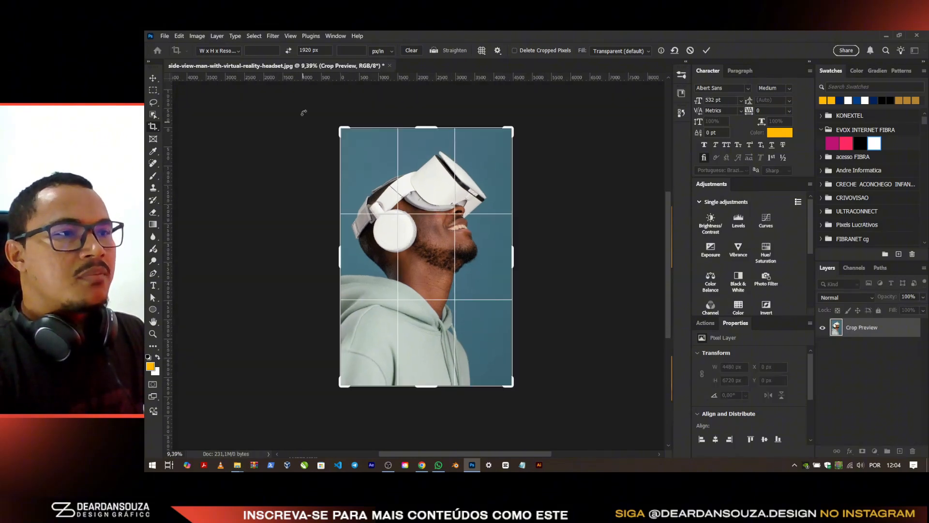
{"action": "double_click", "coordinate": [327, 49]}
{"action": "key", "text": "BackSpace"}
{"action": "left_click_drag", "start_coordinate": [340, 256], "coordinate": [327, 255]}
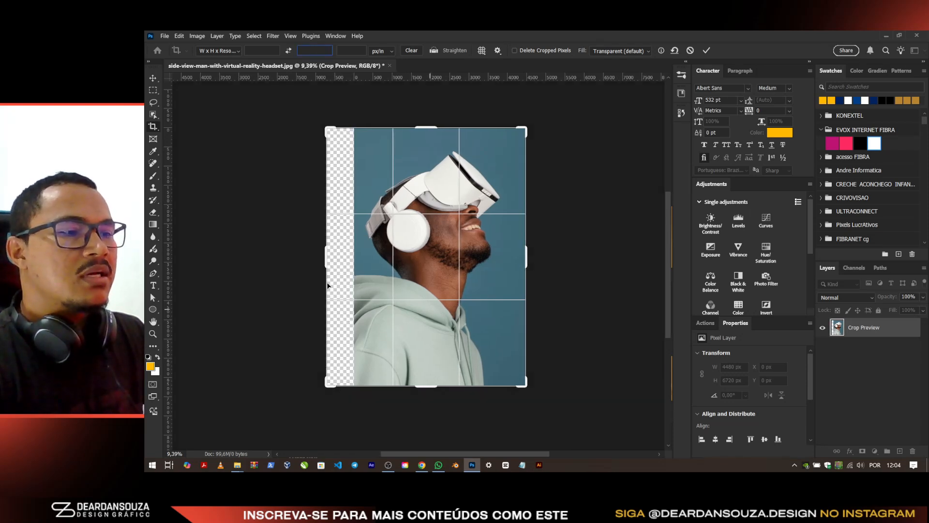
Step: Set the crop fill to Generative Expand and generate the extended area with an empty prompt
{"action": "left_click", "coordinate": [619, 51]}
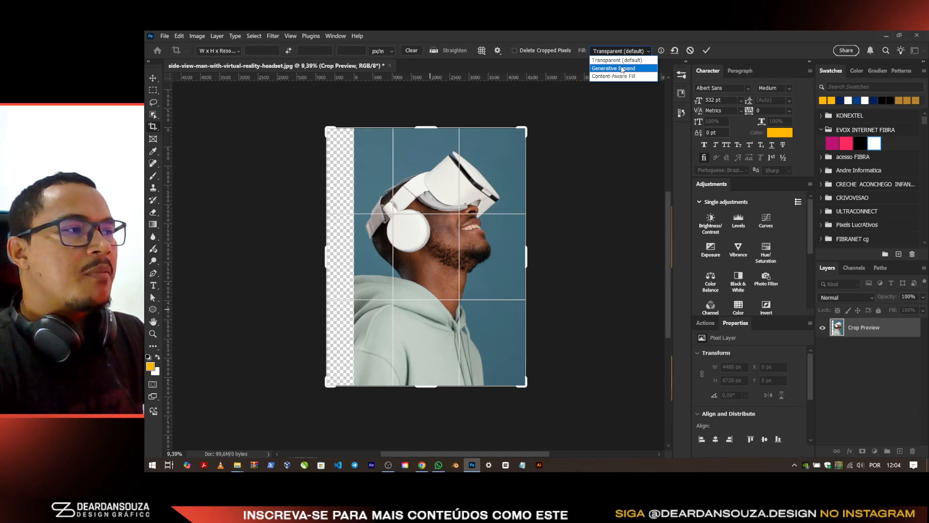
{"action": "left_click", "coordinate": [623, 69]}
{"action": "left_click", "coordinate": [707, 52]}
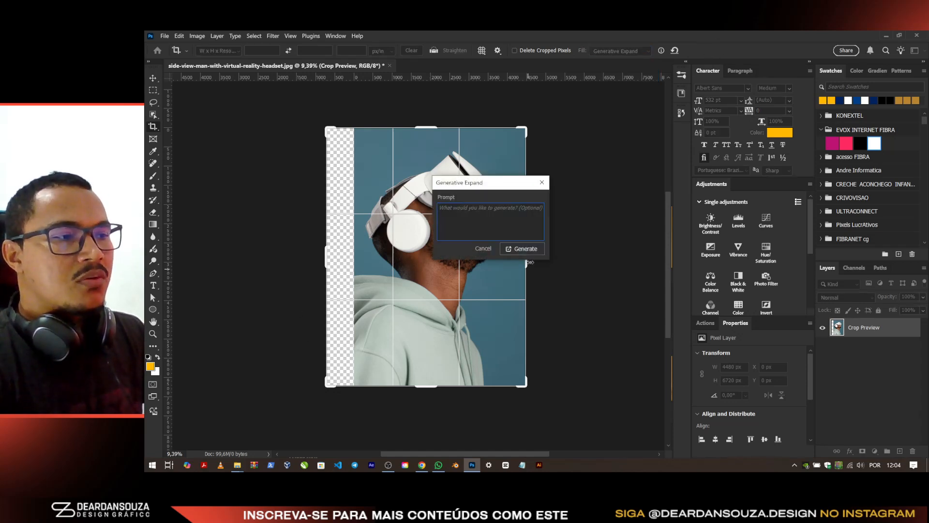
{"action": "left_click", "coordinate": [524, 248]}
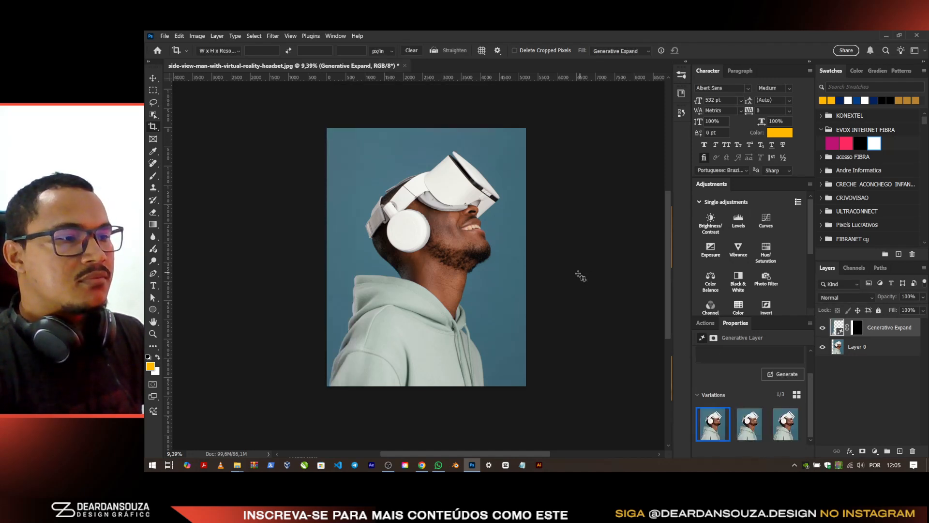
Step: Compare the first and second generated variations, keep the second one and merge it with the photo layer
{"action": "left_click", "coordinate": [749, 423]}
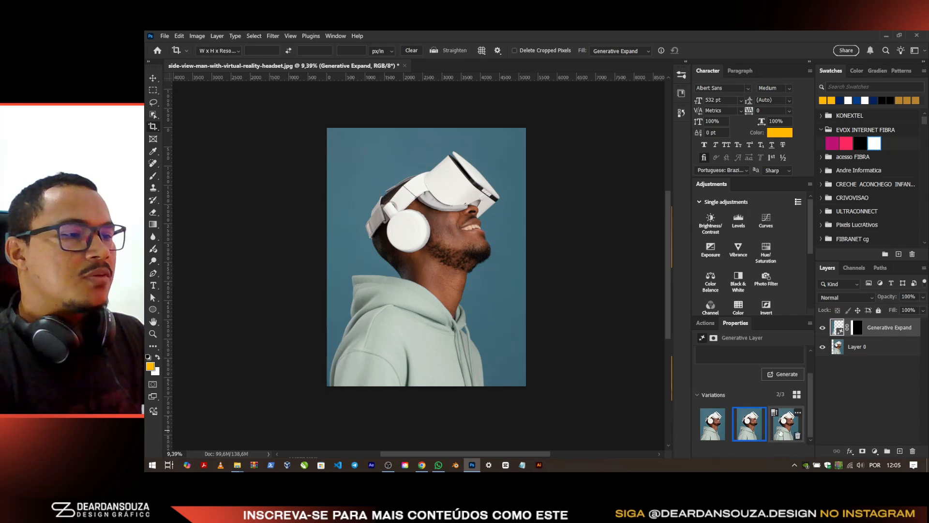
{"action": "left_click", "coordinate": [712, 423]}
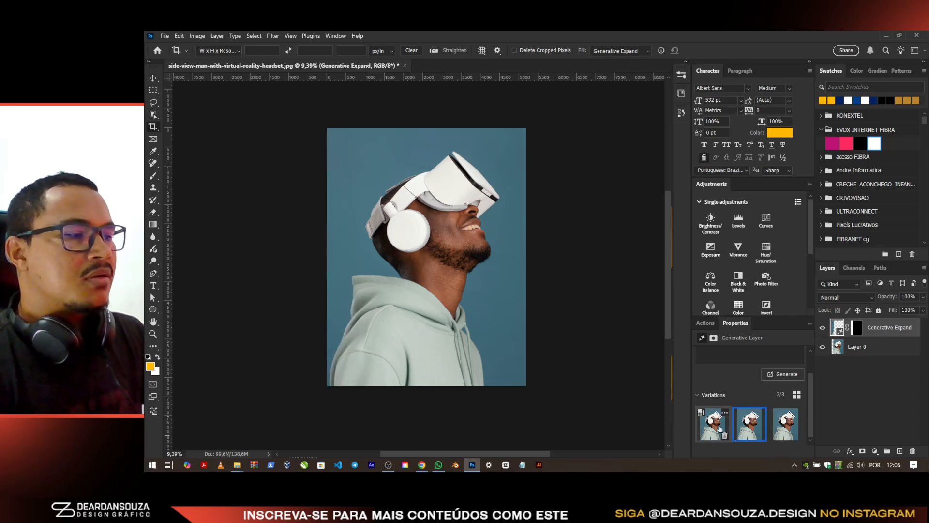
{"action": "left_click", "coordinate": [745, 432]}
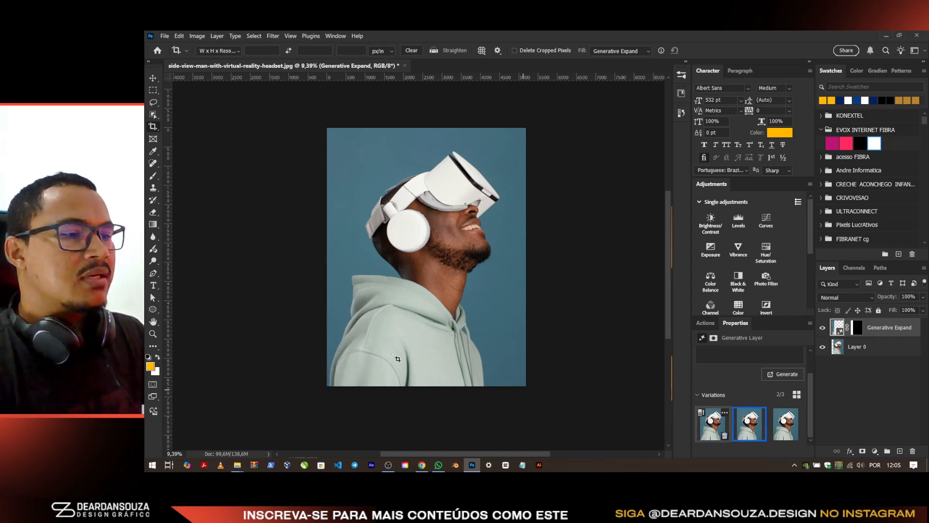
{"action": "left_click", "coordinate": [888, 350]}
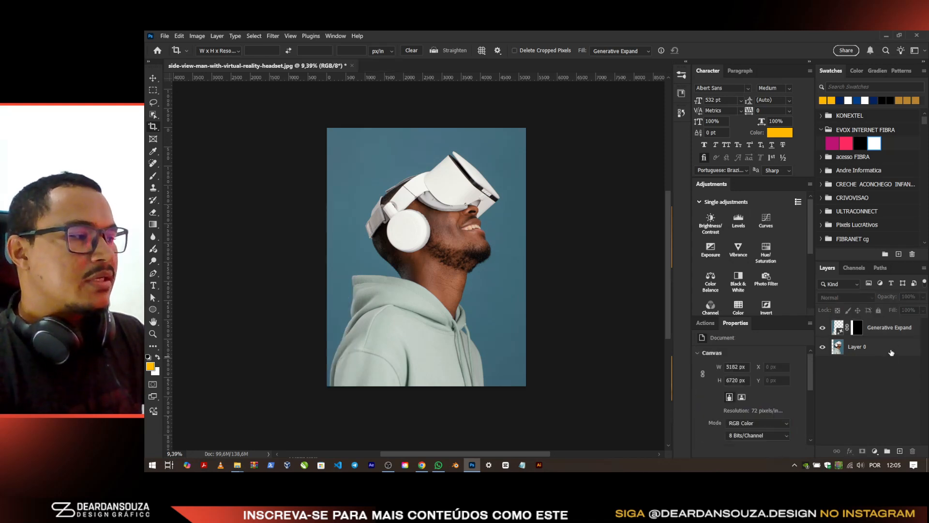
{"action": "key", "text": "ctrl+e"}
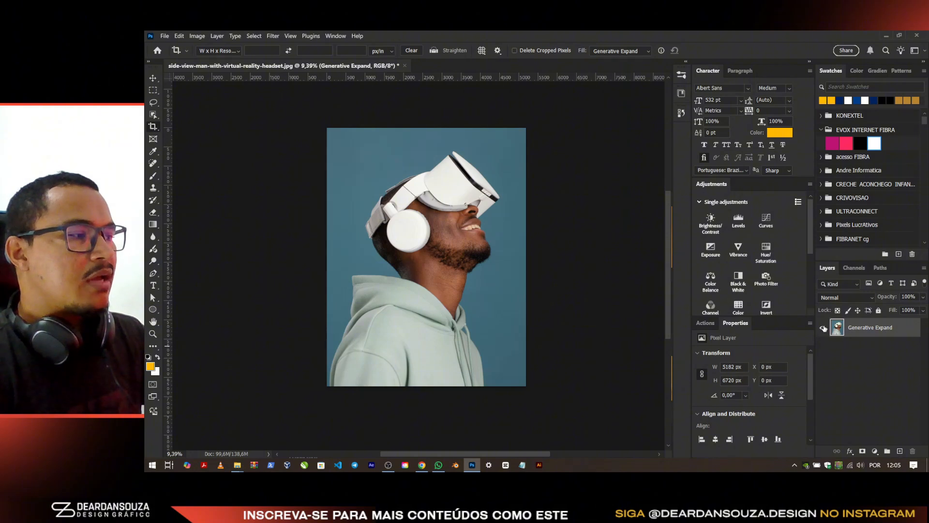
Step: Select the man with the Object Selection tool in Lasso mode and add a layer mask from the selection
{"action": "left_click", "coordinate": [154, 114]}
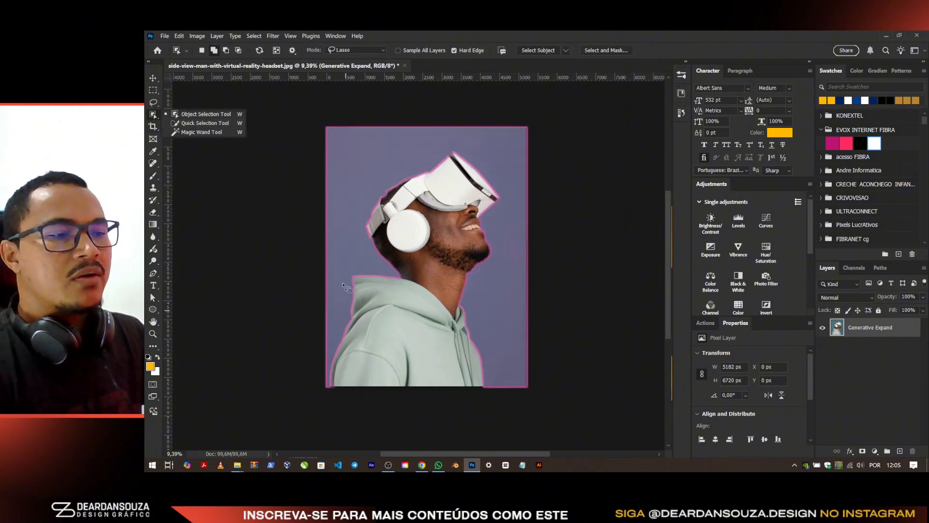
{"action": "left_click", "coordinate": [209, 116]}
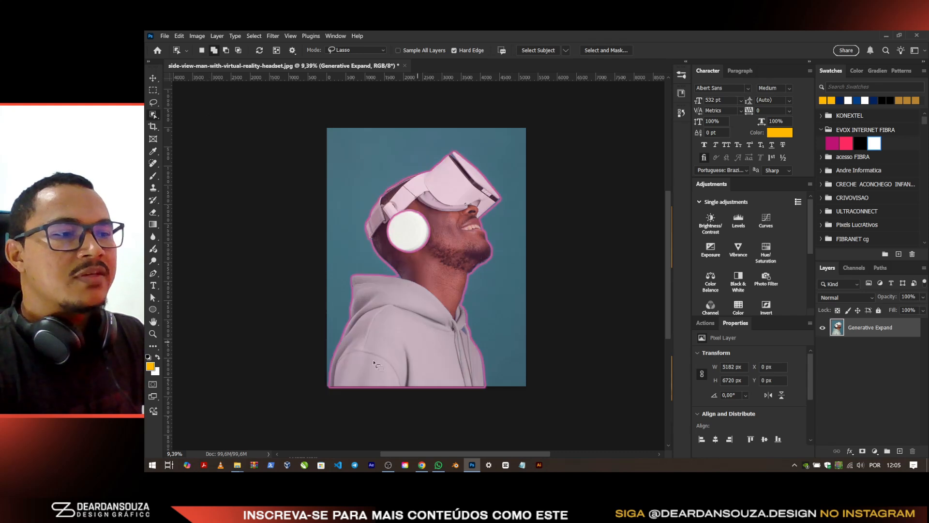
{"action": "left_click", "coordinate": [361, 51]}
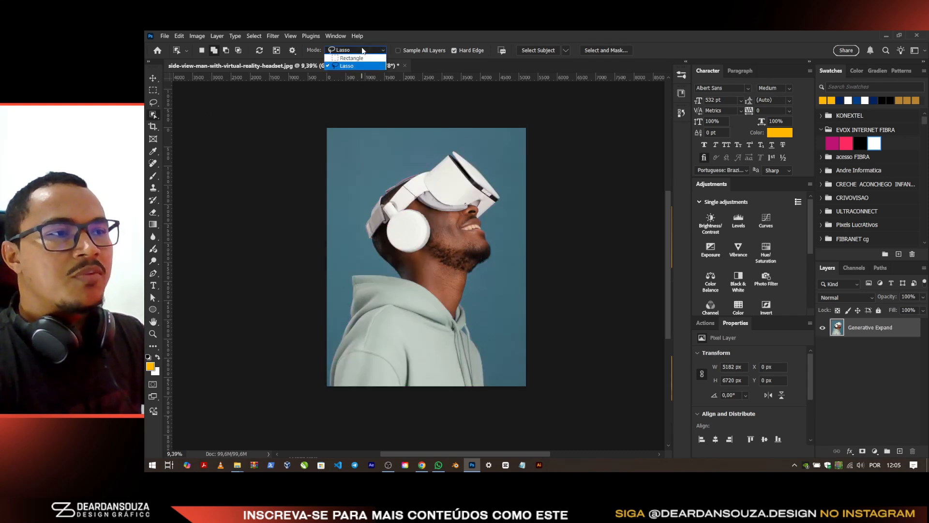
{"action": "left_click", "coordinate": [369, 51]}
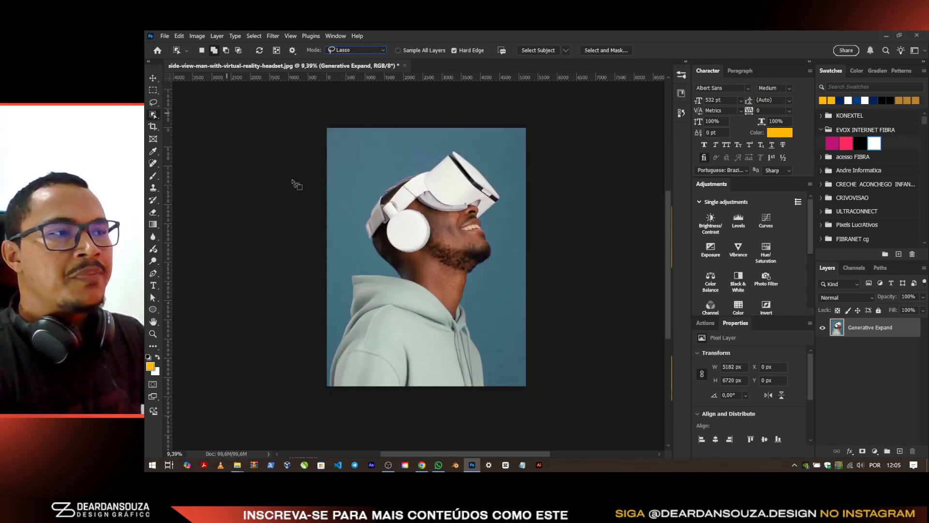
{"action": "mouse_move", "coordinate": [310, 393]}
{"action": "left_mouse_down"}
{"action": "mouse_move", "coordinate": [314, 308]}
{"action": "mouse_move", "coordinate": [347, 262]}
{"action": "mouse_move", "coordinate": [372, 178]}
{"action": "mouse_move", "coordinate": [464, 129]}
{"action": "mouse_move", "coordinate": [510, 163]}
{"action": "mouse_move", "coordinate": [502, 342]}
{"action": "mouse_move", "coordinate": [450, 415]}
{"action": "mouse_move", "coordinate": [335, 411]}
{"action": "mouse_move", "coordinate": [337, 340]}
{"action": "left_mouse_up"}
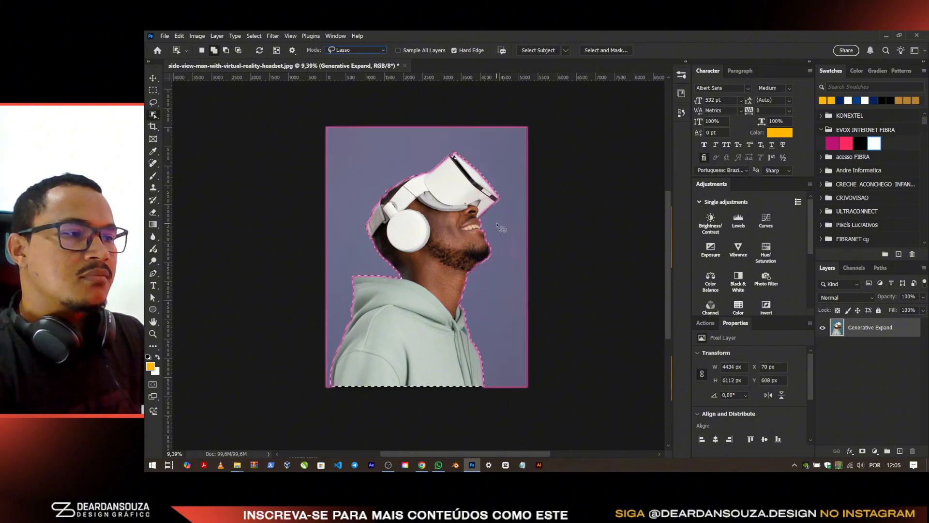
{"action": "left_click", "coordinate": [861, 451]}
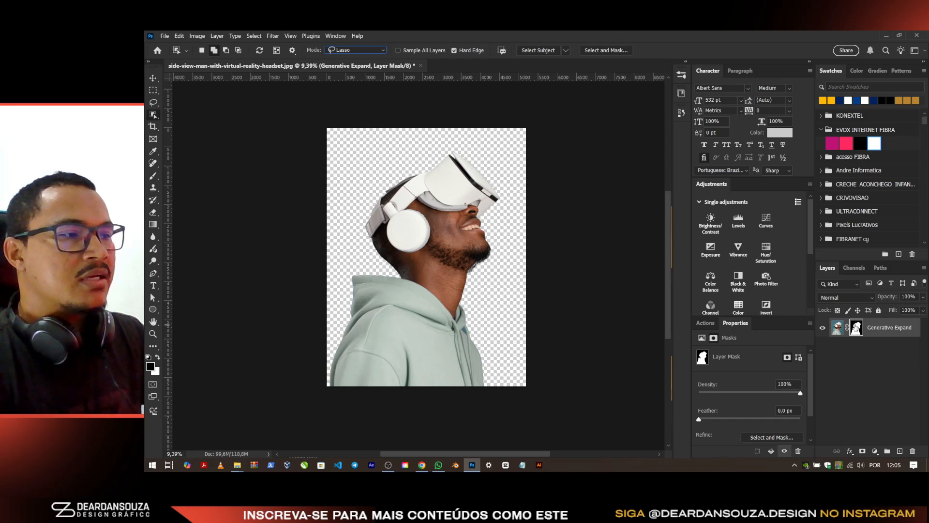
Step: Open Select and Mask and refine the mask edge along the man's beard and chin
{"action": "key", "text": "ctrl+alt+r"}
{"action": "scroll", "coordinate": [525, 276], "scroll_direction": "up", "scroll_amount": 10}
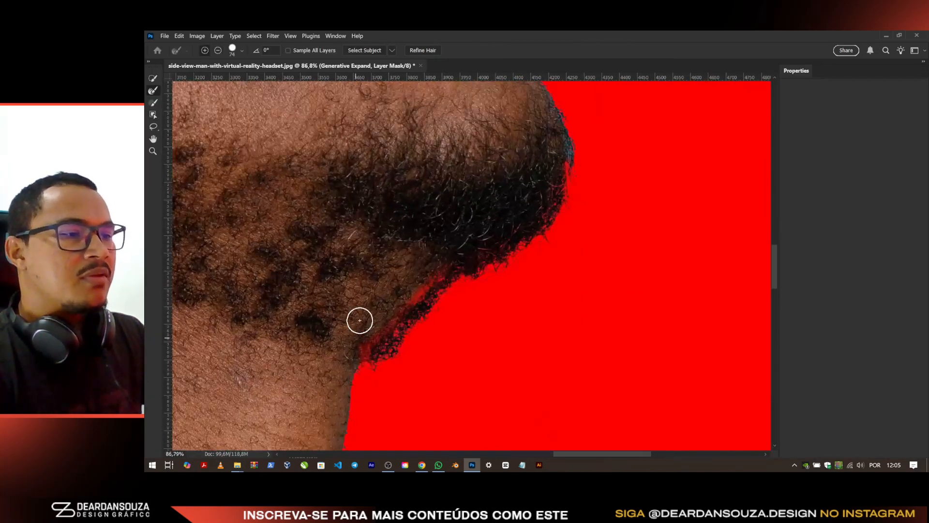
{"action": "scroll", "coordinate": [393, 308], "scroll_direction": "down", "scroll_amount": 2}
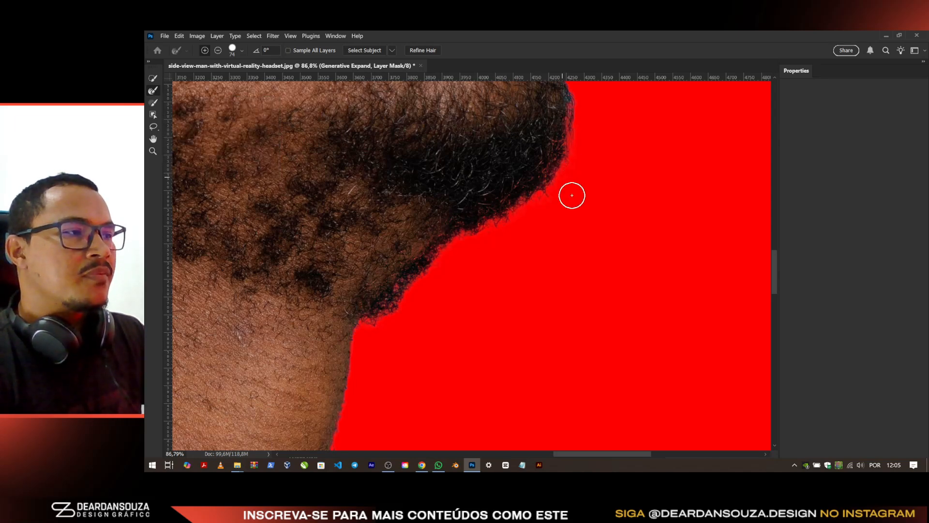
{"action": "scroll", "coordinate": [573, 191], "scroll_direction": "down", "scroll_amount": 3}
{"action": "scroll", "coordinate": [581, 187], "scroll_direction": "up", "scroll_amount": 6}
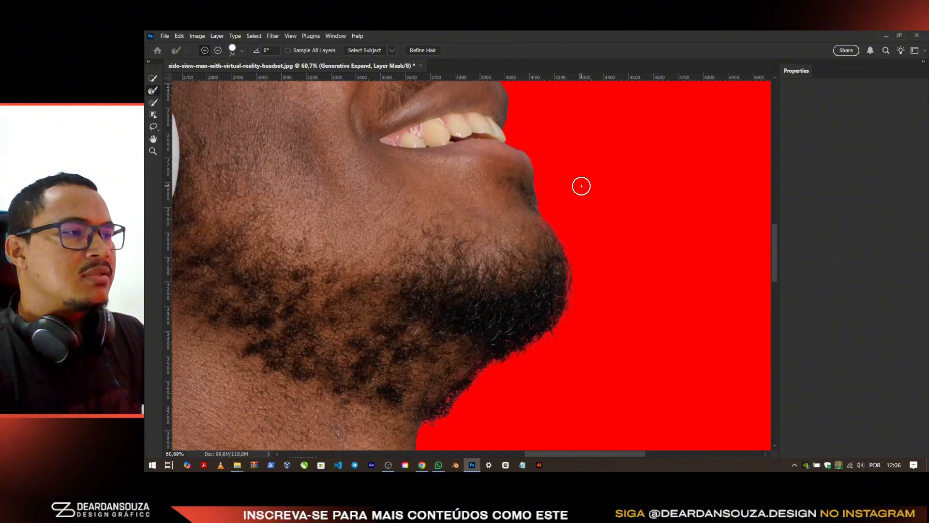
{"action": "scroll", "coordinate": [556, 269], "scroll_direction": "down", "scroll_amount": 5}
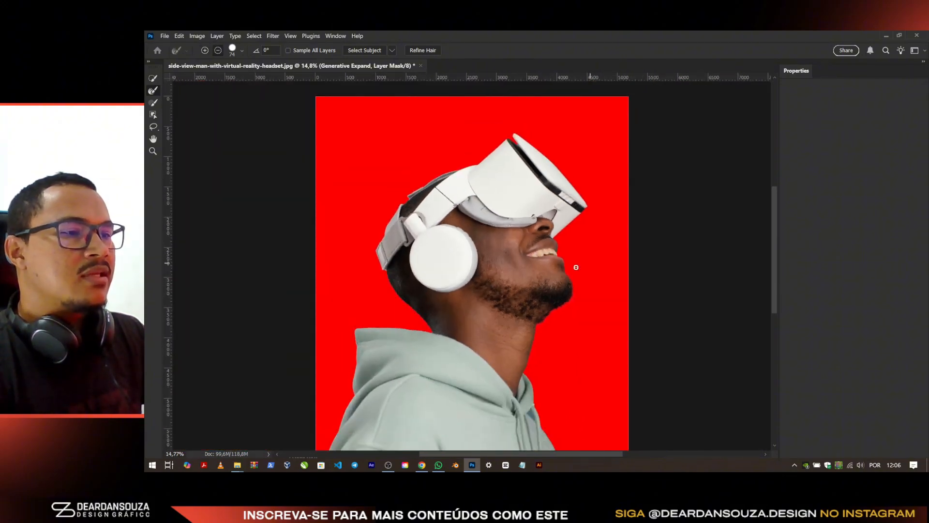
Step: Refine the mask edge along the hair at the back of the neck, check the headset and hoodie outlines, and apply the refinement
{"action": "scroll", "coordinate": [375, 383], "scroll_direction": "up", "scroll_amount": 5}
{"action": "scroll", "coordinate": [376, 243], "scroll_direction": "down", "scroll_amount": 6}
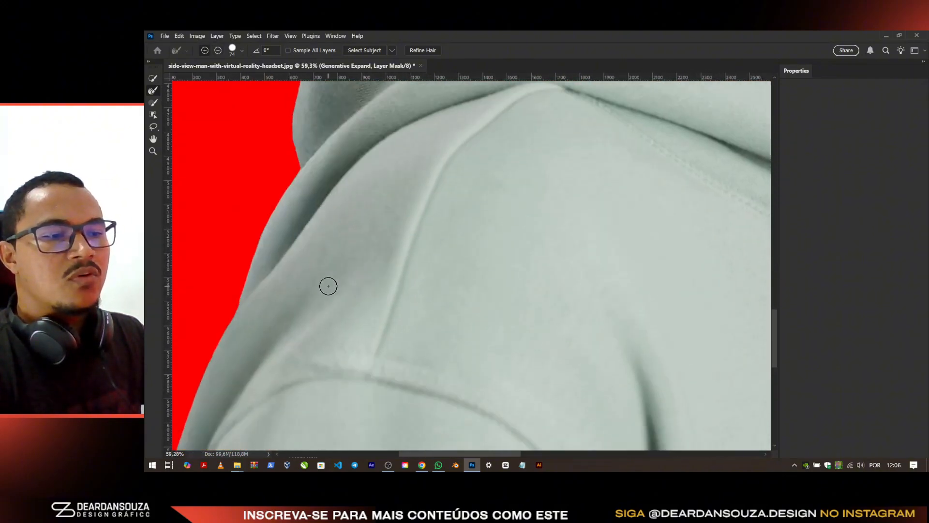
{"action": "scroll", "coordinate": [315, 313], "scroll_direction": "down", "scroll_amount": 3}
{"action": "scroll", "coordinate": [412, 183], "scroll_direction": "up", "scroll_amount": 5}
{"action": "scroll", "coordinate": [468, 226], "scroll_direction": "up", "scroll_amount": 4}
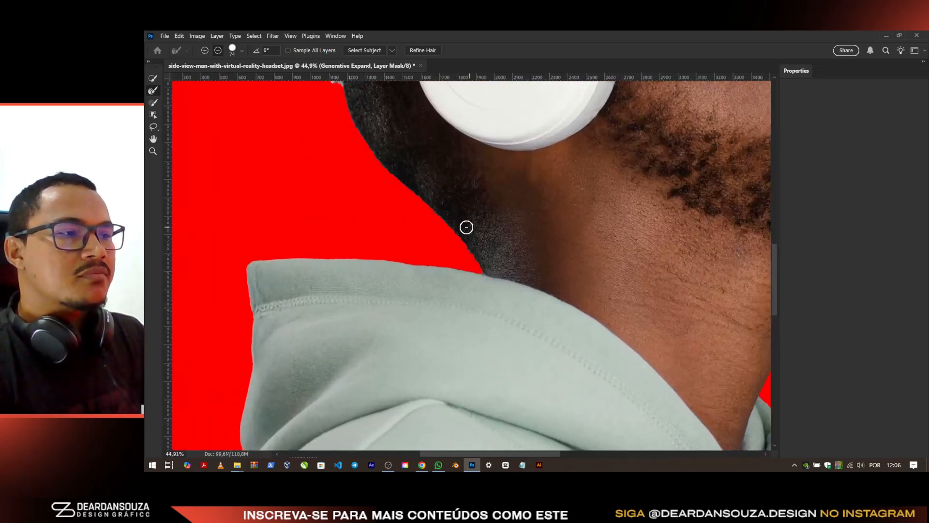
{"action": "scroll", "coordinate": [355, 197], "scroll_direction": "up", "scroll_amount": 4}
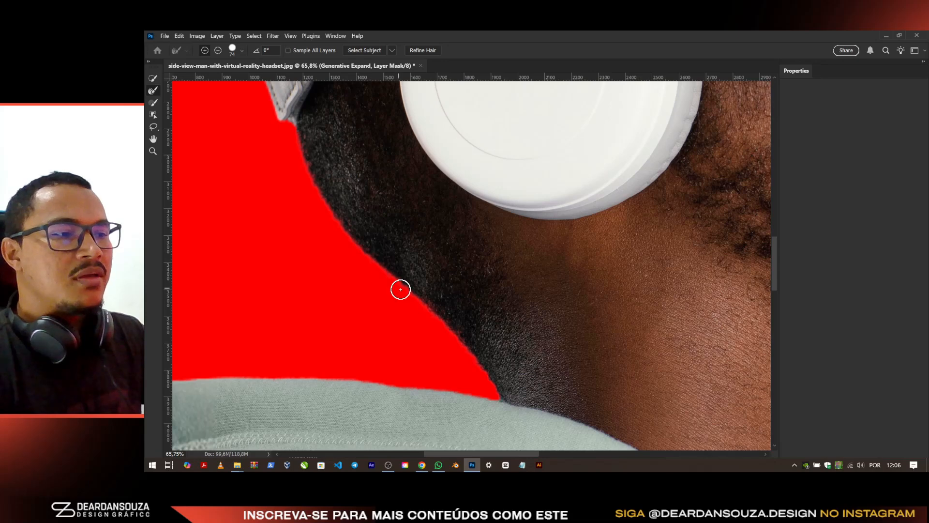
{"action": "scroll", "coordinate": [367, 279], "scroll_direction": "down", "scroll_amount": 3}
{"action": "scroll", "coordinate": [368, 227], "scroll_direction": "up", "scroll_amount": 5}
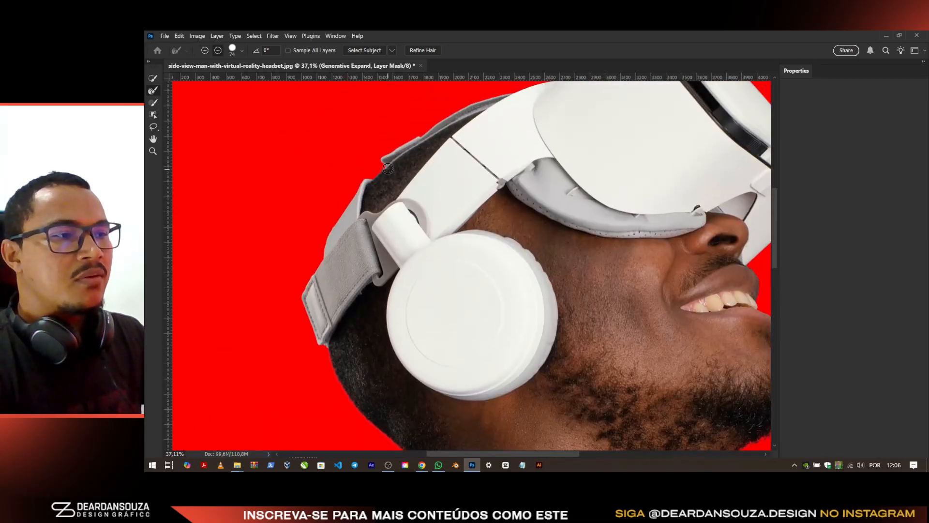
{"action": "scroll", "coordinate": [371, 176], "scroll_direction": "up", "scroll_amount": 4}
{"action": "scroll", "coordinate": [370, 177], "scroll_direction": "down", "scroll_amount": 8}
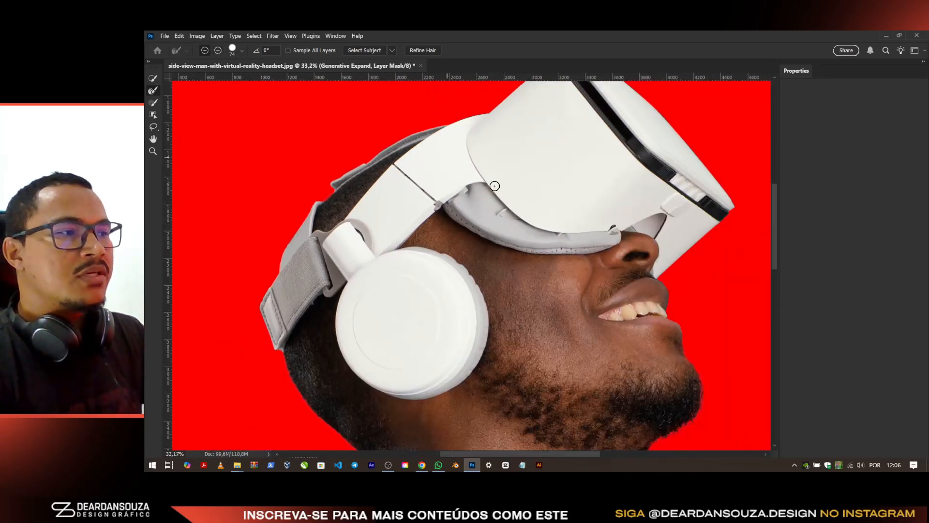
{"action": "scroll", "coordinate": [377, 170], "scroll_direction": "down", "scroll_amount": 5}
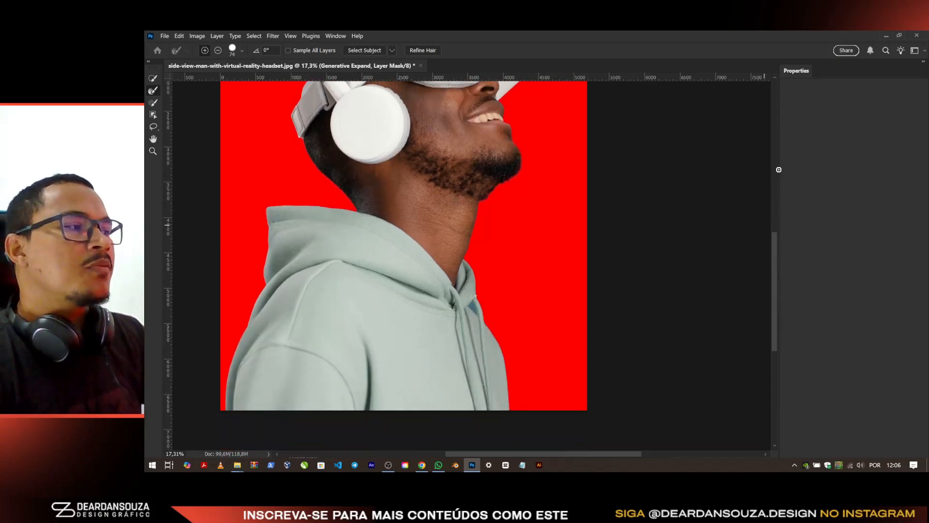
{"action": "key", "text": "Return"}
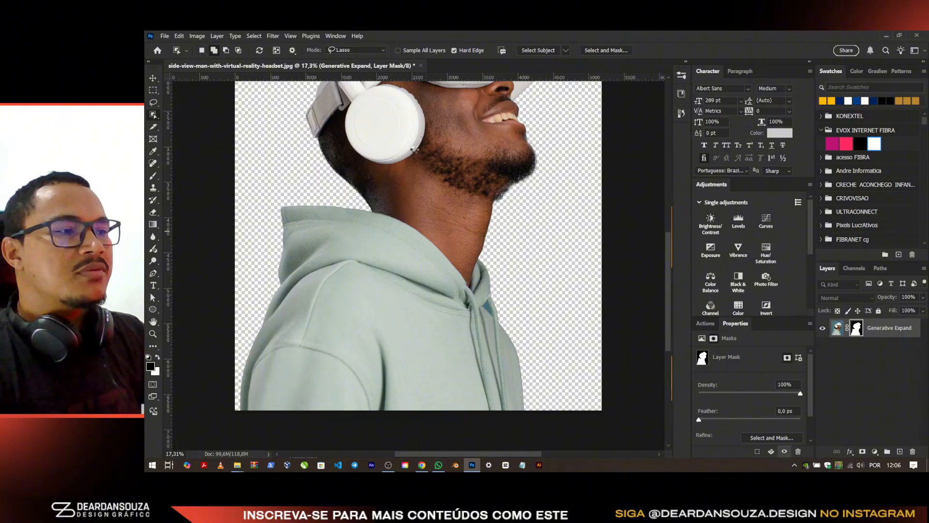
Step: Convert the masked layer to a smart object and undo the conversion
{"action": "scroll", "coordinate": [468, 257], "scroll_direction": "up", "scroll_amount": 2}
{"action": "scroll", "coordinate": [467, 256], "scroll_direction": "down", "scroll_amount": 4}
{"action": "scroll", "coordinate": [488, 259], "scroll_direction": "up", "scroll_amount": 5}
{"action": "right_click", "coordinate": [882, 327]}
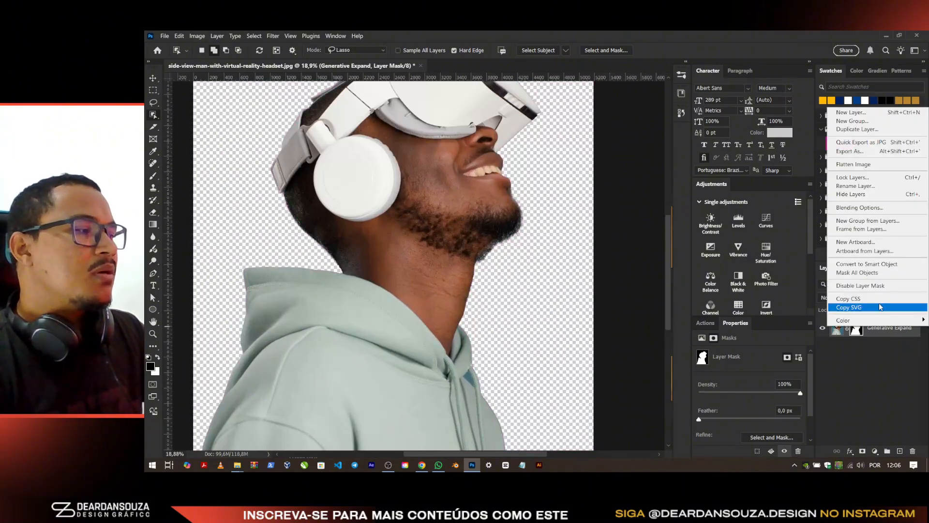
{"action": "left_click", "coordinate": [867, 264]}
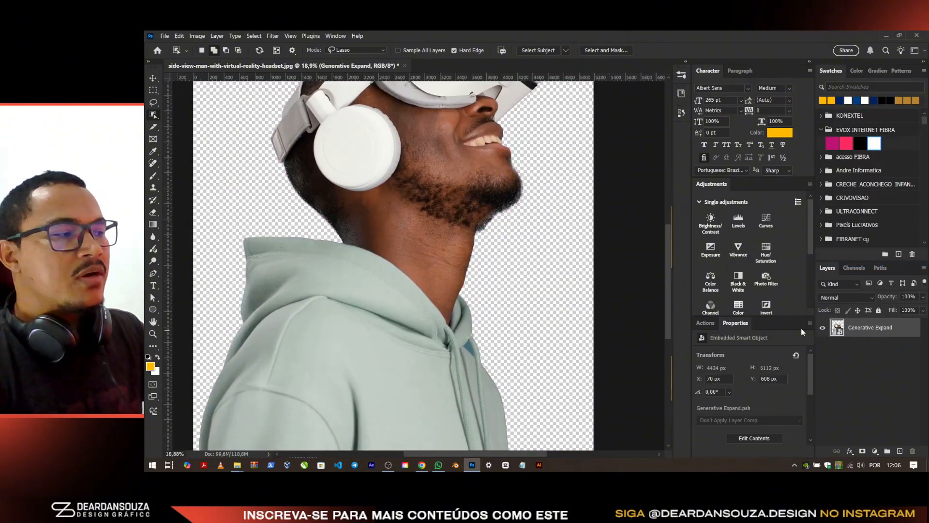
{"action": "left_click", "coordinate": [855, 330]}
Step: Paint black on the layer mask with a soft round brush of about 21 px to hide the blue background gap beside the hoodie's drawstring
{"action": "scroll", "coordinate": [464, 281], "scroll_direction": "down", "scroll_amount": 2}
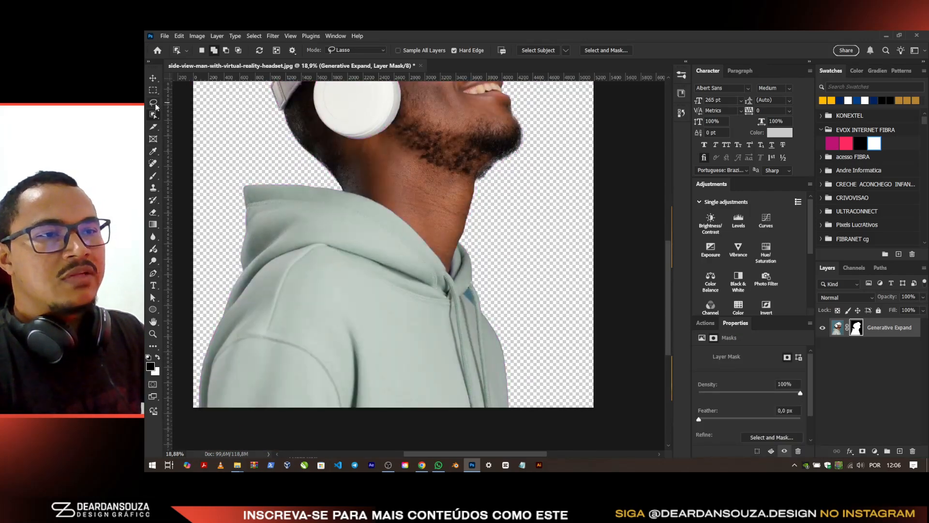
{"action": "key", "text": "l"}
{"action": "scroll", "coordinate": [441, 274], "scroll_direction": "up", "scroll_amount": 1}
{"action": "scroll", "coordinate": [440, 274], "scroll_direction": "up", "scroll_amount": 10}
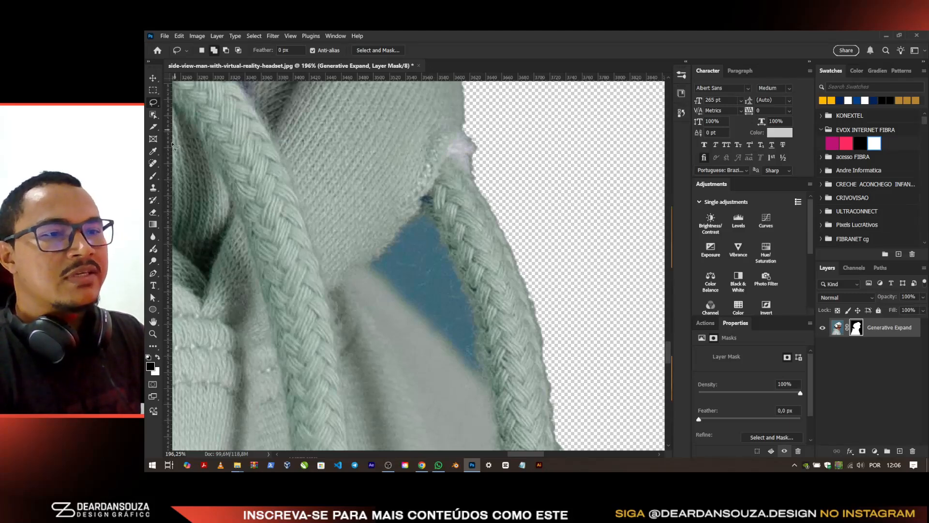
{"action": "left_click", "coordinate": [153, 175]}
{"action": "right_click", "coordinate": [421, 225]}
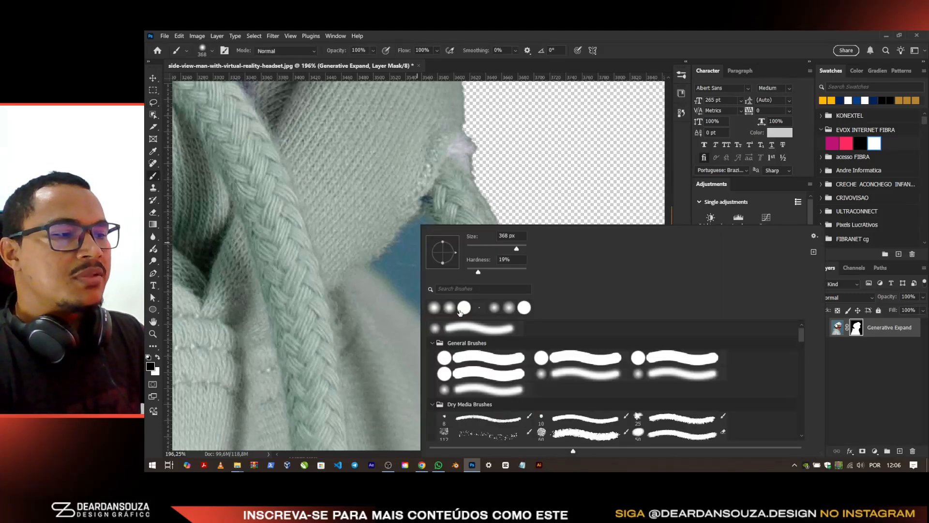
{"action": "double_click", "coordinate": [450, 310]}
{"action": "scroll", "coordinate": [412, 280], "scroll_direction": "up", "scroll_amount": 2}
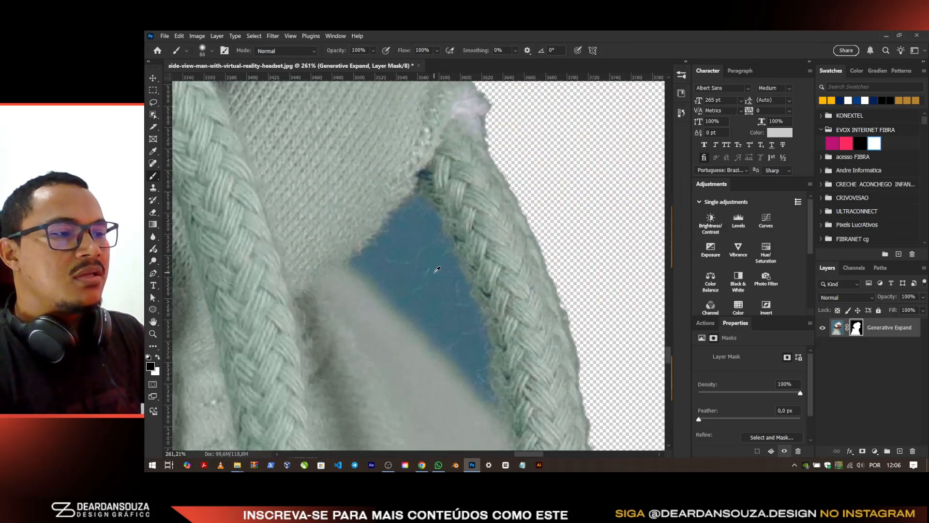
{"action": "scroll", "coordinate": [412, 280], "scroll_direction": "down", "scroll_amount": 3}
{"action": "scroll", "coordinate": [423, 98], "scroll_direction": "up", "scroll_amount": 1}
{"action": "mouse_move", "coordinate": [421, 122]}
{"action": "left_mouse_down"}
{"action": "mouse_move", "coordinate": [466, 222]}
{"action": "mouse_move", "coordinate": [481, 297]}
{"action": "mouse_move", "coordinate": [475, 249]}
{"action": "mouse_move", "coordinate": [481, 322]}
{"action": "left_mouse_up"}
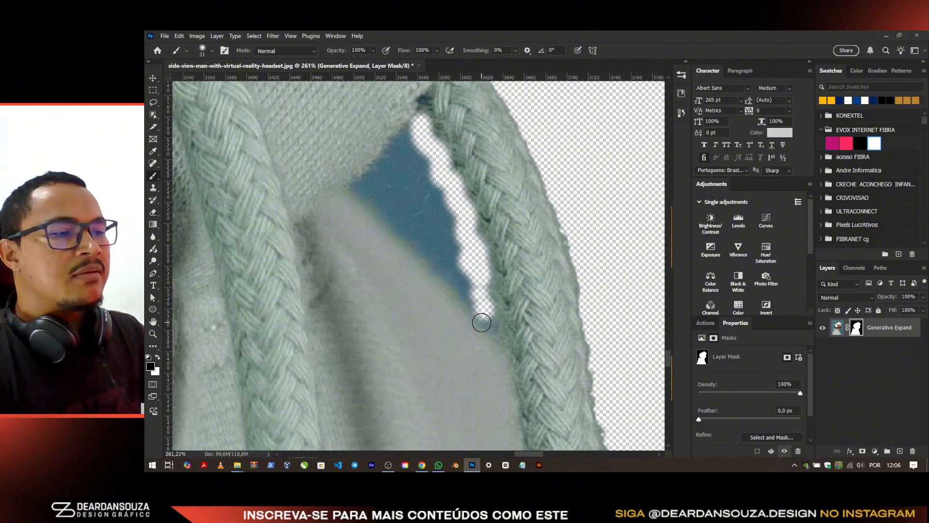
{"action": "mouse_move", "coordinate": [470, 291]}
{"action": "left_mouse_down"}
{"action": "mouse_move", "coordinate": [368, 193]}
{"action": "mouse_move", "coordinate": [411, 128]}
{"action": "left_mouse_up"}
{"action": "mouse_move", "coordinate": [402, 176]}
{"action": "left_mouse_down"}
{"action": "mouse_move", "coordinate": [422, 190]}
{"action": "mouse_move", "coordinate": [443, 238]}
{"action": "mouse_move", "coordinate": [398, 207]}
{"action": "mouse_move", "coordinate": [414, 200]}
{"action": "mouse_move", "coordinate": [390, 189]}
{"action": "mouse_move", "coordinate": [457, 258]}
{"action": "mouse_move", "coordinate": [429, 165]}
{"action": "left_mouse_up"}
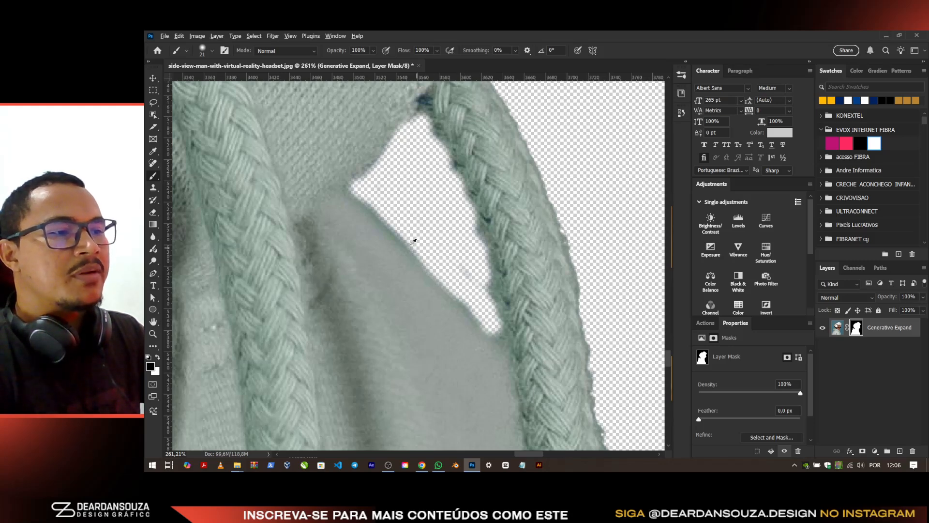
Step: Paint black on the layer mask over the hoodie fabric beside the drawstring gap and toggle the foreground colour between black and white
{"action": "scroll", "coordinate": [411, 245], "scroll_direction": "down", "scroll_amount": 4}
{"action": "scroll", "coordinate": [406, 173], "scroll_direction": "up", "scroll_amount": 3}
{"action": "left_click_drag", "start_coordinate": [414, 192], "coordinate": [410, 199]}
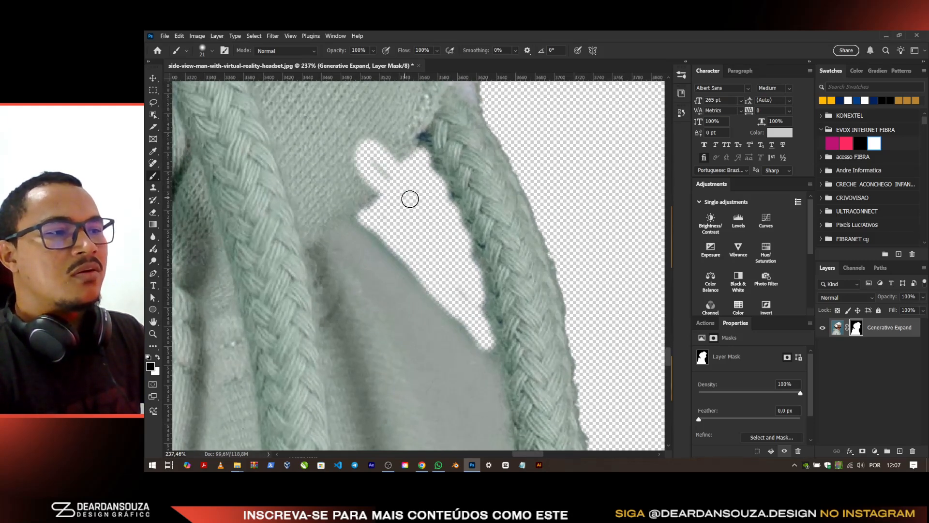
{"action": "key", "text": "x"}
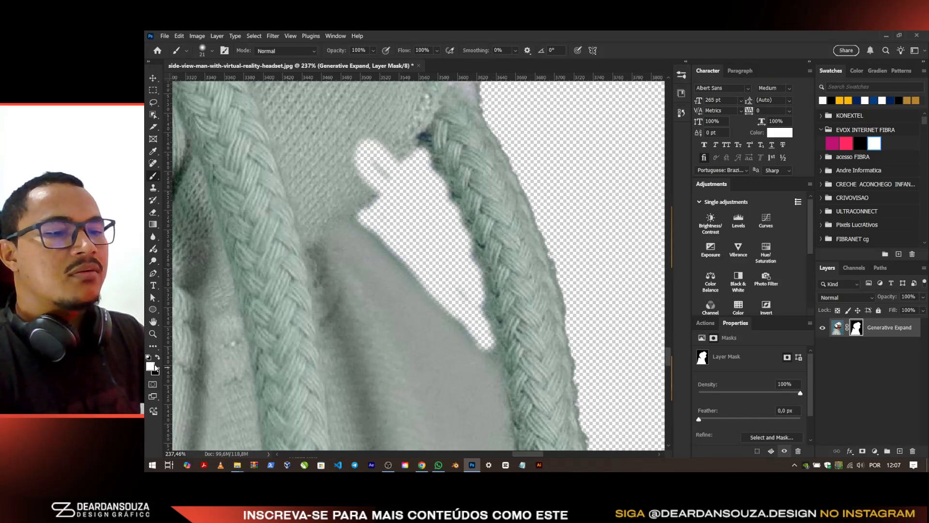
{"action": "key", "text": "x"}
{"action": "key", "text": "x"}
{"action": "key", "text": "x"}
{"action": "key", "text": "x"}
{"action": "key", "text": "x"}
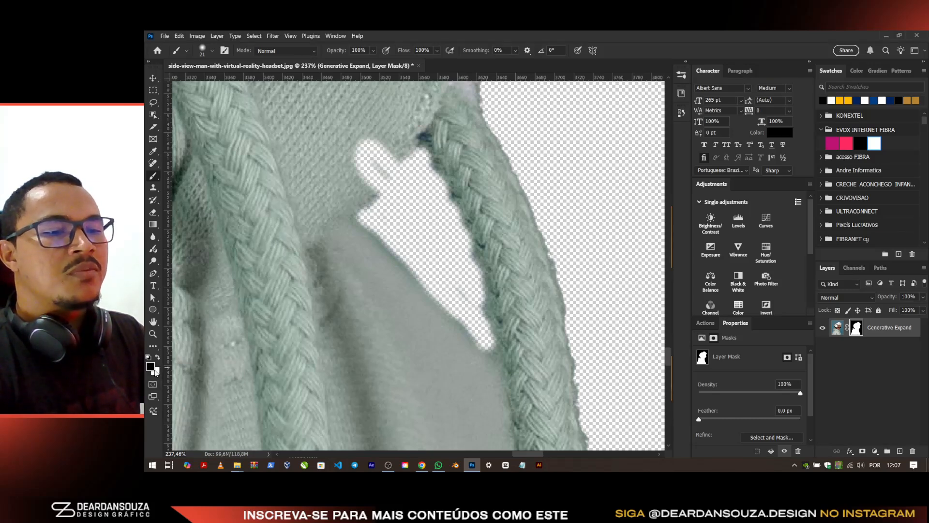
Step: Paint white on the layer mask to restore the hoodie fabric beside the drawstring gap, and black to clean the gap's edge
{"action": "key", "text": "x"}
{"action": "mouse_move", "coordinate": [390, 165]}
{"action": "left_mouse_down"}
{"action": "mouse_move", "coordinate": [349, 202]}
{"action": "mouse_move", "coordinate": [387, 133]}
{"action": "mouse_move", "coordinate": [350, 160]}
{"action": "left_mouse_up"}
{"action": "key", "text": "x"}
{"action": "left_click_drag", "start_coordinate": [418, 150], "coordinate": [362, 215]}
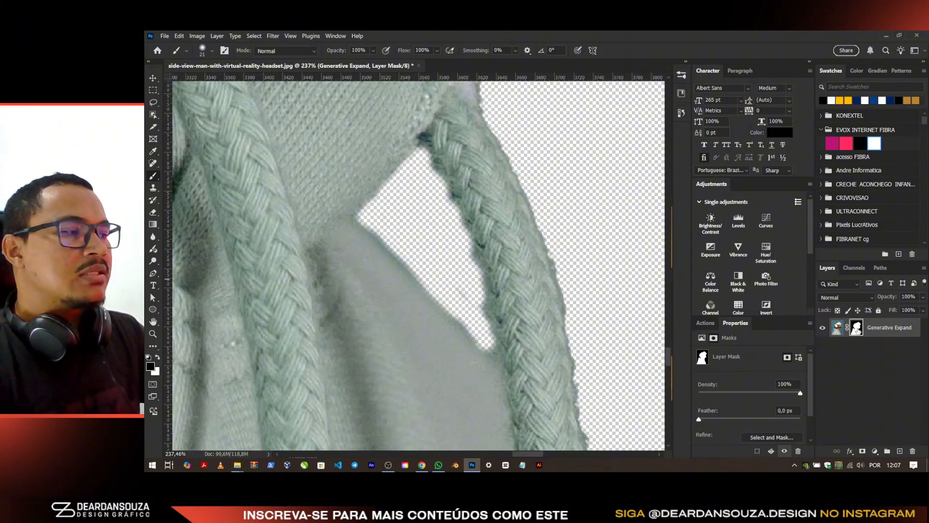
Step: Convert the masked cutout layer to a smart object and activate the Move tool
{"action": "scroll", "coordinate": [363, 259], "scroll_direction": "down", "scroll_amount": 10, "text": "alt"}
{"action": "scroll", "coordinate": [346, 232], "scroll_direction": "up", "scroll_amount": 2, "text": "alt"}
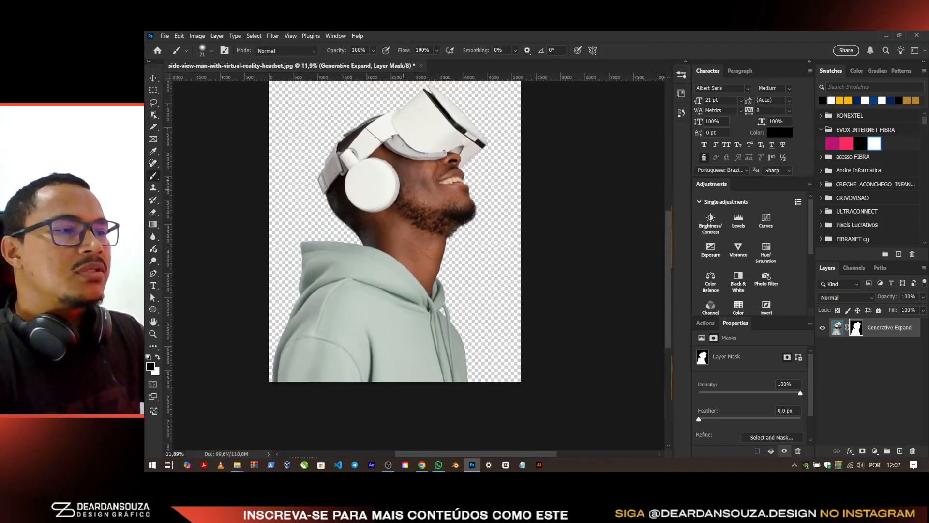
{"action": "right_click", "coordinate": [889, 328]}
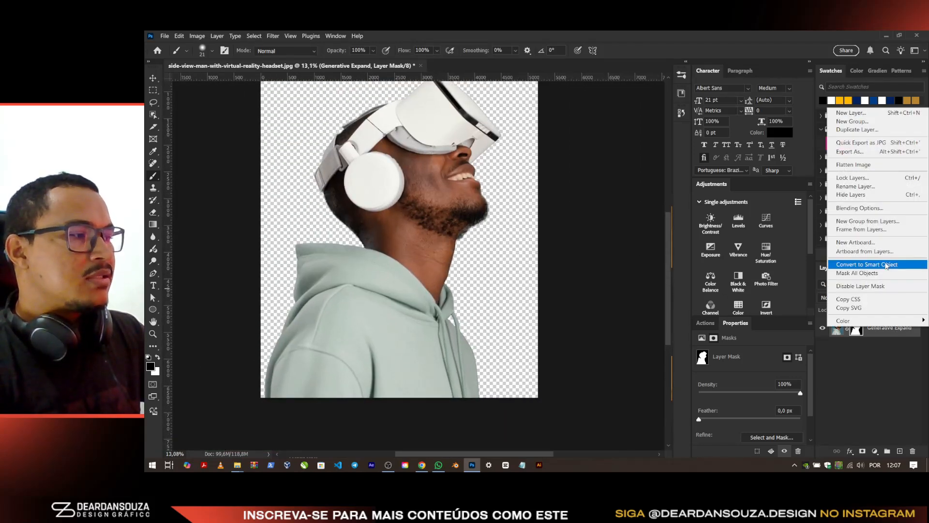
{"action": "left_click", "coordinate": [886, 265]}
{"action": "key", "text": "v"}
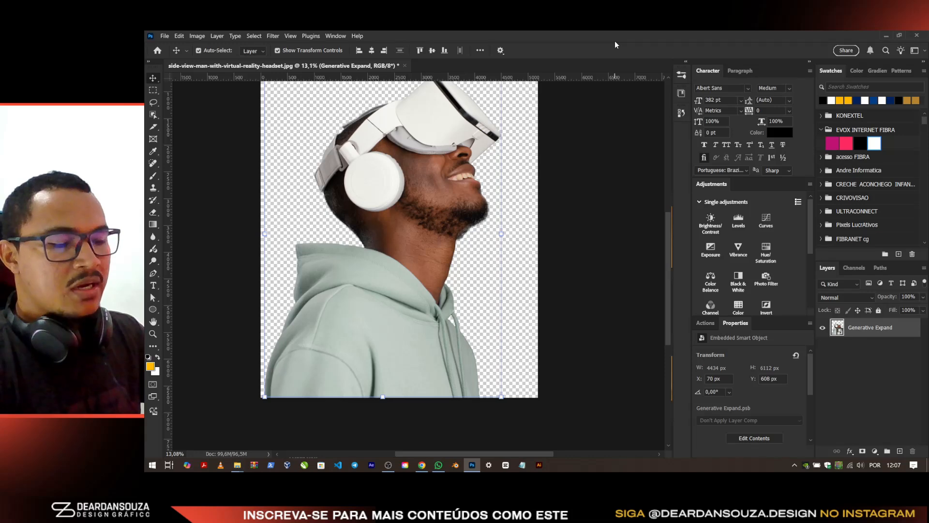
Step: Create a new document from the Panfleto A5 com Sangria preset, 15,4 x 21,6 cm at 300 pixels/inch in RGB Color
{"action": "key", "text": "ctrl+n"}
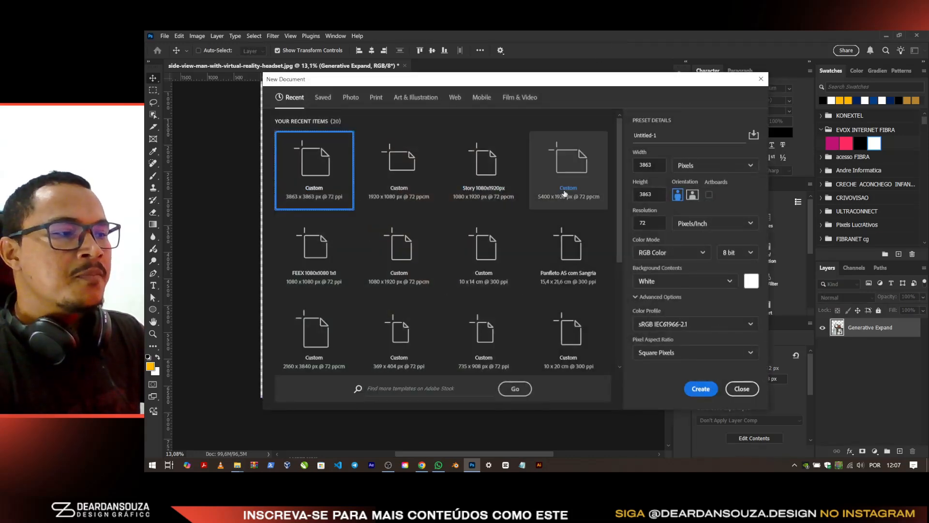
{"action": "left_click", "coordinate": [583, 260]}
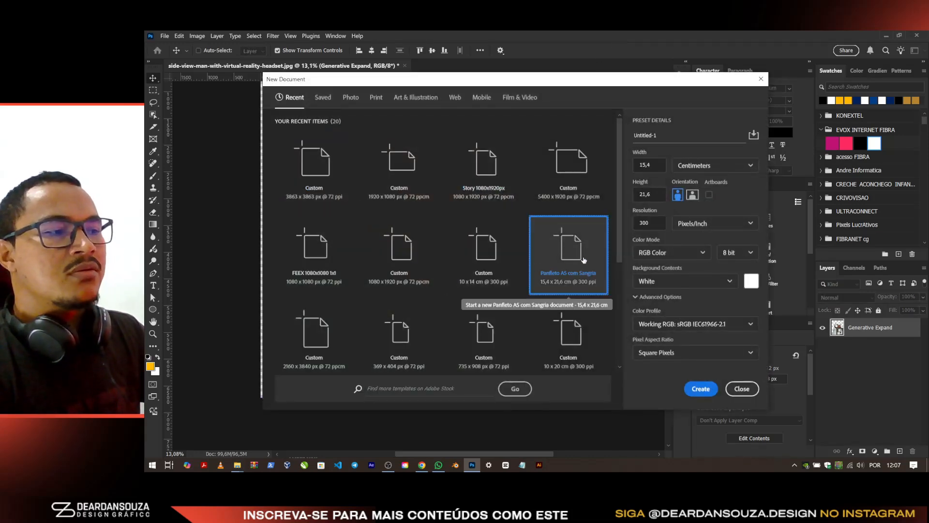
{"action": "left_click_drag", "start_coordinate": [658, 165], "coordinate": [605, 167]}
{"action": "left_click_drag", "start_coordinate": [657, 195], "coordinate": [627, 195]}
{"action": "left_click_drag", "start_coordinate": [655, 223], "coordinate": [616, 228]}
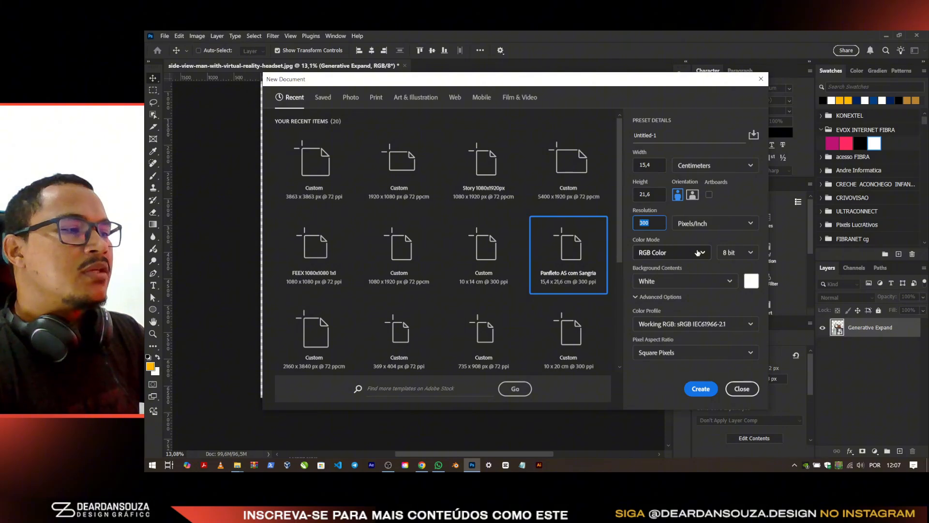
{"action": "left_click", "coordinate": [700, 388]}
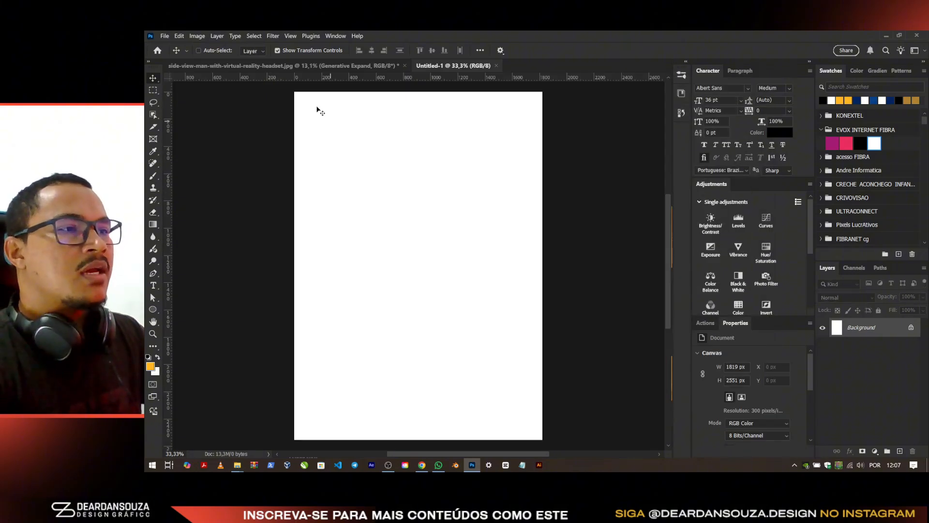
Step: Bring the man's cutout into the new flyer document and scale it to about 1469 x 2024 px, resting on the page's lower edge
{"action": "left_click", "coordinate": [312, 66]}
{"action": "left_click_drag", "start_coordinate": [388, 144], "coordinate": [489, 264]}
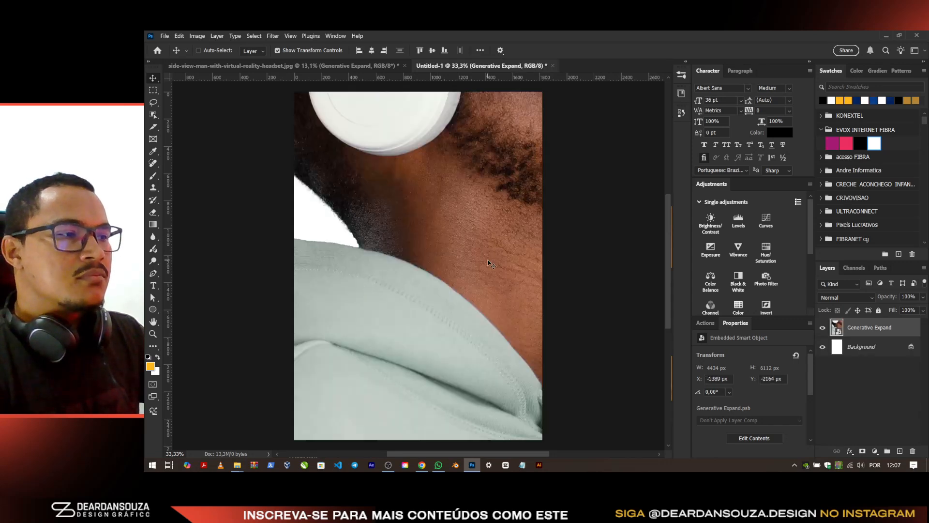
{"action": "key", "text": "ctrl+minus"}
{"action": "key", "text": "ctrl+t"}
{"action": "left_click_drag", "start_coordinate": [537, 230], "coordinate": [403, 340]}
{"action": "left_click_drag", "start_coordinate": [389, 382], "coordinate": [384, 343]}
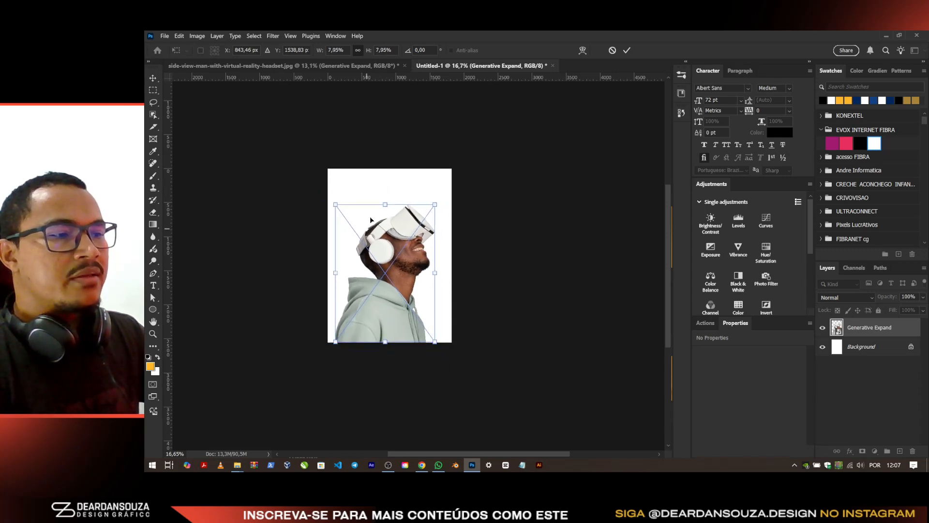
{"action": "key", "text": "Return"}
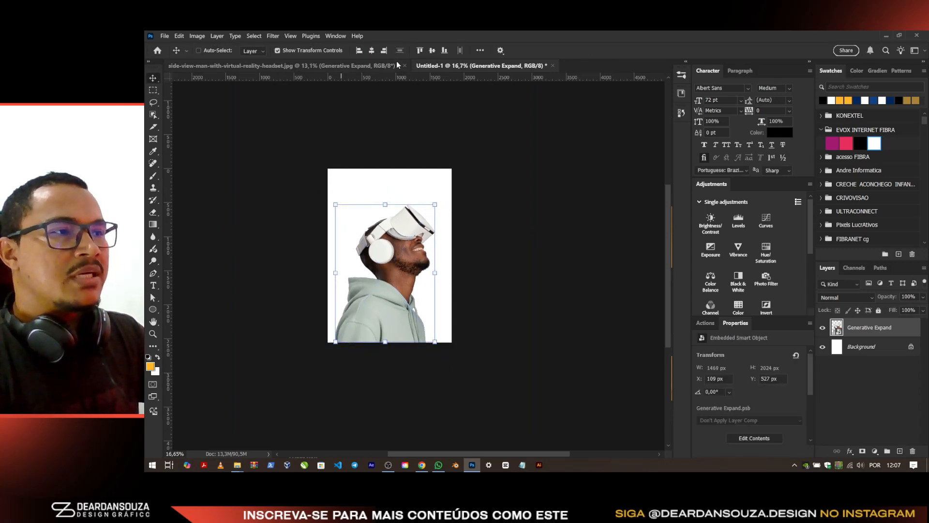
Step: Close the original headset photo document, keeping only the new flyer document open
{"action": "left_click", "coordinate": [405, 65]}
{"action": "left_click", "coordinate": [480, 197]}
{"action": "scroll", "coordinate": [381, 234], "scroll_direction": "up", "scroll_amount": 2}
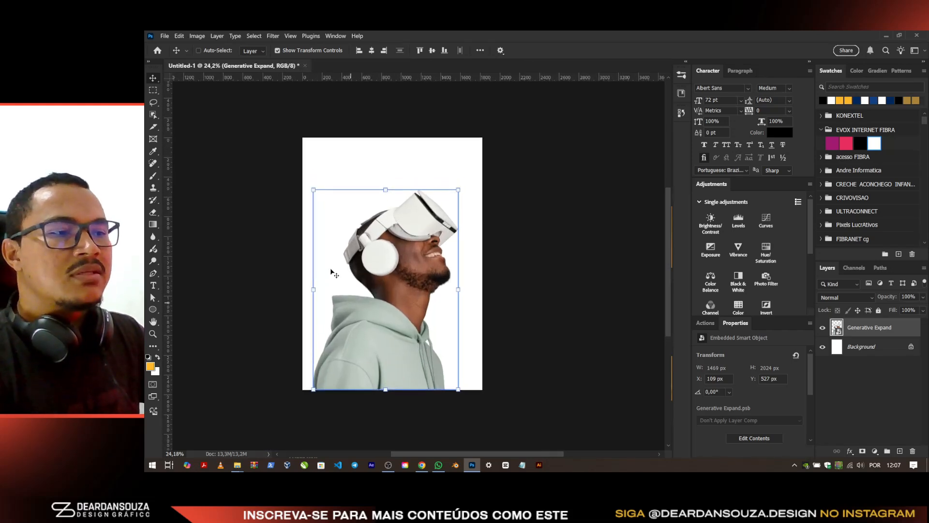
Step: Run the "Margens Sangria e corte" action to add margin guides to the flyer and check them along the page edges
{"action": "scroll", "coordinate": [340, 293], "scroll_direction": "down", "scroll_amount": 1}
{"action": "left_click", "coordinate": [705, 322]}
{"action": "scroll", "coordinate": [755, 412], "scroll_direction": "down", "scroll_amount": 3}
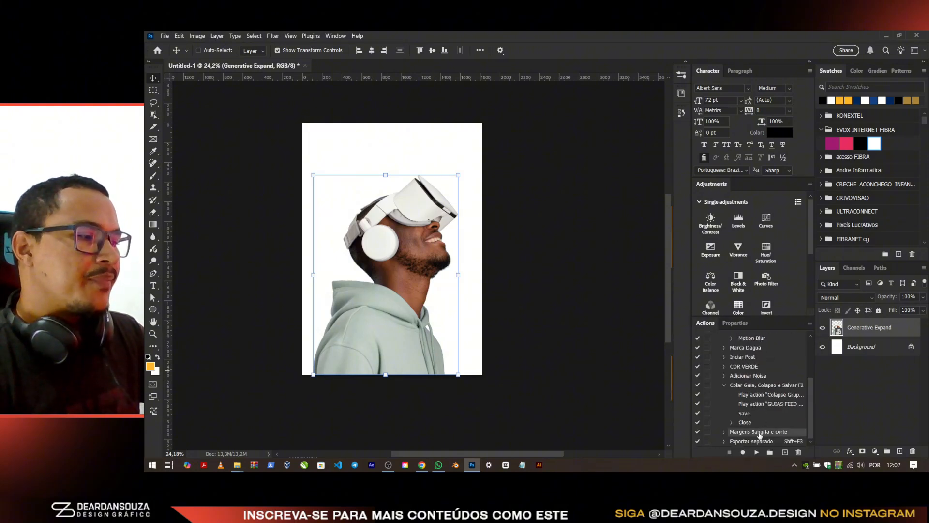
{"action": "left_click", "coordinate": [757, 452]}
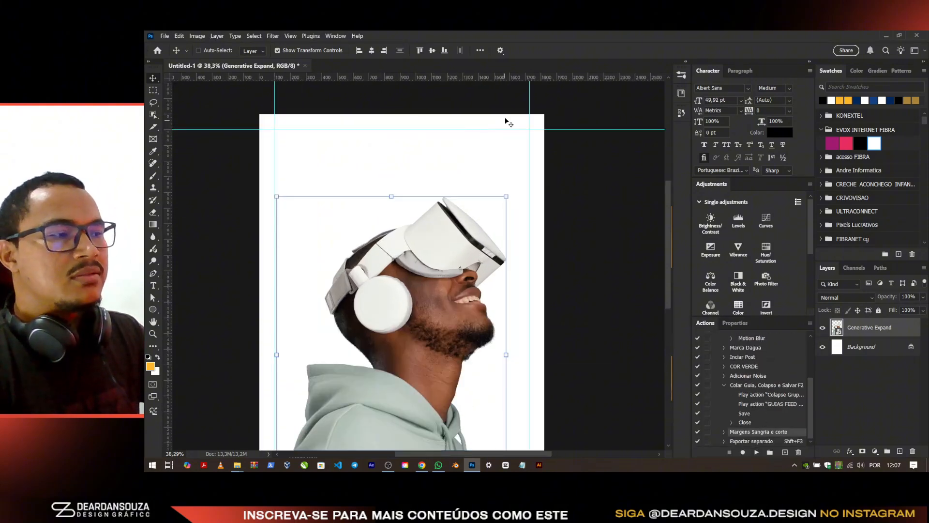
{"action": "scroll", "coordinate": [522, 136], "scroll_direction": "down", "scroll_amount": 2}
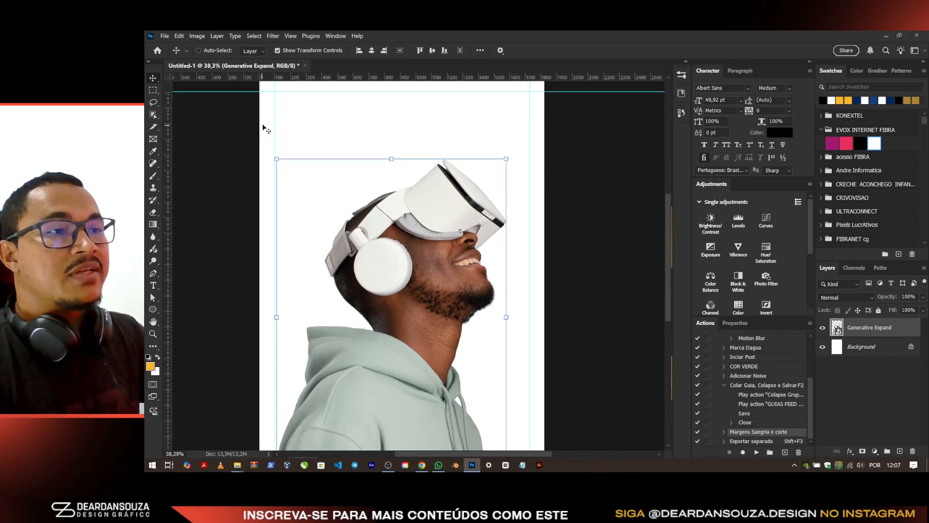
{"action": "scroll", "coordinate": [268, 130], "scroll_direction": "up", "scroll_amount": 2}
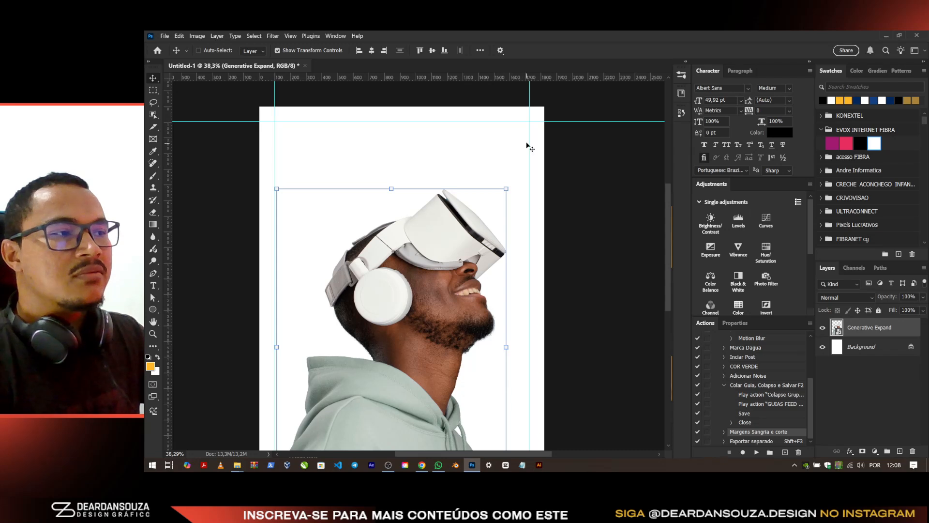
{"action": "scroll", "coordinate": [521, 172], "scroll_direction": "down", "scroll_amount": 4}
{"action": "scroll", "coordinate": [523, 260], "scroll_direction": "down", "scroll_amount": 1}
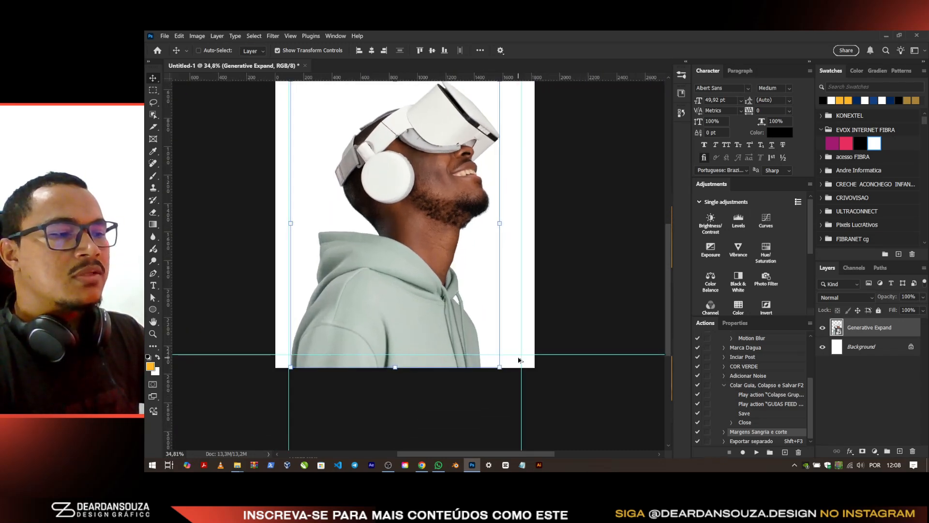
{"action": "scroll", "coordinate": [265, 150], "scroll_direction": "up", "scroll_amount": 4}
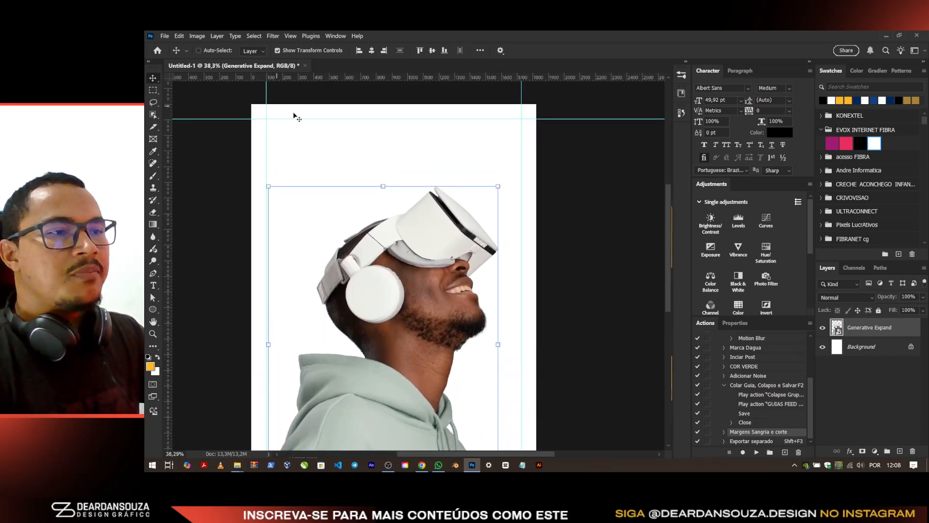
{"action": "scroll", "coordinate": [532, 252], "scroll_direction": "down", "scroll_amount": 3}
Step: Start saving the flyer under a new name and open the PACKS > APR > APR > MAIO 2025 folder as the destination
{"action": "key", "text": "ctrl+shift+s"}
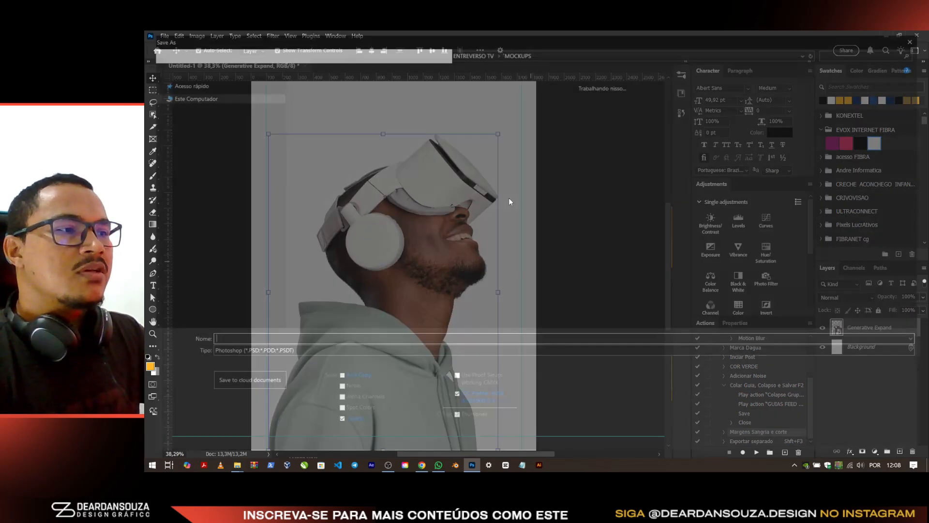
{"action": "scroll", "coordinate": [201, 100], "scroll_direction": "up", "scroll_amount": 3}
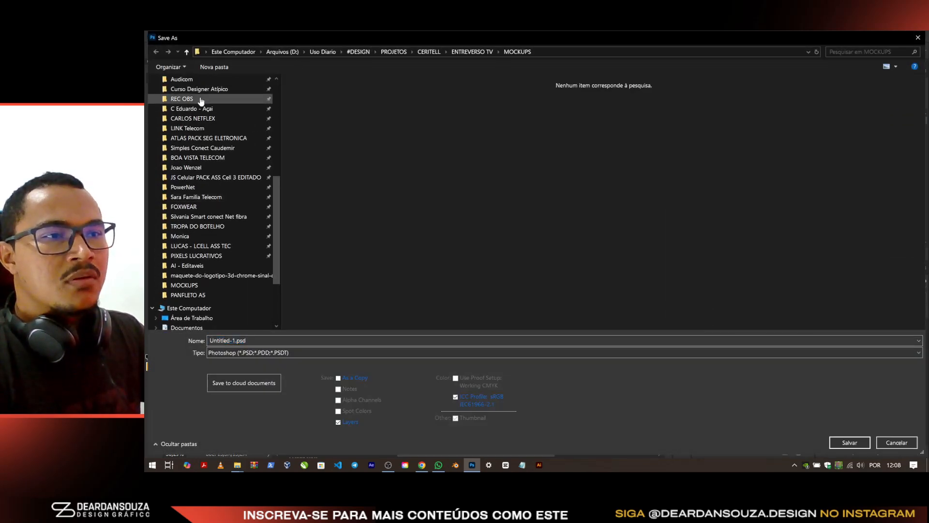
{"action": "left_click", "coordinate": [201, 100]}
{"action": "scroll", "coordinate": [199, 111], "scroll_direction": "up", "scroll_amount": 3}
{"action": "left_click", "coordinate": [196, 120]}
{"action": "left_click", "coordinate": [191, 79]}
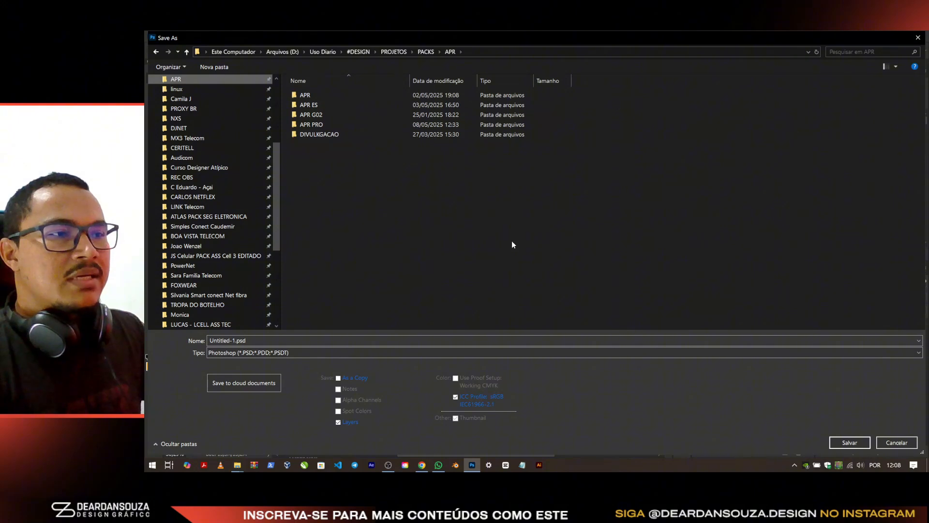
{"action": "left_click", "coordinate": [316, 99]}
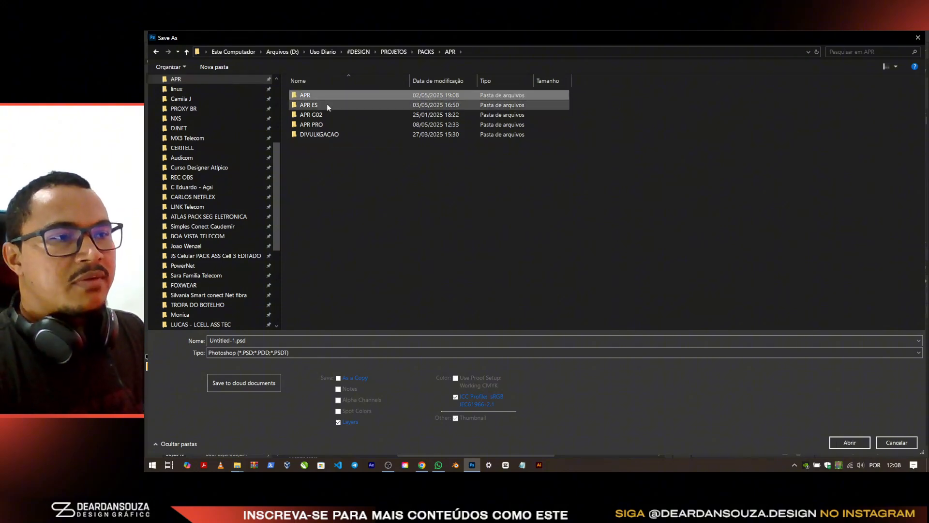
{"action": "double_click", "coordinate": [334, 92]}
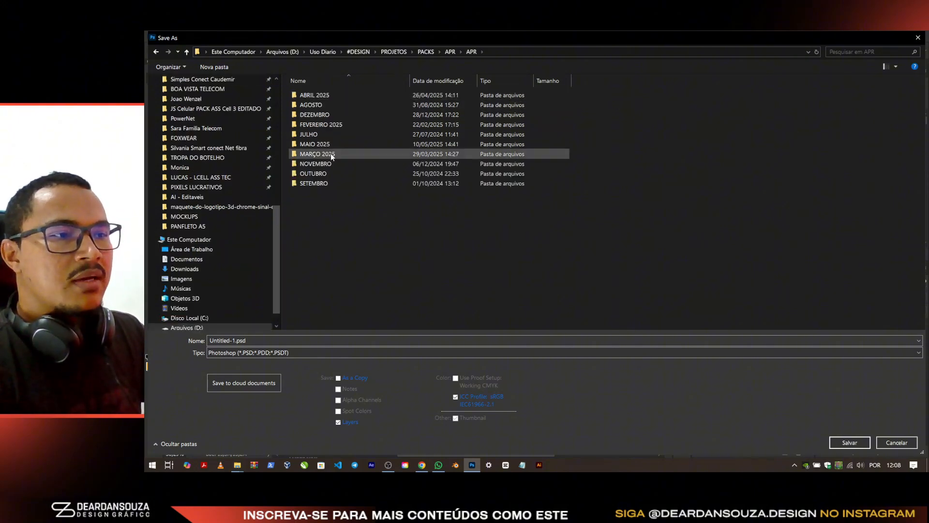
{"action": "left_click", "coordinate": [341, 142]}
{"action": "double_click", "coordinate": [347, 144]}
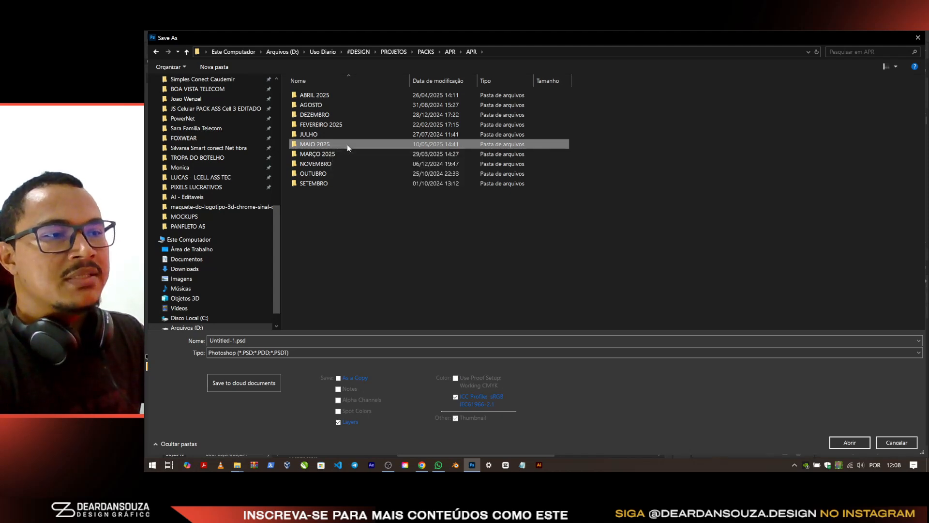
Step: Create a folder named "PANFLETO A5" inside MAIO 2025 and open it
{"action": "left_click", "coordinate": [215, 68]}
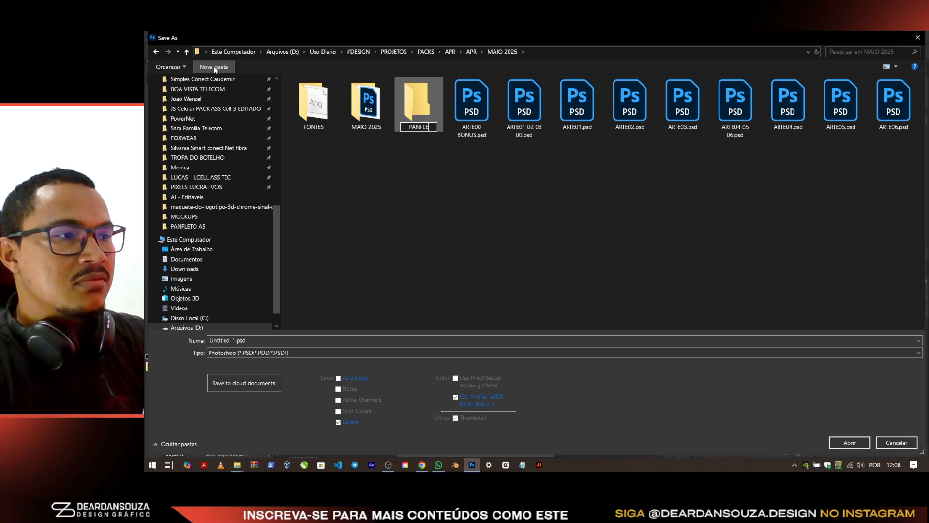
{"action": "type", "text": "PANFLETO A5"}
{"action": "key", "text": "Return"}
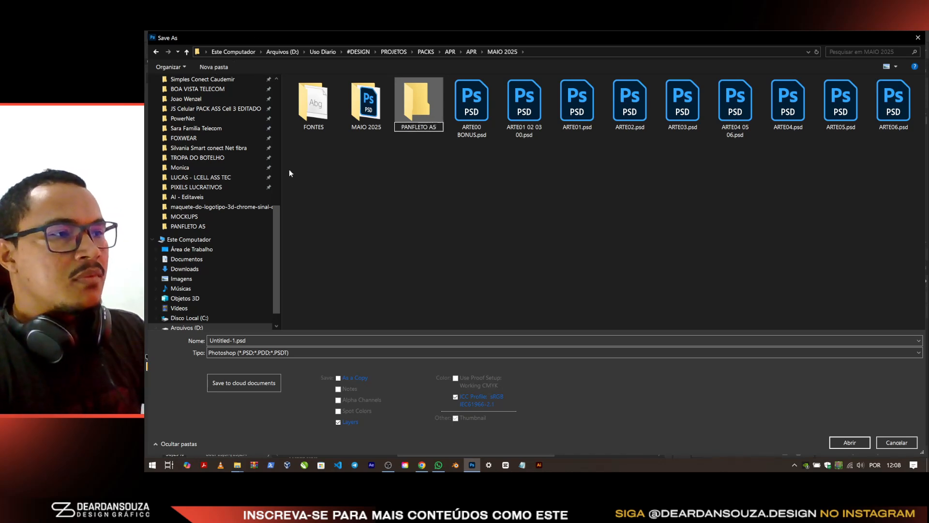
{"action": "double_click", "coordinate": [419, 103]}
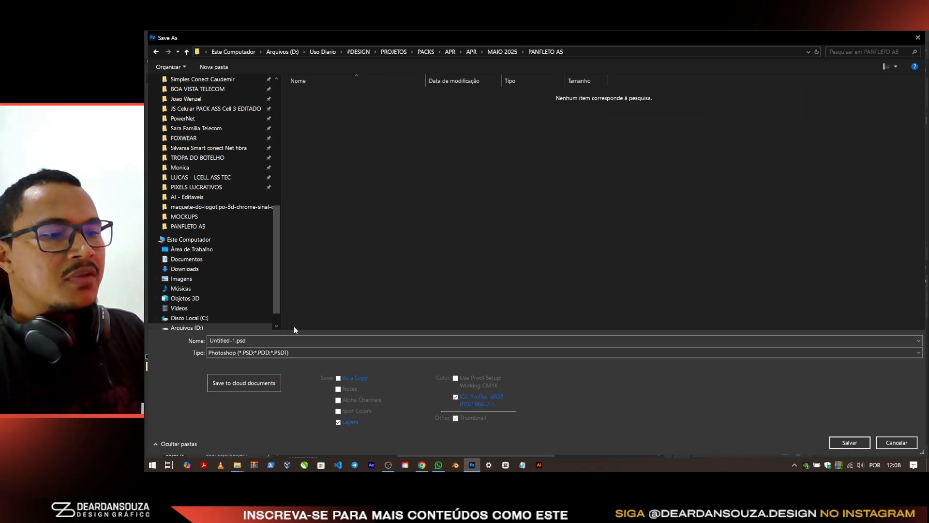
Step: Save the flyer as the Photoshop file "PANFLETO A5 FRENTE" and select the Background layer
{"action": "left_click", "coordinate": [285, 340]}
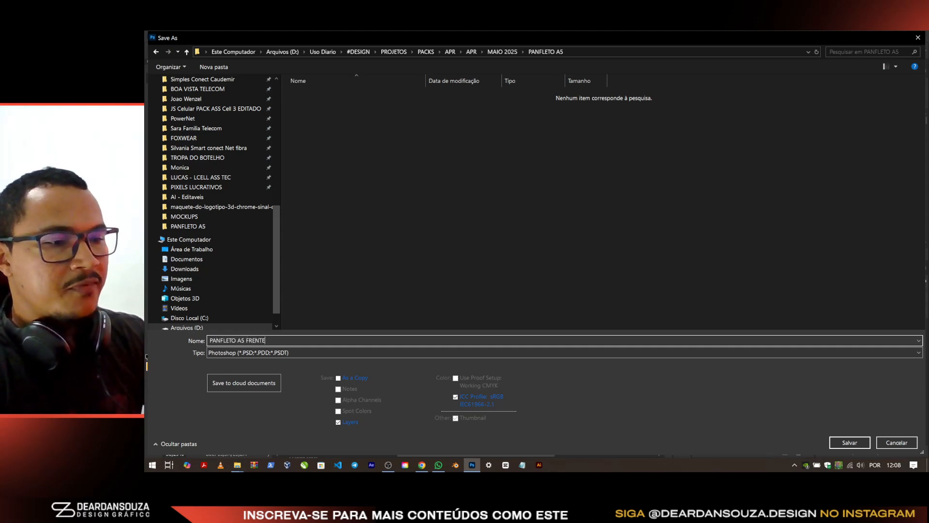
{"action": "key", "text": "Return"}
{"action": "scroll", "coordinate": [413, 247], "scroll_direction": "down", "scroll_amount": 2}
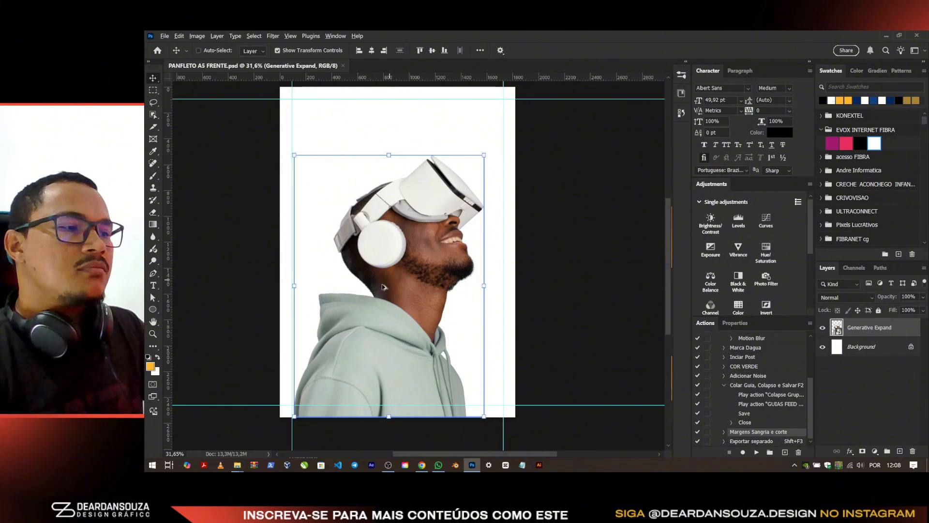
{"action": "scroll", "coordinate": [383, 271], "scroll_direction": "up", "scroll_amount": 1}
{"action": "left_click", "coordinate": [869, 353]}
{"action": "left_click", "coordinate": [879, 368]}
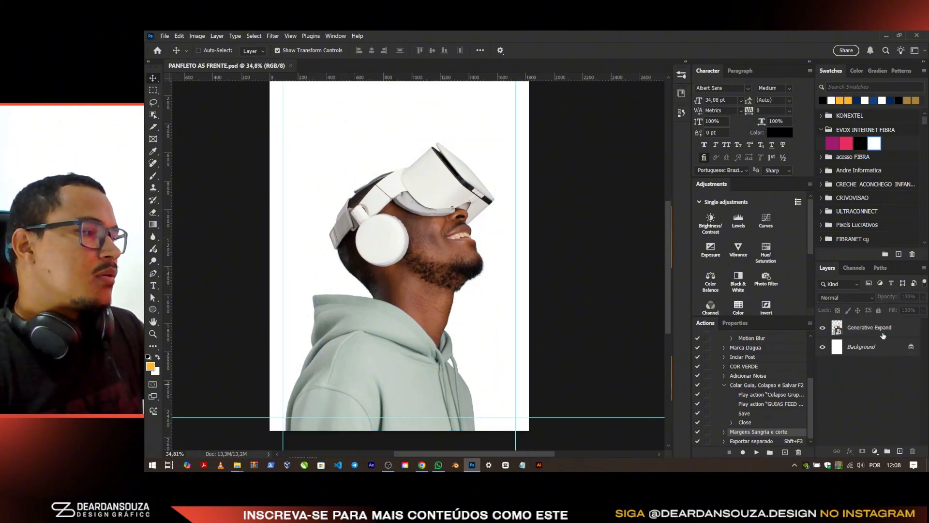
{"action": "left_click", "coordinate": [869, 347]}
Step: Switch to the Google Docs brief and read through the front-side flyer text under PANFLETO MAIO, down to "Assine já"
{"action": "key", "text": "alt+Tab"}
{"action": "left_click", "coordinate": [744, 185]}
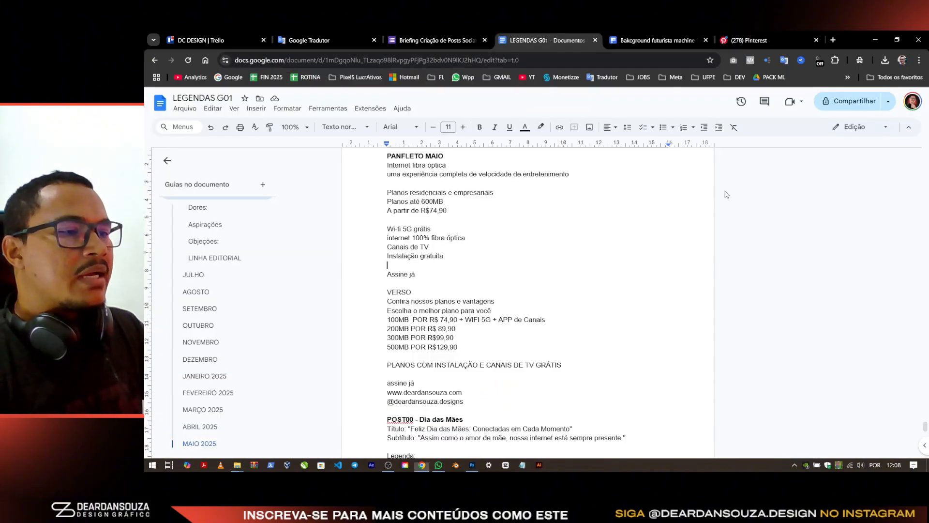
{"action": "left_click_drag", "start_coordinate": [386, 211], "coordinate": [439, 213]}
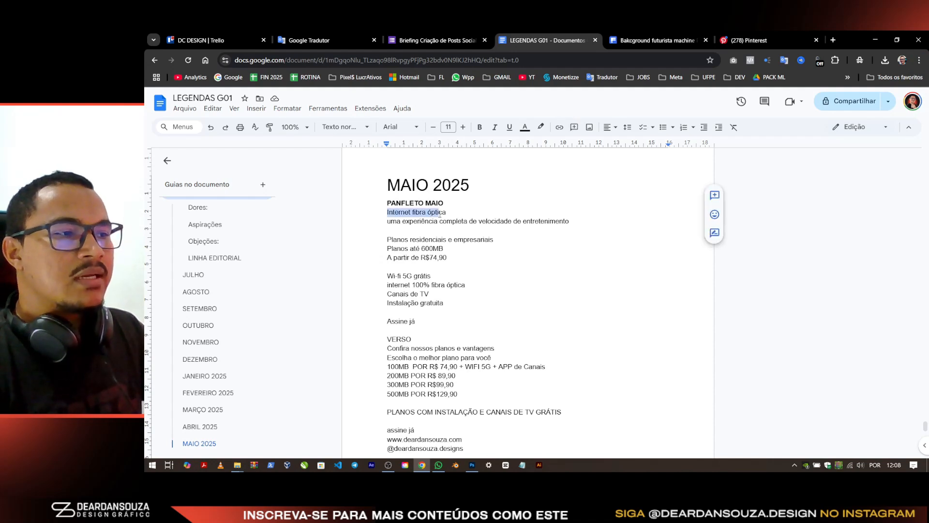
{"action": "left_click_drag", "start_coordinate": [386, 220], "coordinate": [578, 219]}
{"action": "left_click_drag", "start_coordinate": [468, 215], "coordinate": [416, 247]}
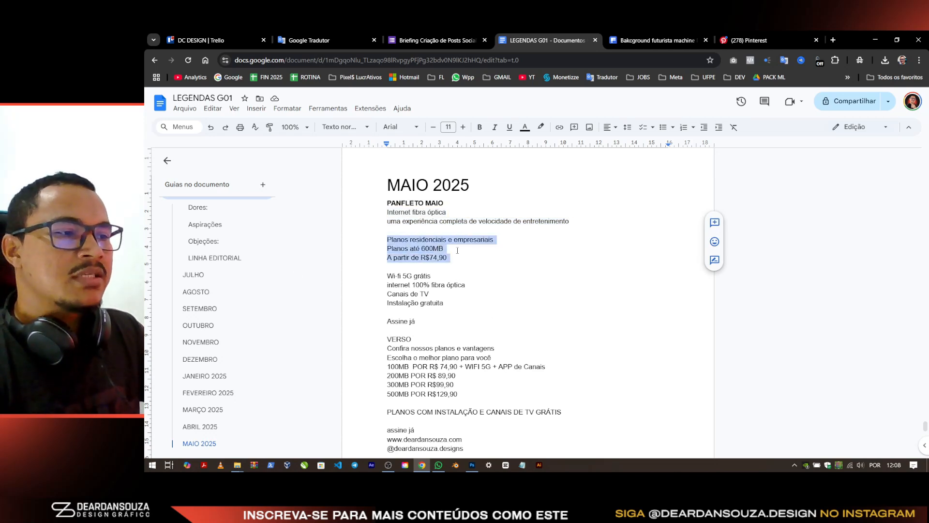
{"action": "left_click", "coordinate": [459, 249]}
{"action": "left_click_drag", "start_coordinate": [447, 259], "coordinate": [457, 256]}
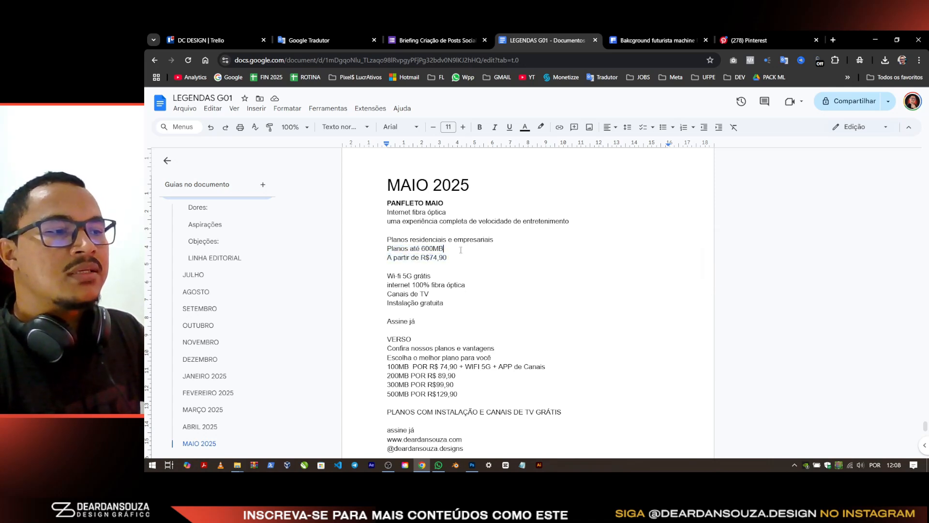
{"action": "left_click_drag", "start_coordinate": [457, 248], "coordinate": [428, 293]}
{"action": "left_click", "coordinate": [432, 294]}
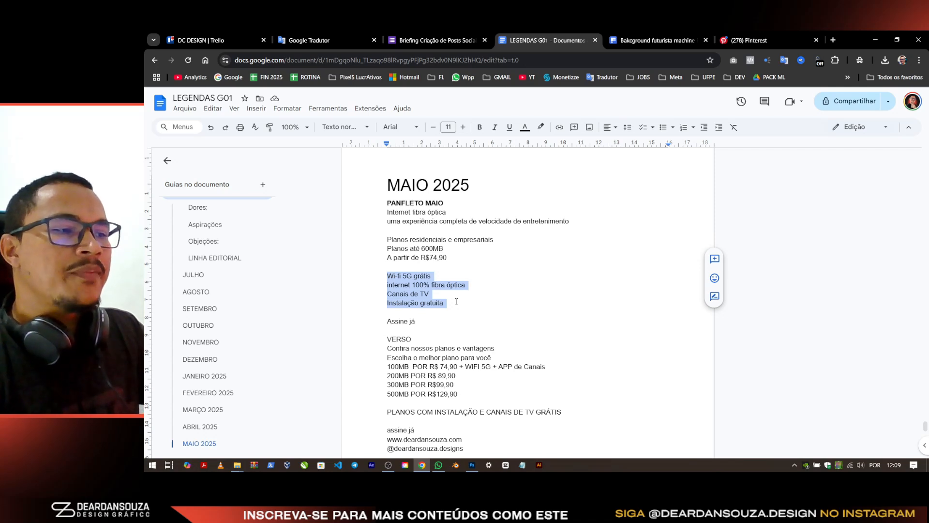
{"action": "left_click", "coordinate": [456, 302]}
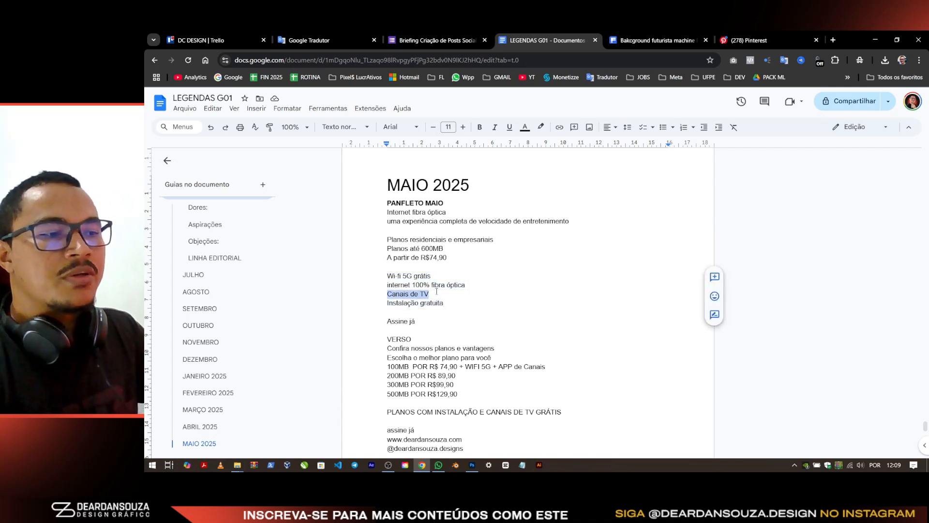
{"action": "left_click", "coordinate": [438, 294]}
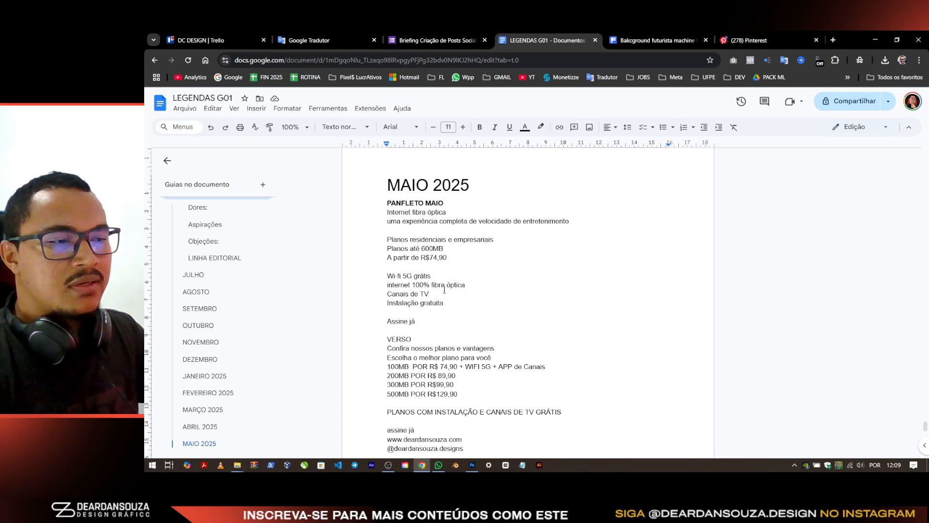
{"action": "left_click_drag", "start_coordinate": [441, 284], "coordinate": [382, 294]}
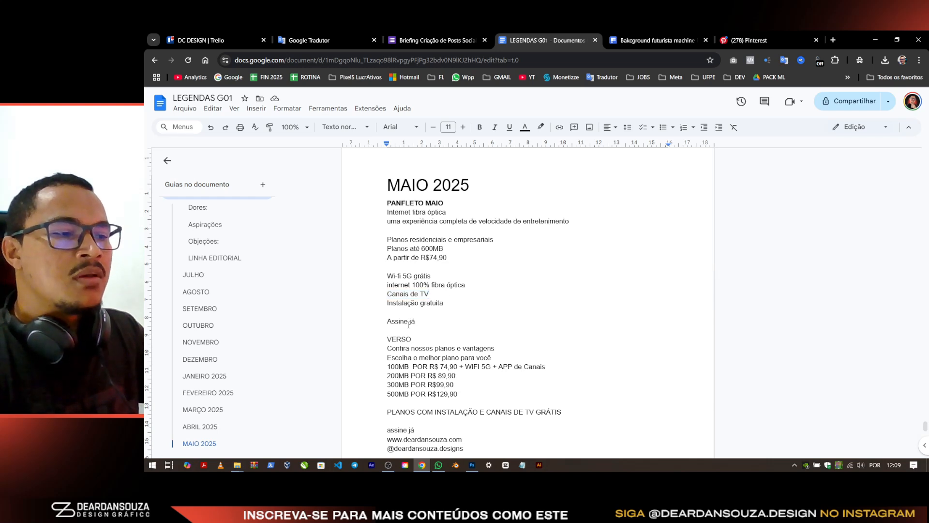
{"action": "scroll", "coordinate": [408, 325], "scroll_direction": "down", "scroll_amount": 2}
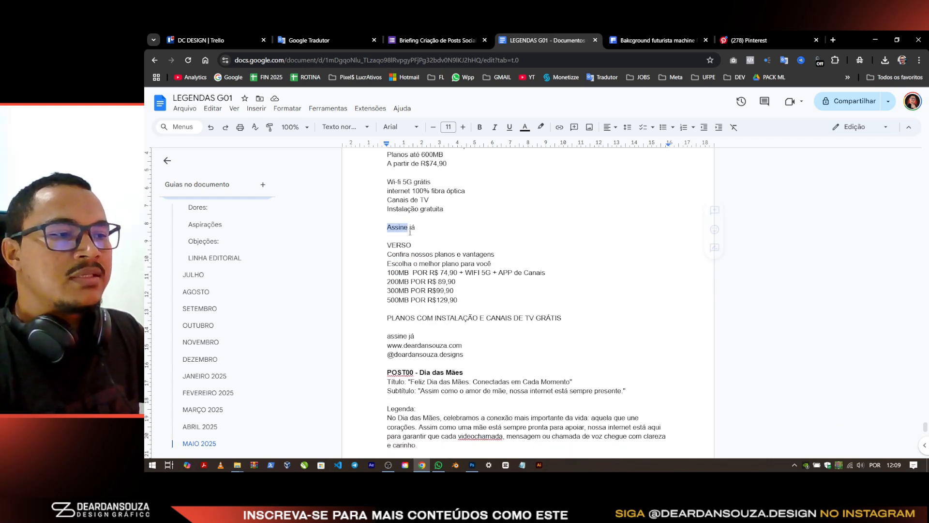
Step: Read through the VERSO text in the brief, covering the plans, prices, free-installation line and contact details
{"action": "left_click", "coordinate": [428, 240]}
{"action": "left_click_drag", "start_coordinate": [385, 245], "coordinate": [485, 263]}
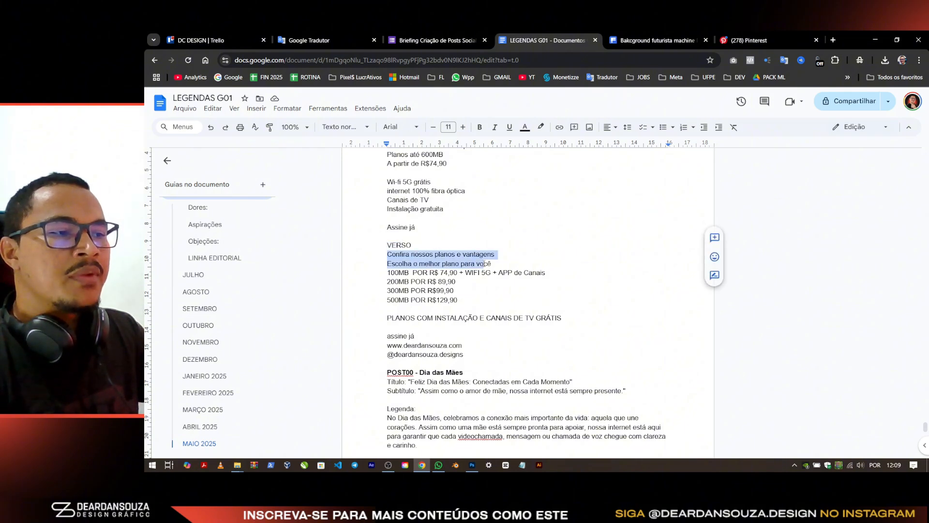
{"action": "left_click_drag", "start_coordinate": [387, 273], "coordinate": [472, 300]}
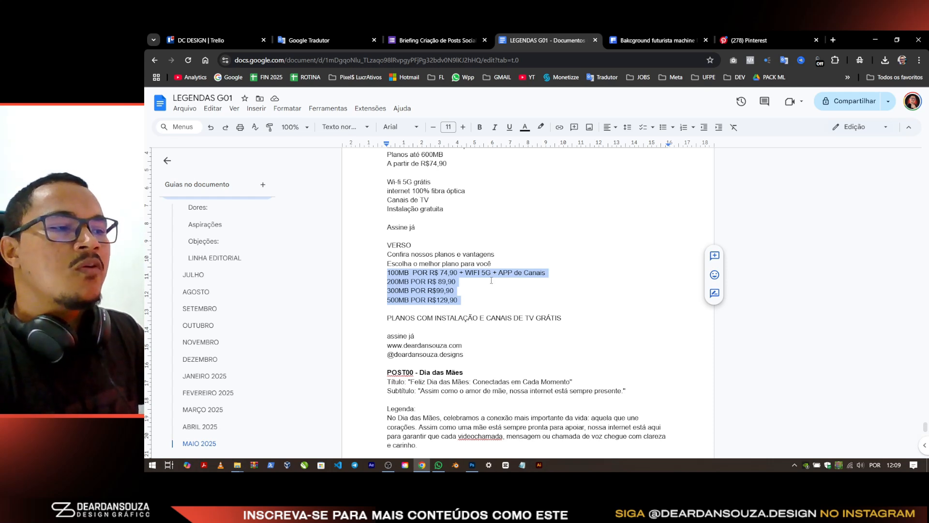
{"action": "left_click", "coordinate": [467, 299]}
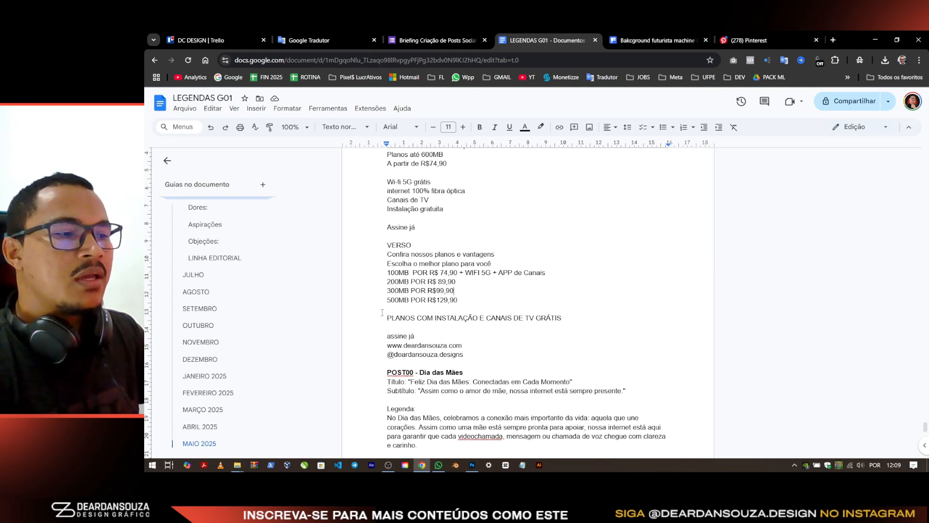
{"action": "left_click_drag", "start_coordinate": [437, 322], "coordinate": [566, 325]}
{"action": "left_click", "coordinate": [456, 335]}
{"action": "left_click_drag", "start_coordinate": [387, 317], "coordinate": [540, 321]}
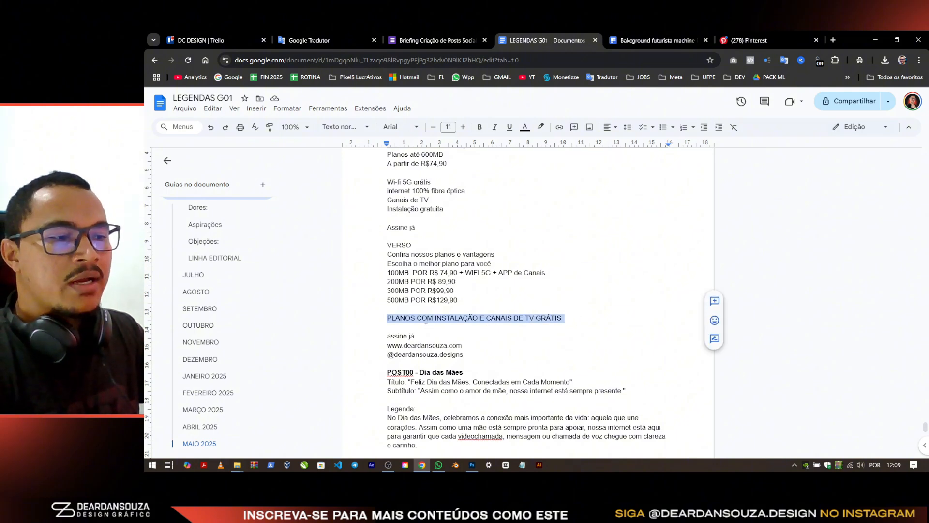
{"action": "left_click_drag", "start_coordinate": [387, 336], "coordinate": [421, 338]}
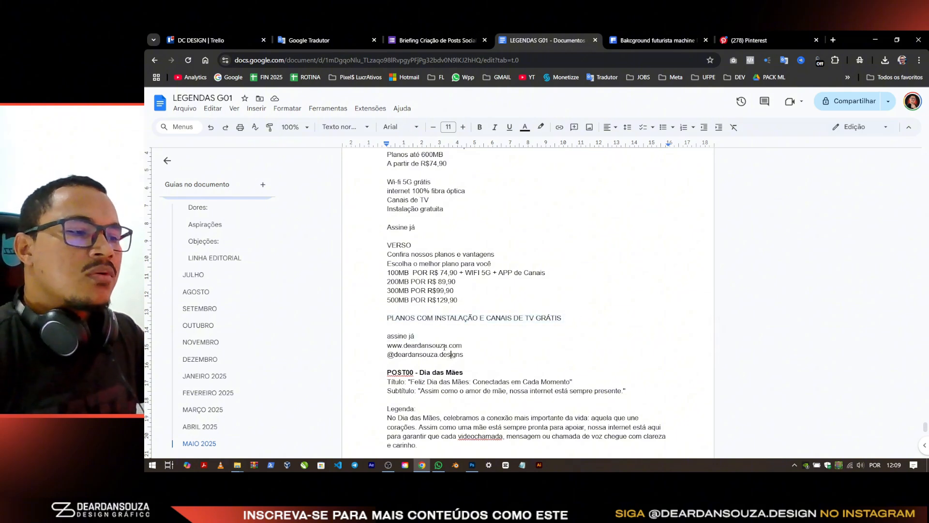
{"action": "scroll", "coordinate": [488, 339], "scroll_direction": "up", "scroll_amount": 2}
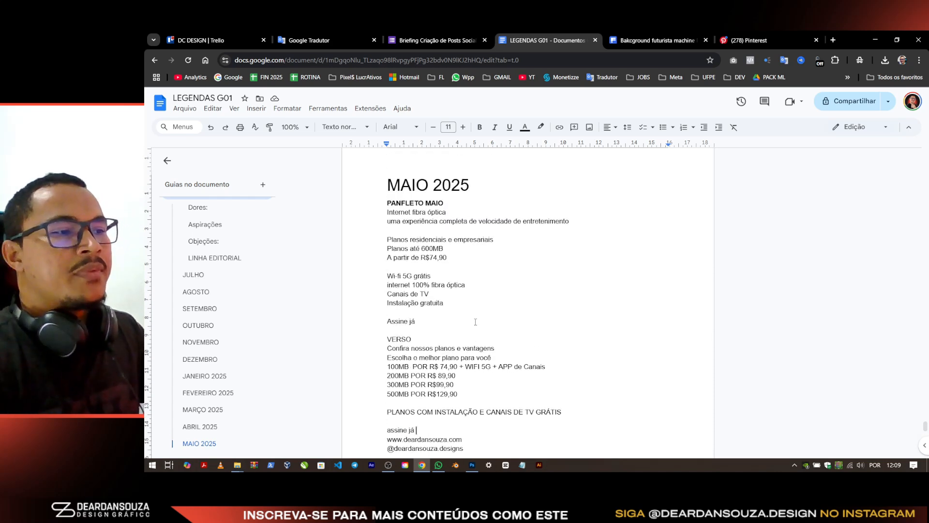
Step: Copy "Internet fibra óptica" from the brief and paste it in Photoshop as a new text layer above the man's head
{"action": "left_click_drag", "start_coordinate": [468, 211], "coordinate": [377, 210]}
{"action": "key", "text": "ctrl+c"}
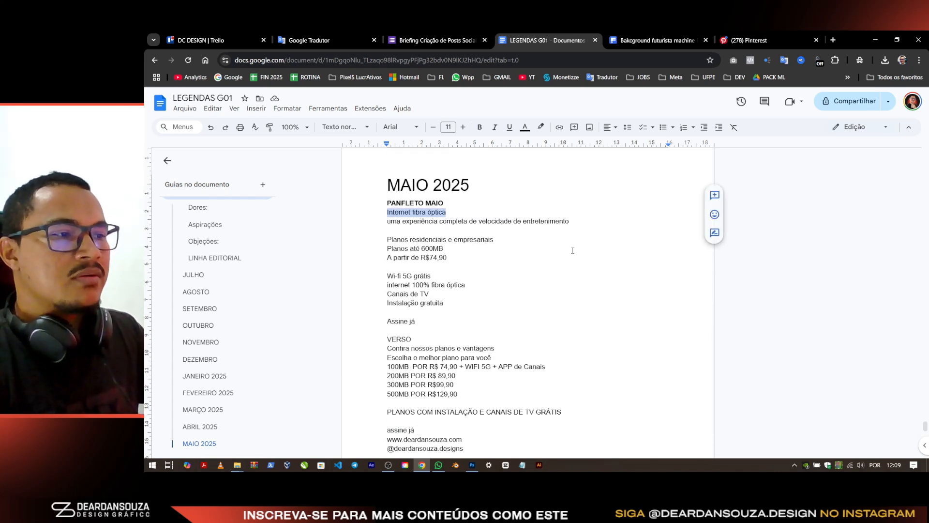
{"action": "key", "text": "alt+Tab"}
{"action": "key", "text": "t"}
{"action": "left_click", "coordinate": [331, 148]}
{"action": "key", "text": "ctrl+v"}
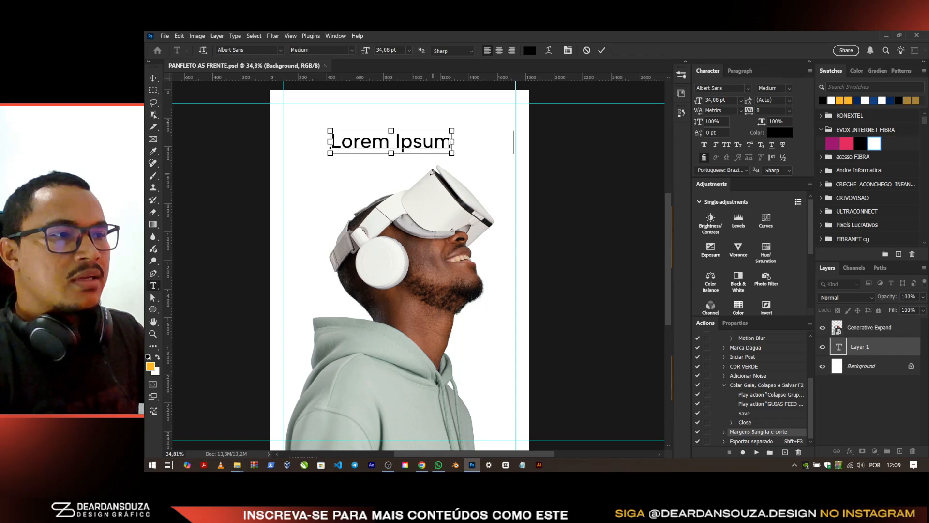
Step: Scale the "Internet fibra óptica" text to about 30.52 pt and centre it horizontally near the page's upper margin
{"action": "left_click", "coordinate": [155, 78]}
{"action": "key", "text": "ctrl+t"}
{"action": "left_click_drag", "start_coordinate": [514, 133], "coordinate": [444, 128]}
{"action": "key", "text": "Return"}
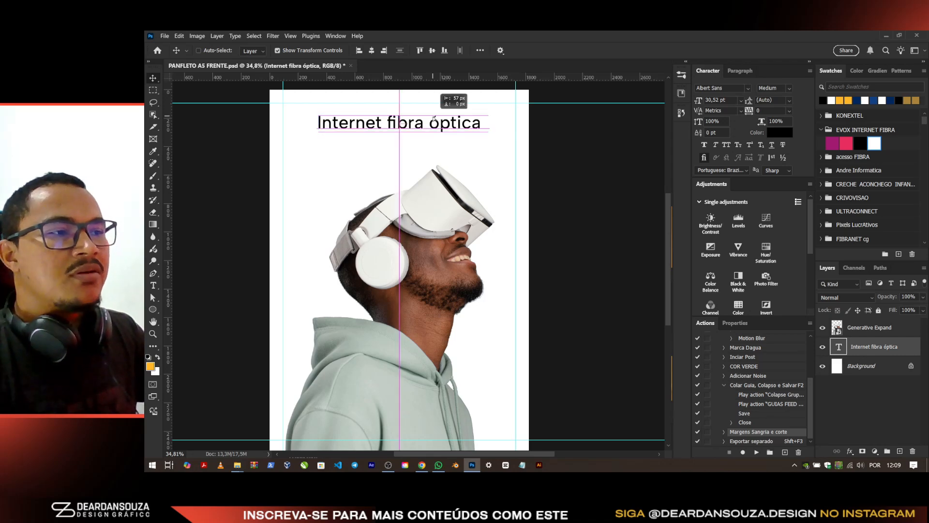
Step: Duplicate the headline just below itself and replace the copy's text with "uma experiência completa de velocidade de entretenimento" from the brief
{"action": "left_click_drag", "start_coordinate": [444, 122], "coordinate": [444, 145]}
{"action": "key", "text": "alt+Tab"}
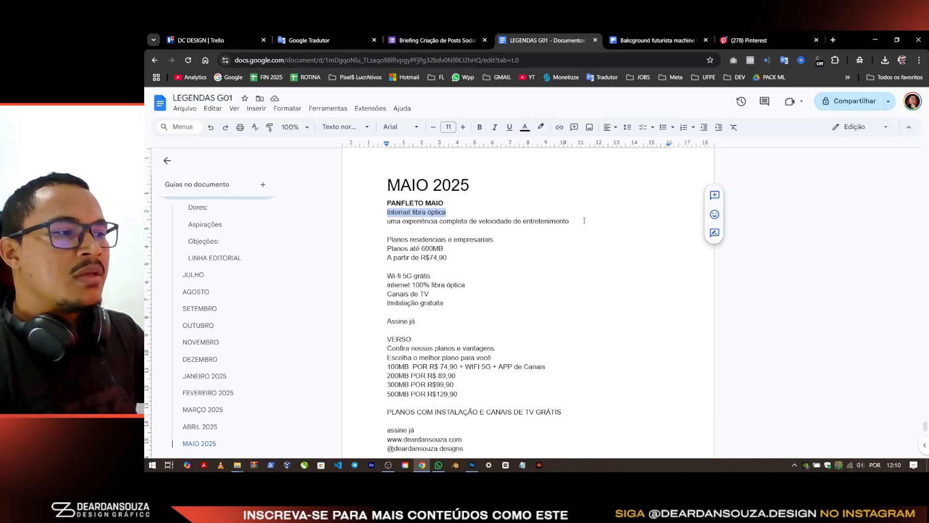
{"action": "left_click_drag", "start_coordinate": [584, 220], "coordinate": [374, 226]}
{"action": "key", "text": "ctrl+c"}
{"action": "key", "text": "alt+Tab"}
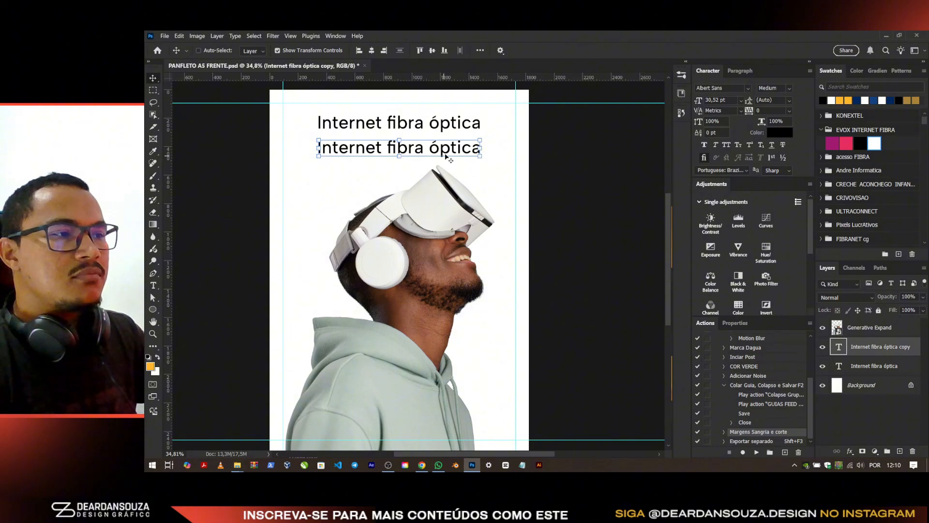
{"action": "double_click", "coordinate": [446, 147]}
{"action": "key", "text": "ctrl+v"}
{"action": "left_click", "coordinate": [605, 51]}
{"action": "left_click_drag", "start_coordinate": [485, 152], "coordinate": [457, 153]}
Step: Browse the existing artworks in the MAIO 2025 and ABRIL 2025 folders for a piece to reuse
{"action": "key", "text": "ctrl+o"}
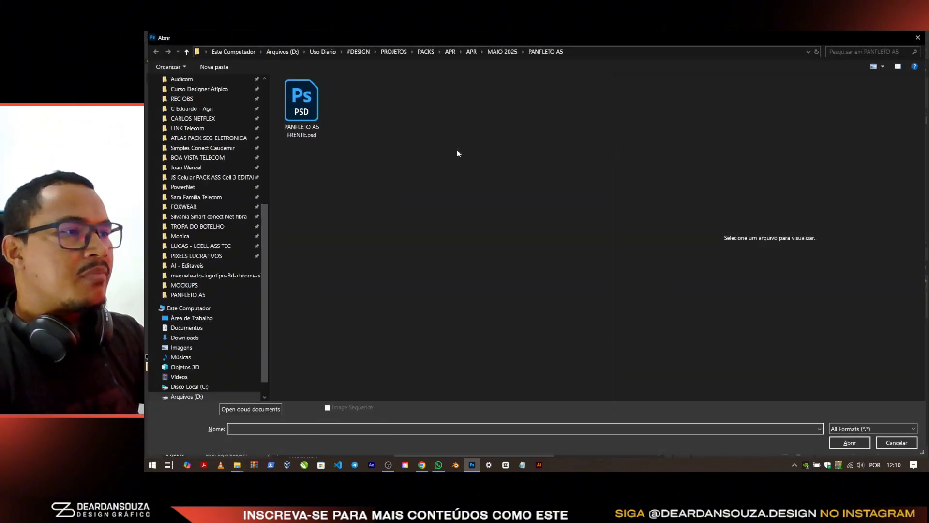
{"action": "left_click", "coordinate": [505, 52]}
{"action": "left_click", "coordinate": [532, 89]}
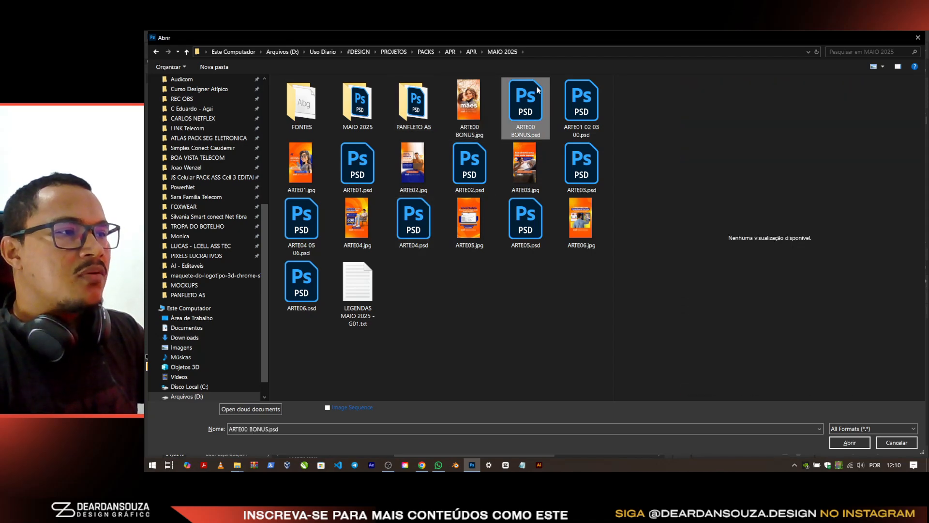
{"action": "left_click", "coordinate": [416, 232]}
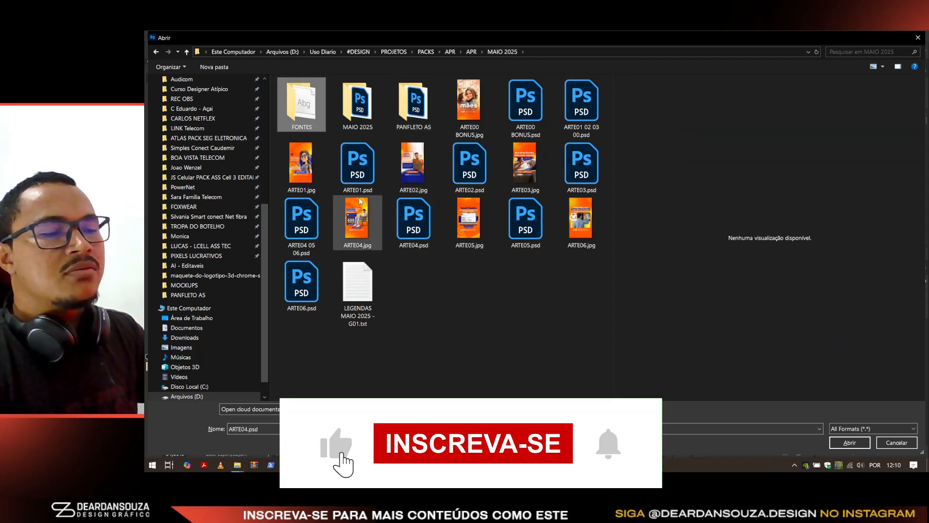
{"action": "left_click", "coordinate": [316, 168]}
{"action": "left_click", "coordinate": [458, 314]}
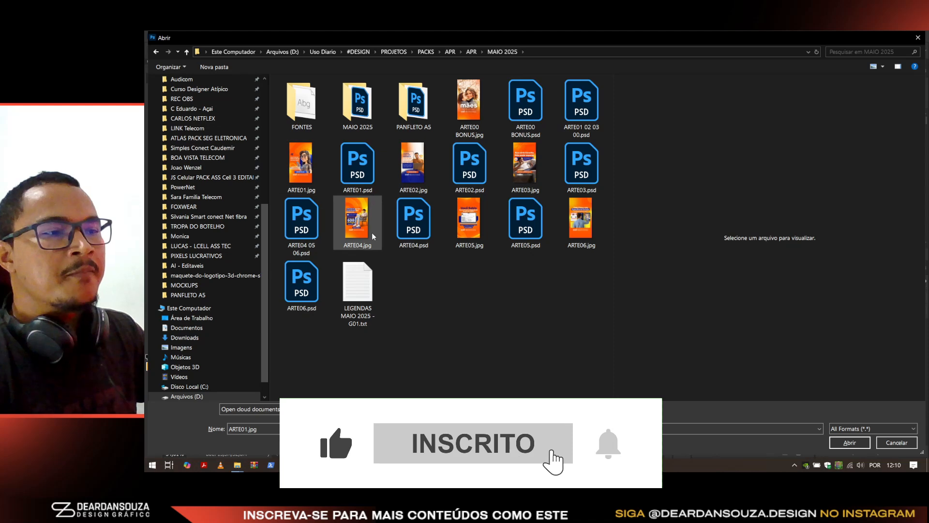
{"action": "left_click", "coordinate": [372, 230]}
{"action": "left_click", "coordinate": [468, 104]}
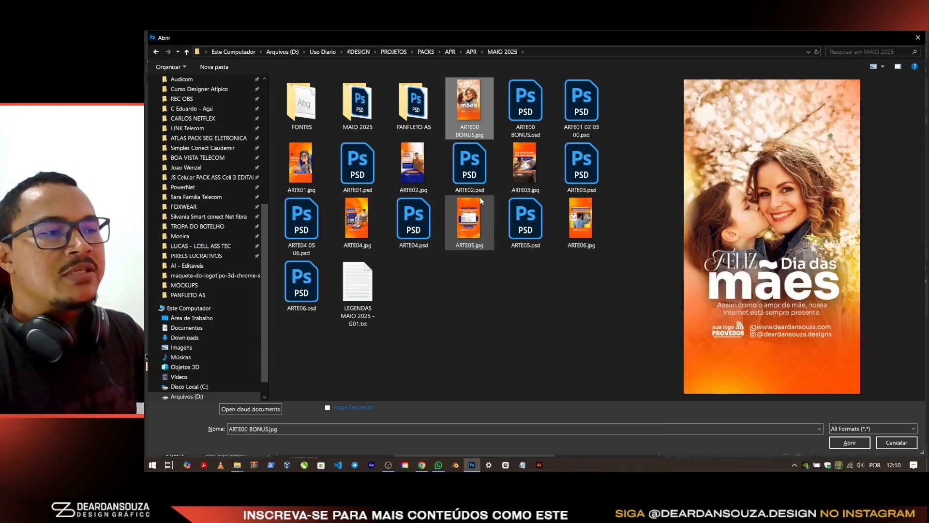
{"action": "left_click", "coordinate": [471, 51]}
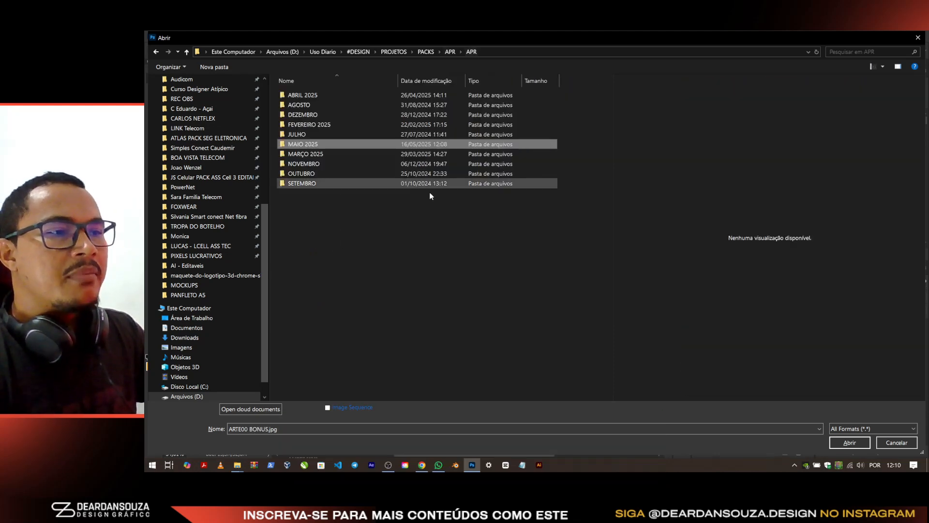
{"action": "double_click", "coordinate": [315, 95]}
{"action": "scroll", "coordinate": [450, 262], "scroll_direction": "down", "scroll_amount": 2}
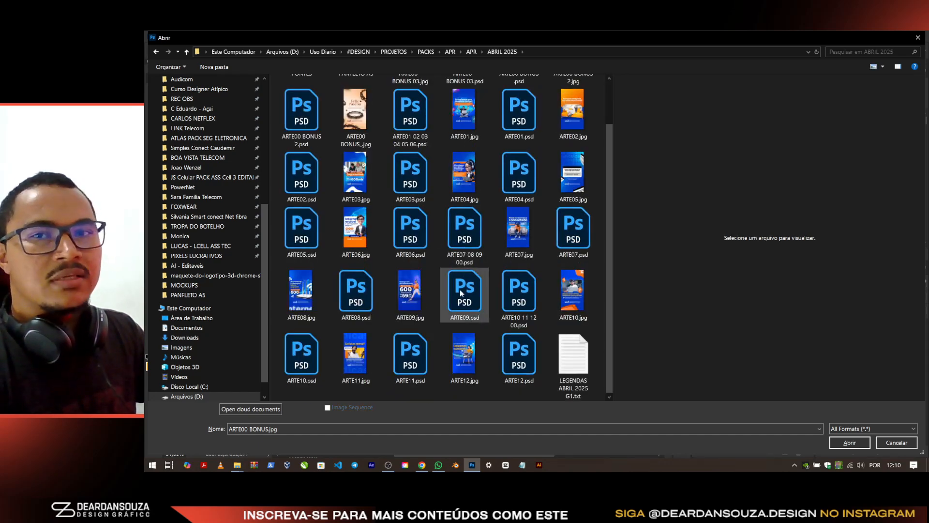
{"action": "scroll", "coordinate": [451, 264], "scroll_direction": "up", "scroll_amount": 3}
Step: Open ARTE05.psd from the MAIO 2025 folder
{"action": "left_click", "coordinate": [474, 52]}
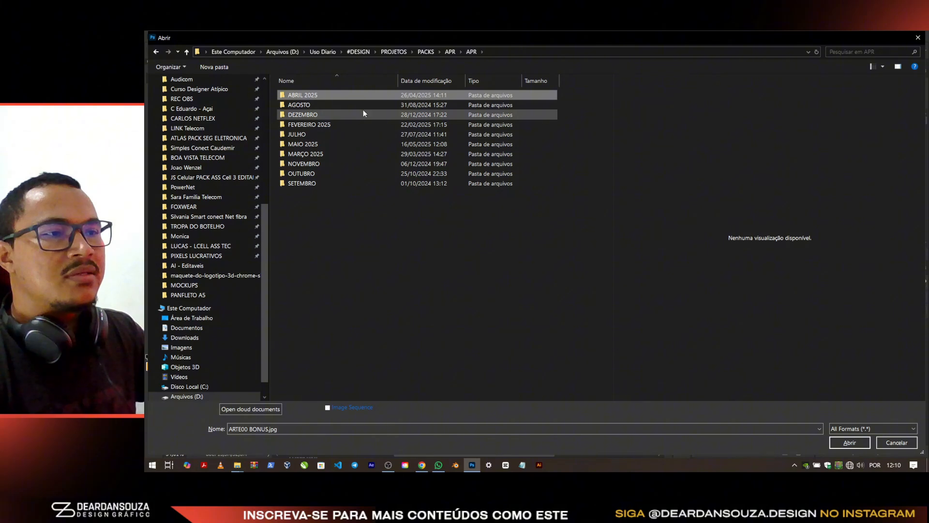
{"action": "double_click", "coordinate": [317, 144]}
{"action": "left_click", "coordinate": [525, 221]}
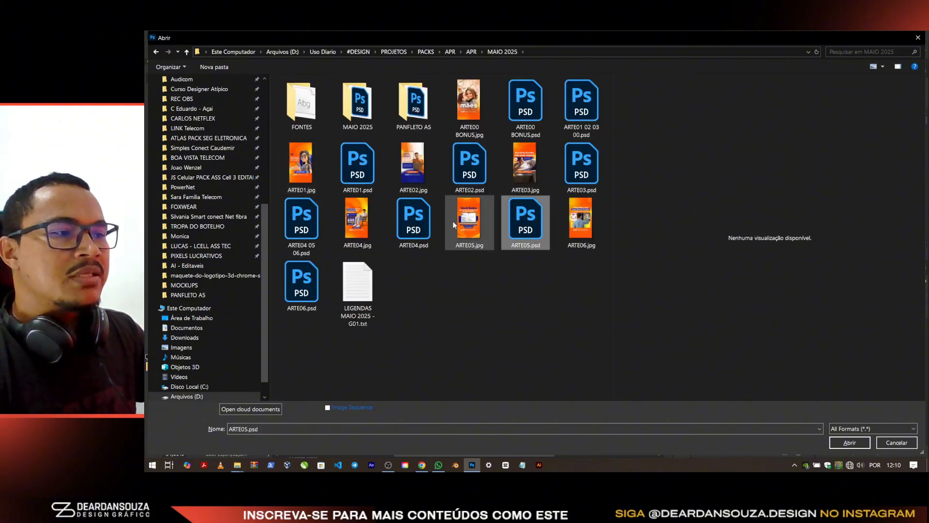
{"action": "left_click", "coordinate": [454, 224]}
{"action": "double_click", "coordinate": [514, 214]}
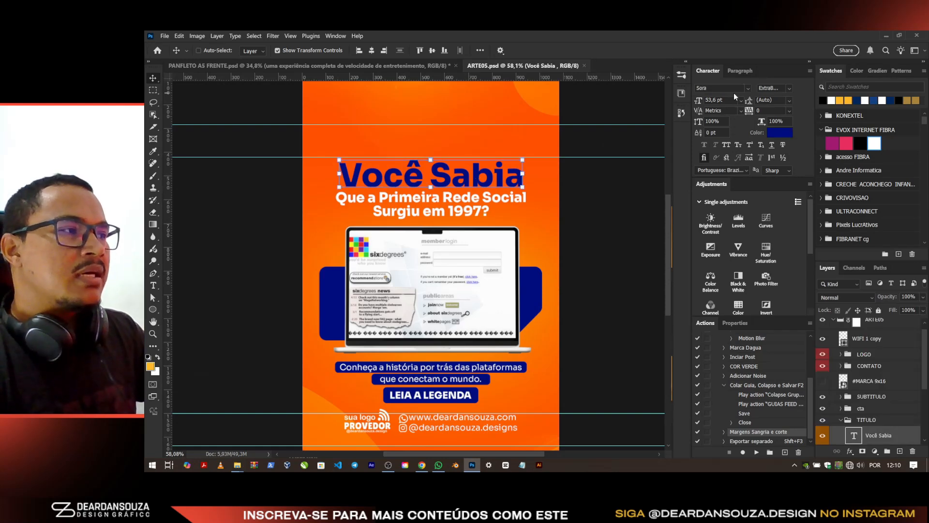
Step: Check the subtitle's text settings in ARTE05.psd and select the LOGO and CONTATO groups
{"action": "left_click", "coordinate": [450, 211], "text": "ctrl"}
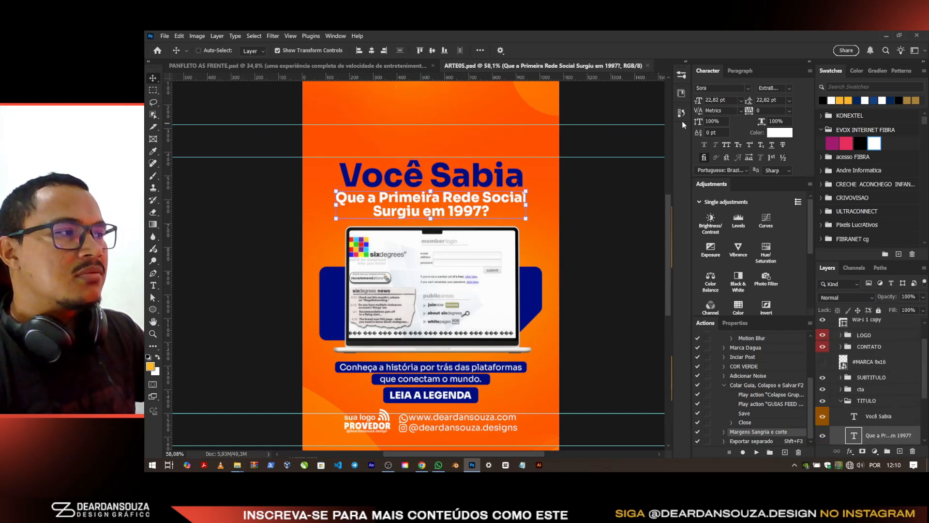
{"action": "scroll", "coordinate": [445, 315], "scroll_direction": "down", "scroll_amount": 2}
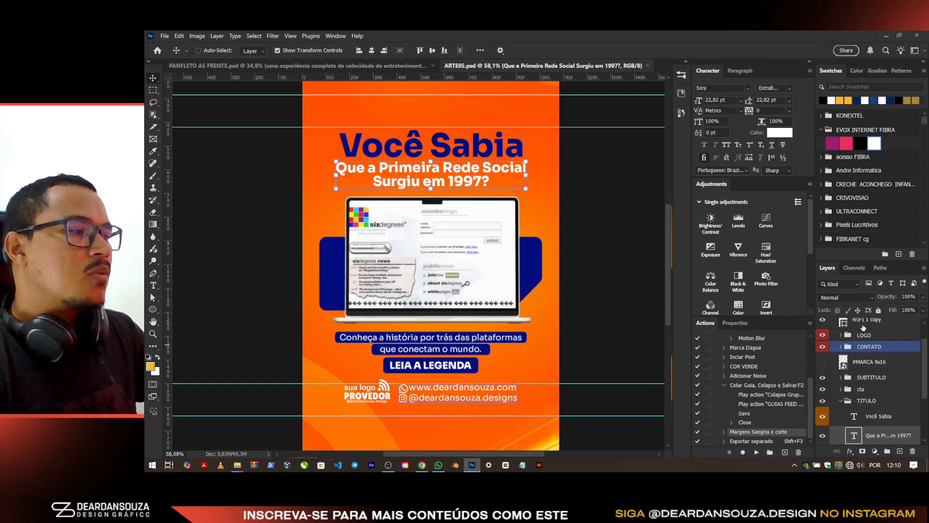
{"action": "left_click", "coordinate": [866, 336]}
{"action": "left_click", "coordinate": [865, 347], "text": "shift"}
{"action": "scroll", "coordinate": [443, 359], "scroll_direction": "down", "scroll_amount": 2}
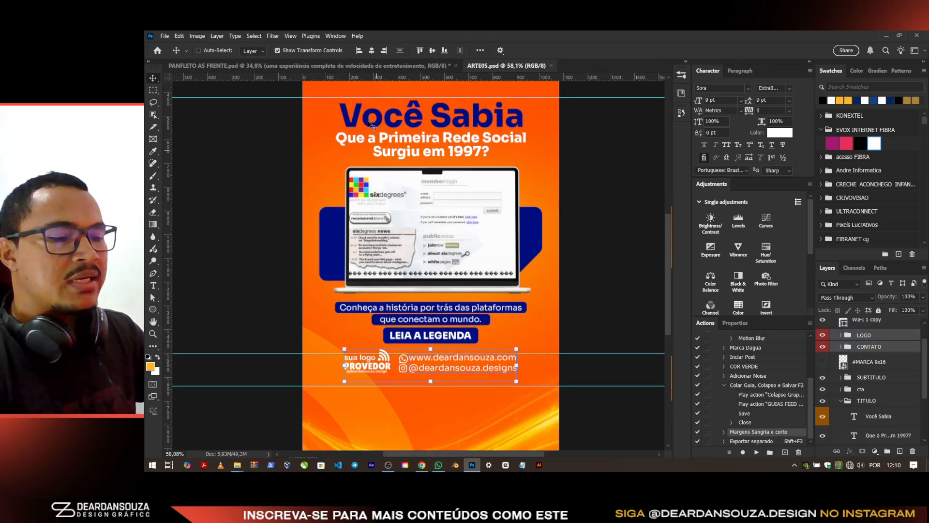
Step: Set the headline and subtitle of the PANFLETO A5 FRENTE flyer in Sora Bold and scale both to about 70%
{"action": "left_click", "coordinate": [286, 66]}
{"action": "left_click", "coordinate": [870, 327]}
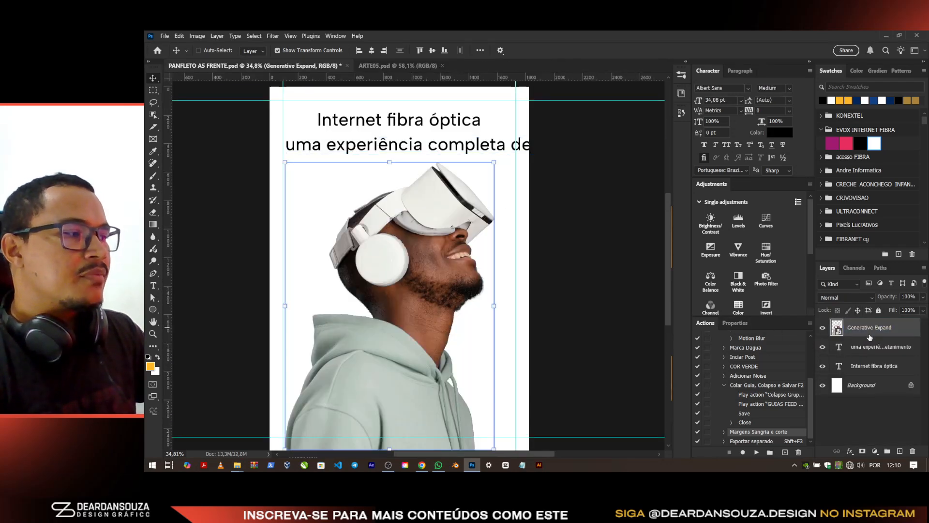
{"action": "left_click", "coordinate": [411, 65]}
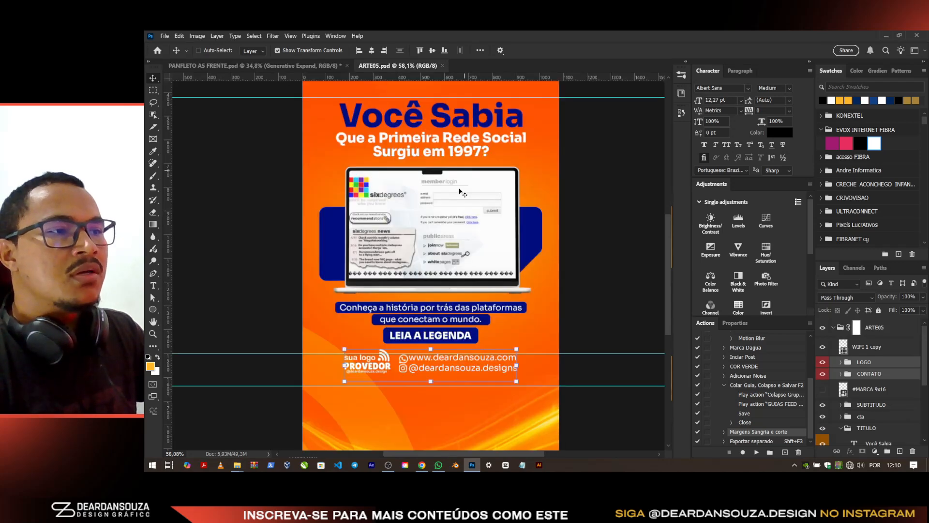
{"action": "left_click", "coordinate": [299, 66]}
{"action": "left_click", "coordinate": [857, 347]}
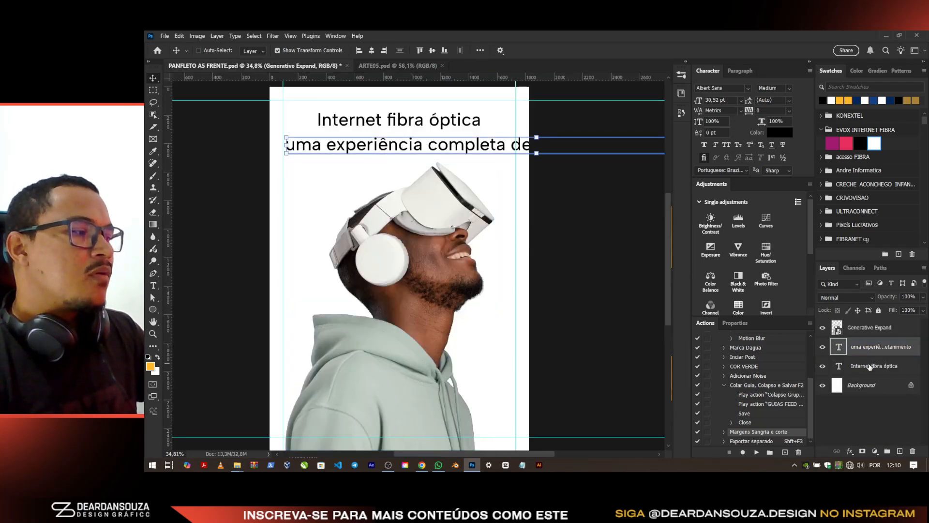
{"action": "left_click", "coordinate": [872, 365], "text": "shift"}
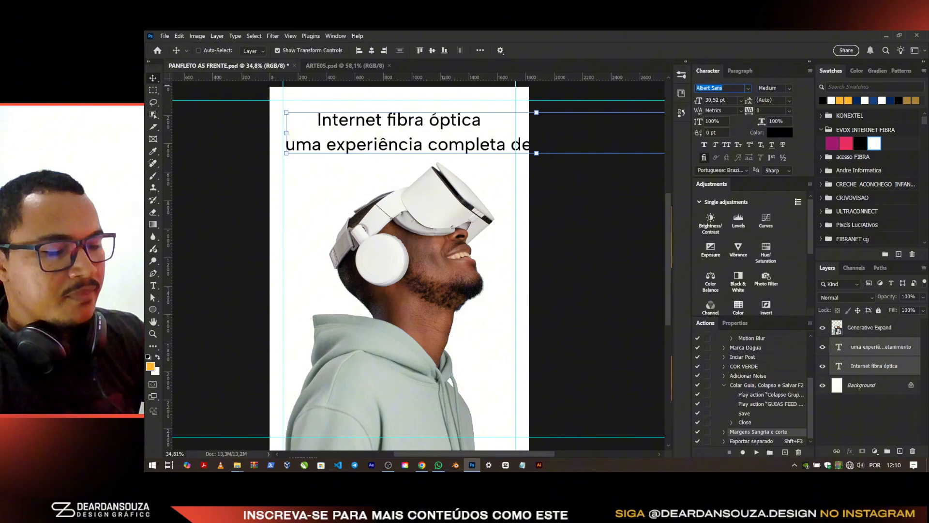
{"action": "type", "text": "ORA"}
{"action": "key", "text": "ctrl+a"}
{"action": "type", "text": "SORA"}
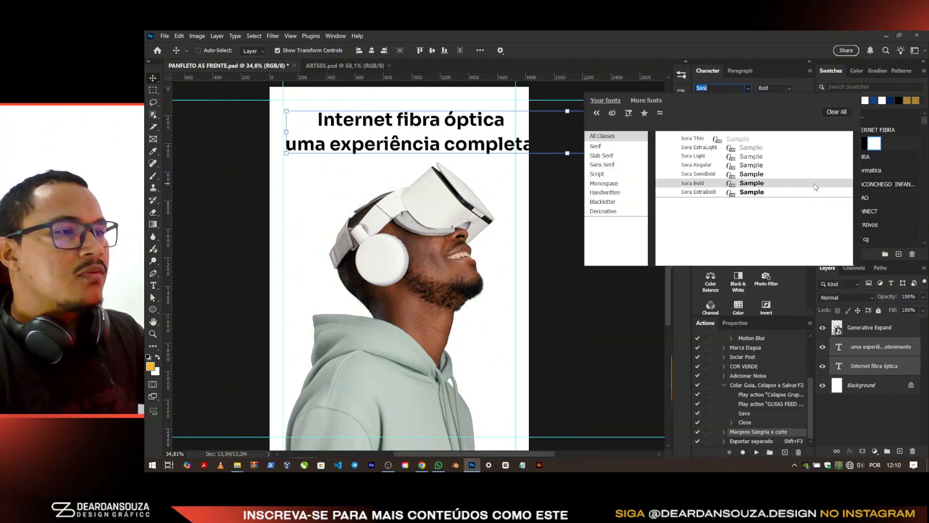
{"action": "left_click", "coordinate": [748, 182]}
{"action": "left_click_drag", "start_coordinate": [569, 111], "coordinate": [513, 121]}
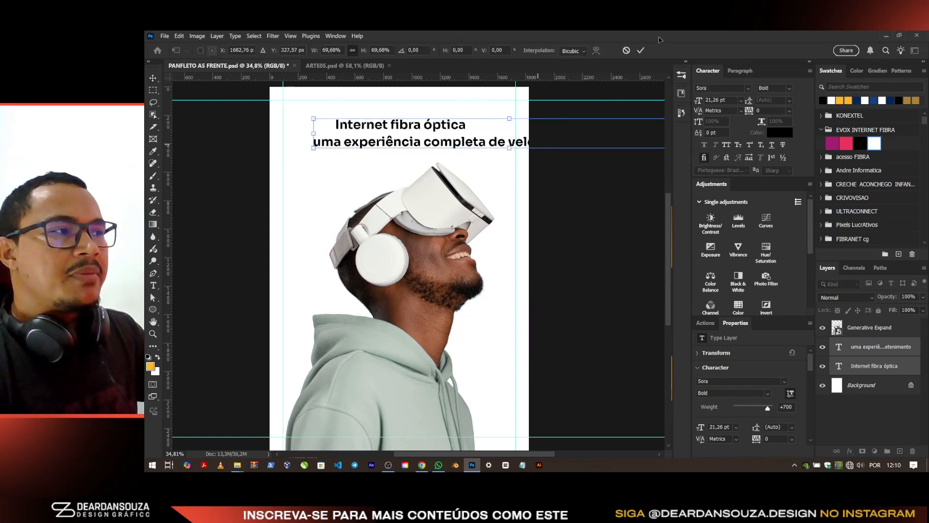
{"action": "key", "text": "Return"}
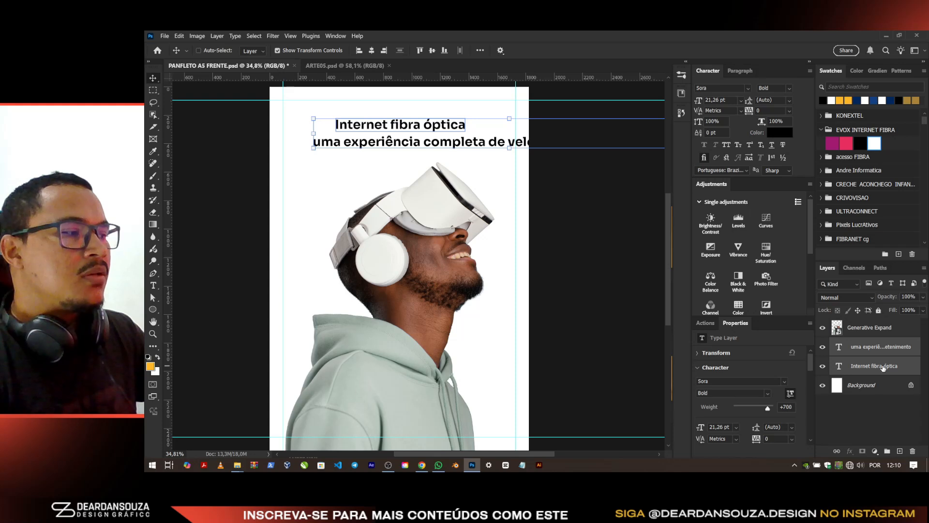
{"action": "left_click", "coordinate": [886, 367]}
{"action": "left_click", "coordinate": [867, 385]}
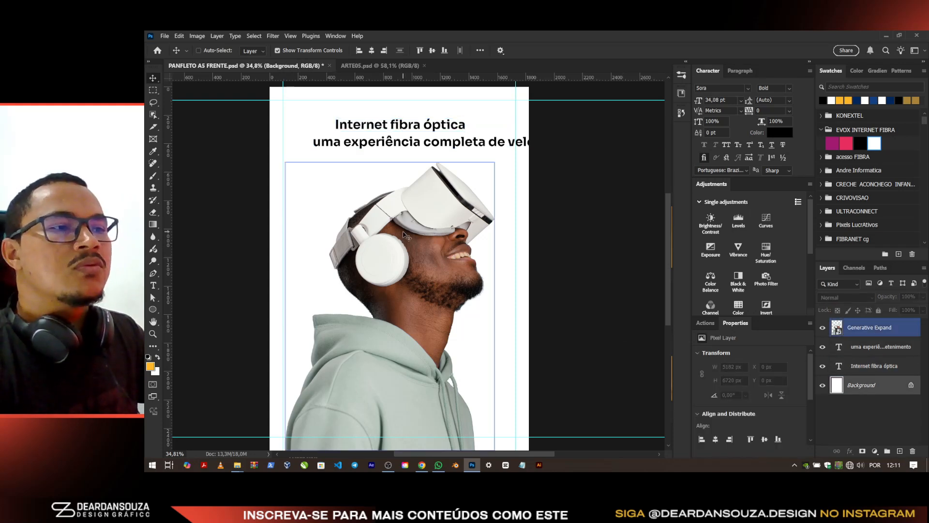
{"action": "left_click", "coordinate": [457, 127], "text": "ctrl"}
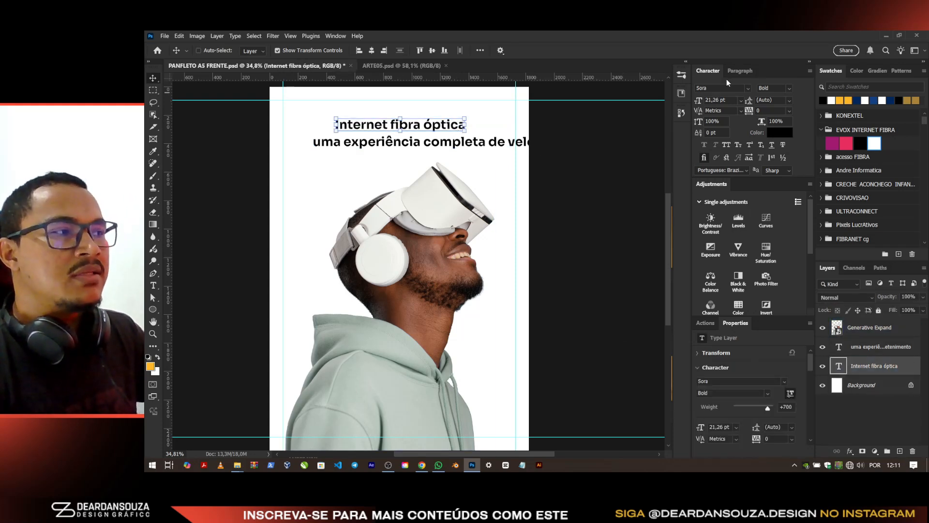
{"action": "left_click", "coordinate": [748, 89]}
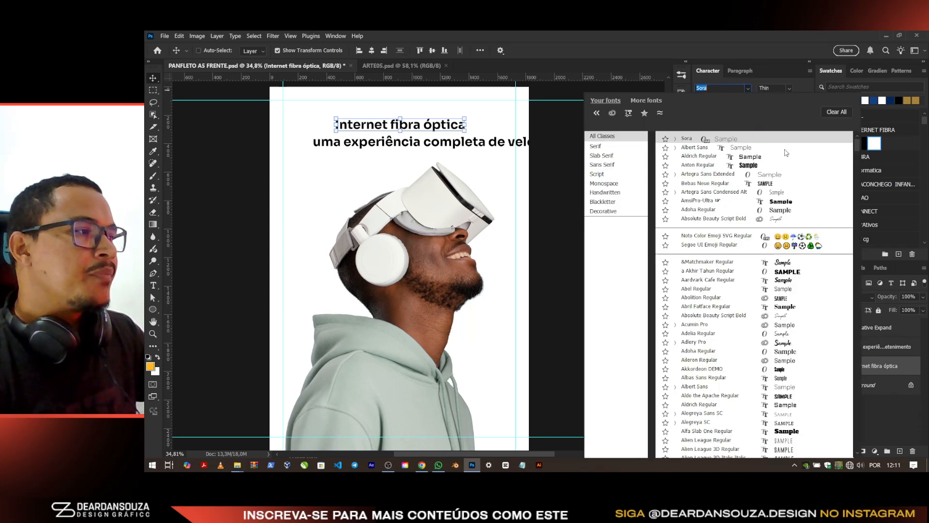
{"action": "key", "text": "Down"}
{"action": "key", "text": "Down"}
{"action": "key", "text": "Down"}
{"action": "key", "text": "Down"}
{"action": "key", "text": "Down"}
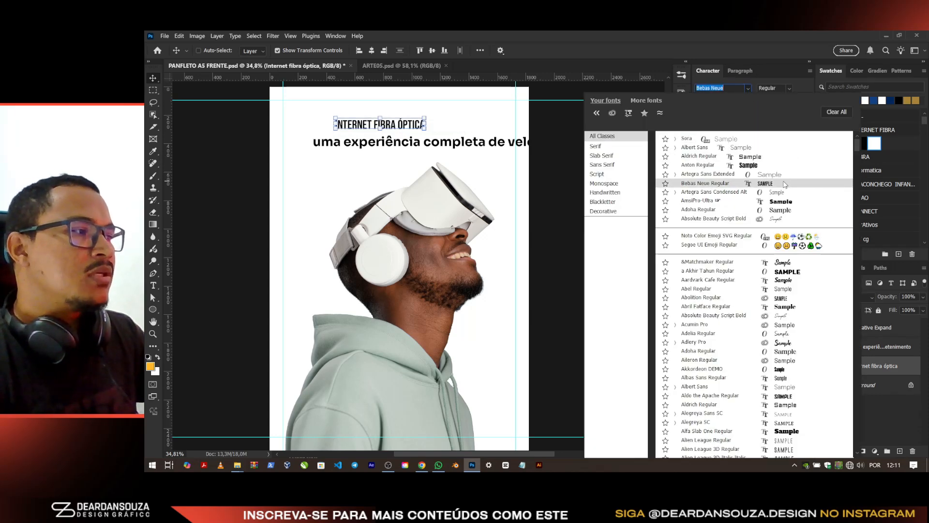
{"action": "key", "text": "Escape"}
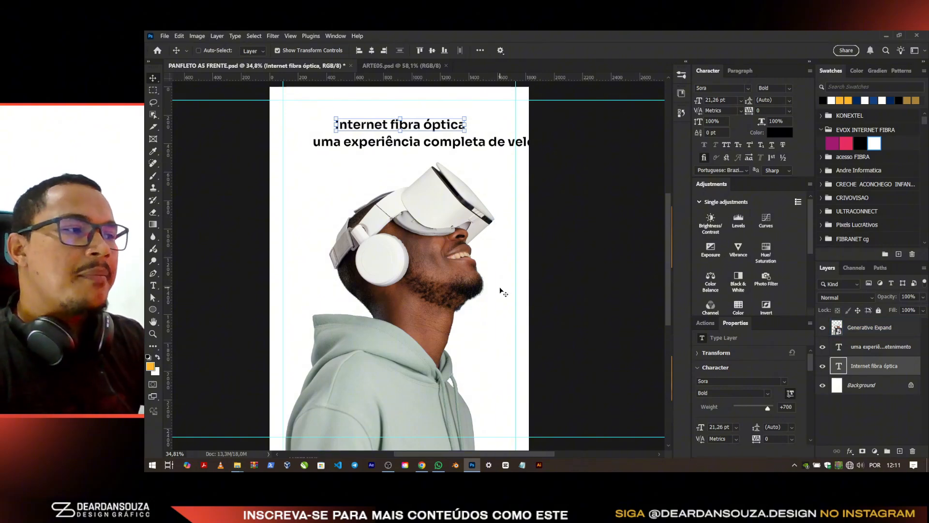
Step: Place the light-effect-abstract-highspeed-light-motion-effect-black-background image from the Downloads folder into the flyer, behind the man
{"action": "key", "text": "alt+Tab"}
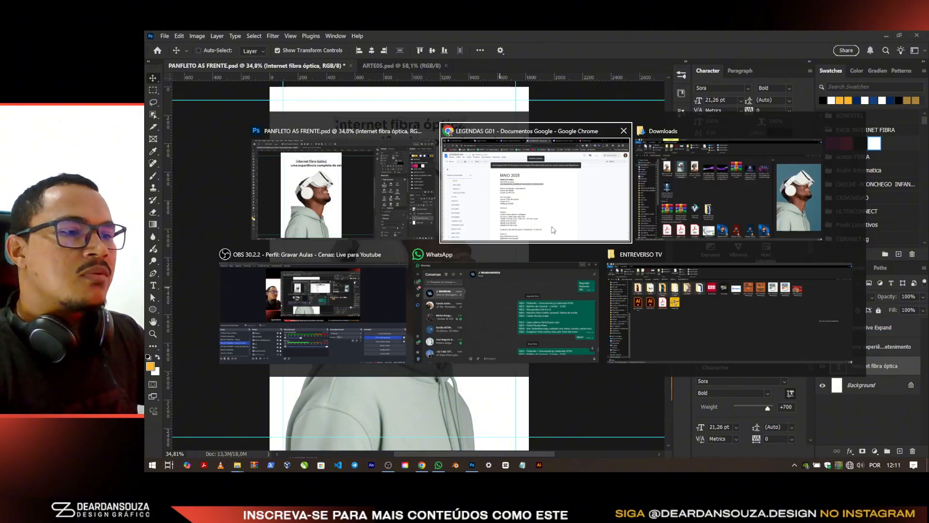
{"action": "left_click", "coordinate": [702, 176]}
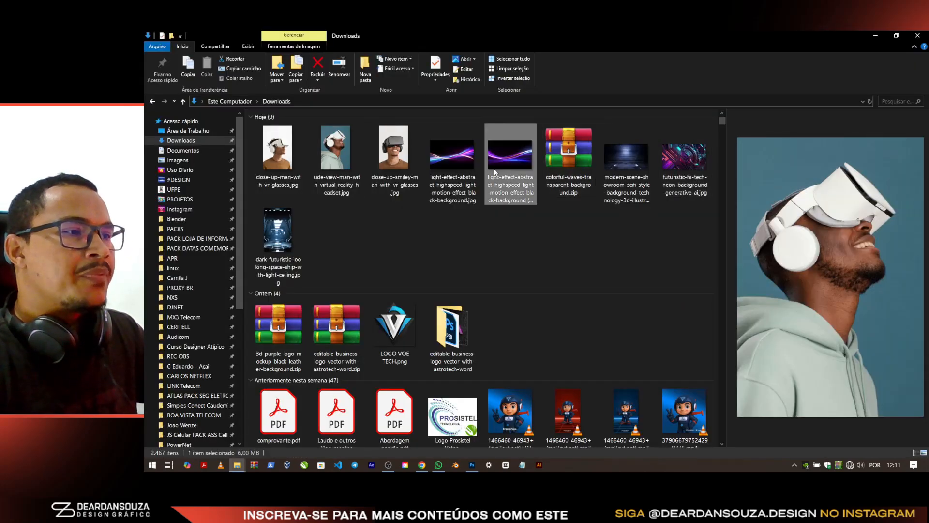
{"action": "left_click", "coordinate": [463, 167]}
{"action": "left_click", "coordinate": [507, 165]}
{"action": "left_click", "coordinate": [460, 165]}
{"action": "left_click", "coordinate": [503, 166]}
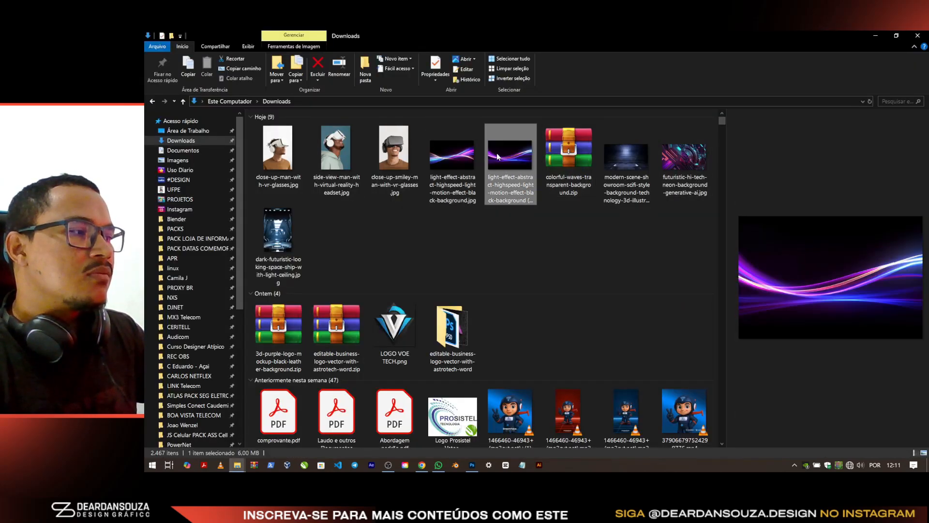
{"action": "left_click", "coordinate": [444, 173]}
{"action": "left_click_drag", "start_coordinate": [427, 298], "coordinate": [615, 219]}
Step: Enlarge the light-effect image to about 44.67%, rotate it to about -6.09° and set its blend mode to Screen
{"action": "left_click_drag", "start_coordinate": [526, 242], "coordinate": [501, 283]}
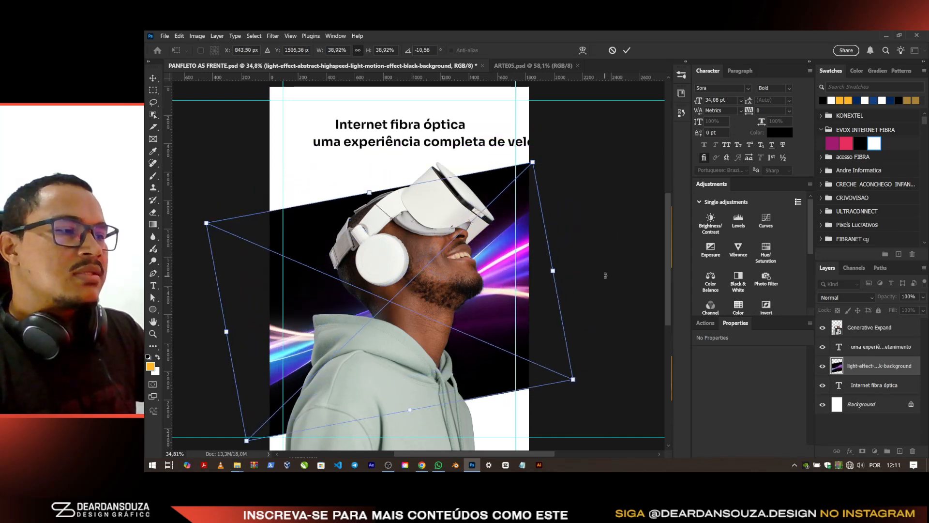
{"action": "left_click_drag", "start_coordinate": [561, 272], "coordinate": [601, 261]}
{"action": "left_click_drag", "start_coordinate": [598, 154], "coordinate": [609, 170]}
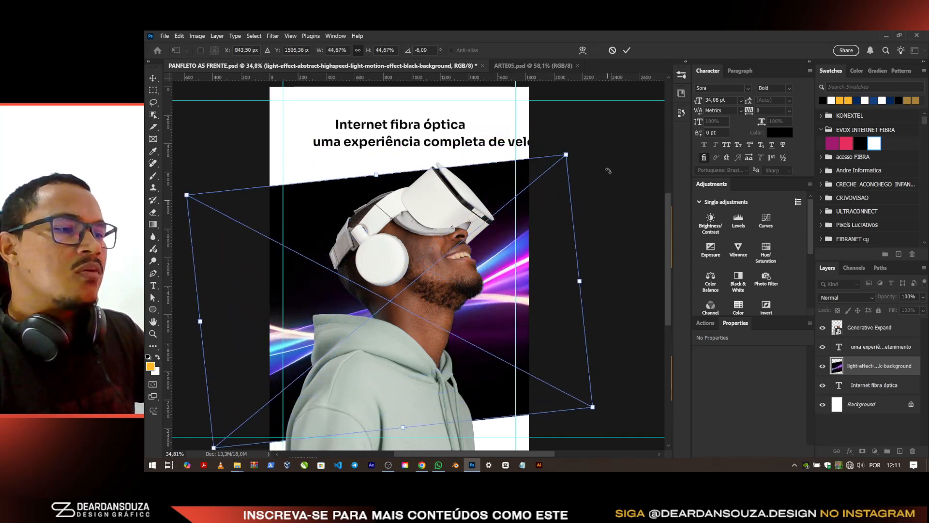
{"action": "left_click", "coordinate": [627, 51]}
{"action": "left_click", "coordinate": [846, 297]}
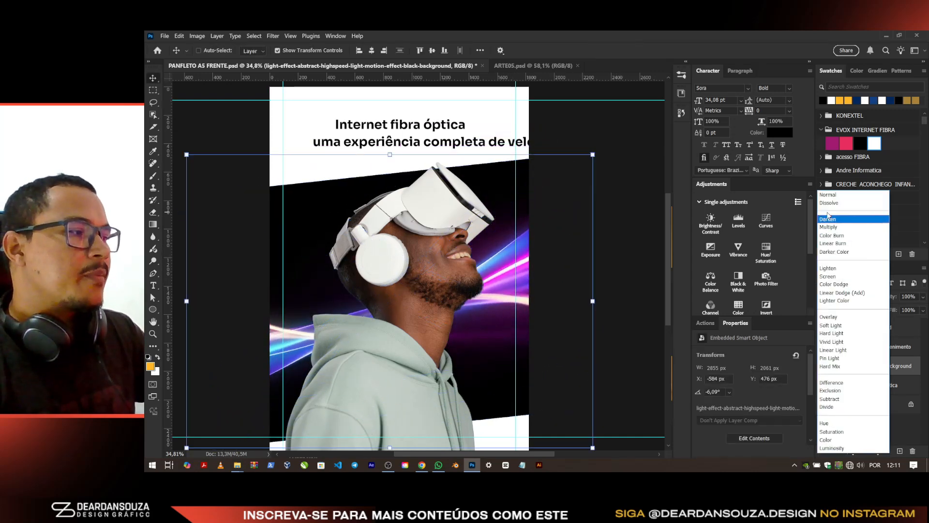
{"action": "left_click", "coordinate": [836, 277]}
Step: Add a solid color fill layer directly above the Background, using the orange from the PALETA03 - G1 swatches
{"action": "left_click", "coordinate": [865, 412]}
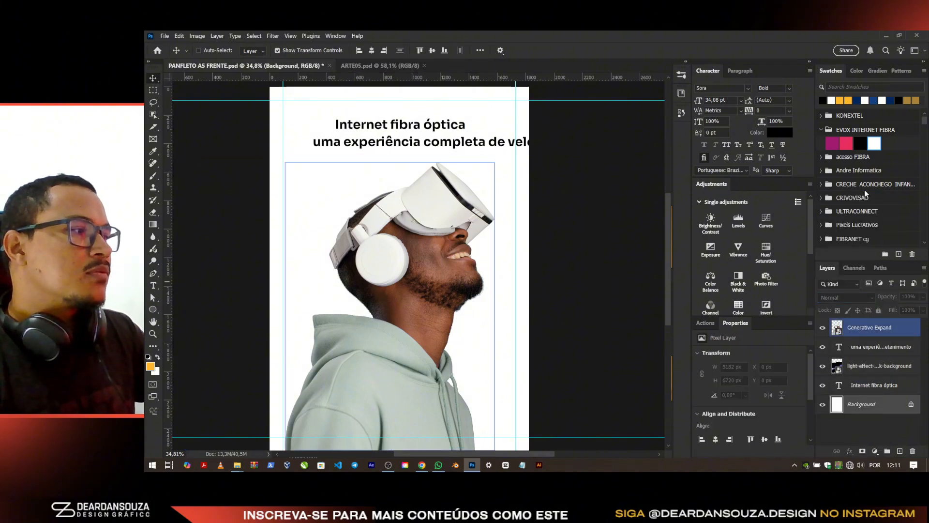
{"action": "scroll", "coordinate": [866, 192], "scroll_direction": "down", "scroll_amount": 3}
{"action": "scroll", "coordinate": [859, 179], "scroll_direction": "down", "scroll_amount": 10}
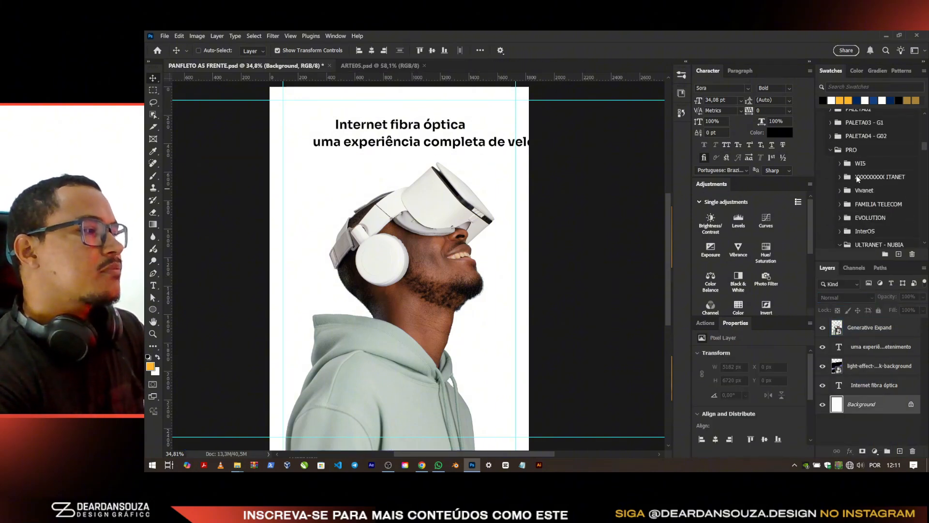
{"action": "scroll", "coordinate": [869, 145], "scroll_direction": "up", "scroll_amount": 2}
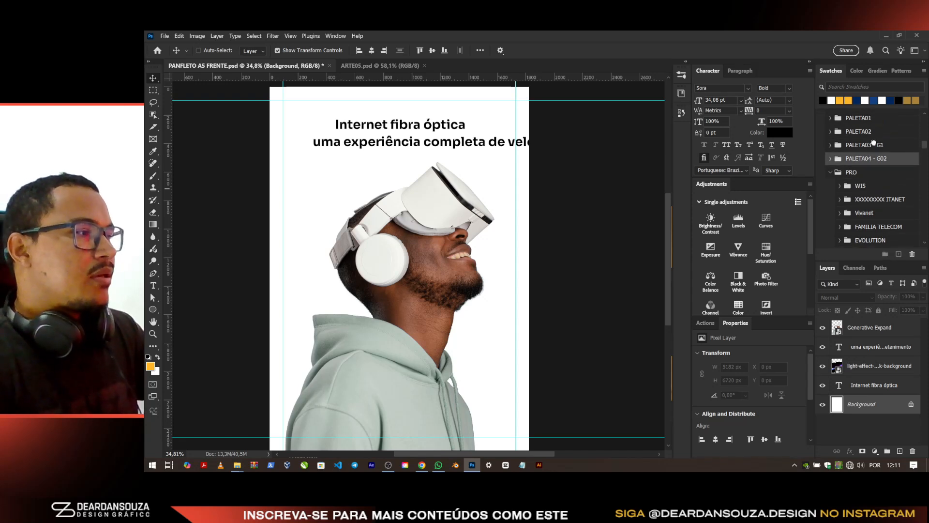
{"action": "left_click", "coordinate": [831, 132]}
{"action": "left_click", "coordinate": [831, 118]}
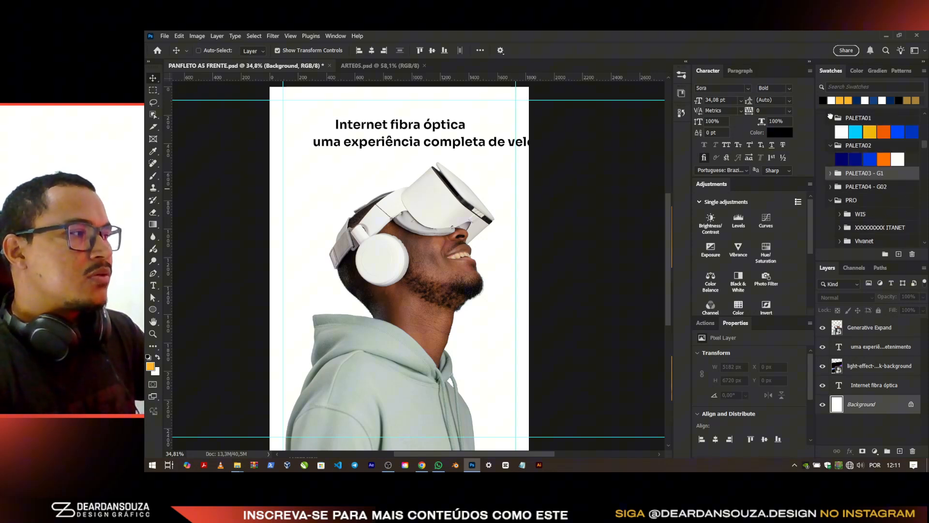
{"action": "left_click", "coordinate": [831, 174]}
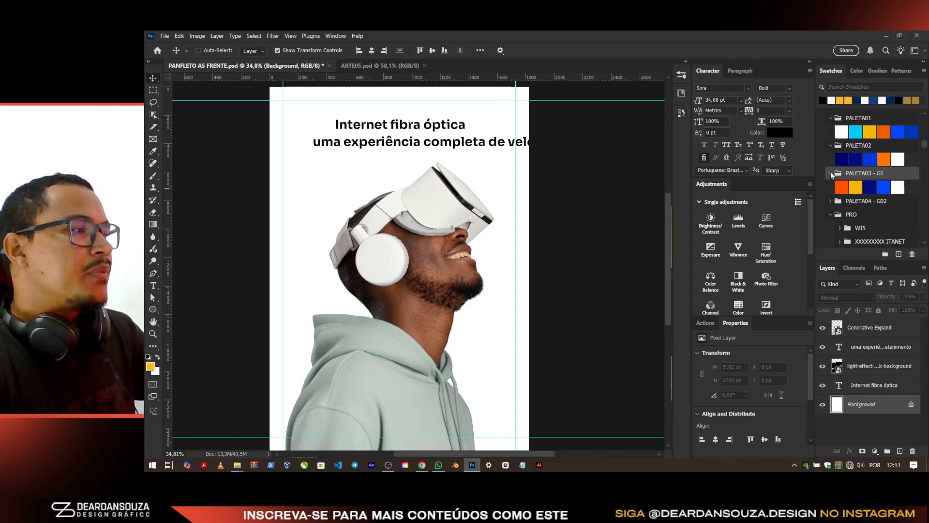
{"action": "left_click", "coordinate": [876, 451]}
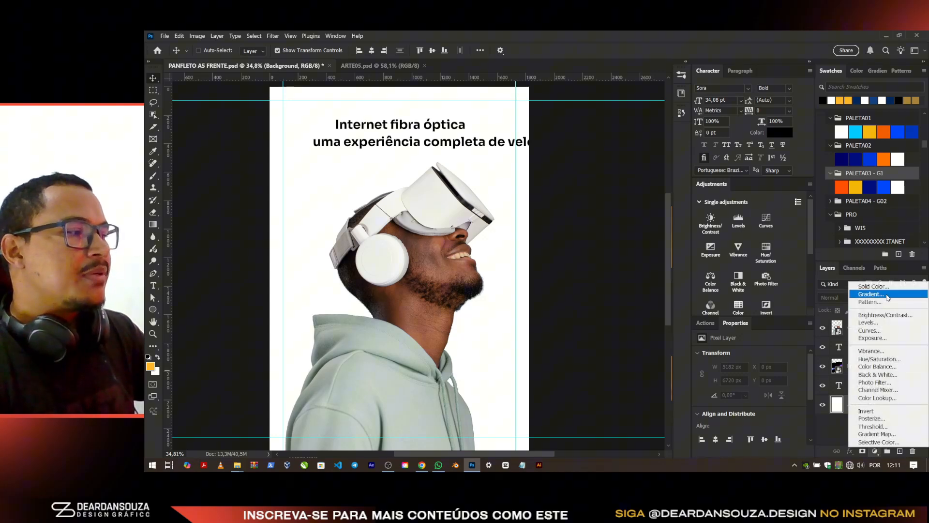
{"action": "left_click", "coordinate": [892, 287]}
{"action": "left_click_drag", "start_coordinate": [758, 186], "coordinate": [708, 188]}
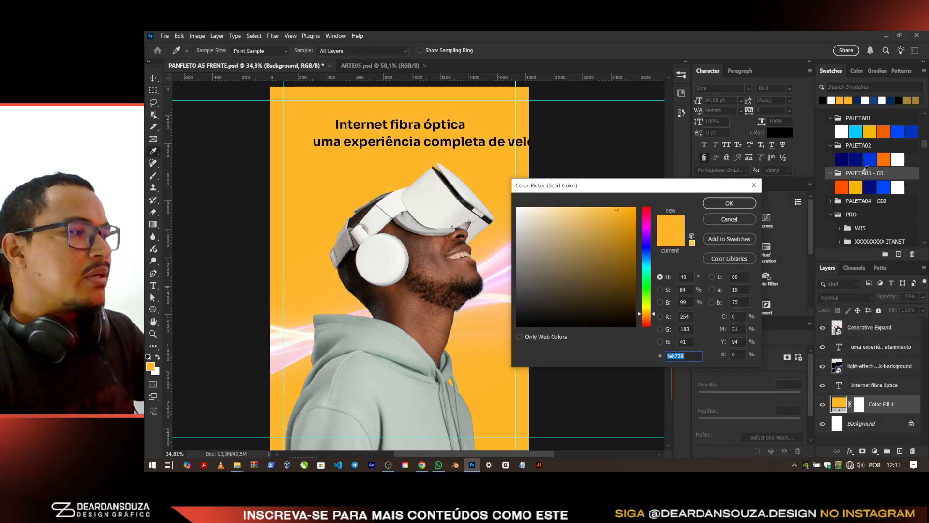
{"action": "left_click", "coordinate": [845, 187]}
{"action": "left_click", "coordinate": [735, 206]}
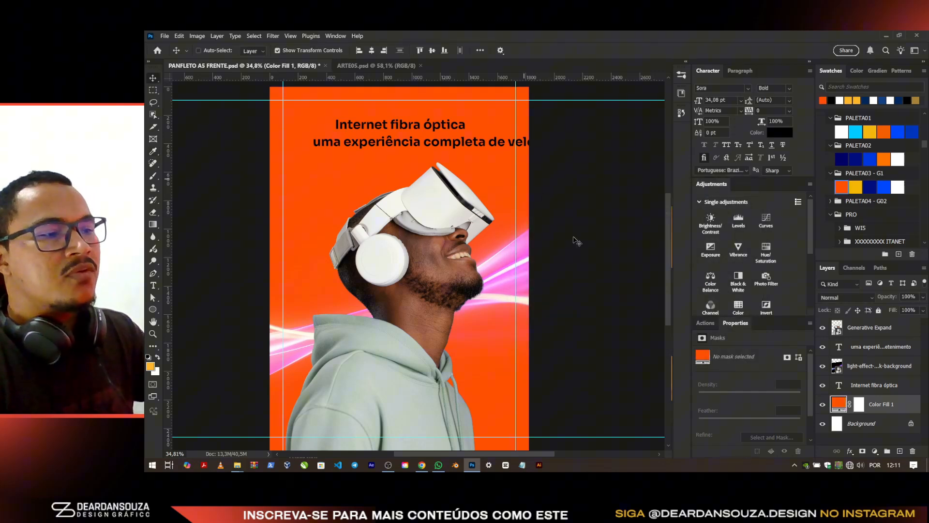
Step: Duplicate the orange fill layer, recolor the copy with the yellow from PALETA03 - G1 and invert its mask to black
{"action": "key", "text": "ctrl+j"}
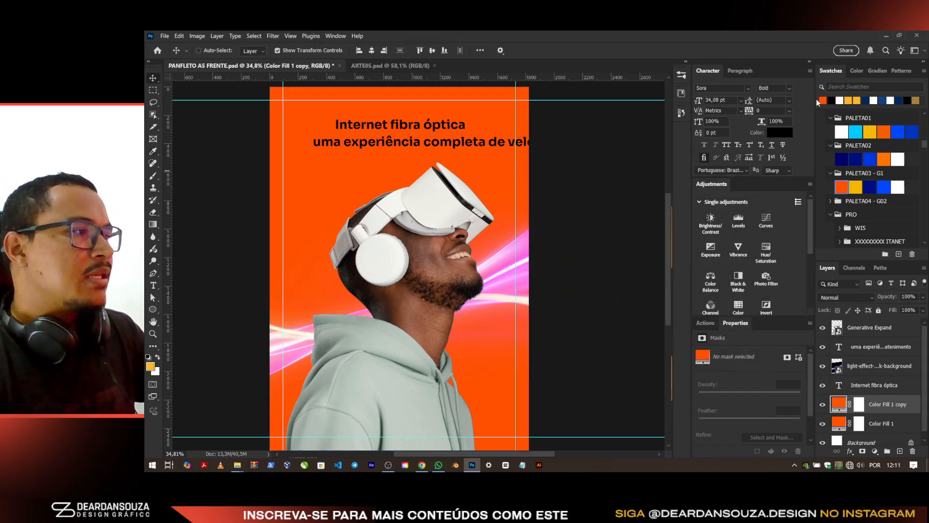
{"action": "left_click", "coordinate": [857, 187]}
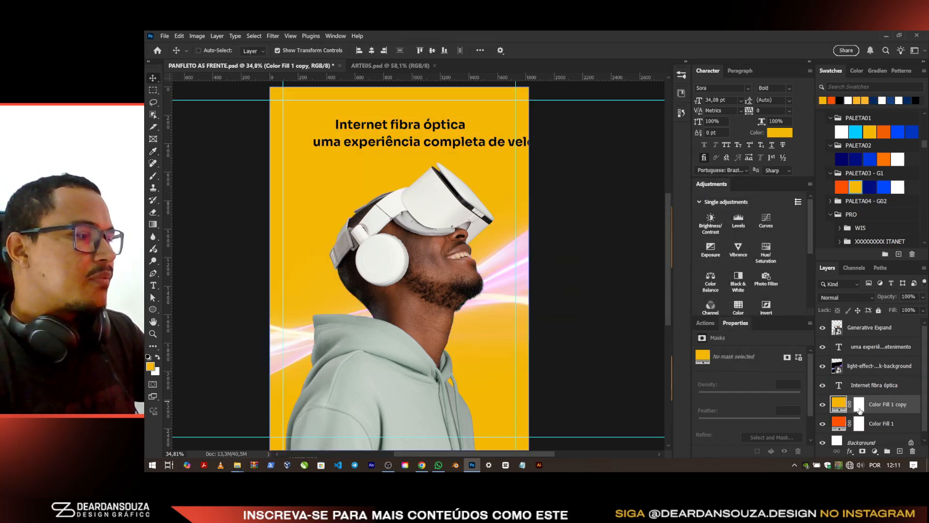
{"action": "left_click", "coordinate": [858, 408]}
{"action": "key", "text": "ctrl+i"}
Step: Paint a yellow glow behind the man on the yellow fill's mask with a soft white brush of about 1320 px
{"action": "key", "text": "b"}
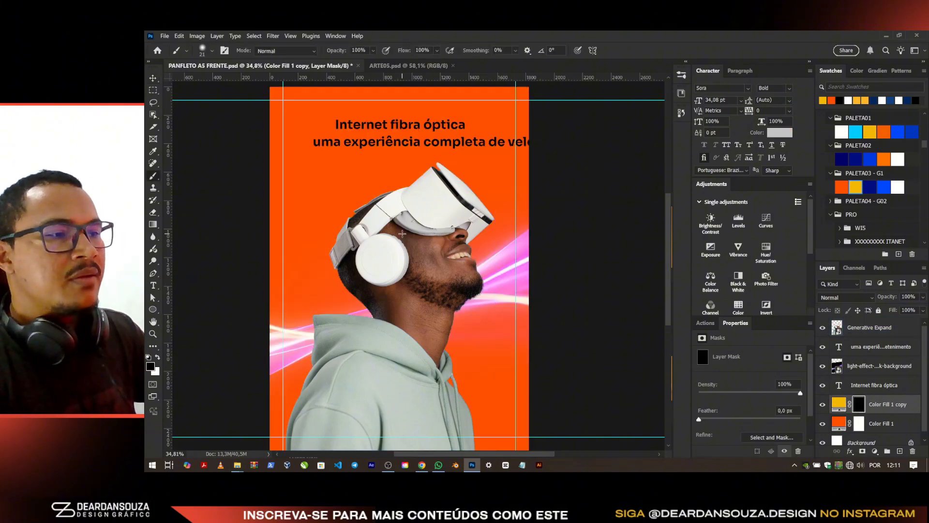
{"action": "left_click_drag", "start_coordinate": [401, 235], "coordinate": [451, 231]}
{"action": "right_click", "coordinate": [451, 231]}
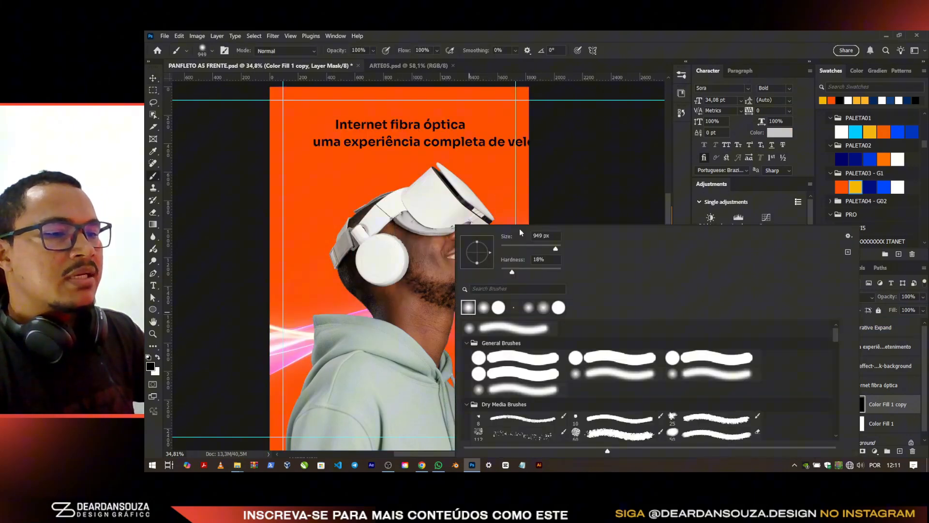
{"action": "left_click", "coordinate": [414, 237]}
{"action": "mouse_move", "coordinate": [406, 307]}
{"action": "left_mouse_down"}
{"action": "mouse_move", "coordinate": [425, 315]}
{"action": "mouse_move", "coordinate": [404, 414]}
{"action": "mouse_move", "coordinate": [465, 349]}
{"action": "left_mouse_up"}
{"action": "key", "text": "x"}
{"action": "left_click", "coordinate": [383, 255]}
Step: Try black as the color of the orange base fill layer
{"action": "left_click", "coordinate": [894, 425]}
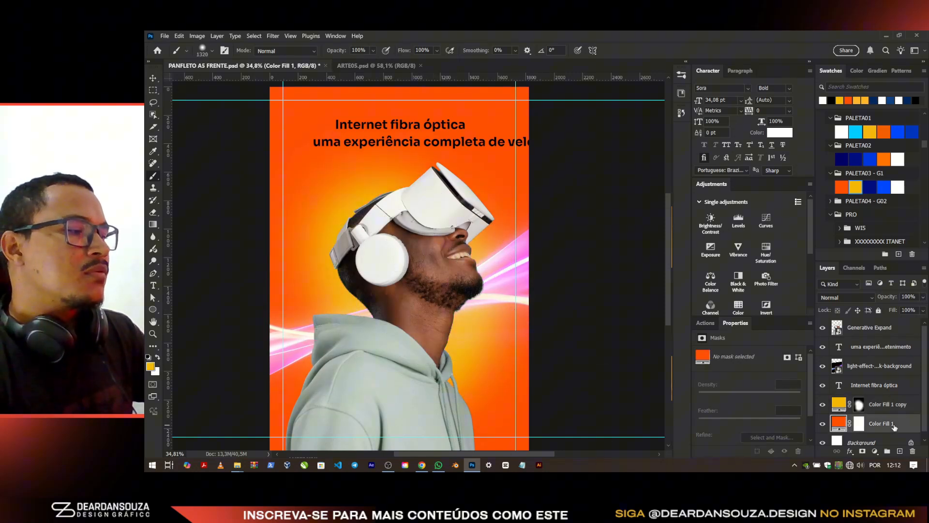
{"action": "left_click", "coordinate": [832, 99]}
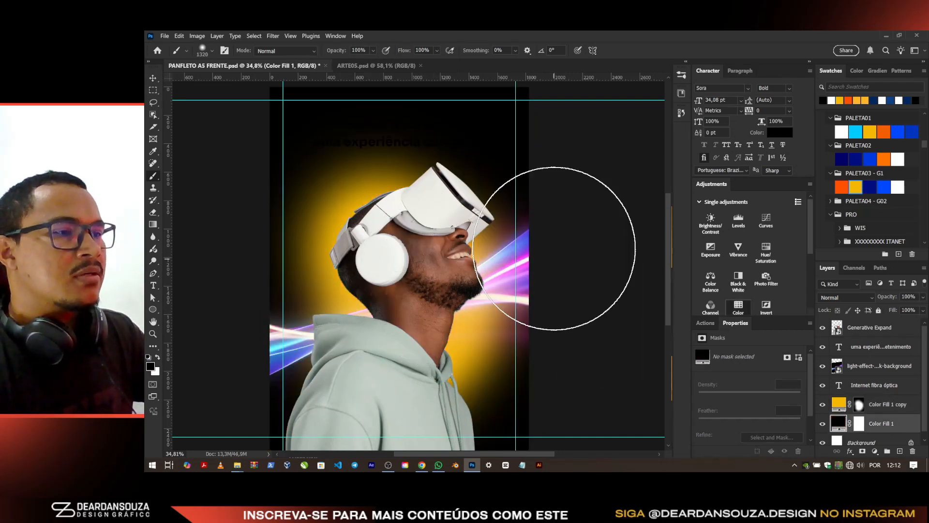
{"action": "key", "text": "ctrl+z"}
Step: Duplicate the "uma experiência completa de velocidade de entretenimento" text and place the copy just below the original
{"action": "key", "text": "v"}
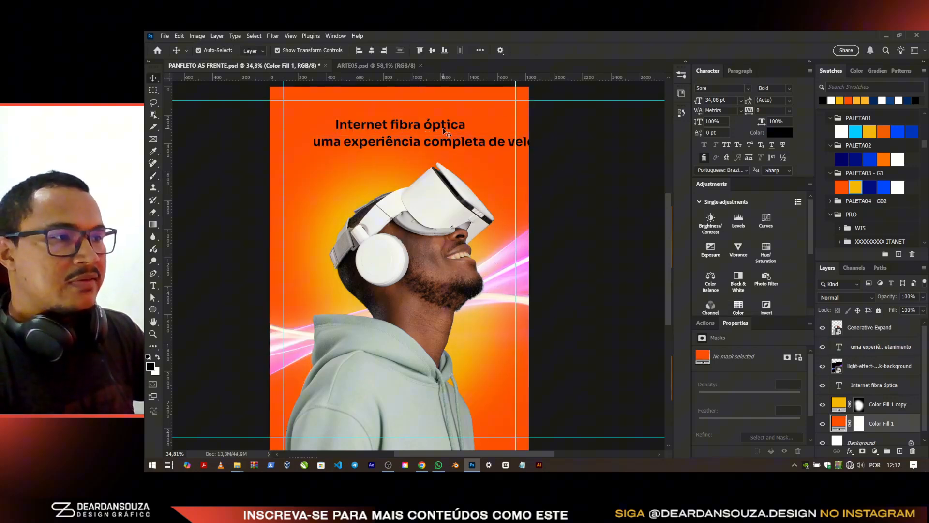
{"action": "left_click", "coordinate": [874, 384]}
{"action": "left_click", "coordinate": [487, 141], "text": "ctrl"}
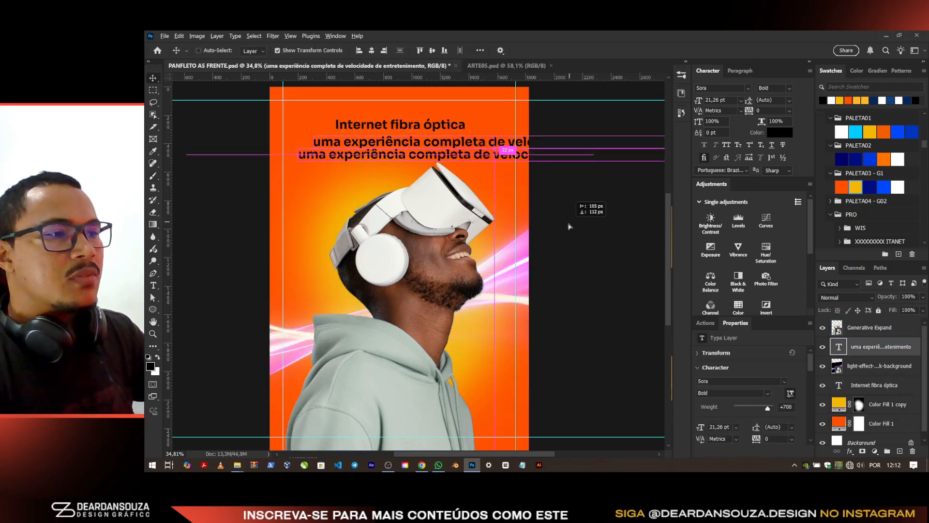
{"action": "left_click_drag", "start_coordinate": [568, 186], "coordinate": [539, 210], "text": "alt"}
Step: Switch to the Google Docs brief and copy the line "Planos residenciais e empresariais" under PANFLETO MAIO
{"action": "key", "text": "alt+Tab"}
{"action": "left_click", "coordinate": [722, 198]}
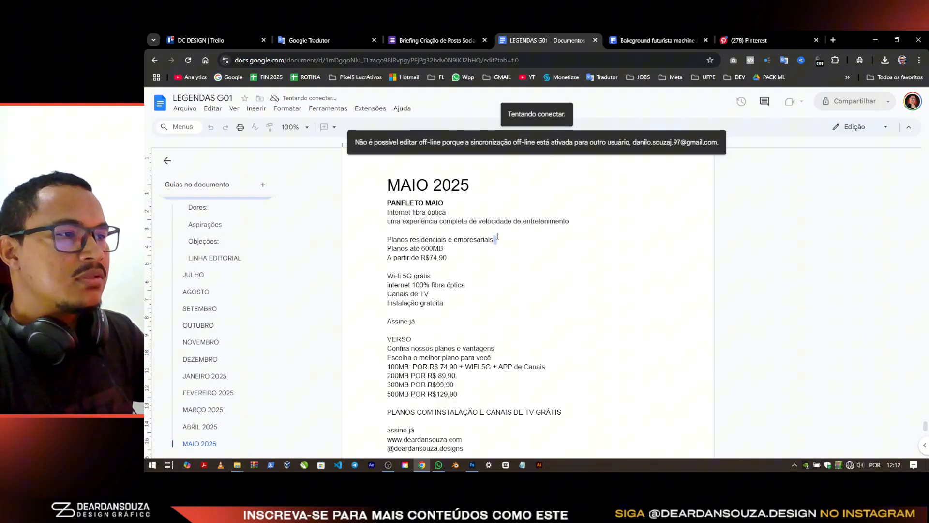
{"action": "left_click", "coordinate": [850, 465]}
{"action": "double_click", "coordinate": [683, 250]}
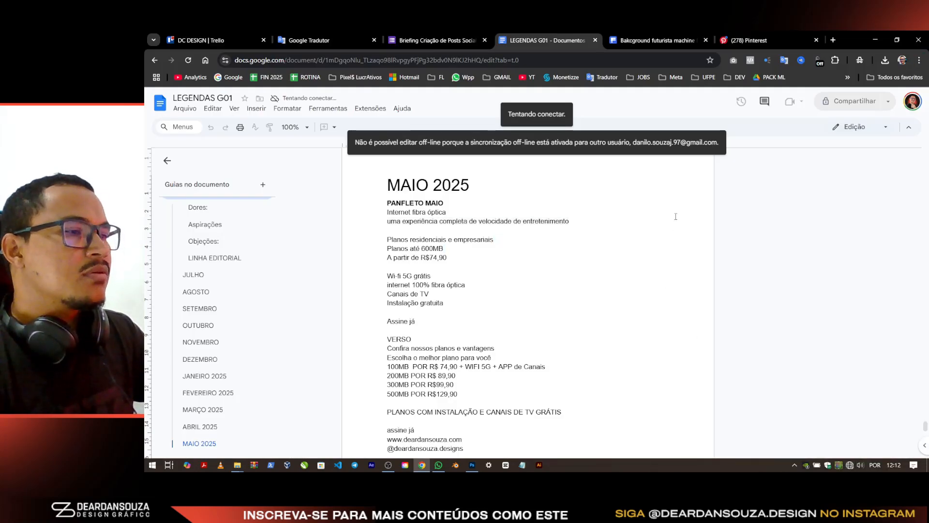
{"action": "left_click_drag", "start_coordinate": [384, 238], "coordinate": [487, 247]}
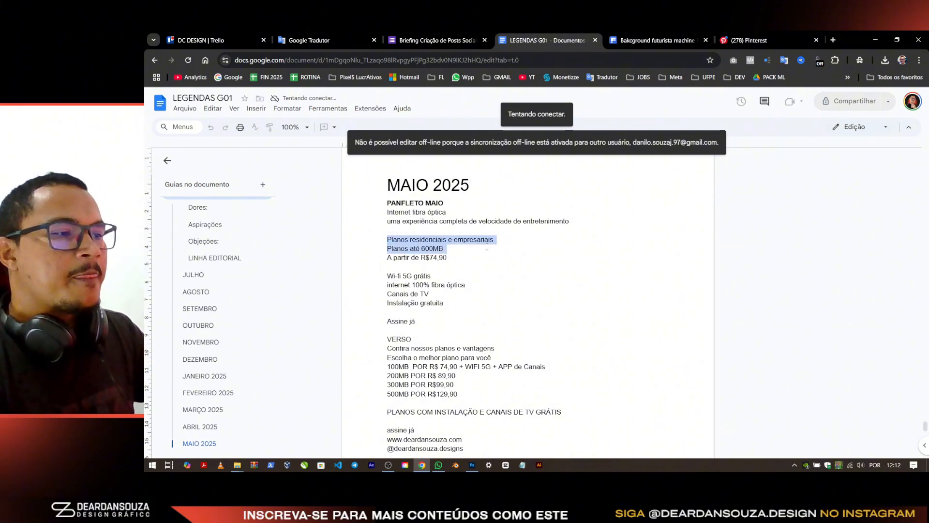
{"action": "double_click", "coordinate": [500, 242]}
{"action": "left_click_drag", "start_coordinate": [373, 248], "coordinate": [385, 239]}
{"action": "key", "text": "ctrl+c"}
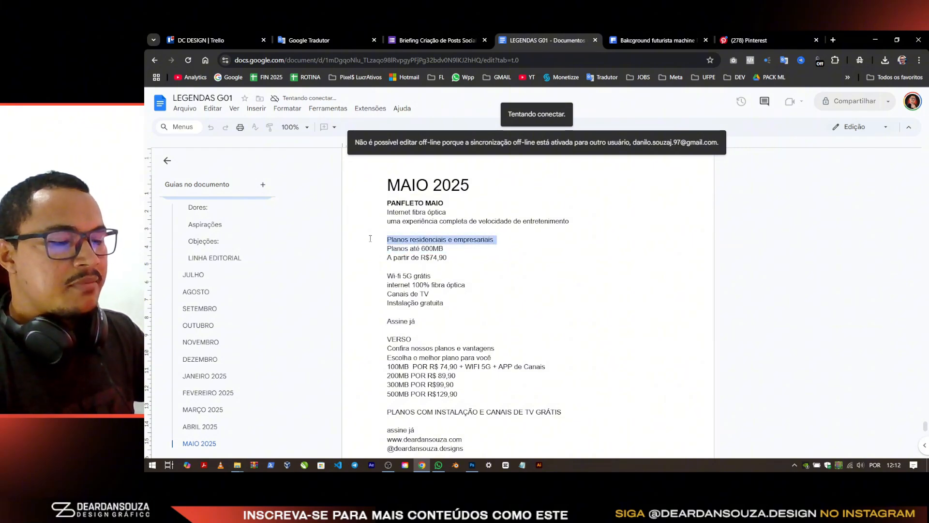
Step: Switch back to Photoshop and stack all three text layers above the VR-headset man's layer
{"action": "key", "text": "alt+Tab"}
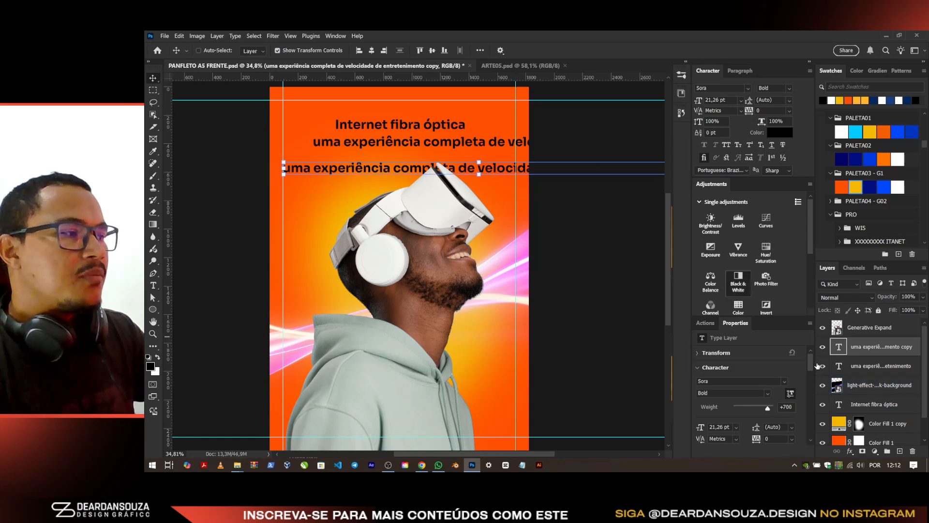
{"action": "left_click", "coordinate": [858, 373], "text": "ctrl"}
{"action": "left_click", "coordinate": [866, 402], "text": "ctrl"}
{"action": "left_click_drag", "start_coordinate": [867, 403], "coordinate": [885, 329]}
{"action": "left_click", "coordinate": [885, 329]}
{"action": "left_click_drag", "start_coordinate": [458, 252], "coordinate": [461, 417]}
{"action": "scroll", "coordinate": [445, 339], "scroll_direction": "up", "scroll_amount": 1}
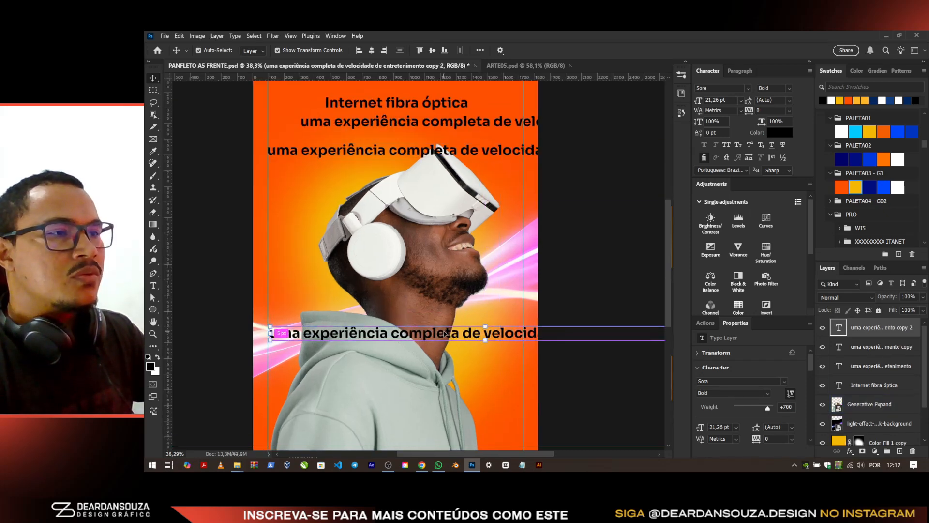
{"action": "key", "text": "ctrl+z"}
Step: Move the duplicated tagline down to the man's neck and replace its text with "Planos residenciais e empresariais"
{"action": "left_click", "coordinate": [884, 332]}
{"action": "left_click_drag", "start_coordinate": [458, 154], "coordinate": [458, 304]}
{"action": "double_click", "coordinate": [458, 305]}
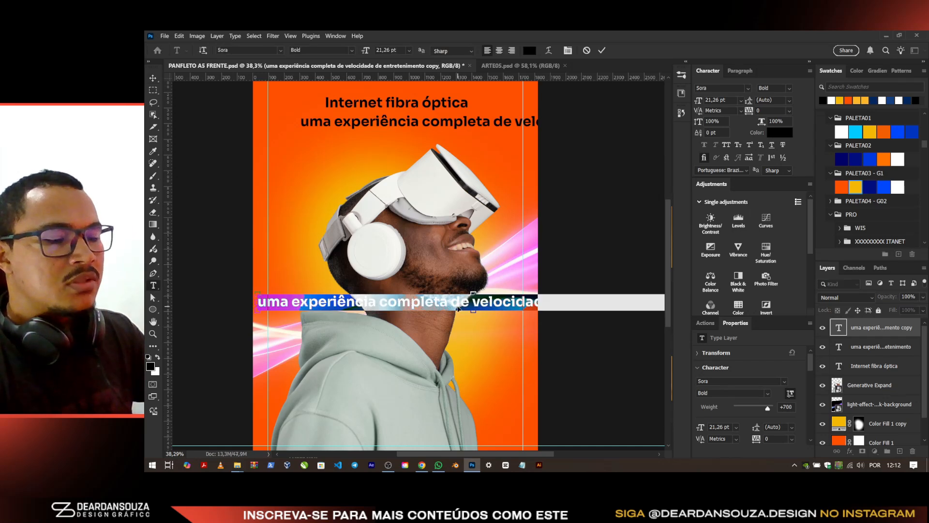
{"action": "key", "text": "ctrl+v"}
{"action": "left_click", "coordinate": [577, 147]}
Step: Position the "Planos residenciais e empresariais" text over the top of the hoodie and scale it to 18,8 pt
{"action": "left_click_drag", "start_coordinate": [433, 250], "coordinate": [458, 269]}
{"action": "left_click_drag", "start_coordinate": [528, 321], "coordinate": [499, 328]}
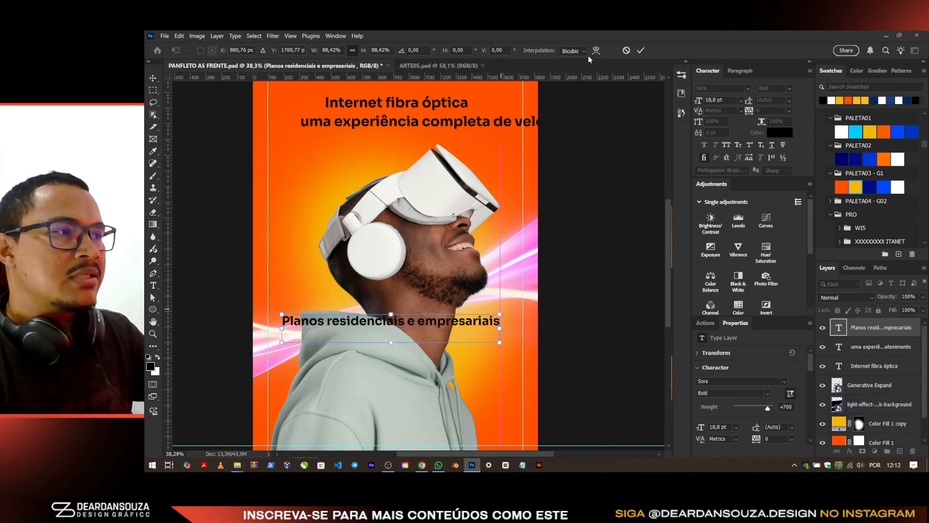
{"action": "left_click", "coordinate": [641, 51]}
Step: Raise the man slightly and fade out his lower torso with a black-to-white linear gradient on a layer mask
{"action": "left_click_drag", "start_coordinate": [432, 224], "coordinate": [429, 188]}
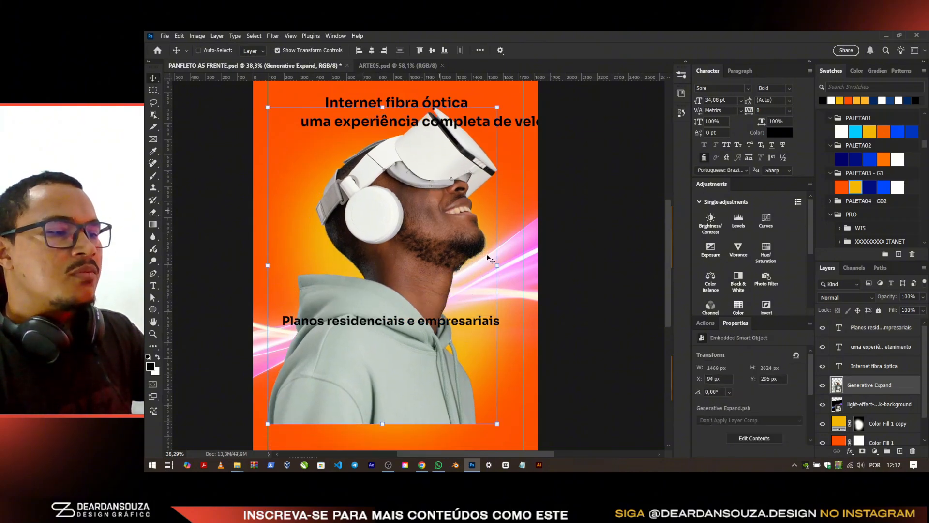
{"action": "left_click", "coordinate": [862, 451]}
{"action": "left_click", "coordinate": [152, 224]}
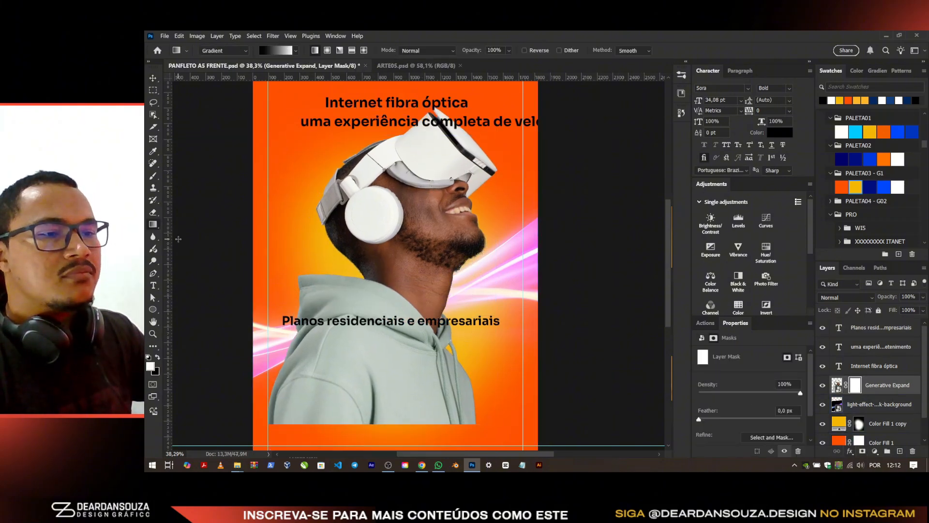
{"action": "scroll", "coordinate": [362, 239], "scroll_direction": "down", "scroll_amount": 1}
{"action": "left_click_drag", "start_coordinate": [398, 343], "coordinate": [399, 421]}
{"action": "left_click_drag", "start_coordinate": [418, 378], "coordinate": [416, 281]}
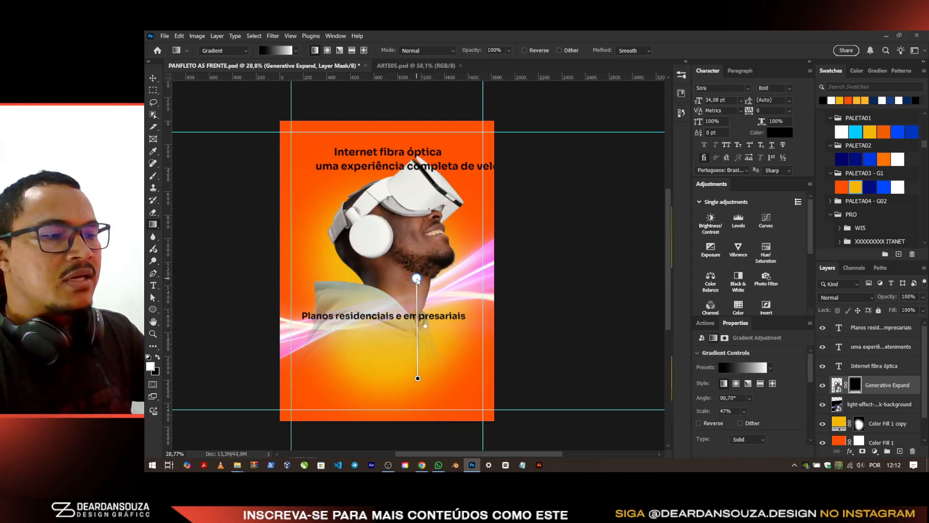
{"action": "left_click_drag", "start_coordinate": [382, 383], "coordinate": [384, 312]}
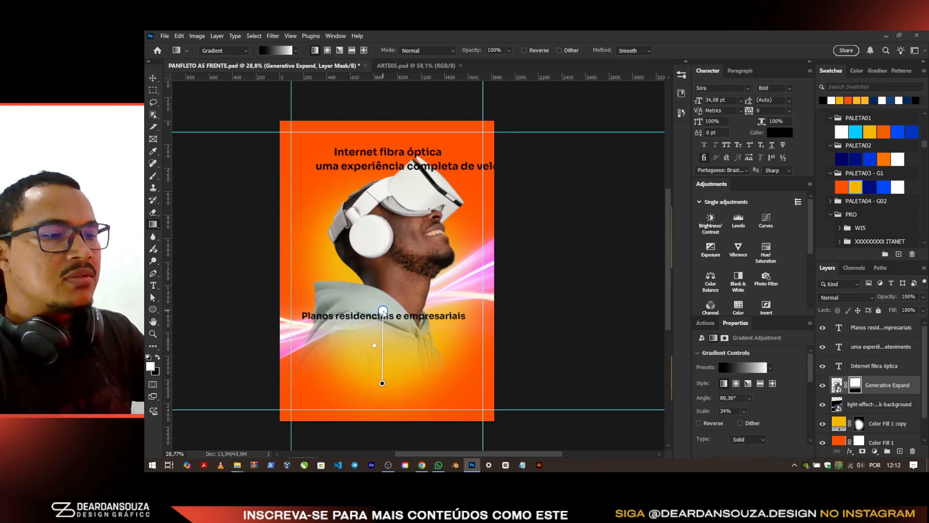
Step: Shift the light-effect image slightly upward behind the man, to X -599 px and Y 222 px
{"action": "key", "text": "v"}
{"action": "left_click", "coordinate": [879, 403]}
{"action": "left_click_drag", "start_coordinate": [504, 276], "coordinate": [500, 244]}
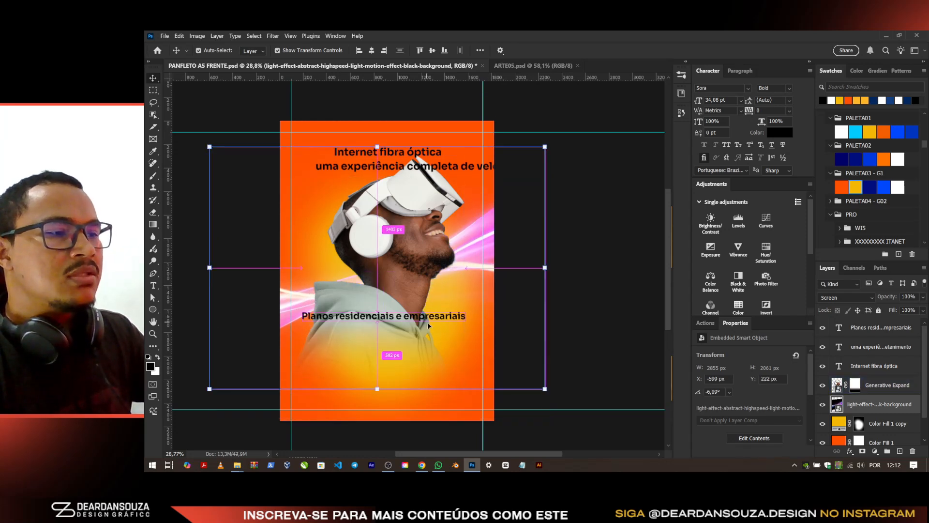
Step: Draw a rectangle of about 1506 × 519 px over the faded hoodie, directly above the man's layer and below the texts
{"action": "left_click", "coordinate": [373, 321], "text": "ctrl"}
{"action": "left_click", "coordinate": [154, 309]}
{"action": "left_click", "coordinate": [156, 305]}
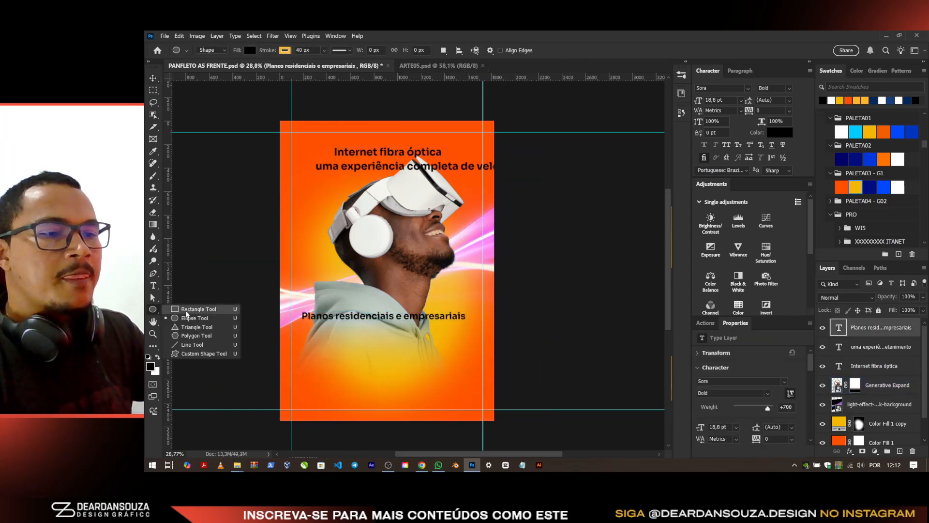
{"action": "left_click", "coordinate": [194, 310]}
{"action": "left_click", "coordinate": [880, 384]}
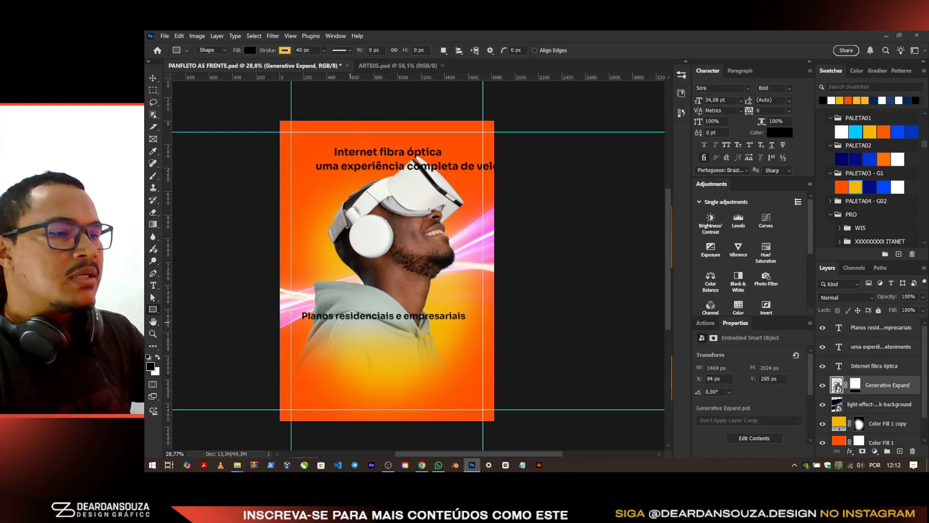
{"action": "left_click_drag", "start_coordinate": [326, 363], "coordinate": [474, 367]}
{"action": "left_click_drag", "start_coordinate": [466, 317], "coordinate": [473, 312]}
Step: Give the rectangle a white 2 px stroke and round its corners to 25 px
{"action": "left_click", "coordinate": [731, 430]}
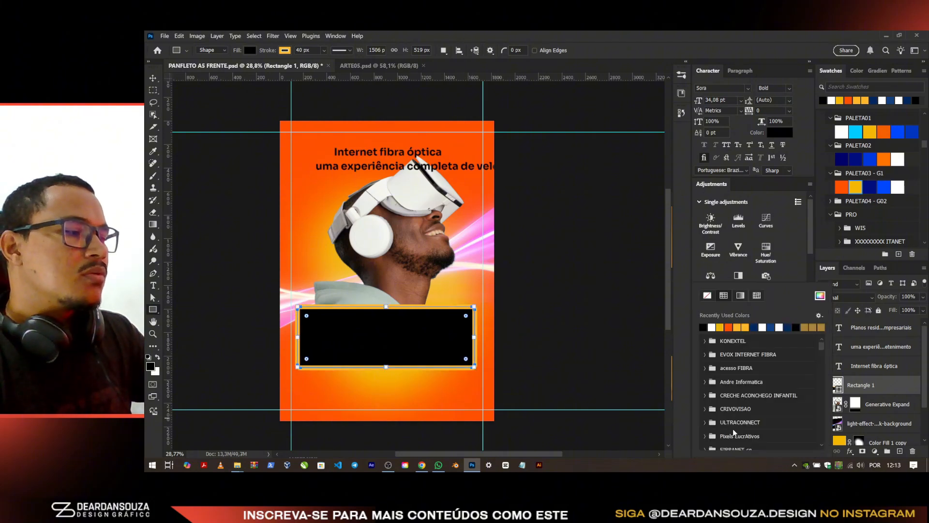
{"action": "left_click", "coordinate": [799, 35]}
{"action": "left_click", "coordinate": [727, 441]}
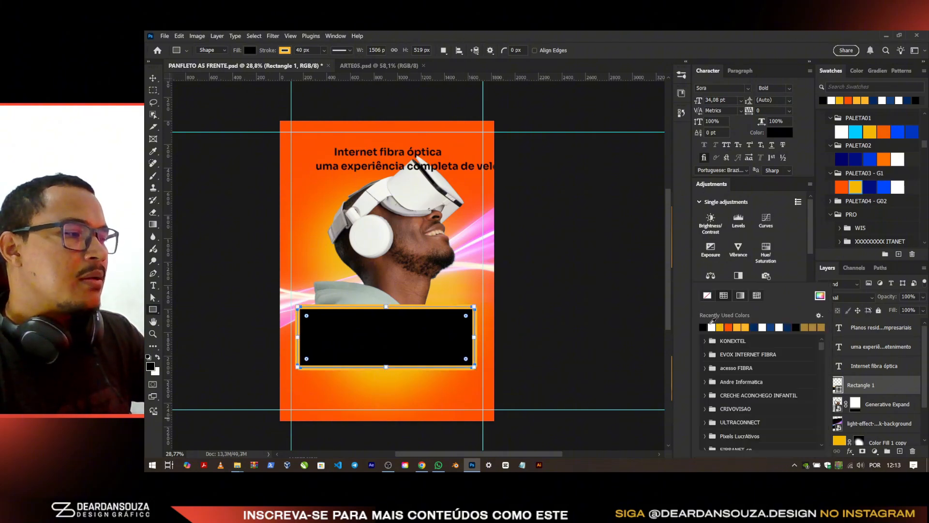
{"action": "left_click", "coordinate": [712, 325]}
{"action": "scroll", "coordinate": [736, 374], "scroll_direction": "down", "scroll_amount": 2}
{"action": "left_click", "coordinate": [747, 39]}
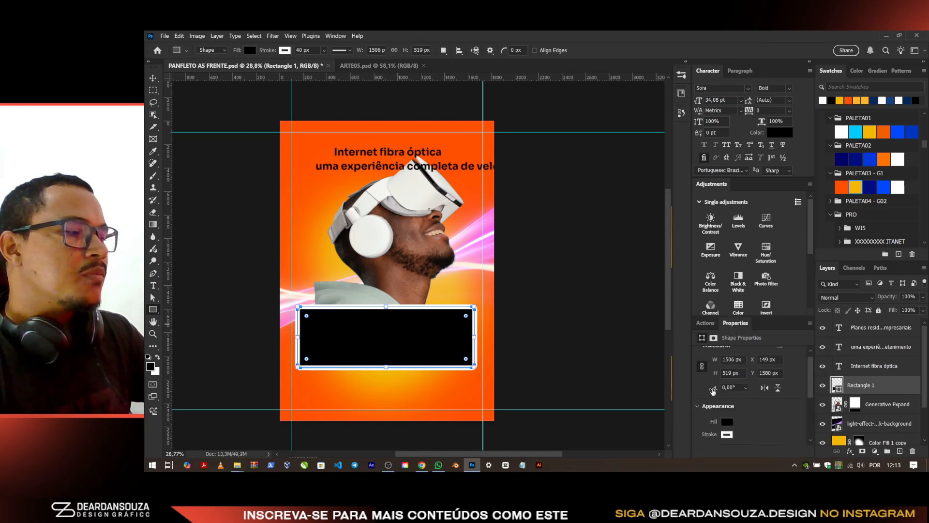
{"action": "type", "text": "2"}
{"action": "key", "text": "Return"}
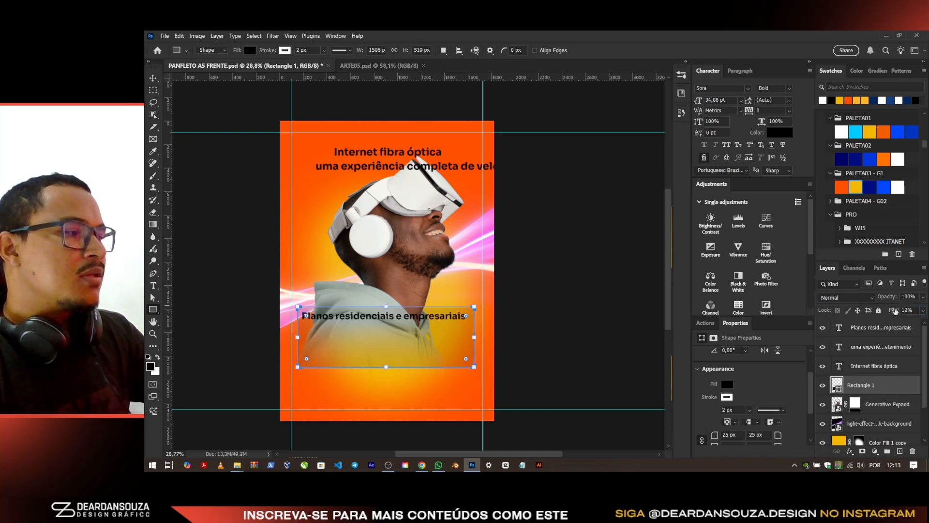
Step: Make the black rectangle semi-transparent by setting its layer fill to 40%, keeping the stroke opaque
{"action": "left_click_drag", "start_coordinate": [895, 311], "coordinate": [900, 303]}
{"action": "left_click", "coordinate": [890, 404]}
{"action": "left_click", "coordinate": [864, 384]}
{"action": "scroll", "coordinate": [479, 342], "scroll_direction": "up", "scroll_amount": 8}
{"action": "scroll", "coordinate": [479, 342], "scroll_direction": "up", "scroll_amount": 1}
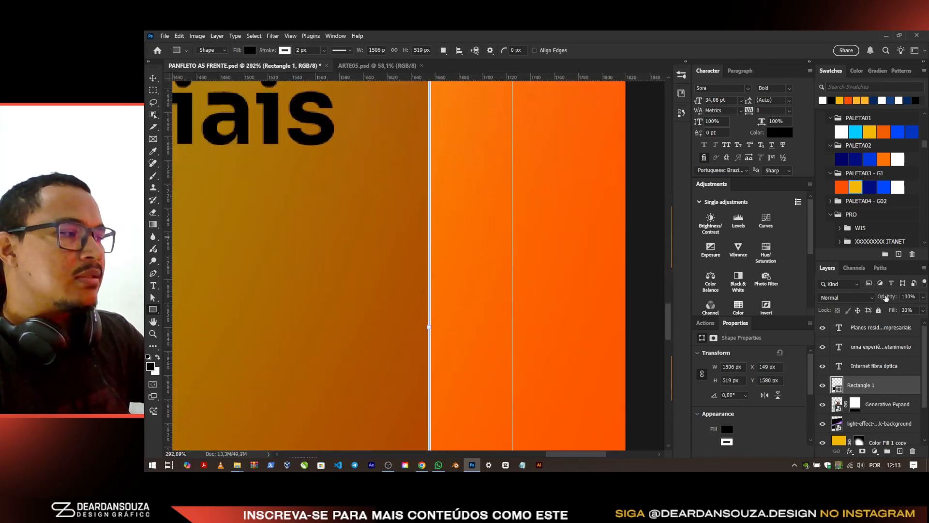
{"action": "key", "text": "Return"}
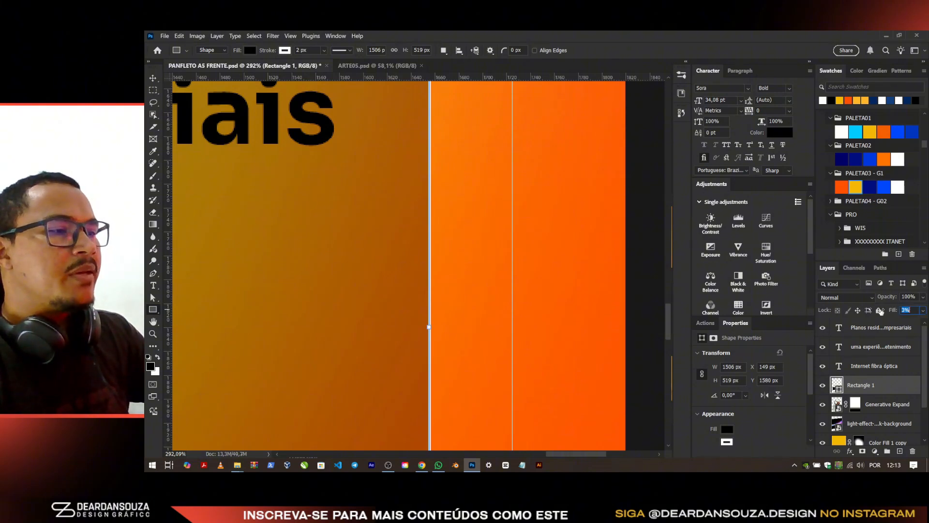
{"action": "type", "text": "0"}
{"action": "key", "text": "Return"}
{"action": "left_click_drag", "start_coordinate": [896, 314], "coordinate": [906, 320]}
{"action": "scroll", "coordinate": [444, 268], "scroll_direction": "down", "scroll_amount": 5}
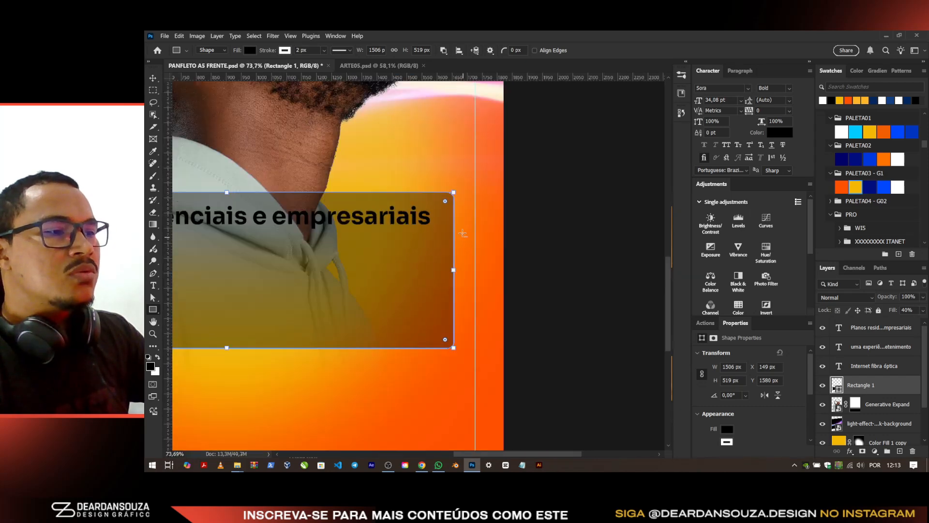
Step: Recolor the "Planos residenciais e empresariais" text white
{"action": "left_click", "coordinate": [153, 79]}
{"action": "scroll", "coordinate": [549, 191], "scroll_direction": "down", "scroll_amount": 1}
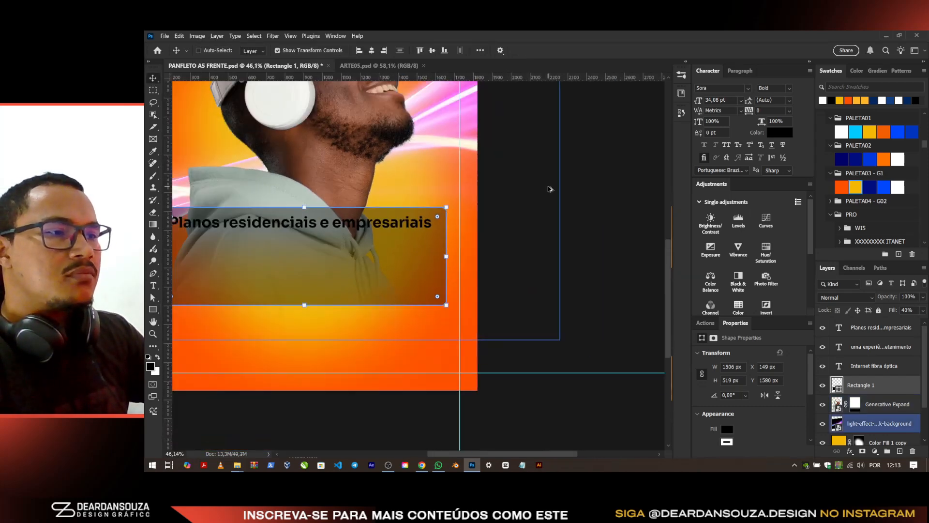
{"action": "left_click_drag", "start_coordinate": [416, 235], "coordinate": [621, 240]}
{"action": "left_click", "coordinate": [896, 346]}
{"action": "left_click", "coordinate": [880, 327]}
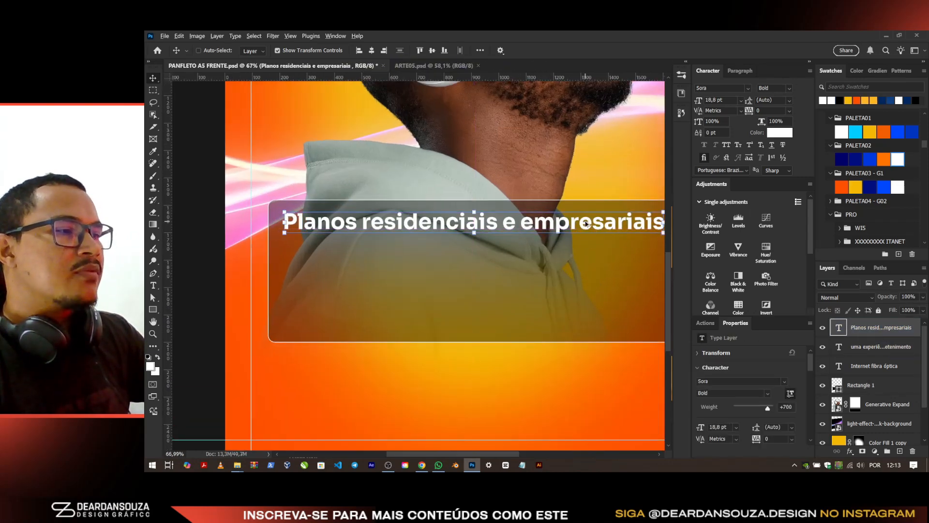
Step: Check the brief's next line, then duplicate the white heading below itself and change the copy to "Planos até"
{"action": "key", "text": "alt+Tab"}
{"action": "left_click", "coordinate": [417, 249]}
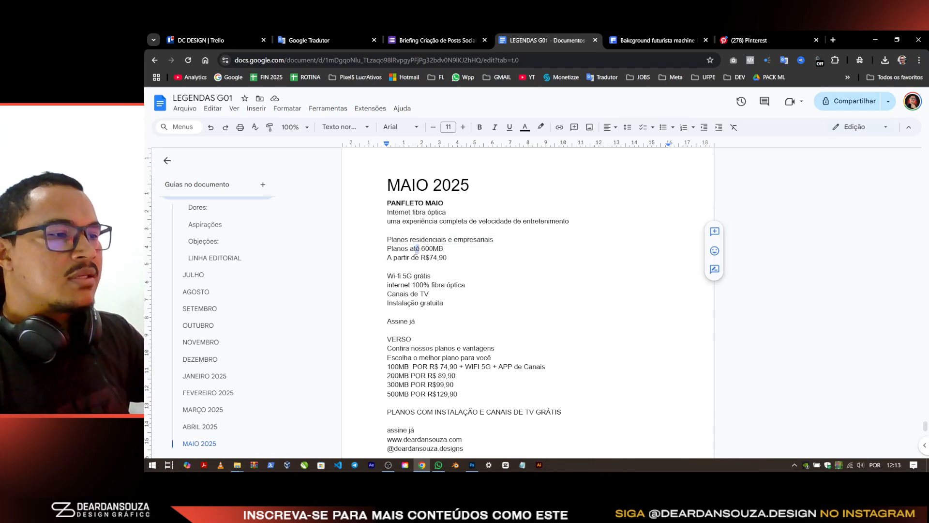
{"action": "key", "text": "alt+Tab"}
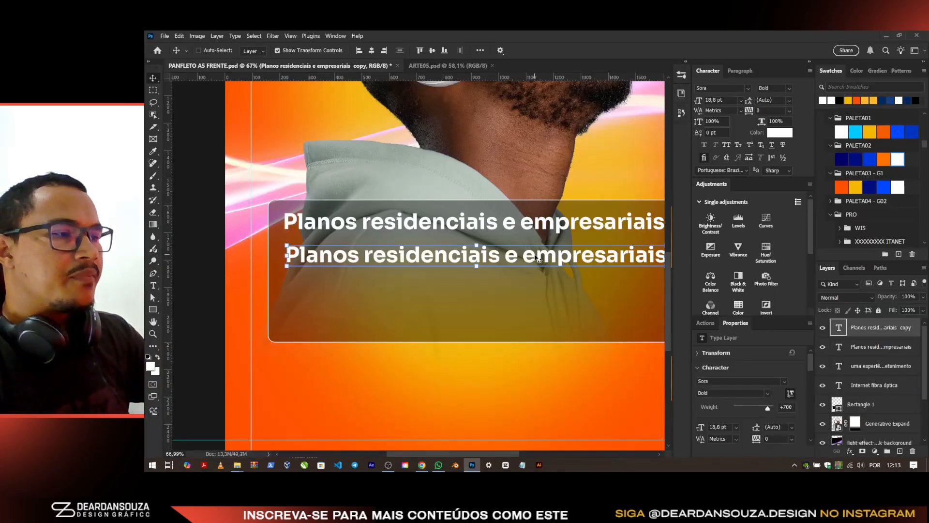
{"action": "double_click", "coordinate": [537, 257]}
{"action": "type", "text": "Planos até"}
{"action": "left_click", "coordinate": [602, 51]}
Step: Duplicate "Planos até" below itself and change the copy's text to "600"
{"action": "left_click_drag", "start_coordinate": [453, 294], "coordinate": [453, 320], "text": "alt"}
{"action": "key", "text": "alt+Tab"}
{"action": "key", "text": "alt+Tab"}
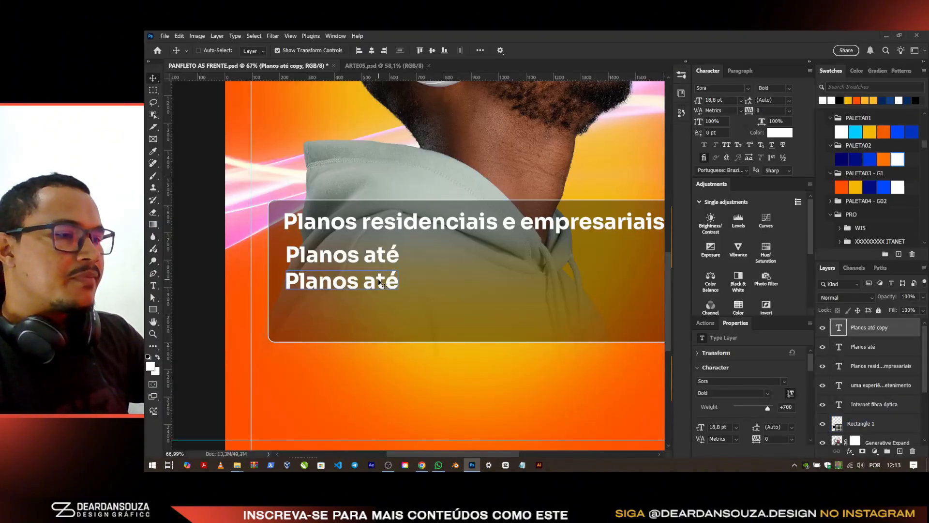
{"action": "double_click", "coordinate": [379, 278]}
{"action": "type", "text": "600"}
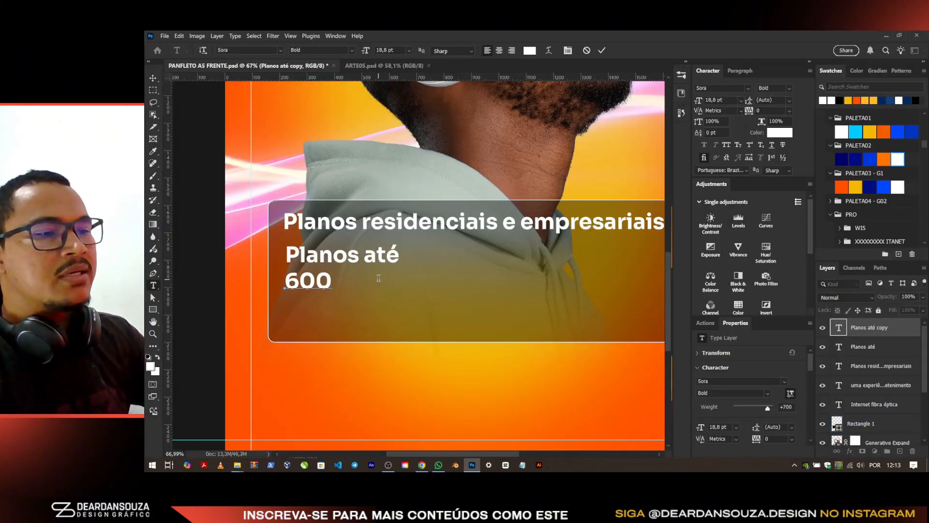
{"action": "left_click", "coordinate": [152, 78]}
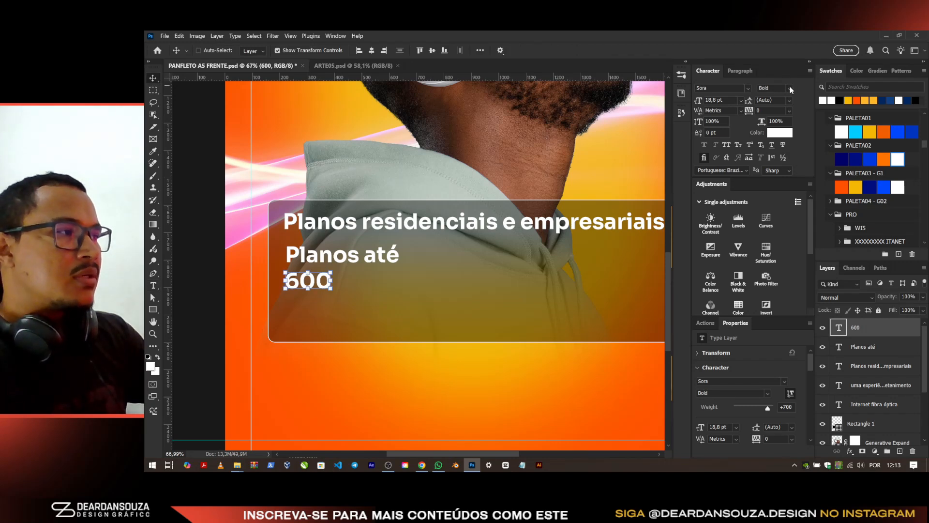
Step: Set "600" in Sora ExtraBold and enlarge it to about 79,81 pt in the lower part of the translucent rectangle
{"action": "left_click", "coordinate": [788, 88]}
{"action": "left_click", "coordinate": [784, 143]}
{"action": "key", "text": "ctrl+t"}
{"action": "left_click_drag", "start_coordinate": [332, 283], "coordinate": [507, 282]}
{"action": "left_click_drag", "start_coordinate": [445, 283], "coordinate": [417, 289]}
{"action": "left_click", "coordinate": [640, 51]}
{"action": "scroll", "coordinate": [322, 273], "scroll_direction": "down", "scroll_amount": 3}
{"action": "scroll", "coordinate": [392, 267], "scroll_direction": "up", "scroll_amount": 1}
{"action": "mouse_move", "coordinate": [378, 279]}
{"action": "left_mouse_down"}
{"action": "mouse_move", "coordinate": [486, 277]}
{"action": "mouse_move", "coordinate": [377, 277]}
{"action": "left_mouse_up"}
{"action": "key", "text": "ctrl+t"}
{"action": "left_click", "coordinate": [640, 50]}
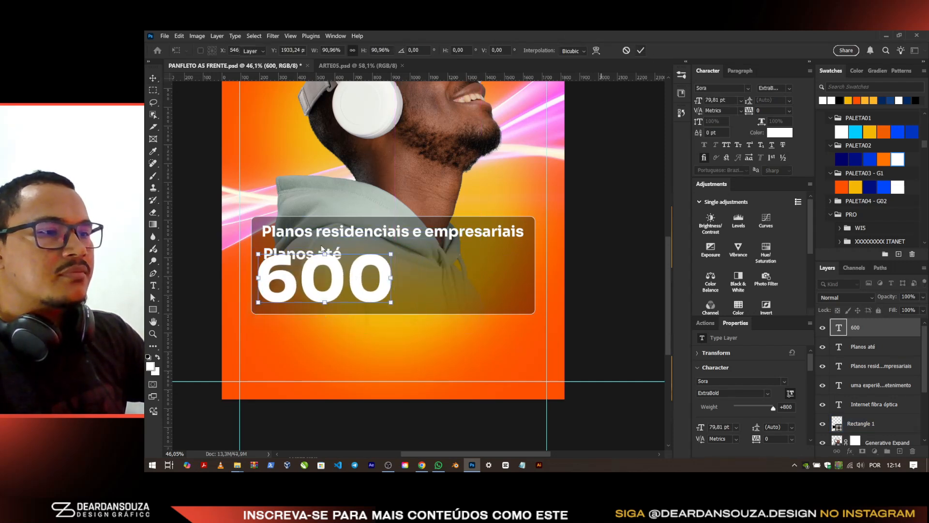
Step: Align "Planos até" with the left edge of the heading above it, just over the 600
{"action": "scroll", "coordinate": [363, 244], "scroll_direction": "up", "scroll_amount": 4}
{"action": "left_click", "coordinate": [849, 342]}
{"action": "left_click_drag", "start_coordinate": [432, 348], "coordinate": [428, 332]}
Step: Duplicate "Planos até" beside the 600, change the copy to "mb" and leave a small gap after the number
{"action": "scroll", "coordinate": [383, 251], "scroll_direction": "down", "scroll_amount": 3}
{"action": "left_click_drag", "start_coordinate": [388, 247], "coordinate": [519, 298]}
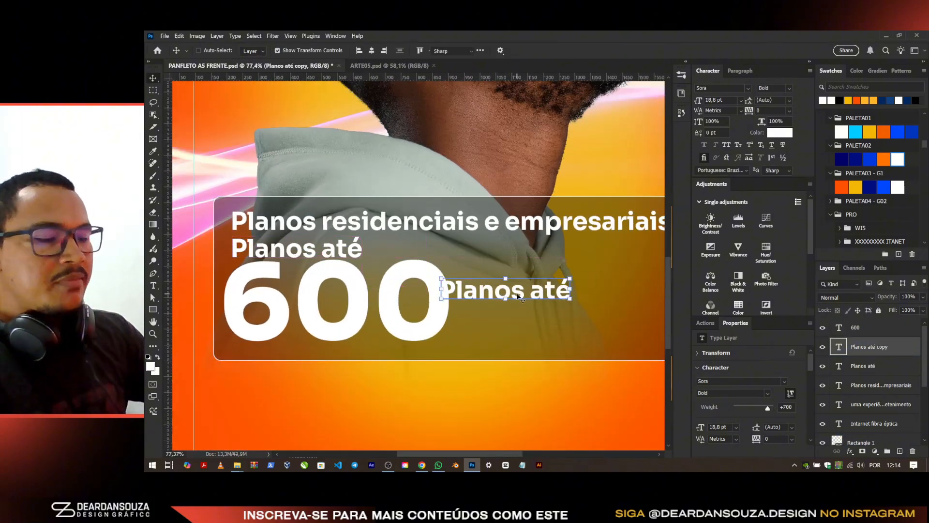
{"action": "double_click", "coordinate": [519, 297]}
{"action": "type", "text": "mb"}
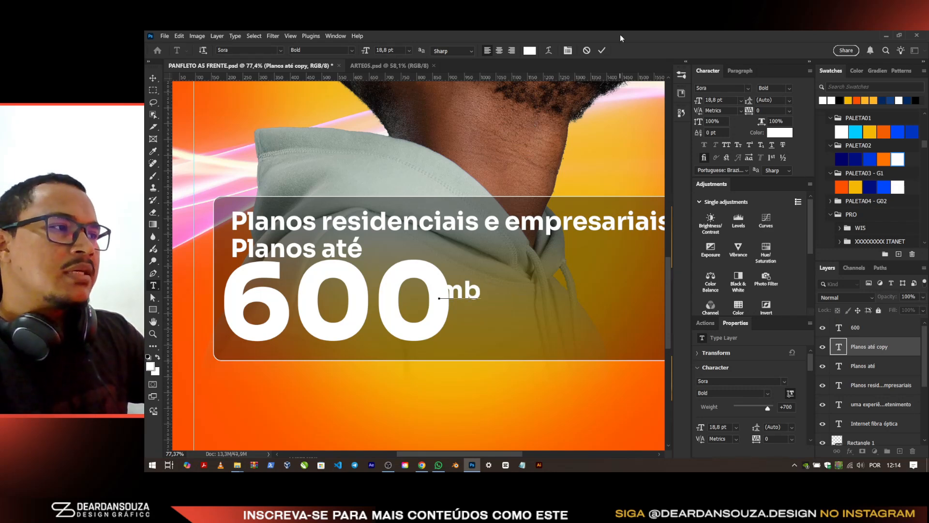
{"action": "left_click", "coordinate": [605, 48]}
{"action": "left_click_drag", "start_coordinate": [515, 296], "coordinate": [548, 303]}
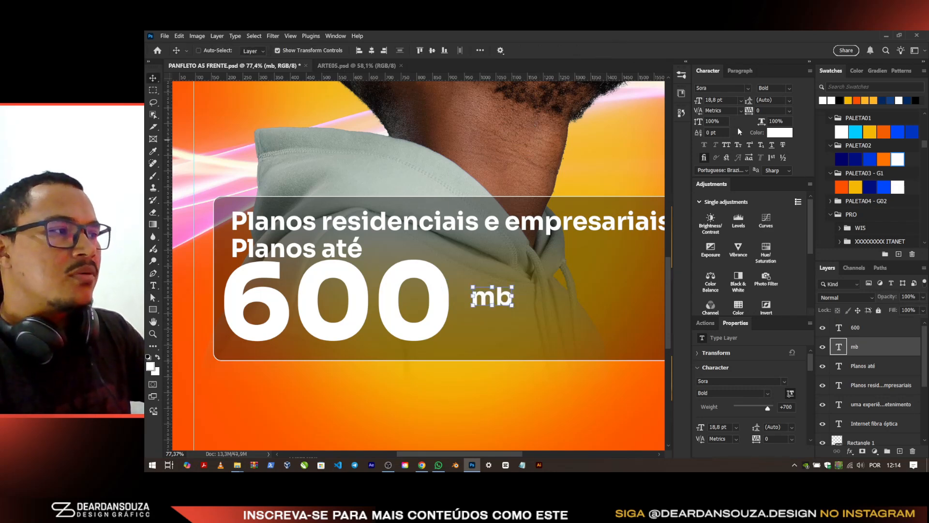
Step: Restyle "mb" as yellow all caps and place it in front of the 600, overlapping the last zero's right edge
{"action": "left_click_drag", "start_coordinate": [474, 305], "coordinate": [428, 296]}
{"action": "scroll", "coordinate": [479, 291], "scroll_direction": "down", "scroll_amount": 3}
{"action": "key", "text": "alt+BackSpace"}
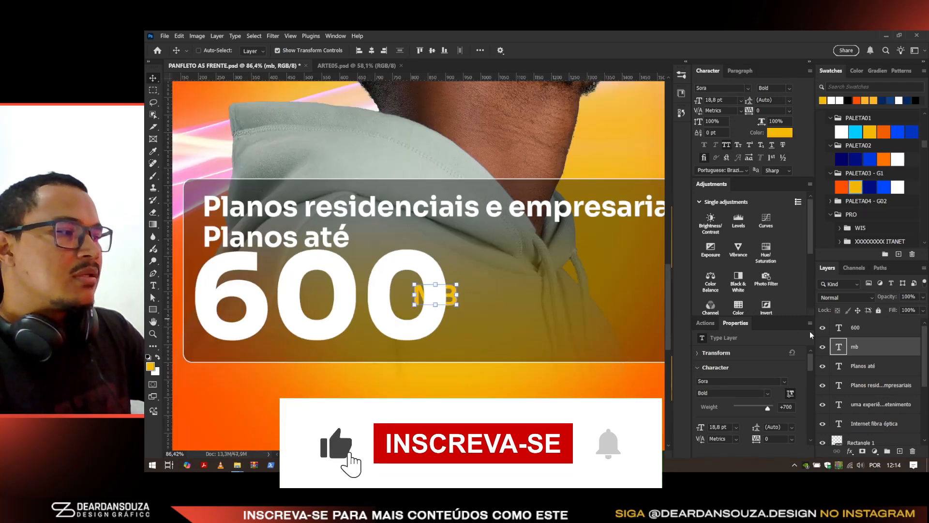
{"action": "key", "text": "ctrl+]"}
{"action": "left_click_drag", "start_coordinate": [435, 294], "coordinate": [441, 295]}
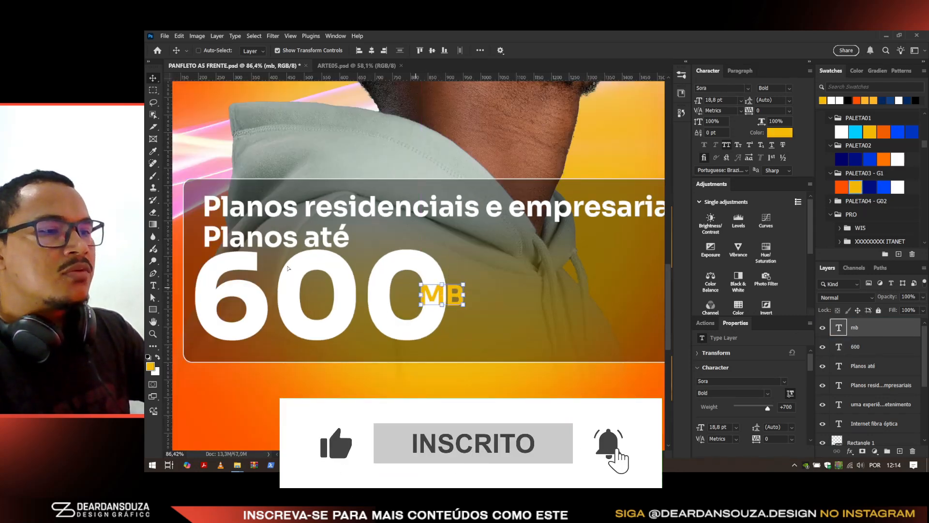
Step: Duplicate "Planos até" below the heading's right end and replace "até" with "A partir" copied from the brief
{"action": "scroll", "coordinate": [215, 252], "scroll_direction": "down", "scroll_amount": 4}
{"action": "left_click_drag", "start_coordinate": [274, 243], "coordinate": [469, 249]}
{"action": "key", "text": "alt+Tab"}
{"action": "left_click_drag", "start_coordinate": [411, 258], "coordinate": [370, 261]}
{"action": "key", "text": "ctrl+c"}
{"action": "key", "text": "alt+Tab"}
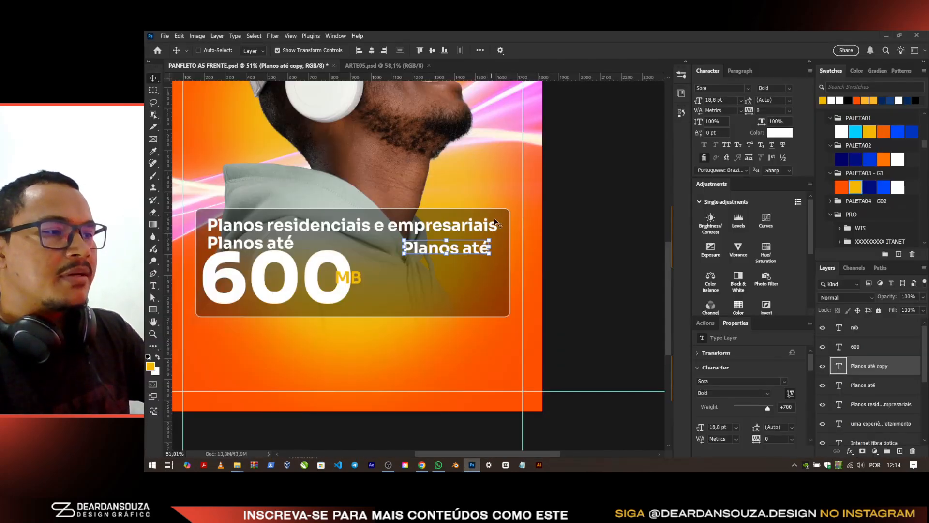
{"action": "double_click", "coordinate": [461, 247]}
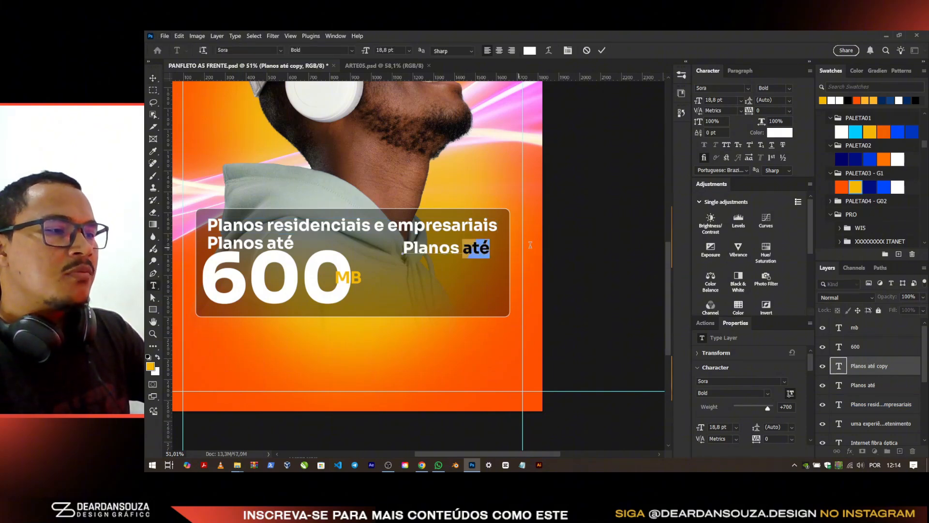
{"action": "key", "text": "ctrl+v"}
{"action": "left_click", "coordinate": [602, 52]}
Step: Make the "A" in the copied text lowercase so that it reads "Planos a partir"
{"action": "scroll", "coordinate": [486, 263], "scroll_direction": "up", "scroll_amount": 3}
{"action": "left_click_drag", "start_coordinate": [498, 238], "coordinate": [455, 231]}
{"action": "scroll", "coordinate": [513, 203], "scroll_direction": "down", "scroll_amount": 4}
{"action": "scroll", "coordinate": [427, 227], "scroll_direction": "up", "scroll_amount": 2}
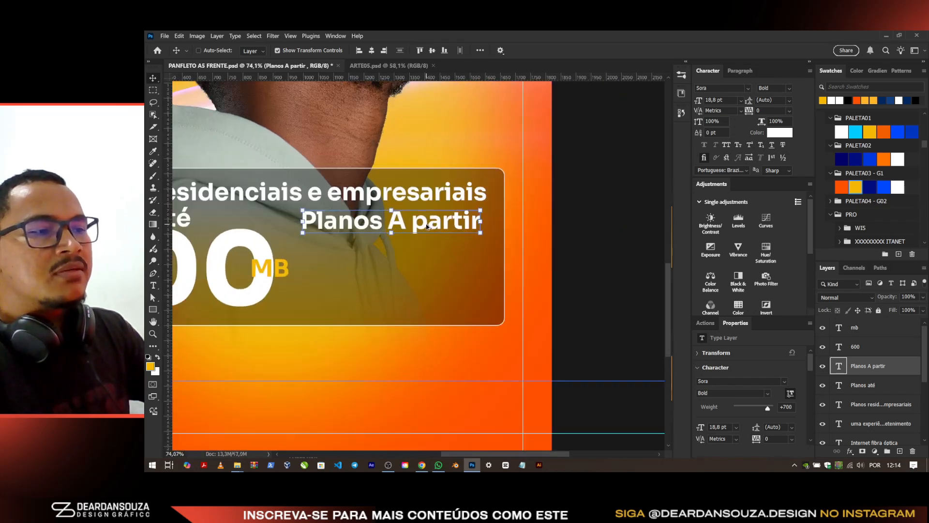
{"action": "double_click", "coordinate": [393, 221]}
{"action": "type", "text": "a"}
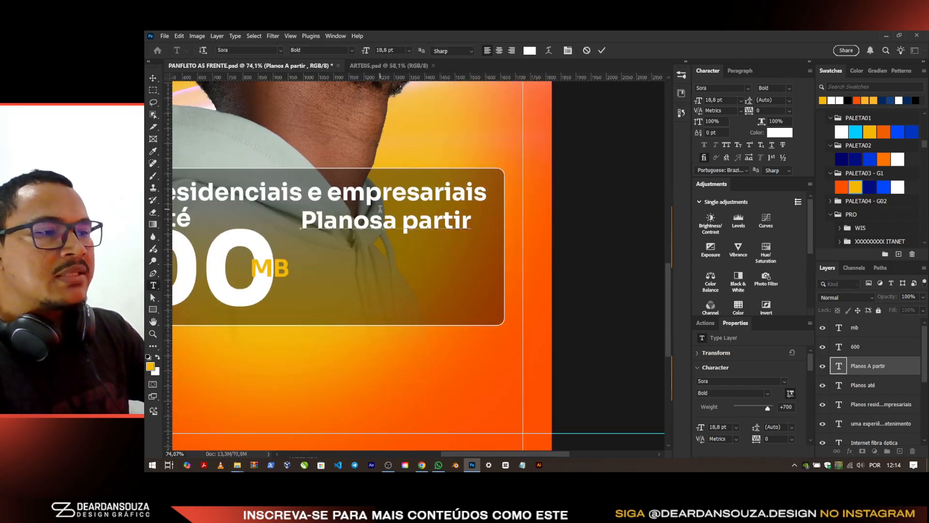
{"action": "left_click", "coordinate": [601, 51]}
{"action": "key", "text": "v"}
{"action": "scroll", "coordinate": [482, 218], "scroll_direction": "down", "scroll_amount": 2}
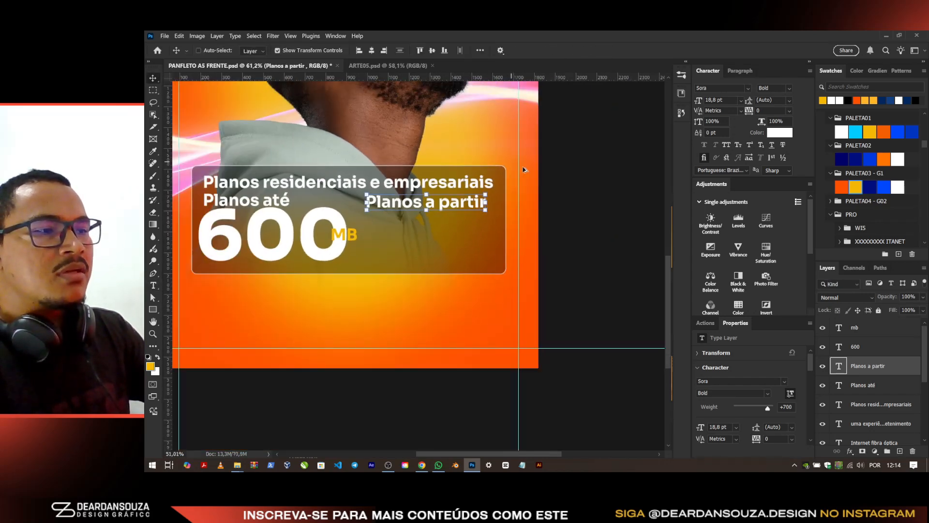
Step: Duplicate "Planos a partir" directly below itself and change the copy to "DE" and "R$" on two lines
{"action": "scroll", "coordinate": [258, 226], "scroll_direction": "up", "scroll_amount": 1}
{"action": "left_click_drag", "start_coordinate": [513, 243], "coordinate": [510, 265], "text": "alt"}
{"action": "key", "text": "alt+Tab"}
{"action": "key", "text": "alt+Tab"}
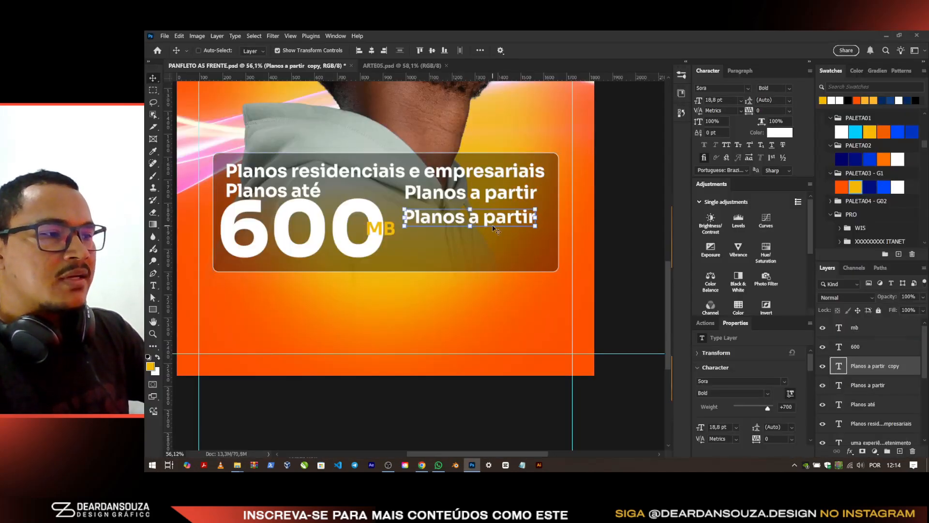
{"action": "double_click", "coordinate": [493, 224]}
{"action": "type", "text": "DE"}
{"action": "key", "text": "Return"}
{"action": "type", "text": "R$"}
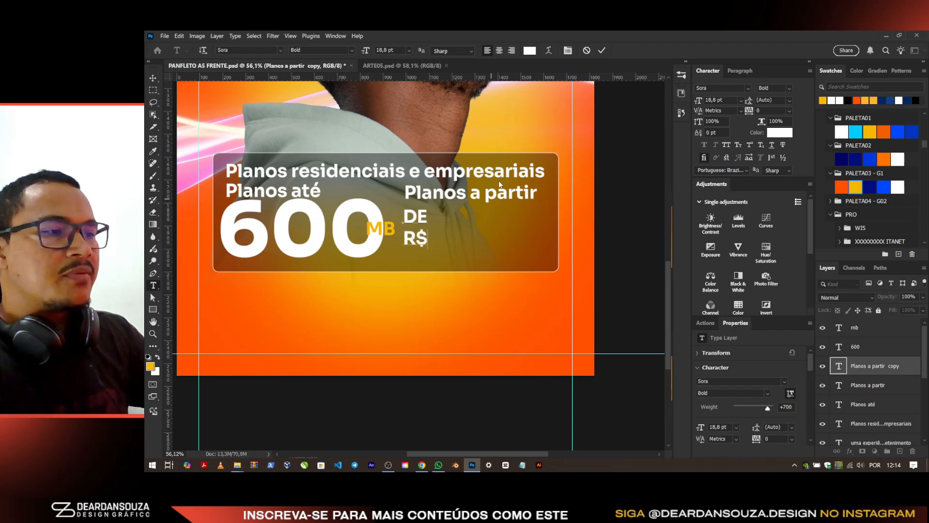
{"action": "scroll", "coordinate": [491, 229], "scroll_direction": "up", "scroll_amount": 1}
{"action": "left_click_drag", "start_coordinate": [456, 254], "coordinate": [468, 252]}
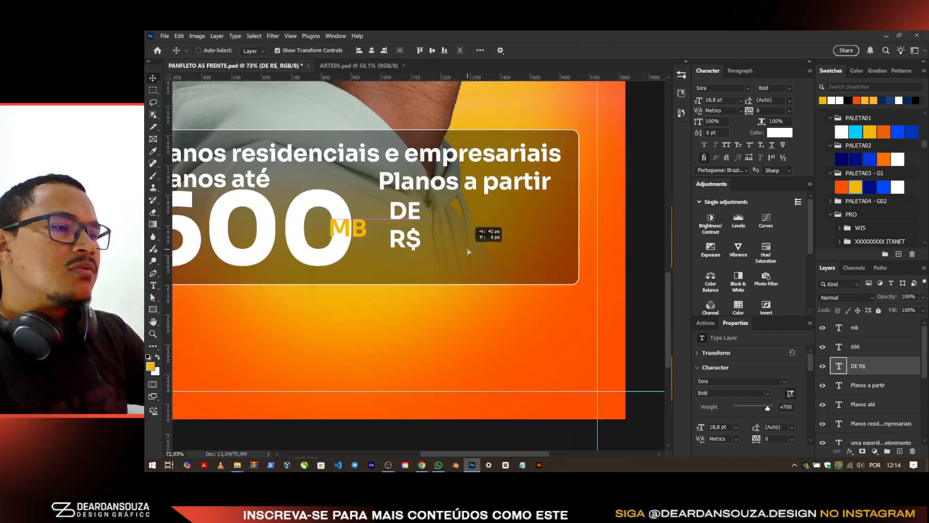
Step: Duplicate the 600 into the rectangle's right half, change the copy to "59" and place it under "Planos a partir"
{"action": "left_click_drag", "start_coordinate": [261, 242], "coordinate": [482, 239]}
{"action": "double_click", "coordinate": [483, 239]}
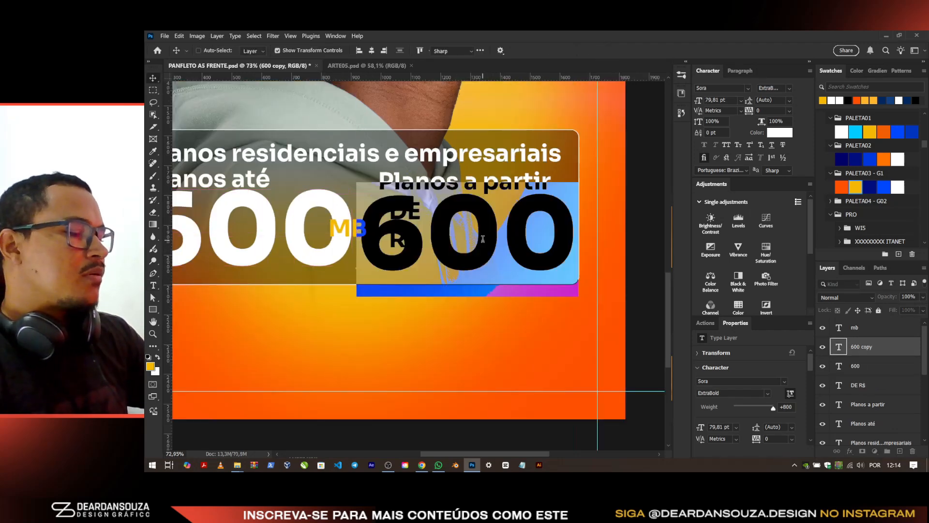
{"action": "type", "text": "59"}
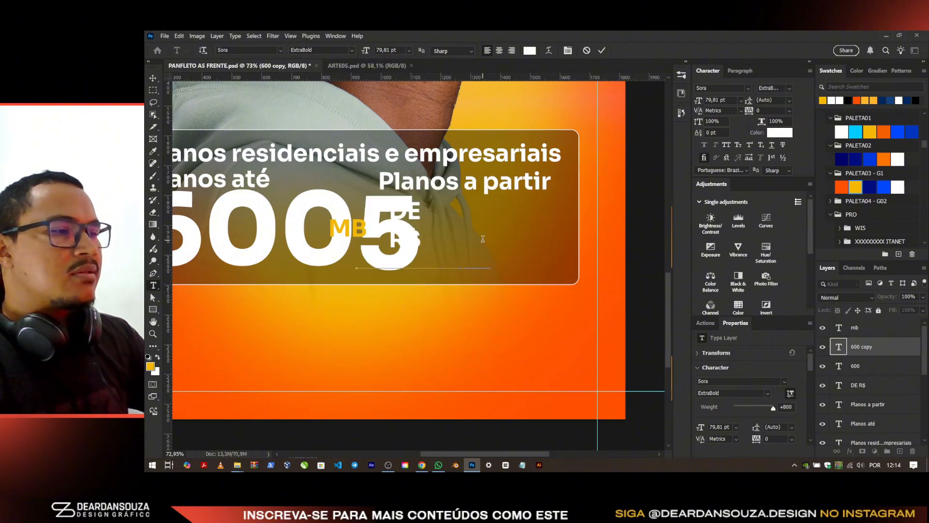
{"action": "left_click", "coordinate": [601, 51]}
{"action": "scroll", "coordinate": [499, 174], "scroll_direction": "up", "scroll_amount": 1}
{"action": "left_click_drag", "start_coordinate": [408, 256], "coordinate": [463, 256]}
{"action": "scroll", "coordinate": [381, 145], "scroll_direction": "up", "scroll_amount": 2}
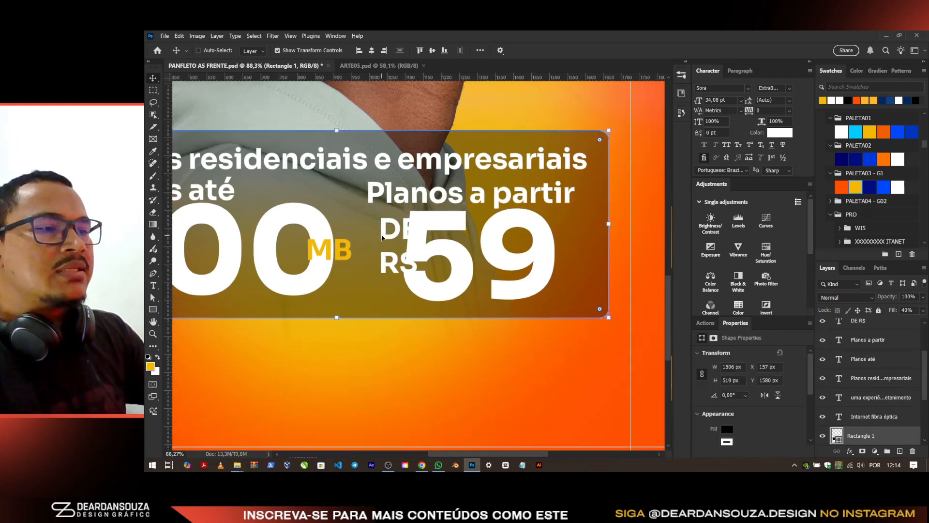
Step: Duplicate "DE R$" to the right of the 59 and change the copy to ",90" above "/MÊS"
{"action": "left_click_drag", "start_coordinate": [397, 218], "coordinate": [613, 233]}
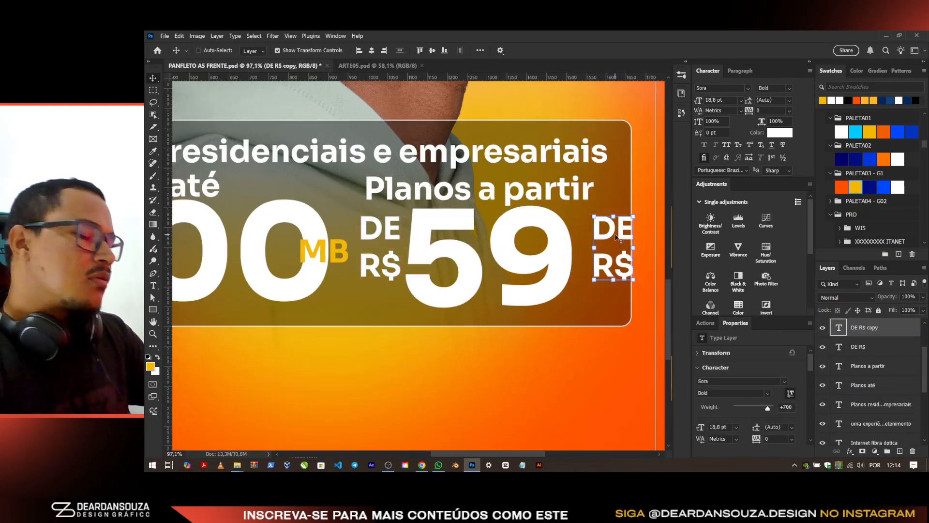
{"action": "double_click", "coordinate": [615, 232]}
{"action": "type", "text": ",90"}
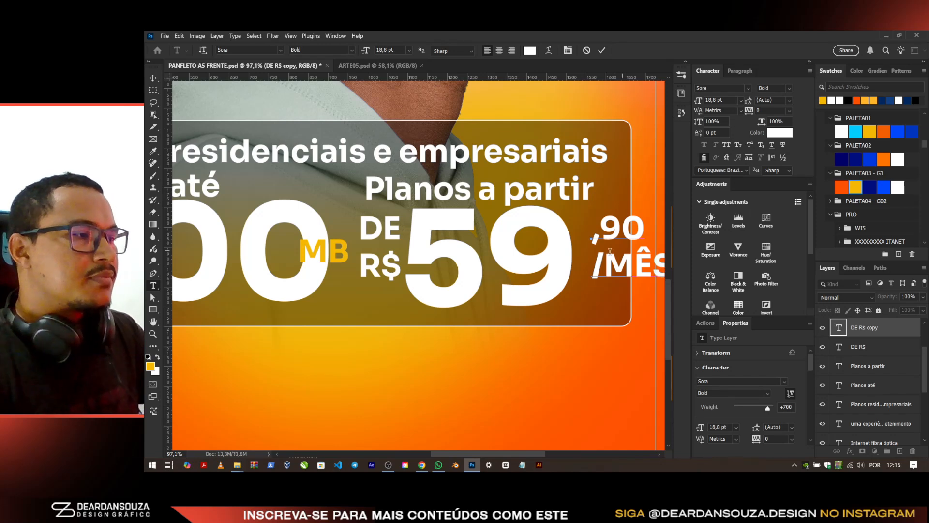
Step: Reduce the "/MÊS" line to 11 pt and place the ",90 /MÊS" text close to the 59's right side
{"action": "left_click_drag", "start_coordinate": [595, 260], "coordinate": [633, 212]}
{"action": "left_click_drag", "start_coordinate": [698, 104], "coordinate": [697, 103]}
{"action": "left_click", "coordinate": [603, 51]}
{"action": "key", "text": "v"}
{"action": "scroll", "coordinate": [581, 231], "scroll_direction": "up", "scroll_amount": 3}
{"action": "left_click_drag", "start_coordinate": [581, 232], "coordinate": [554, 224]}
{"action": "double_click", "coordinate": [543, 240]}
{"action": "left_click_drag", "start_coordinate": [568, 264], "coordinate": [486, 256]}
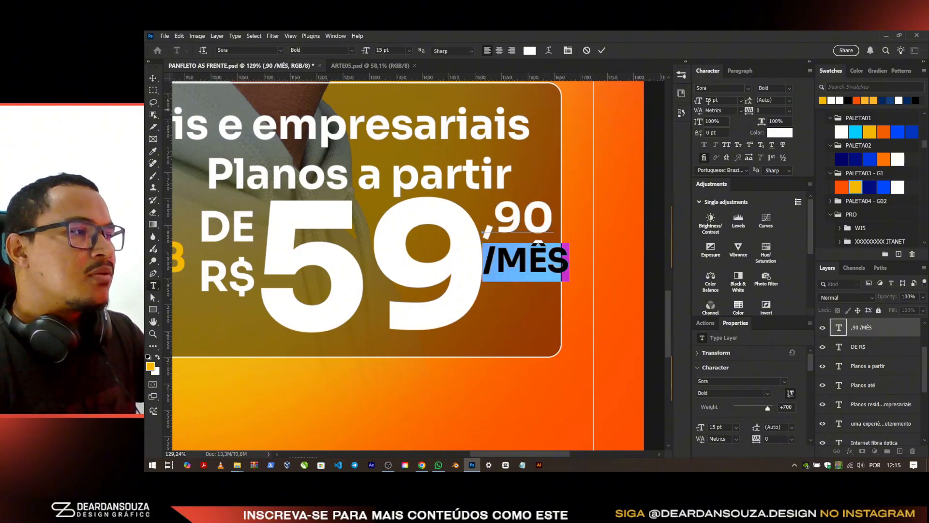
{"action": "scroll", "coordinate": [722, 99], "scroll_direction": "down", "scroll_amount": 3}
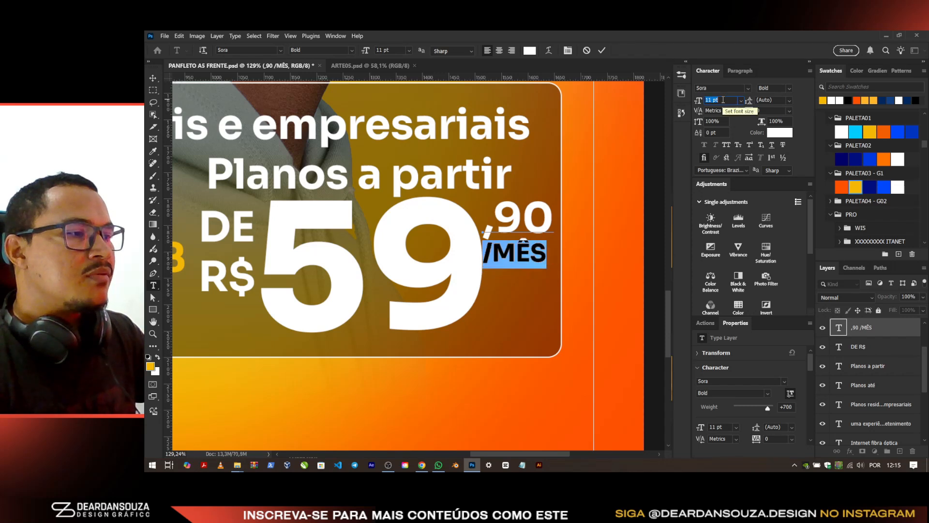
{"action": "left_click", "coordinate": [603, 52]}
Step: Scale the ",90 /MÊS" text to about 206,75% to match the 59's height and set it beside the number
{"action": "key", "text": "v"}
{"action": "left_click_drag", "start_coordinate": [534, 238], "coordinate": [537, 341]}
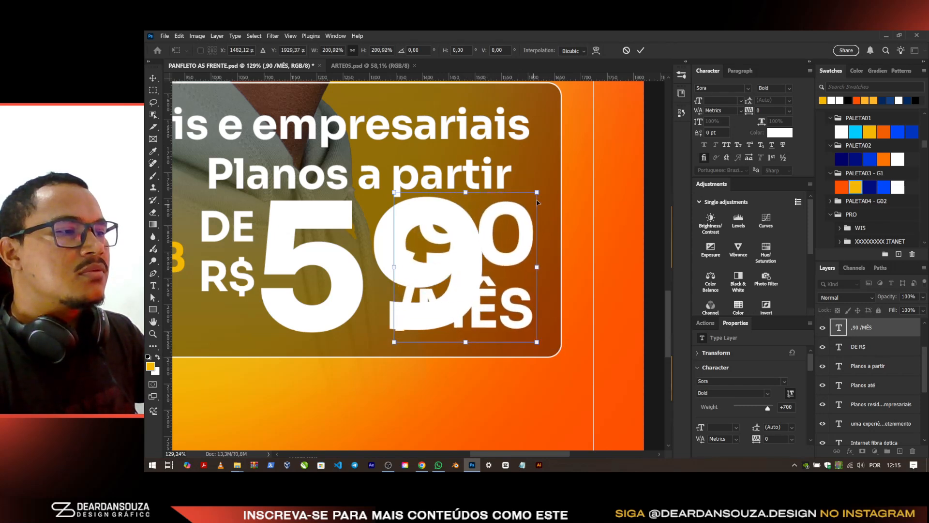
{"action": "left_click_drag", "start_coordinate": [542, 192], "coordinate": [542, 187]}
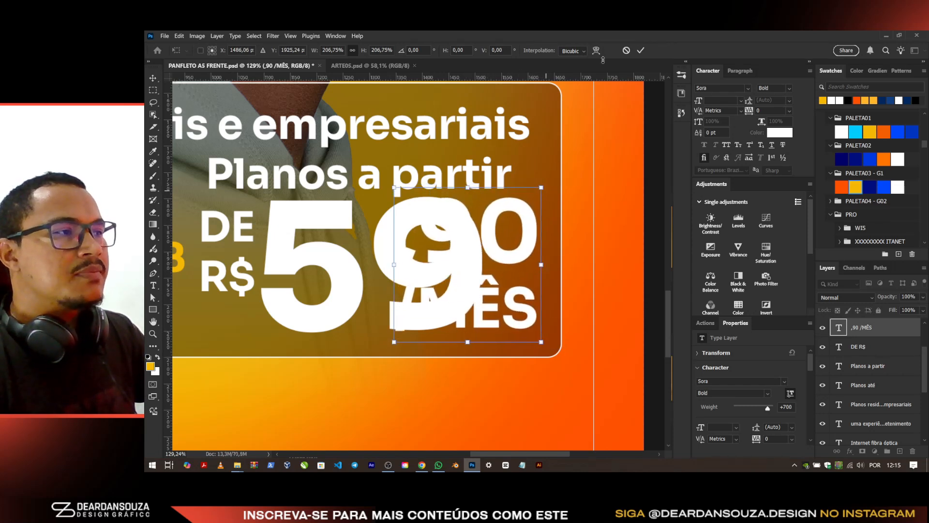
{"action": "left_click", "coordinate": [641, 51]}
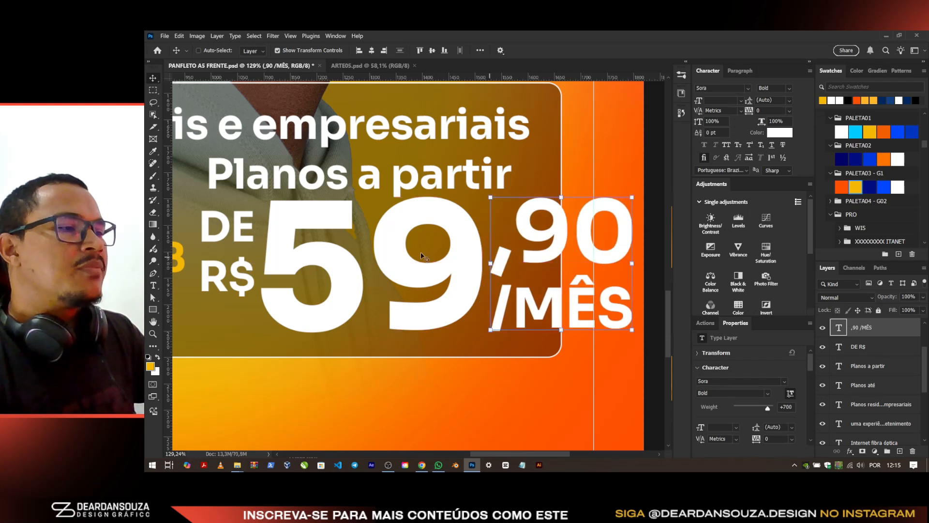
Step: Enlarge "DE R$" to the 59's height against its left side and align "Planos a partir" above the price
{"action": "left_click_drag", "start_coordinate": [383, 243], "coordinate": [500, 232]}
{"action": "left_click_drag", "start_coordinate": [338, 271], "coordinate": [477, 329]}
{"action": "left_click_drag", "start_coordinate": [466, 178], "coordinate": [470, 175]}
{"action": "left_click", "coordinate": [640, 50]}
{"action": "left_click_drag", "start_coordinate": [455, 226], "coordinate": [373, 234]}
{"action": "left_click_drag", "start_coordinate": [489, 163], "coordinate": [463, 164]}
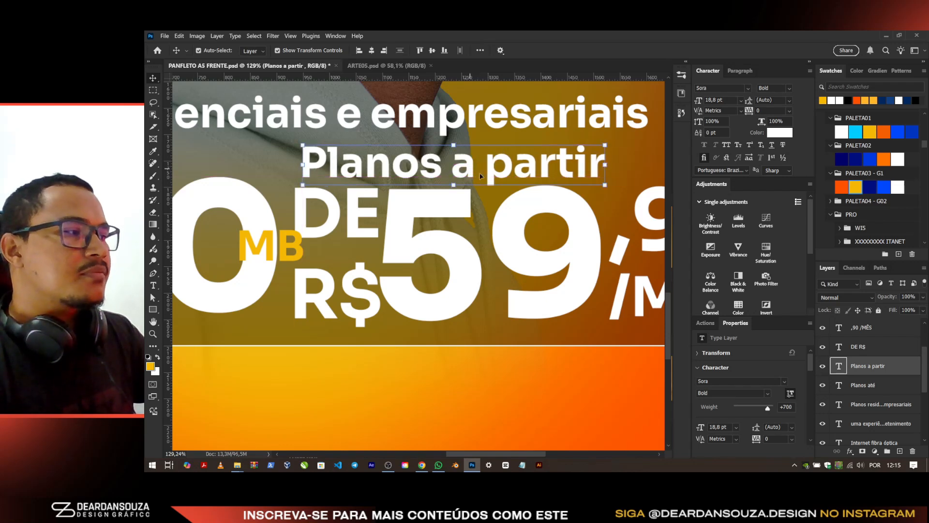
Step: Group the price text layers "Planos a partir", "DE R$", "59" and ",90 /MÊS" together
{"action": "left_click", "coordinate": [860, 327], "text": "ctrl"}
{"action": "left_click", "coordinate": [864, 346], "text": "ctrl"}
{"action": "left_click", "coordinate": [875, 382], "text": "ctrl"}
{"action": "scroll", "coordinate": [883, 387], "scroll_direction": "up", "scroll_amount": 2}
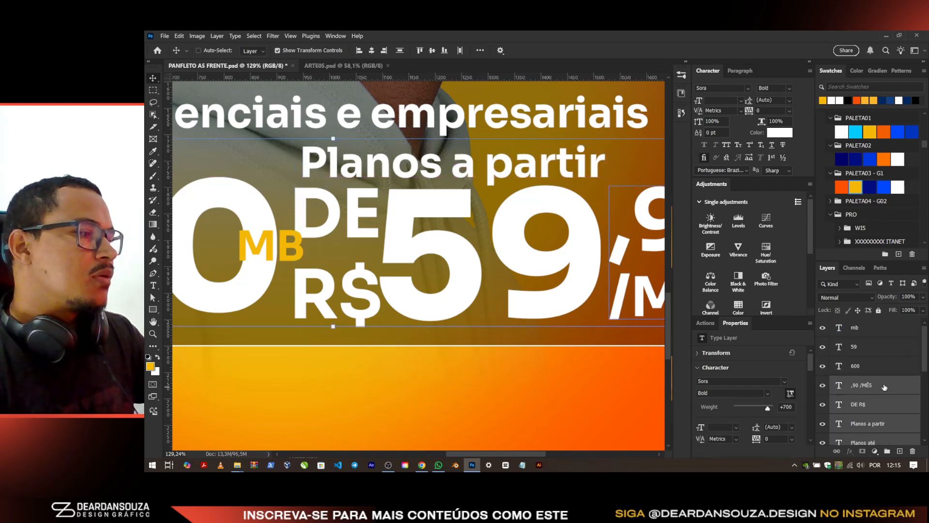
{"action": "left_click", "coordinate": [855, 347], "text": "ctrl"}
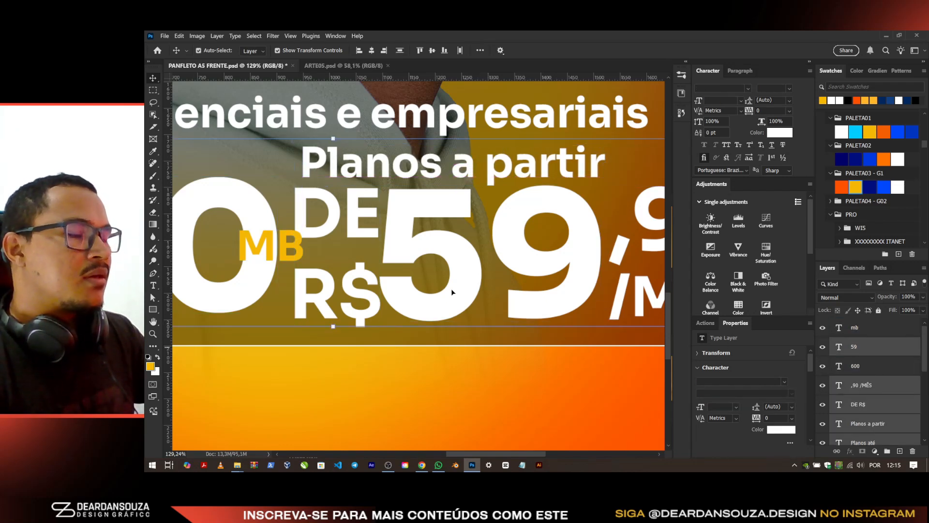
{"action": "scroll", "coordinate": [429, 253], "scroll_direction": "down", "scroll_amount": 3}
{"action": "scroll", "coordinate": [888, 372], "scroll_direction": "down", "scroll_amount": 2}
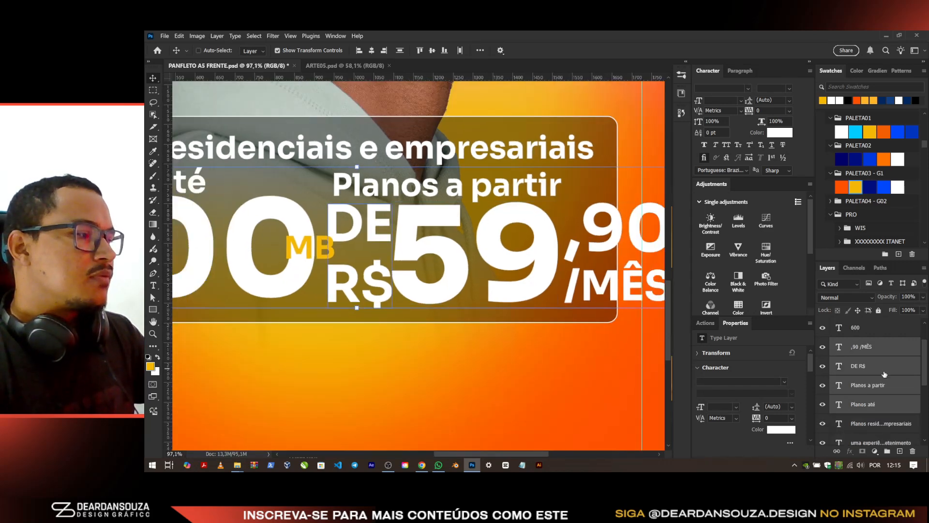
{"action": "left_click", "coordinate": [889, 387], "text": "ctrl"}
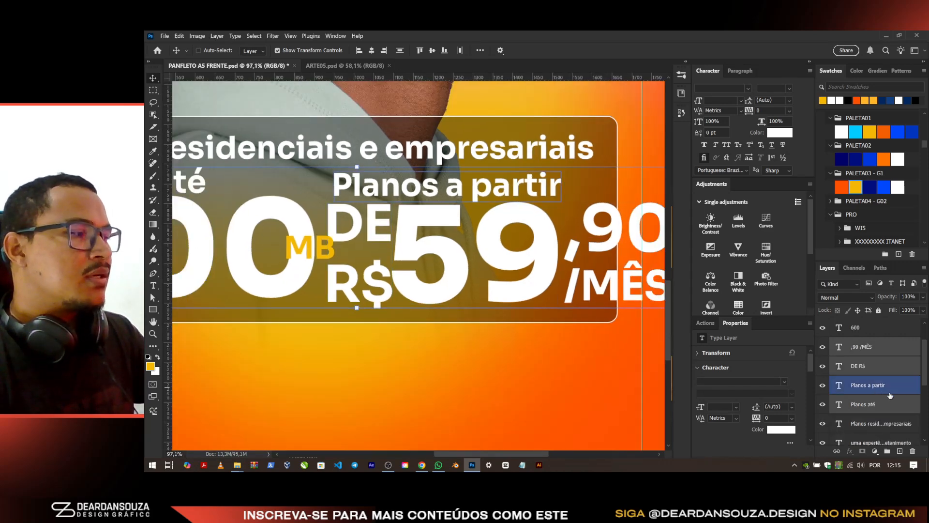
{"action": "left_click_drag", "start_coordinate": [467, 250], "coordinate": [481, 232]}
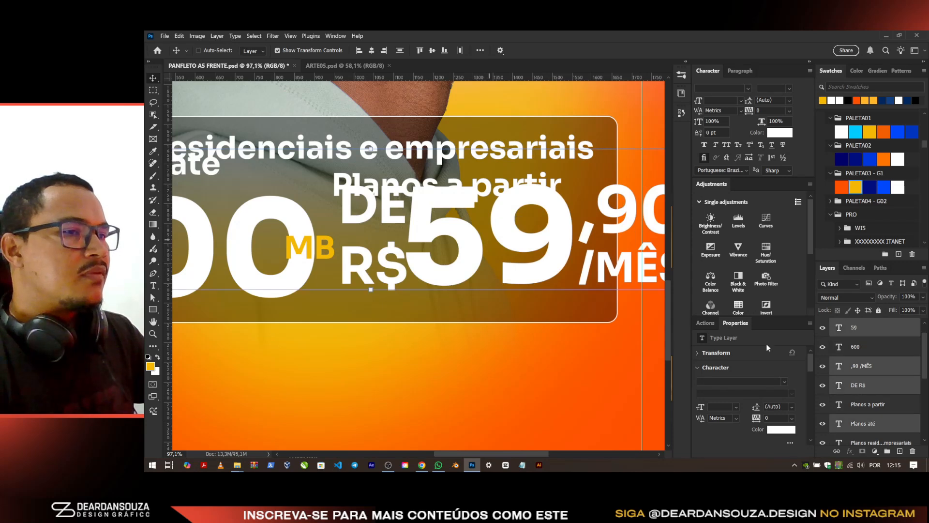
{"action": "key", "text": "ctrl+z"}
{"action": "left_click", "coordinate": [889, 428], "text": "ctrl"}
{"action": "left_click_drag", "start_coordinate": [462, 233], "coordinate": [506, 252]}
{"action": "key", "text": "ctrl+z"}
{"action": "left_click", "coordinate": [880, 411], "text": "ctrl"}
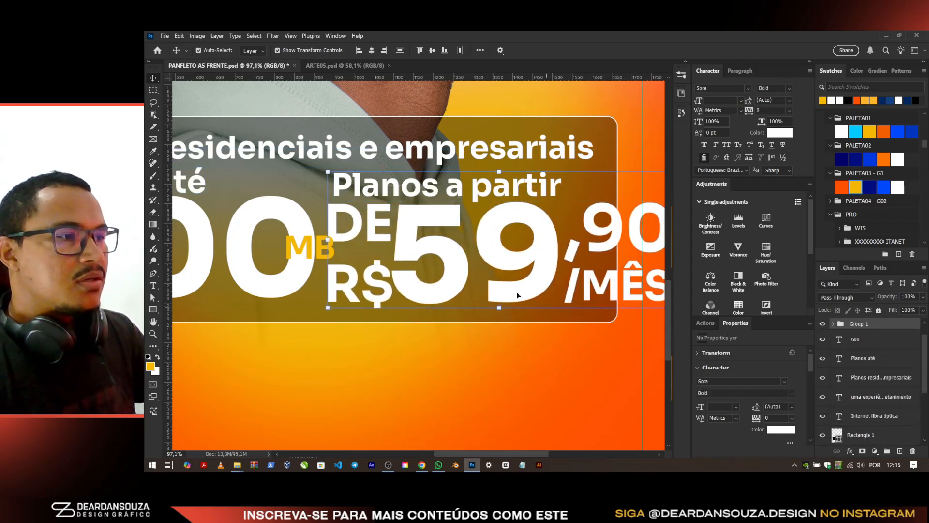
{"action": "key", "text": "ctrl+g"}
Step: Scale the price group down to end at the heading's right edge inside the rectangle and name the group "r$"
{"action": "scroll", "coordinate": [554, 246], "scroll_direction": "down", "scroll_amount": 2}
{"action": "left_click_drag", "start_coordinate": [608, 239], "coordinate": [551, 242]}
{"action": "left_click_drag", "start_coordinate": [463, 227], "coordinate": [463, 211]}
{"action": "left_click", "coordinate": [641, 50]}
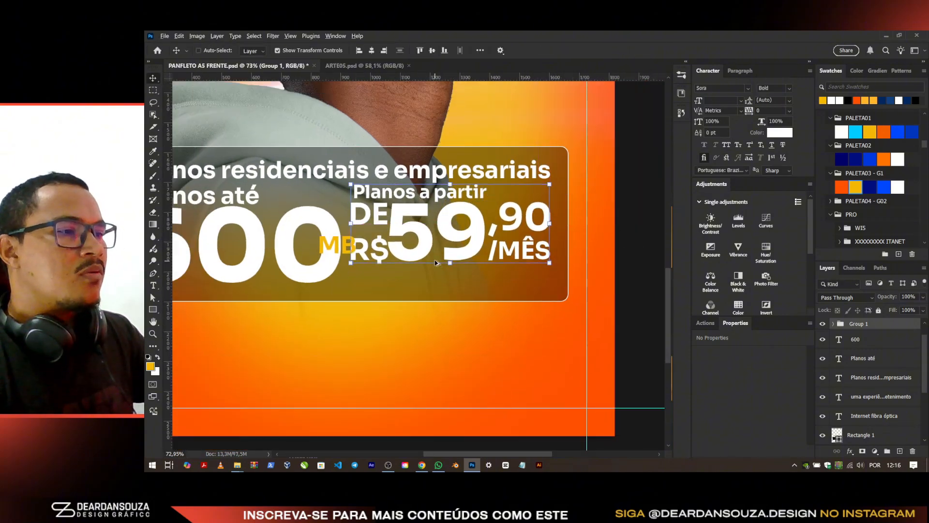
{"action": "scroll", "coordinate": [435, 232], "scroll_direction": "up", "scroll_amount": 2}
{"action": "type", "text": "r$"}
Step: Group the "Planos até", "600" and "mb" layers together and name the group "NB"
{"action": "left_click", "coordinate": [872, 339]}
{"action": "left_click", "coordinate": [873, 359]}
{"action": "scroll", "coordinate": [871, 358], "scroll_direction": "up", "scroll_amount": 1}
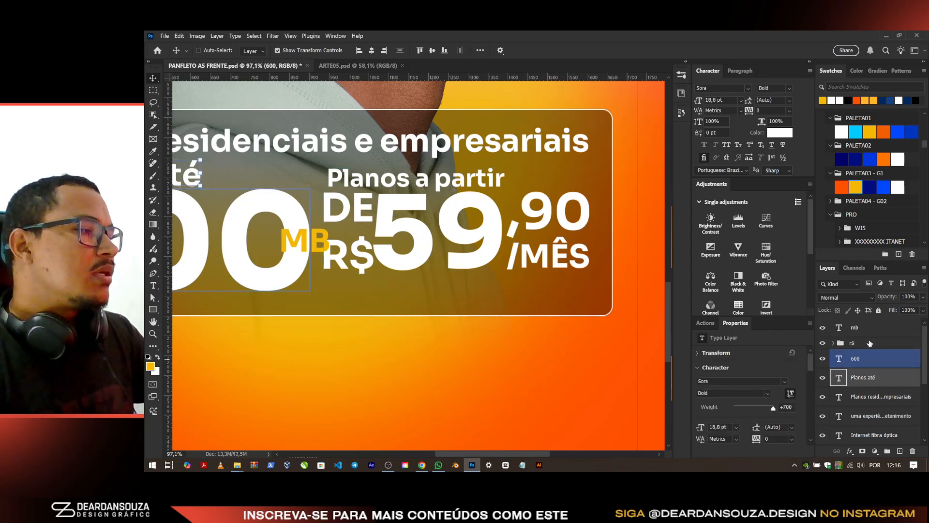
{"action": "left_click", "coordinate": [869, 327], "text": "ctrl"}
{"action": "left_click", "coordinate": [871, 358], "text": "ctrl"}
{"action": "key", "text": "ctrl+g"}
{"action": "type", "text": "N"}
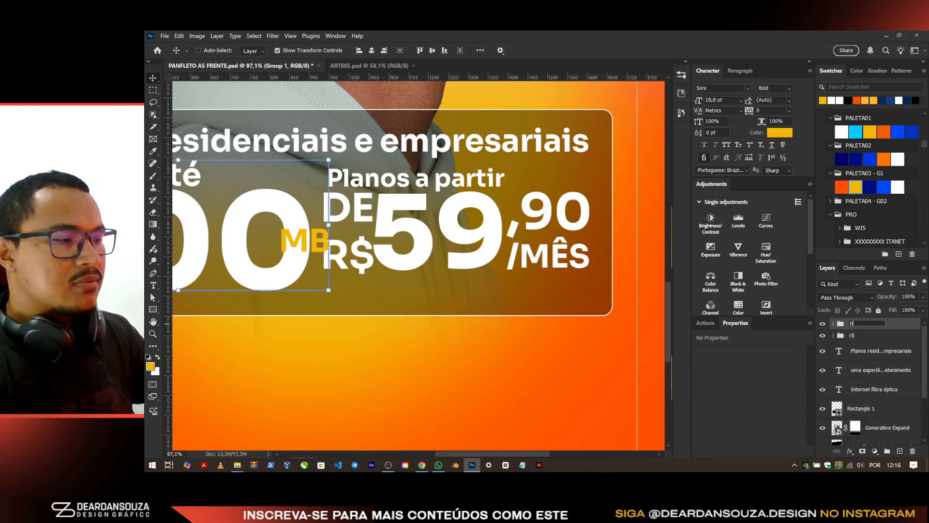
{"action": "type", "text": "B"}
Step: Rename the speed group as "MB" and the price group as "R$"
{"action": "left_click", "coordinate": [853, 337]}
{"action": "double_click", "coordinate": [854, 324]}
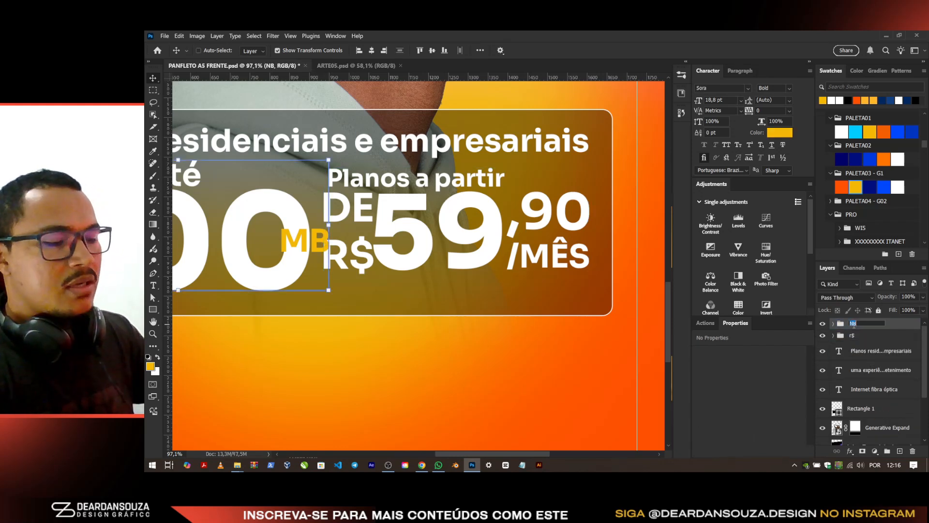
{"action": "double_click", "coordinate": [853, 336]}
{"action": "type", "text": "R"}
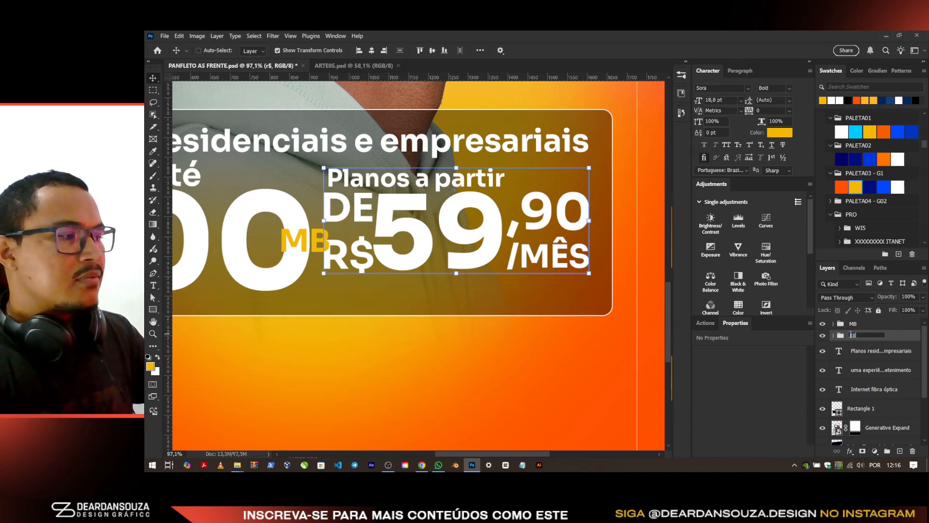
Step: Group every layer from the "MB" group down to "Rectangle 1" and move the new group inside the flyer's left margin
{"action": "left_click", "coordinate": [883, 351]}
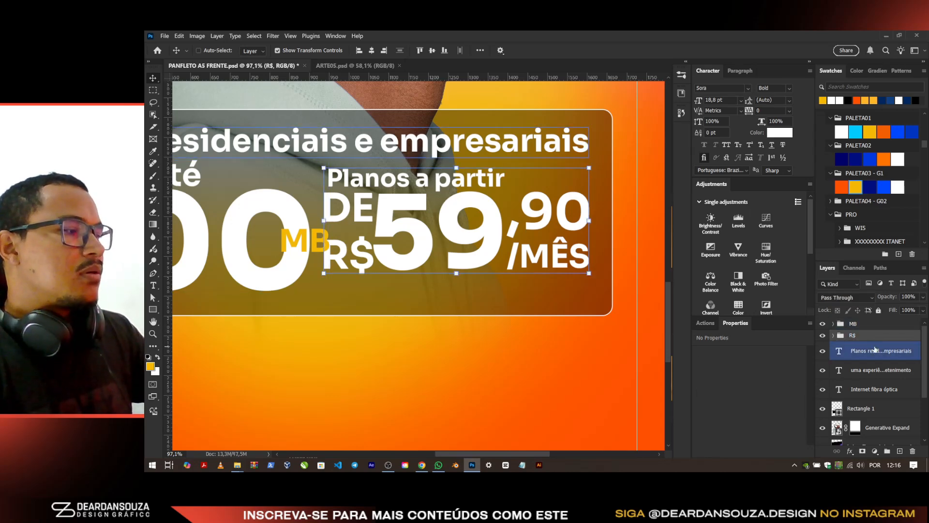
{"action": "left_click", "coordinate": [872, 406]}
{"action": "key", "text": "ctrl+0"}
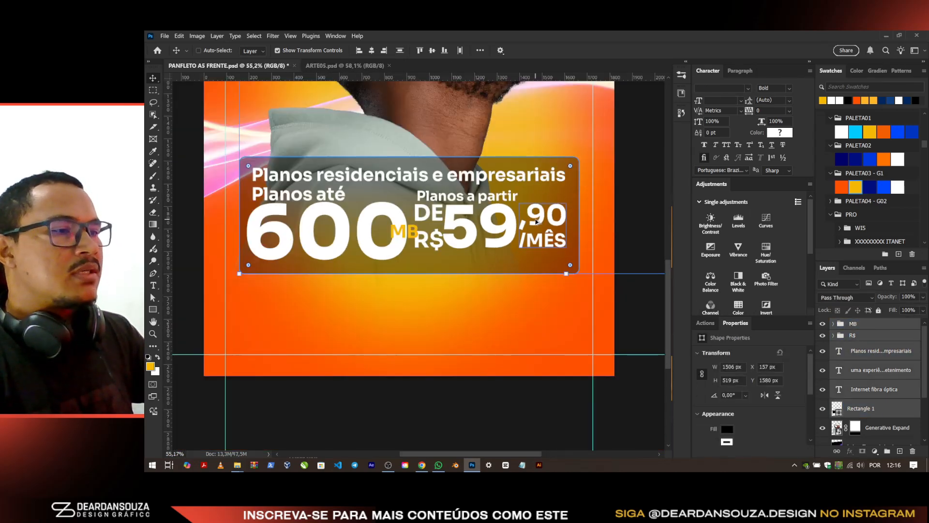
{"action": "key", "text": "ctrl+g"}
{"action": "left_click_drag", "start_coordinate": [368, 228], "coordinate": [490, 184]}
{"action": "left_click", "coordinate": [373, 51]}
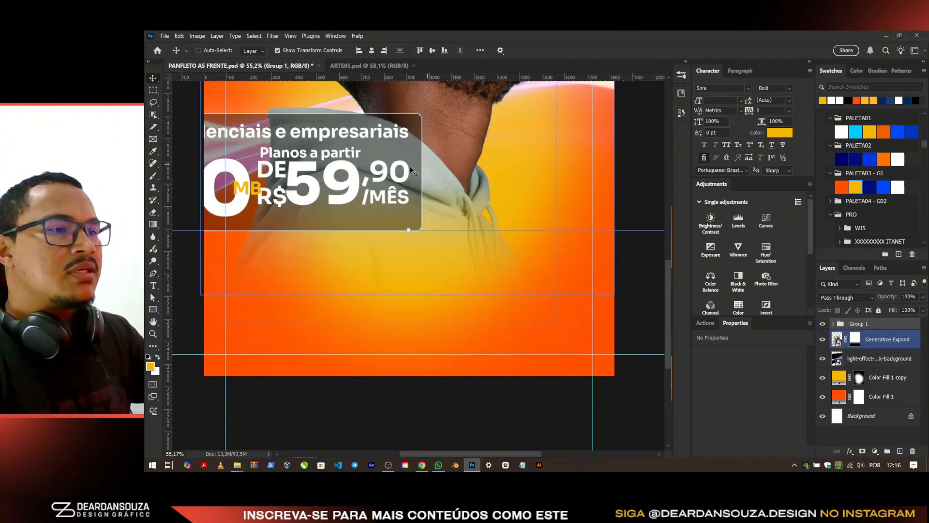
{"action": "scroll", "coordinate": [498, 307], "scroll_direction": "down", "scroll_amount": 5}
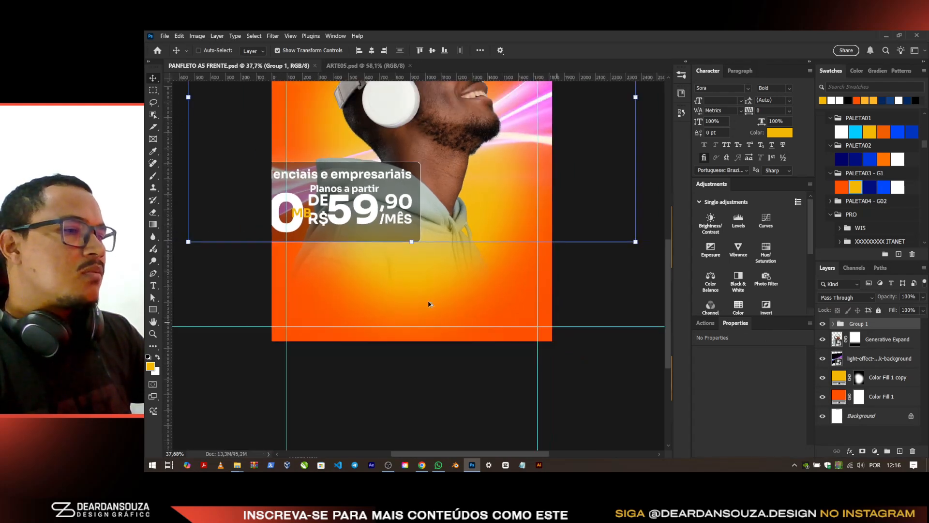
{"action": "scroll", "coordinate": [446, 253], "scroll_direction": "down", "scroll_amount": 2}
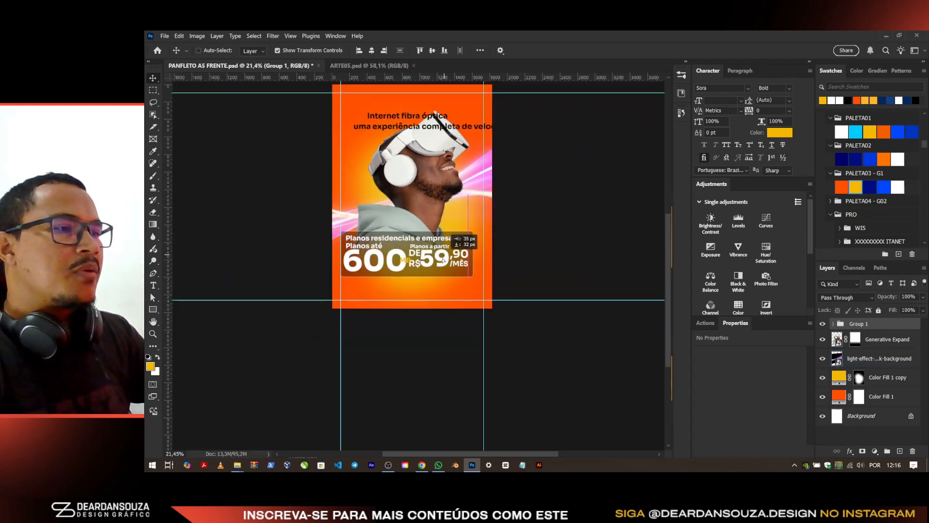
Step: Move the "uma experiência" and "Internet fibra óptica" text layers out of Group 1, placing them above it
{"action": "left_click", "coordinate": [834, 324]}
{"action": "left_click", "coordinate": [882, 370]}
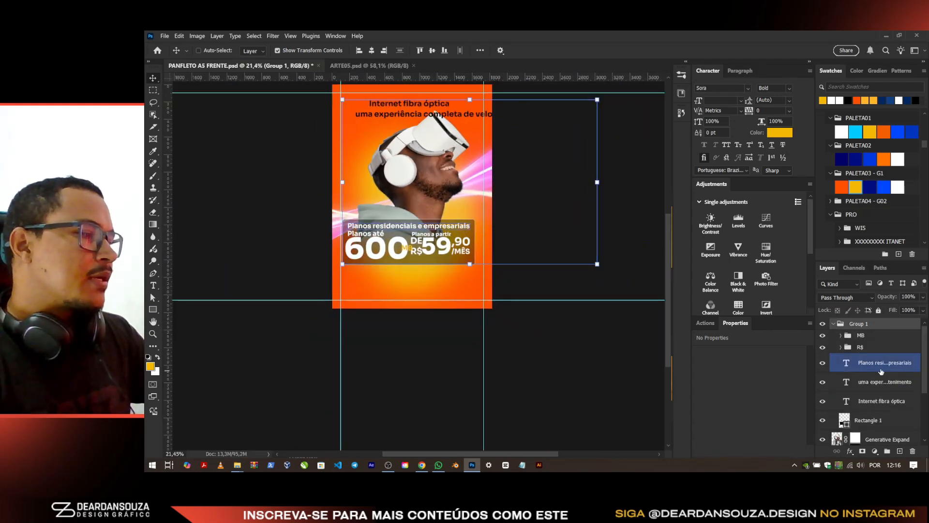
{"action": "left_click", "coordinate": [879, 384], "text": "ctrl"}
{"action": "left_click", "coordinate": [892, 398]}
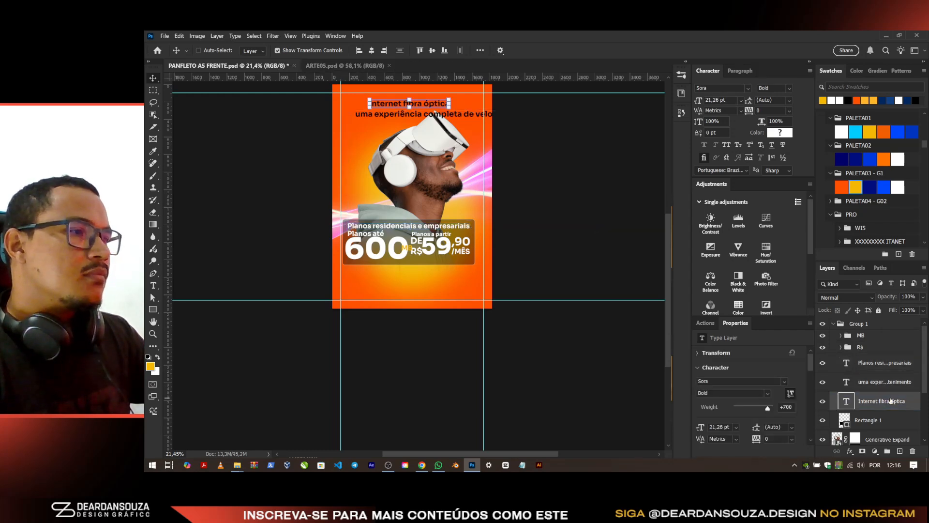
{"action": "left_click", "coordinate": [894, 382], "text": "ctrl"}
{"action": "left_click_drag", "start_coordinate": [894, 382], "coordinate": [870, 336]}
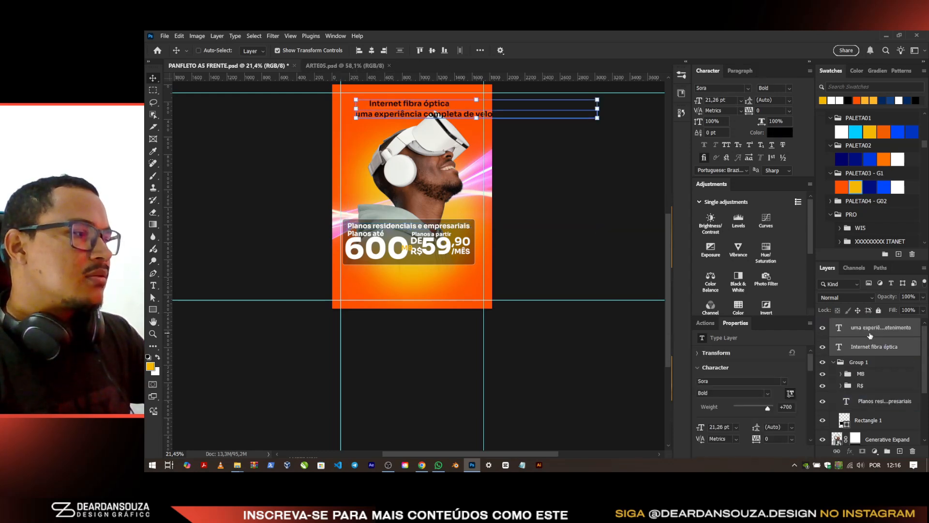
Step: Group the two title text layers, name the group "titulo" and save the flyer
{"action": "key", "text": "ctrl+g"}
{"action": "key", "text": "o"}
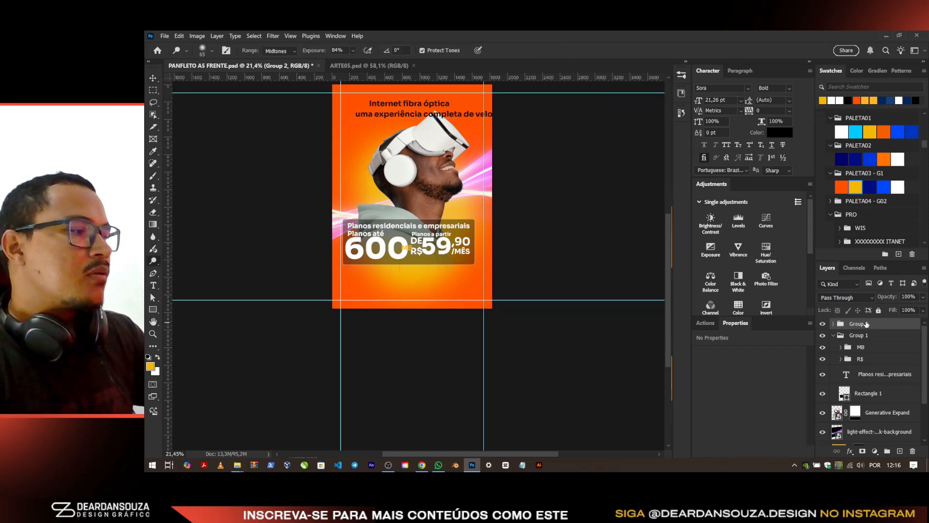
{"action": "type", "text": "titulo"}
{"action": "key", "text": "Return"}
{"action": "key", "text": "ctrl+s"}
Step: Move the "titulo" group left so its text starts just inside the flyer's left margin guide
{"action": "scroll", "coordinate": [415, 139], "scroll_direction": "up", "scroll_amount": 2}
{"action": "key", "text": "v"}
{"action": "left_click_drag", "start_coordinate": [446, 98], "coordinate": [426, 100]}
{"action": "scroll", "coordinate": [424, 121], "scroll_direction": "up", "scroll_amount": 2}
{"action": "left_click_drag", "start_coordinate": [418, 144], "coordinate": [423, 144]}
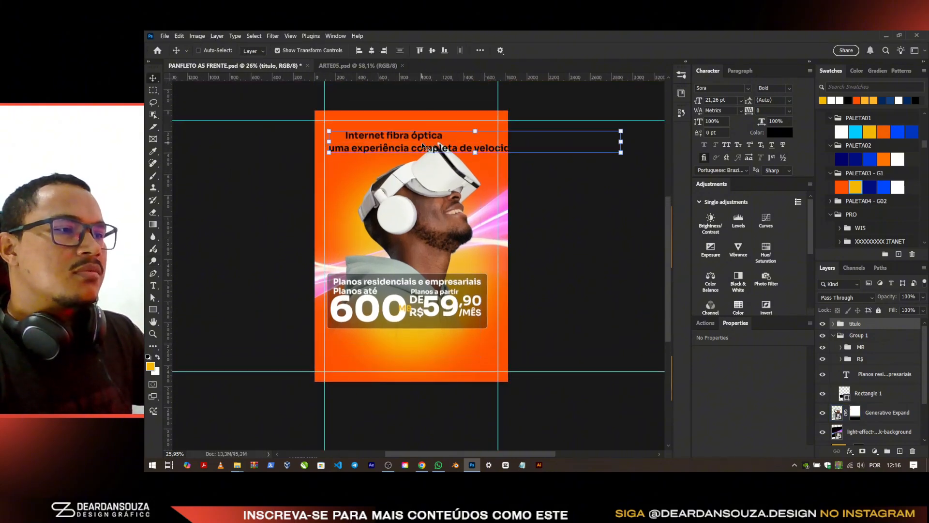
Step: Scale the VR-headset man down slightly, shift him downward below the title text and save the flyer
{"action": "left_click", "coordinate": [423, 193], "text": "ctrl"}
{"action": "left_click_drag", "start_coordinate": [402, 357], "coordinate": [402, 338]}
{"action": "left_click_drag", "start_coordinate": [438, 217], "coordinate": [438, 232]}
{"action": "left_click", "coordinate": [640, 50]}
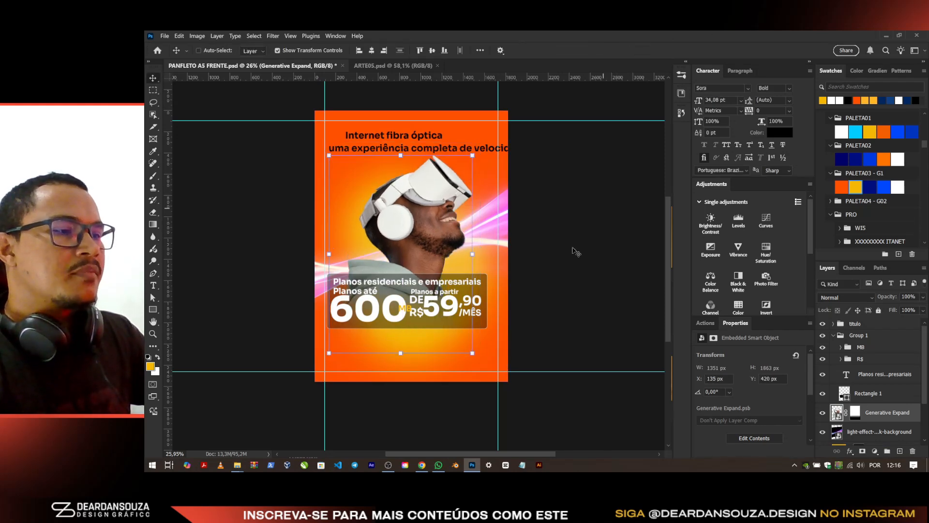
{"action": "scroll", "coordinate": [442, 348], "scroll_direction": "up", "scroll_amount": 2}
{"action": "left_click", "coordinate": [889, 364]}
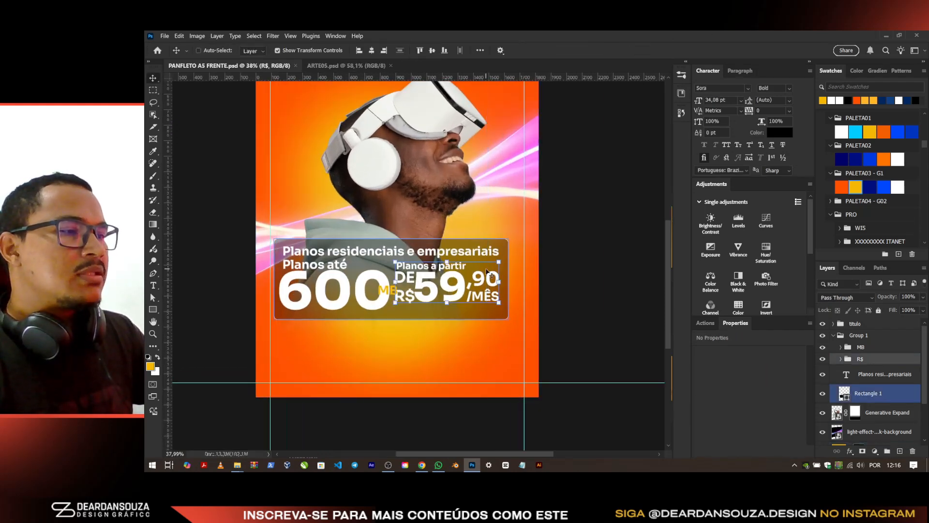
{"action": "left_click", "coordinate": [500, 310]}
{"action": "scroll", "coordinate": [496, 372], "scroll_direction": "down", "scroll_amount": 2}
{"action": "left_click", "coordinate": [528, 367]}
{"action": "key", "text": "ctrl+s"}
Step: Recolour the "Color Fill 1" background layer black
{"action": "scroll", "coordinate": [872, 406], "scroll_direction": "down", "scroll_amount": 1}
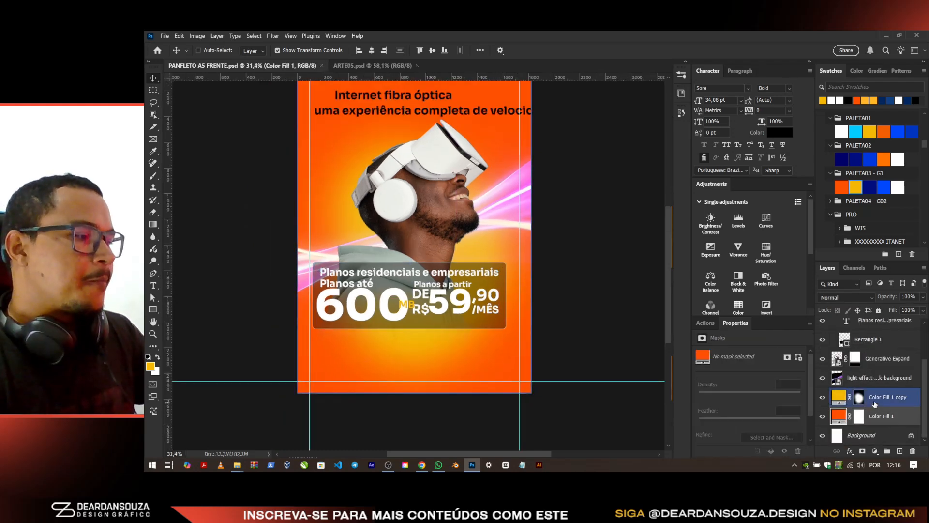
{"action": "scroll", "coordinate": [847, 126], "scroll_direction": "up", "scroll_amount": 1}
{"action": "left_click", "coordinate": [849, 100]}
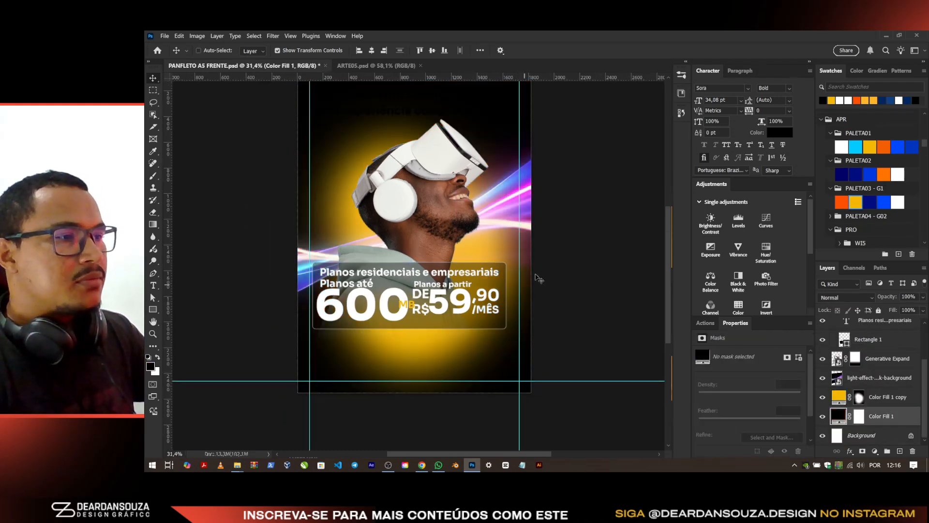
{"action": "scroll", "coordinate": [527, 291], "scroll_direction": "up", "scroll_amount": 1}
{"action": "scroll", "coordinate": [881, 387], "scroll_direction": "up", "scroll_amount": 1}
Step: Recolour the "Color Fill 1 copy" glow with the orange PALETA03 - G1 swatch and enlarge it to about 114%
{"action": "left_click", "coordinate": [883, 407]}
{"action": "left_click", "coordinate": [841, 199]}
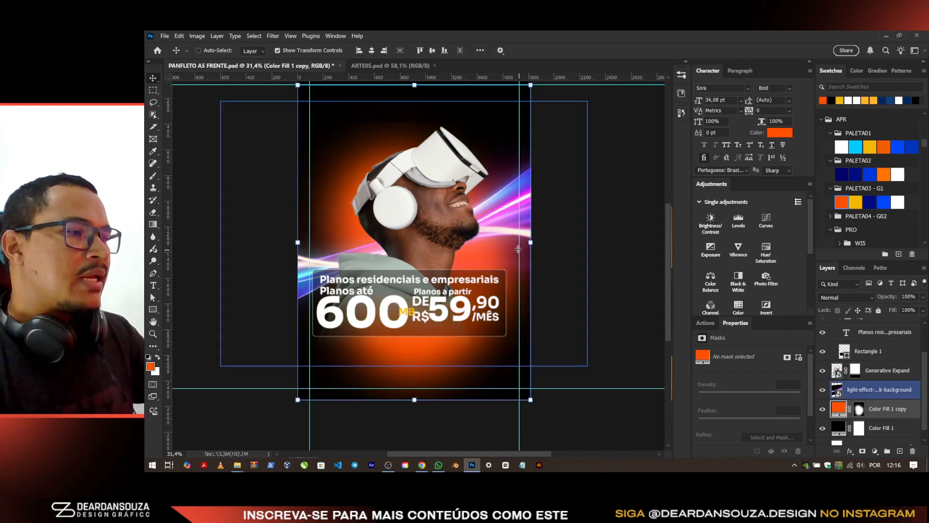
{"action": "scroll", "coordinate": [520, 248], "scroll_direction": "down", "scroll_amount": 2}
{"action": "left_click_drag", "start_coordinate": [529, 244], "coordinate": [551, 243]}
{"action": "mouse_move", "coordinate": [536, 209]}
{"action": "left_mouse_down"}
{"action": "mouse_move", "coordinate": [532, 196]}
{"action": "mouse_move", "coordinate": [542, 202]}
{"action": "left_mouse_up"}
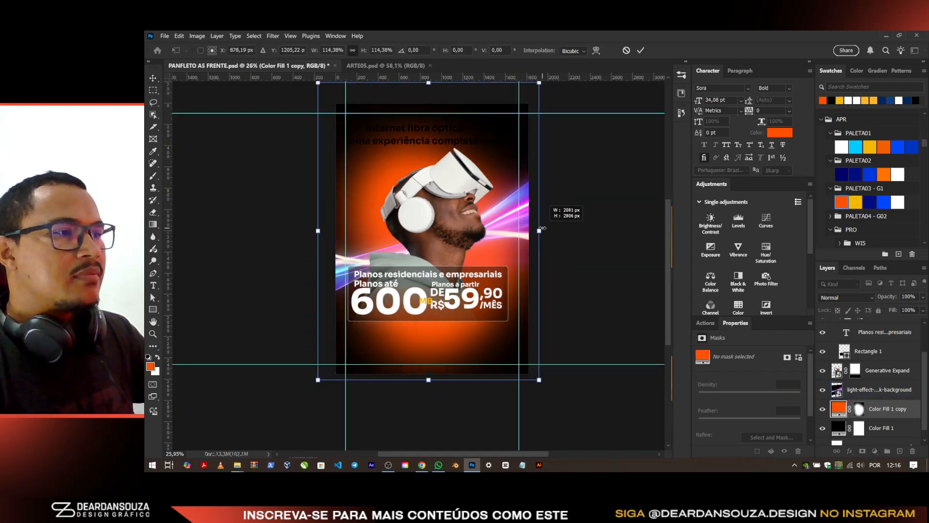
{"action": "left_click", "coordinate": [640, 50]}
Step: Duplicate the orange glow, recolour the copy yellow, scale it to about 73% and rotate it about -64 degrees
{"action": "key", "text": "ctrl+j"}
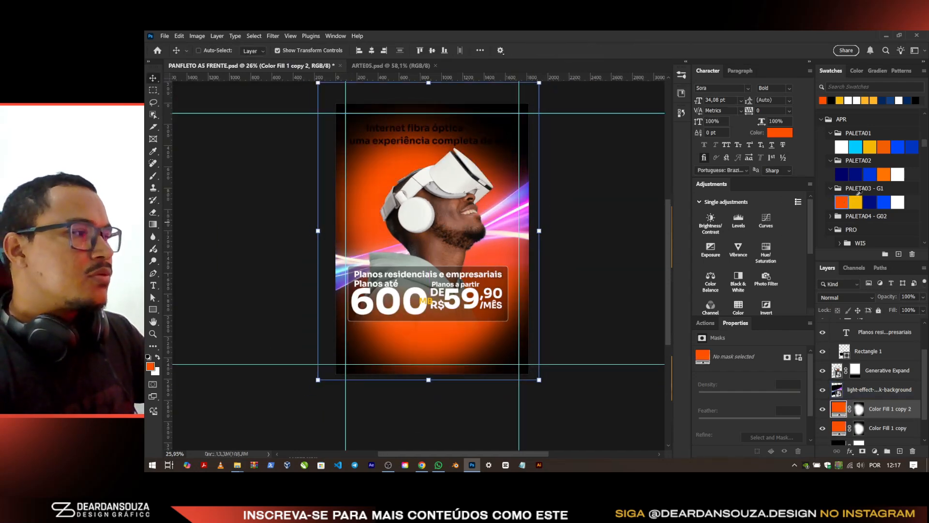
{"action": "left_click", "coordinate": [857, 201]}
{"action": "key", "text": "ctrl+t"}
{"action": "left_click_drag", "start_coordinate": [539, 231], "coordinate": [466, 171]}
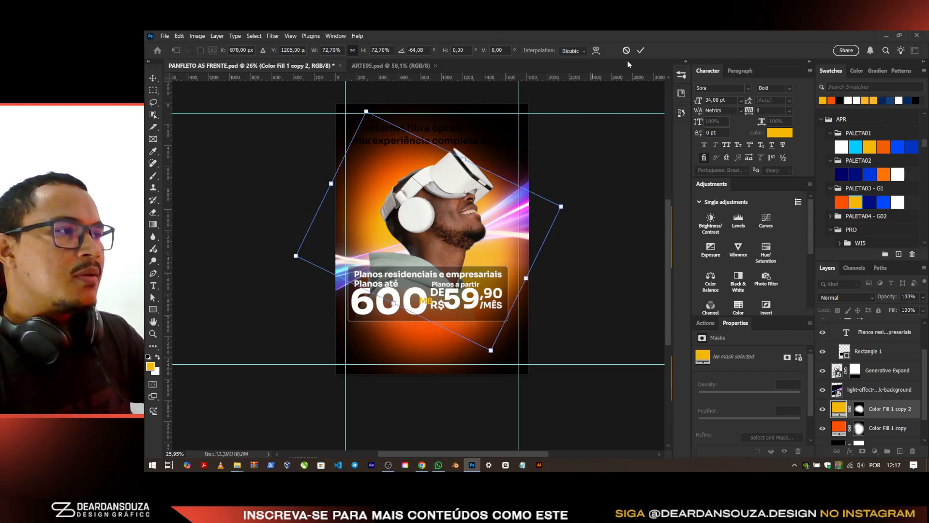
{"action": "left_click", "coordinate": [640, 50]}
Step: Switch to the Downloads folder in File Explorer and select dark-futuristic-looking-space-ship-with-light-ceiling.jpg
{"action": "left_click", "coordinate": [893, 393]}
{"action": "key", "text": "alt+Tab"}
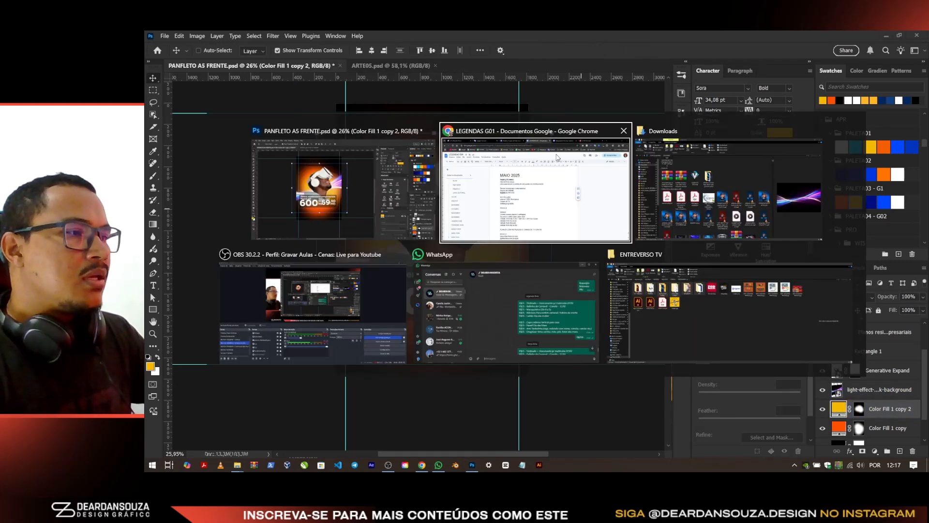
{"action": "left_click", "coordinate": [709, 179]}
{"action": "scroll", "coordinate": [517, 237], "scroll_direction": "up", "scroll_amount": 3}
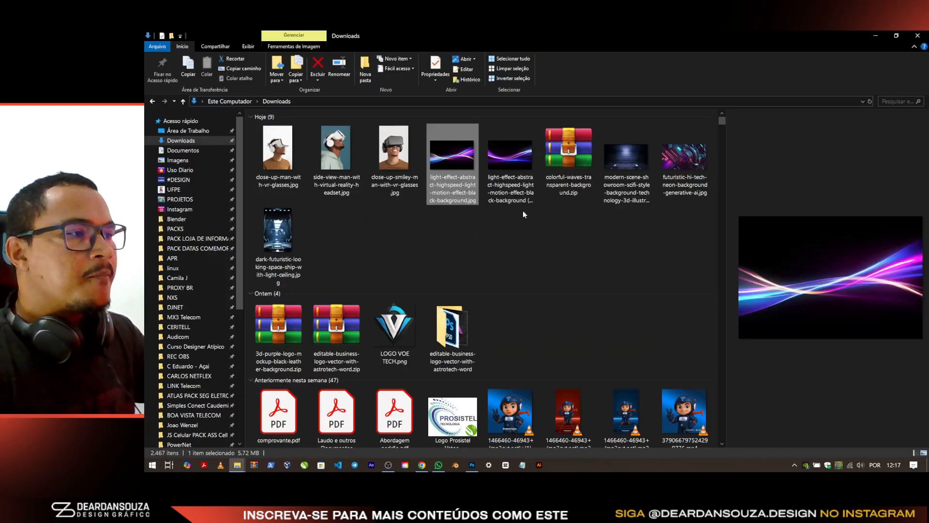
{"action": "left_click", "coordinate": [622, 165]}
{"action": "left_click", "coordinate": [273, 239]}
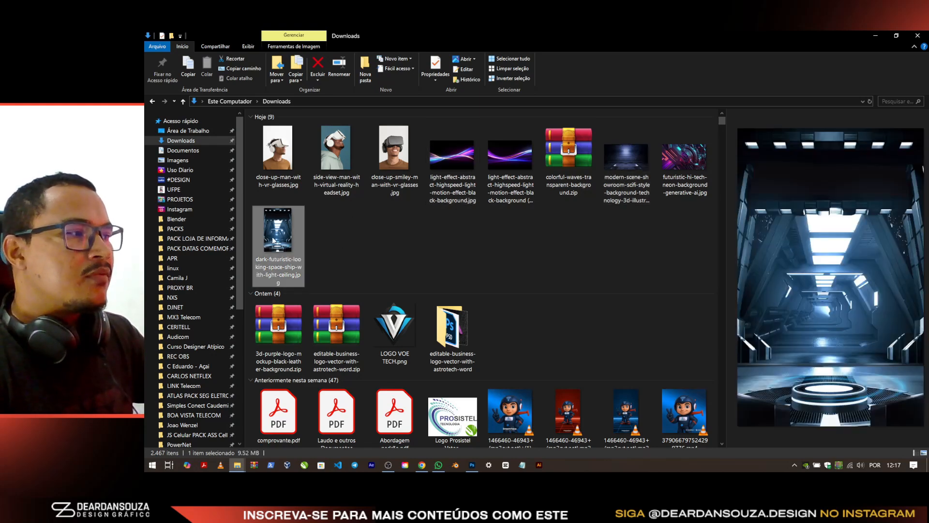
Step: Place the spaceship image behind the light effect, scale it to about 18% to cover the flyer and set its opacity to 52%
{"action": "left_click_drag", "start_coordinate": [285, 242], "coordinate": [435, 348]}
{"action": "left_click_drag", "start_coordinate": [499, 299], "coordinate": [500, 295]}
{"action": "left_click_drag", "start_coordinate": [519, 238], "coordinate": [542, 236]}
{"action": "left_click_drag", "start_coordinate": [474, 236], "coordinate": [474, 251]}
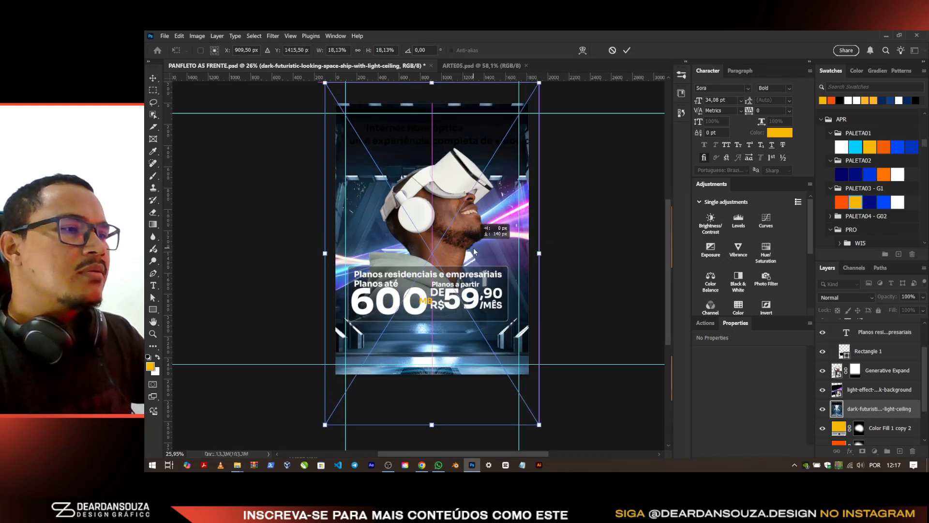
{"action": "left_click", "coordinate": [625, 52]}
{"action": "left_click_drag", "start_coordinate": [873, 297], "coordinate": [866, 297]}
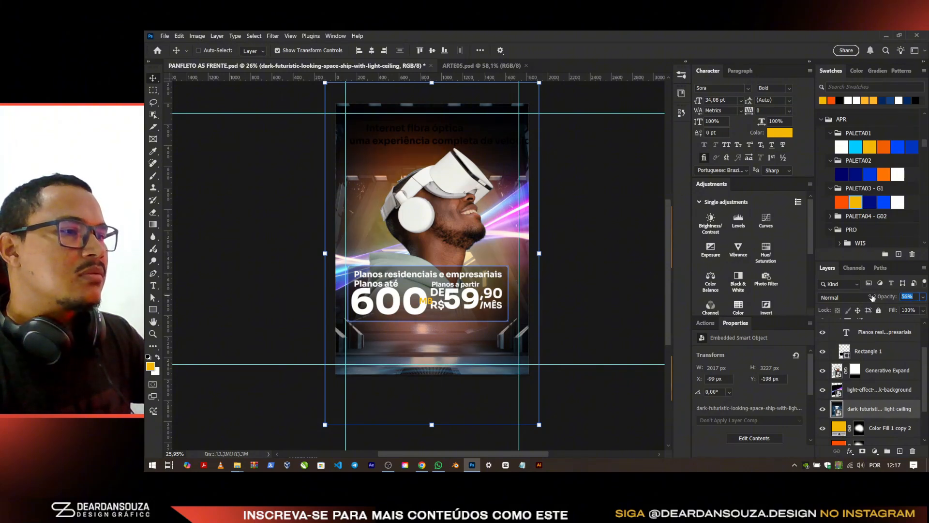
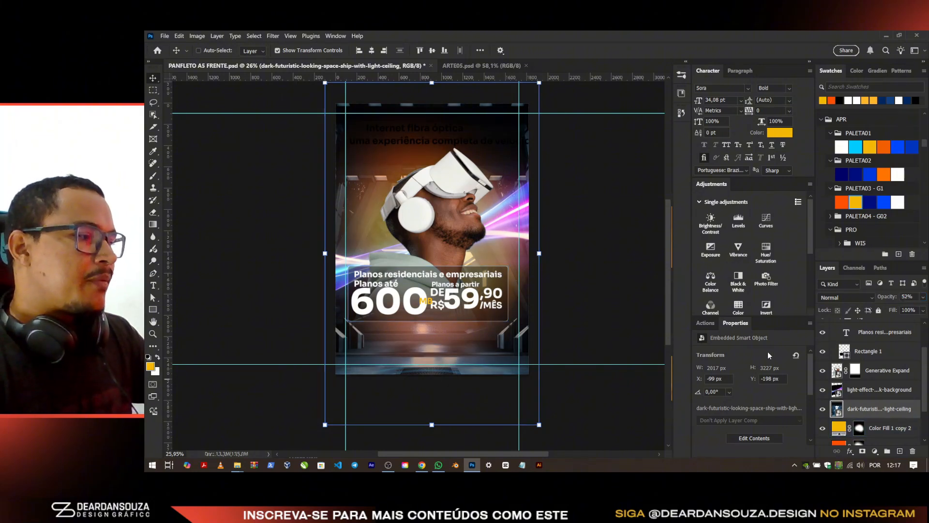
Step: Add an orange solid colour fill above the spaceship image in Color blend mode and compare the flyer with and without it
{"action": "left_click", "coordinate": [874, 451]}
{"action": "left_click", "coordinate": [879, 289]}
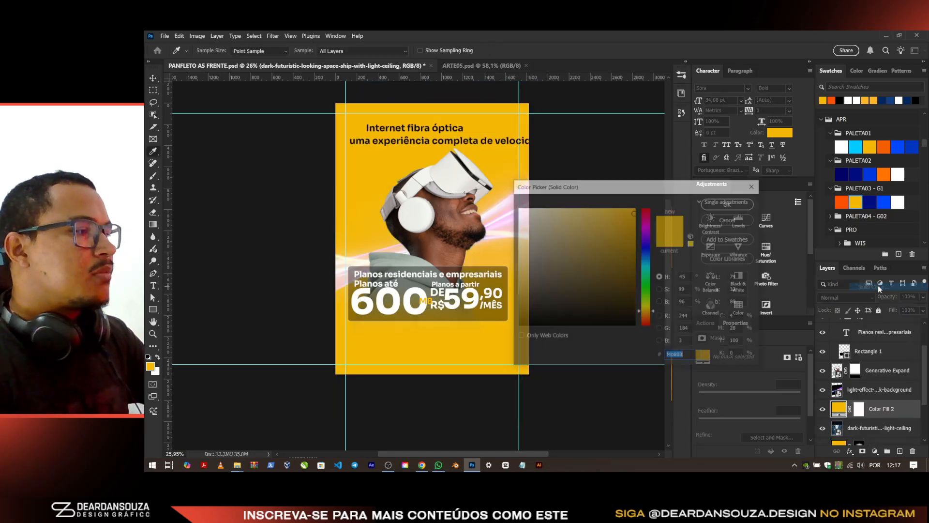
{"action": "left_click", "coordinate": [842, 200]}
{"action": "key", "text": "Return"}
{"action": "left_click", "coordinate": [858, 298]}
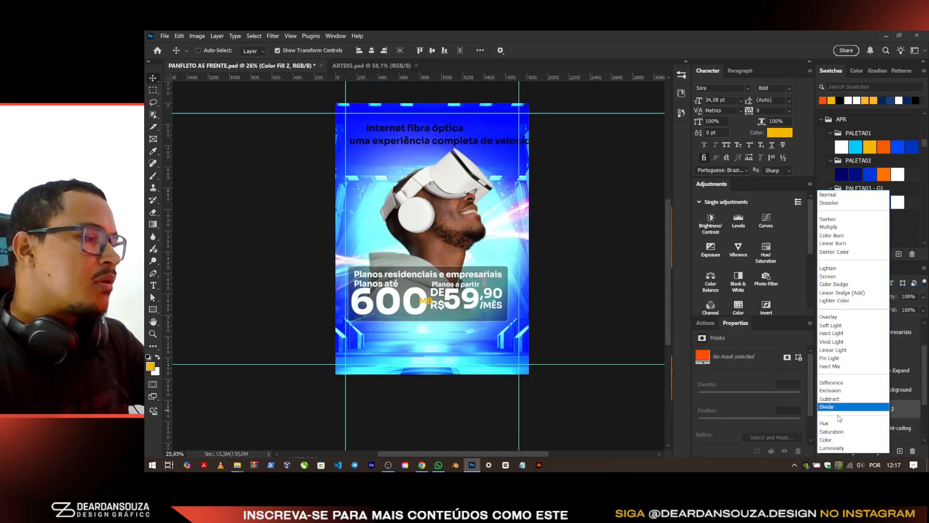
{"action": "left_click", "coordinate": [852, 440]}
{"action": "left_click", "coordinate": [822, 409]}
{"action": "left_click", "coordinate": [822, 409]}
{"action": "left_click", "coordinate": [822, 408]}
{"action": "left_click", "coordinate": [822, 408]}
Step: Shift the spaceship image slightly upward behind the man and save the flyer
{"action": "left_click", "coordinate": [888, 427]}
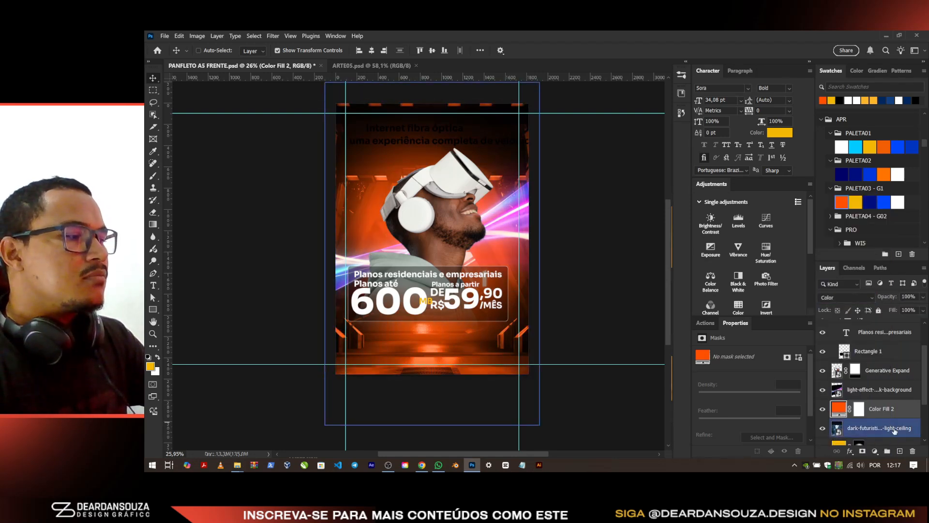
{"action": "mouse_move", "coordinate": [478, 304]}
{"action": "left_mouse_down"}
{"action": "mouse_move", "coordinate": [481, 267]}
{"action": "mouse_move", "coordinate": [480, 310]}
{"action": "mouse_move", "coordinate": [481, 291]}
{"action": "left_mouse_up"}
{"action": "key", "text": "ctrl+s"}
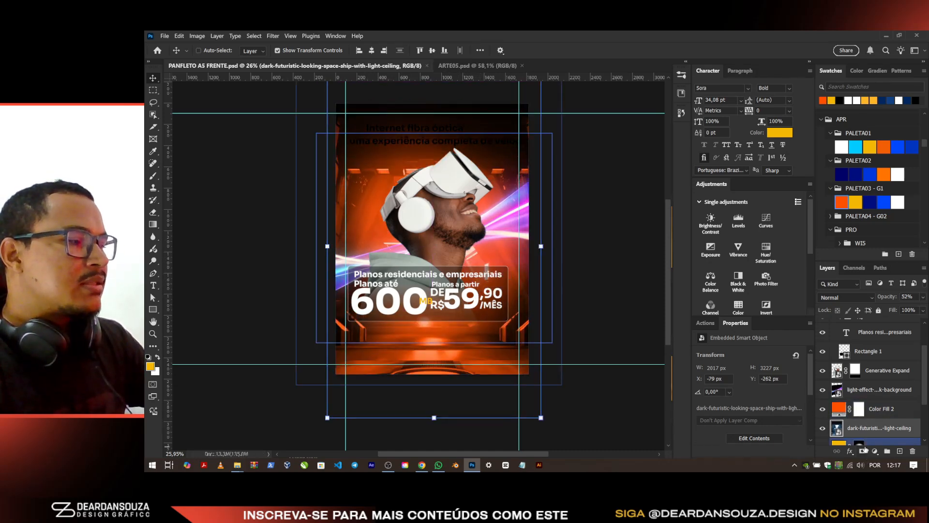
Step: Clip "Color Fill 2" to the spaceship image and fade the image's lower part with a layer mask painted black
{"action": "left_click", "coordinate": [862, 451]}
{"action": "left_click", "coordinate": [877, 418], "text": "alt"}
{"action": "left_click", "coordinate": [855, 428]}
{"action": "key", "text": "b"}
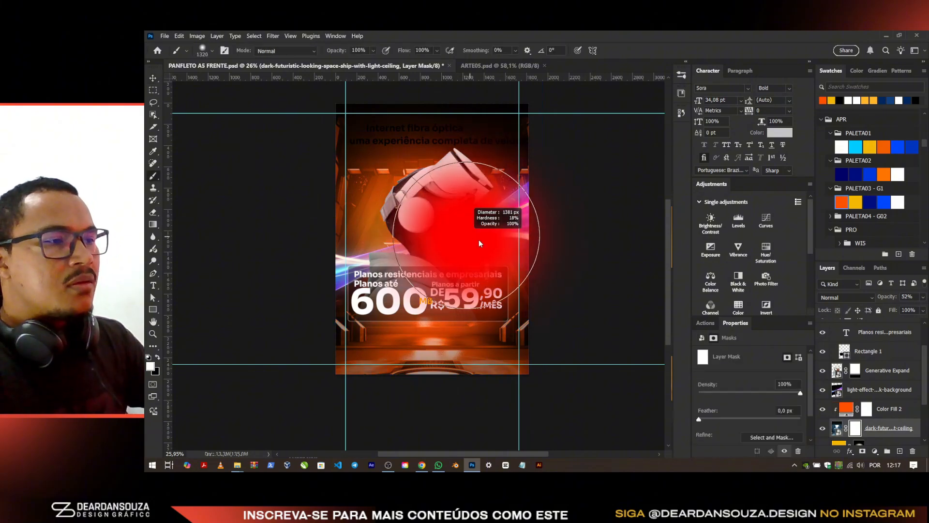
{"action": "key", "text": "x"}
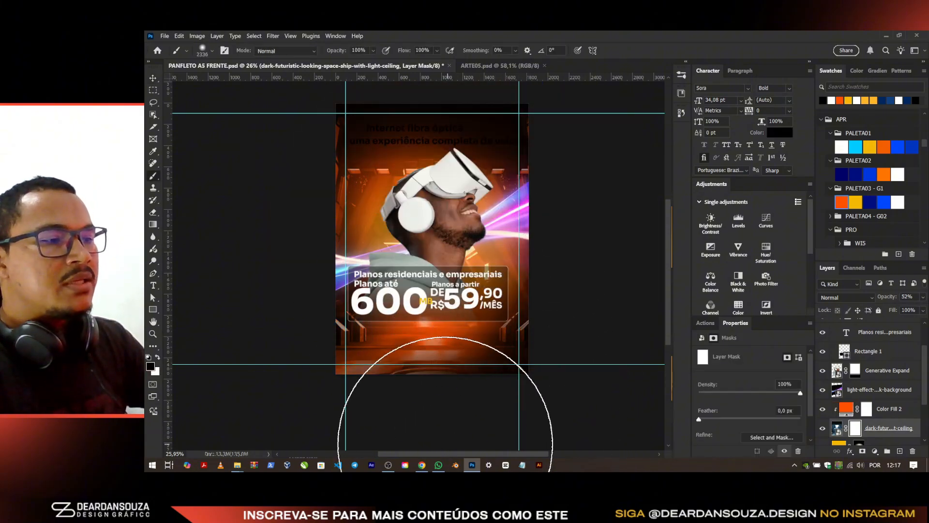
{"action": "mouse_move", "coordinate": [427, 440]}
{"action": "left_mouse_down"}
{"action": "mouse_move", "coordinate": [508, 404]}
{"action": "mouse_move", "coordinate": [405, 415]}
{"action": "left_mouse_up"}
{"action": "key", "text": "c"}
Step: Paint black on the "Color Fill 1 copy" mask to hide the orange glow at the flyer's lower end
{"action": "scroll", "coordinate": [871, 409], "scroll_direction": "down", "scroll_amount": 3}
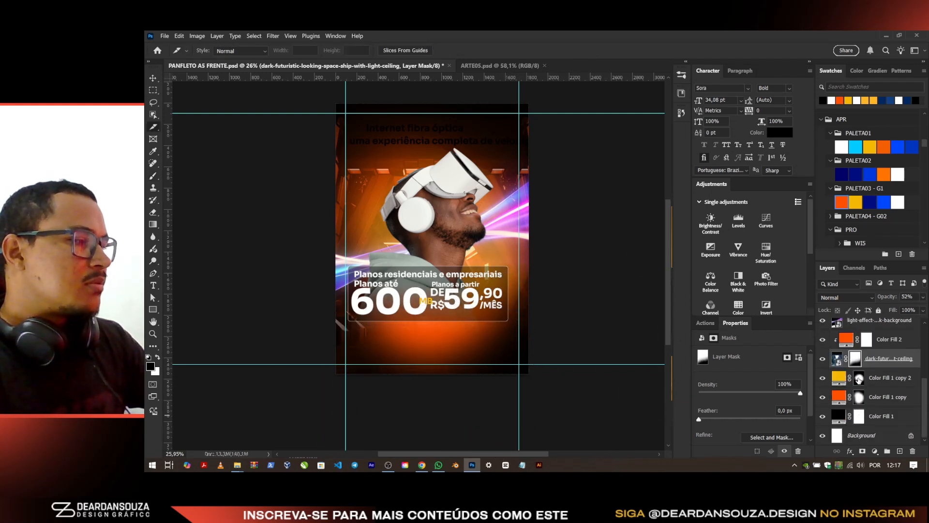
{"action": "left_click", "coordinate": [859, 396]}
{"action": "key", "text": "b"}
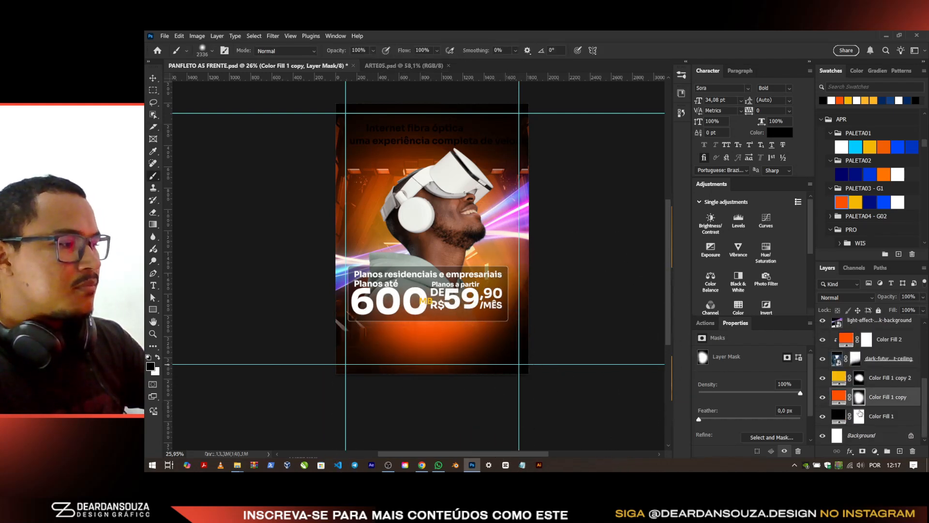
{"action": "mouse_move", "coordinate": [519, 394]}
{"action": "left_mouse_down"}
{"action": "mouse_move", "coordinate": [460, 415]}
{"action": "mouse_move", "coordinate": [425, 415]}
{"action": "mouse_move", "coordinate": [438, 372]}
{"action": "left_mouse_up"}
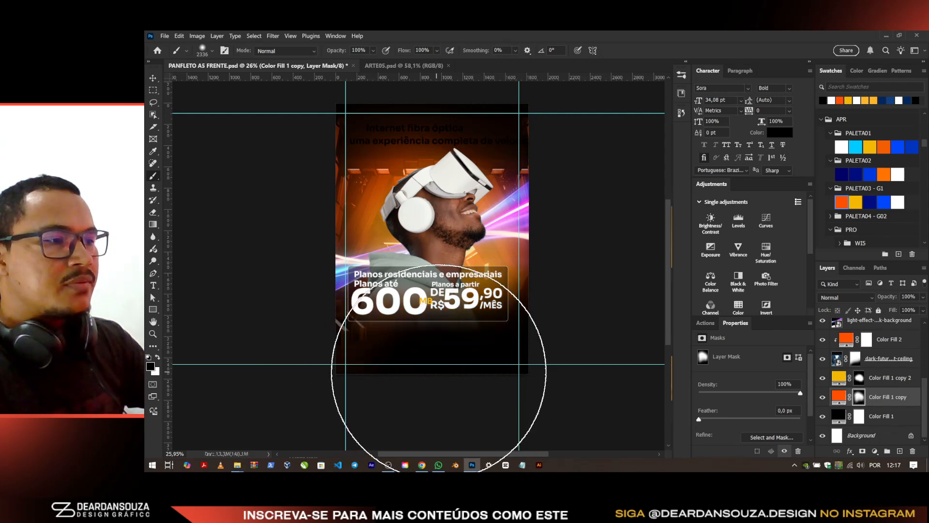
Step: Shrink the brush to about 1771 px and paint white on the orange glow's mask around the flyer's side edges, including the upper-right corner
{"action": "scroll", "coordinate": [477, 227], "scroll_direction": "up", "scroll_amount": 1}
{"action": "left_click_drag", "start_coordinate": [465, 255], "coordinate": [409, 248]}
{"action": "key", "text": "x"}
{"action": "left_click_drag", "start_coordinate": [521, 178], "coordinate": [552, 166]}
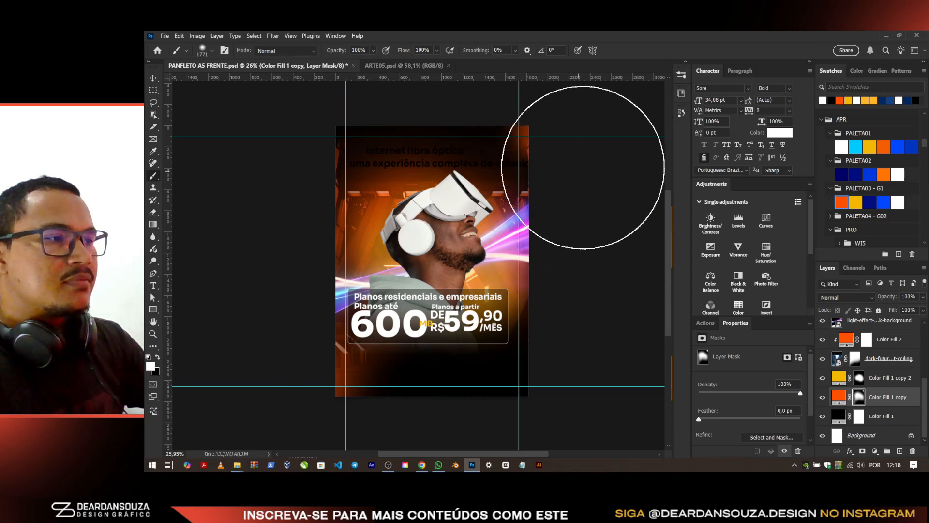
{"action": "left_click", "coordinate": [583, 168]}
Step: Select the "Internet fibra óptica" title text for moving or editing
{"action": "key", "text": "v"}
{"action": "left_click", "coordinate": [425, 150], "text": "ctrl"}
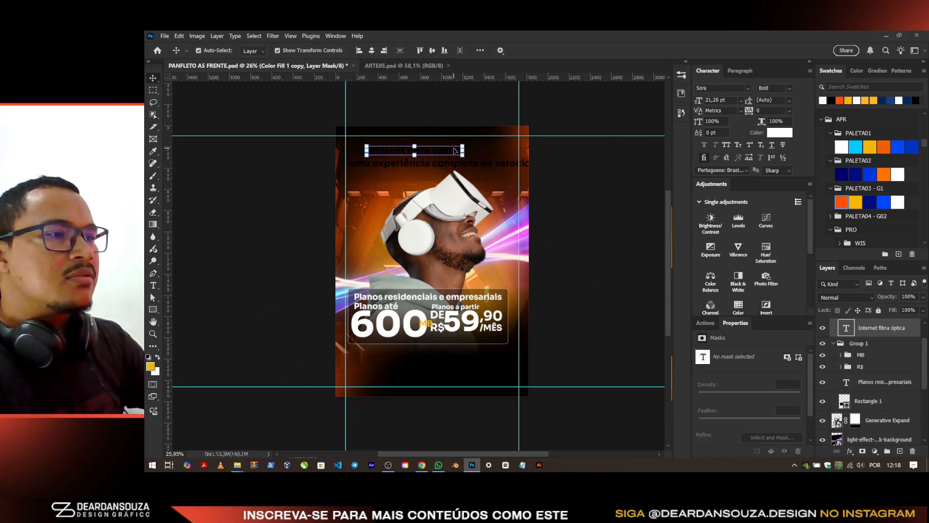
Step: Colour the "Internet fibra óptica" text white and cut the word "Internet" out of it
{"action": "left_click", "coordinate": [897, 175]}
{"action": "key", "text": "ctrl+plus"}
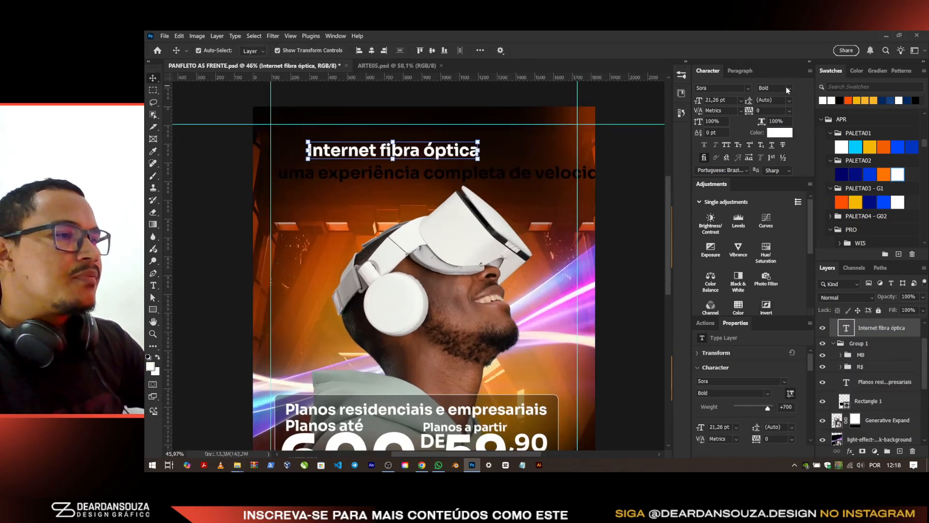
{"action": "double_click", "coordinate": [409, 149]}
{"action": "left_click_drag", "start_coordinate": [380, 149], "coordinate": [277, 136]}
{"action": "key", "text": "ctrl+c"}
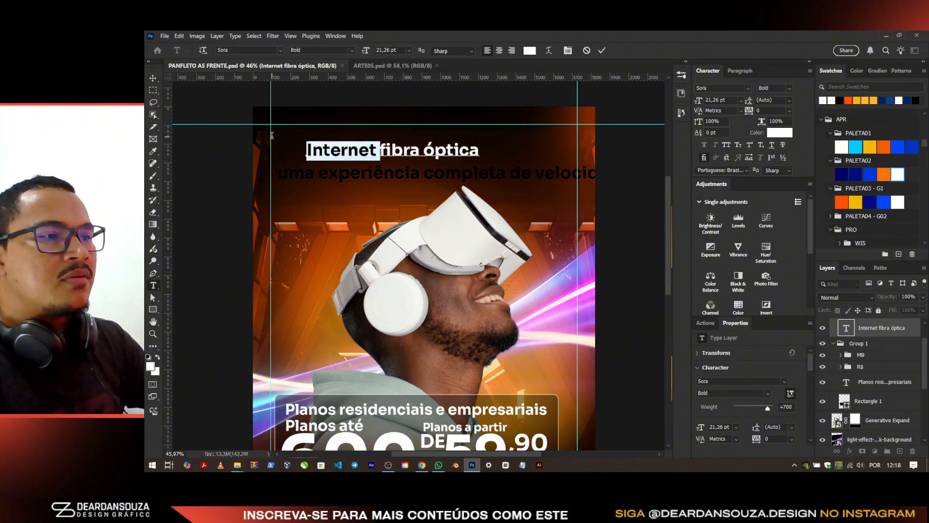
{"action": "key", "text": "ctrl+Return"}
Step: Set "fibra óptica" in all caps and enlarge it to about 56.79 pt across the upper part of the flyer
{"action": "left_click_drag", "start_coordinate": [407, 150], "coordinate": [628, 167]}
{"action": "key", "text": "Return"}
{"action": "left_click_drag", "start_coordinate": [511, 167], "coordinate": [491, 184]}
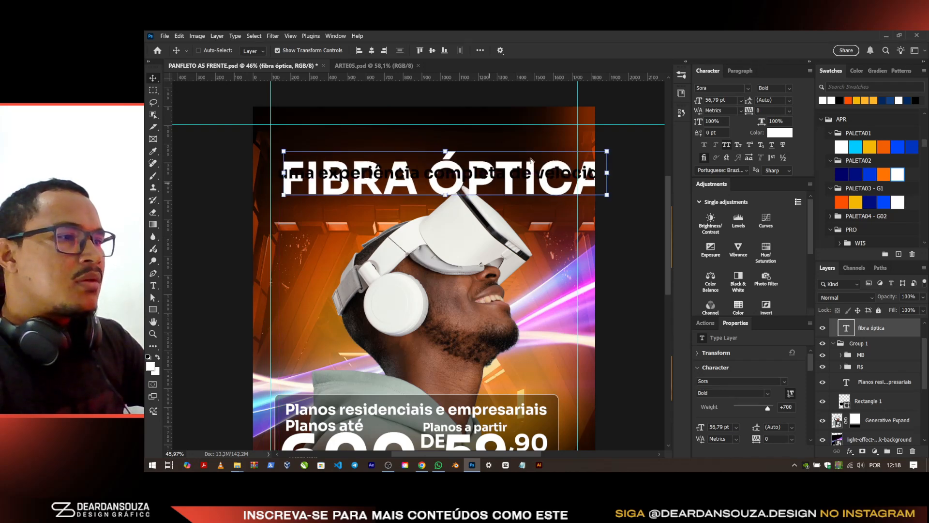
Step: Set the FIBRA ÓPTICA title in Anton Regular and scale it to about 75.76 pt between the vertical guides
{"action": "left_click", "coordinate": [748, 89]}
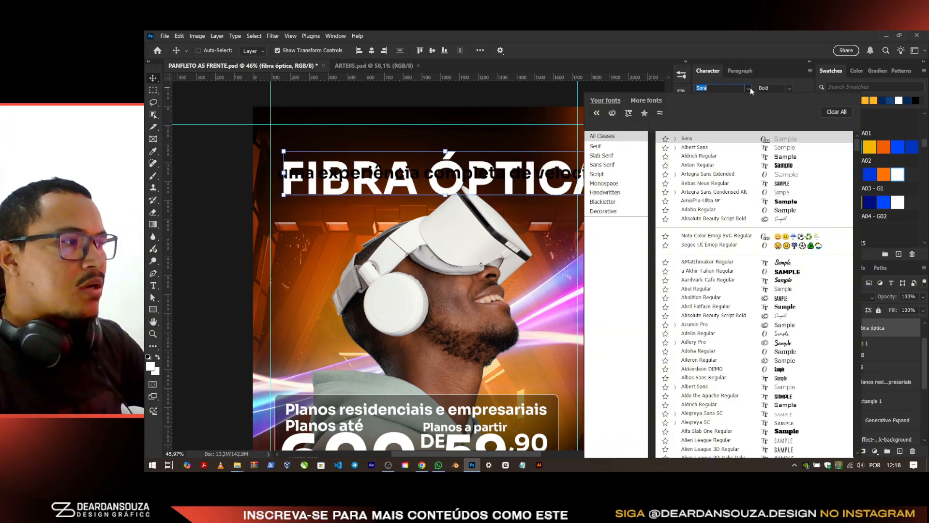
{"action": "left_click", "coordinate": [760, 166]}
{"action": "key", "text": "ctrl+t"}
{"action": "left_click_drag", "start_coordinate": [499, 176], "coordinate": [593, 180]}
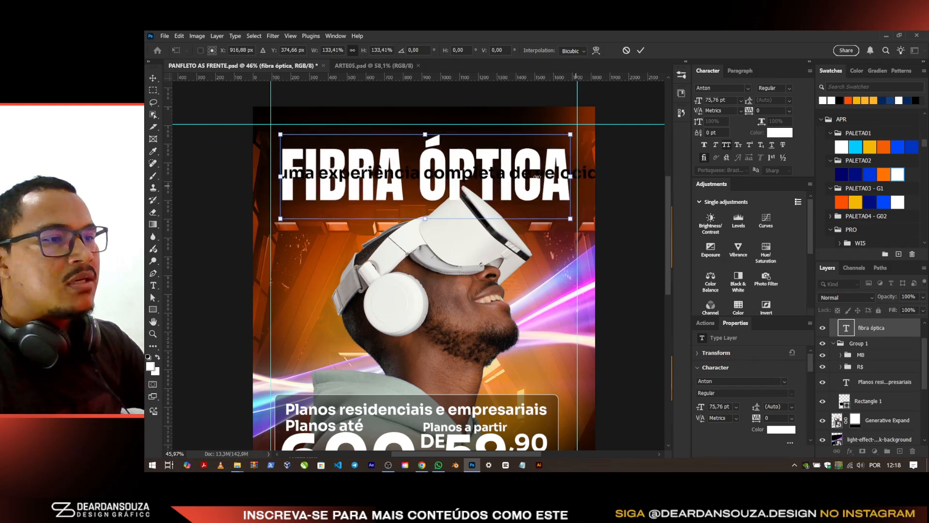
{"action": "left_click_drag", "start_coordinate": [508, 208], "coordinate": [503, 209]}
Step: Duplicate the "uma experiência completa" line above the title and replace the copy's text with "Internet"
{"action": "left_click", "coordinate": [583, 173], "text": "ctrl"}
{"action": "left_click_drag", "start_coordinate": [468, 156], "coordinate": [447, 135]}
{"action": "double_click", "coordinate": [334, 154]}
{"action": "left_click", "coordinate": [334, 154]}
{"action": "key", "text": "ctrl+a"}
{"action": "key", "text": "ctrl+v"}
{"action": "key", "text": "ctrl+Return"}
{"action": "key", "text": "v"}
Step: Enlarge "Internet" to about 32.25 pt and place it just above the start of FIBRA ÓPTICA
{"action": "scroll", "coordinate": [345, 163], "scroll_direction": "up", "scroll_amount": 3}
{"action": "left_click_drag", "start_coordinate": [330, 151], "coordinate": [362, 143]}
{"action": "left_click", "coordinate": [640, 50]}
{"action": "scroll", "coordinate": [440, 179], "scroll_direction": "down", "scroll_amount": 2}
{"action": "mouse_move", "coordinate": [406, 217]}
{"action": "left_mouse_down"}
{"action": "mouse_move", "coordinate": [473, 203]}
{"action": "mouse_move", "coordinate": [408, 222]}
{"action": "left_mouse_up"}
Step: Make the "uma experiência completa" line white and place it just below the FIBRA ÓPTICA title
{"action": "left_click", "coordinate": [390, 237], "text": "ctrl"}
{"action": "scroll", "coordinate": [390, 237], "scroll_direction": "down", "scroll_amount": 2}
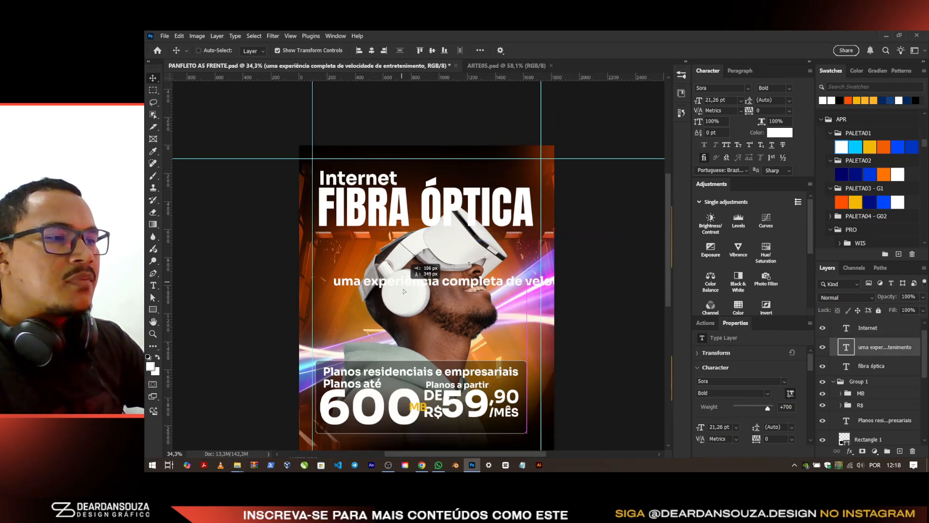
{"action": "scroll", "coordinate": [364, 247], "scroll_direction": "up", "scroll_amount": 2}
Step: Reposition the man with the VR headset below the title, scale him to about 1468 × 2024 px, and save
{"action": "left_click", "coordinate": [451, 284], "text": "ctrl"}
{"action": "scroll", "coordinate": [426, 264], "scroll_direction": "down", "scroll_amount": 3}
{"action": "left_click_drag", "start_coordinate": [486, 307], "coordinate": [491, 353]}
{"action": "scroll", "coordinate": [452, 294], "scroll_direction": "down", "scroll_amount": 2}
{"action": "left_click_drag", "start_coordinate": [450, 305], "coordinate": [468, 288]}
{"action": "left_click_drag", "start_coordinate": [428, 431], "coordinate": [425, 416]}
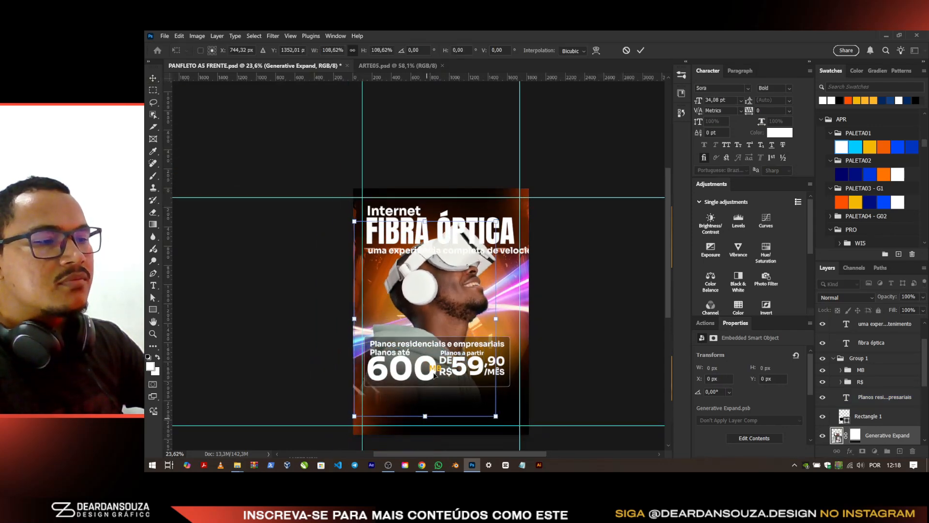
{"action": "left_click", "coordinate": [640, 50]}
{"action": "scroll", "coordinate": [462, 277], "scroll_direction": "up", "scroll_amount": 2}
{"action": "left_click_drag", "start_coordinate": [461, 277], "coordinate": [460, 277]}
{"action": "key", "text": "ctrl+s"}
Step: Scale the man with the VR headset down to about 1336 × 1842 px
{"action": "scroll", "coordinate": [401, 272], "scroll_direction": "down", "scroll_amount": 2}
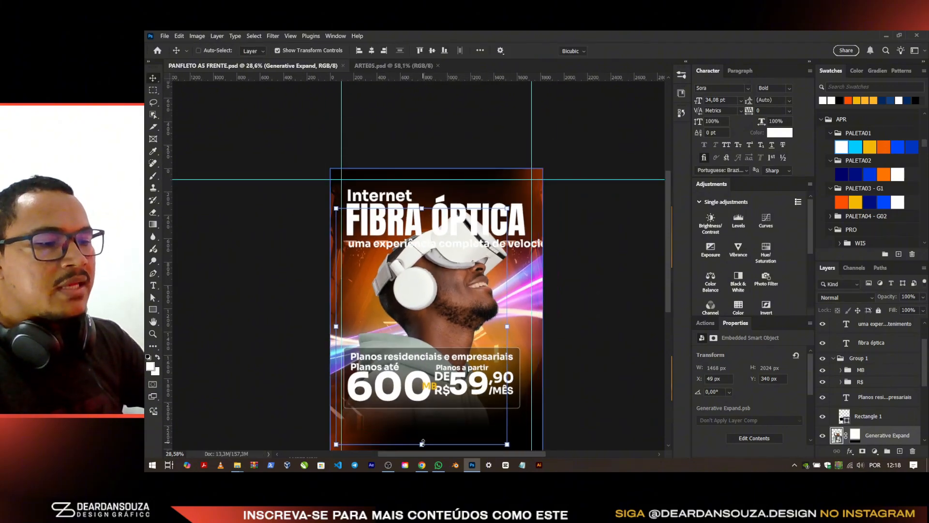
{"action": "left_click_drag", "start_coordinate": [422, 442], "coordinate": [422, 421]}
{"action": "left_click", "coordinate": [640, 51]}
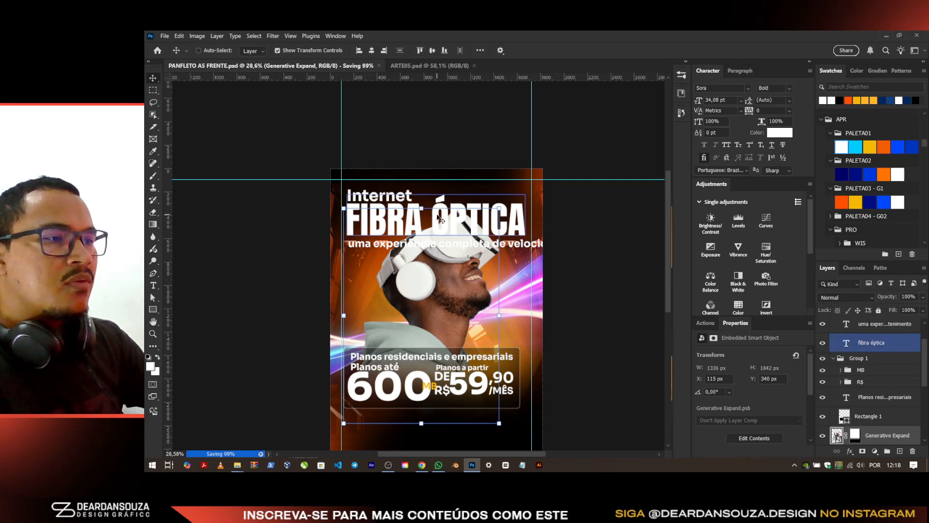
Step: Recolour Color Fill 1 copy 2 bright blue and Color Fill 1 copy and Color Fill 2 dark blue, using PALETA03 - G1
{"action": "scroll", "coordinate": [876, 406], "scroll_direction": "down", "scroll_amount": 3}
{"action": "left_click", "coordinate": [886, 408]}
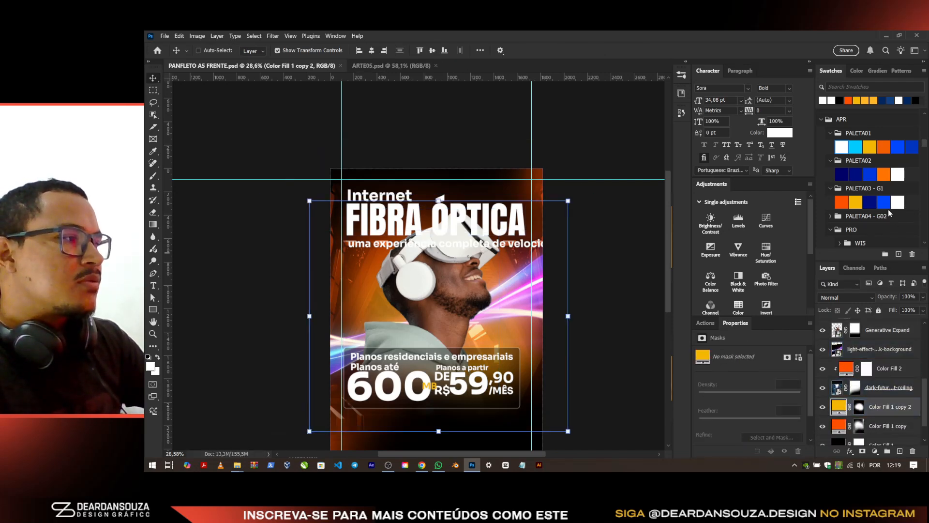
{"action": "left_click", "coordinate": [884, 202]}
{"action": "left_click", "coordinate": [885, 425]}
{"action": "left_click", "coordinate": [870, 202]}
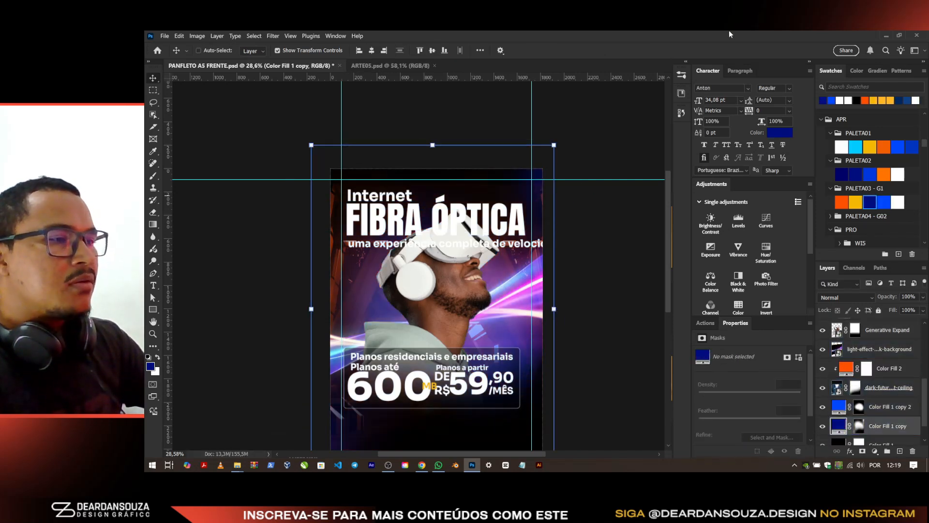
{"action": "left_click", "coordinate": [888, 368]}
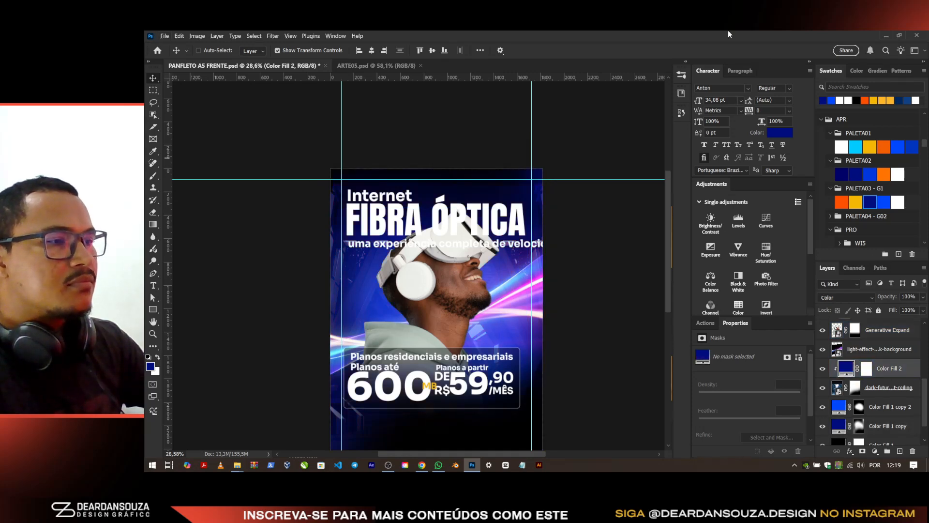
Step: Compare the flyer with and without the light-effect layer and save the document
{"action": "scroll", "coordinate": [441, 262], "scroll_direction": "up", "scroll_amount": 3}
{"action": "left_click", "coordinate": [531, 242], "text": "ctrl"}
{"action": "left_click", "coordinate": [537, 276], "text": "ctrl"}
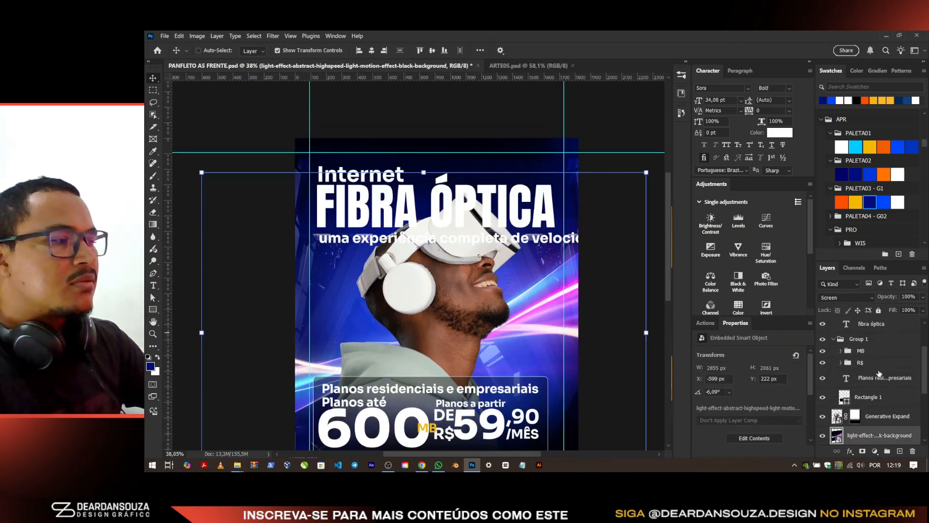
{"action": "scroll", "coordinate": [864, 399], "scroll_direction": "down", "scroll_amount": 2}
{"action": "left_click", "coordinate": [822, 400]}
{"action": "left_click", "coordinate": [823, 400]}
{"action": "left_click", "coordinate": [823, 400]}
{"action": "left_click", "coordinate": [823, 400]}
{"action": "key", "text": "ctrl+s"}
Step: Add a solid colour fill in blue 0048ff clipped to the light-effect layer, with the Color blend mode
{"action": "left_click", "coordinate": [875, 451]}
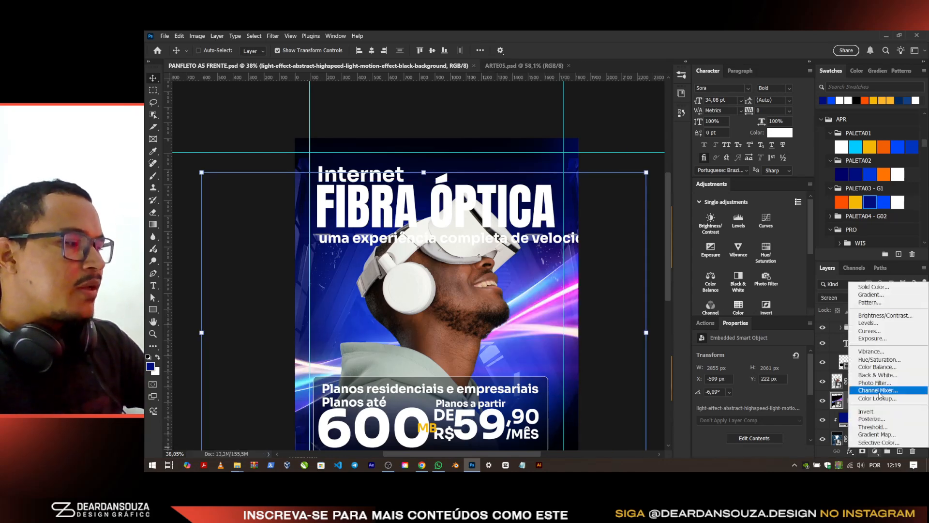
{"action": "left_click", "coordinate": [884, 288]}
{"action": "left_click", "coordinate": [886, 202]}
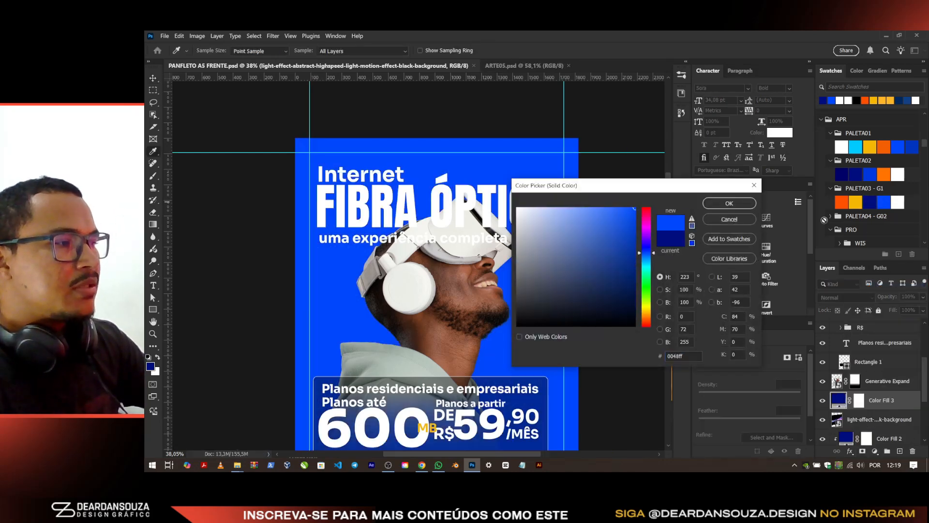
{"action": "left_click", "coordinate": [729, 203]}
{"action": "left_click", "coordinate": [846, 297]}
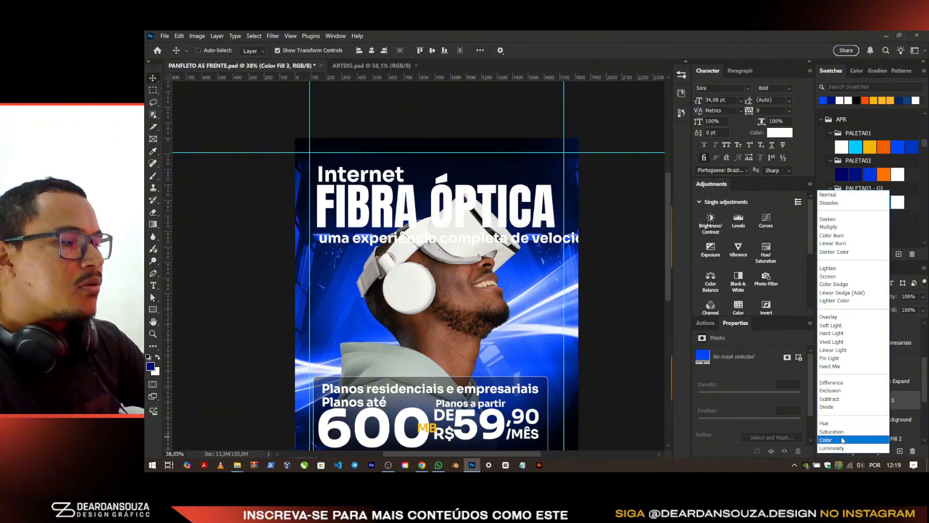
{"action": "left_click", "coordinate": [830, 438]}
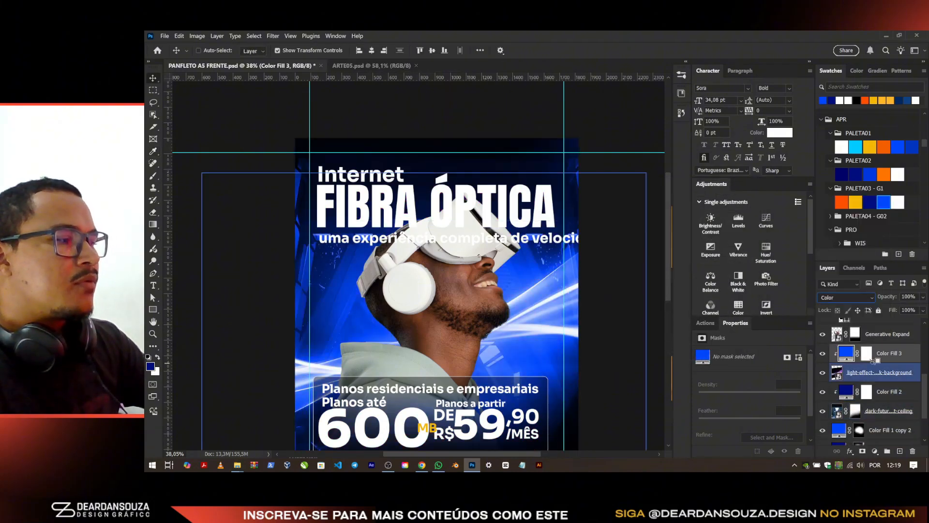
Step: Check the recoloured light effect and blue glow layers by toggling their visibility, and save the document
{"action": "left_click", "coordinate": [871, 373]}
{"action": "left_click", "coordinate": [822, 373]}
{"action": "left_click", "coordinate": [823, 373]}
{"action": "left_click", "coordinate": [894, 394]}
{"action": "left_click", "coordinate": [856, 430]}
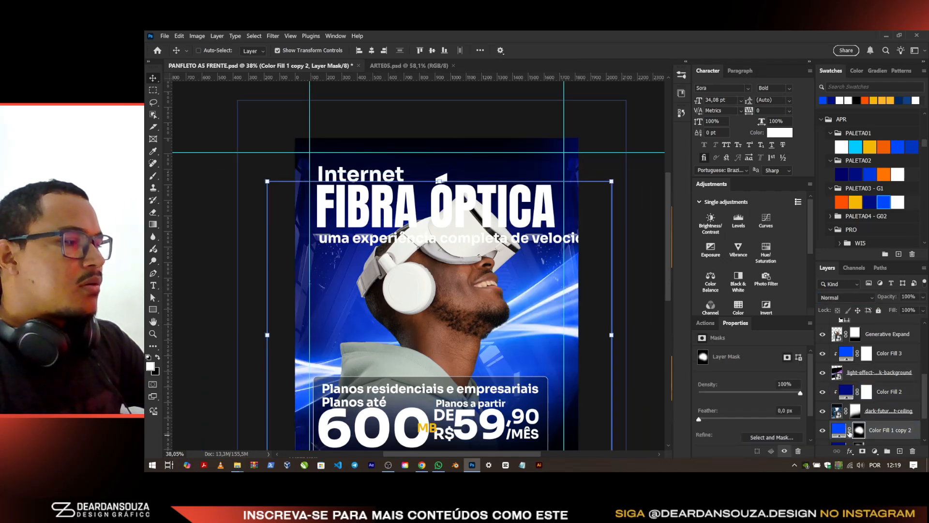
{"action": "left_click", "coordinate": [822, 432]}
{"action": "scroll", "coordinate": [477, 285], "scroll_direction": "down", "scroll_amount": 3}
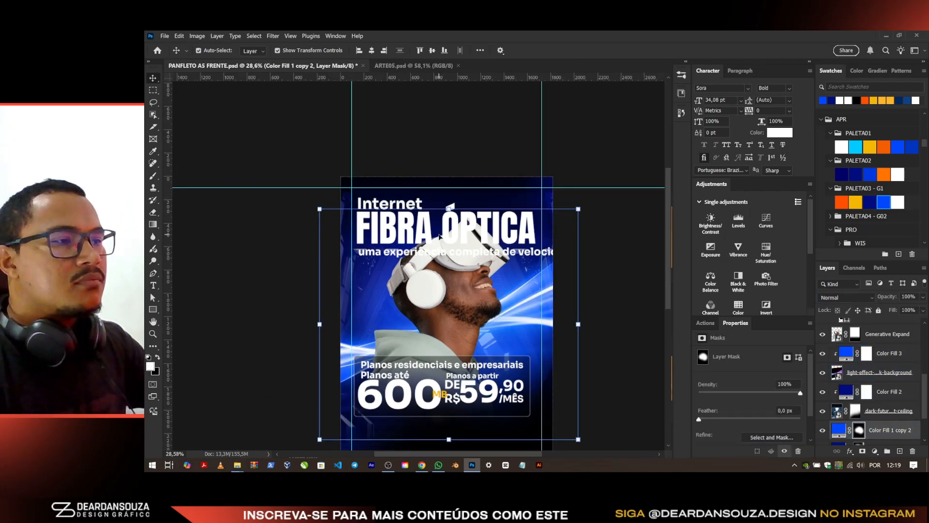
{"action": "key", "text": "ctrl+s"}
Step: Move the man with the VR headset to about X 202 px, Y 490 px and save the document
{"action": "left_click_drag", "start_coordinate": [497, 240], "coordinate": [490, 204]}
{"action": "left_click", "coordinate": [494, 198], "text": "ctrl"}
{"action": "left_click", "coordinate": [485, 232], "text": "ctrl"}
{"action": "left_click", "coordinate": [475, 200], "text": "ctrl"}
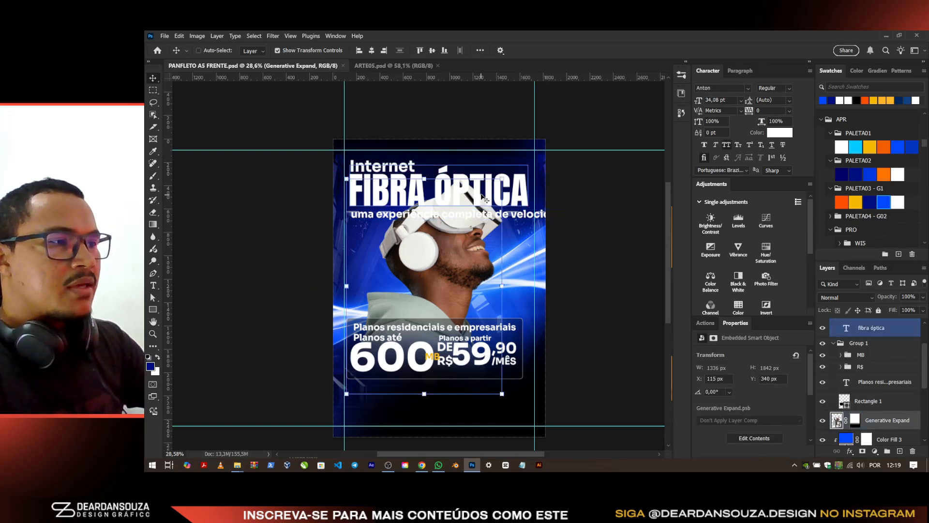
{"action": "left_click", "coordinate": [440, 280], "text": "ctrl"}
{"action": "scroll", "coordinate": [441, 281], "scroll_direction": "down", "scroll_amount": 2}
{"action": "key", "text": "ctrl+s"}
{"action": "scroll", "coordinate": [465, 333], "scroll_direction": "up", "scroll_amount": 1}
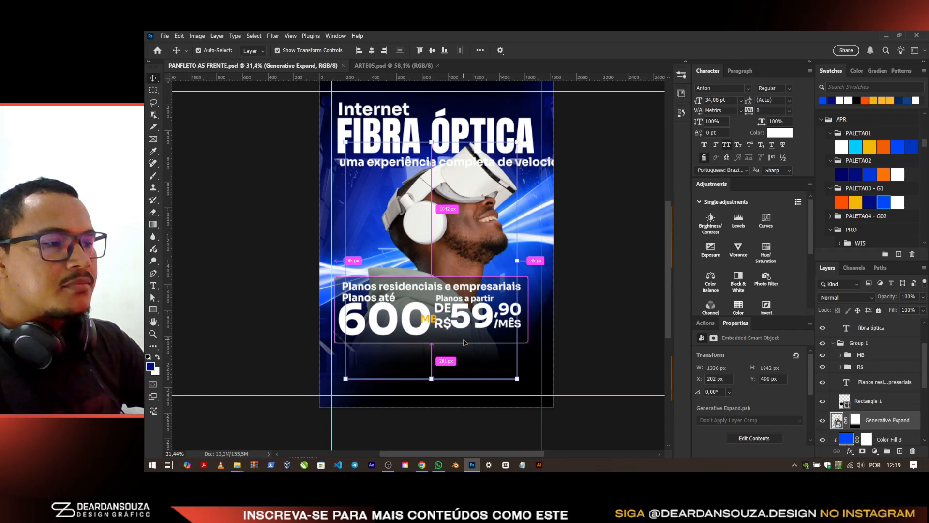
Step: Centre the group with the plans and prices horizontally on the flyer
{"action": "left_click", "coordinate": [503, 336], "text": "ctrl"}
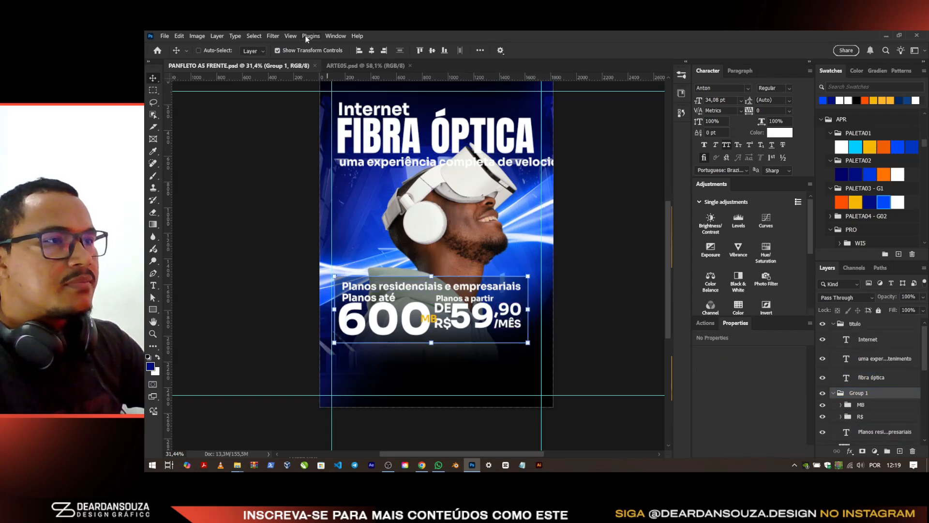
{"action": "scroll", "coordinate": [378, 129], "scroll_direction": "down", "scroll_amount": 1}
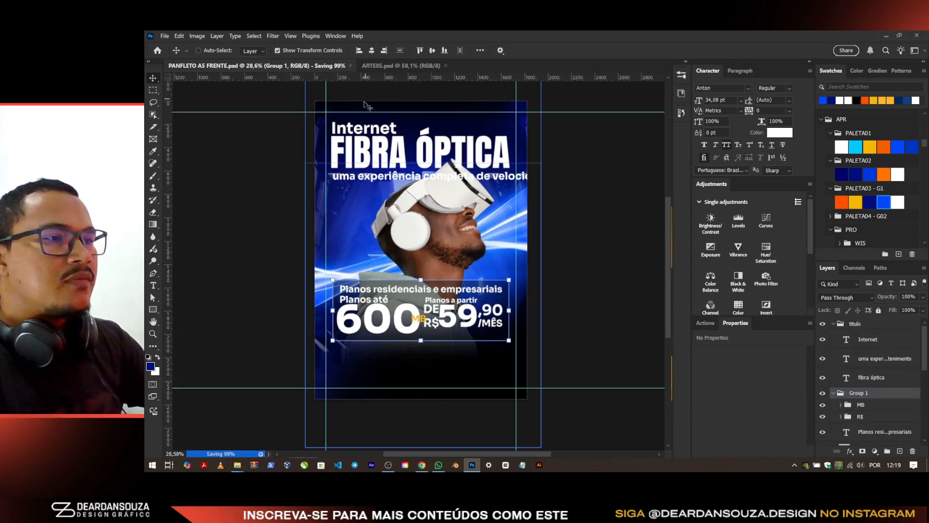
Step: Move the word "Internet" to the horizontal centre above the FIBRA ÓPTICA title
{"action": "left_click", "coordinate": [378, 130], "text": "ctrl"}
{"action": "scroll", "coordinate": [379, 129], "scroll_direction": "up", "scroll_amount": 8}
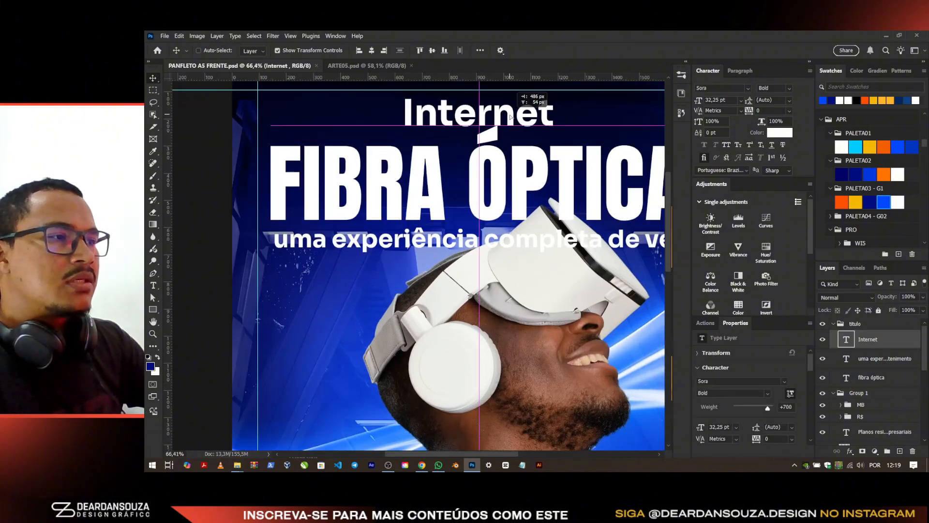
{"action": "scroll", "coordinate": [548, 122], "scroll_direction": "down", "scroll_amount": 3}
{"action": "key", "text": "ctrl+t"}
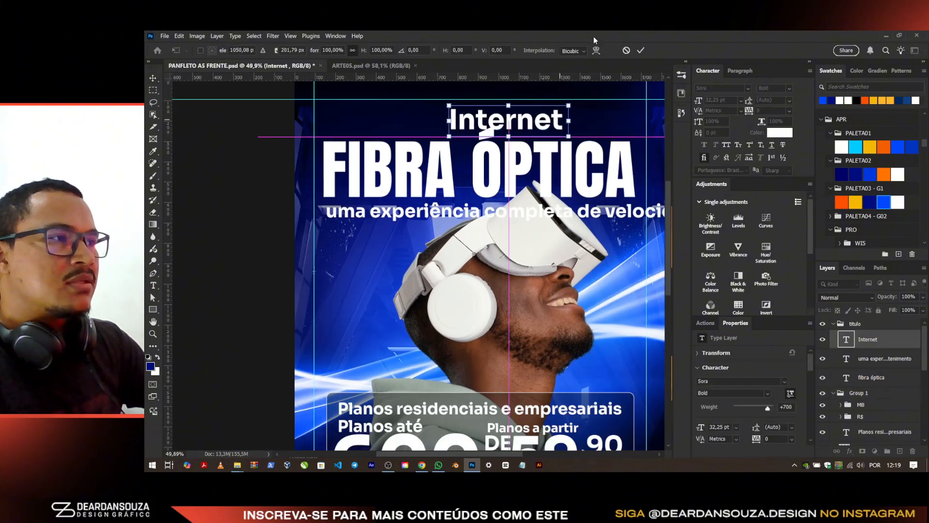
{"action": "left_click", "coordinate": [640, 50]}
Step: Enlarge the word "Internet" to about 46.94 pt
{"action": "scroll", "coordinate": [571, 109], "scroll_direction": "up", "scroll_amount": 5}
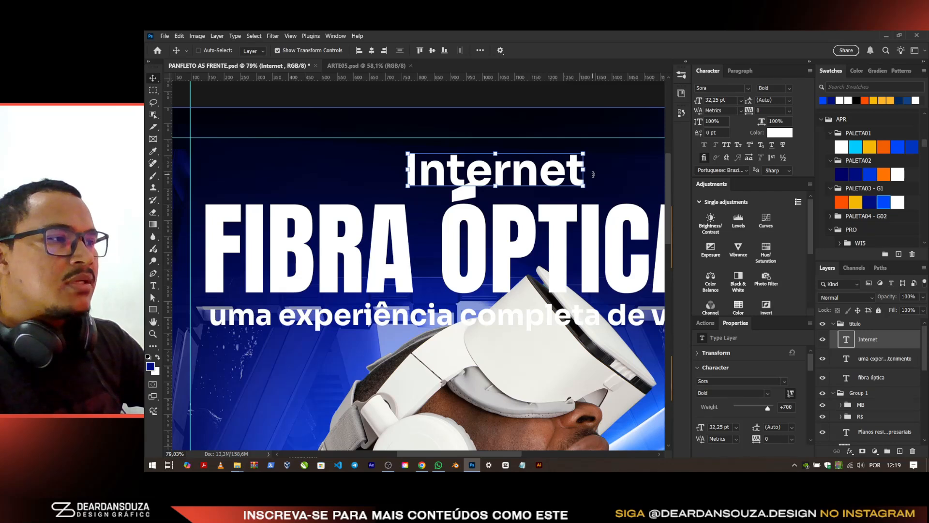
{"action": "key", "text": "ctrl+t"}
{"action": "mouse_move", "coordinate": [594, 174]}
{"action": "left_mouse_down"}
{"action": "mouse_move", "coordinate": [537, 178]}
{"action": "mouse_move", "coordinate": [566, 179]}
{"action": "mouse_move", "coordinate": [593, 155]}
{"action": "left_mouse_up"}
{"action": "left_click", "coordinate": [641, 51]}
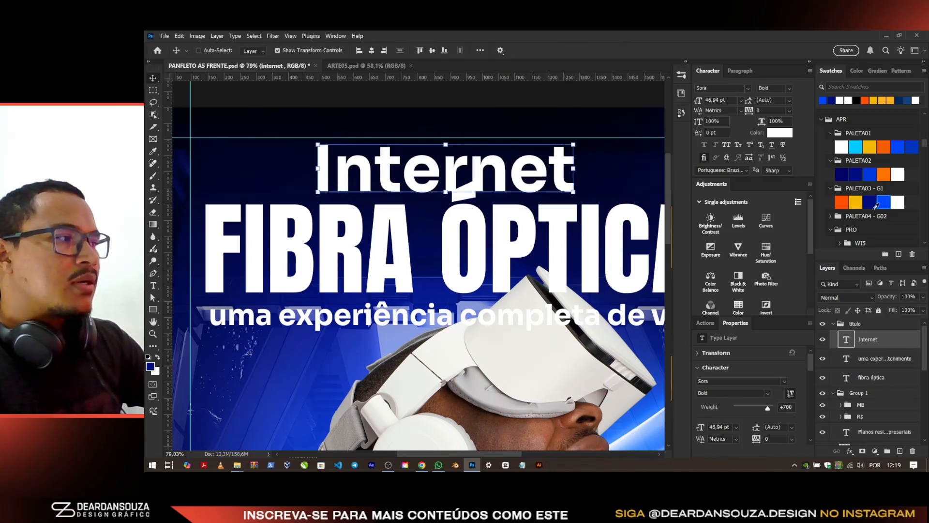
Step: Colour "Internet" with the yellow swatch of PALETA03 - G1 and centre it over the FIBRA ÓPTICA title
{"action": "key", "text": "alt+BackSpace"}
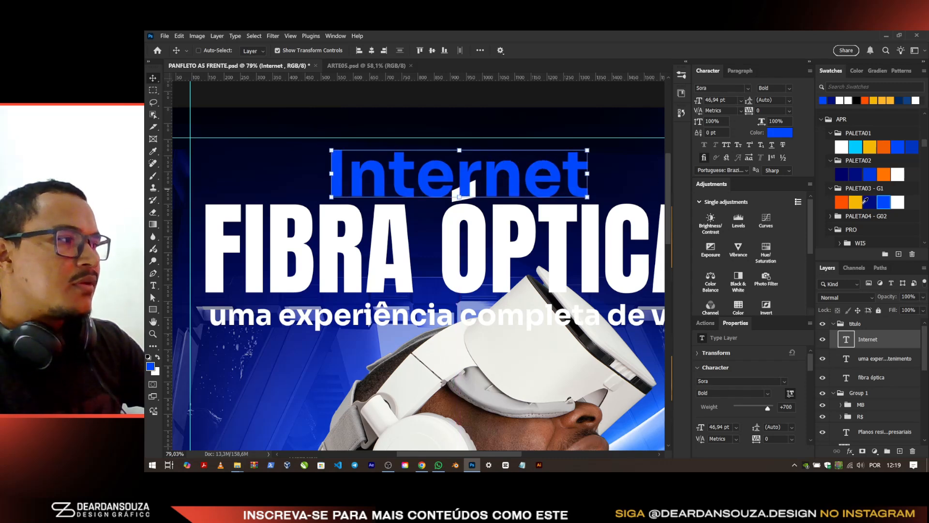
{"action": "left_click", "coordinate": [856, 199]}
{"action": "key", "text": "alt+BackSpace"}
{"action": "scroll", "coordinate": [495, 188], "scroll_direction": "down", "scroll_amount": 2}
{"action": "left_click_drag", "start_coordinate": [503, 182], "coordinate": [508, 182]}
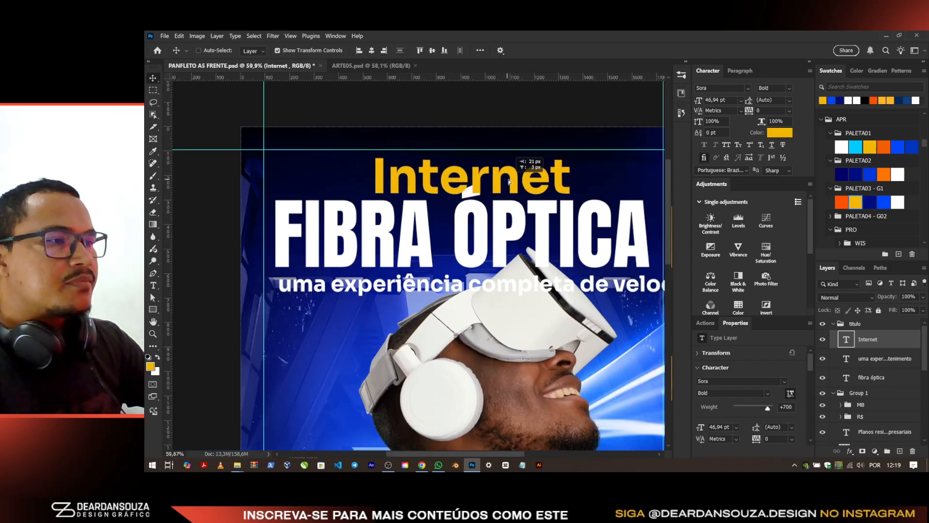
Step: Set the font size of the "uma experiência completa" line below the title to 10 pt
{"action": "scroll", "coordinate": [519, 280], "scroll_direction": "down", "scroll_amount": 4}
{"action": "left_click", "coordinate": [884, 359]}
{"action": "scroll", "coordinate": [335, 334], "scroll_direction": "up", "scroll_amount": 2}
{"action": "scroll", "coordinate": [367, 343], "scroll_direction": "down", "scroll_amount": 1}
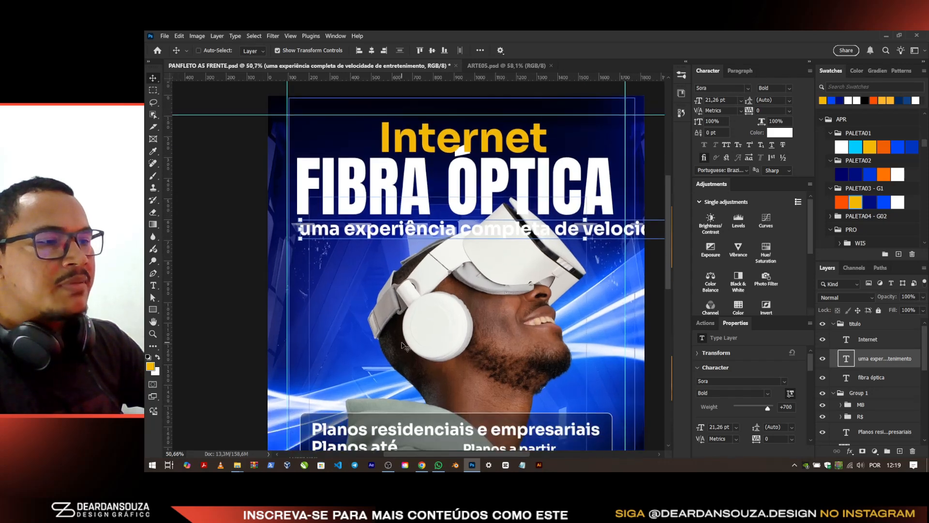
{"action": "scroll", "coordinate": [419, 280], "scroll_direction": "down", "scroll_amount": 2}
{"action": "left_click_drag", "start_coordinate": [393, 238], "coordinate": [404, 244]}
{"action": "left_click", "coordinate": [700, 99]}
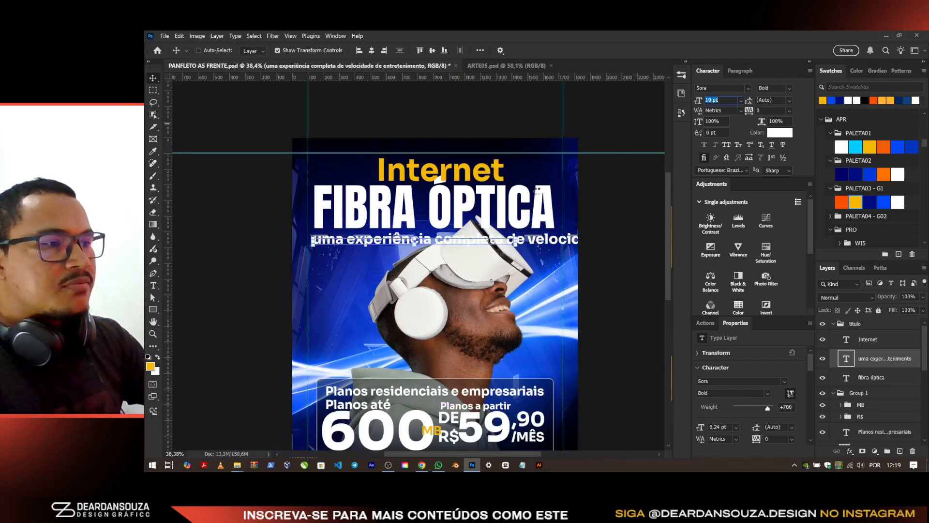
{"action": "type", "text": "10"}
{"action": "key", "text": "Return"}
Step: Change the subtitle to "Viva uma experiência completa de velocidade de entretenimento", breaking the line after "completa"
{"action": "scroll", "coordinate": [377, 241], "scroll_direction": "up", "scroll_amount": 5}
{"action": "double_click", "coordinate": [420, 243]}
{"action": "left_click", "coordinate": [416, 244]}
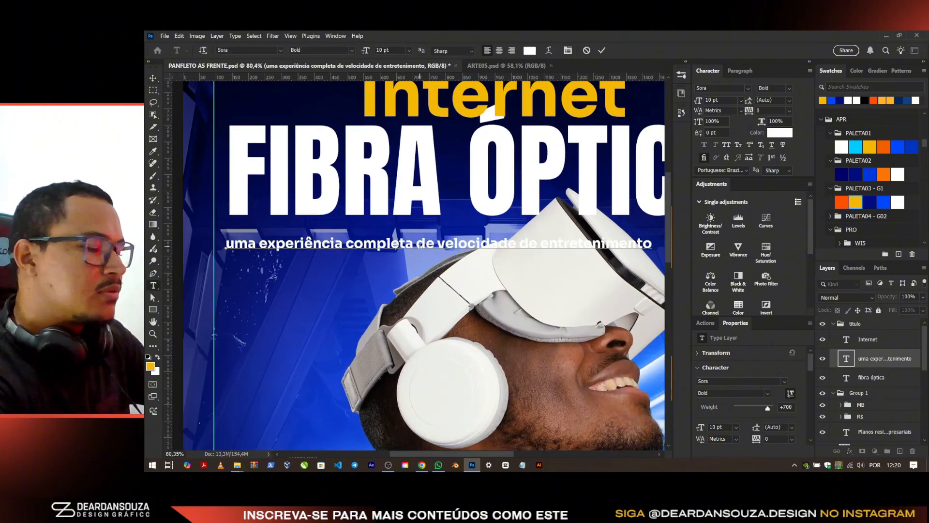
{"action": "key", "text": "Return"}
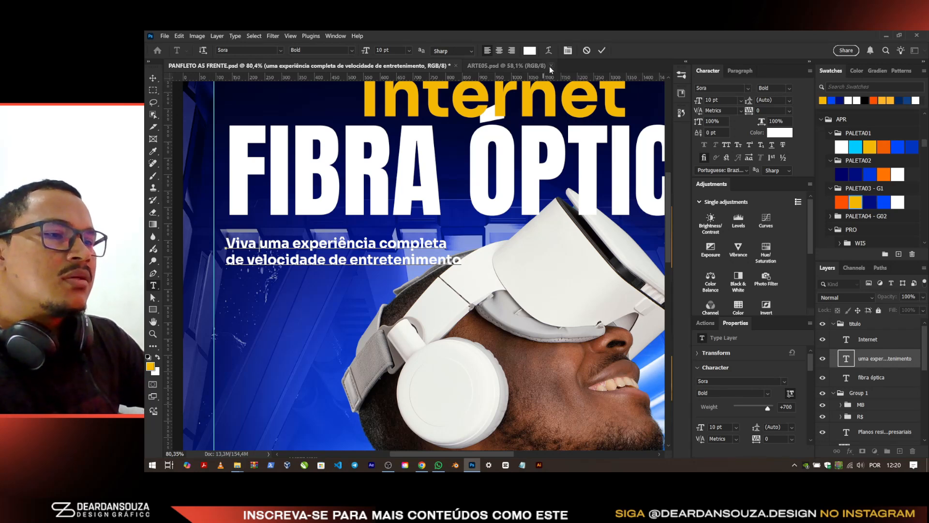
{"action": "key", "text": "ctrl+Return"}
Step: Move the two-line subtitle up, close beneath the word FIBRA
{"action": "key", "text": "v"}
{"action": "scroll", "coordinate": [523, 157], "scroll_direction": "down", "scroll_amount": 1}
{"action": "mouse_move", "coordinate": [411, 232]}
{"action": "left_mouse_down"}
{"action": "mouse_move", "coordinate": [418, 221]}
{"action": "mouse_move", "coordinate": [411, 216]}
{"action": "left_mouse_up"}
{"action": "scroll", "coordinate": [290, 206], "scroll_direction": "down", "scroll_amount": 9}
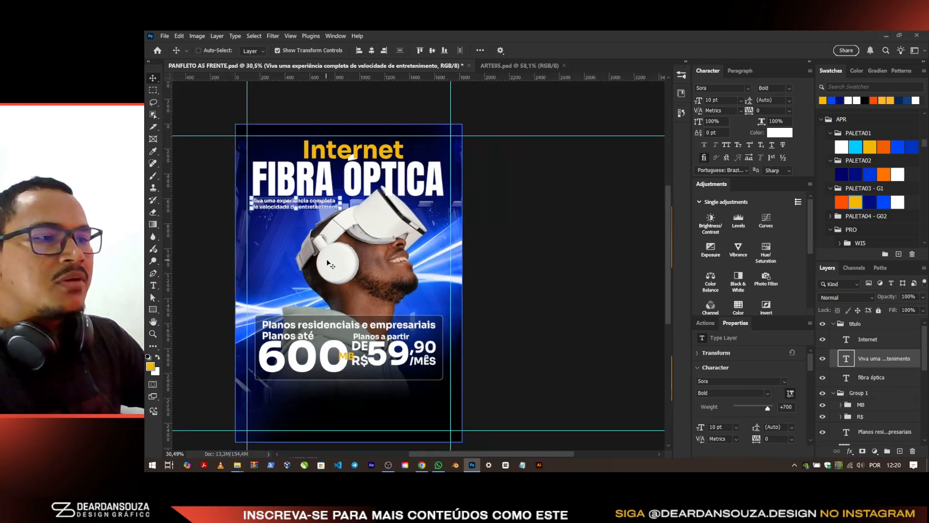
Step: Add a Color Balance adjustment clipped to the man's layer with midtones Cyan–Red −20 and Yellow–Blue +41
{"action": "scroll", "coordinate": [358, 271], "scroll_direction": "up", "scroll_amount": 2}
{"action": "scroll", "coordinate": [375, 283], "scroll_direction": "up", "scroll_amount": 1}
{"action": "left_click", "coordinate": [378, 286], "text": "ctrl"}
{"action": "scroll", "coordinate": [382, 291], "scroll_direction": "down", "scroll_amount": 1}
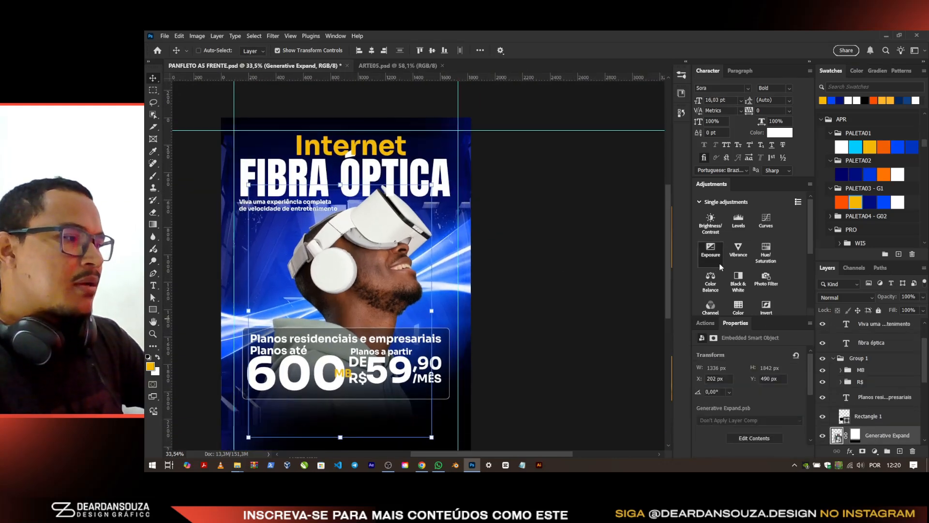
{"action": "left_click", "coordinate": [710, 280]}
{"action": "left_click_drag", "start_coordinate": [738, 409], "coordinate": [752, 409]}
{"action": "left_click_drag", "start_coordinate": [737, 375], "coordinate": [730, 375]}
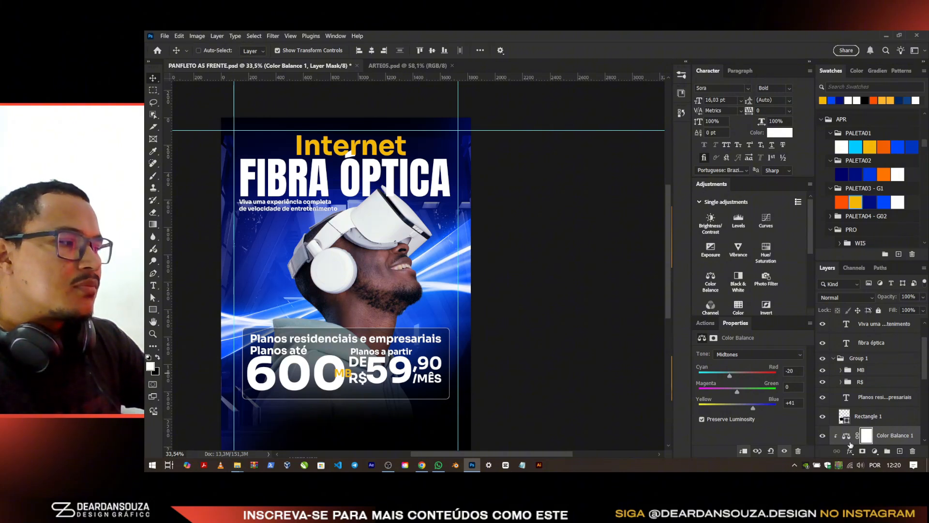
{"action": "scroll", "coordinate": [467, 260], "scroll_direction": "down", "scroll_amount": 1}
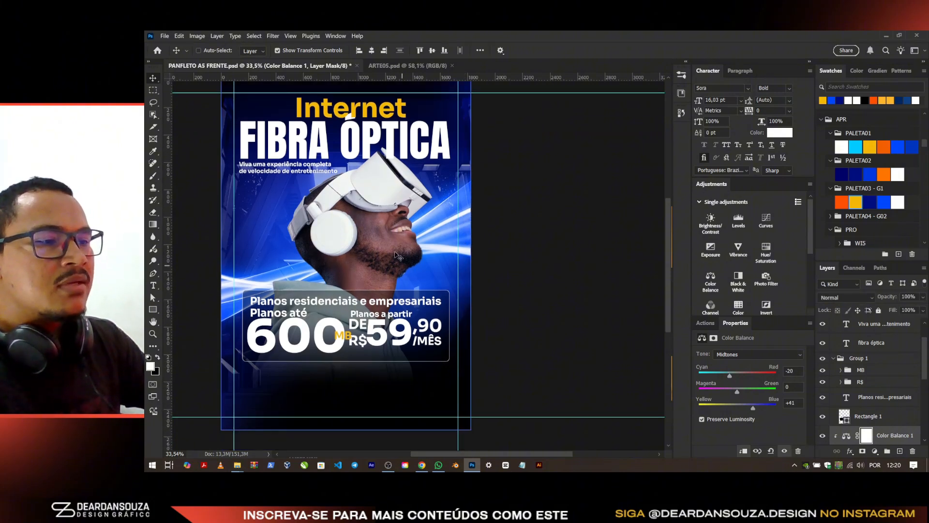
Step: Scale the man's image down slightly to about 97% of its size
{"action": "left_click", "coordinate": [394, 254], "text": "ctrl"}
{"action": "left_click_drag", "start_coordinate": [340, 399], "coordinate": [338, 393]}
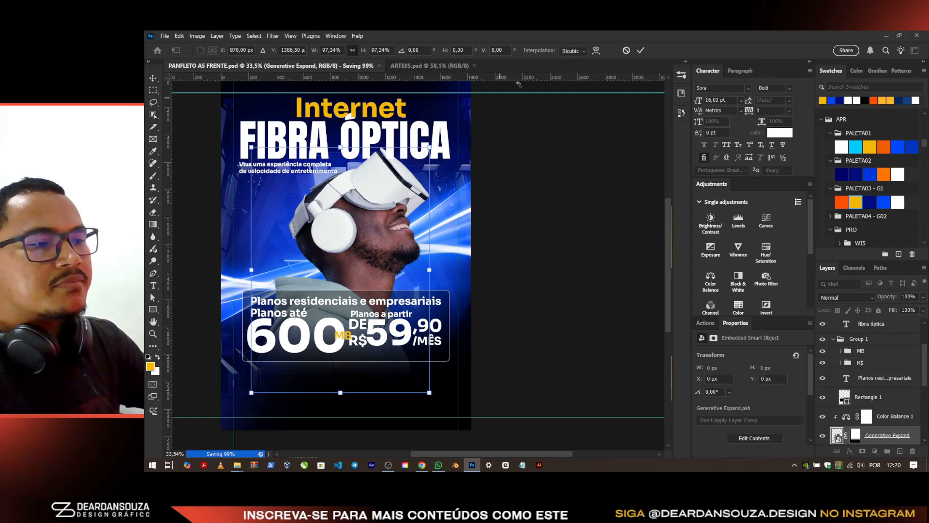
{"action": "left_click", "coordinate": [642, 54]}
Step: Give the plan box rectangle a blue outer glow in Screen mode at 80% opacity, with 10% spread and 83 px size
{"action": "scroll", "coordinate": [464, 326], "scroll_direction": "up", "scroll_amount": 2}
{"action": "left_click", "coordinate": [881, 397]}
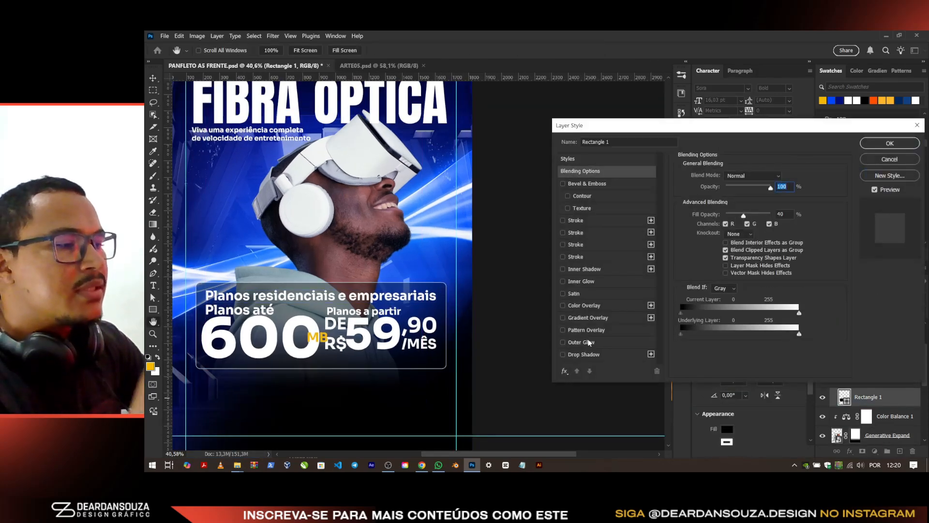
{"action": "left_click", "coordinate": [579, 341]}
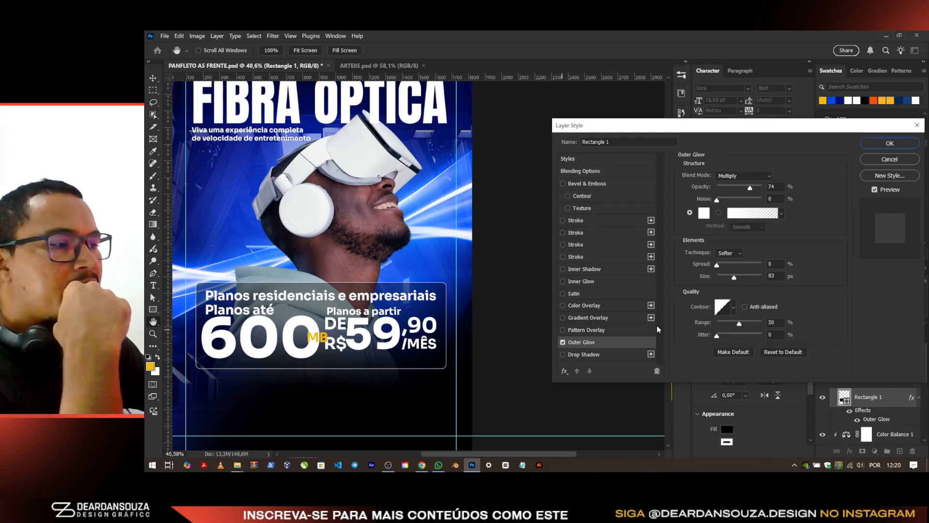
{"action": "left_click", "coordinate": [704, 212]}
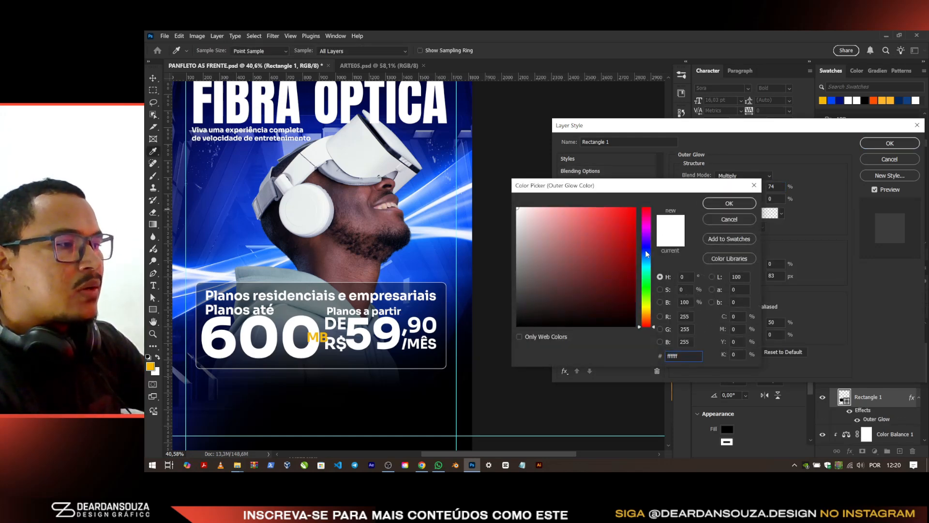
{"action": "left_click", "coordinate": [646, 254]}
{"action": "left_click", "coordinate": [729, 204]}
{"action": "left_click", "coordinate": [744, 175]}
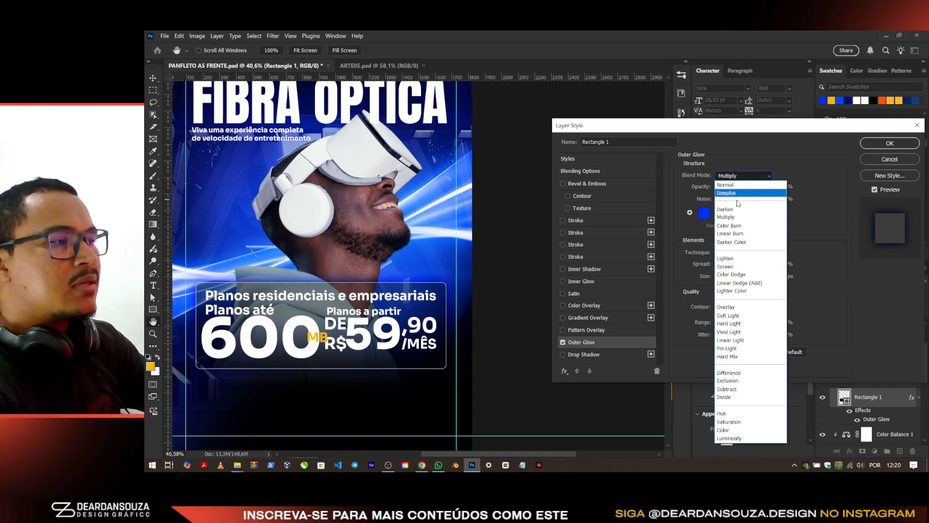
{"action": "left_click", "coordinate": [726, 266]}
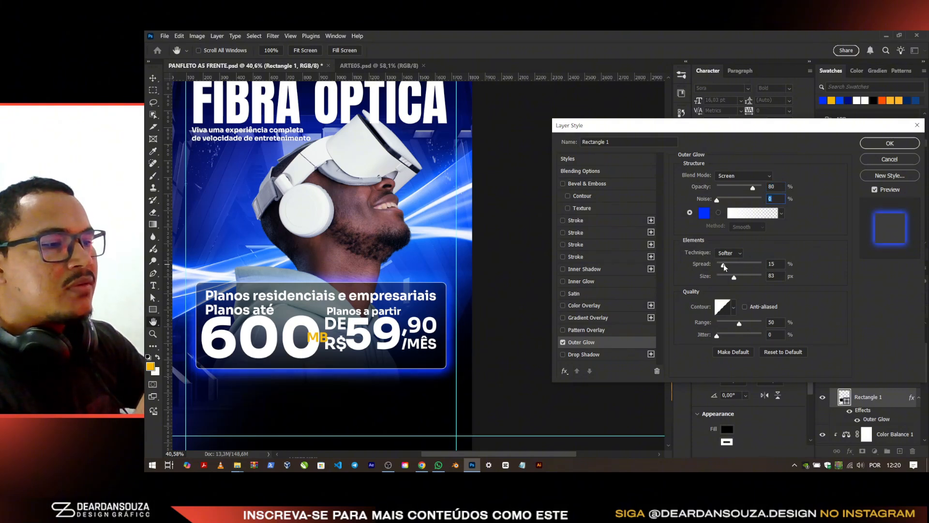
{"action": "left_click_drag", "start_coordinate": [723, 263], "coordinate": [721, 263]}
Step: Add an inner glow to the plan box in Screen mode, coloured 0036ff, with 6% choke and 24 px size
{"action": "left_click", "coordinate": [598, 281]}
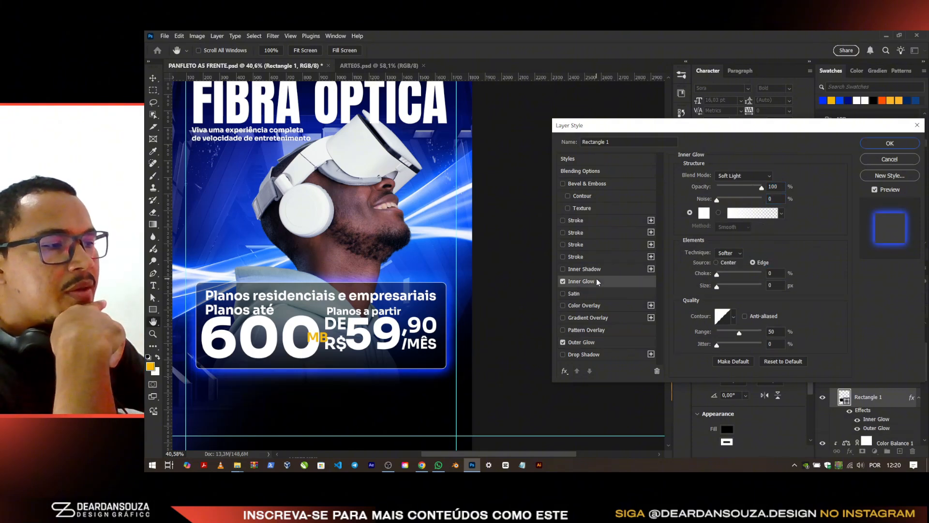
{"action": "left_click", "coordinate": [741, 175]}
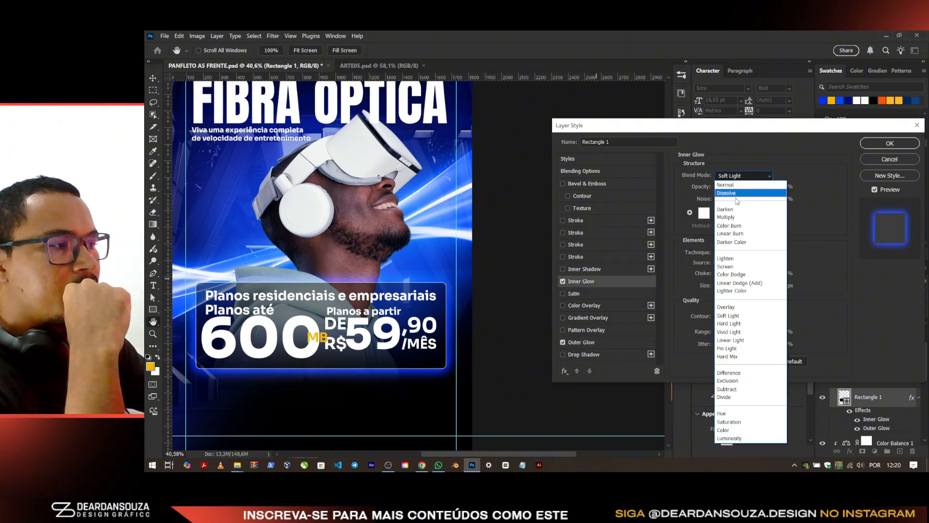
{"action": "left_click", "coordinate": [728, 266]}
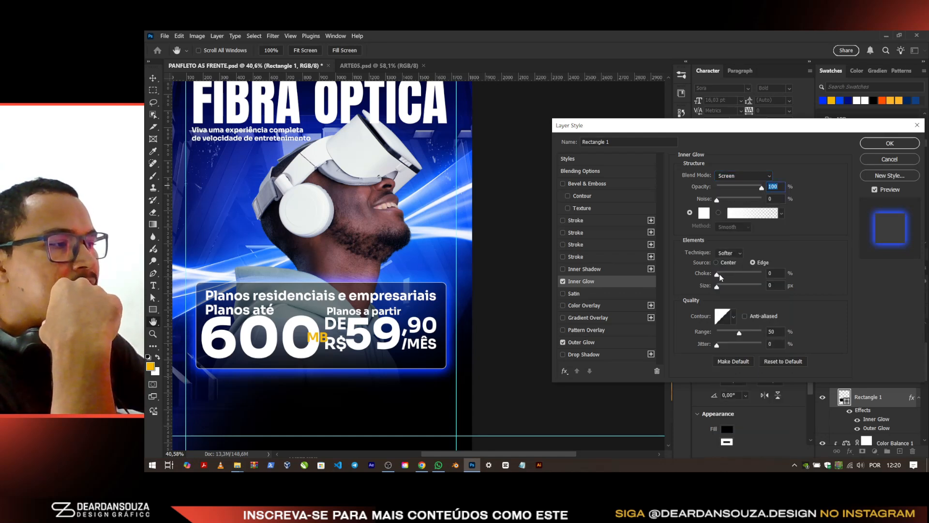
{"action": "left_click_drag", "start_coordinate": [722, 289], "coordinate": [721, 274]}
{"action": "left_click", "coordinate": [705, 214]}
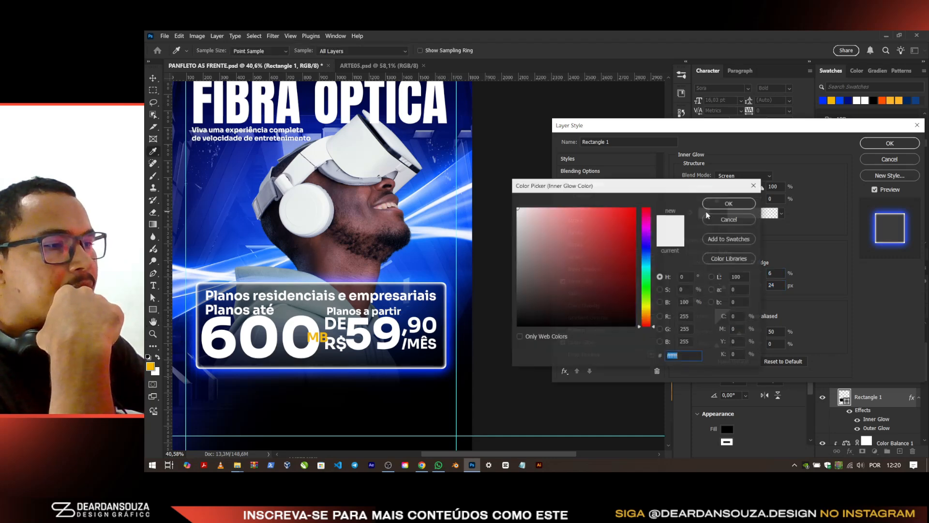
{"action": "left_click_drag", "start_coordinate": [628, 212], "coordinate": [638, 207]}
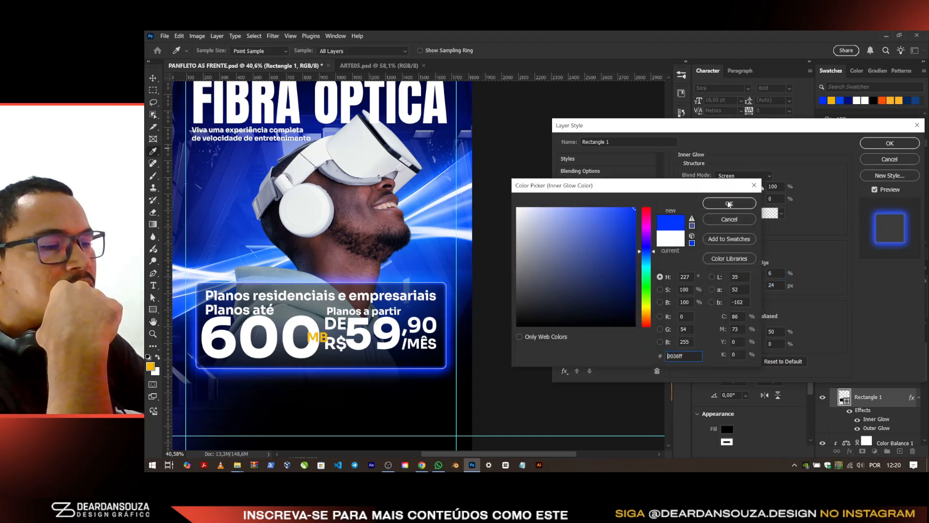
{"action": "left_click", "coordinate": [748, 204]}
{"action": "key", "text": "Return"}
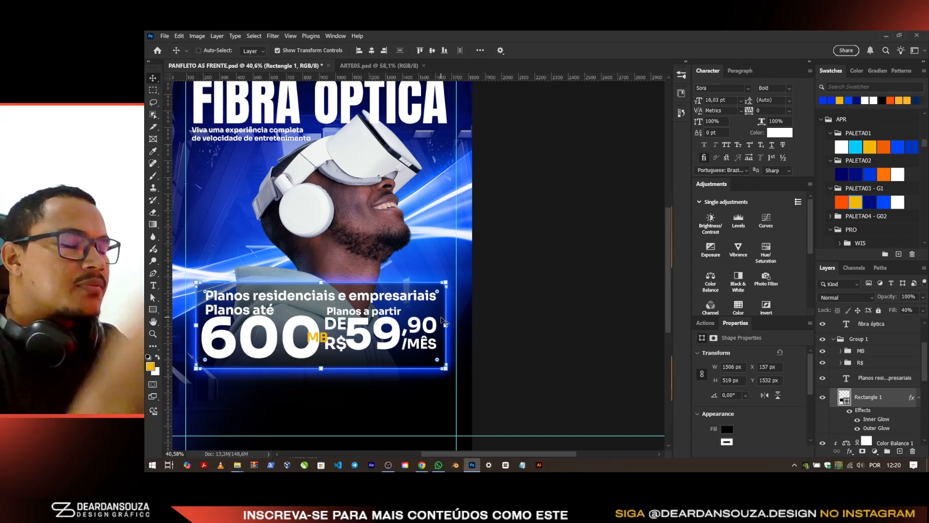
Step: Change the plan box's inner glow colour to ffffff and its blend mode to Overlay
{"action": "double_click", "coordinate": [866, 419]}
{"action": "left_click", "coordinate": [703, 214]}
{"action": "type", "text": "ffffff"}
{"action": "left_click", "coordinate": [729, 203]}
{"action": "left_click", "coordinate": [744, 175]}
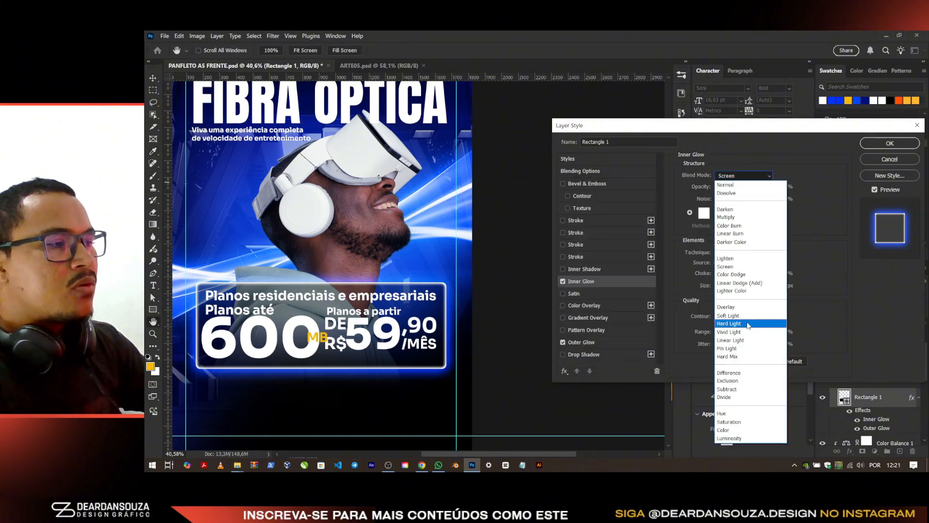
{"action": "left_click", "coordinate": [729, 307]}
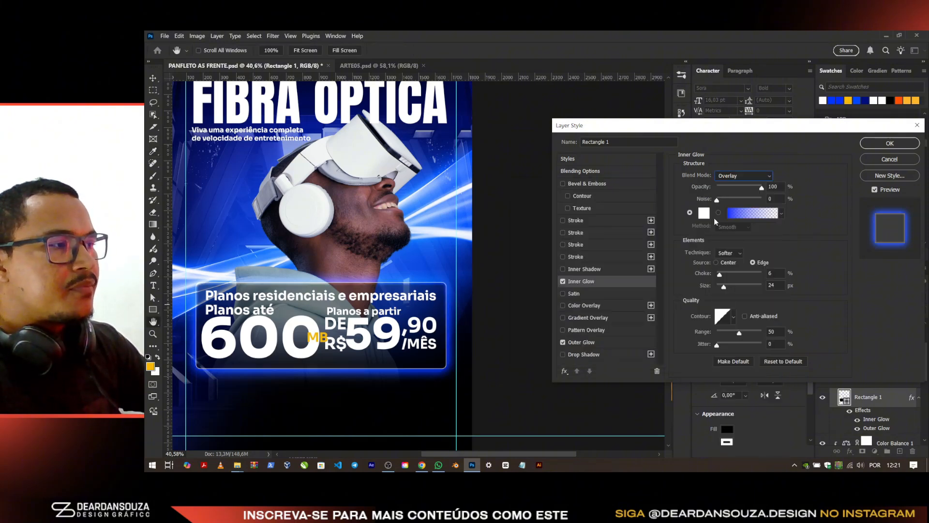
Step: Change the plan box's outer glow to white in Overlay mode with 100% opacity and 65 px size
{"action": "left_click", "coordinate": [598, 342]}
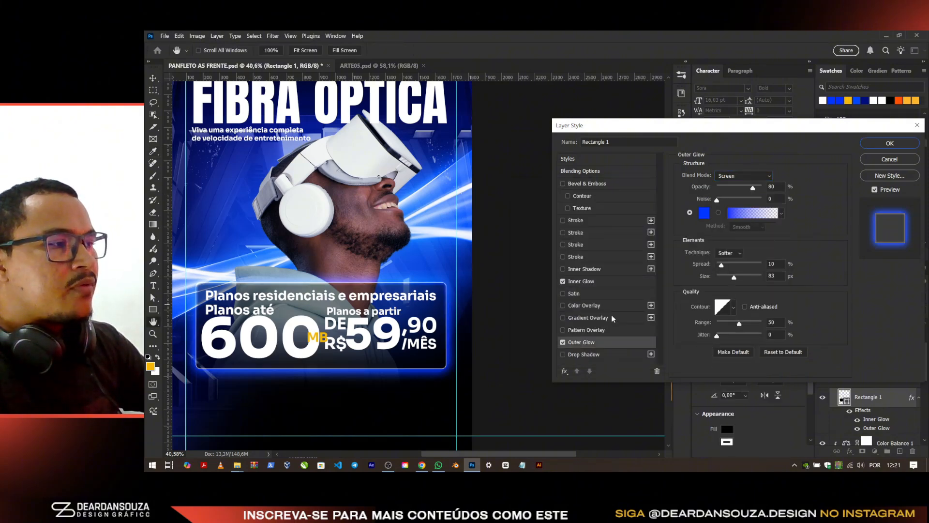
{"action": "left_click", "coordinate": [709, 214]}
{"action": "left_click_drag", "start_coordinate": [558, 286], "coordinate": [515, 205]}
{"action": "left_click", "coordinate": [729, 204]}
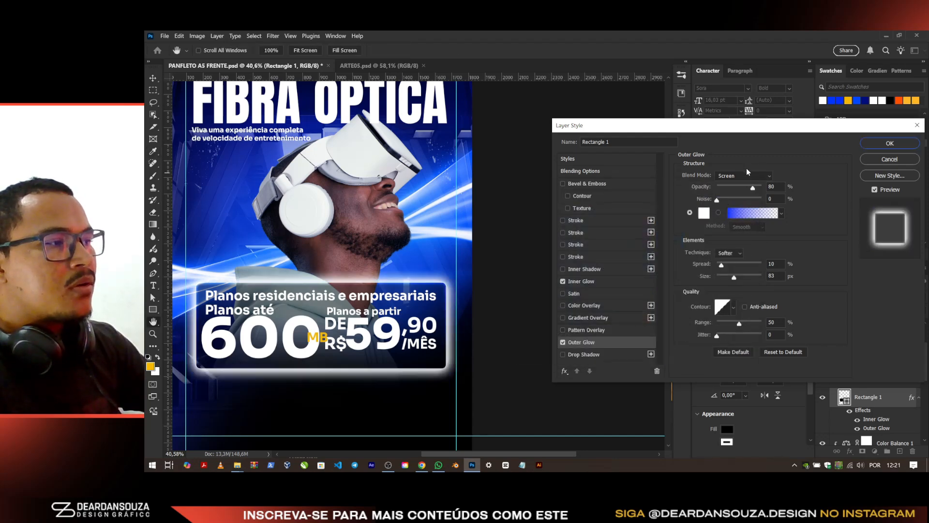
{"action": "left_click", "coordinate": [744, 176]}
{"action": "left_click", "coordinate": [735, 307]}
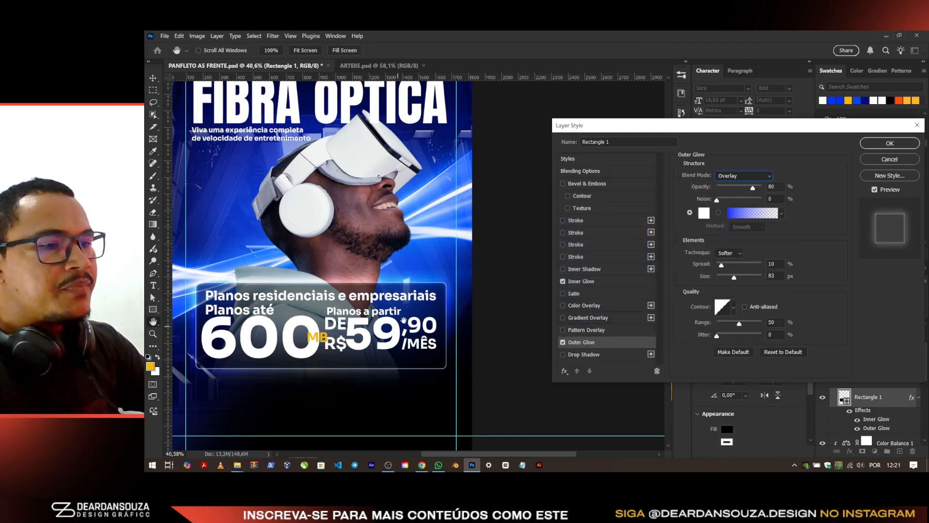
{"action": "left_click_drag", "start_coordinate": [738, 277], "coordinate": [731, 274]}
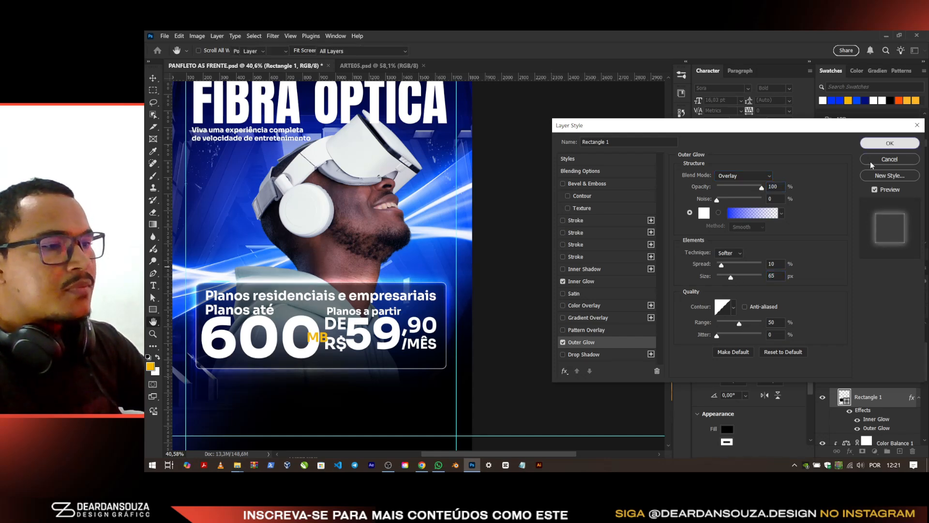
{"action": "left_click", "coordinate": [893, 147]}
Step: Copy the LOGO and CONTATO groups from ARTE05.psd into the lower part of the flyer
{"action": "scroll", "coordinate": [539, 266], "scroll_direction": "down", "scroll_amount": 2}
{"action": "scroll", "coordinate": [377, 353], "scroll_direction": "up", "scroll_amount": 1}
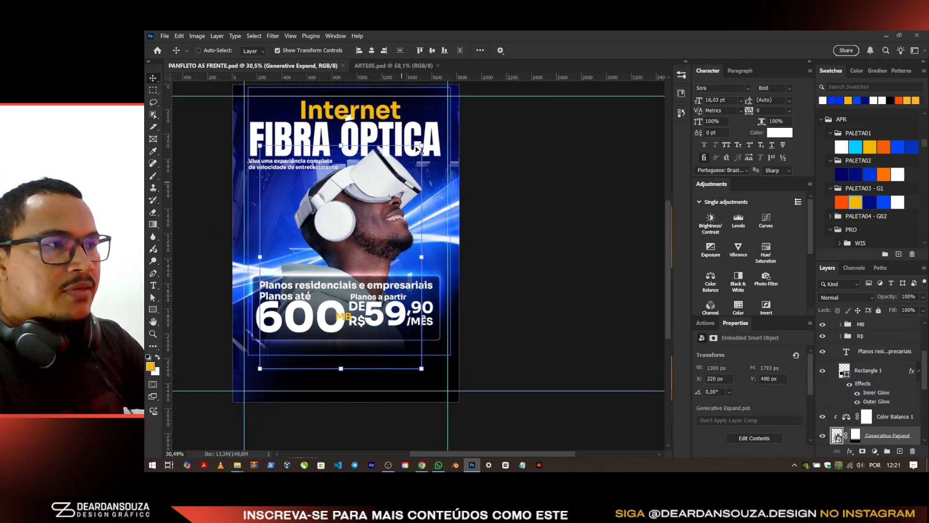
{"action": "scroll", "coordinate": [416, 148], "scroll_direction": "up", "scroll_amount": 1}
{"action": "left_click", "coordinate": [387, 66]}
{"action": "left_click_drag", "start_coordinate": [624, 248], "coordinate": [374, 398]}
Step: Clip Color Balance 1 to the man's layer again and move the LOGO and CONTATO groups above the titulo group
{"action": "left_click_drag", "start_coordinate": [851, 435], "coordinate": [856, 410]}
{"action": "scroll", "coordinate": [871, 402], "scroll_direction": "down", "scroll_amount": 2}
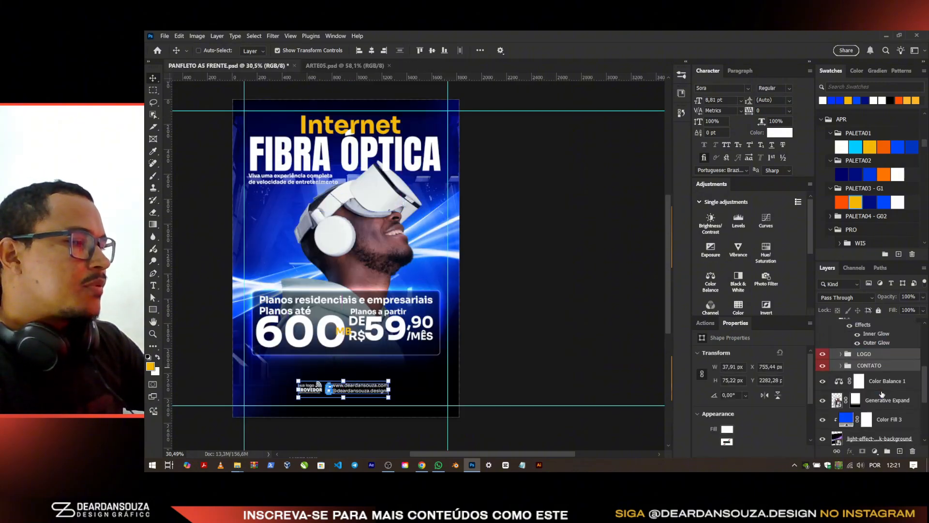
{"action": "left_click", "coordinate": [891, 391], "text": "alt"}
{"action": "left_click_drag", "start_coordinate": [895, 356], "coordinate": [867, 234]}
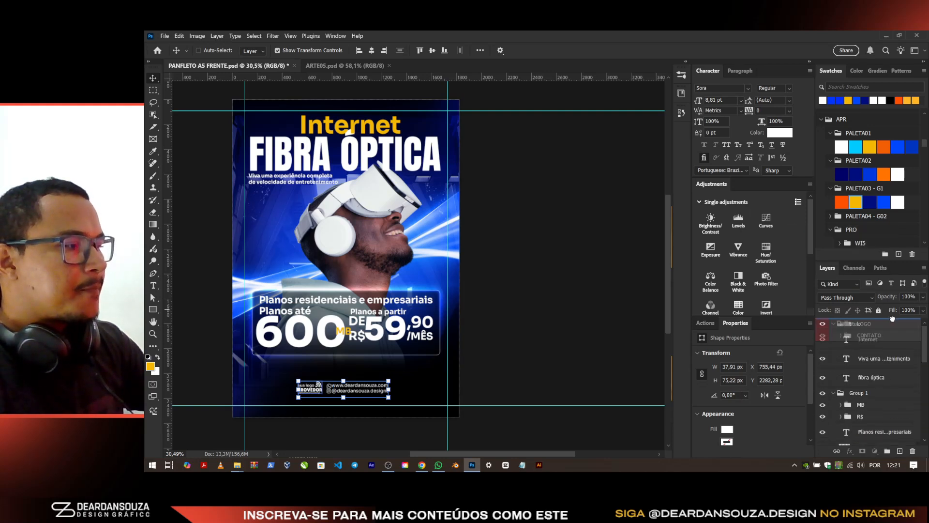
Step: Enlarge the logo and contact groups, centre them between the plan box and the lower guide, and save the flyer
{"action": "scroll", "coordinate": [397, 366], "scroll_direction": "down", "scroll_amount": 1}
{"action": "left_click_drag", "start_coordinate": [388, 367], "coordinate": [420, 373]}
{"action": "left_click_drag", "start_coordinate": [393, 358], "coordinate": [395, 360]}
{"action": "left_click", "coordinate": [640, 50]}
{"action": "scroll", "coordinate": [372, 361], "scroll_direction": "up", "scroll_amount": 3}
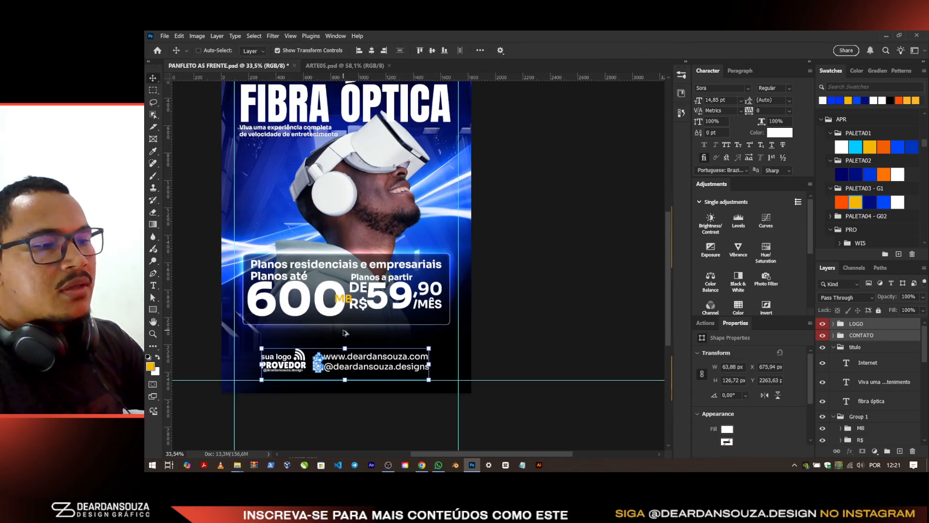
{"action": "left_click_drag", "start_coordinate": [371, 360], "coordinate": [369, 363]}
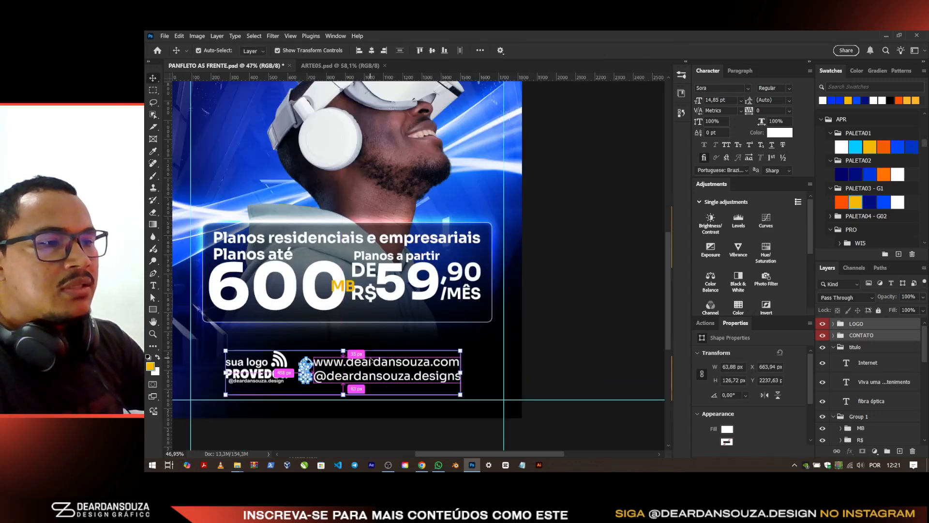
{"action": "key", "text": "ctrl+s"}
Step: Draw a rectangle of about 1459 × 93 px over the "Planos residenciais e empresariais" line in the plan box
{"action": "scroll", "coordinate": [388, 346], "scroll_direction": "up", "scroll_amount": 1}
{"action": "left_click", "coordinate": [429, 314], "text": "ctrl"}
{"action": "left_click", "coordinate": [244, 300], "text": "ctrl"}
{"action": "scroll", "coordinate": [242, 253], "scroll_direction": "up", "scroll_amount": 3}
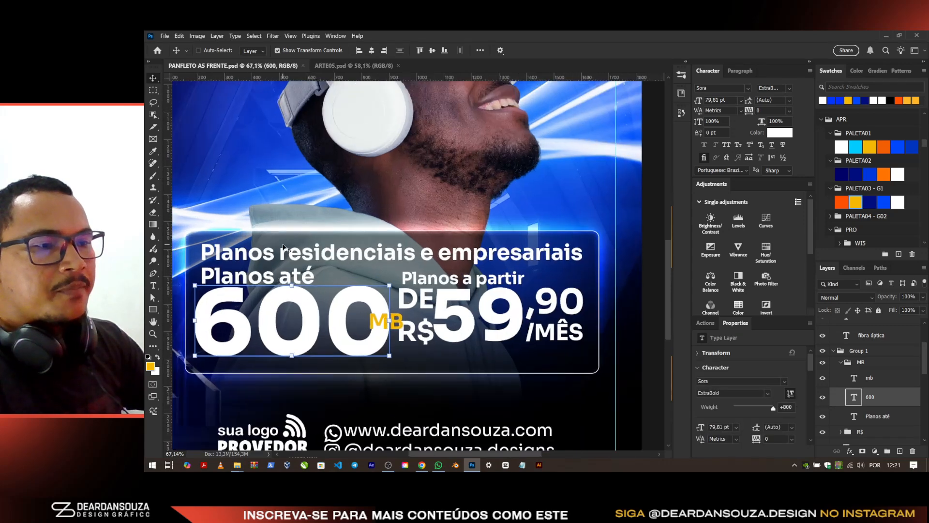
{"action": "left_click", "coordinate": [245, 253], "text": "ctrl"}
{"action": "left_click", "coordinate": [154, 311]}
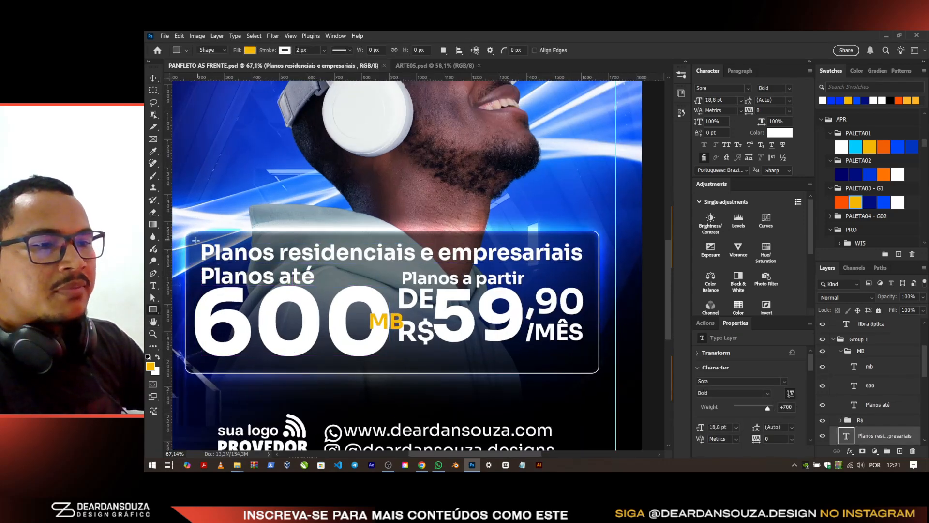
{"action": "left_click_drag", "start_coordinate": [467, 269], "coordinate": [593, 265]}
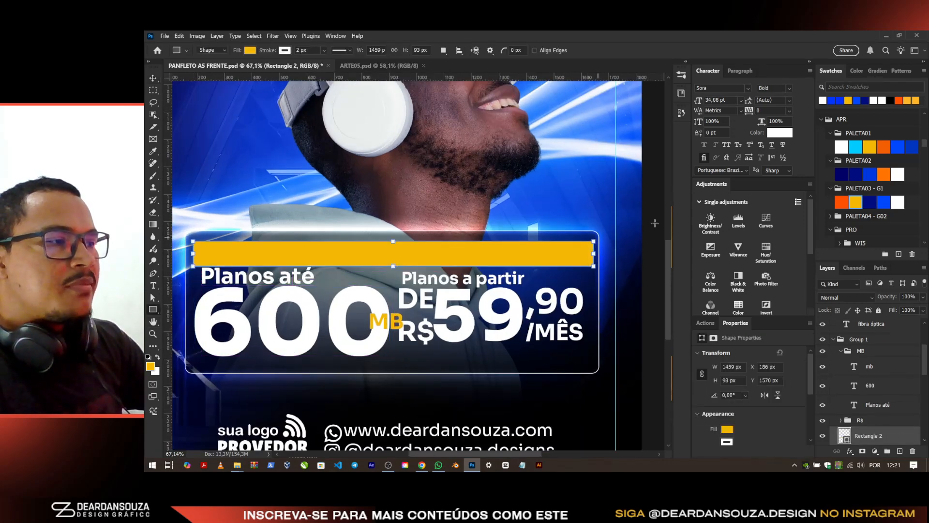
Step: Fill the new bar with the dark blue swatch of PALETA03 - G1 and place its layer beneath the "Planos residenciais e empresariais" text
{"action": "left_click", "coordinate": [869, 200]}
{"action": "scroll", "coordinate": [879, 433], "scroll_direction": "down", "scroll_amount": 4}
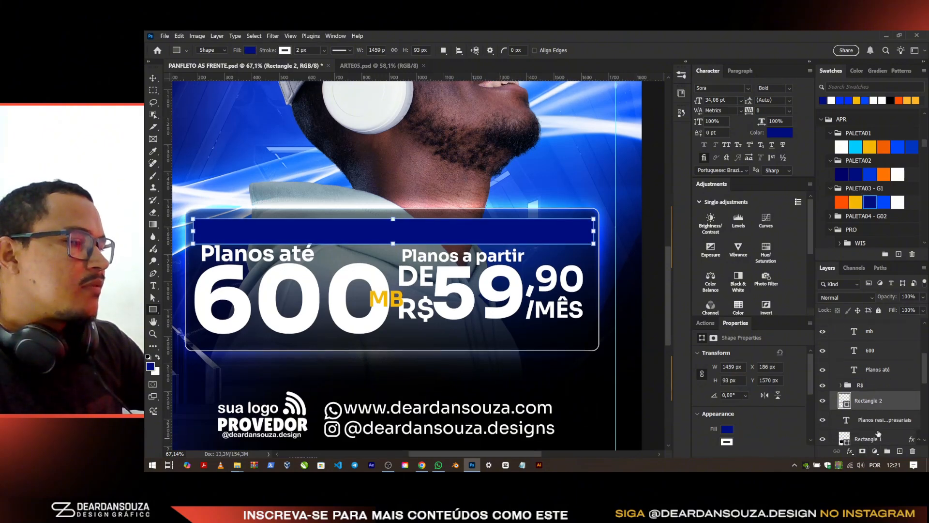
{"action": "left_click_drag", "start_coordinate": [885, 405], "coordinate": [843, 428]}
{"action": "key", "text": "v"}
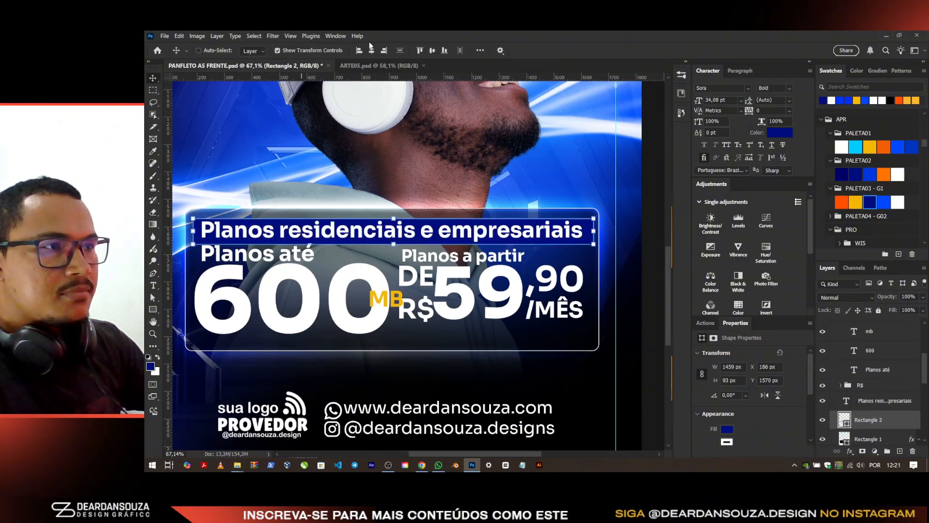
Step: Round the dark blue bar's corners and shift the bar slightly upward to Y 1560 px
{"action": "scroll", "coordinate": [202, 213], "scroll_direction": "up", "scroll_amount": 5}
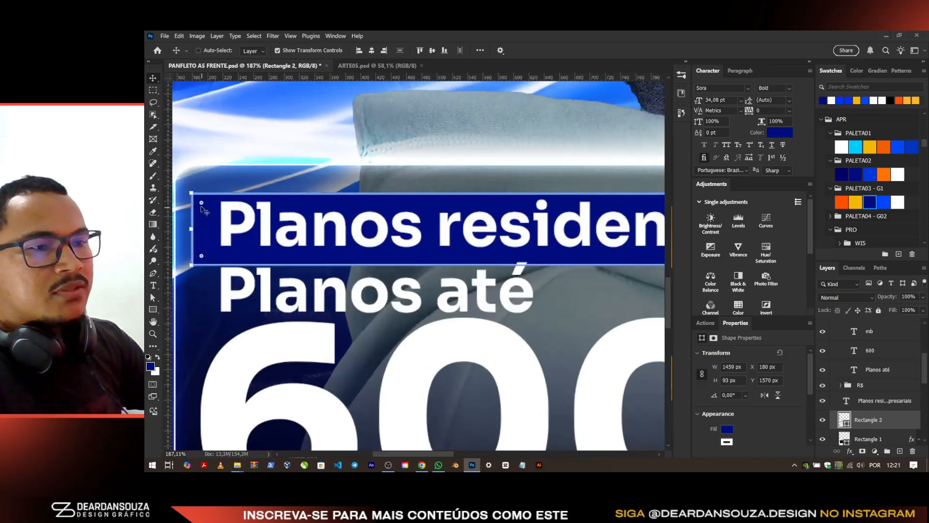
{"action": "left_click_drag", "start_coordinate": [203, 199], "coordinate": [209, 210]}
{"action": "key", "text": "ctrl+z"}
{"action": "mouse_move", "coordinate": [325, 214]}
{"action": "left_mouse_down"}
{"action": "mouse_move", "coordinate": [325, 200]}
{"action": "mouse_move", "coordinate": [326, 210]}
{"action": "left_mouse_up"}
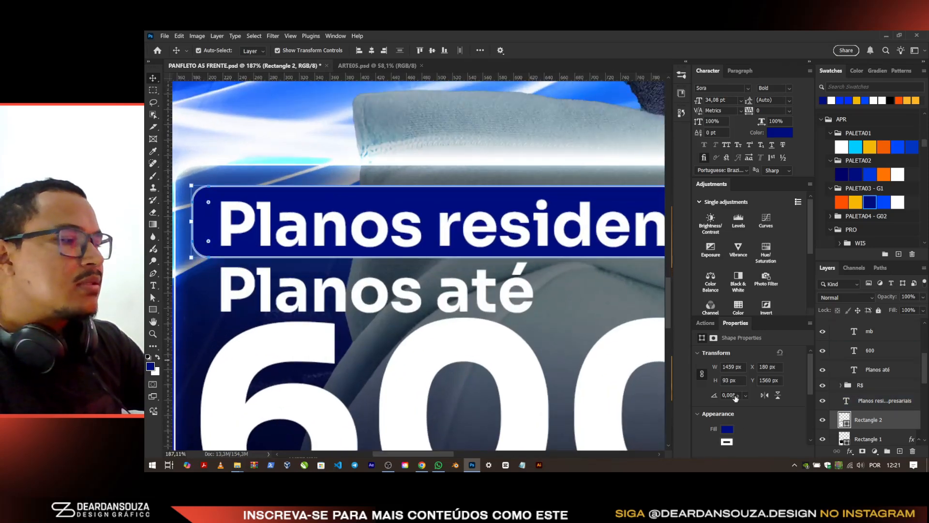
Step: Remove the dark blue bar's stroke and select the "Planos residenciais e empresariais" text on it
{"action": "left_click", "coordinate": [728, 441]}
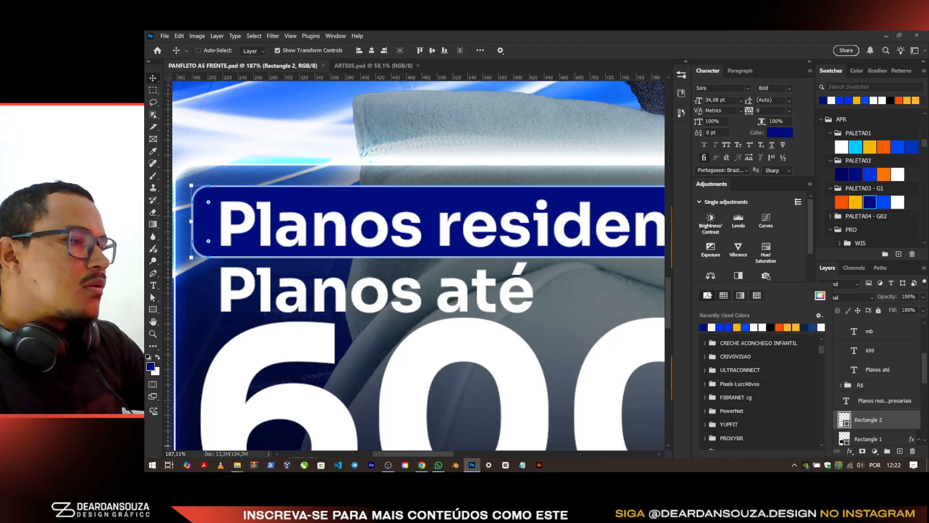
{"action": "left_click", "coordinate": [707, 295]}
{"action": "left_click", "coordinate": [369, 238], "text": "ctrl"}
{"action": "scroll", "coordinate": [368, 255], "scroll_direction": "down", "scroll_amount": 2}
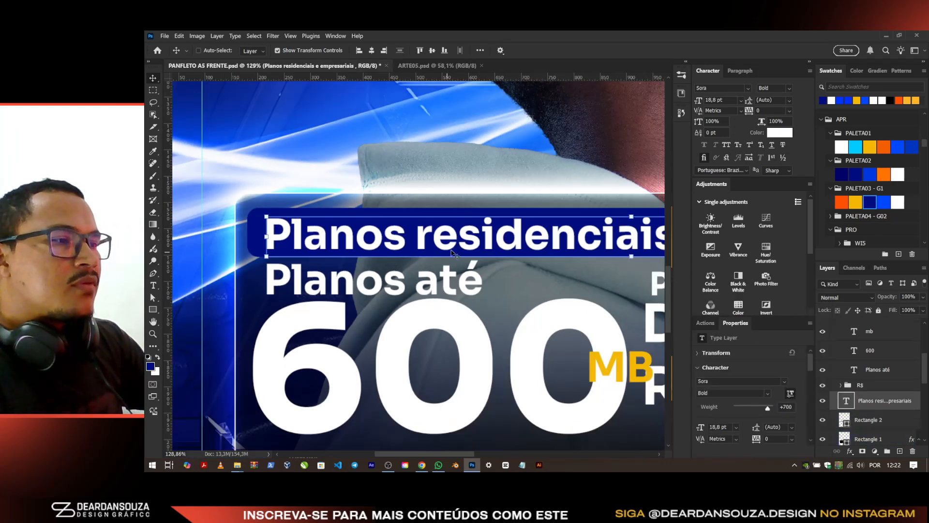
Step: Set the "Planos residenciais e empresariais" line in all caps and scale it down to 15.43 pt inside the dark blue bar
{"action": "left_click", "coordinate": [727, 144]}
{"action": "key", "text": "ctrl+0"}
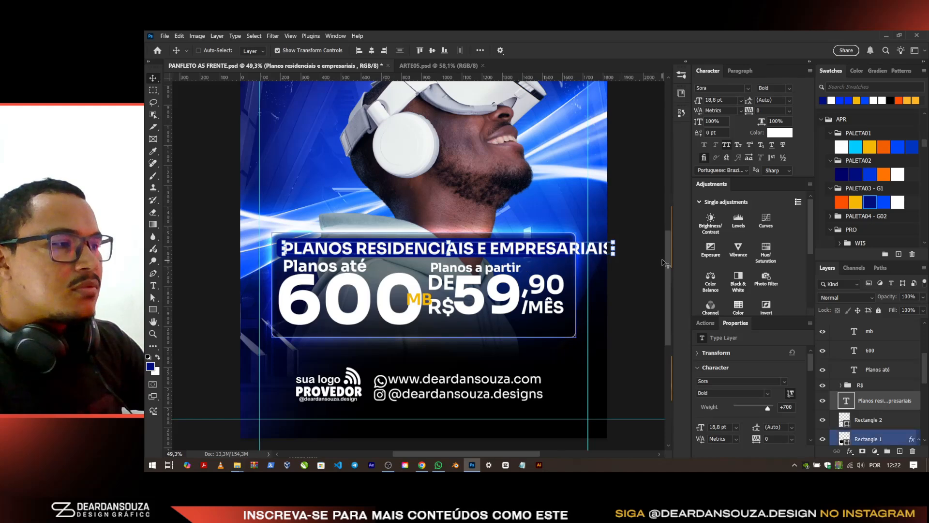
{"action": "key", "text": "ctrl+t"}
{"action": "left_click_drag", "start_coordinate": [619, 245], "coordinate": [560, 251]}
{"action": "key", "text": "Return"}
{"action": "scroll", "coordinate": [474, 256], "scroll_direction": "up", "scroll_amount": 4}
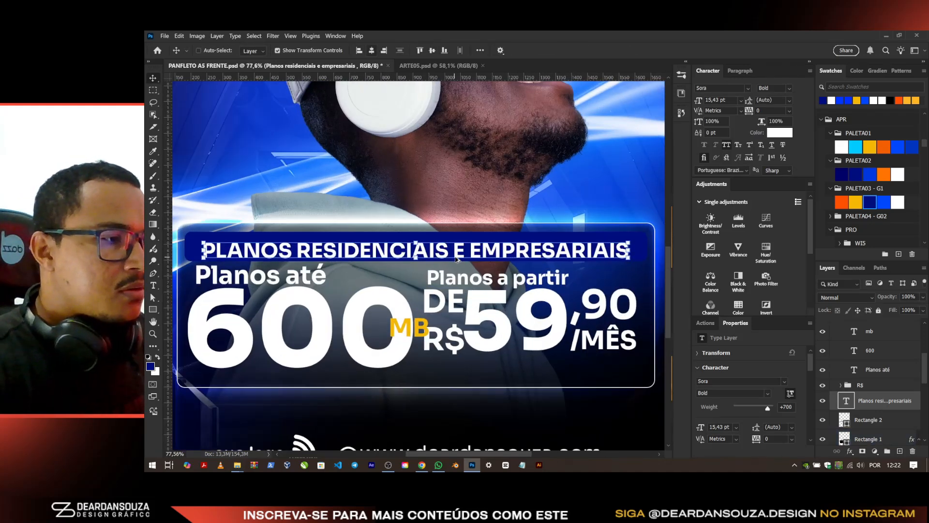
{"action": "scroll", "coordinate": [479, 258], "scroll_direction": "down", "scroll_amount": 4}
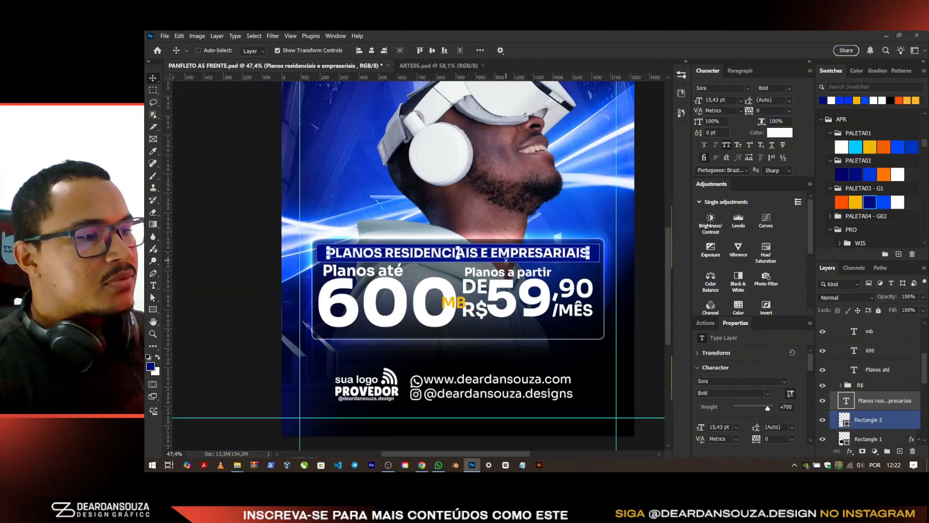
{"action": "scroll", "coordinate": [485, 262], "scroll_direction": "up", "scroll_amount": 2}
Step: Recolour the "Planos até" text with the yellow swatch of PALETA03 - G1
{"action": "left_click", "coordinate": [349, 213], "text": "ctrl"}
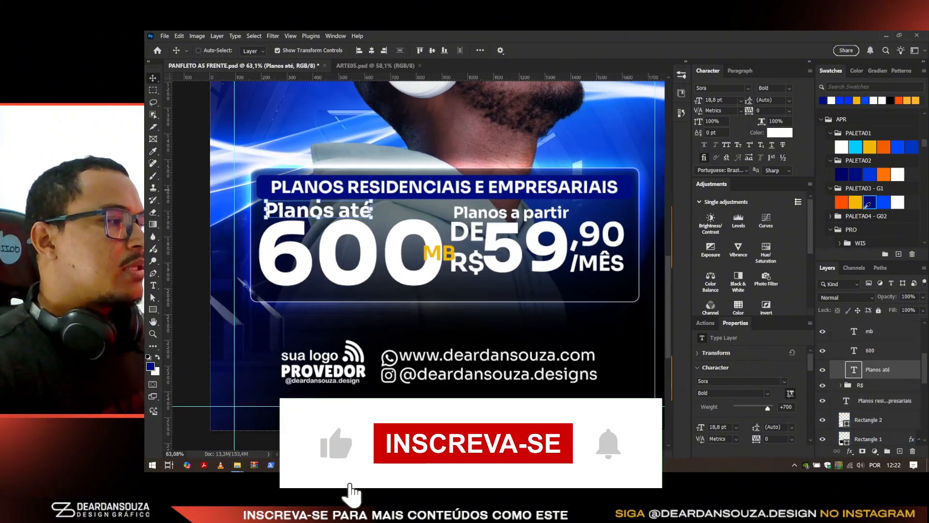
{"action": "key", "text": "alt+BackSpace"}
{"action": "scroll", "coordinate": [459, 271], "scroll_direction": "left", "scroll_amount": 1}
Step: Shift the "MB" text slightly left over the last zero of "600" and save the file
{"action": "left_click", "coordinate": [455, 254], "text": "ctrl"}
{"action": "scroll", "coordinate": [452, 255], "scroll_direction": "up", "scroll_amount": 4}
{"action": "left_click_drag", "start_coordinate": [468, 253], "coordinate": [445, 248]}
{"action": "key", "text": "ctrl+s"}
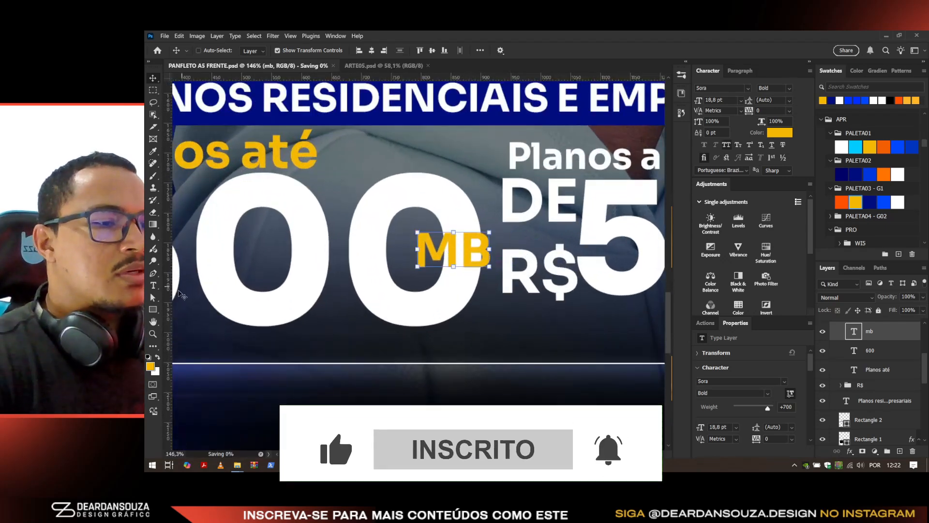
Step: Draw a yellow rectangle around "MB", place its layer beneath the text, and recolour "MB" with the dark blue swatch
{"action": "key", "text": "u"}
{"action": "left_click_drag", "start_coordinate": [404, 227], "coordinate": [491, 276]}
{"action": "left_click_drag", "start_coordinate": [874, 343], "coordinate": [874, 360]}
{"action": "left_click", "coordinate": [870, 331]}
{"action": "key", "text": "v"}
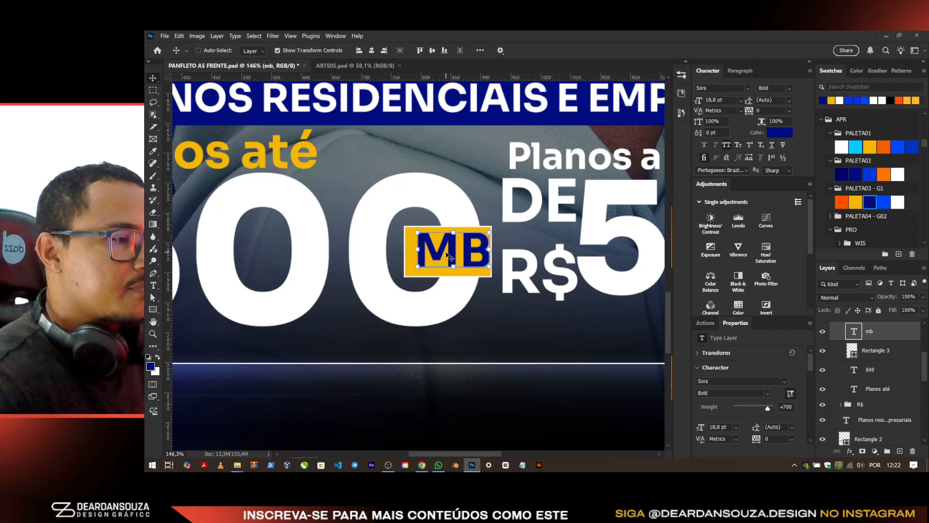
Step: Remove the stroke from the yellow rectangle behind "MB"
{"action": "left_click", "coordinate": [877, 355]}
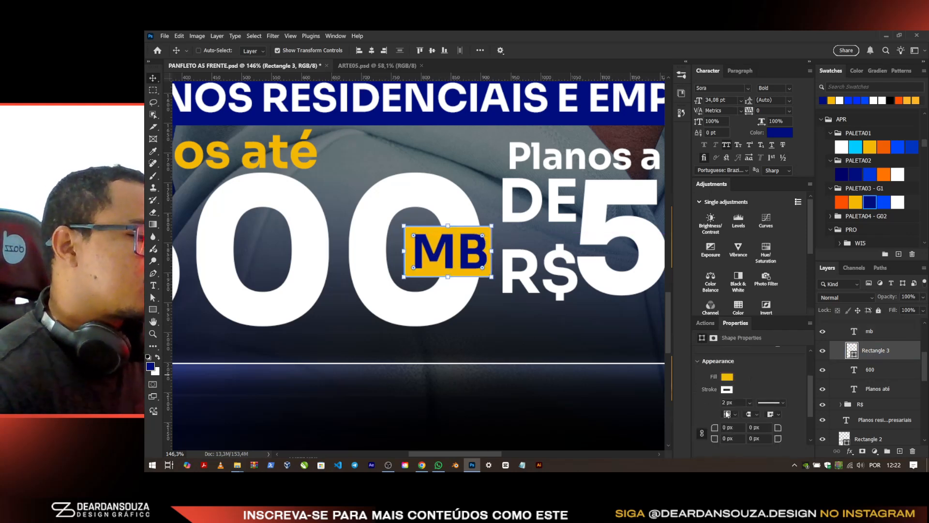
{"action": "left_click", "coordinate": [730, 396]}
{"action": "left_click", "coordinate": [707, 295]}
{"action": "left_click", "coordinate": [670, 33]}
{"action": "scroll", "coordinate": [484, 239], "scroll_direction": "down", "scroll_amount": 2}
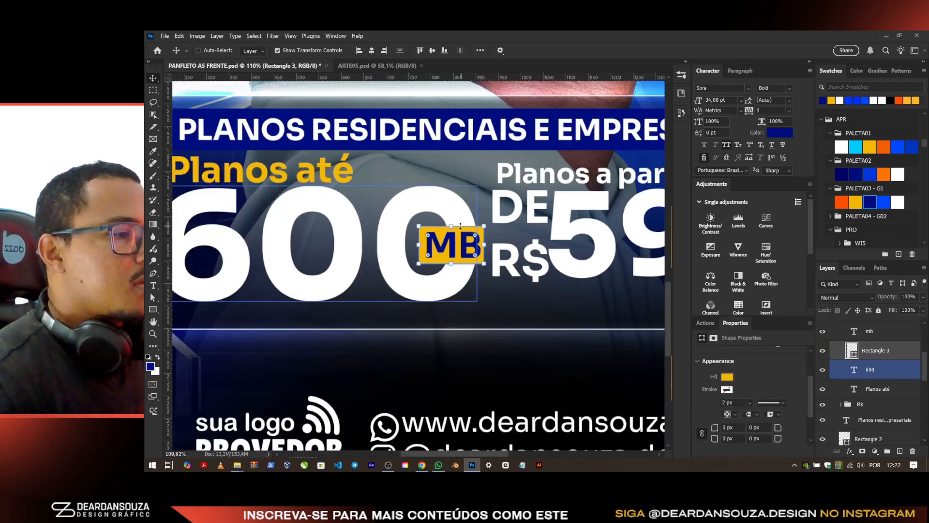
Step: Round the yellow "MB" rectangle's corners to 8 px and save the file
{"action": "scroll", "coordinate": [421, 238], "scroll_direction": "up", "scroll_amount": 12}
{"action": "left_click_drag", "start_coordinate": [398, 207], "coordinate": [406, 216]}
{"action": "scroll", "coordinate": [407, 218], "scroll_direction": "down", "scroll_amount": 3}
{"action": "key", "text": "ctrl+s"}
{"action": "scroll", "coordinate": [399, 224], "scroll_direction": "down", "scroll_amount": 7}
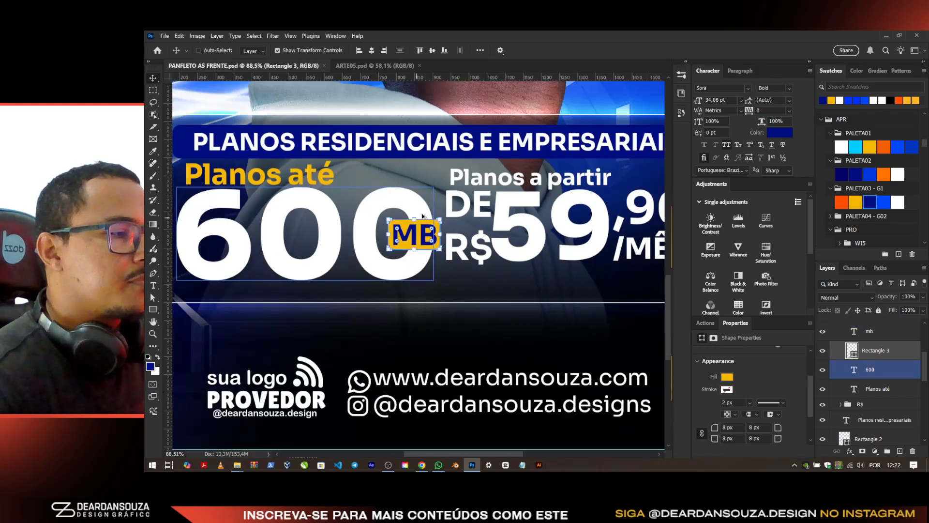
Step: Scale the MB group with "Planos até 600" to 93.14% and reposition it inside the plan box's left half
{"action": "left_click", "coordinate": [353, 189], "text": "ctrl"}
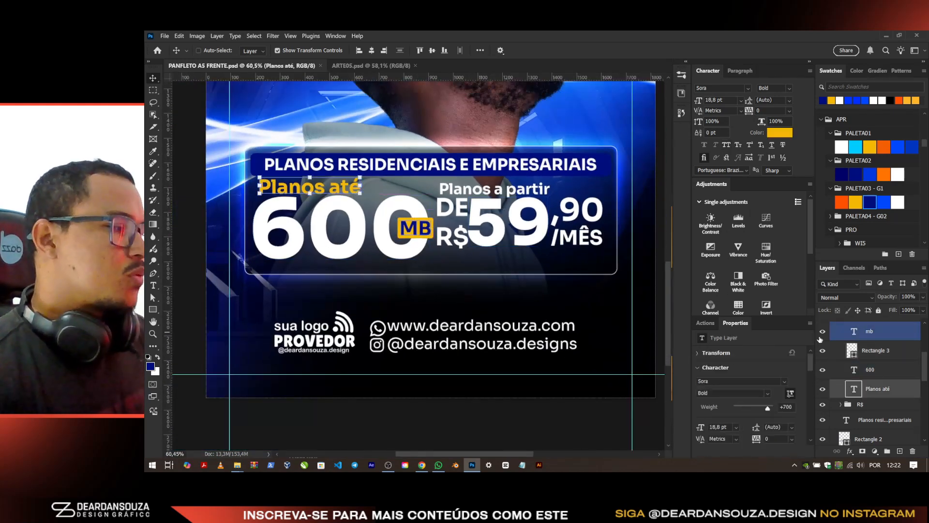
{"action": "scroll", "coordinate": [877, 346], "scroll_direction": "up", "scroll_amount": 1}
{"action": "left_click", "coordinate": [860, 365]}
{"action": "scroll", "coordinate": [474, 229], "scroll_direction": "up", "scroll_amount": 2}
{"action": "left_click_drag", "start_coordinate": [425, 217], "coordinate": [409, 216]}
{"action": "left_click_drag", "start_coordinate": [330, 225], "coordinate": [337, 232]}
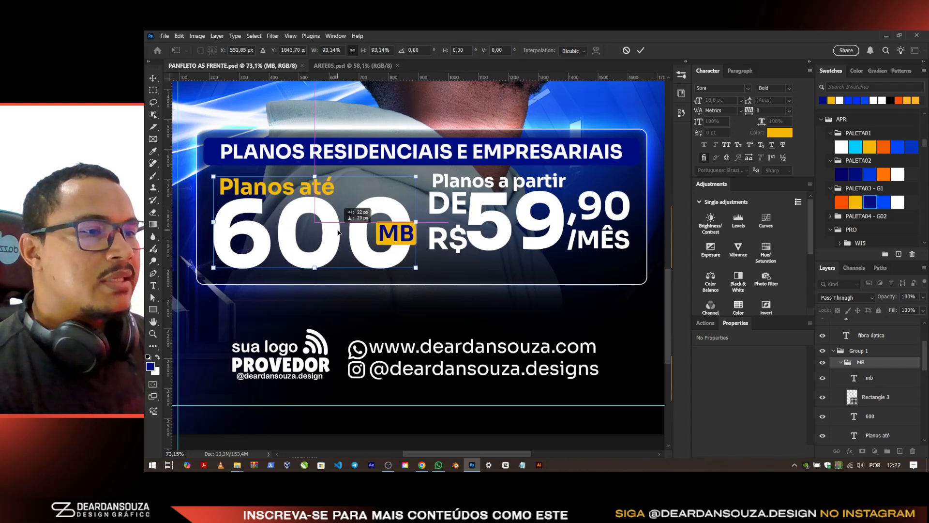
{"action": "left_click", "coordinate": [641, 51]}
Step: Recolour the "Planos a partir" text with the yellow swatch of PALETA03 - G1
{"action": "left_click", "coordinate": [498, 181], "text": "ctrl"}
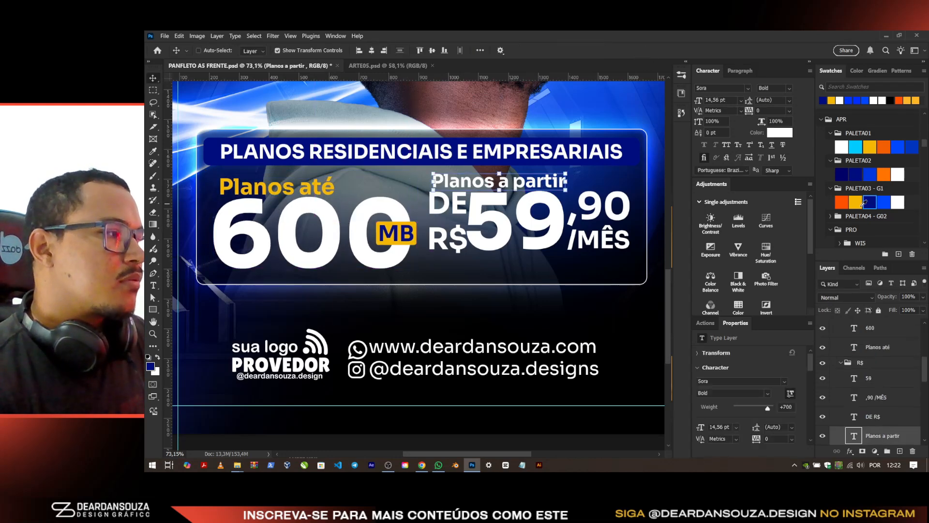
{"action": "key", "text": "alt+BackSpace"}
{"action": "scroll", "coordinate": [550, 217], "scroll_direction": "up", "scroll_amount": 1}
Step: Recolour only "/MÊS" and "DE" in the price text with the yellow PALETA03 - G1 swatch
{"action": "left_click", "coordinate": [622, 242], "text": "ctrl"}
{"action": "double_click", "coordinate": [624, 244]}
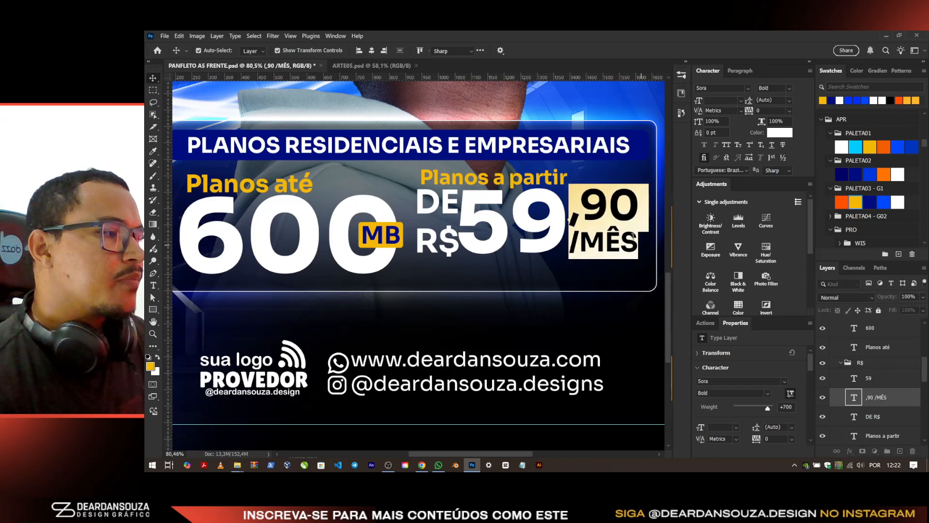
{"action": "left_click_drag", "start_coordinate": [646, 251], "coordinate": [532, 241]}
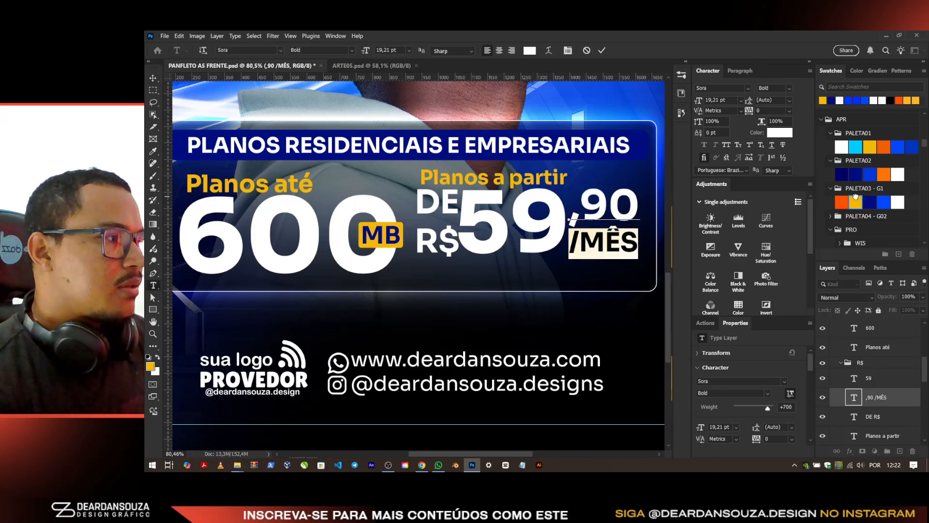
{"action": "left_click", "coordinate": [601, 53]}
{"action": "left_click", "coordinate": [440, 211], "text": "ctrl"}
{"action": "double_click", "coordinate": [440, 211]}
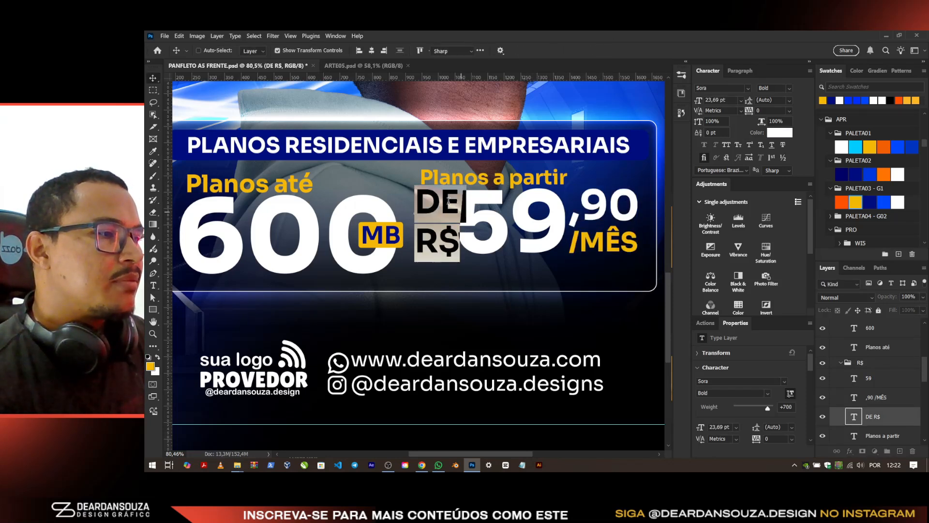
{"action": "left_click_drag", "start_coordinate": [462, 206], "coordinate": [346, 192]}
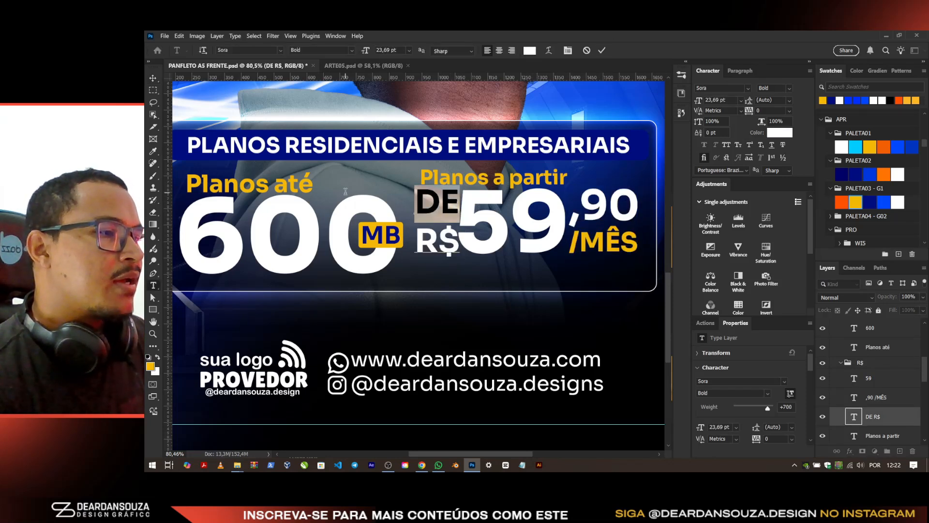
{"action": "left_click", "coordinate": [605, 50]}
Step: Enlarge the R$ price group to 112.62% and place it beside the "600 MB" text
{"action": "left_click", "coordinate": [864, 364]}
{"action": "left_click_drag", "start_coordinate": [554, 217], "coordinate": [396, 224]}
{"action": "key", "text": "ctrl+t"}
{"action": "left_click_drag", "start_coordinate": [469, 264], "coordinate": [501, 278]}
{"action": "scroll", "coordinate": [486, 231], "scroll_direction": "down", "scroll_amount": 3}
{"action": "left_click_drag", "start_coordinate": [452, 225], "coordinate": [582, 221]}
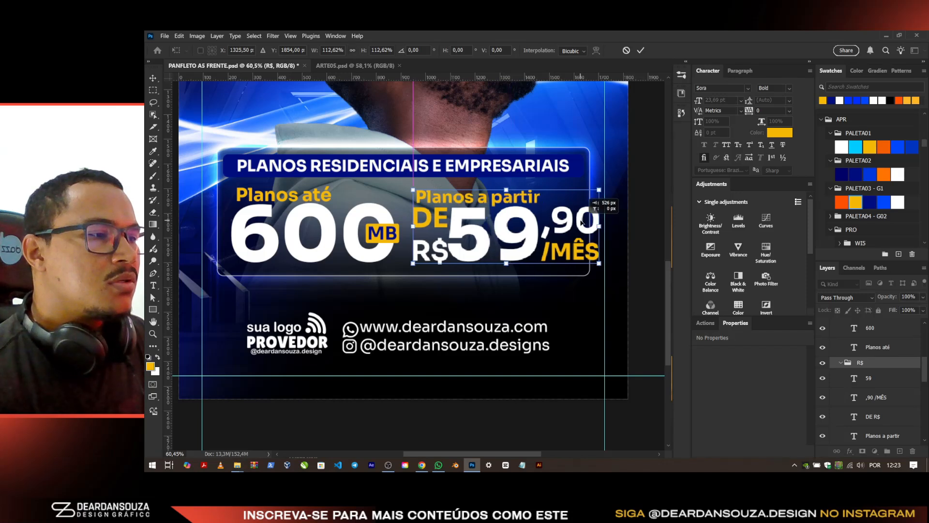
{"action": "left_click", "coordinate": [642, 50]}
{"action": "left_click_drag", "start_coordinate": [485, 219], "coordinate": [488, 219]}
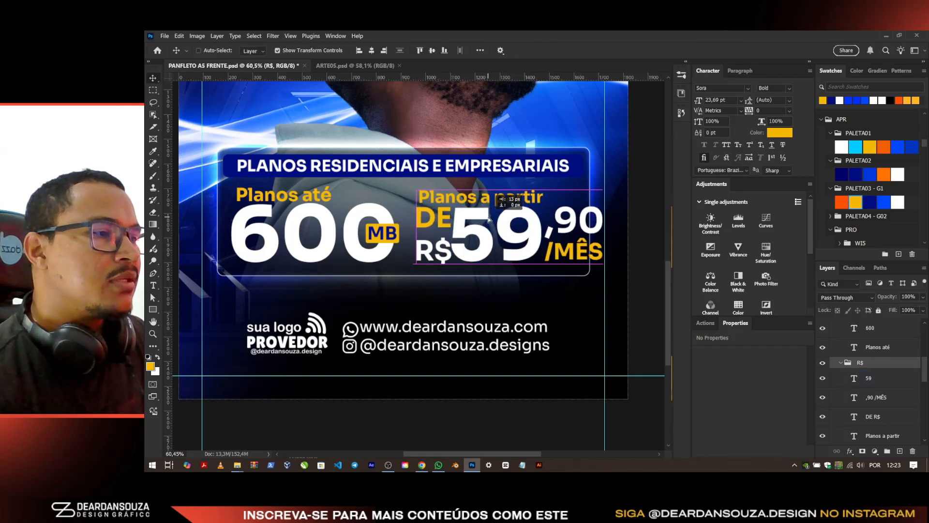
Step: Scale the MB and R$ groups together to 91.15% and position them inside the plan box beneath the dark blue bar
{"action": "left_click", "coordinate": [843, 364]}
{"action": "left_click", "coordinate": [862, 358]}
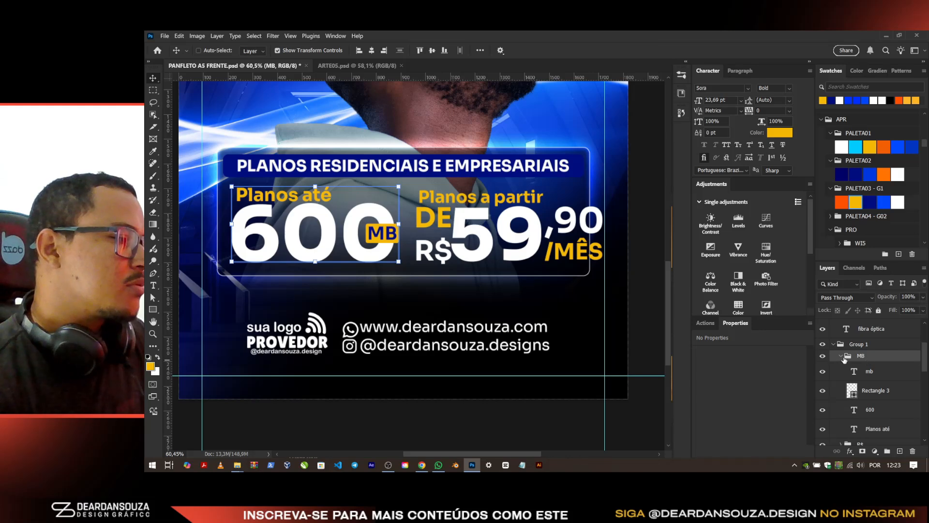
{"action": "left_click", "coordinate": [841, 358]}
{"action": "left_click", "coordinate": [860, 367], "text": "shift"}
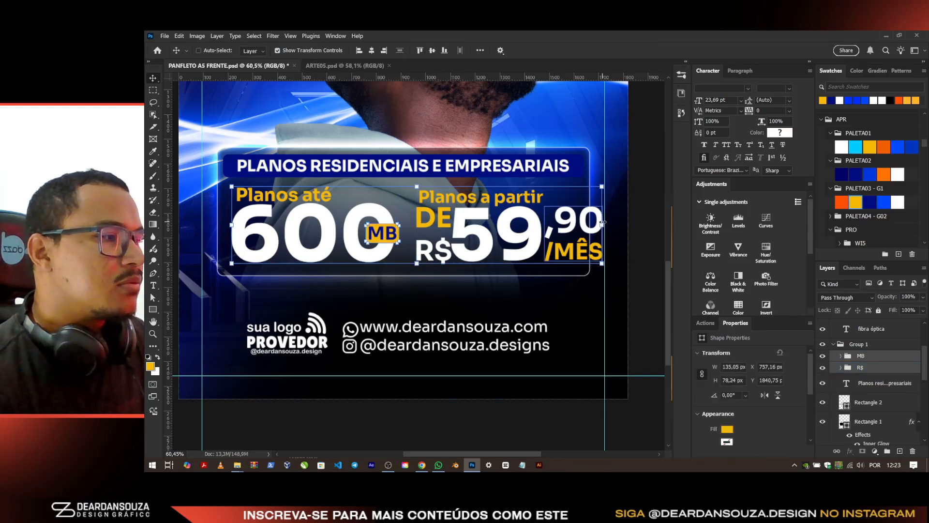
{"action": "key", "text": "ctrl+t"}
{"action": "left_click_drag", "start_coordinate": [605, 224], "coordinate": [573, 221]}
{"action": "left_click_drag", "start_coordinate": [507, 230], "coordinate": [512, 221]}
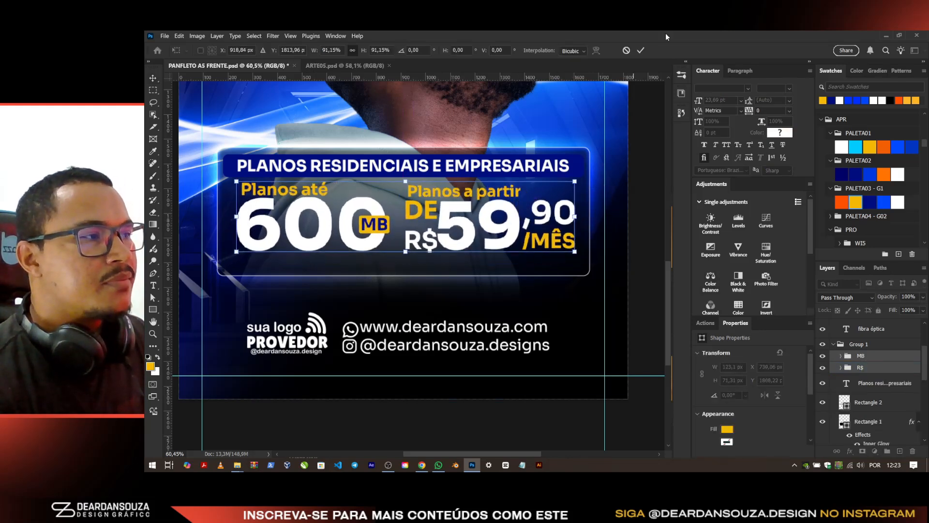
{"action": "left_click", "coordinate": [639, 51]}
Step: Shorten the plan box from its lower edge to 90.21% of its height
{"action": "scroll", "coordinate": [478, 267], "scroll_direction": "up", "scroll_amount": 1}
{"action": "left_click", "coordinate": [472, 268], "text": "ctrl"}
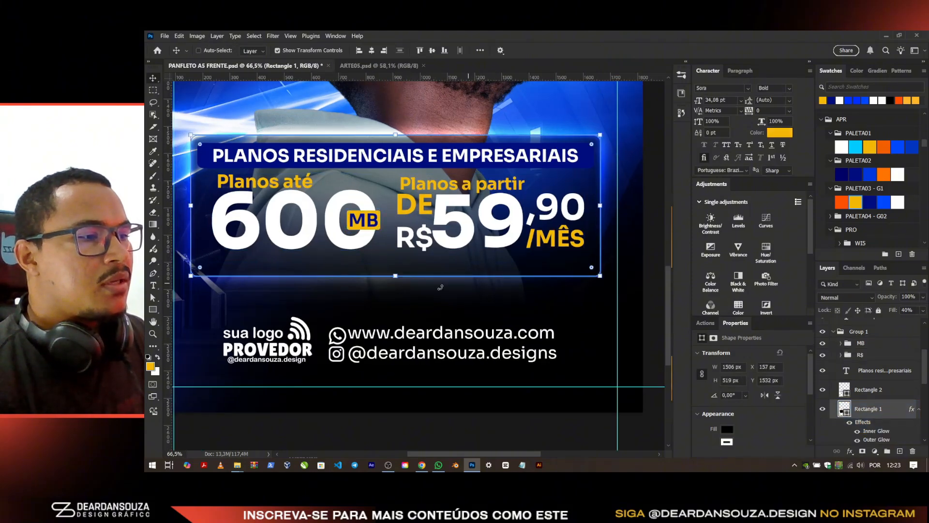
{"action": "left_click_drag", "start_coordinate": [394, 275], "coordinate": [395, 262]}
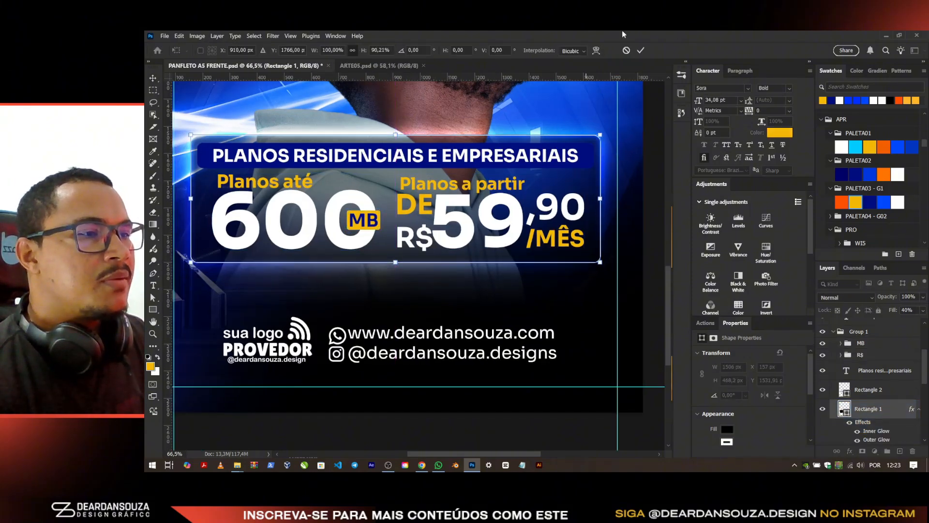
{"action": "left_click", "coordinate": [641, 50]}
Step: Duplicate the plan box above the title group, scale the copy to 33.30%, and align it beneath the plan box's left edge
{"action": "left_click_drag", "start_coordinate": [890, 411], "coordinate": [845, 343]}
{"action": "scroll", "coordinate": [542, 240], "scroll_direction": "down", "scroll_amount": 2}
{"action": "left_click_drag", "start_coordinate": [539, 237], "coordinate": [536, 309]}
{"action": "left_click_drag", "start_coordinate": [586, 278], "coordinate": [344, 293]}
{"action": "left_click_drag", "start_coordinate": [344, 294], "coordinate": [335, 281]}
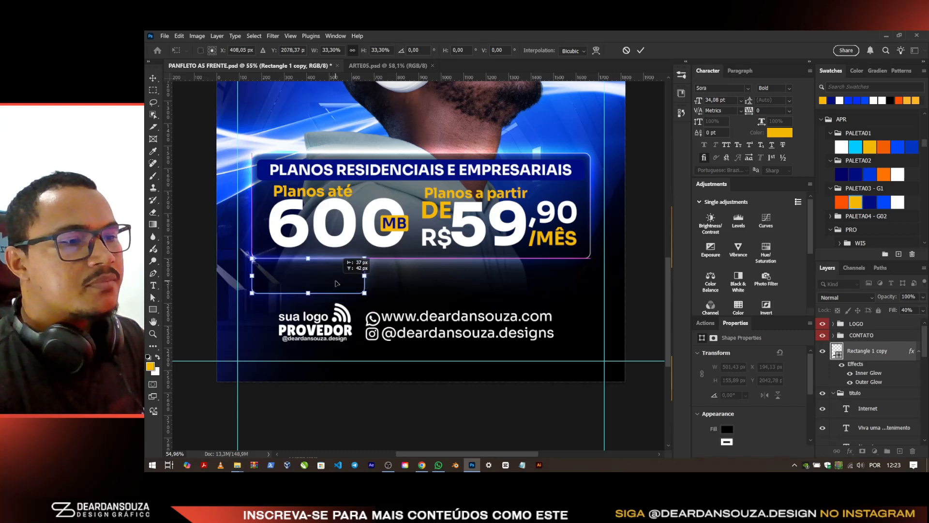
{"action": "left_click", "coordinate": [640, 51]}
Step: Resize the small duplicated box to about 402 × 164 px and leave a narrow gap between it and the plan box
{"action": "scroll", "coordinate": [285, 271], "scroll_direction": "up", "scroll_amount": 5}
{"action": "left_click_drag", "start_coordinate": [305, 267], "coordinate": [305, 284]}
{"action": "key", "text": "ctrl+t"}
{"action": "left_click_drag", "start_coordinate": [533, 303], "coordinate": [463, 301]}
{"action": "left_click_drag", "start_coordinate": [325, 358], "coordinate": [325, 365]}
{"action": "key", "text": "Return"}
{"action": "scroll", "coordinate": [345, 288], "scroll_direction": "down", "scroll_amount": 3}
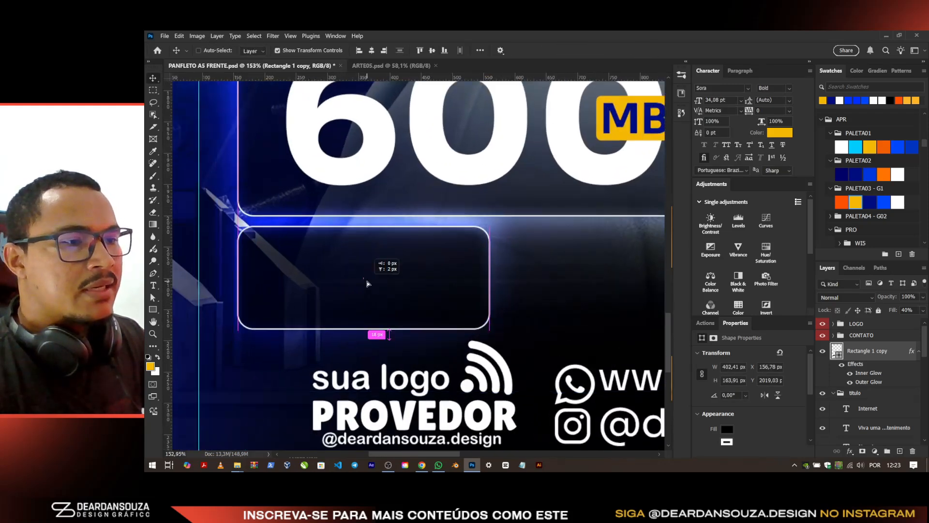
Step: Consult the flyer copy in the LEGENDAS G01 Google document, then return to Photoshop and place a "Wi-fi 5G grátis" text over the small box
{"action": "key", "text": "alt+Tab"}
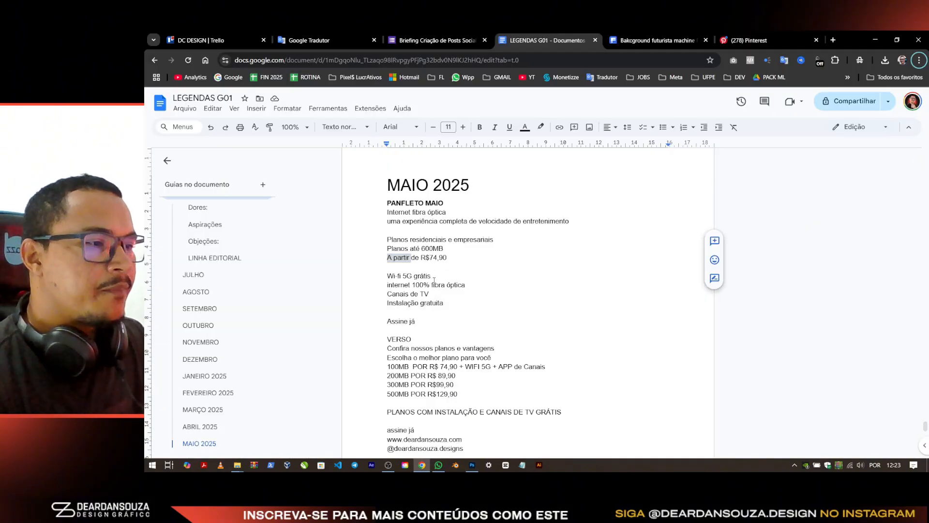
{"action": "key", "text": "alt+Tab"}
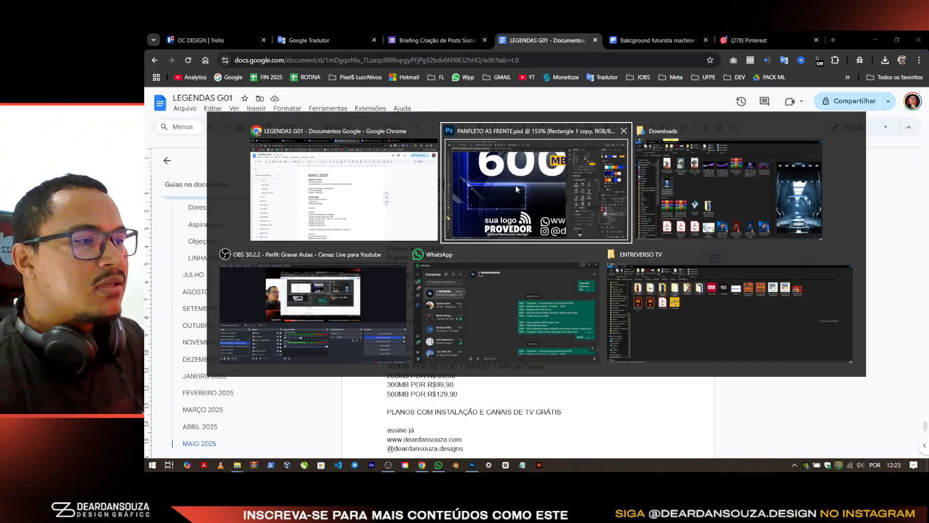
{"action": "key", "text": "t"}
{"action": "left_click", "coordinate": [566, 285]}
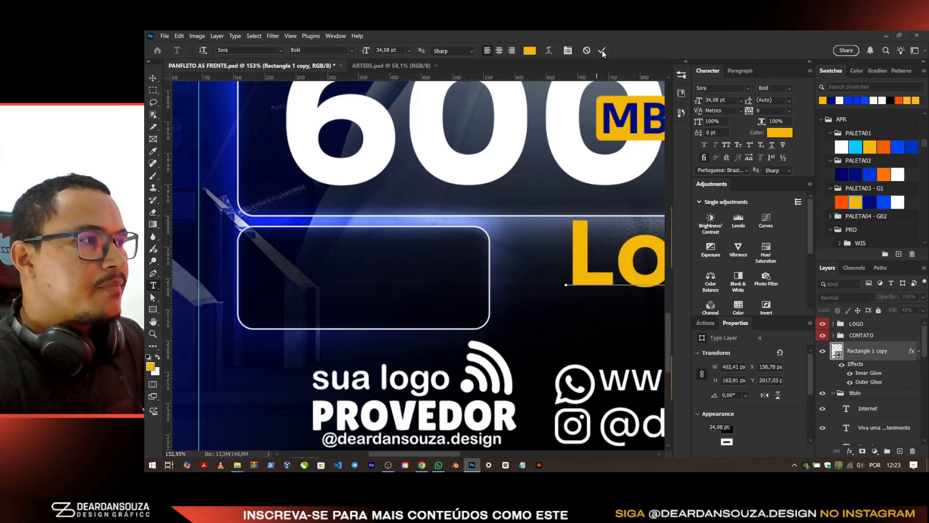
{"action": "type", "text": "Wi-fi 5G grátis"}
{"action": "left_click", "coordinate": [602, 51]}
{"action": "key", "text": "v"}
{"action": "left_click_drag", "start_coordinate": [631, 259], "coordinate": [357, 320]}
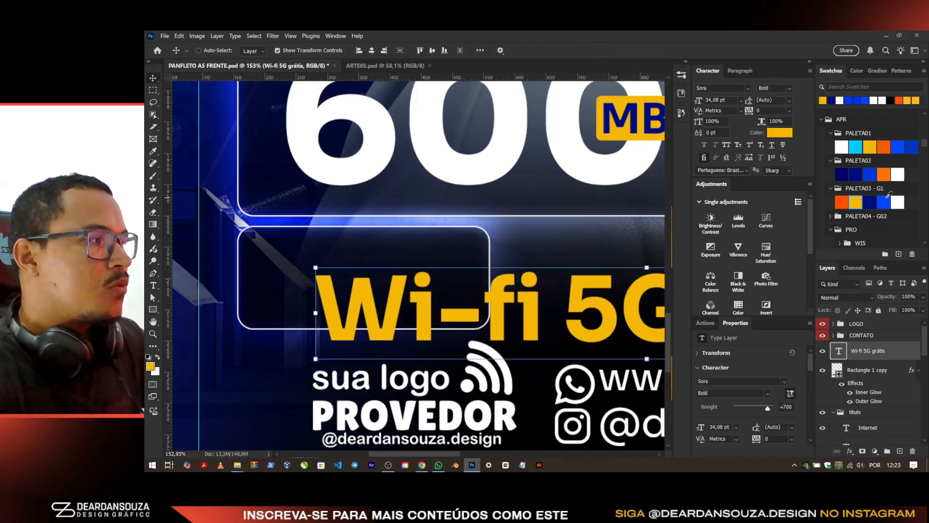
Step: Recolour "Wi-fi 5G grátis" white and reduce it to 10.66 pt, centred in the lower part of the small box
{"action": "key", "text": "alt+BackSpace"}
{"action": "left_click_drag", "start_coordinate": [690, 99], "coordinate": [687, 99]}
{"action": "left_click_drag", "start_coordinate": [552, 340], "coordinate": [453, 306]}
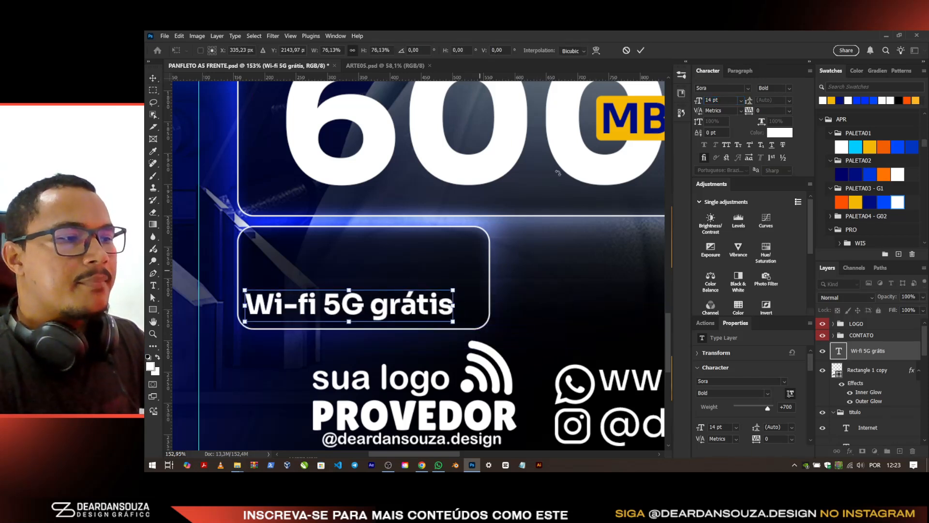
{"action": "left_click", "coordinate": [639, 50]}
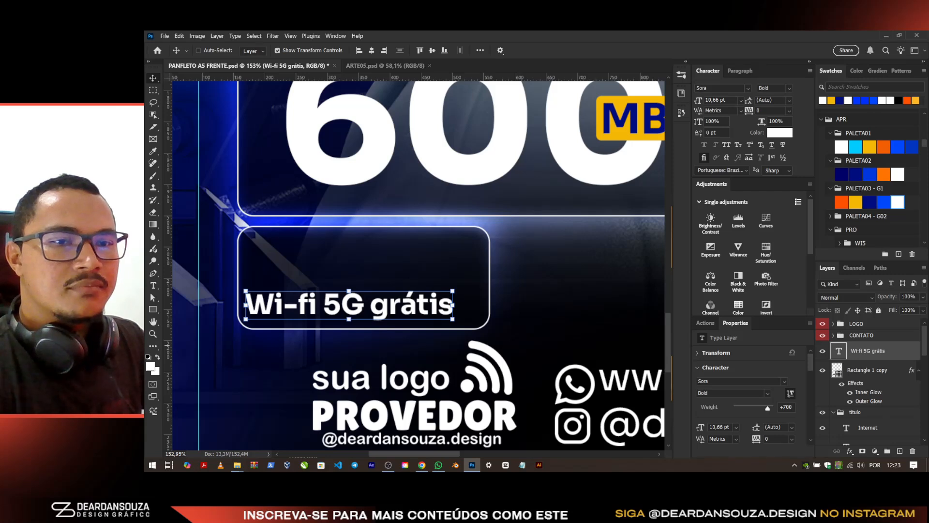
{"action": "left_click_drag", "start_coordinate": [427, 313], "coordinate": [430, 304]}
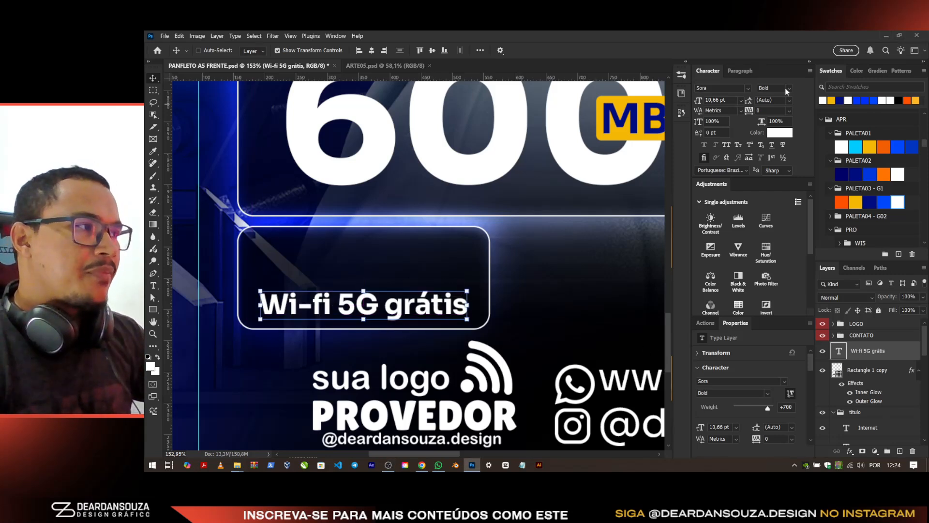
Step: Change the "Wi-fi 5G grátis" font weight to Regular and recentre the text horizontally in the small box
{"action": "left_click", "coordinate": [789, 88]}
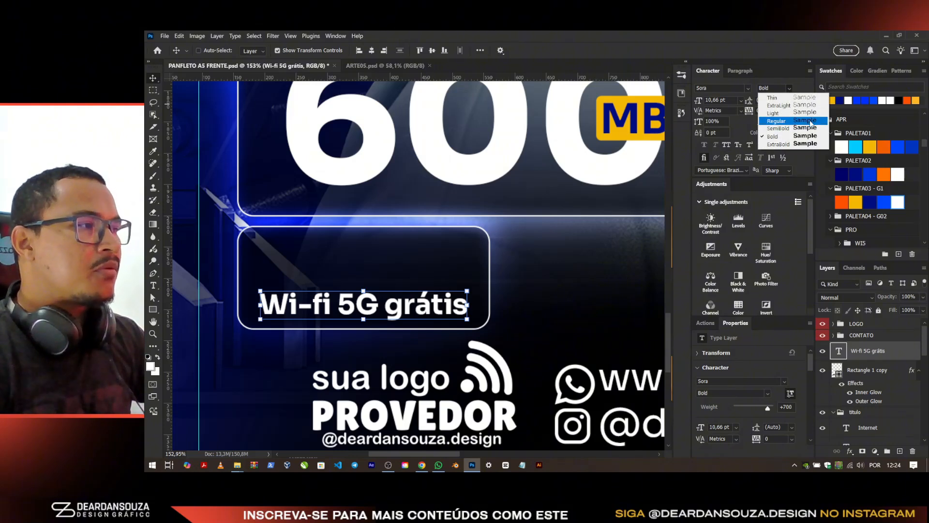
{"action": "left_click", "coordinate": [803, 120]}
{"action": "left_click_drag", "start_coordinate": [419, 304], "coordinate": [422, 304]}
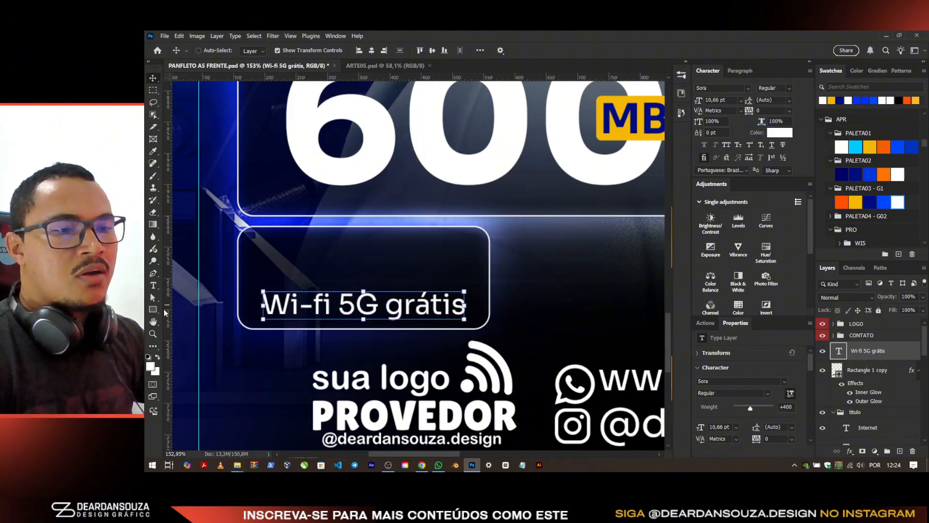
Step: Draw a white router custom shape about 118 × 93 px inside the small box
{"action": "left_click", "coordinate": [153, 310]}
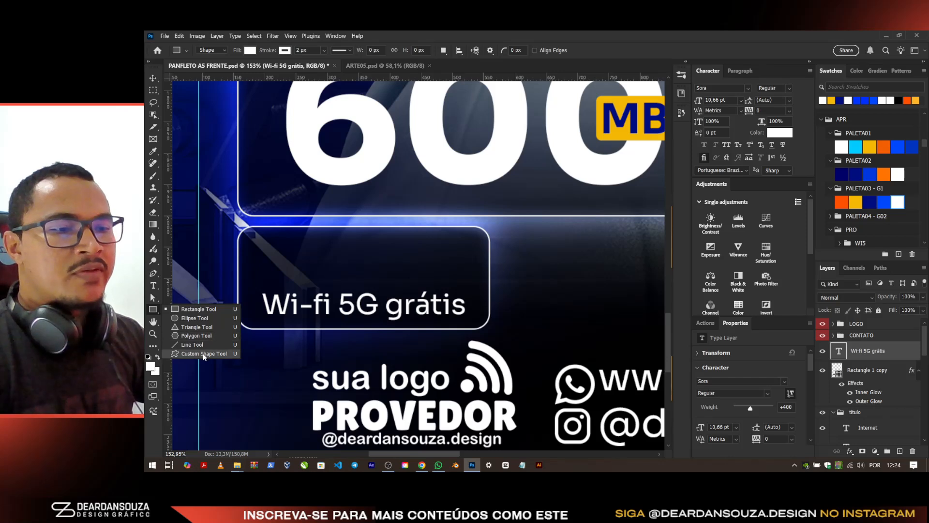
{"action": "left_click", "coordinate": [203, 354]}
{"action": "left_click", "coordinate": [526, 52]}
{"action": "scroll", "coordinate": [466, 186], "scroll_direction": "up", "scroll_amount": 1}
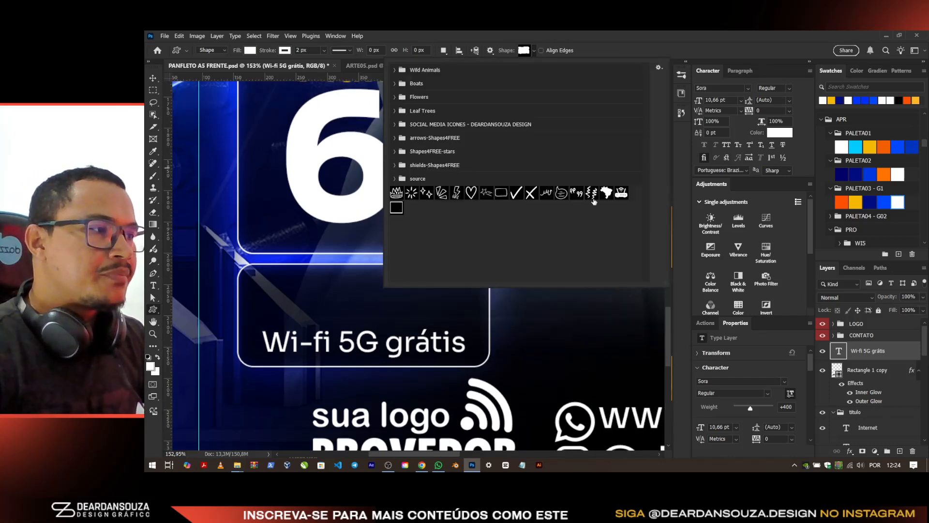
{"action": "scroll", "coordinate": [332, 290], "scroll_direction": "down", "scroll_amount": 1}
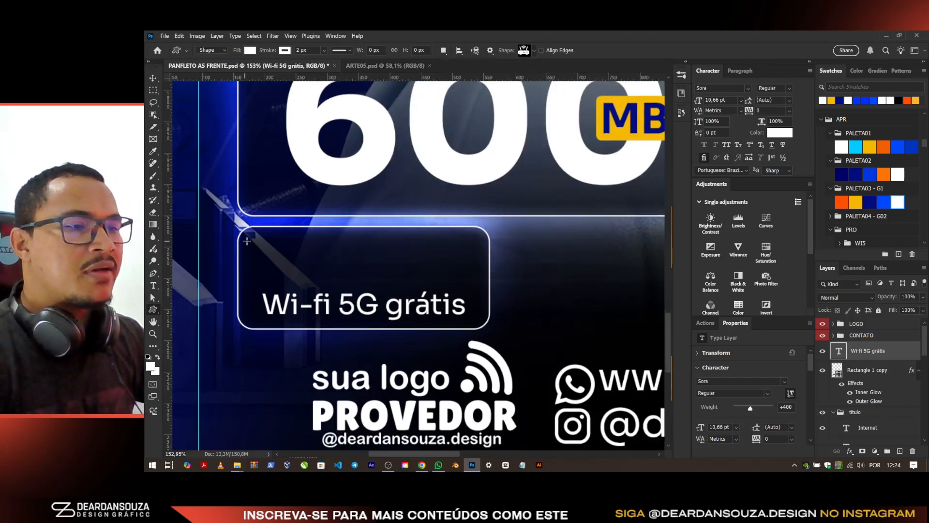
{"action": "left_click_drag", "start_coordinate": [252, 248], "coordinate": [325, 306]}
{"action": "key", "text": "v"}
Step: Place the "Wi-fi 5G grátis" text beside the router icon and break it into two lines before "grátis"
{"action": "scroll", "coordinate": [291, 280], "scroll_direction": "up", "scroll_amount": 2}
{"action": "left_click", "coordinate": [436, 322]}
{"action": "left_click_drag", "start_coordinate": [435, 321], "coordinate": [559, 267]}
{"action": "double_click", "coordinate": [560, 263]}
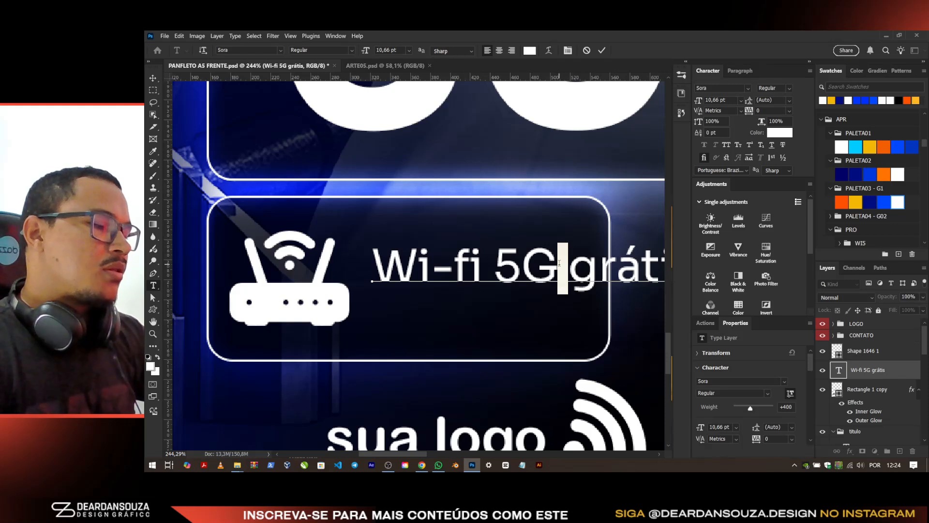
{"action": "key", "text": "Return"}
{"action": "left_click", "coordinate": [601, 51]}
{"action": "key", "text": "v"}
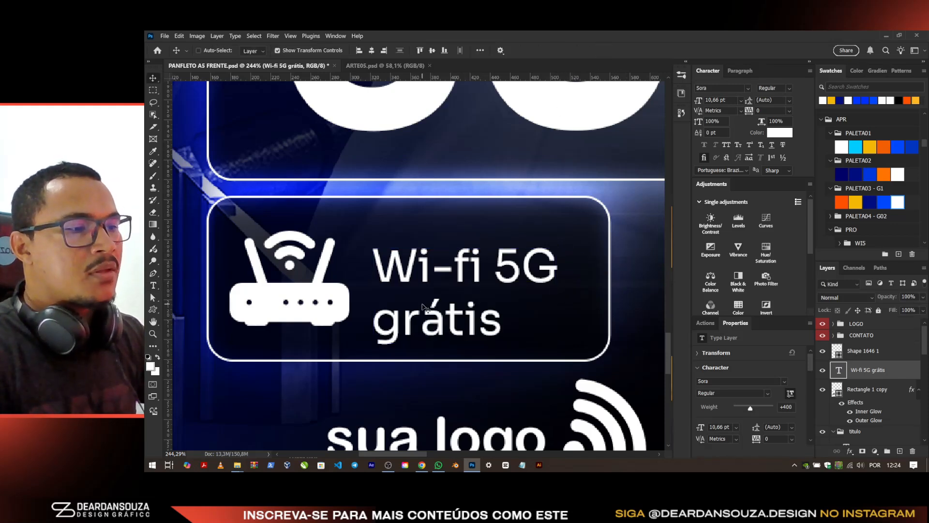
Step: Capitalise the second line as "Grátis" and nudge the text slightly upward to line up with the router icon
{"action": "double_click", "coordinate": [413, 327]}
{"action": "left_click_drag", "start_coordinate": [404, 327], "coordinate": [366, 326]}
{"action": "type", "text": "G"}
{"action": "left_click", "coordinate": [602, 51]}
{"action": "key", "text": "v"}
{"action": "left_click_drag", "start_coordinate": [467, 288], "coordinate": [468, 276]}
Step: Try a yellow fill on the router icon and restore it to white
{"action": "left_click", "coordinate": [307, 313], "text": "ctrl"}
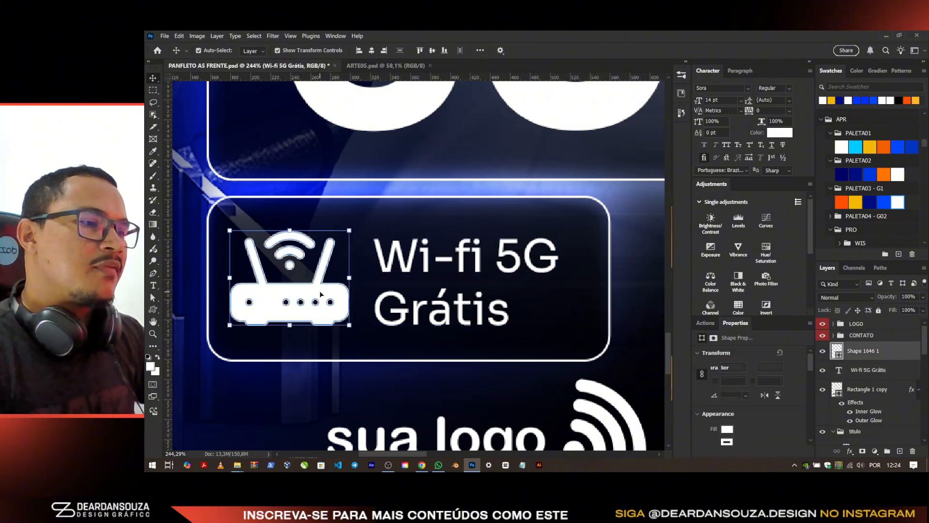
{"action": "scroll", "coordinate": [300, 317], "scroll_direction": "down", "scroll_amount": 8}
{"action": "left_click", "coordinate": [855, 202]}
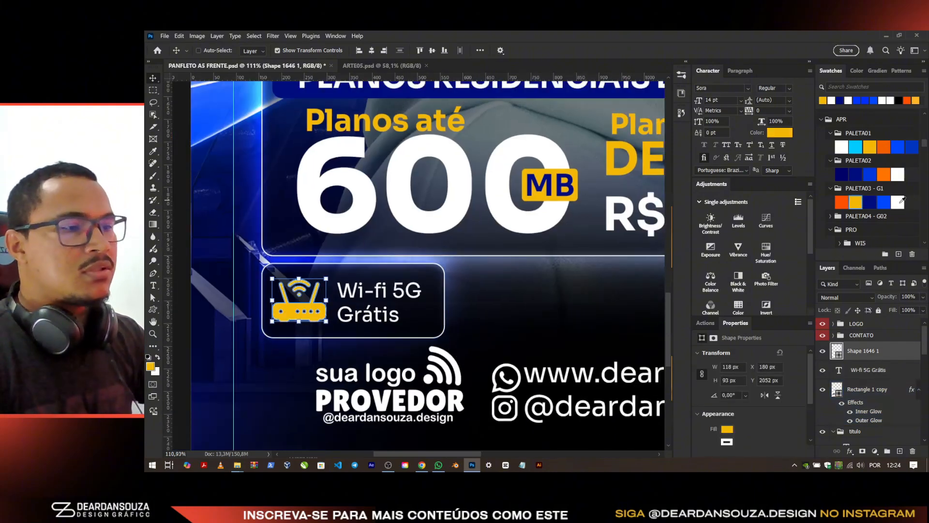
{"action": "left_click", "coordinate": [898, 202]}
Step: Save the file and group the router icon, the "Wi-fi 5G Grátis" text and the small box
{"action": "key", "text": "ctrl+s"}
{"action": "left_click", "coordinate": [869, 389], "text": "shift"}
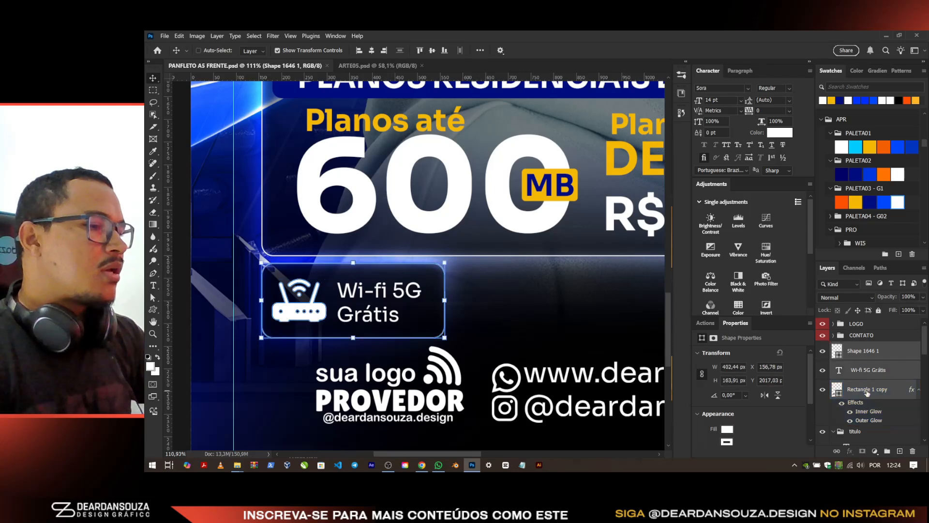
{"action": "key", "text": "ctrl+g"}
Step: Duplicate the benefit box group three times to form an evenly spaced row of four under the plan box
{"action": "scroll", "coordinate": [464, 303], "scroll_direction": "down", "scroll_amount": 3}
{"action": "scroll", "coordinate": [338, 295], "scroll_direction": "up", "scroll_amount": 5}
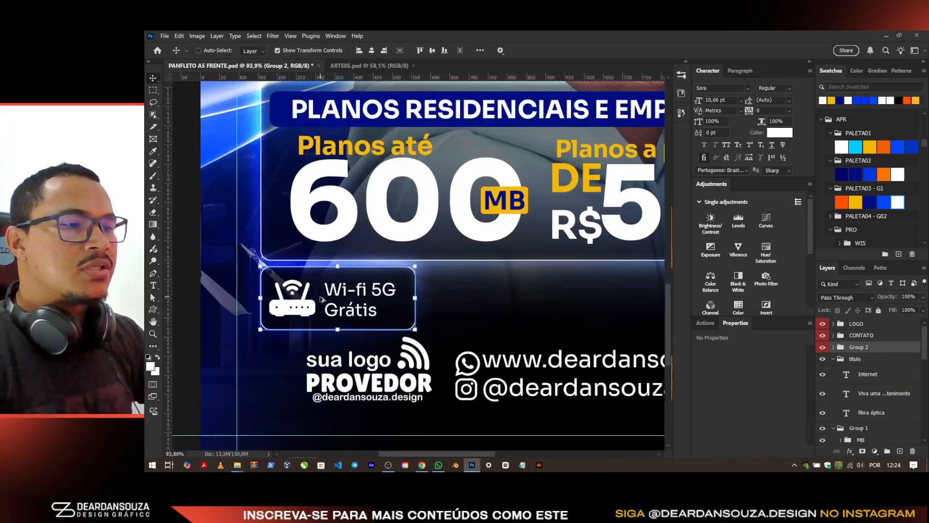
{"action": "scroll", "coordinate": [233, 291], "scroll_direction": "down", "scroll_amount": 2}
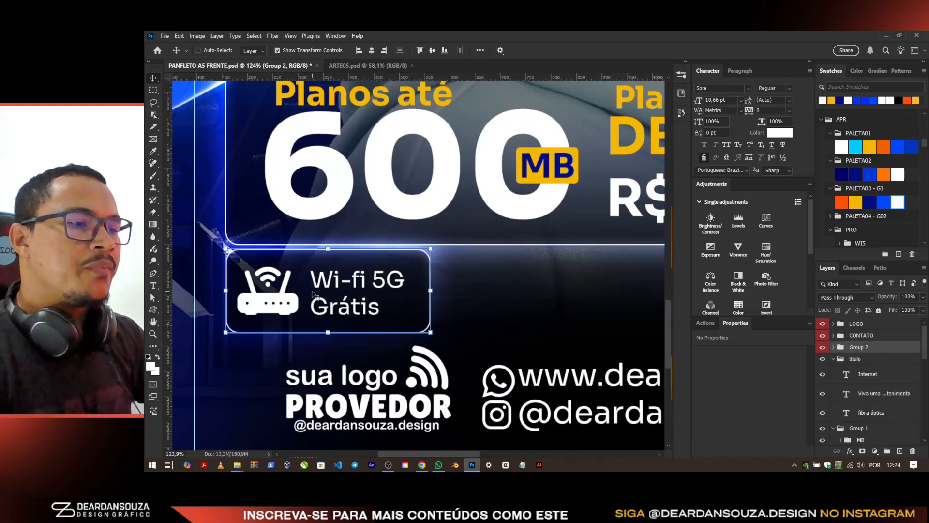
{"action": "left_click_drag", "start_coordinate": [322, 304], "coordinate": [519, 304]}
{"action": "scroll", "coordinate": [519, 303], "scroll_direction": "down", "scroll_amount": 4}
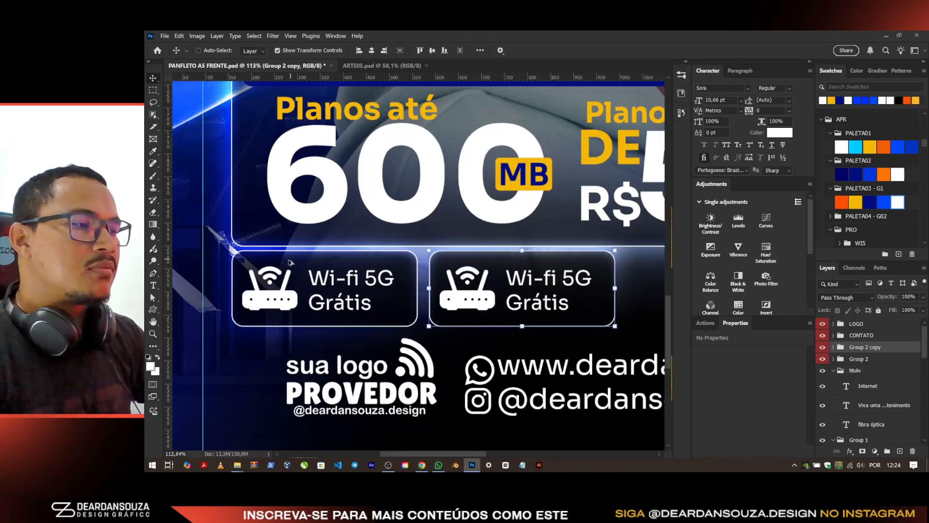
{"action": "left_click_drag", "start_coordinate": [444, 286], "coordinate": [613, 289]}
{"action": "scroll", "coordinate": [531, 285], "scroll_direction": "down", "scroll_amount": 1}
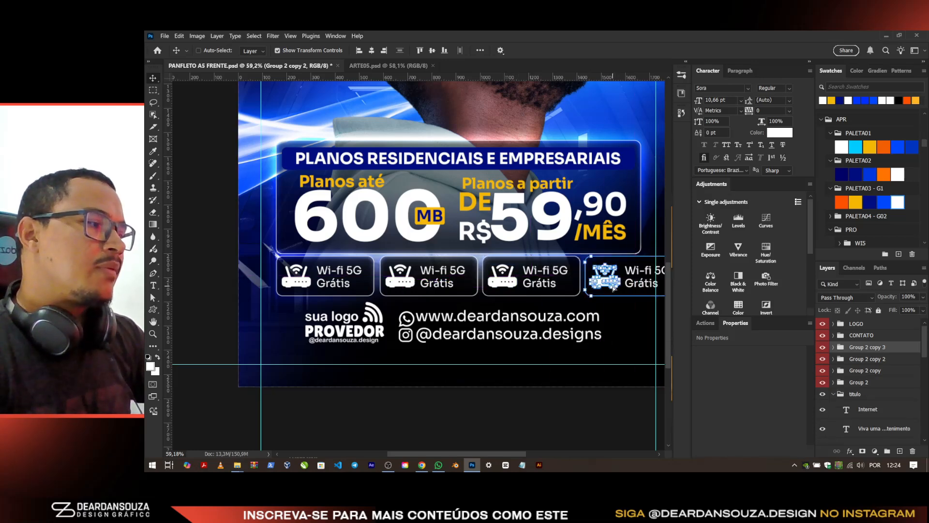
Step: Scale the four benefit boxes together to about 147 px high so their row matches the plan box's width
{"action": "left_click", "coordinate": [868, 383], "text": "shift"}
{"action": "key", "text": "ctrl+t"}
{"action": "scroll", "coordinate": [577, 259], "scroll_direction": "down", "scroll_amount": 4}
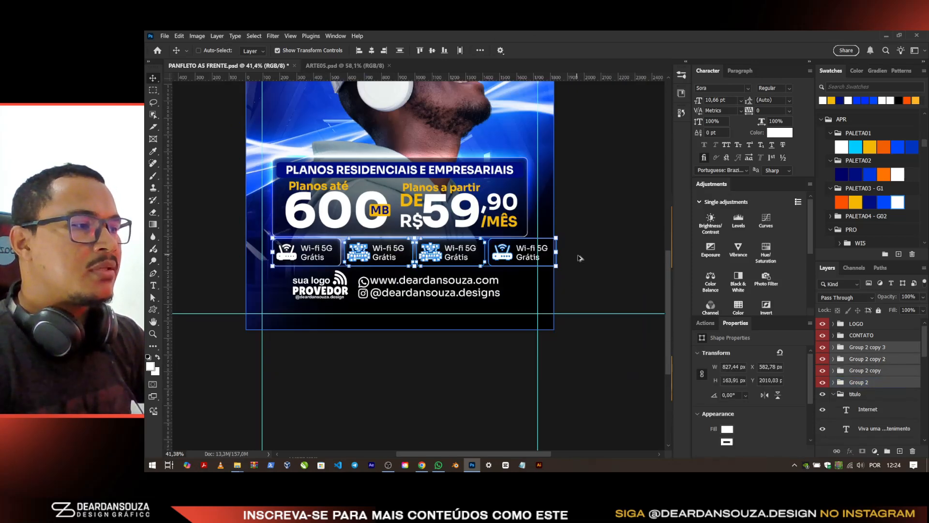
{"action": "left_click_drag", "start_coordinate": [561, 252], "coordinate": [524, 253]}
{"action": "left_click", "coordinate": [641, 51]}
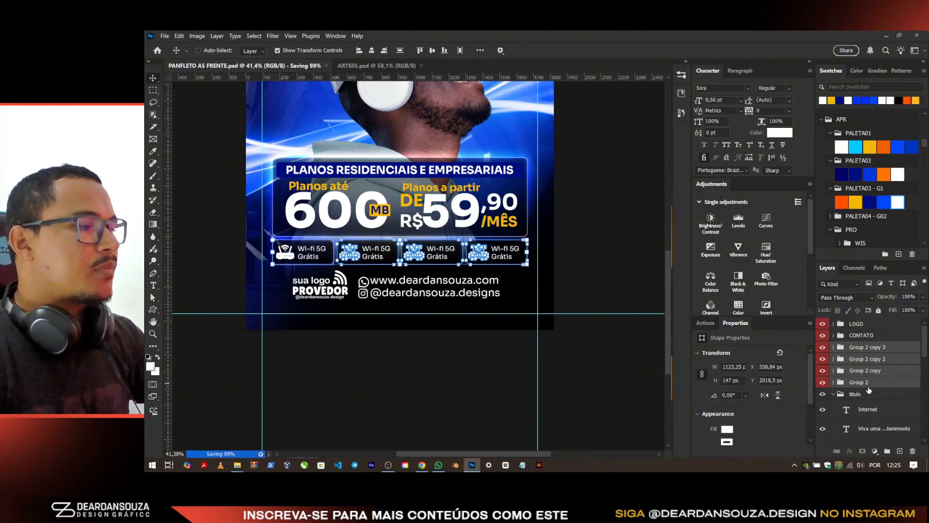
Step: Move the plan box group and the four benefit boxes together slightly upward
{"action": "left_click", "coordinate": [843, 396]}
{"action": "left_click", "coordinate": [833, 394]}
{"action": "left_click", "coordinate": [861, 407], "text": "ctrl"}
{"action": "scroll", "coordinate": [401, 203], "scroll_direction": "up", "scroll_amount": 3}
{"action": "left_click_drag", "start_coordinate": [414, 198], "coordinate": [414, 191]}
{"action": "left_click", "coordinate": [364, 262], "text": "ctrl"}
Step: Copy "internet 100% fibra óptica" from the LEGENDAS G01 Google document and paste it over the second benefit box's text in Photoshop
{"action": "scroll", "coordinate": [364, 262], "scroll_direction": "up", "scroll_amount": 9}
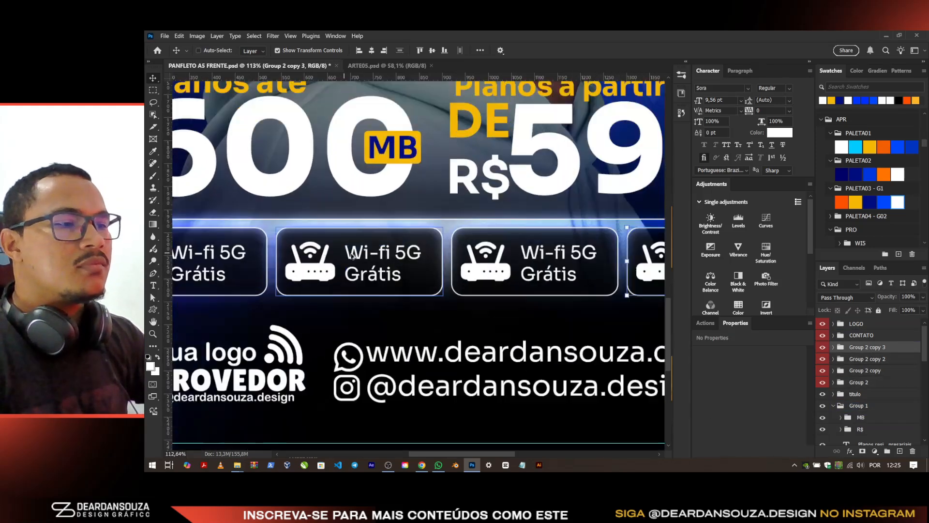
{"action": "key", "text": "alt+Tab"}
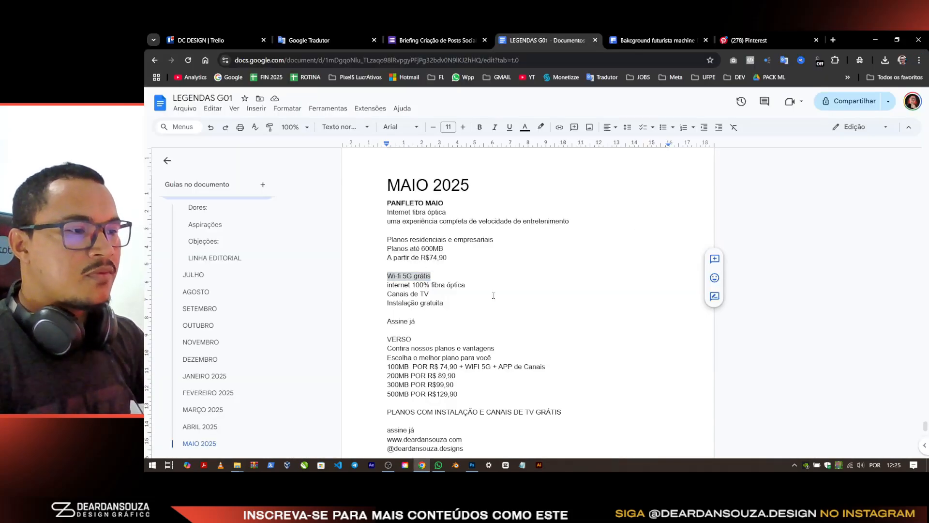
{"action": "left_click_drag", "start_coordinate": [465, 285], "coordinate": [448, 285]}
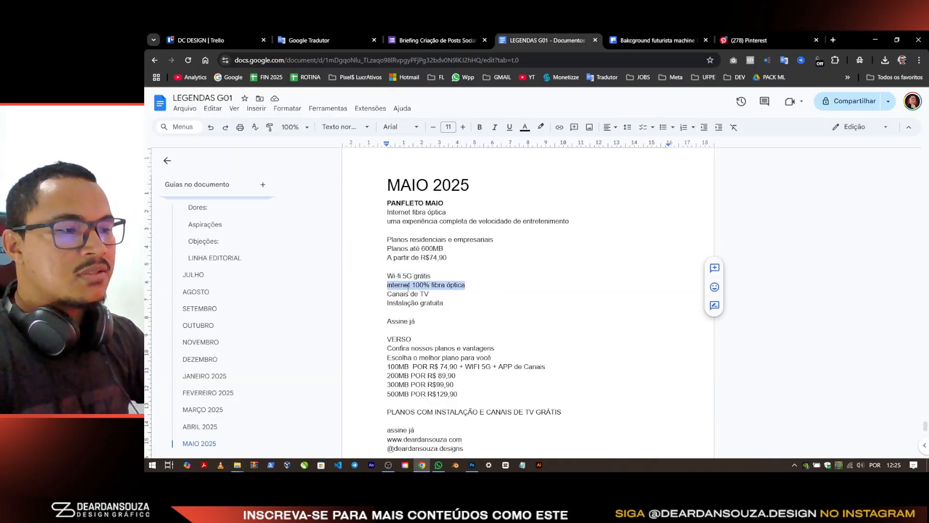
{"action": "key", "text": "alt+Tab"}
{"action": "double_click", "coordinate": [410, 253]}
{"action": "type", "text": "internet 100% fibra óptica"}
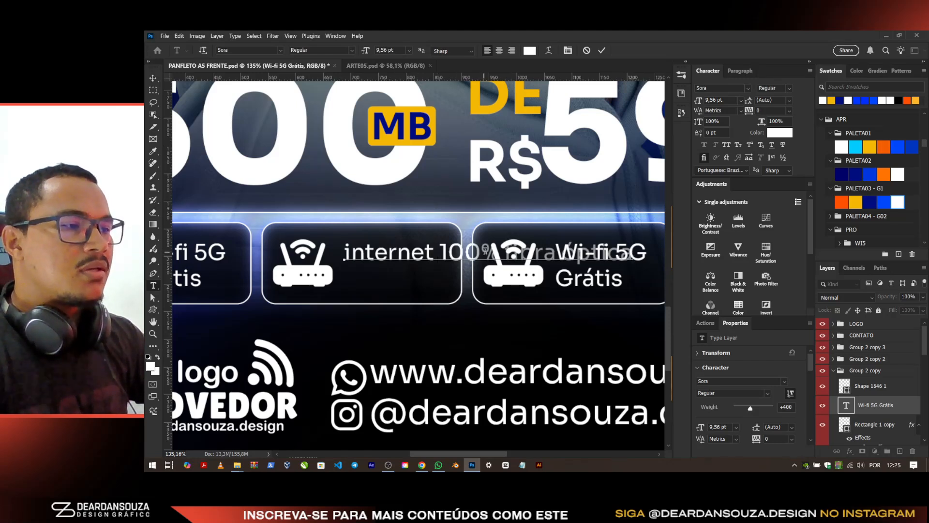
Step: Shorten the second box's text to "100% fibra óptica" and put "óptica" on a second line
{"action": "left_click_drag", "start_coordinate": [446, 250], "coordinate": [219, 210]}
{"action": "key", "text": "BackSpace"}
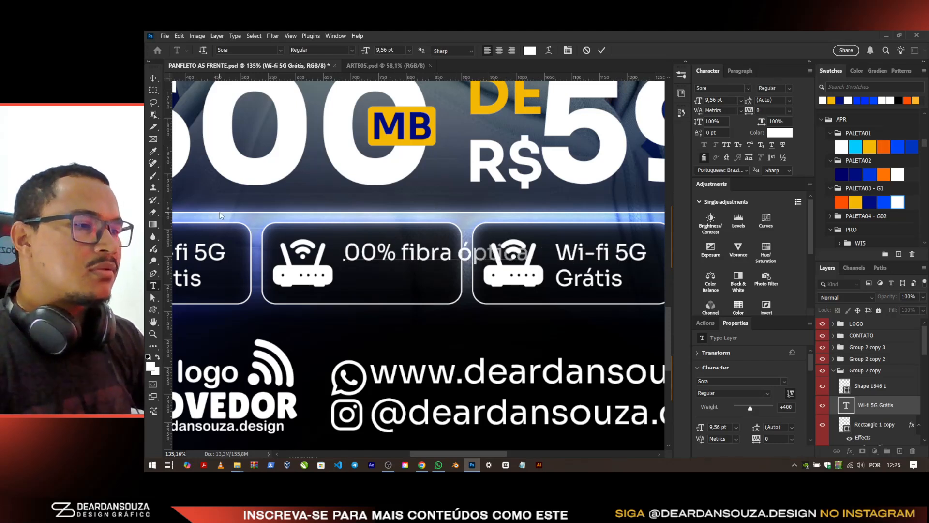
{"action": "type", "text": "1"}
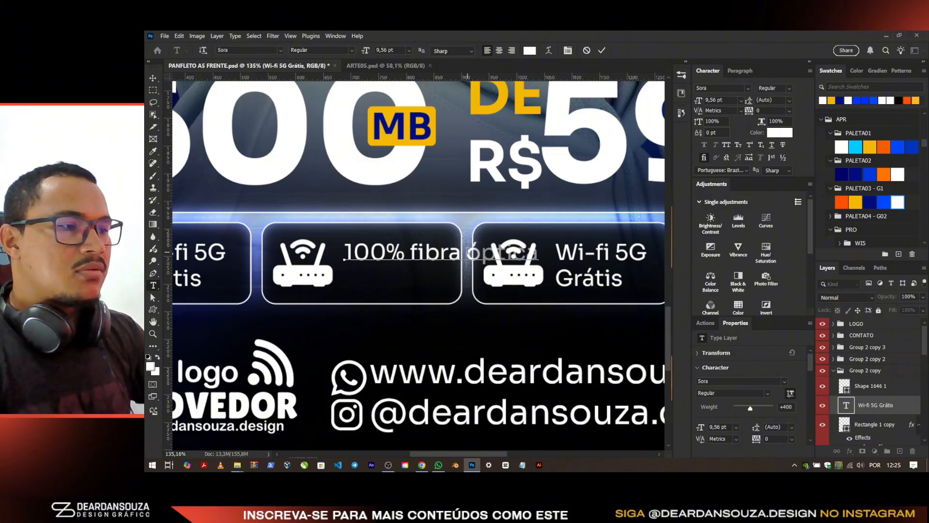
{"action": "key", "text": "Return"}
Step: Remove "100%" from the second box's text and capitalise its first line as "Fibra"
{"action": "key", "text": "Up"}
{"action": "key", "text": "shift+Right"}
{"action": "key", "text": "shift+Right"}
{"action": "key", "text": "shift+Right"}
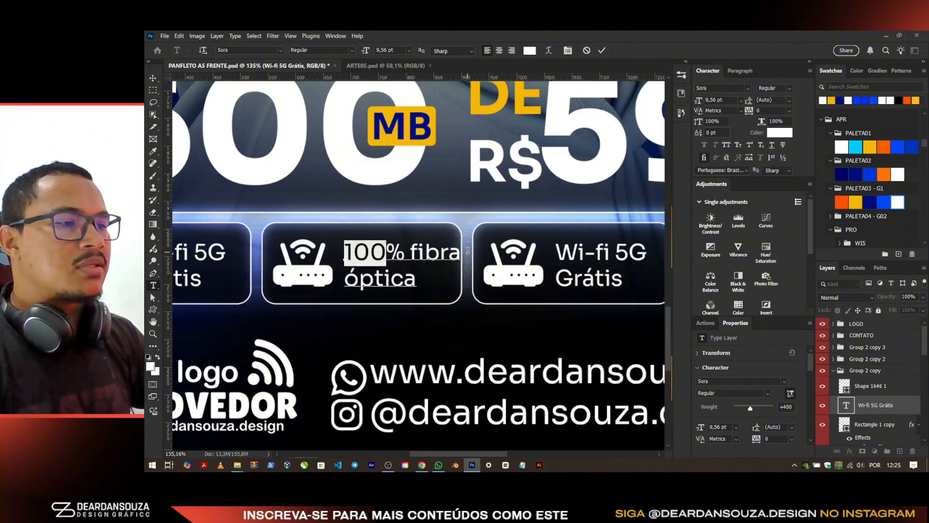
{"action": "key", "text": "alt+Tab"}
{"action": "key", "text": "alt+Tab"}
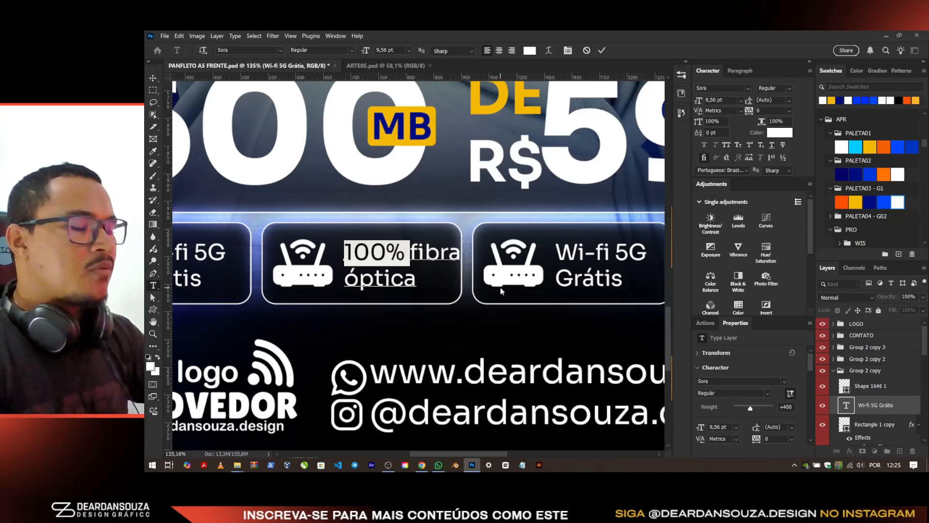
{"action": "key", "text": "BackSpace"}
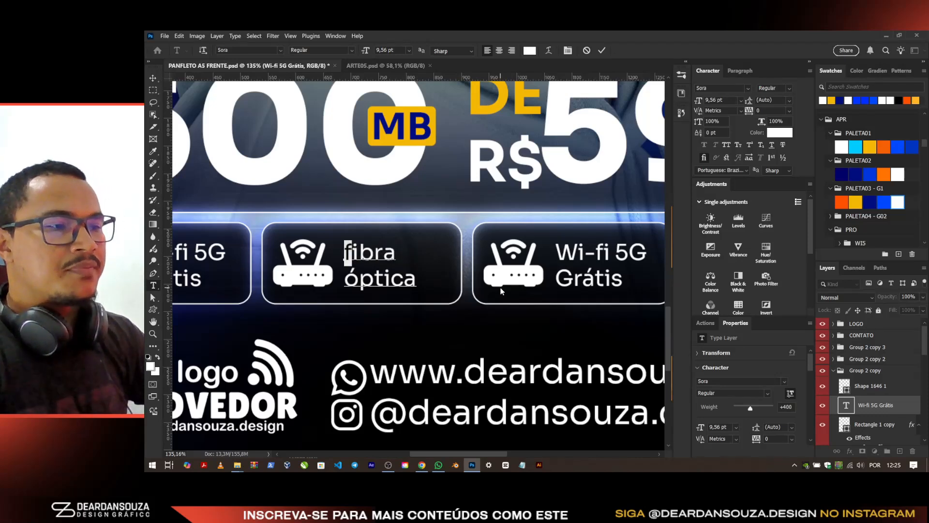
{"action": "type", "text": "F"}
{"action": "left_click", "coordinate": [601, 51]}
Step: Shift the second box's text slightly to the right and capitalise its second line as "Óptica"
{"action": "key", "text": "v"}
{"action": "scroll", "coordinate": [441, 253], "scroll_direction": "up", "scroll_amount": 3}
{"action": "left_click_drag", "start_coordinate": [377, 274], "coordinate": [394, 274]}
{"action": "key", "text": "t"}
{"action": "left_click_drag", "start_coordinate": [337, 289], "coordinate": [300, 280]}
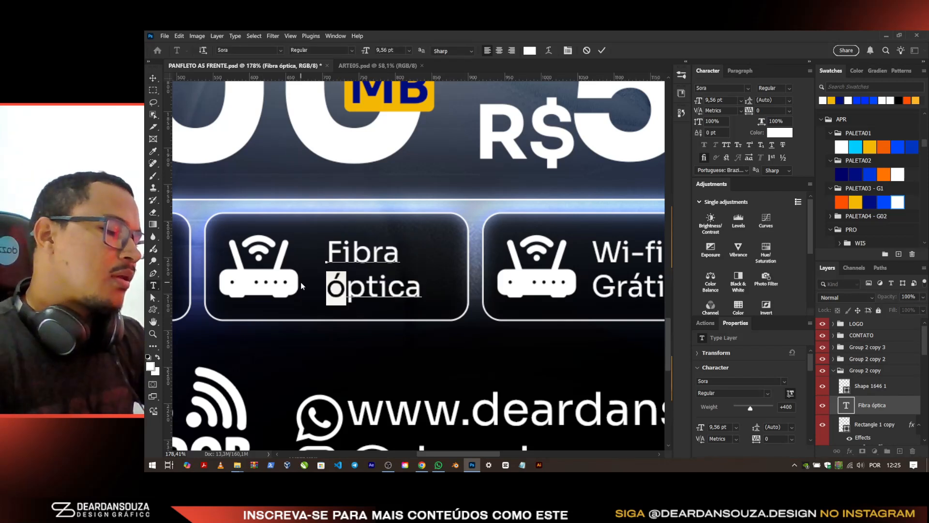
{"action": "type", "text": "Ó"}
{"action": "left_click", "coordinate": [601, 50]}
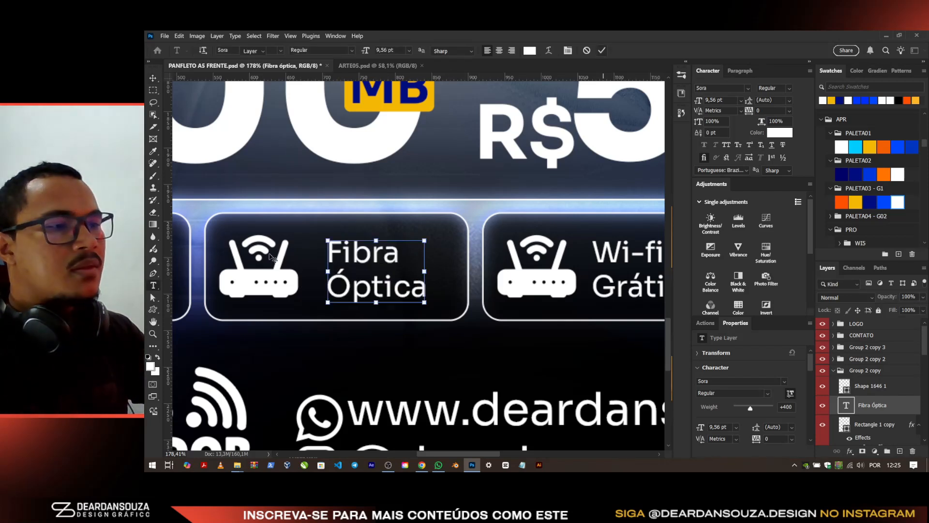
Step: Replace the second box's router icon with a fibre-optic custom shape about 106 × 102 px, aligned beside the text
{"action": "key", "text": "v"}
{"action": "left_click", "coordinate": [270, 281]}
{"action": "key", "text": "Delete"}
{"action": "key", "text": "u"}
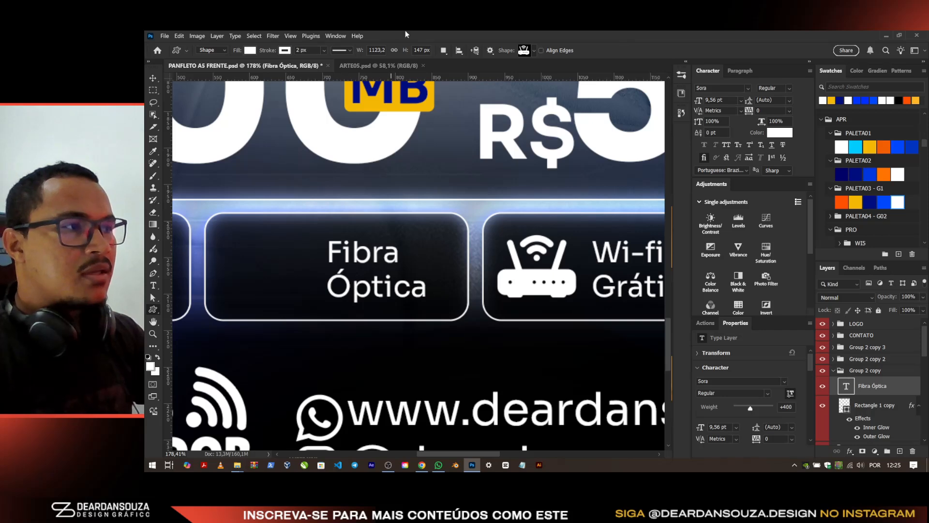
{"action": "left_click", "coordinate": [532, 54]}
{"action": "left_click", "coordinate": [395, 125]}
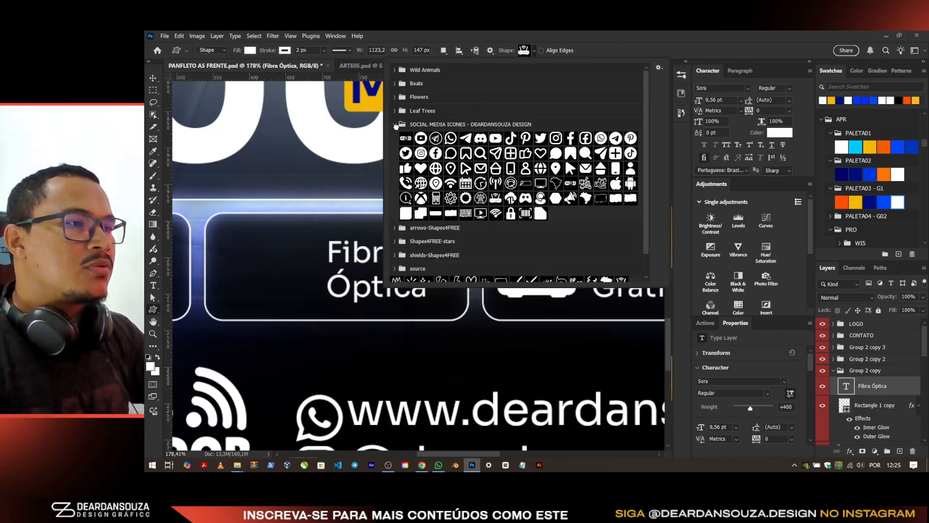
{"action": "left_click", "coordinate": [616, 34]}
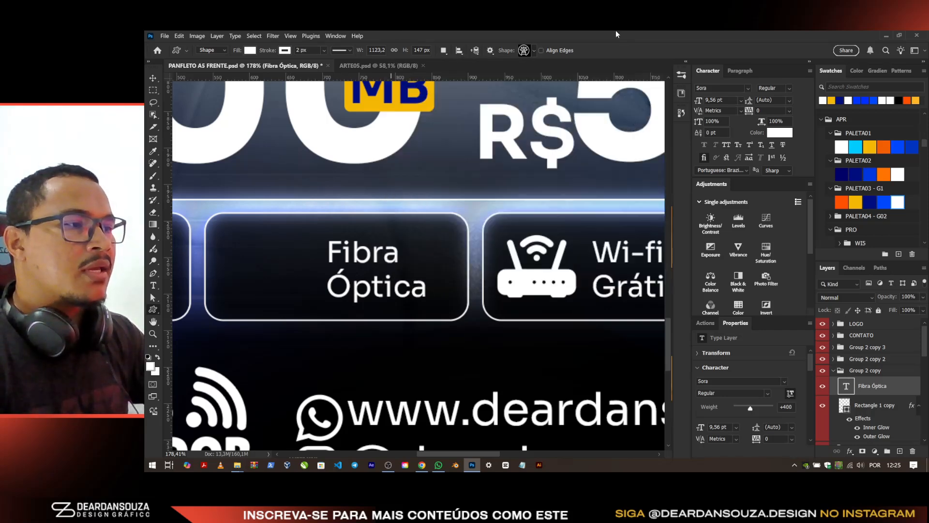
{"action": "left_click_drag", "start_coordinate": [237, 241], "coordinate": [303, 306]}
{"action": "key", "text": "v"}
{"action": "left_click_drag", "start_coordinate": [264, 274], "coordinate": [264, 272]}
Step: Switch to the LEGENDAS G01 Google document and copy the line "Canais de TV"
{"action": "scroll", "coordinate": [265, 272], "scroll_direction": "down", "scroll_amount": 4}
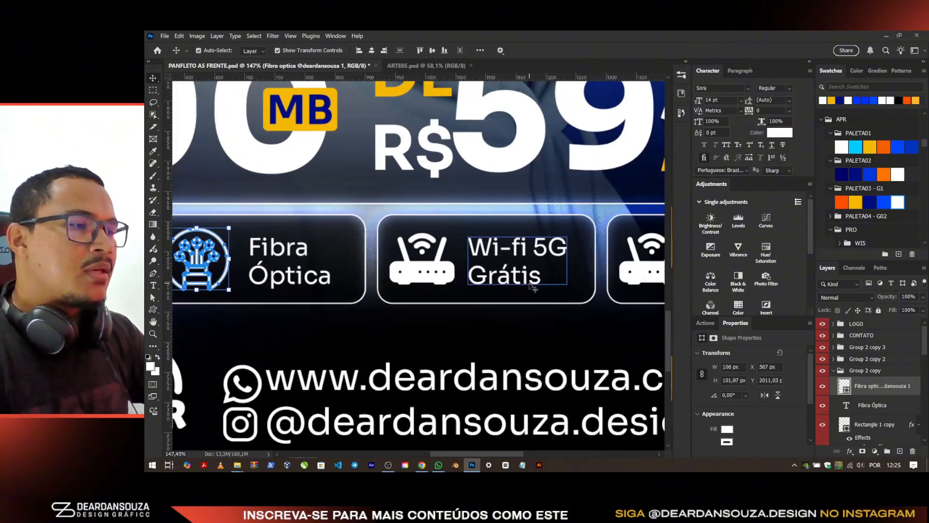
{"action": "key", "text": "alt+Tab"}
{"action": "triple_click", "coordinate": [449, 294]}
{"action": "double_click", "coordinate": [476, 295]}
{"action": "left_click_drag", "start_coordinate": [431, 293], "coordinate": [377, 294]}
{"action": "key", "text": "ctrl+c"}
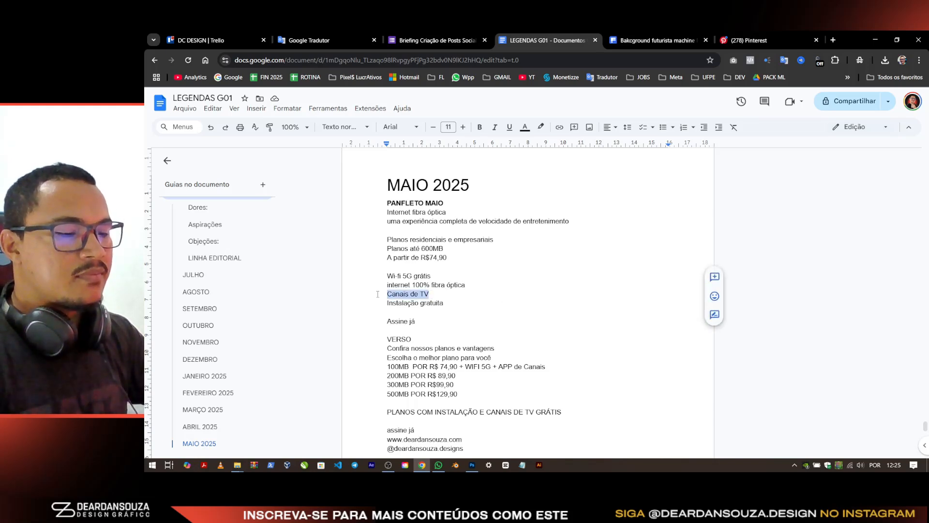
Step: Return to Photoshop and replace the third benefit box's text with "Canais de TV", breaking the line before "de TV"
{"action": "key", "text": "alt+Tab"}
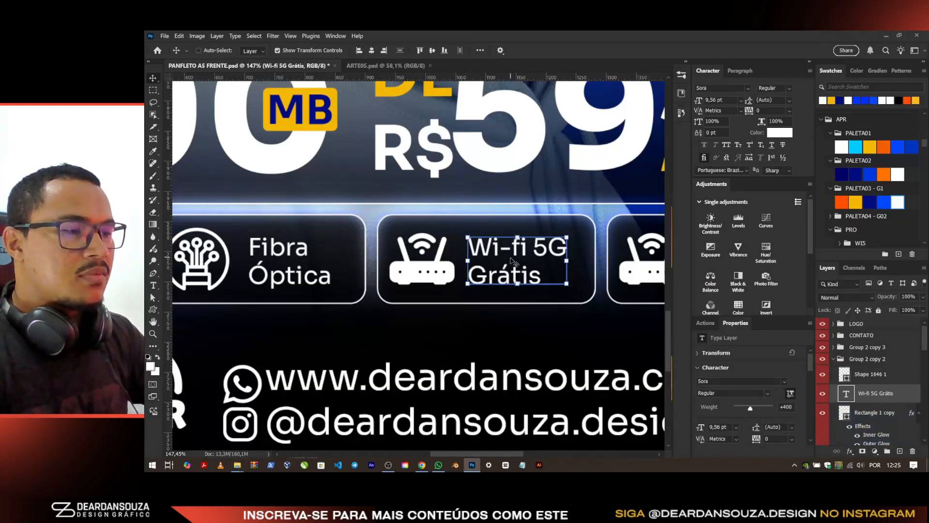
{"action": "double_click", "coordinate": [513, 261]}
{"action": "key", "text": "ctrl+v"}
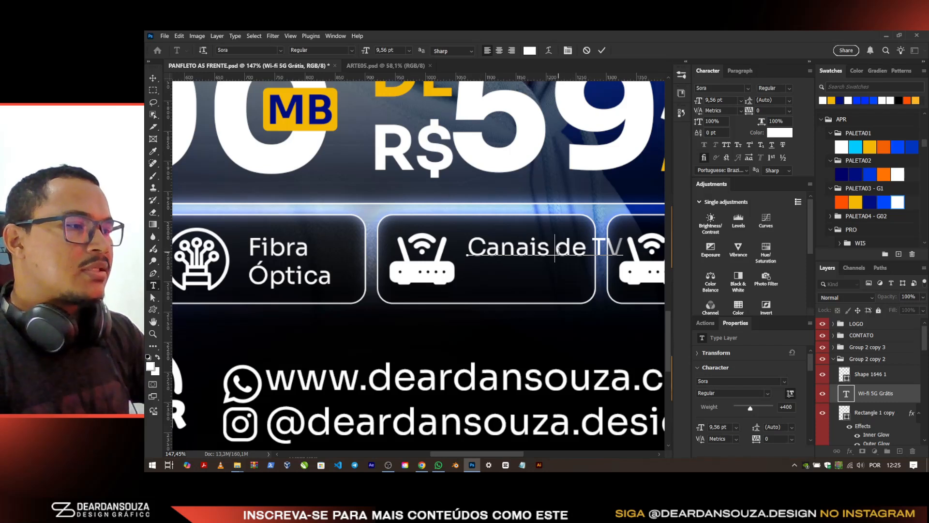
{"action": "key", "text": "BackSpace"}
{"action": "key", "text": "Return"}
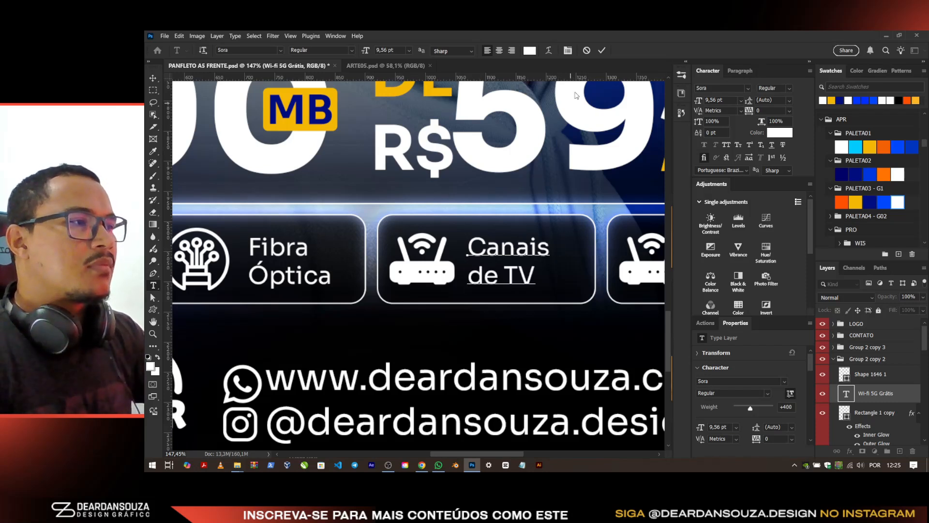
{"action": "left_click", "coordinate": [601, 51]}
Step: Replace the third benefit box's router icon with the TV custom shape, about 108 × 86 px, beside "Canais de TV"
{"action": "key", "text": "v"}
{"action": "left_click", "coordinate": [426, 286]}
{"action": "key", "text": "u"}
{"action": "key", "text": "Delete"}
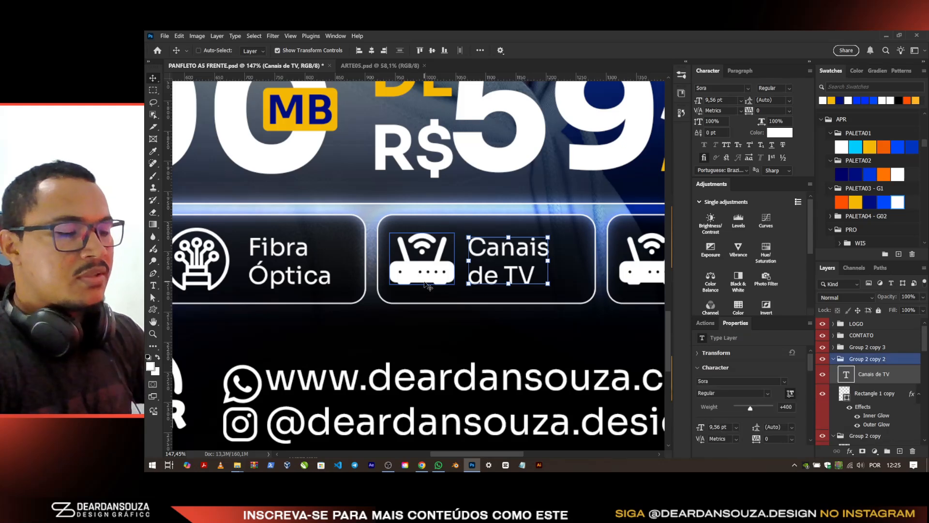
{"action": "left_click", "coordinate": [525, 50]}
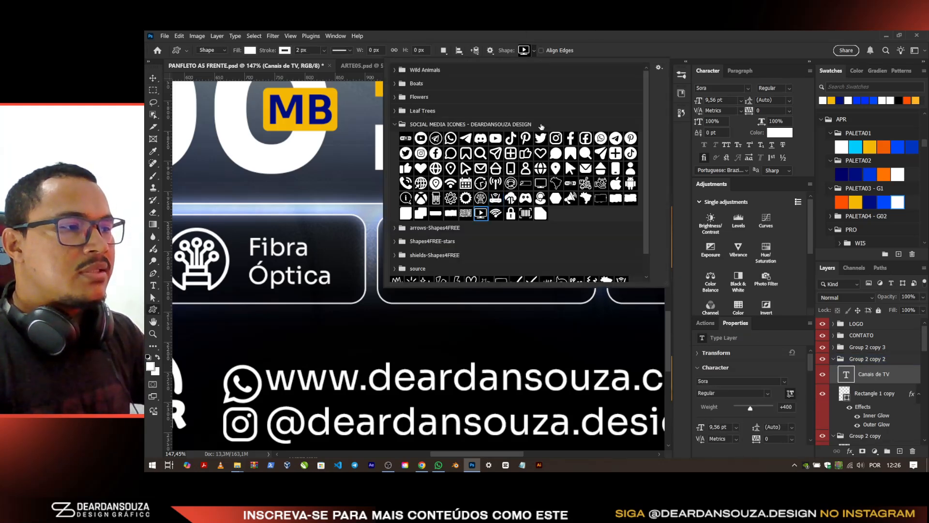
{"action": "left_click", "coordinate": [603, 47]}
{"action": "scroll", "coordinate": [409, 255], "scroll_direction": "up", "scroll_amount": 5}
{"action": "left_click_drag", "start_coordinate": [361, 202], "coordinate": [510, 329]}
{"action": "key", "text": "v"}
{"action": "left_click_drag", "start_coordinate": [441, 258], "coordinate": [447, 266]}
{"action": "scroll", "coordinate": [325, 201], "scroll_direction": "down", "scroll_amount": 4}
{"action": "scroll", "coordinate": [373, 244], "scroll_direction": "up", "scroll_amount": 1}
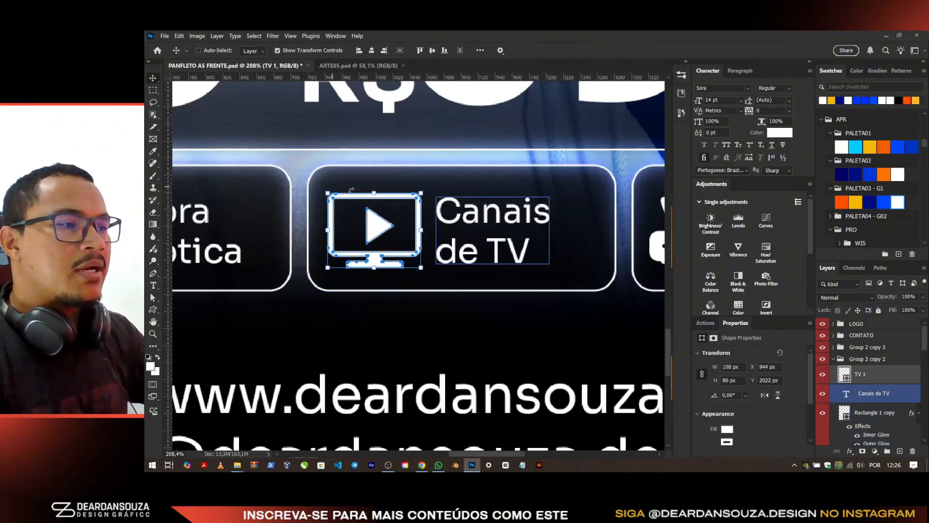
Step: Shift the TV icon and the "Canais de TV" text together slightly to the right inside their box
{"action": "left_click", "coordinate": [487, 227], "text": "ctrl+shift"}
{"action": "left_click_drag", "start_coordinate": [464, 235], "coordinate": [479, 236]}
{"action": "scroll", "coordinate": [279, 182], "scroll_direction": "down", "scroll_amount": 4}
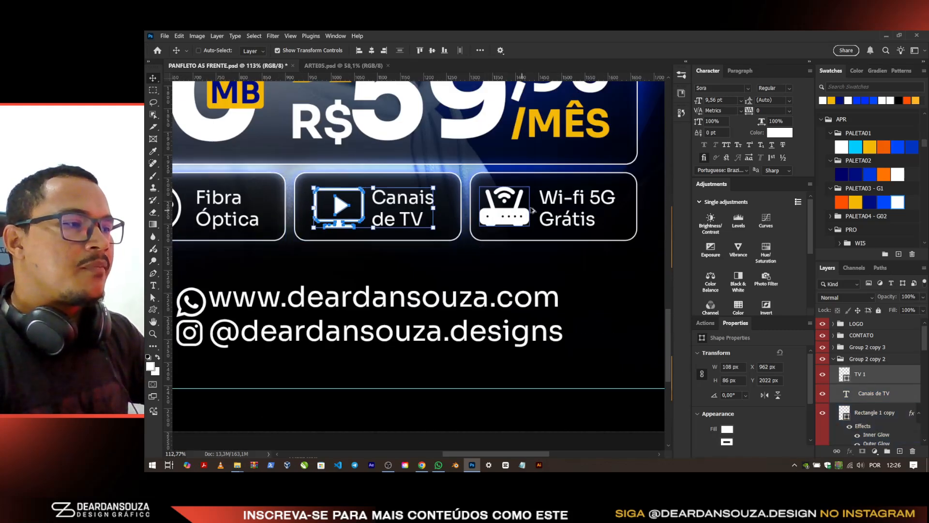
Step: Switch to the LEGENDAS G01 Google document, copy the line "Instalação gratuita" and return to Photoshop
{"action": "key", "text": "alt+Tab"}
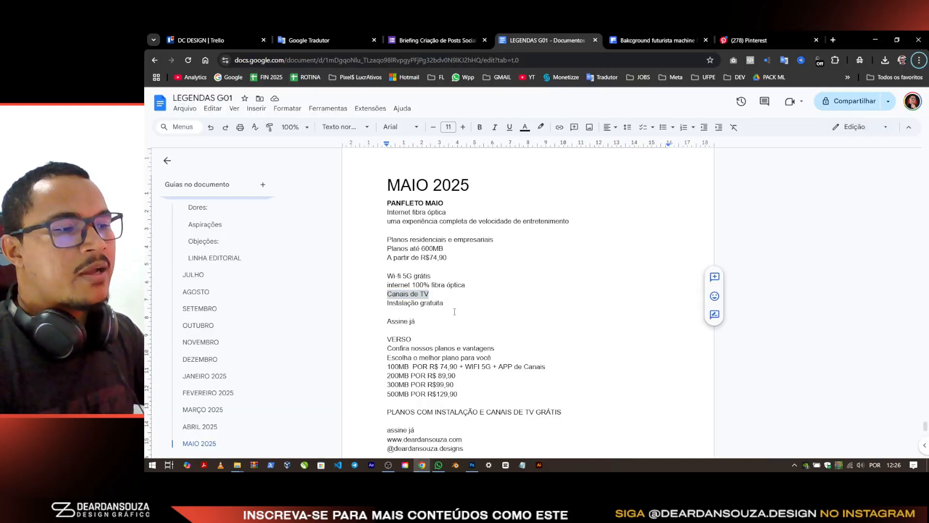
{"action": "left_click_drag", "start_coordinate": [457, 302], "coordinate": [411, 302]}
{"action": "key", "text": "alt+Tab"}
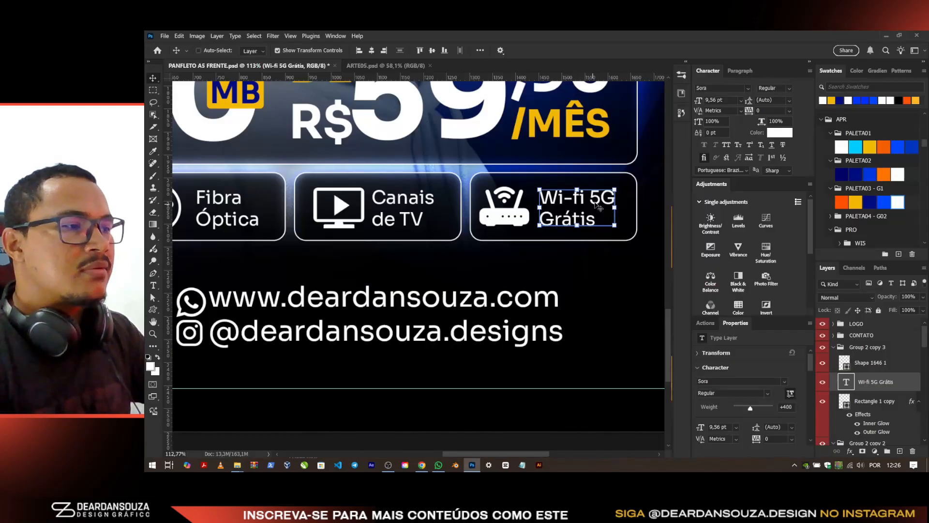
Step: Replace the fourth benefit box's text with "Instalação Gratuita", breaking the line before the capitalised "Gratuita"
{"action": "double_click", "coordinate": [596, 201]}
{"action": "type", "text": "Instalação gratuita"}
{"action": "scroll", "coordinate": [596, 199], "scroll_direction": "up", "scroll_amount": 2}
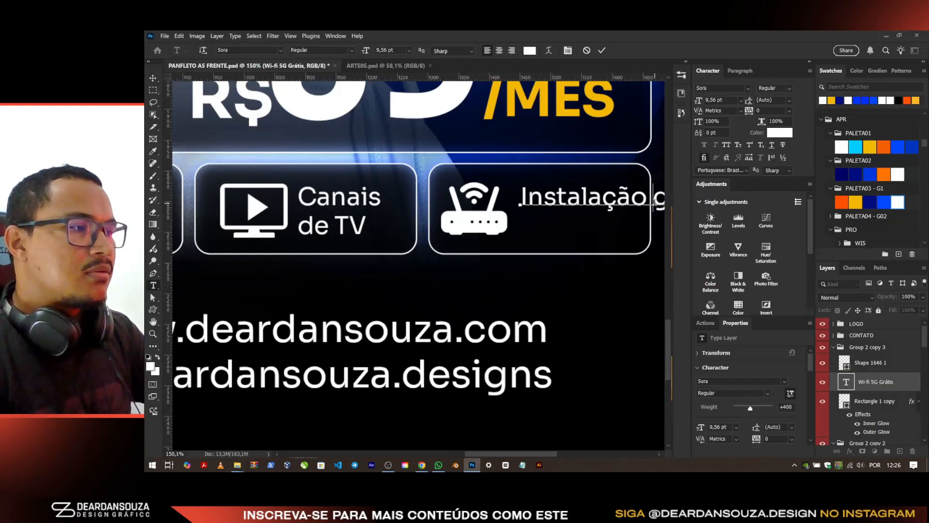
{"action": "key", "text": "Return"}
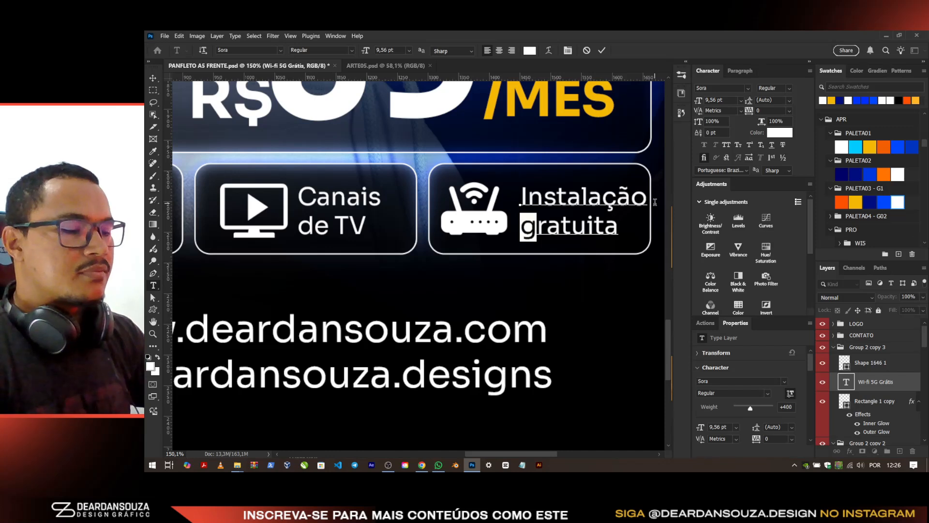
{"action": "type", "text": "G"}
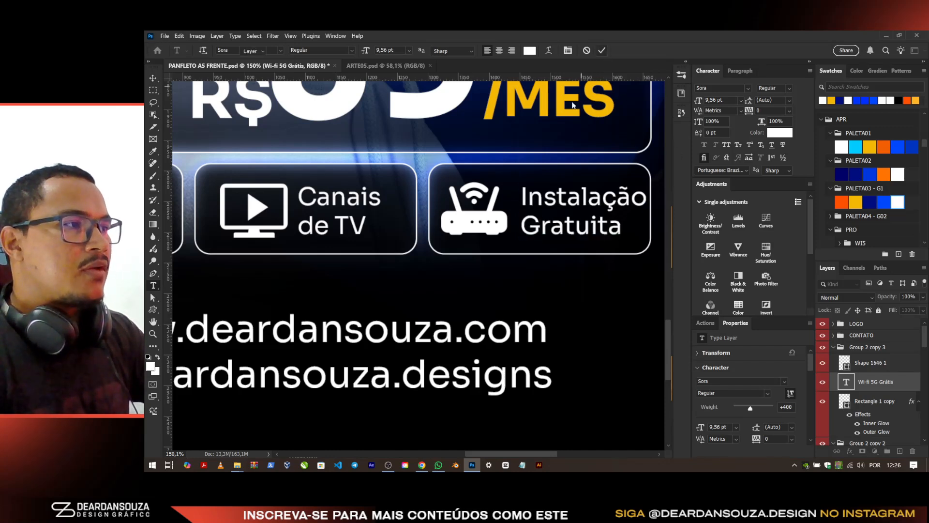
{"action": "left_click", "coordinate": [602, 50]}
Step: Replace the fourth box's router icon with the gear-shaped installation custom shape, about 106 × 106 px, beside the text
{"action": "key", "text": "v"}
{"action": "left_click", "coordinate": [480, 222], "text": "ctrl"}
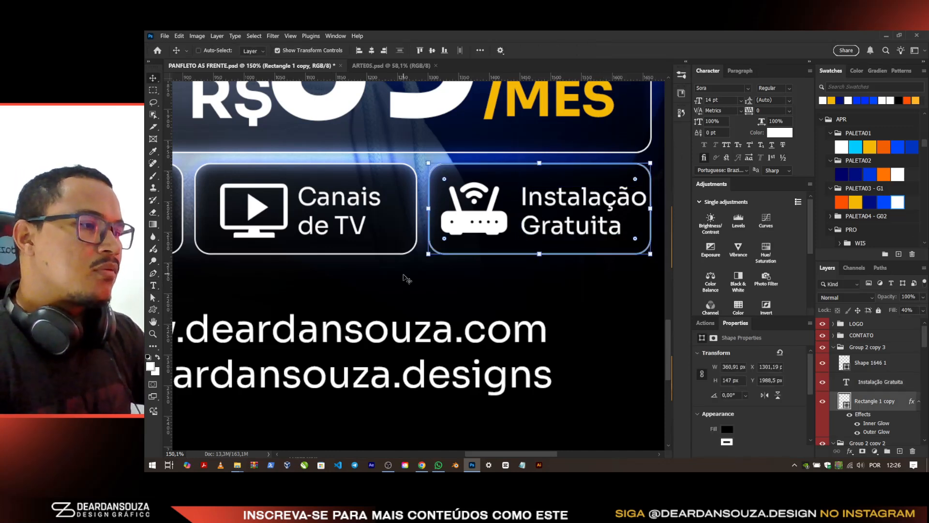
{"action": "left_click", "coordinate": [460, 226], "text": "ctrl"}
{"action": "key", "text": "Delete"}
{"action": "key", "text": "u"}
{"action": "left_click", "coordinate": [530, 50]}
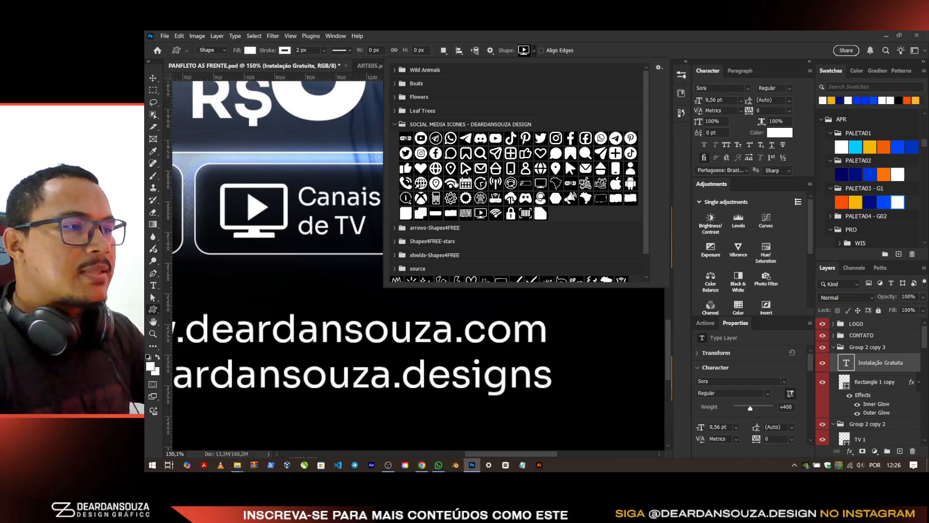
{"action": "left_click", "coordinate": [643, 32]}
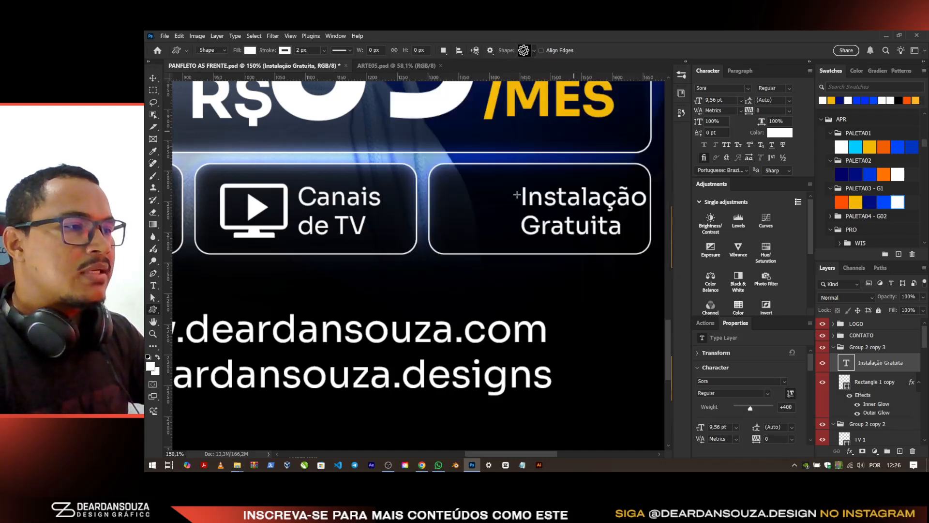
{"action": "scroll", "coordinate": [470, 217], "scroll_direction": "up", "scroll_amount": 3}
{"action": "left_click_drag", "start_coordinate": [426, 158], "coordinate": [510, 261]}
{"action": "key", "text": "v"}
{"action": "left_click_drag", "start_coordinate": [482, 199], "coordinate": [491, 204]}
{"action": "scroll", "coordinate": [491, 203], "scroll_direction": "down", "scroll_amount": 5}
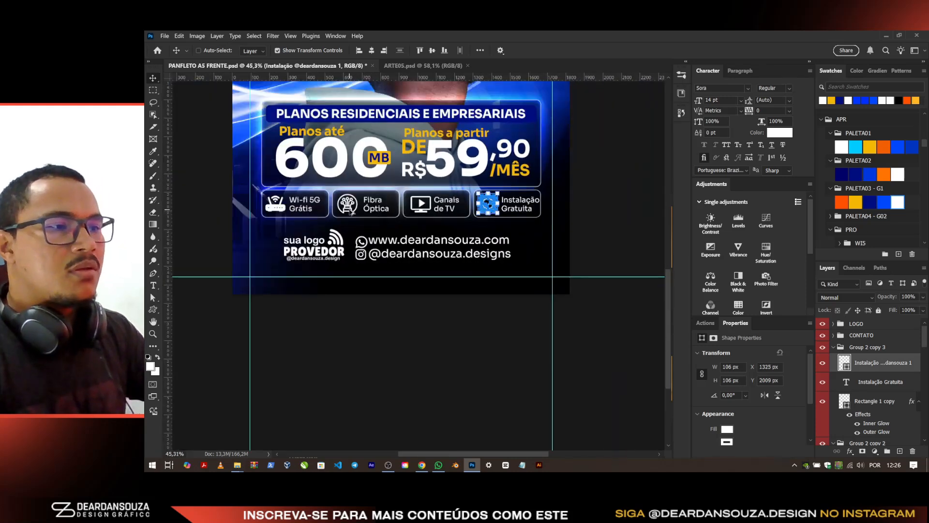
{"action": "scroll", "coordinate": [351, 212], "scroll_direction": "up", "scroll_amount": 5}
{"action": "scroll", "coordinate": [406, 210], "scroll_direction": "down", "scroll_amount": 3}
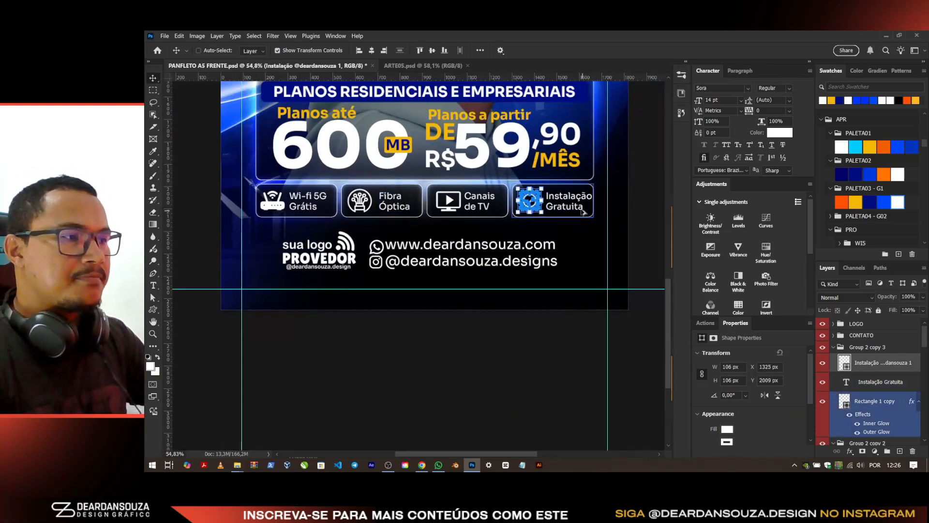
Step: Collapse the four benefit-box groups and set their layer colour label to No Color
{"action": "left_click", "coordinate": [834, 347]}
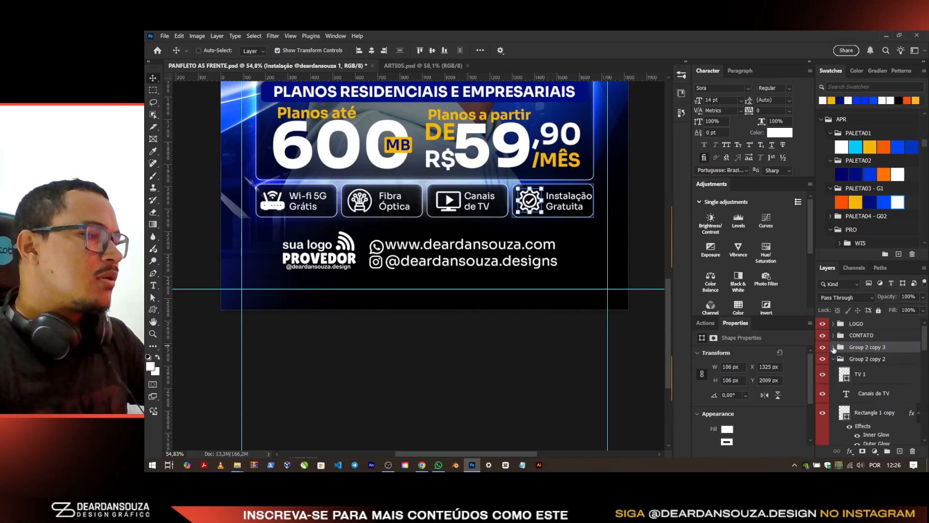
{"action": "left_click", "coordinate": [833, 358]}
{"action": "left_click", "coordinate": [832, 371]}
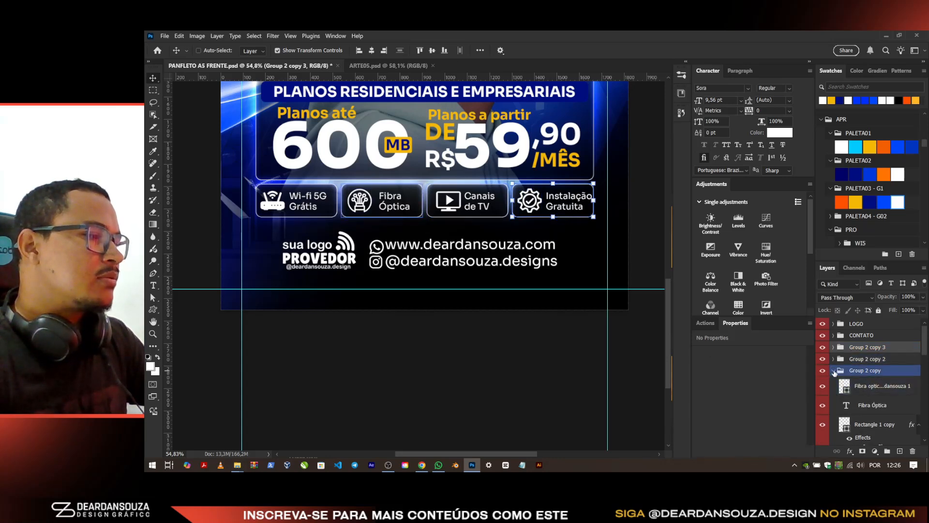
{"action": "left_click", "coordinate": [833, 372]}
{"action": "left_click", "coordinate": [850, 382]}
{"action": "left_click", "coordinate": [874, 349], "text": "shift"}
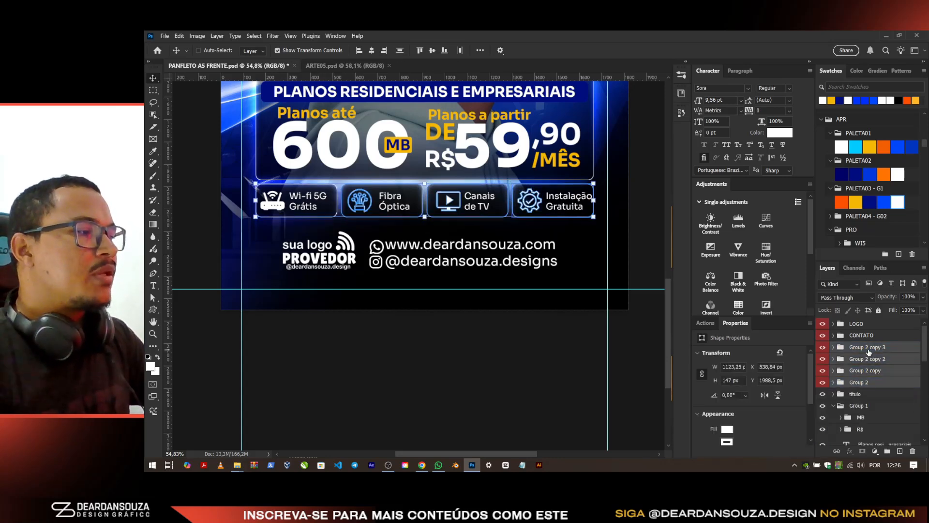
{"action": "right_click", "coordinate": [822, 348]}
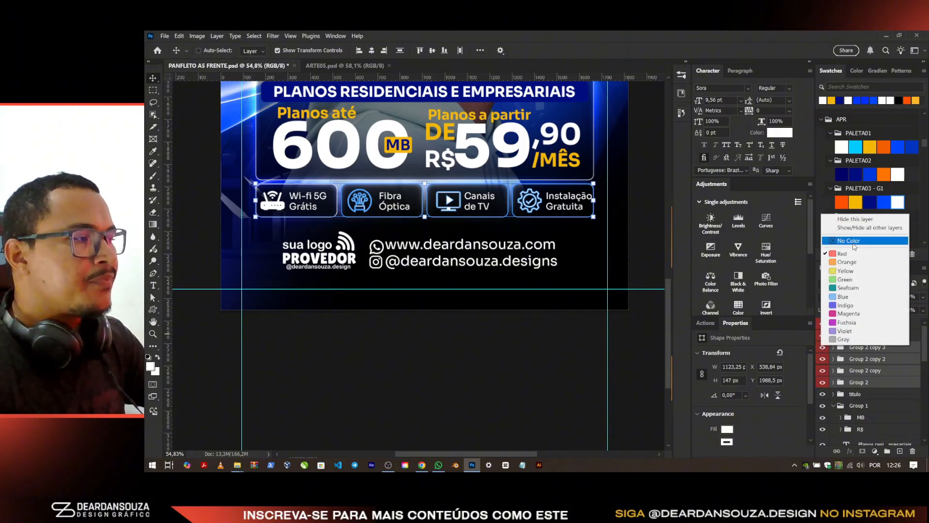
{"action": "left_click", "coordinate": [855, 243]}
Step: Hide the LOGO and CONTATO groups and show both again to check them on the flyer
{"action": "left_click", "coordinate": [863, 328], "text": "ctrl"}
{"action": "left_click", "coordinate": [862, 323]}
{"action": "left_click", "coordinate": [864, 335], "text": "shift"}
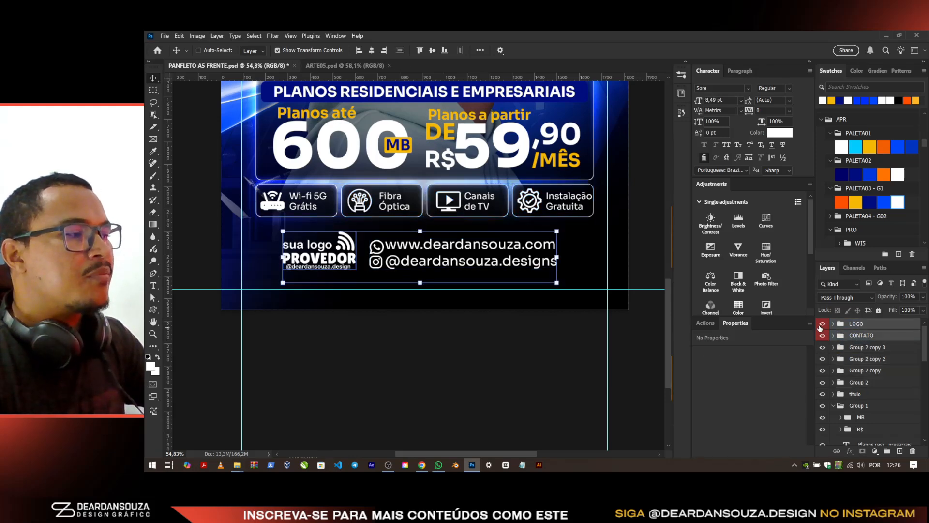
{"action": "left_click", "coordinate": [822, 324]}
{"action": "left_click", "coordinate": [823, 336]}
{"action": "scroll", "coordinate": [314, 326], "scroll_direction": "down", "scroll_amount": 3}
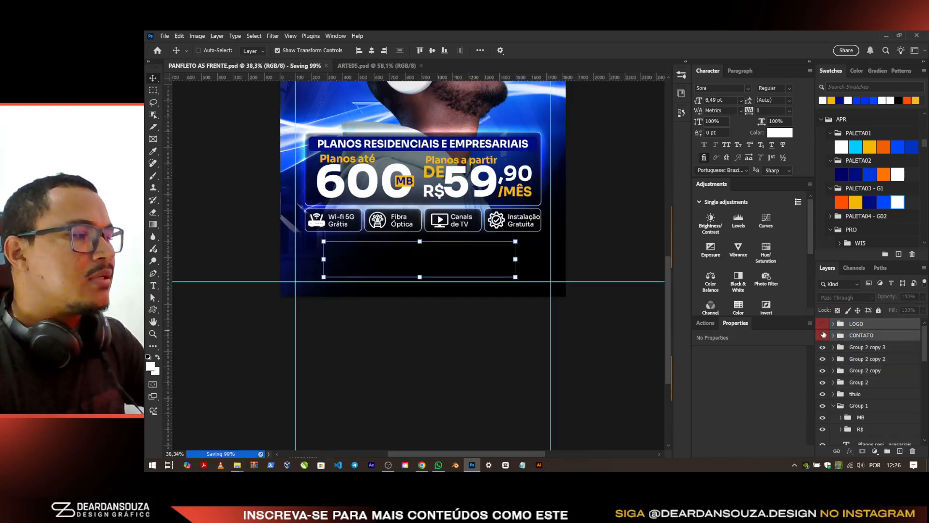
{"action": "left_click_drag", "start_coordinate": [822, 335], "coordinate": [822, 324]}
Step: Group the four benefit-box groups together as "LISTA" and set the new group's colour label to No Color
{"action": "left_click", "coordinate": [856, 347]}
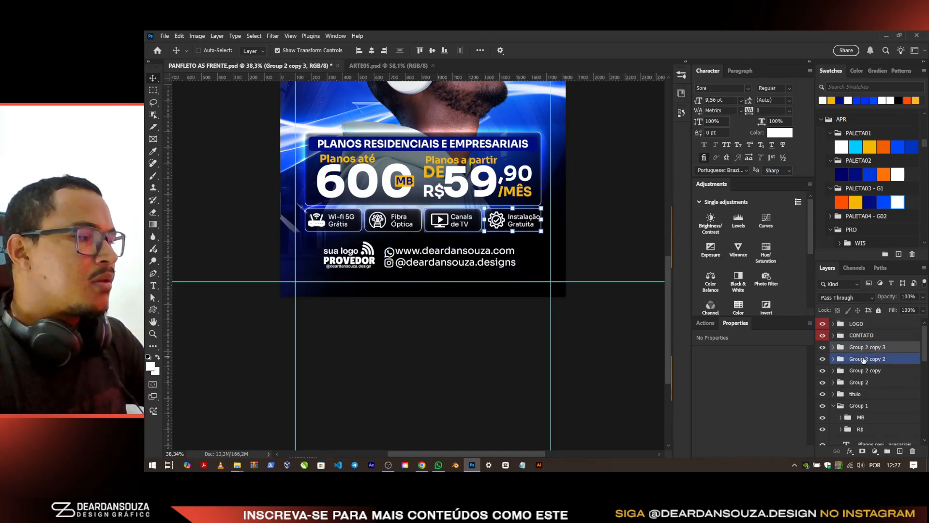
{"action": "left_click", "coordinate": [865, 382], "text": "shift"}
{"action": "key", "text": "ctrl+g"}
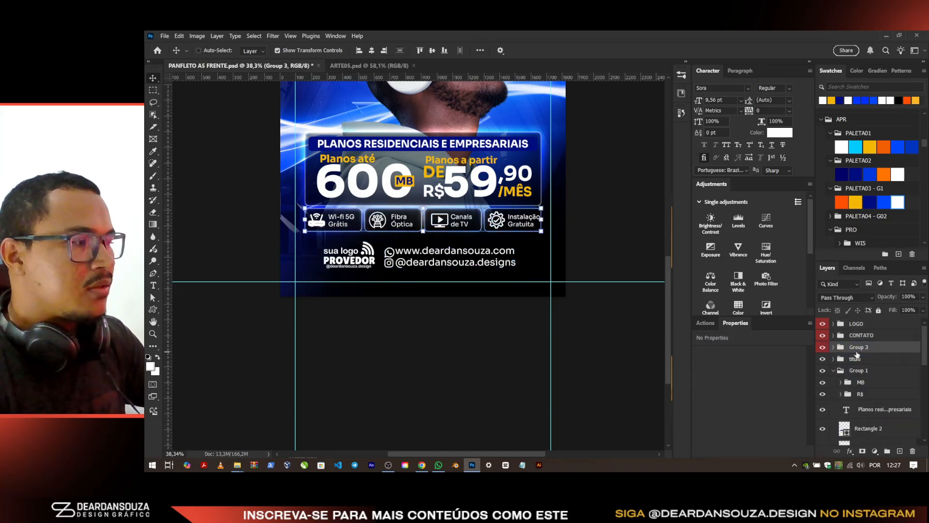
{"action": "type", "text": "LISTA"}
{"action": "key", "text": "Return"}
{"action": "right_click", "coordinate": [822, 347]}
{"action": "left_click", "coordinate": [844, 238]}
{"action": "scroll", "coordinate": [452, 241], "scroll_direction": "up", "scroll_amount": 3}
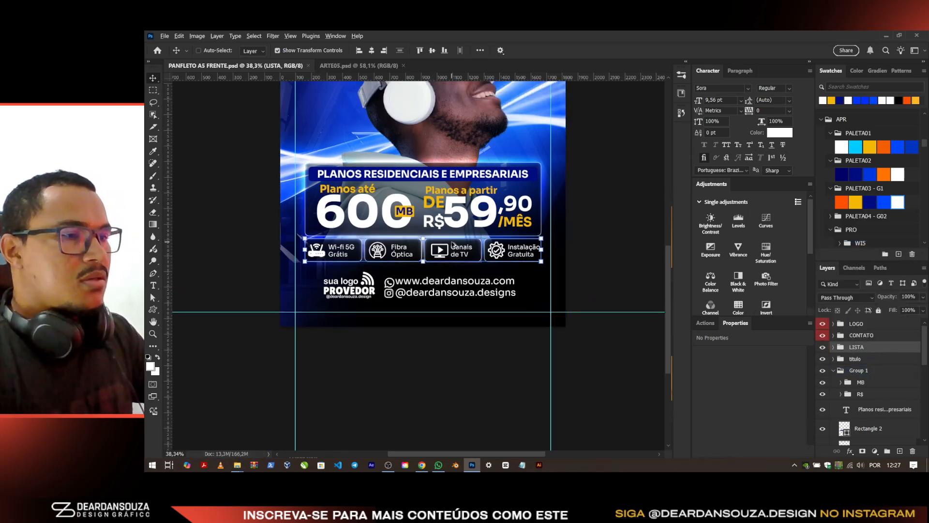
Step: Fill the bar behind "PLANOS RESIDENCIAIS E EMPRESARIAIS" with black and save the document
{"action": "scroll", "coordinate": [451, 241], "scroll_direction": "up", "scroll_amount": 2}
{"action": "left_click", "coordinate": [531, 176], "text": "ctrl"}
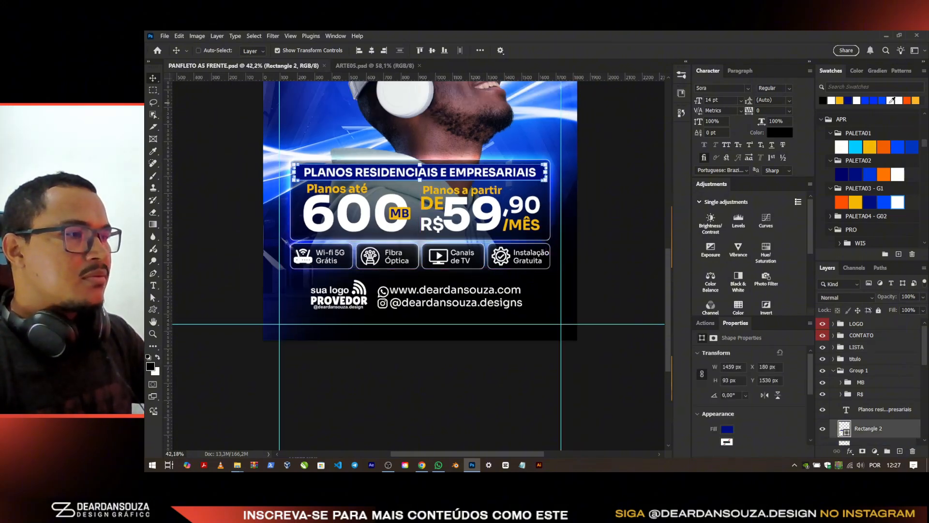
{"action": "key", "text": "alt+BackSpace"}
{"action": "key", "text": "ctrl+s"}
Step: Try blue, yellow and orange palette swatches on the "PLANOS RESIDENCIAIS E EMPRESARIAIS" text
{"action": "left_click", "coordinate": [525, 173], "text": "ctrl"}
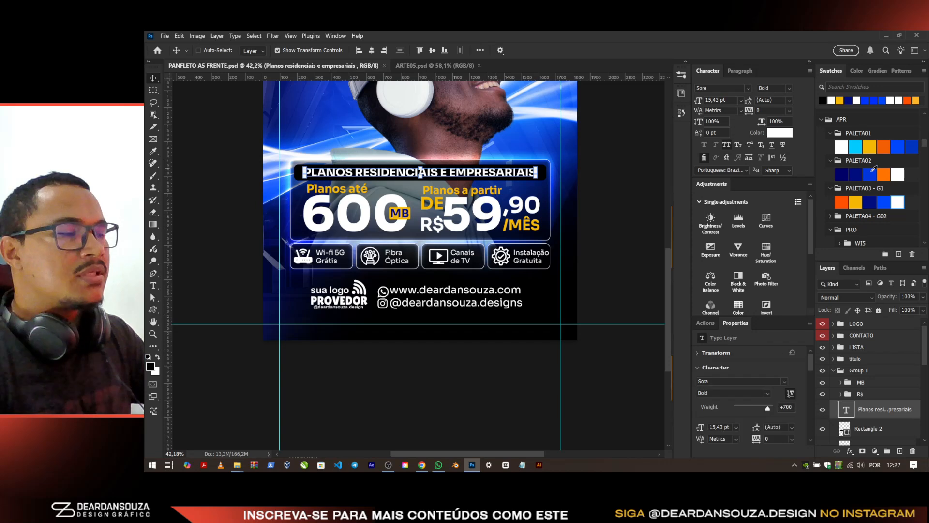
{"action": "key", "text": "alt+BackSpace"}
{"action": "scroll", "coordinate": [615, 217], "scroll_direction": "up", "scroll_amount": 4}
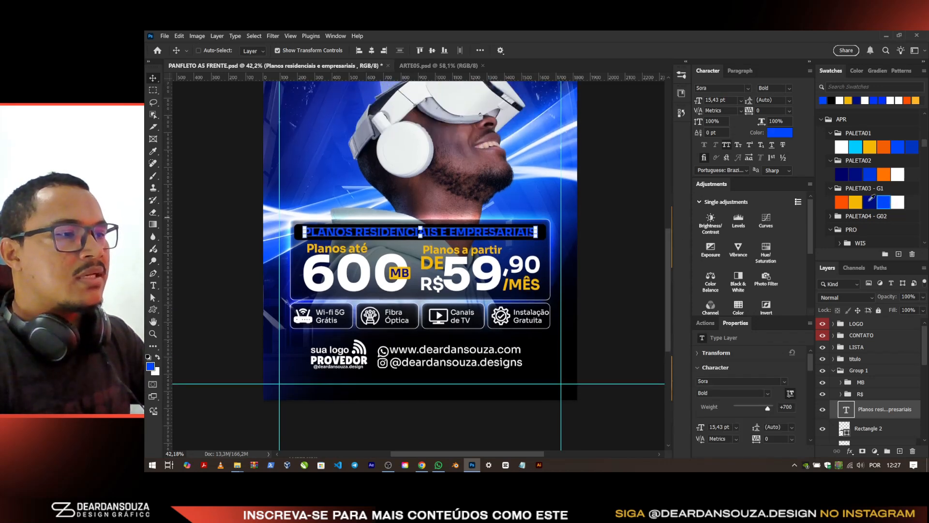
{"action": "left_click", "coordinate": [869, 146]}
{"action": "key", "text": "alt+BackSpace"}
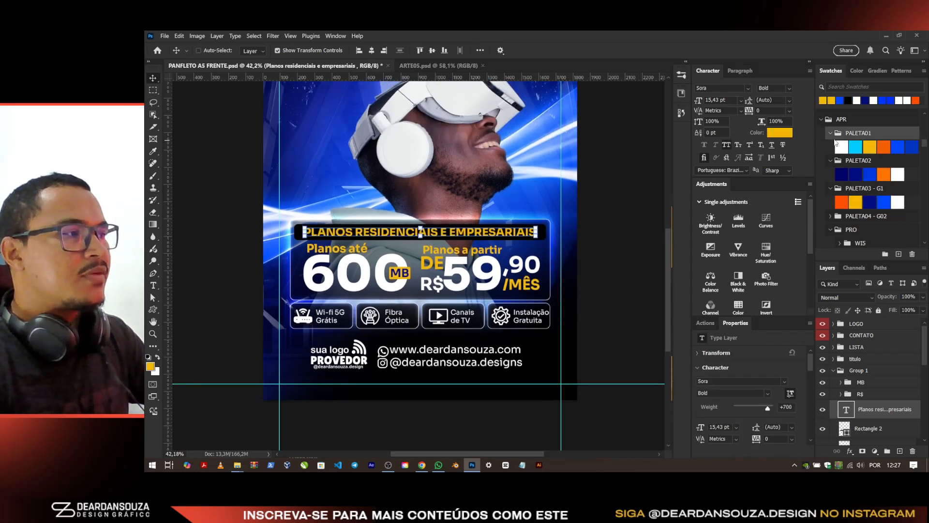
{"action": "left_click", "coordinate": [831, 160]}
{"action": "left_click", "coordinate": [830, 133]}
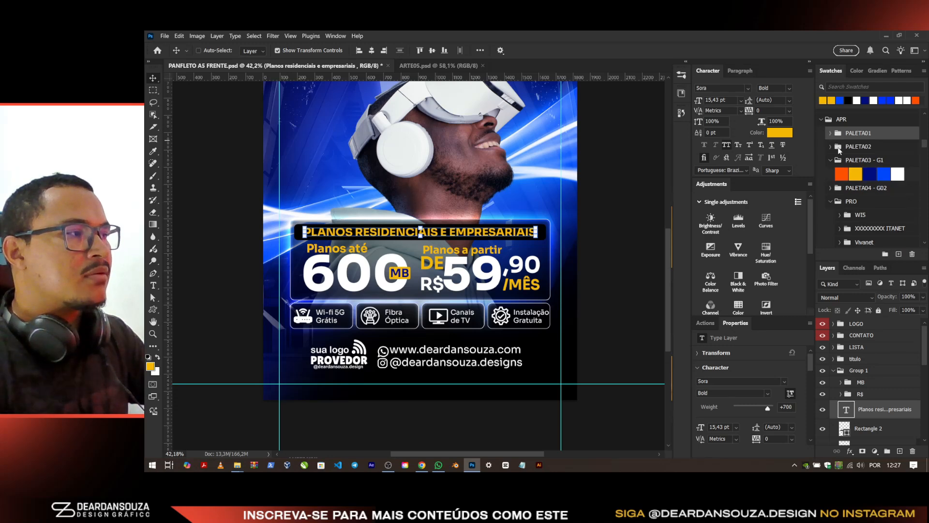
{"action": "left_click", "coordinate": [842, 173]}
{"action": "key", "text": "alt+BackSpace"}
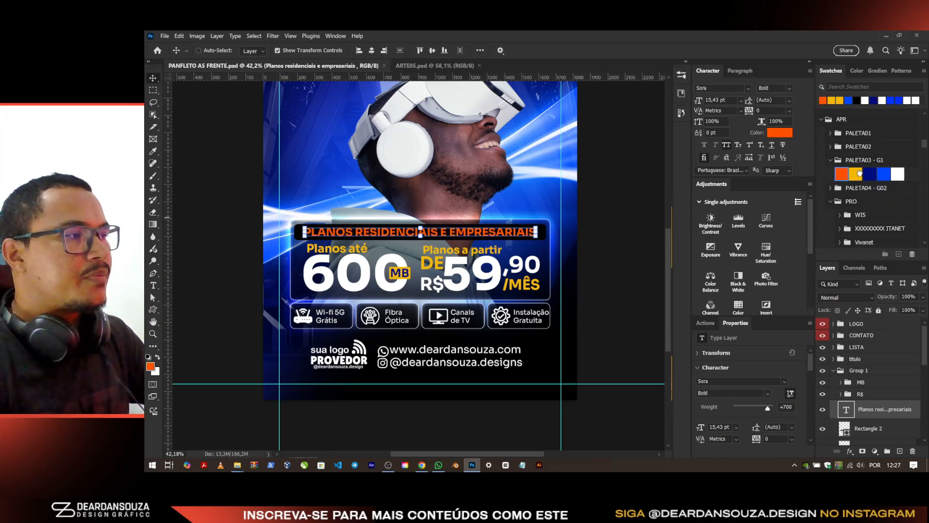
Step: Fill the "PLANOS RESIDENCIAIS E EMPRESARIAIS" text with the yellow swatch from PALETA03 - G1
{"action": "left_click", "coordinate": [859, 172]}
{"action": "key", "text": "alt+BackSpace"}
{"action": "key", "text": "ctrl+minus"}
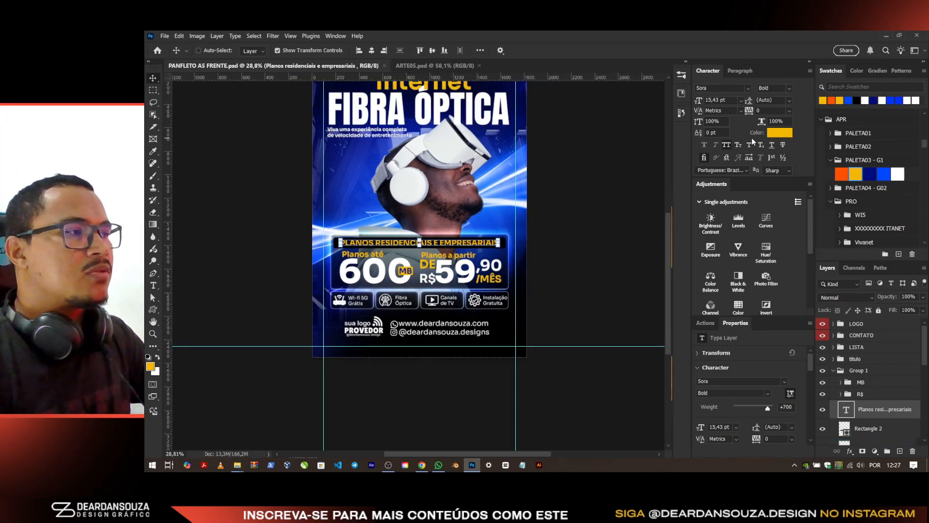
Step: Try light blue #00a2ff as the "PLANOS RESIDENCIAIS E EMPRESARIAIS" text colour and cancel the change
{"action": "left_click", "coordinate": [789, 133]}
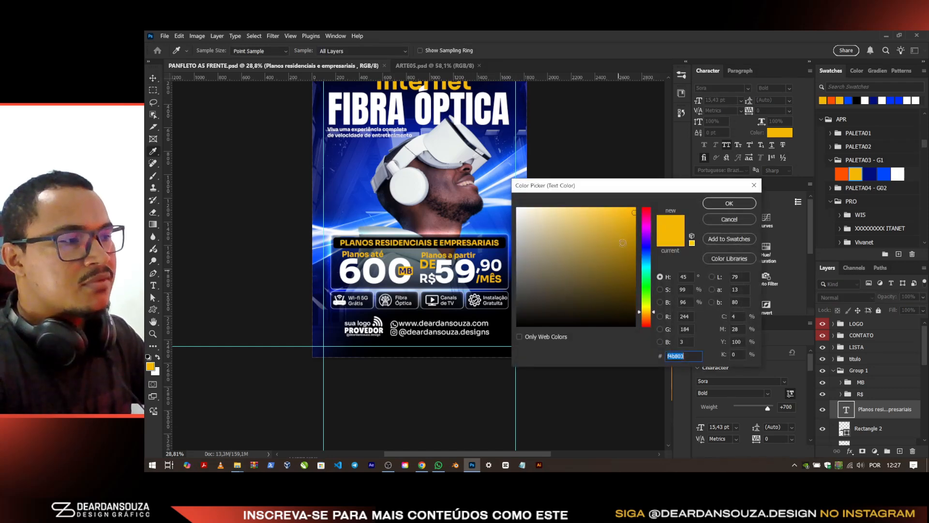
{"action": "left_click", "coordinate": [882, 176]}
{"action": "left_click_drag", "start_coordinate": [651, 252], "coordinate": [649, 260]}
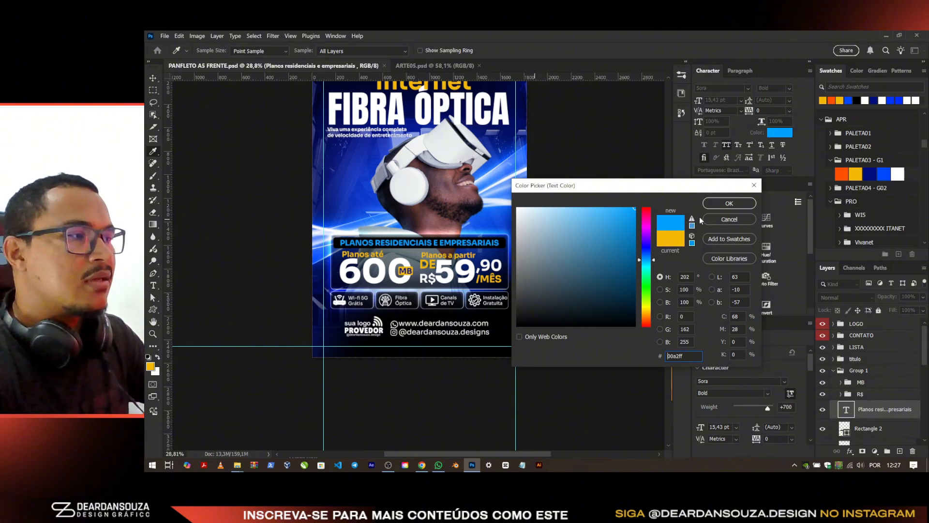
{"action": "left_click", "coordinate": [729, 220]}
Step: Examine the whole flyer layout, from the title down to the plan box, benefit list and contact details
{"action": "left_click", "coordinate": [856, 347]}
{"action": "key", "text": "v"}
{"action": "scroll", "coordinate": [391, 293], "scroll_direction": "up", "scroll_amount": 2}
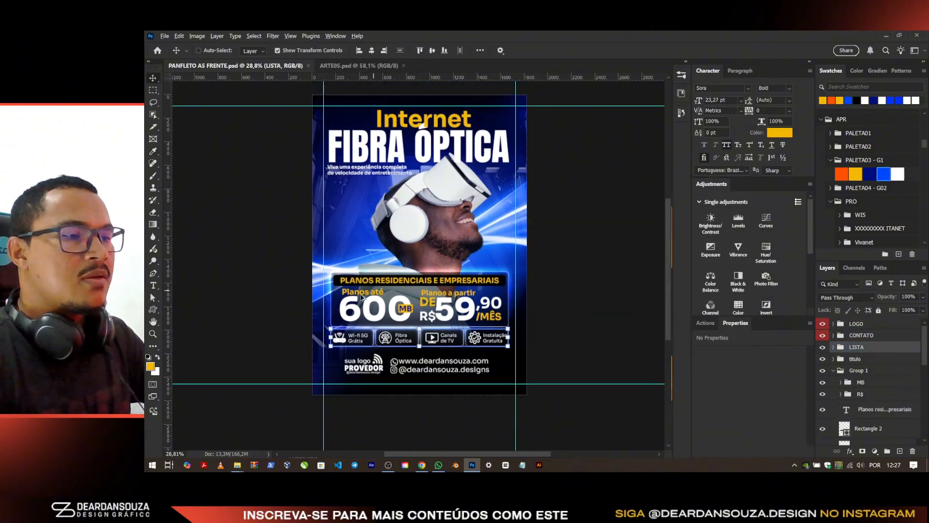
{"action": "scroll", "coordinate": [358, 300], "scroll_direction": "down", "scroll_amount": 1}
{"action": "scroll", "coordinate": [446, 345], "scroll_direction": "up", "scroll_amount": 1}
{"action": "scroll", "coordinate": [462, 359], "scroll_direction": "up", "scroll_amount": 1}
{"action": "scroll", "coordinate": [468, 361], "scroll_direction": "up", "scroll_amount": 1}
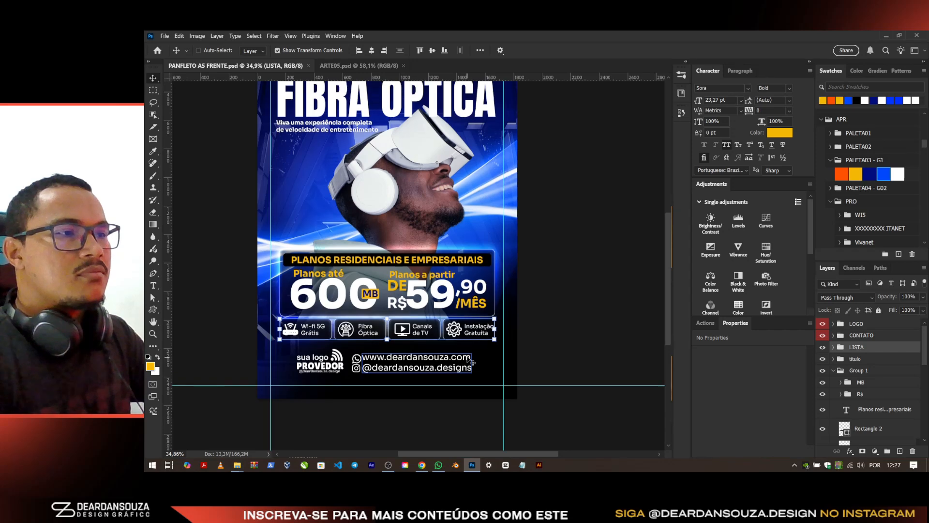
{"action": "scroll", "coordinate": [467, 361], "scroll_direction": "up", "scroll_amount": 2}
{"action": "scroll", "coordinate": [339, 242], "scroll_direction": "down", "scroll_amount": 1}
Step: Hide the "Viva uma experiência completa de velocidade de entretenimento" text below the title
{"action": "left_click", "coordinate": [345, 193], "text": "ctrl"}
{"action": "left_click", "coordinate": [341, 183], "text": "ctrl"}
{"action": "scroll", "coordinate": [340, 182], "scroll_direction": "up", "scroll_amount": 4}
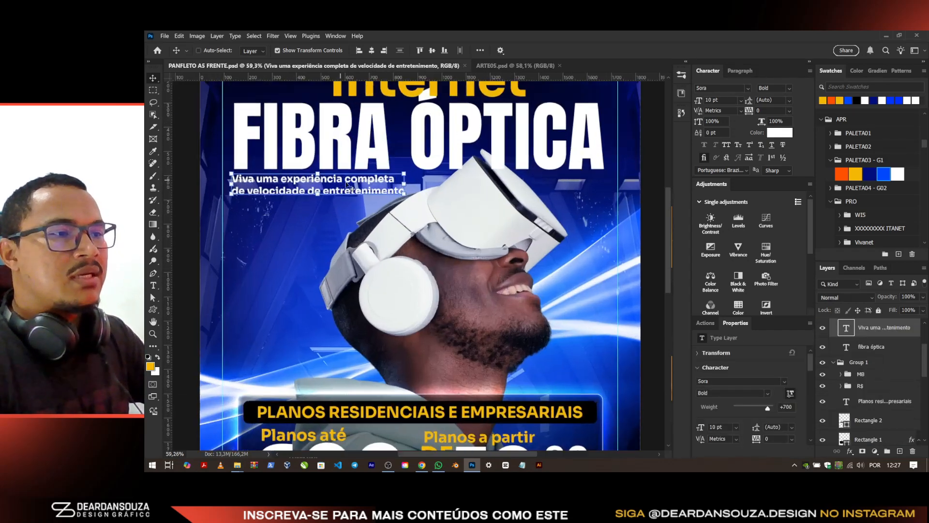
{"action": "left_click", "coordinate": [822, 328]}
{"action": "scroll", "coordinate": [368, 241], "scroll_direction": "down", "scroll_amount": 3}
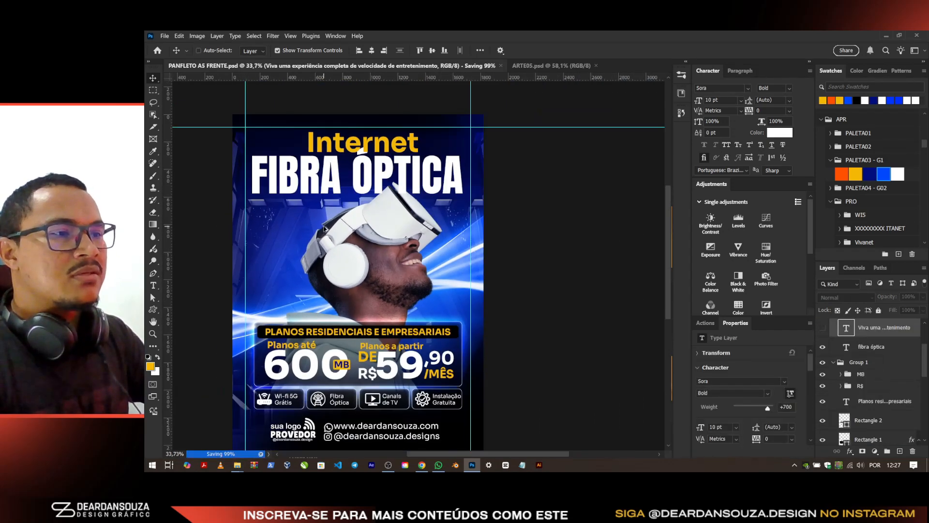
{"action": "left_click", "coordinate": [336, 224], "text": "ctrl"}
{"action": "scroll", "coordinate": [337, 224], "scroll_direction": "down", "scroll_amount": 3}
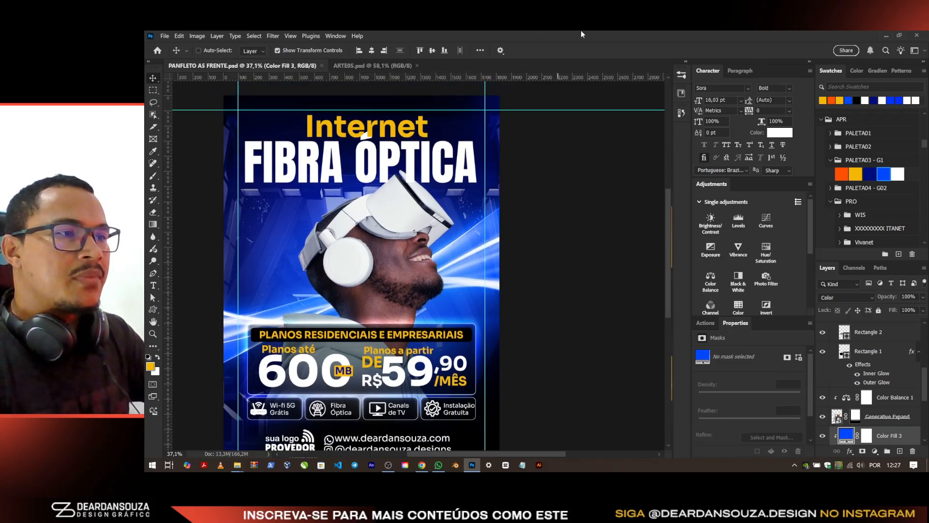
Step: Move the "Internet" text layer below the "fibra óptica" layer and save the file
{"action": "left_click", "coordinate": [409, 129]}
{"action": "left_click_drag", "start_coordinate": [884, 335], "coordinate": [884, 370]}
{"action": "key", "text": "ctrl+s"}
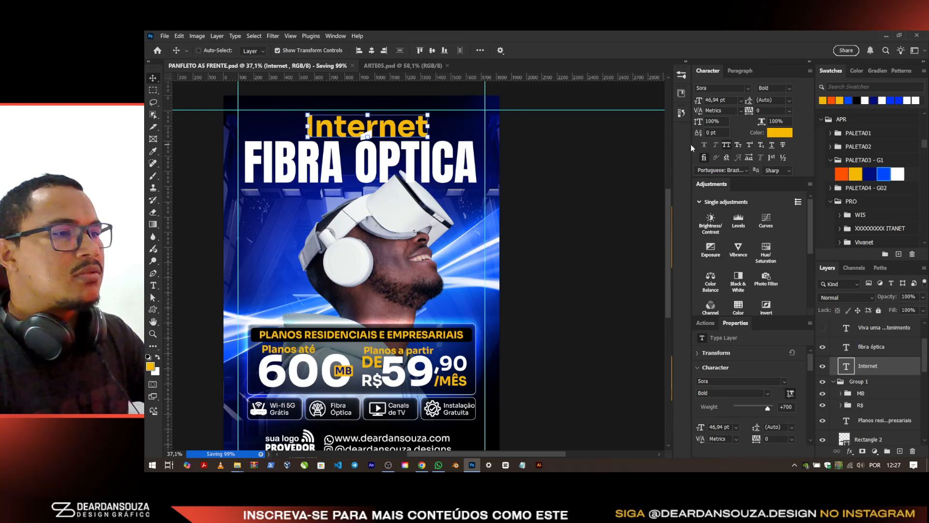
Step: Set the "Internet" text in all caps and centre it horizontally over "FIBRA ÓPTICA"
{"action": "scroll", "coordinate": [407, 118], "scroll_direction": "up", "scroll_amount": 3}
{"action": "left_click_drag", "start_coordinate": [407, 120], "coordinate": [366, 121]}
{"action": "left_click", "coordinate": [372, 52]}
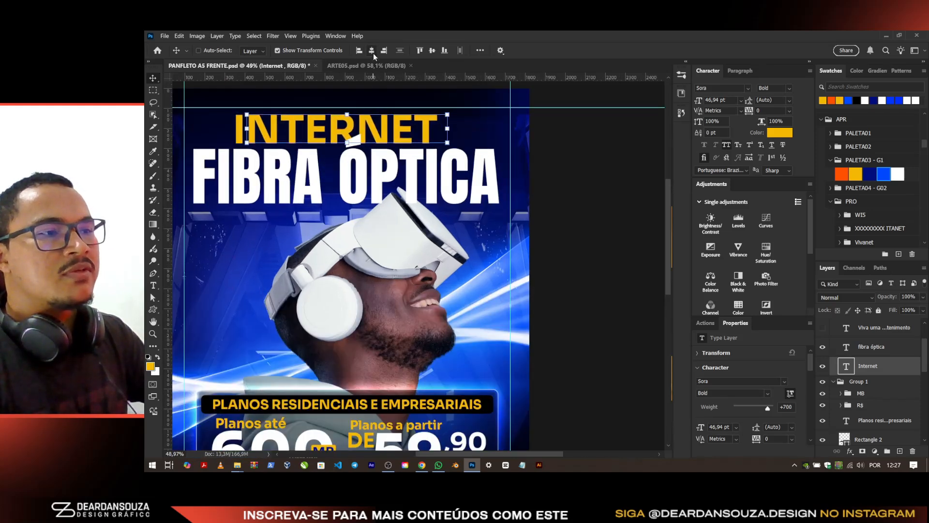
Step: Move the "INTERNET" and "FIBRA ÓPTICA" texts together about 42 px down from the flyer's upper edge
{"action": "left_click", "coordinate": [461, 189], "text": "ctrl"}
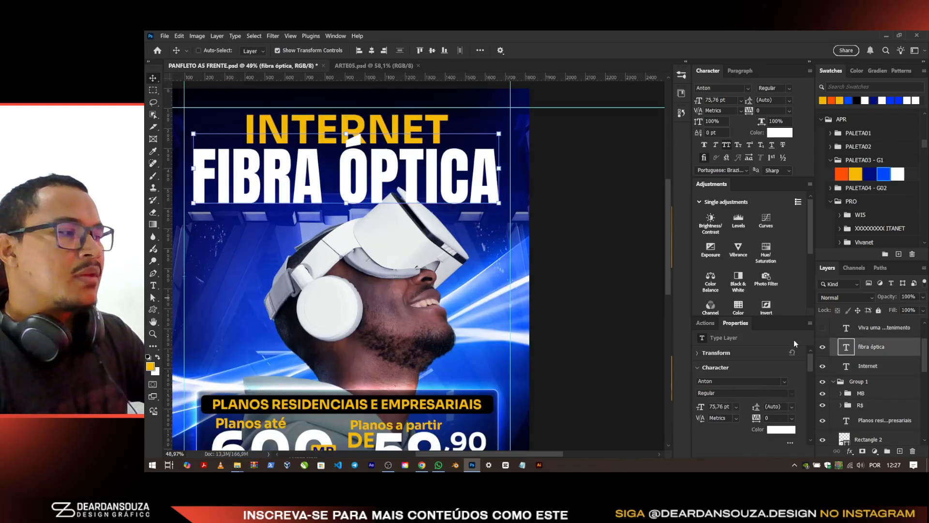
{"action": "left_click", "coordinate": [437, 141], "text": "ctrl+shift"}
{"action": "left_click_drag", "start_coordinate": [430, 170], "coordinate": [431, 183]}
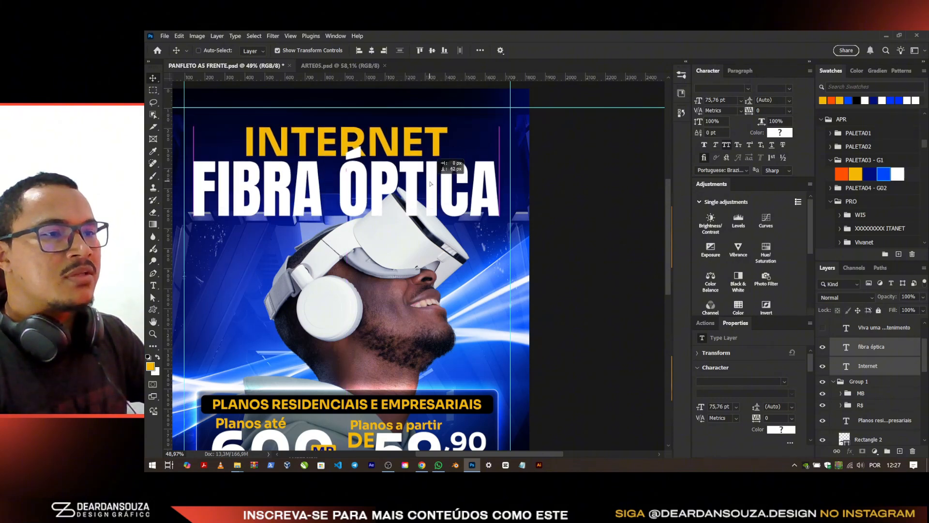
{"action": "scroll", "coordinate": [851, 358], "scroll_direction": "up", "scroll_amount": 1}
Step: Place the titulo group behind the VR-headset man, between the Generative Expand and Color Fill 3 layers, and save
{"action": "left_click", "coordinate": [858, 349]}
{"action": "left_click", "coordinate": [833, 348]}
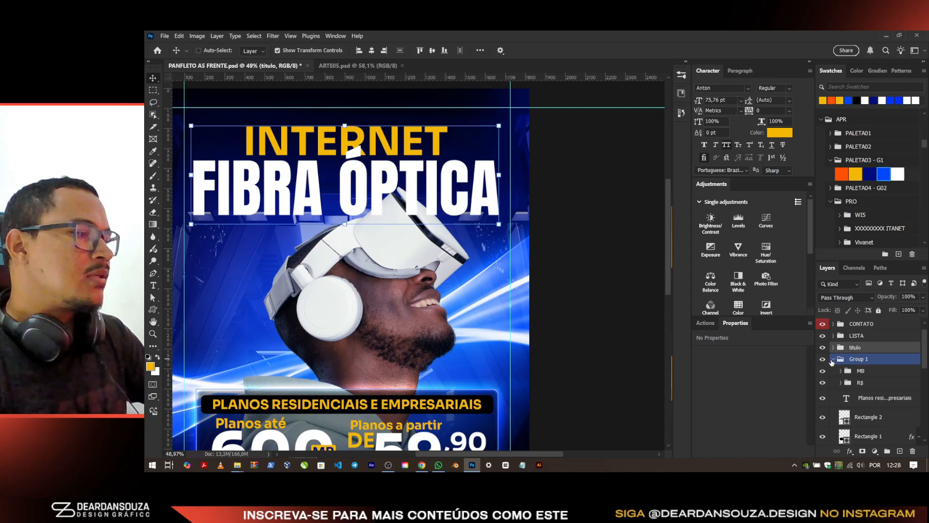
{"action": "left_click", "coordinate": [834, 358]}
{"action": "left_click_drag", "start_coordinate": [862, 358], "coordinate": [869, 396]}
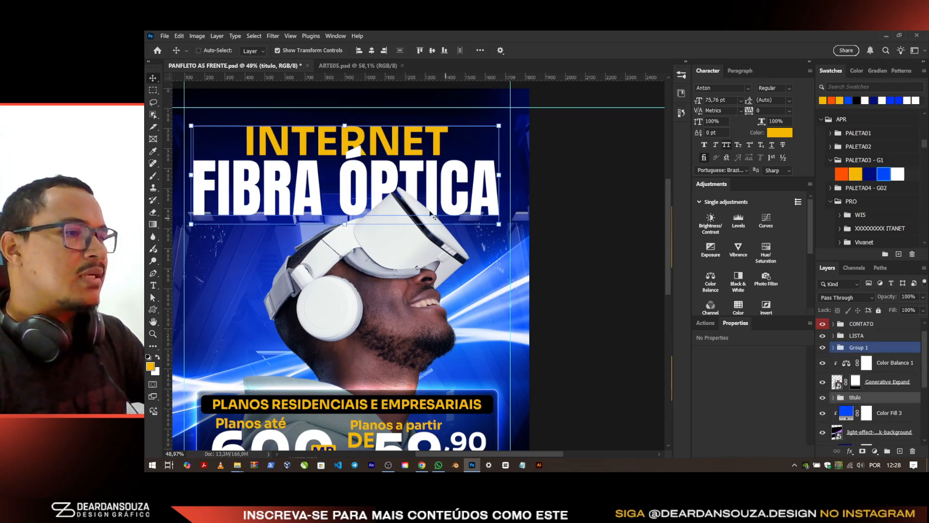
{"action": "key", "text": "ctrl+minus"}
{"action": "key", "text": "ctrl+s"}
Step: Duplicate the "FIBRA ÓPTICA" text and place the copy slightly below the original
{"action": "left_click", "coordinate": [455, 194], "text": "ctrl"}
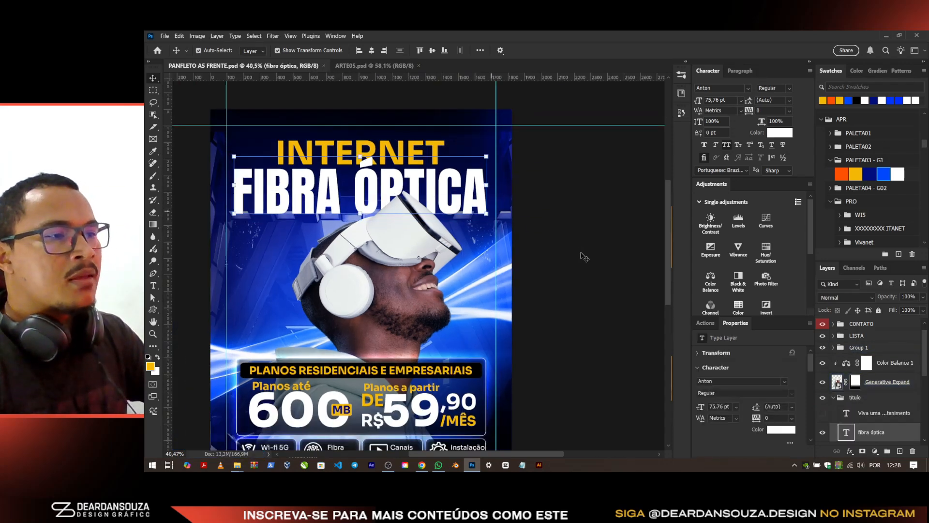
{"action": "scroll", "coordinate": [274, 199], "scroll_direction": "up", "scroll_amount": 3}
{"action": "left_click_drag", "start_coordinate": [273, 199], "coordinate": [271, 219]}
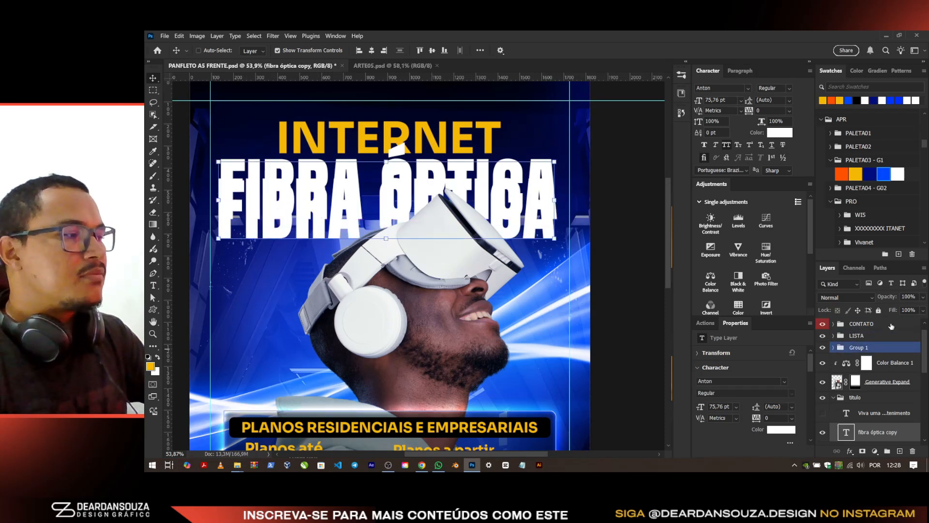
Step: Give the "fibra óptica" copy a white 2 px outside stroke with 0% fill
{"action": "double_click", "coordinate": [911, 433]}
{"action": "left_click", "coordinate": [583, 255]}
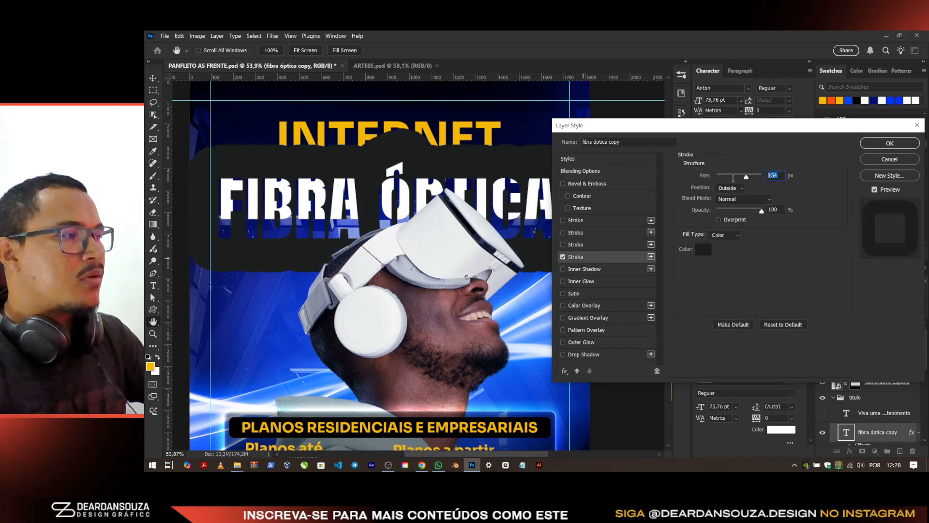
{"action": "left_click", "coordinate": [703, 250]}
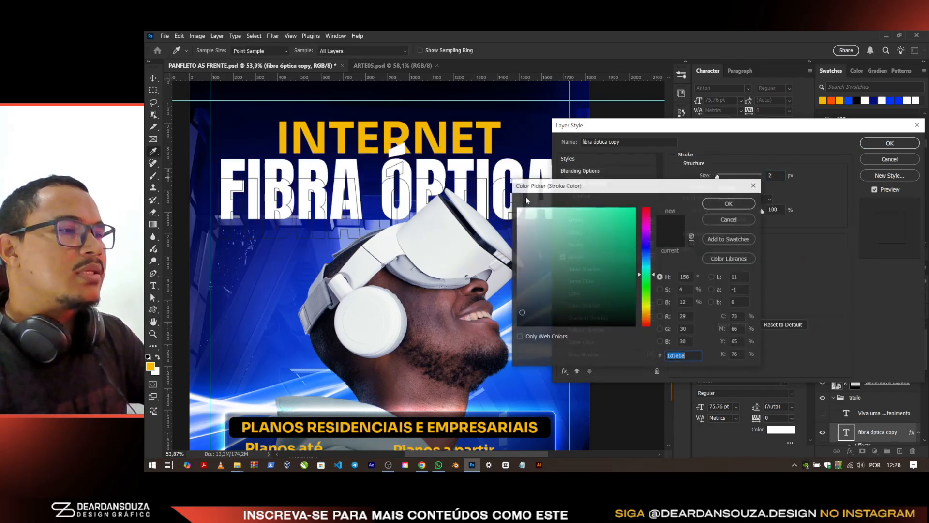
{"action": "left_click_drag", "start_coordinate": [538, 278], "coordinate": [516, 207]}
{"action": "left_click", "coordinate": [729, 203]}
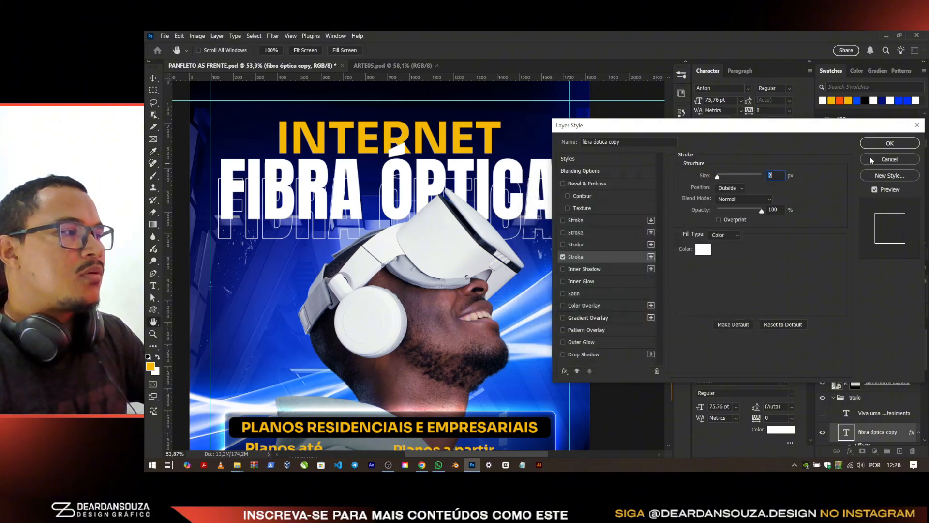
{"action": "key", "text": "Return"}
Step: Set the outlined copy's blend mode to Overlay and move its layer below the original "fibra óptica" layer
{"action": "left_click", "coordinate": [861, 301]}
{"action": "left_click", "coordinate": [841, 318]}
{"action": "scroll", "coordinate": [893, 407], "scroll_direction": "down", "scroll_amount": 2}
{"action": "scroll", "coordinate": [893, 408], "scroll_direction": "down", "scroll_amount": 2}
{"action": "left_click_drag", "start_coordinate": [882, 373], "coordinate": [884, 419]}
Step: Shift the outlined copy up to a slight offset behind "FIBRA ÓPTICA" and save the file
{"action": "left_click_drag", "start_coordinate": [317, 229], "coordinate": [317, 211]}
{"action": "key", "text": "Down"}
{"action": "key", "text": "Right"}
{"action": "key", "text": "ctrl+s"}
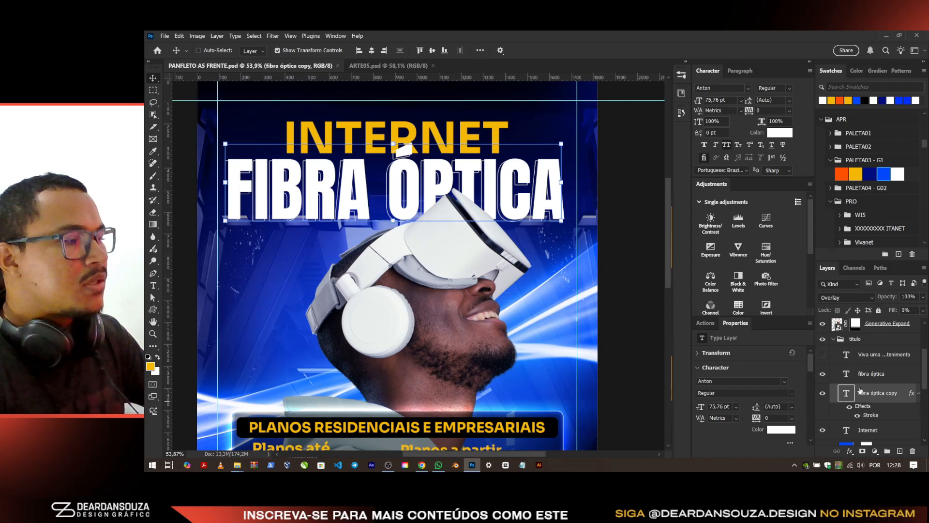
Step: Add an Outer Glow to the outlined title copy with Overlay blending, 100% opacity, 10% spread and 65 px size, and save
{"action": "double_click", "coordinate": [860, 391]}
{"action": "left_click", "coordinate": [598, 345]}
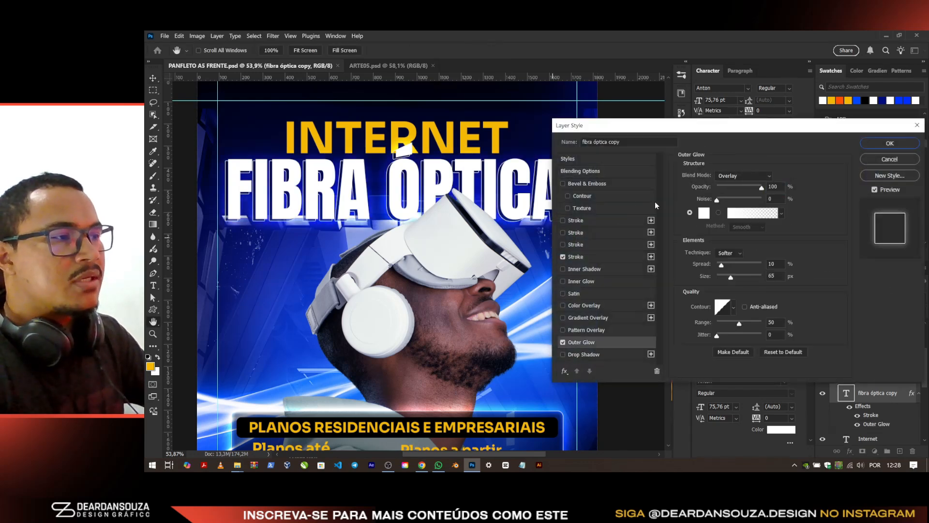
{"action": "left_click", "coordinate": [891, 144]}
{"action": "scroll", "coordinate": [418, 251], "scroll_direction": "down", "scroll_amount": 2}
{"action": "scroll", "coordinate": [330, 223], "scroll_direction": "down", "scroll_amount": 1}
{"action": "key", "text": "ctrl+s"}
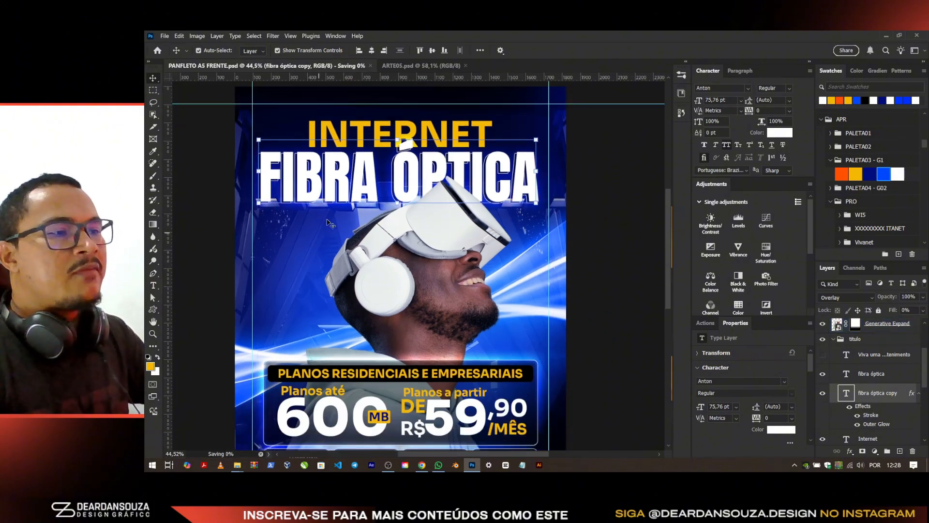
Step: Try the orange PALETA03 - G1 swatch on Color Fill 3, Color Fill 2, Color Fill 1 copy 2 and Color Fill 1 copy
{"action": "scroll", "coordinate": [331, 223], "scroll_direction": "up", "scroll_amount": 5}
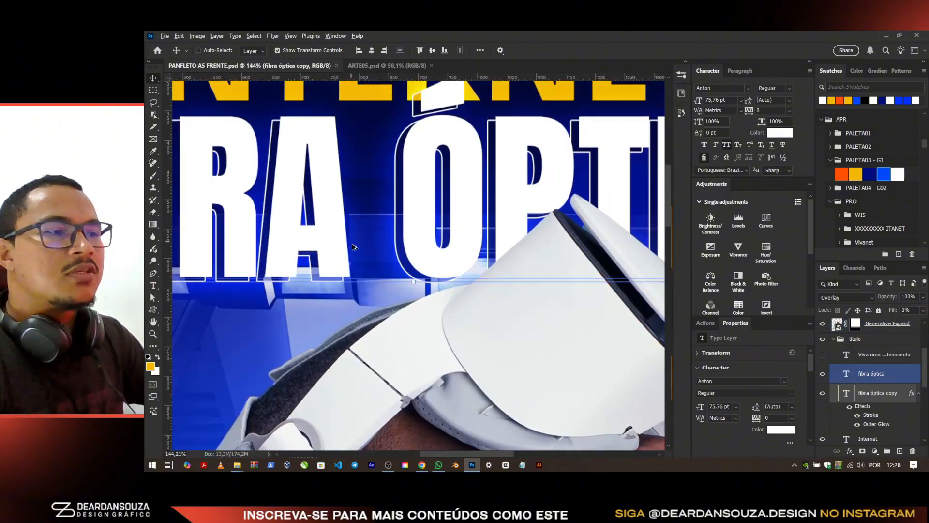
{"action": "scroll", "coordinate": [354, 247], "scroll_direction": "down", "scroll_amount": 6}
{"action": "scroll", "coordinate": [354, 247], "scroll_direction": "down", "scroll_amount": 3}
{"action": "scroll", "coordinate": [859, 382], "scroll_direction": "down", "scroll_amount": 2}
{"action": "left_click", "coordinate": [854, 381]}
{"action": "scroll", "coordinate": [866, 392], "scroll_direction": "down", "scroll_amount": 3}
{"action": "left_click", "coordinate": [888, 409]}
{"action": "left_click", "coordinate": [889, 397], "text": "ctrl"}
{"action": "left_click", "coordinate": [891, 359], "text": "ctrl"}
{"action": "scroll", "coordinate": [891, 337], "scroll_direction": "up", "scroll_amount": 1}
{"action": "left_click", "coordinate": [892, 338], "text": "ctrl"}
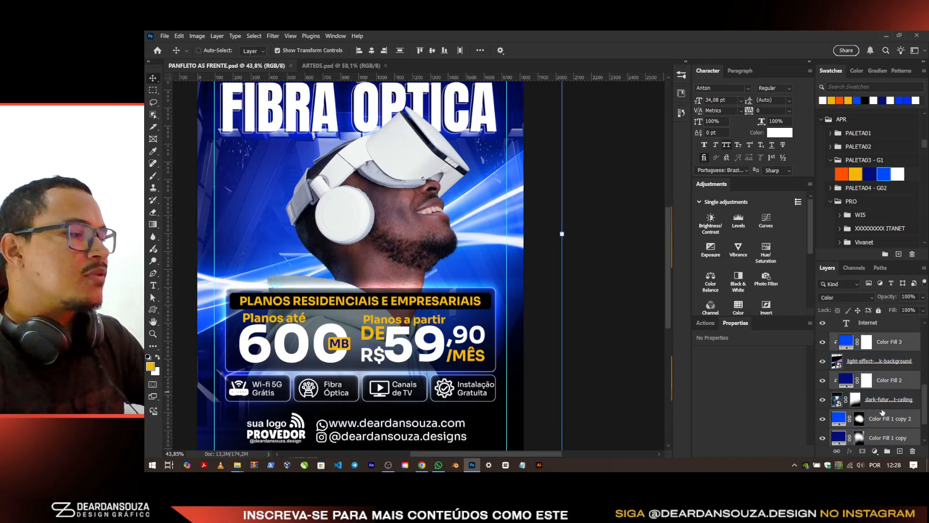
{"action": "scroll", "coordinate": [884, 412], "scroll_direction": "down", "scroll_amount": 1}
{"action": "left_click", "coordinate": [842, 174]}
Step: Examine the orange version of the flyer around the title and undo the recolouring of the fill layers
{"action": "scroll", "coordinate": [332, 218], "scroll_direction": "up", "scroll_amount": 2}
{"action": "scroll", "coordinate": [332, 219], "scroll_direction": "up", "scroll_amount": 5}
{"action": "scroll", "coordinate": [361, 228], "scroll_direction": "up", "scroll_amount": 1}
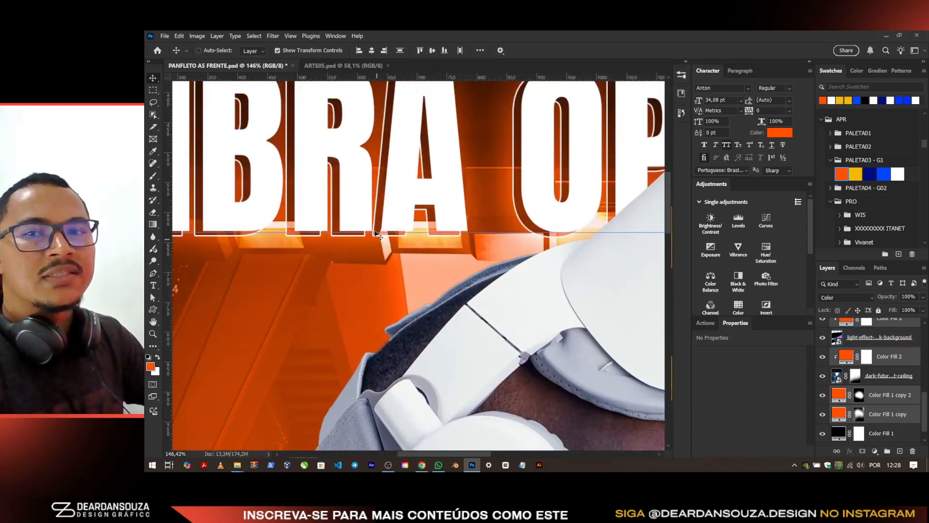
{"action": "scroll", "coordinate": [394, 229], "scroll_direction": "down", "scroll_amount": 7}
{"action": "scroll", "coordinate": [346, 195], "scroll_direction": "down", "scroll_amount": 1}
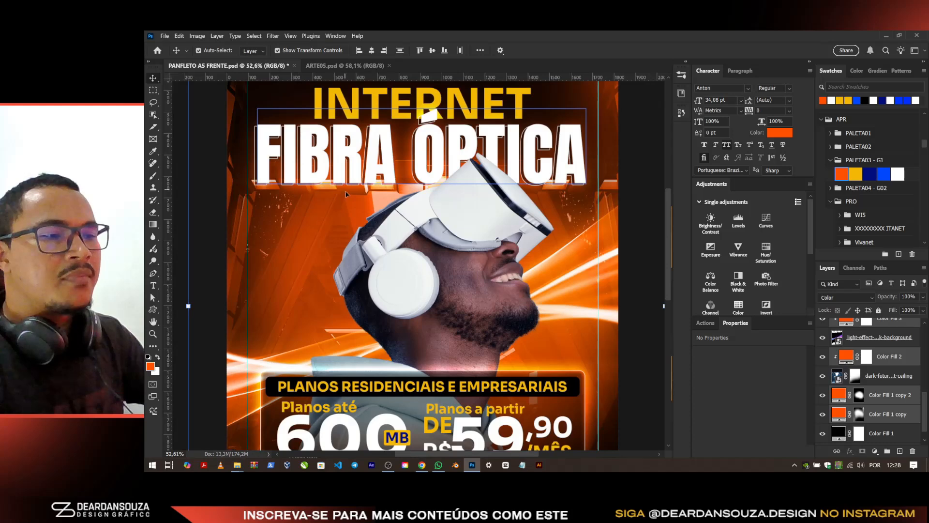
{"action": "scroll", "coordinate": [346, 195], "scroll_direction": "down", "scroll_amount": 5}
{"action": "key", "text": "ctrl+z"}
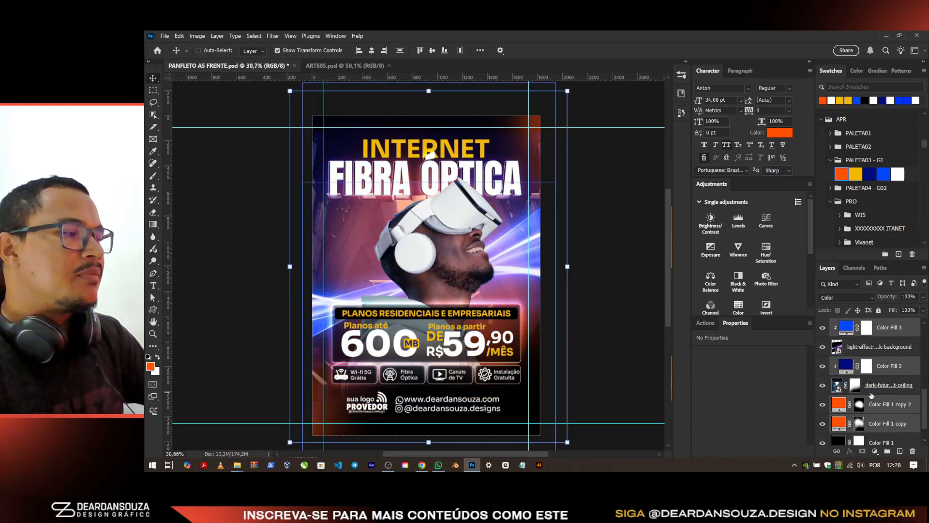
Step: Recolour the Color Fill 1 copy 2 and Color Fill 1 copy layers with the PALETA03 - G1 blues and save
{"action": "left_click", "coordinate": [882, 409]}
{"action": "left_click", "coordinate": [885, 423], "text": "ctrl"}
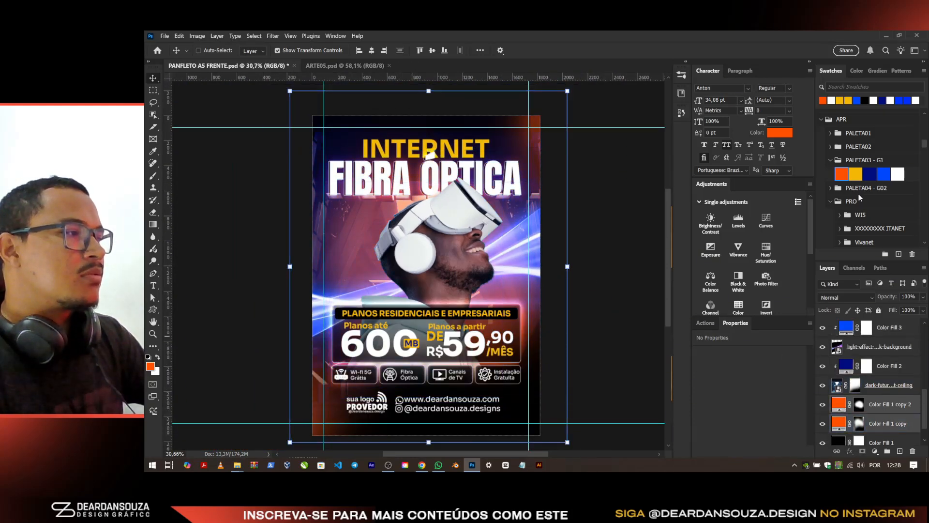
{"action": "left_click", "coordinate": [875, 174]}
{"action": "key", "text": "ctrl+s"}
Step: Duplicate the blue Color Fill 1 copy 2 glow, scaled to about 135% and rotated about 47°, over the flyer's upper-left corner
{"action": "left_click_drag", "start_coordinate": [587, 282], "coordinate": [605, 234]}
{"action": "left_click_drag", "start_coordinate": [619, 259], "coordinate": [532, 387]}
{"action": "scroll", "coordinate": [404, 270], "scroll_direction": "down", "scroll_amount": 3}
{"action": "left_click_drag", "start_coordinate": [448, 299], "coordinate": [328, 165]}
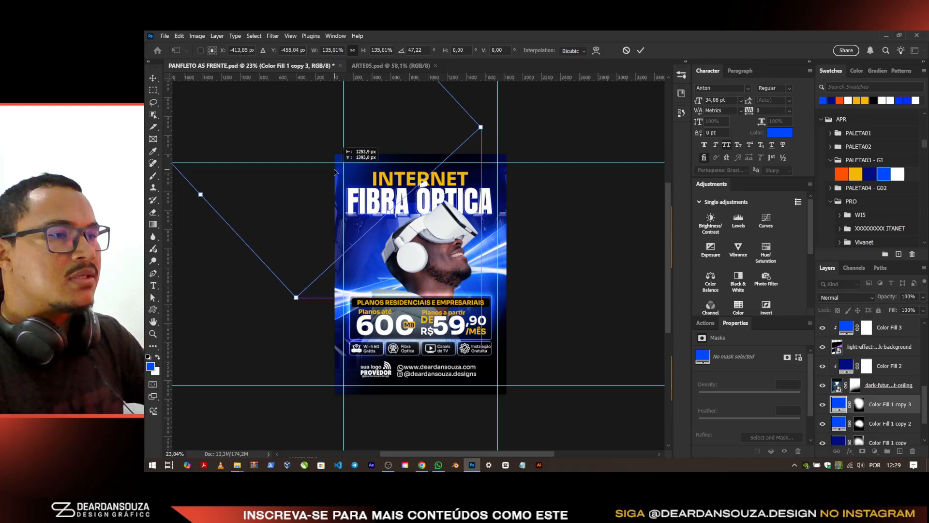
{"action": "left_click", "coordinate": [640, 52]}
Step: Duplicate the blue corner glow, place the copy at the flyer's lower-right corner, and save the file
{"action": "scroll", "coordinate": [436, 107], "scroll_direction": "down", "scroll_amount": 3}
{"action": "left_click_drag", "start_coordinate": [375, 84], "coordinate": [521, 320]}
{"action": "left_click_drag", "start_coordinate": [457, 185], "coordinate": [511, 327]}
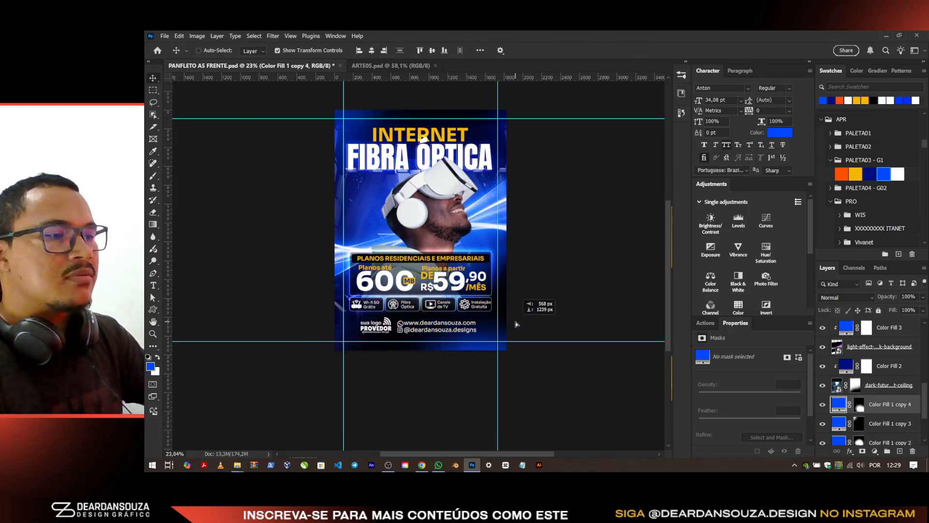
{"action": "scroll", "coordinate": [583, 252], "scroll_direction": "up", "scroll_amount": 3}
{"action": "key", "text": "ctrl+s"}
{"action": "scroll", "coordinate": [605, 195], "scroll_direction": "up", "scroll_amount": 1}
Step: Set the fill of the plan-price box's Rectangle 1 layer to 50% and save the file
{"action": "left_click_drag", "start_coordinate": [602, 212], "coordinate": [519, 232]}
{"action": "left_click", "coordinate": [419, 329], "text": "ctrl"}
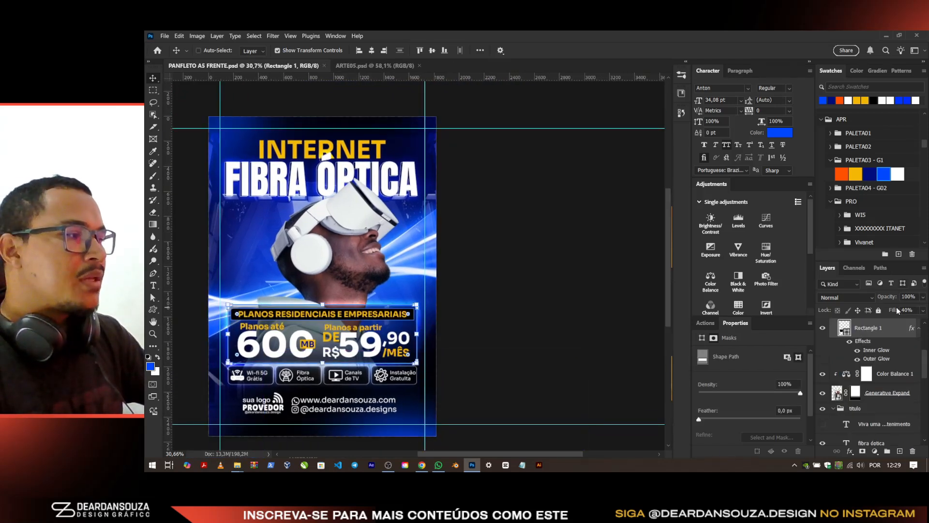
{"action": "left_click_drag", "start_coordinate": [888, 313], "coordinate": [893, 313]}
{"action": "key", "text": "ctrl+s"}
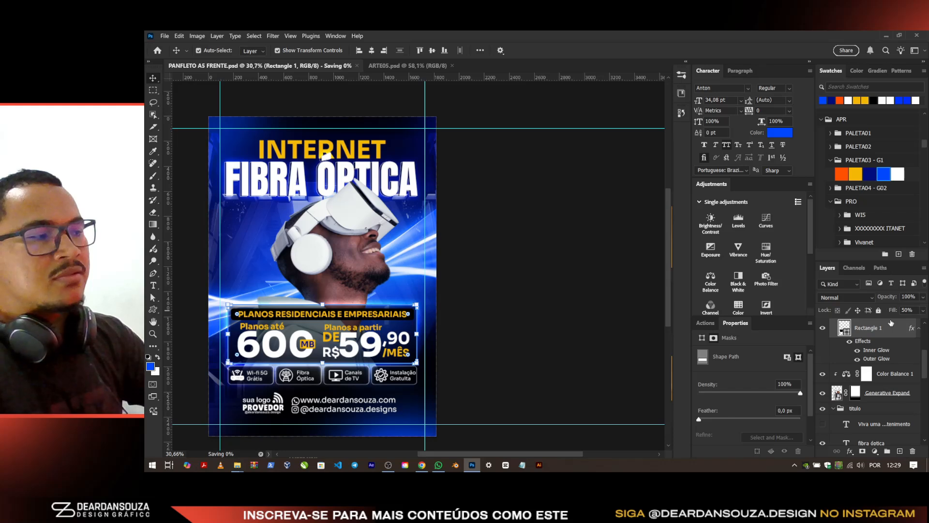
Step: Add a Pattern Overlay with the cloudy metallic texture to the plan-price box at 18% opacity
{"action": "scroll", "coordinate": [339, 361], "scroll_direction": "up", "scroll_amount": 8}
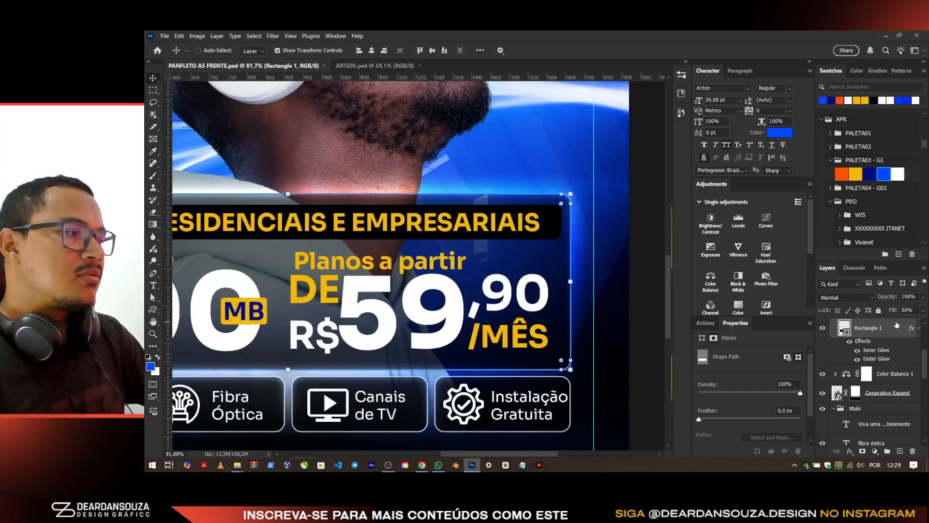
{"action": "double_click", "coordinate": [907, 328]}
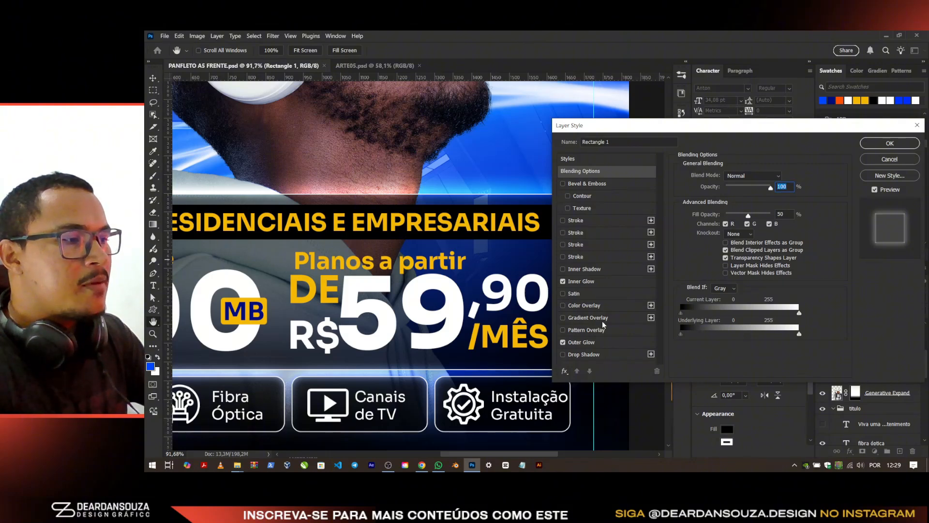
{"action": "left_click", "coordinate": [610, 332]}
{"action": "left_click", "coordinate": [735, 216]}
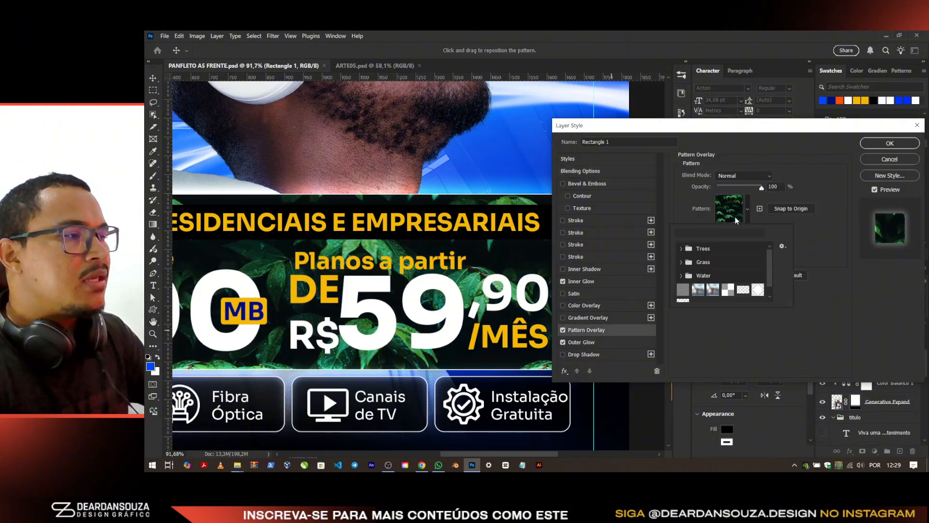
{"action": "left_click", "coordinate": [712, 290]}
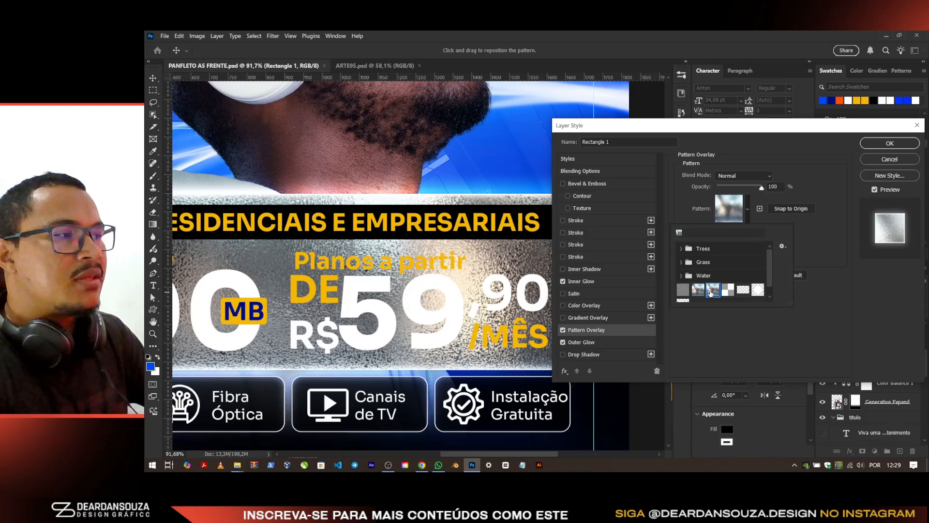
{"action": "left_click", "coordinate": [743, 182]}
{"action": "left_click_drag", "start_coordinate": [761, 188], "coordinate": [726, 189]}
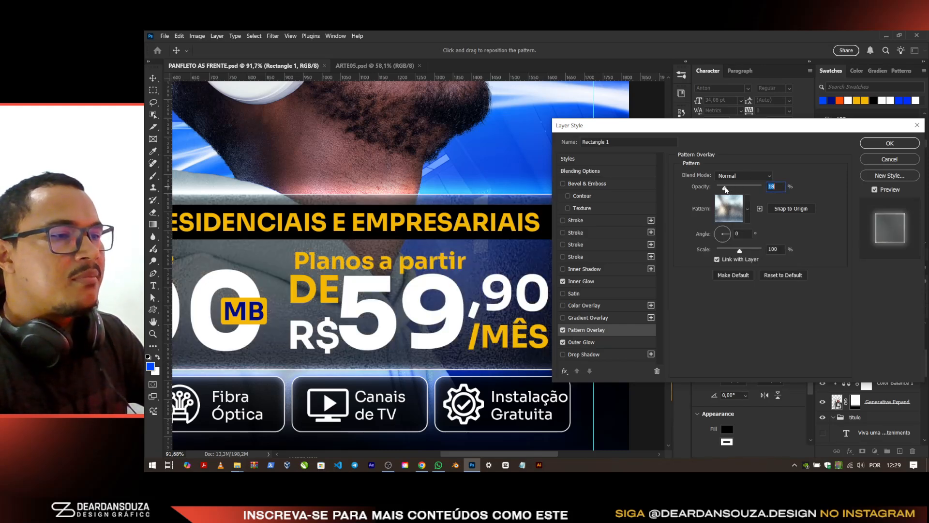
Step: Change the plan-price box's Pattern Overlay to the fine grey noise pattern at 9% opacity and apply the layer style
{"action": "left_click", "coordinate": [748, 217]}
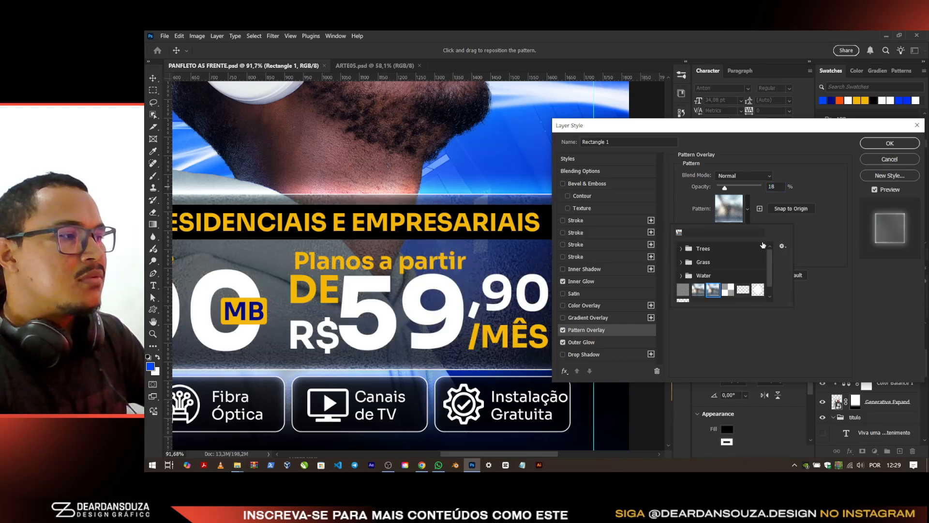
{"action": "left_click", "coordinate": [758, 290]}
{"action": "left_click", "coordinate": [728, 290]}
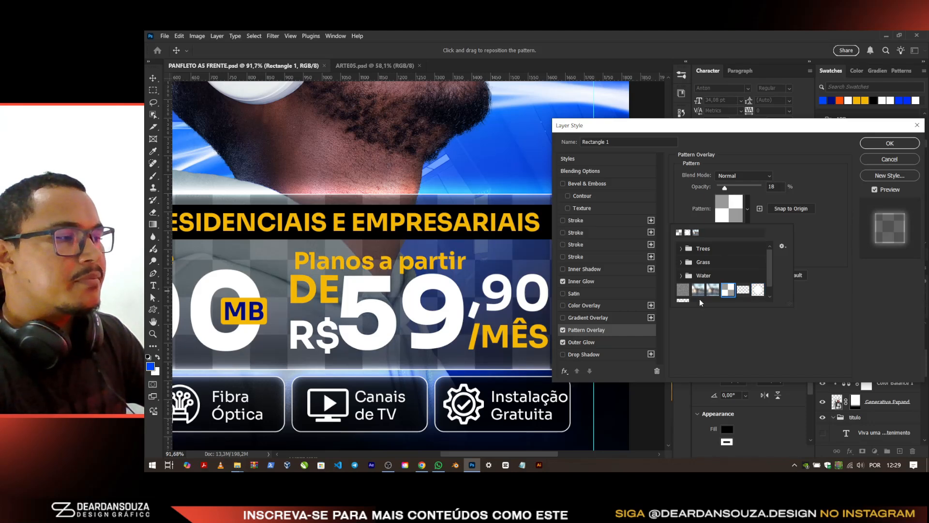
{"action": "left_click", "coordinate": [683, 289]}
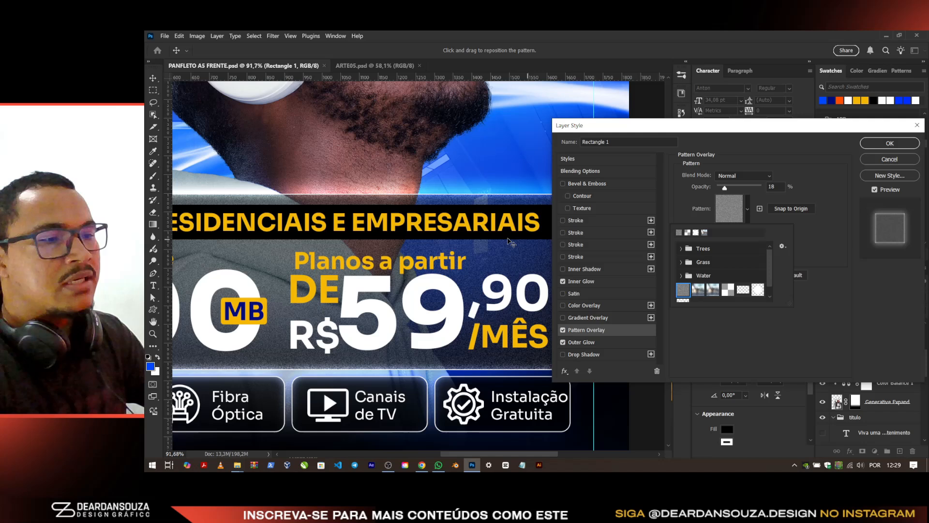
{"action": "left_click_drag", "start_coordinate": [724, 190], "coordinate": [721, 189]}
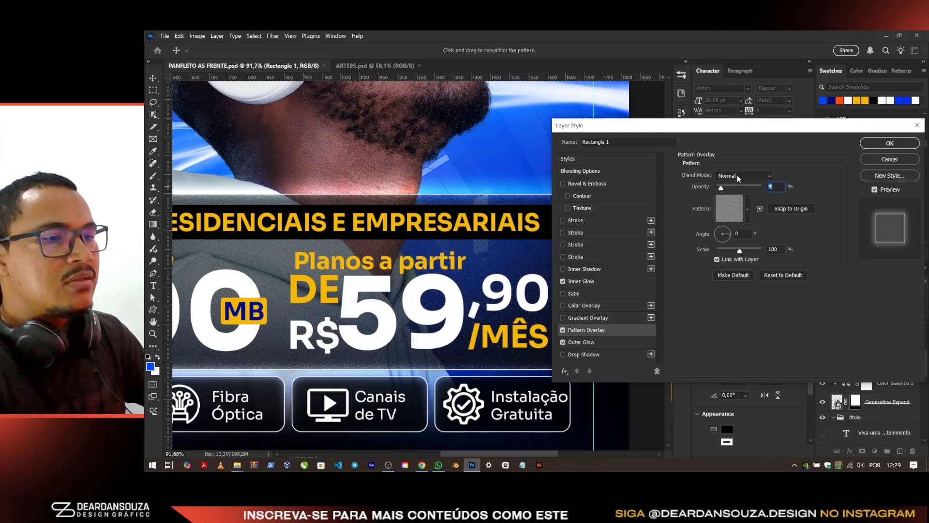
{"action": "left_click", "coordinate": [889, 143]}
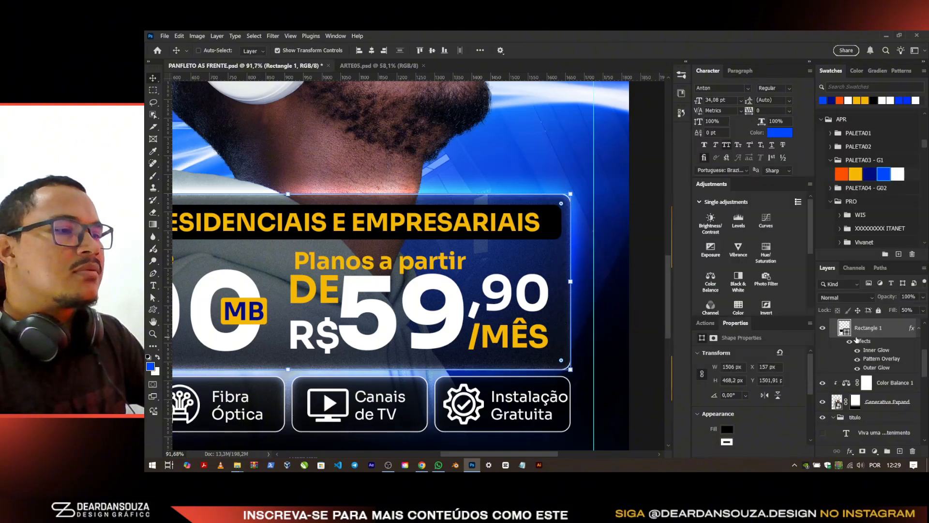
Step: Shift the "Planos a partir" text slightly to line up with DE R$ below it, and save the file
{"action": "left_click", "coordinate": [437, 260], "text": "ctrl"}
{"action": "scroll", "coordinate": [380, 264], "scroll_direction": "up", "scroll_amount": 4}
{"action": "left_click_drag", "start_coordinate": [381, 262], "coordinate": [376, 260]}
{"action": "scroll", "coordinate": [493, 235], "scroll_direction": "down", "scroll_amount": 6}
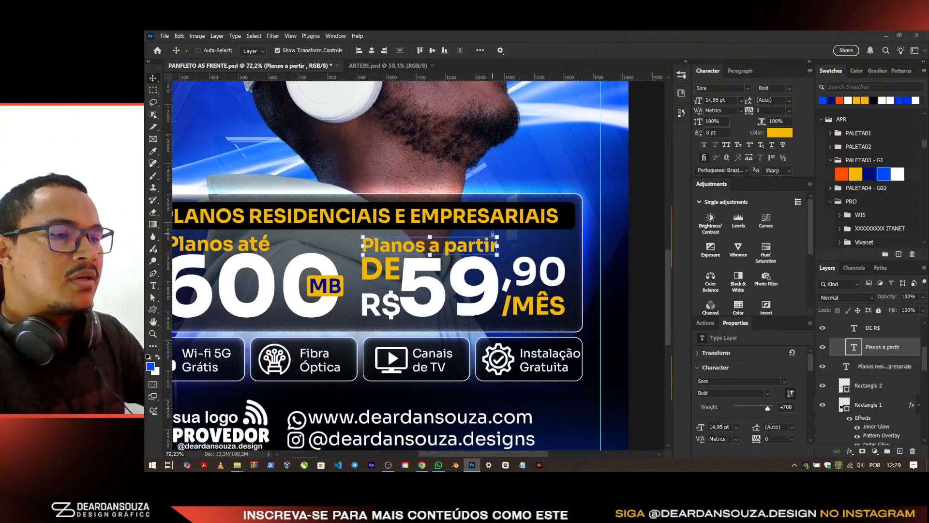
{"action": "scroll", "coordinate": [492, 235], "scroll_direction": "down", "scroll_amount": 3}
{"action": "scroll", "coordinate": [329, 279], "scroll_direction": "down", "scroll_amount": 3}
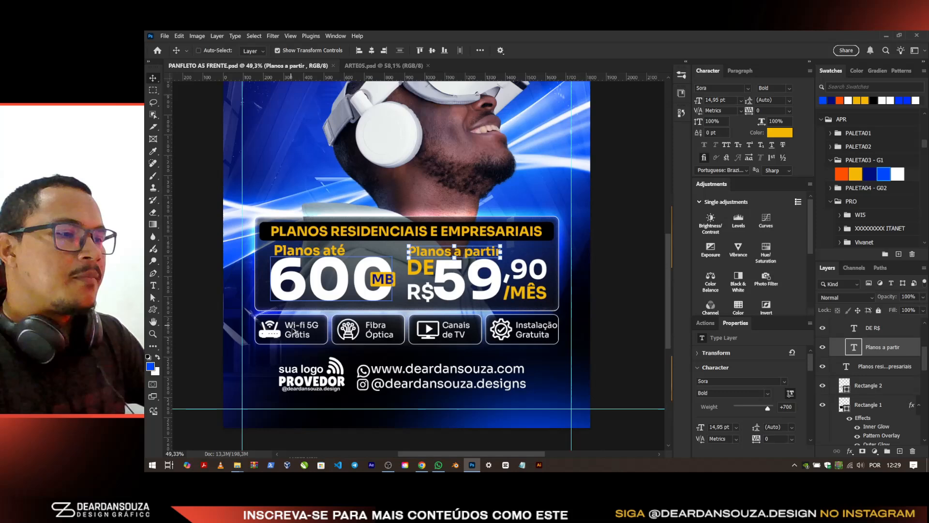
{"action": "scroll", "coordinate": [380, 338], "scroll_direction": "up", "scroll_amount": 2}
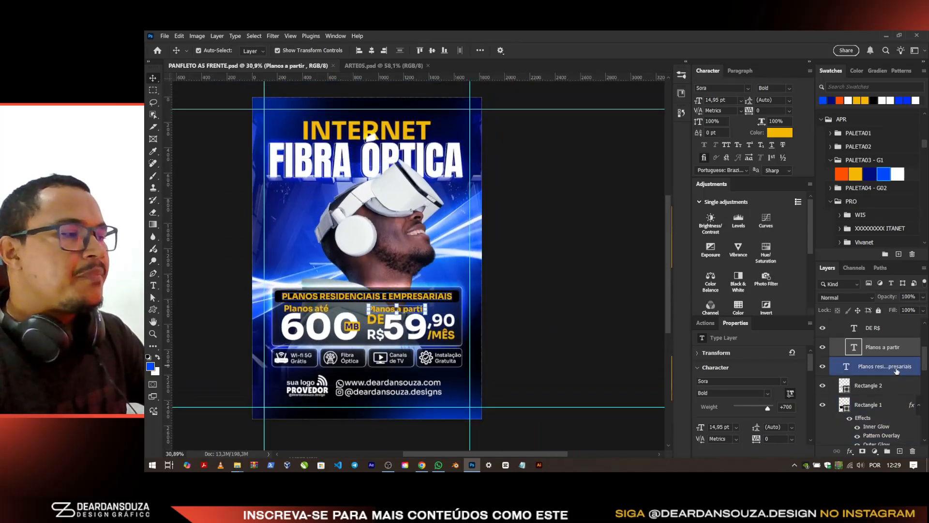
{"action": "left_click", "coordinate": [376, 319], "text": "ctrl"}
Step: Preview the background images in the Downloads folder and place futuristic-hi-tech-neon-background-generative-ai.jpg into the flyer
{"action": "key", "text": "alt+Tab"}
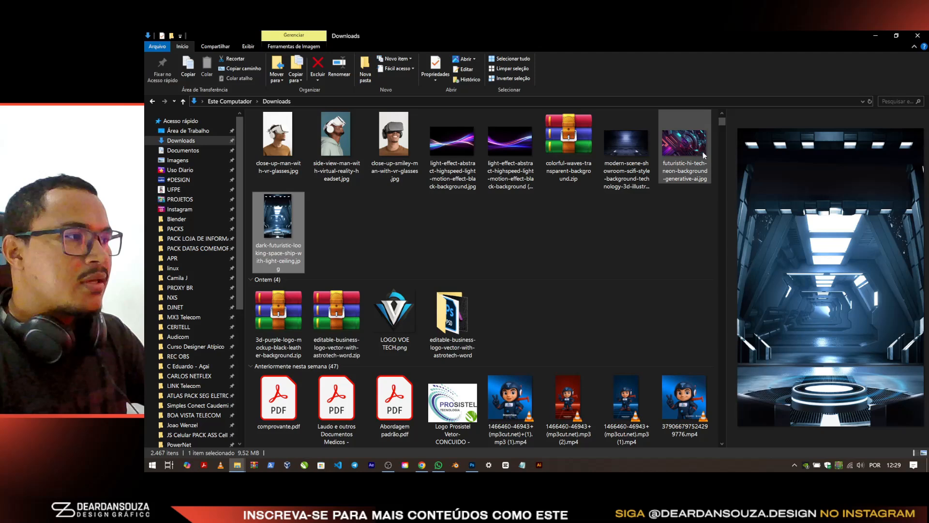
{"action": "left_click", "coordinate": [703, 152]}
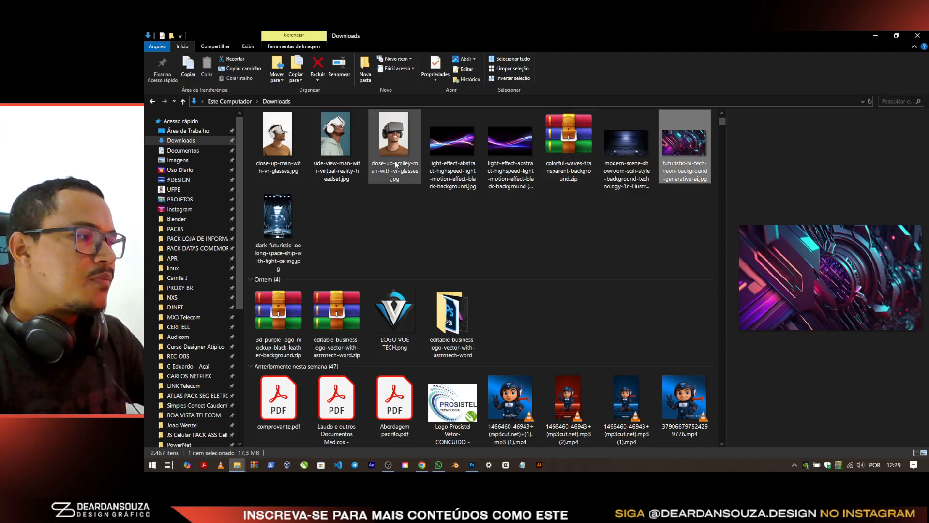
{"action": "left_click", "coordinate": [286, 140]}
{"action": "left_click", "coordinate": [285, 221]}
{"action": "left_click", "coordinate": [631, 160]}
{"action": "left_click", "coordinate": [685, 151]}
{"action": "left_click_drag", "start_coordinate": [684, 147], "coordinate": [603, 350]}
{"action": "left_click_drag", "start_coordinate": [493, 442], "coordinate": [878, 340]}
{"action": "key", "text": "Return"}
Step: Rotate the neon background image about 35.6° and enlarge it to cover the whole flyer
{"action": "key", "text": "ctrl+t"}
{"action": "left_click_drag", "start_coordinate": [601, 271], "coordinate": [594, 368]}
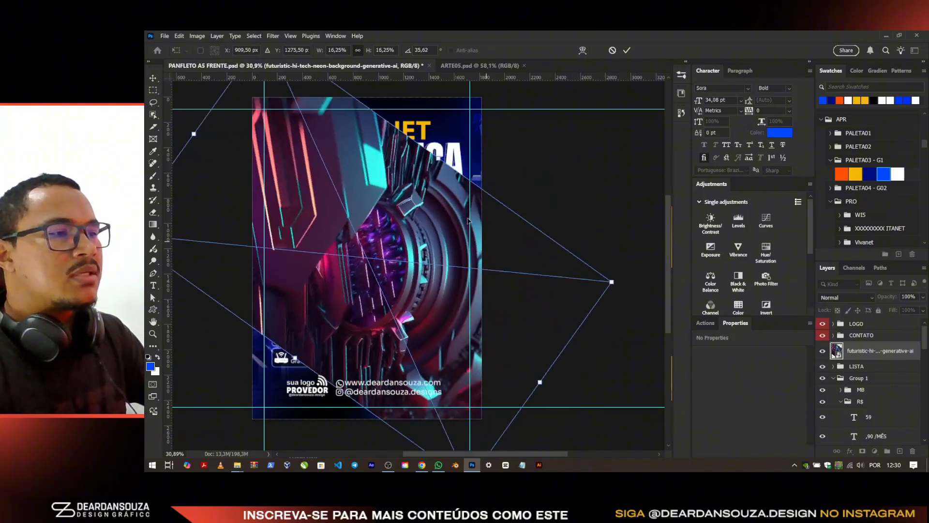
{"action": "left_click_drag", "start_coordinate": [435, 154], "coordinate": [482, 98]}
{"action": "left_click", "coordinate": [627, 50]}
Step: Blend the neon background image with Screen at 69% opacity and shift it down over the flyer
{"action": "left_click", "coordinate": [867, 300]}
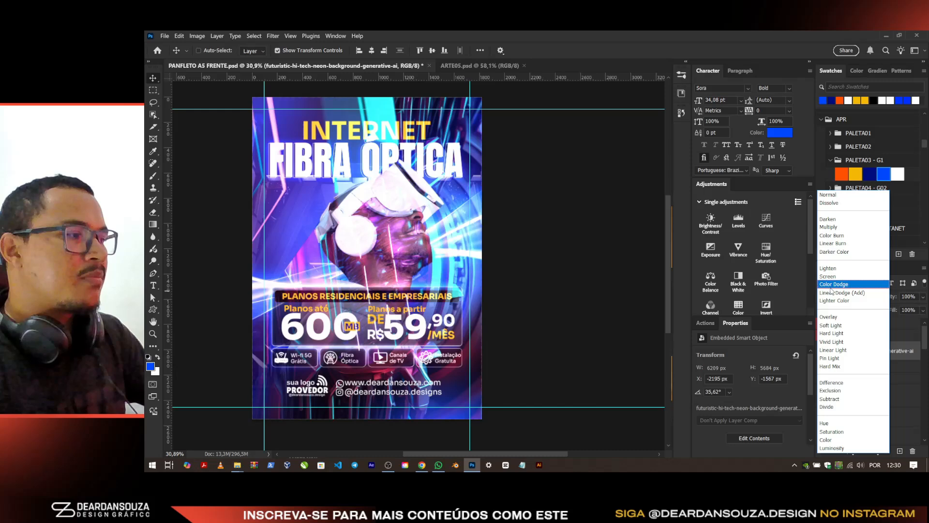
{"action": "left_click", "coordinate": [834, 277]}
{"action": "left_click_drag", "start_coordinate": [343, 257], "coordinate": [334, 284]}
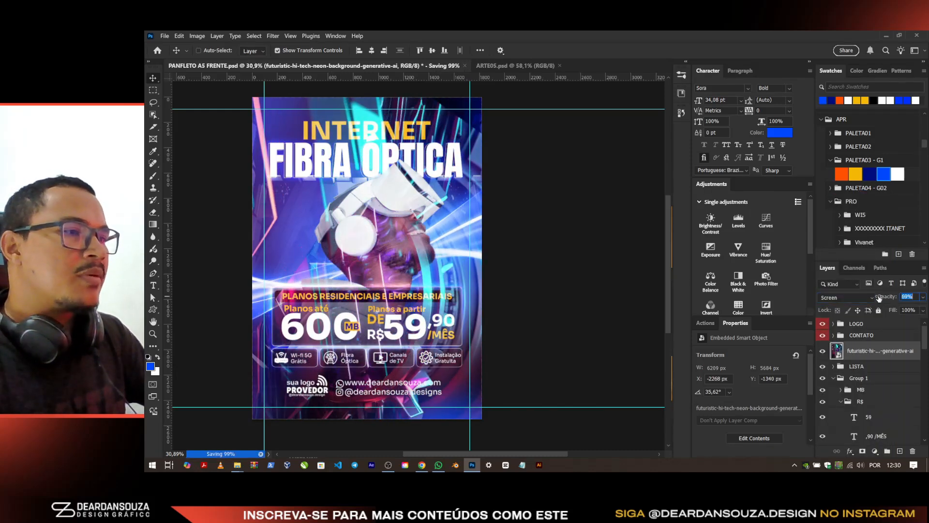
{"action": "key", "text": "Return"}
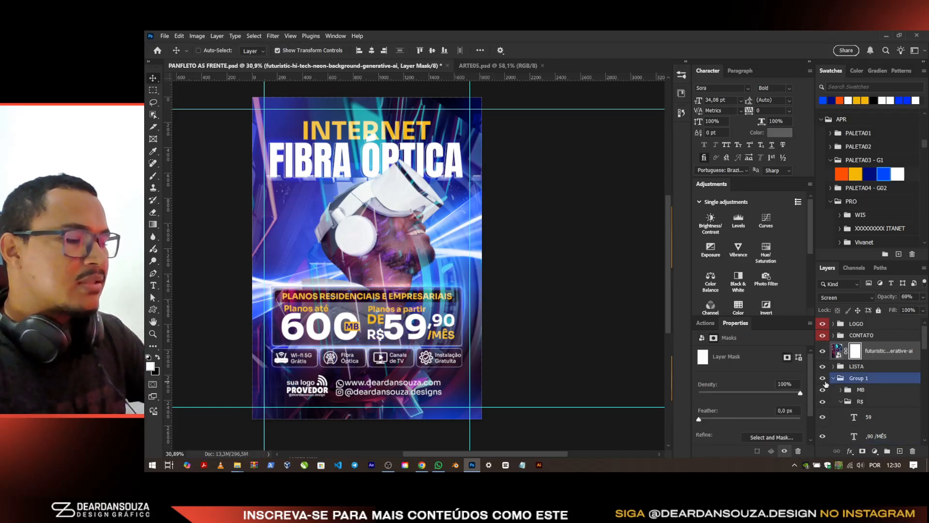
Step: Add a layer mask to the neon background image and brush it so the texture shows only along the flyer's edges
{"action": "left_click", "coordinate": [863, 452], "text": "alt"}
{"action": "key", "text": "b"}
{"action": "left_click_drag", "start_coordinate": [242, 220], "coordinate": [240, 147]}
{"action": "left_click_drag", "start_coordinate": [506, 299], "coordinate": [519, 366]}
{"action": "key", "text": "x"}
{"action": "left_click_drag", "start_coordinate": [445, 316], "coordinate": [428, 328]}
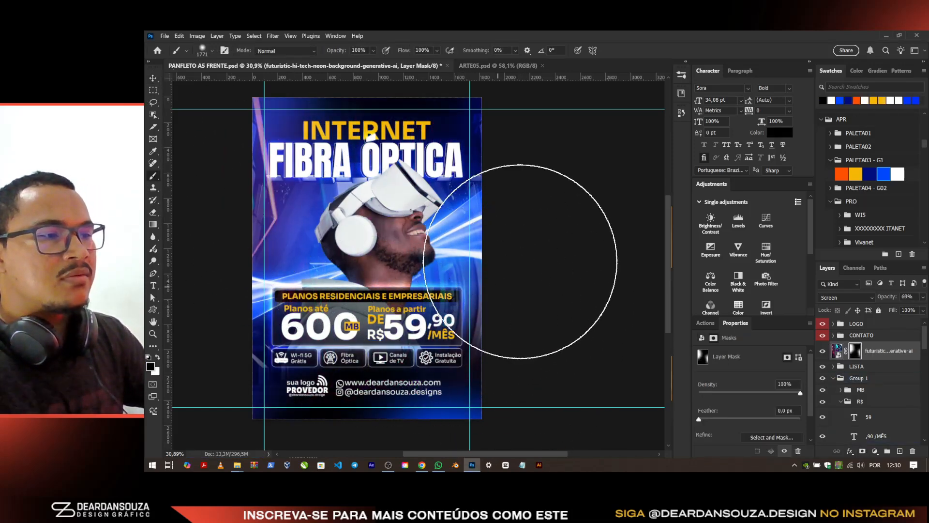
{"action": "key", "text": "x"}
{"action": "scroll", "coordinate": [345, 386], "scroll_direction": "left", "scroll_amount": 5}
{"action": "scroll", "coordinate": [308, 293], "scroll_direction": "down", "scroll_amount": 2}
{"action": "left_click_drag", "start_coordinate": [538, 286], "coordinate": [271, 247]}
{"action": "scroll", "coordinate": [416, 375], "scroll_direction": "up", "scroll_amount": 2}
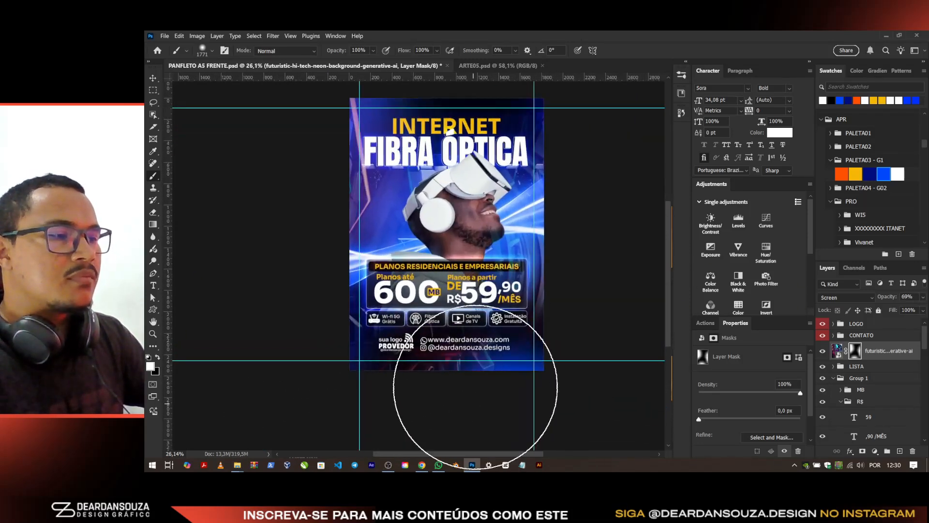
{"action": "key", "text": "x"}
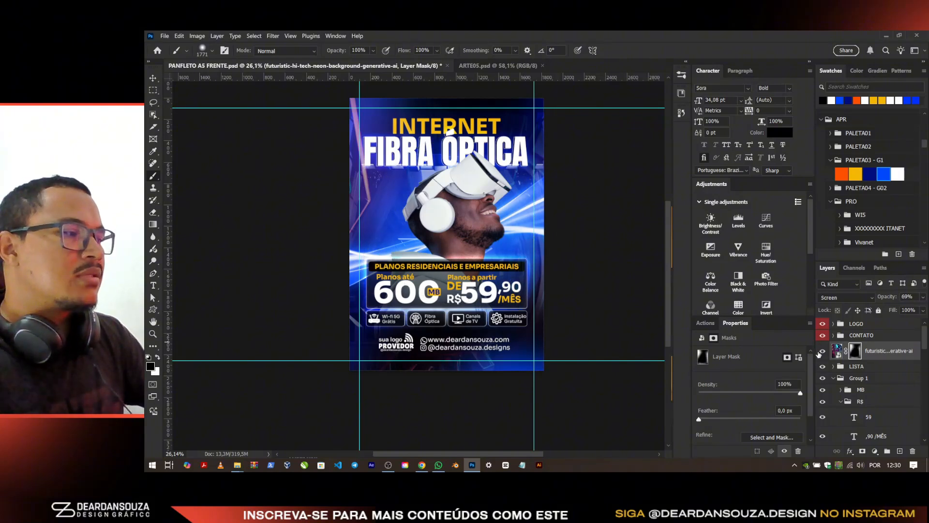
Step: Compare the flyer with and without the neon background image and delete that layer
{"action": "left_click", "coordinate": [823, 351]}
{"action": "left_click", "coordinate": [823, 351]}
{"action": "left_click", "coordinate": [823, 351]}
{"action": "left_click", "coordinate": [889, 358]}
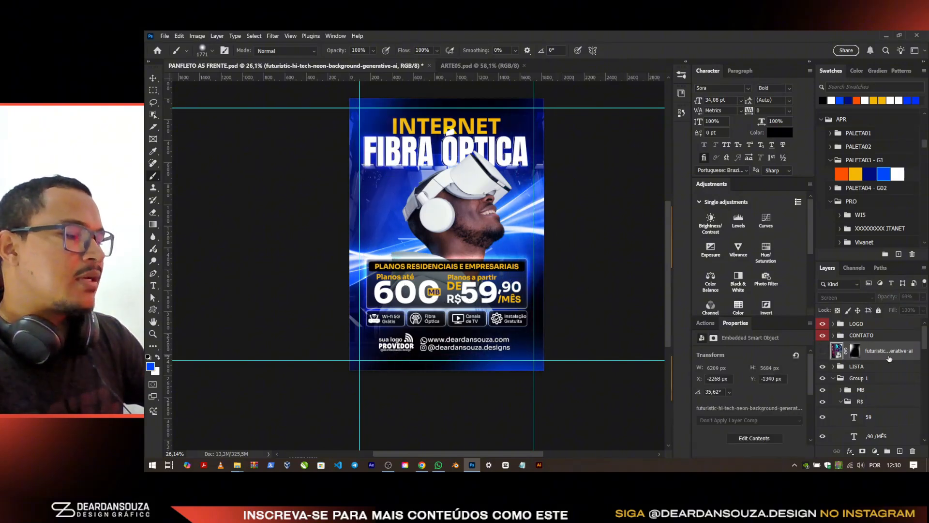
{"action": "key", "text": "Return"}
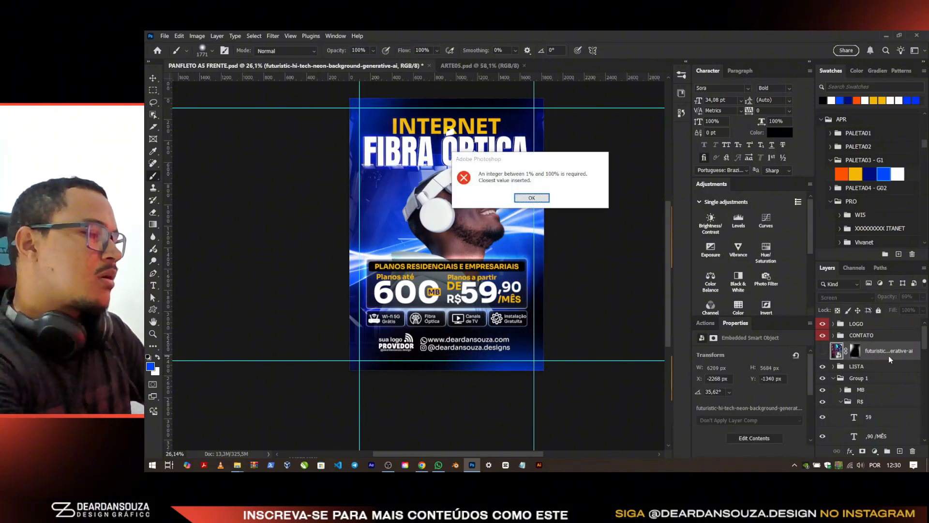
{"action": "key", "text": "Return"}
{"action": "left_click", "coordinate": [914, 451]}
Step: Add a blue #0048ff Solid Color layer masked to a single soft spot painted on the back of the man's neck
{"action": "left_click", "coordinate": [875, 451]}
{"action": "left_click", "coordinate": [871, 290]}
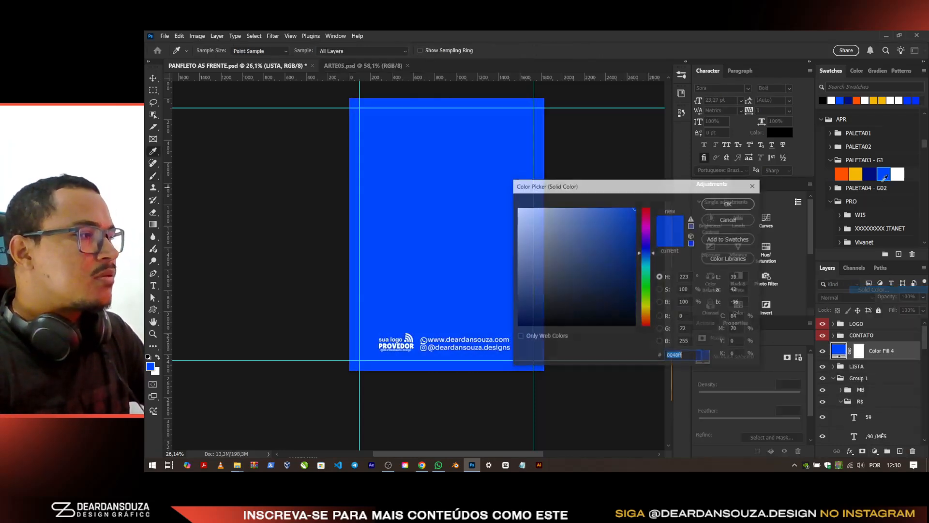
{"action": "left_click", "coordinate": [747, 204]}
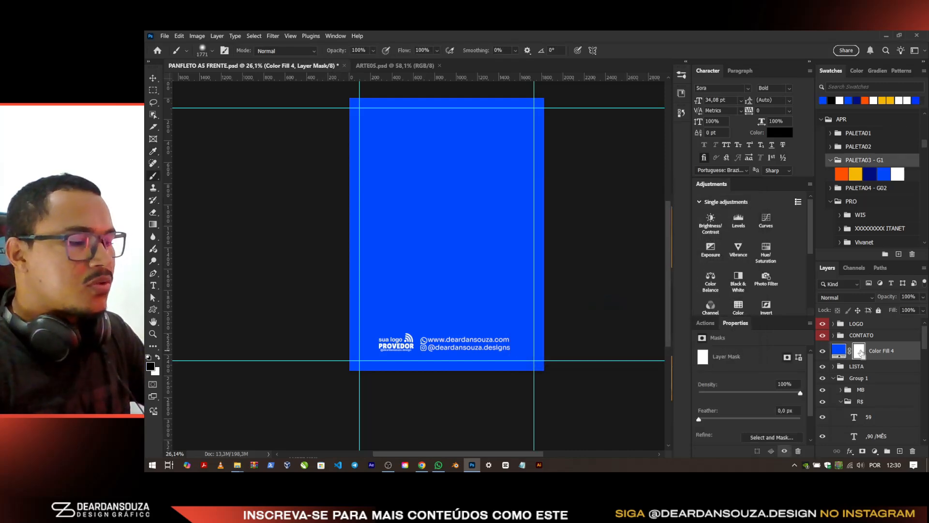
{"action": "scroll", "coordinate": [441, 231], "scroll_direction": "up", "scroll_amount": 5}
{"action": "right_click", "coordinate": [448, 237], "text": "alt"}
{"action": "scroll", "coordinate": [416, 262], "scroll_direction": "up", "scroll_amount": 5}
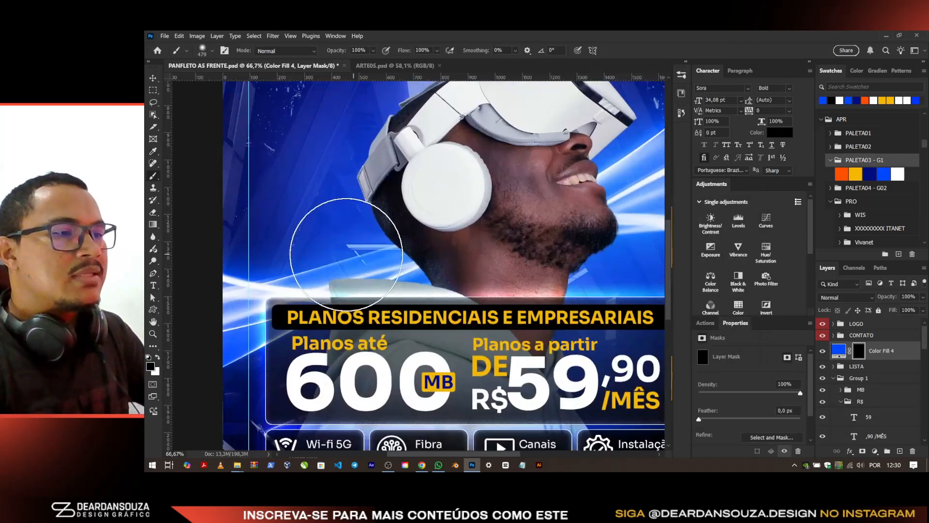
{"action": "left_click_drag", "start_coordinate": [390, 266], "coordinate": [403, 279]}
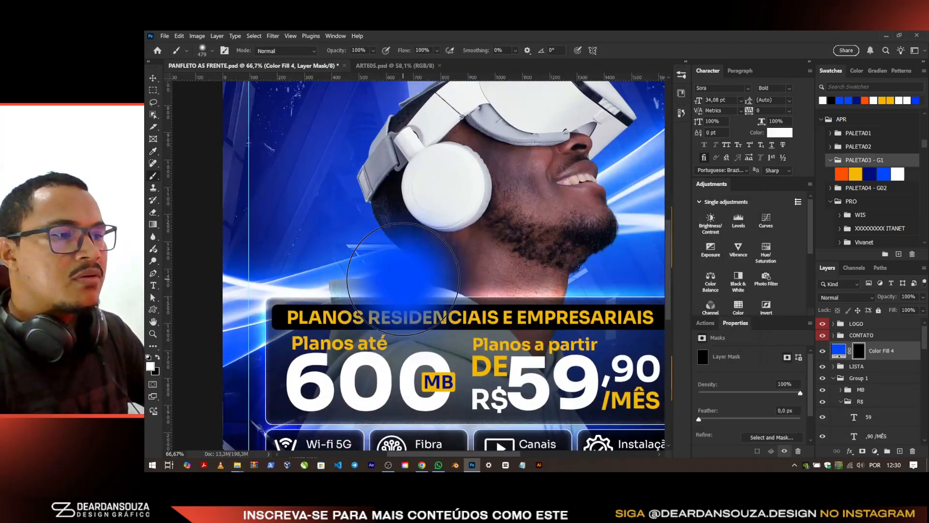
Step: Set the blue spot to Screen and duplicate it twice, over the man's face and beside his lower neck
{"action": "key", "text": "v"}
{"action": "left_click", "coordinate": [846, 297]}
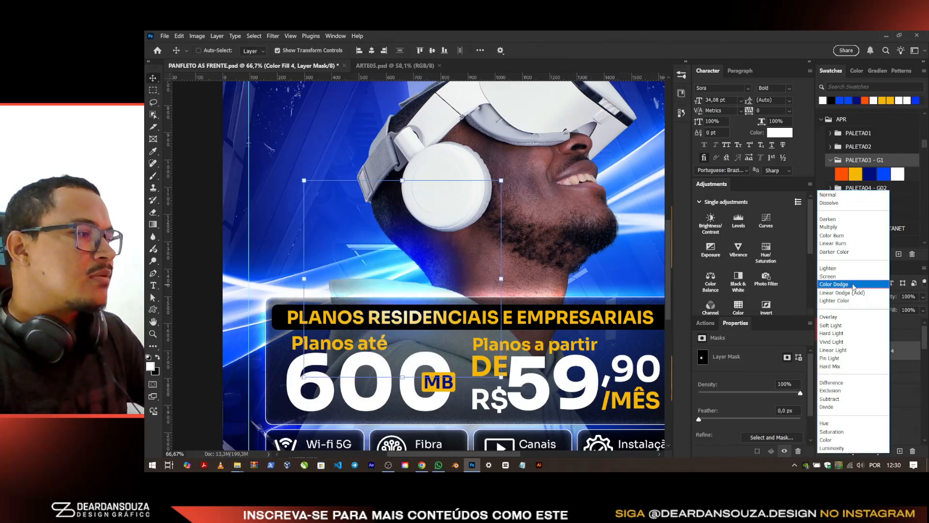
{"action": "left_click", "coordinate": [845, 280]}
{"action": "left_click_drag", "start_coordinate": [410, 296], "coordinate": [520, 189]}
{"action": "scroll", "coordinate": [375, 252], "scroll_direction": "down", "scroll_amount": 5}
{"action": "scroll", "coordinate": [513, 196], "scroll_direction": "down", "scroll_amount": 4}
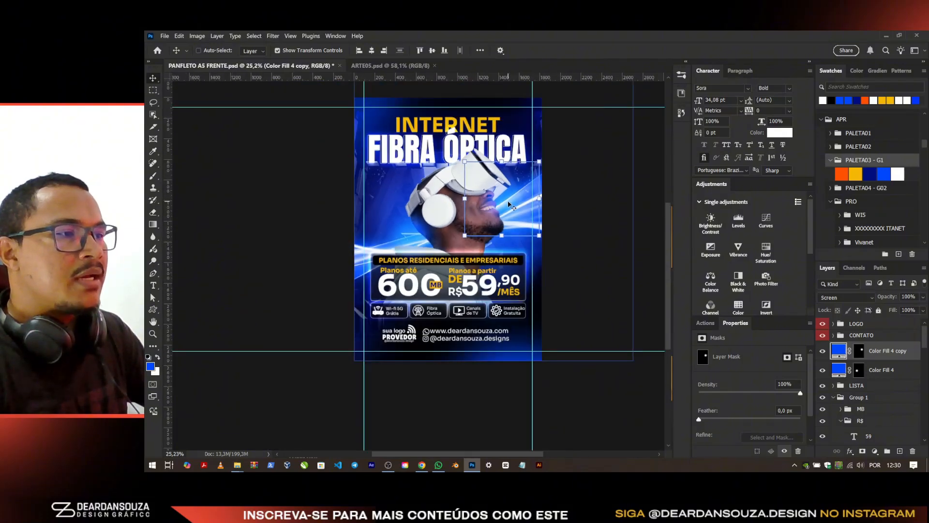
{"action": "scroll", "coordinate": [515, 209], "scroll_direction": "up", "scroll_amount": 3}
{"action": "left_click_drag", "start_coordinate": [514, 210], "coordinate": [475, 288], "text": "alt"}
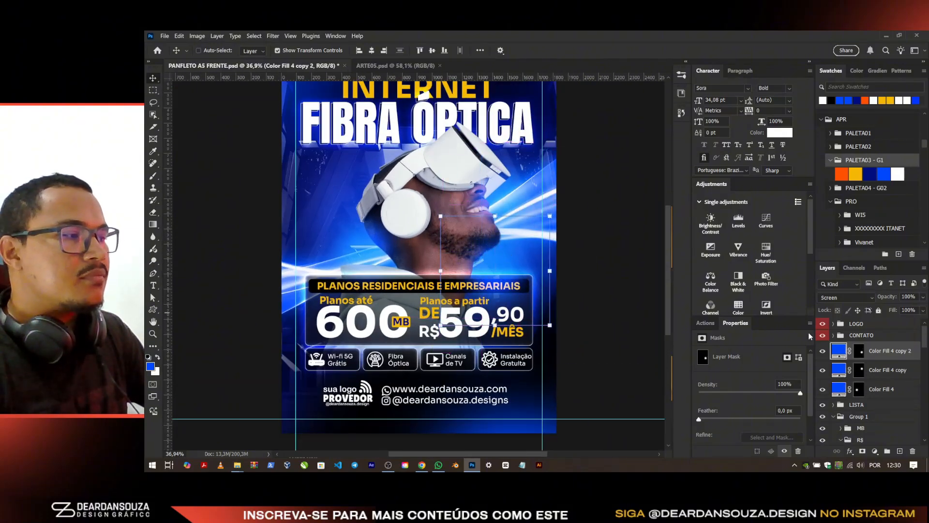
Step: Try the yellow, orange and dark blue swatches on the three Color Fill 4 glows, returning them to bright blue
{"action": "left_click", "coordinate": [897, 394], "text": "shift"}
{"action": "left_click", "coordinate": [856, 175]}
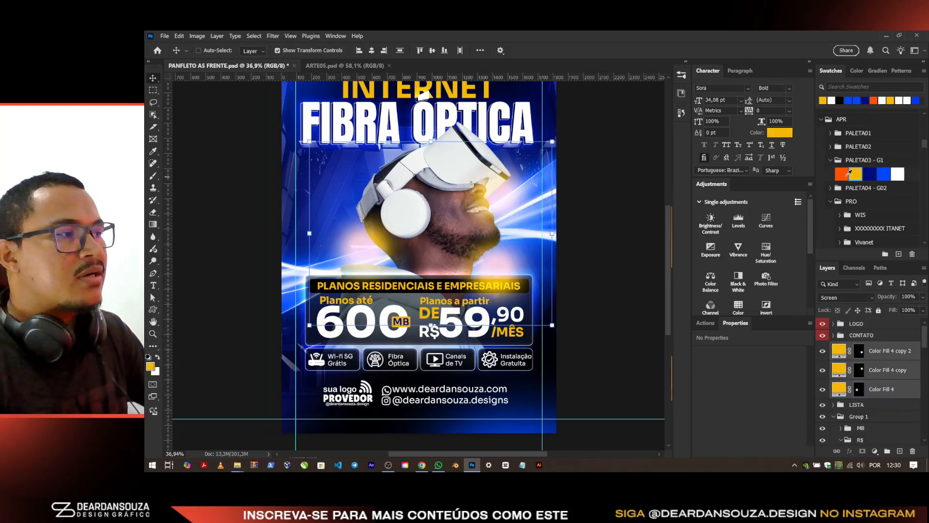
{"action": "left_click", "coordinate": [840, 174]}
{"action": "left_click", "coordinate": [870, 175]}
{"action": "left_click", "coordinate": [884, 175]}
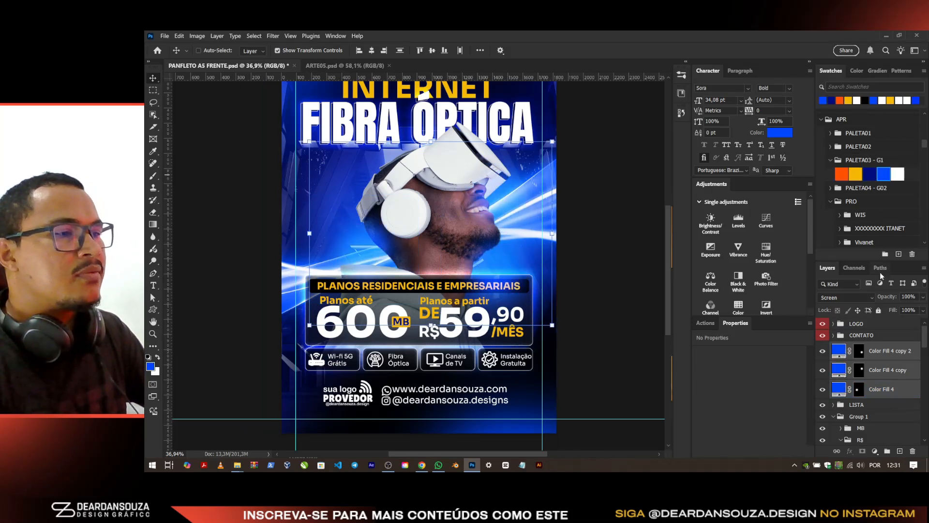
Step: Group the three Color Fill 4 glows as LUZ with a red label and save the file
{"action": "key", "text": "ctrl+g"}
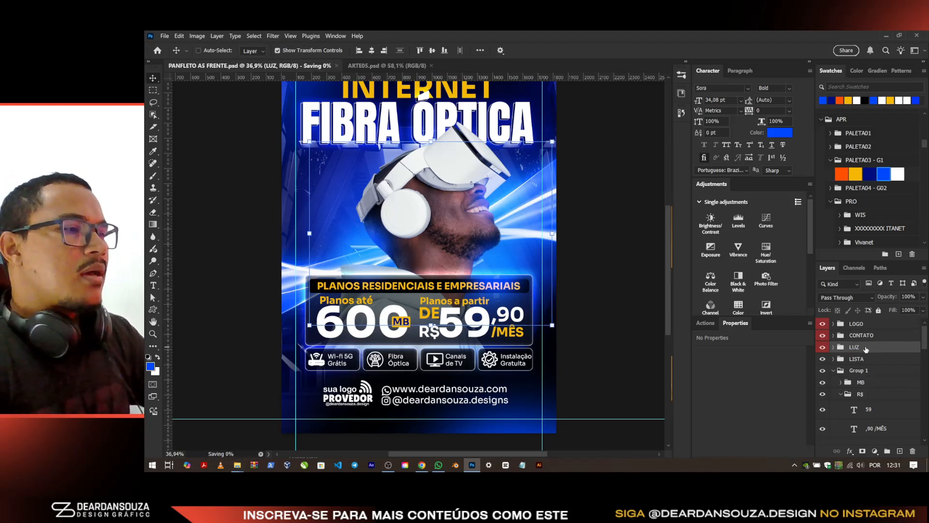
{"action": "key", "text": "ctrl+t"}
{"action": "left_click", "coordinate": [627, 50]}
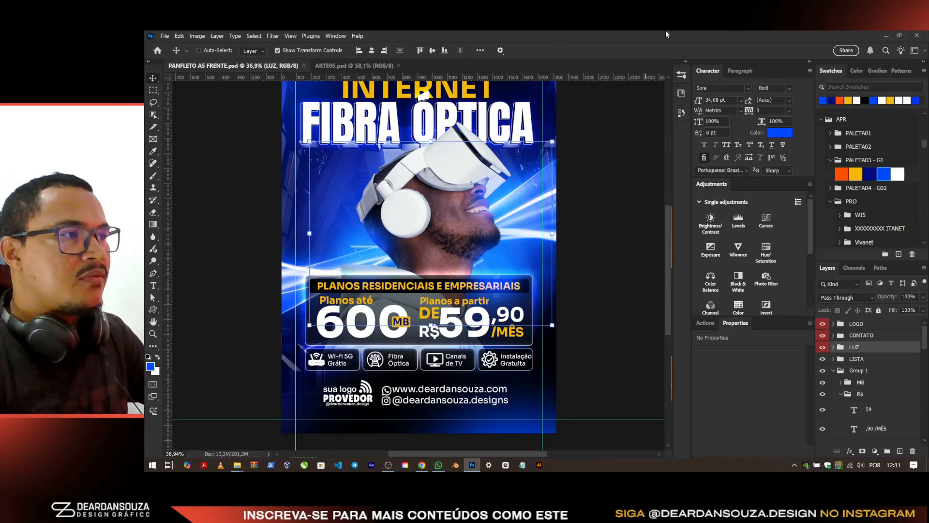
Step: Add a bright blue Solid Color layer above Color Balance 1 and clip it to the VR-headset man
{"action": "left_click", "coordinate": [472, 208], "text": "ctrl"}
{"action": "scroll", "coordinate": [866, 372], "scroll_direction": "down", "scroll_amount": 3}
{"action": "left_click", "coordinate": [894, 348]}
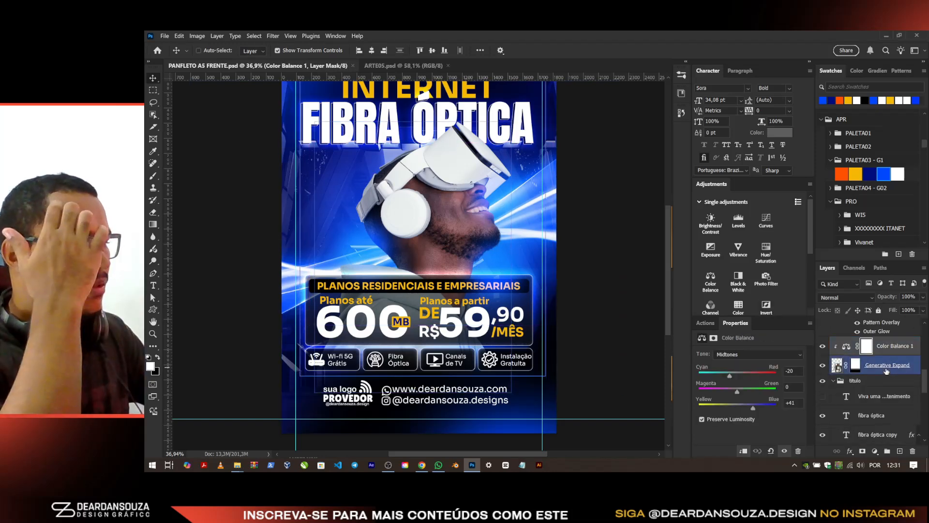
{"action": "left_click", "coordinate": [875, 450]}
{"action": "left_click", "coordinate": [878, 292]}
{"action": "left_click", "coordinate": [896, 175]}
{"action": "left_click", "coordinate": [749, 207]}
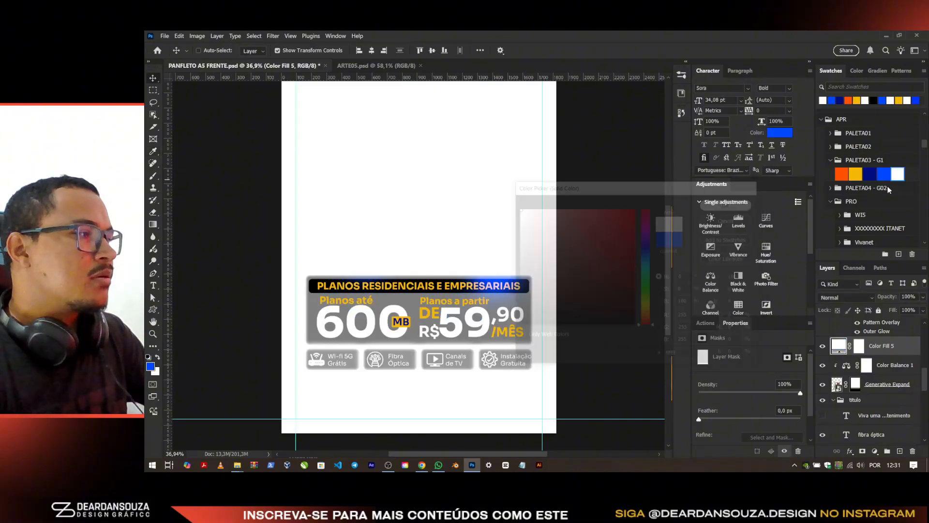
{"action": "left_click", "coordinate": [912, 355], "text": "alt"}
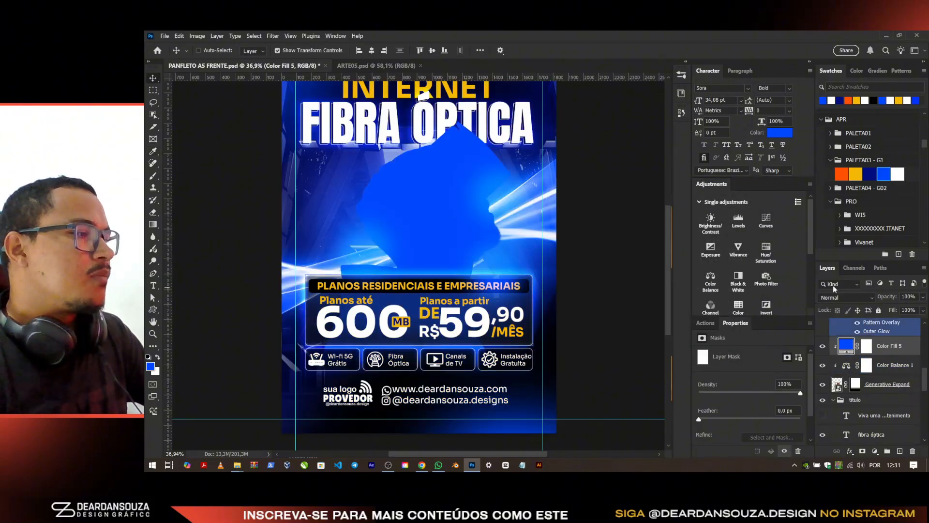
Step: Set Color Fill 5 to Screen and split its underlying-layer Blend If shadow range to 0/74
{"action": "left_click", "coordinate": [846, 297]}
{"action": "left_click", "coordinate": [835, 270]}
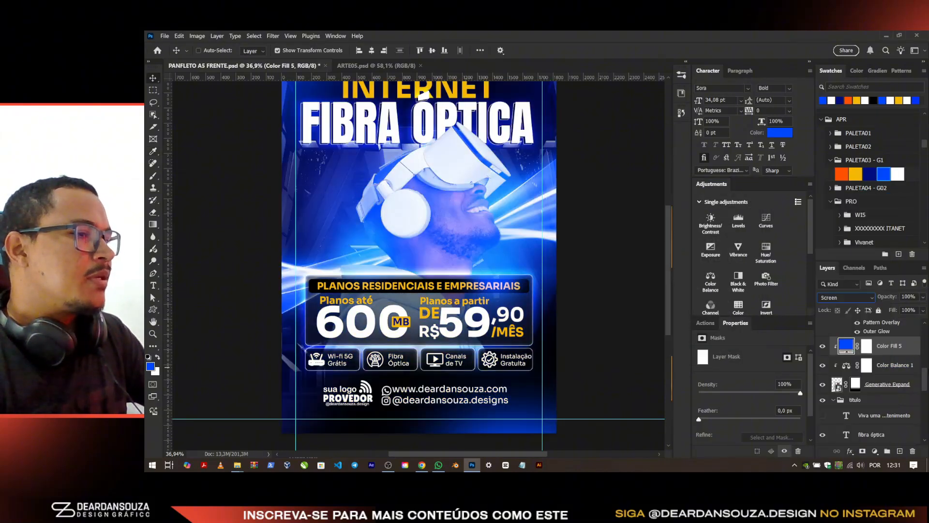
{"action": "double_click", "coordinate": [911, 347]}
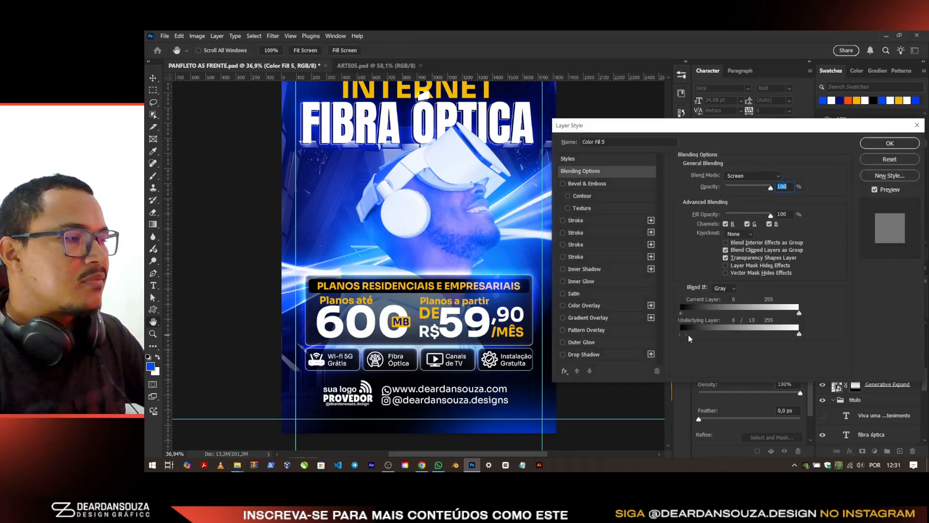
{"action": "left_click_drag", "start_coordinate": [699, 336], "coordinate": [717, 337]}
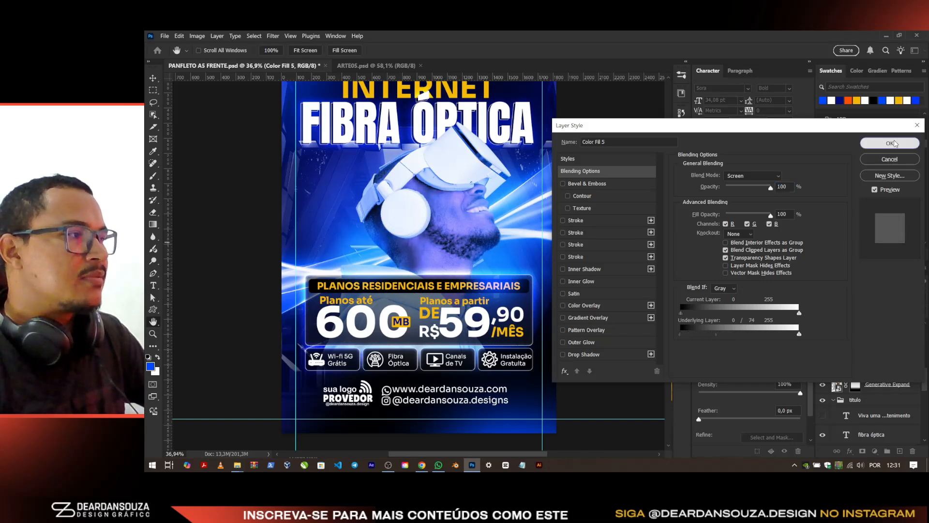
{"action": "left_click", "coordinate": [894, 144]}
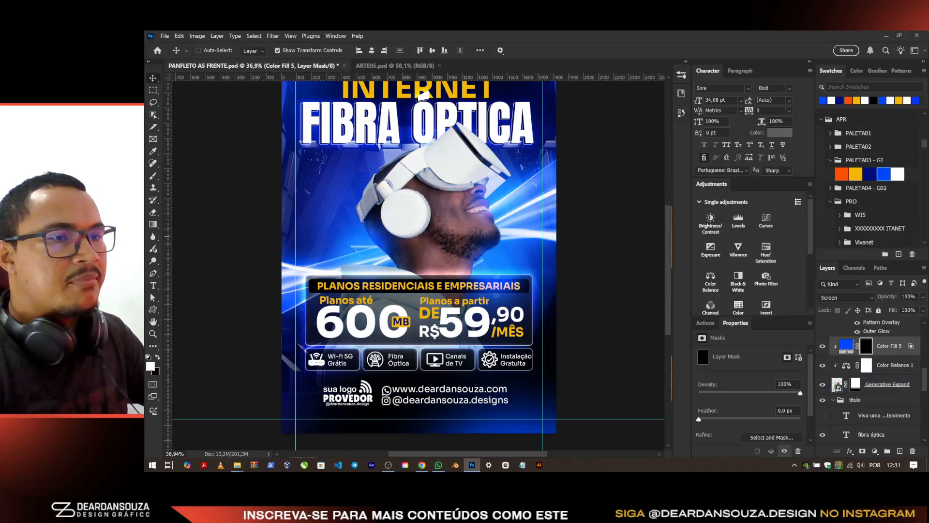
Step: Paint the blue light back on Color Fill 5's black mask with a 304 px soft brush along the man's face and front neck
{"action": "left_click", "coordinate": [153, 177]}
{"action": "scroll", "coordinate": [503, 271], "scroll_direction": "up", "scroll_amount": 1}
{"action": "right_click", "coordinate": [503, 283]}
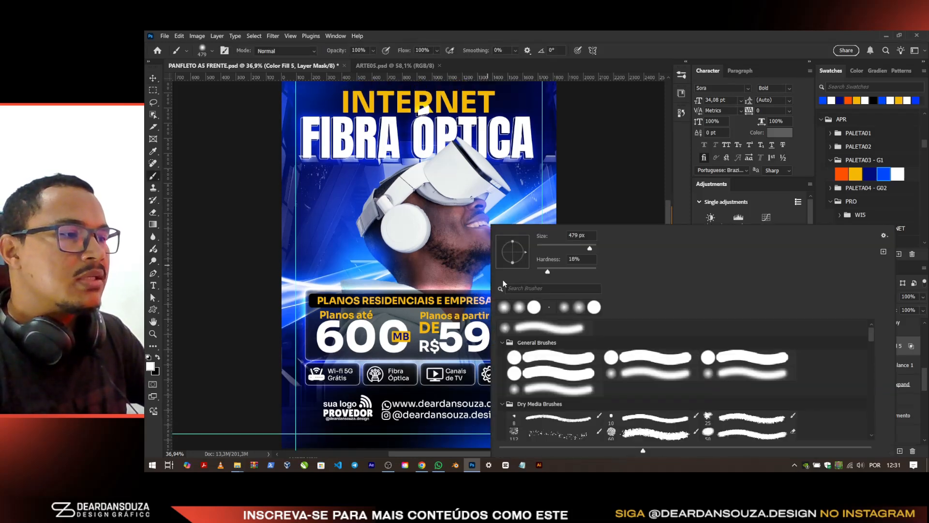
{"action": "double_click", "coordinate": [508, 310]}
{"action": "scroll", "coordinate": [506, 231], "scroll_direction": "up", "scroll_amount": 5}
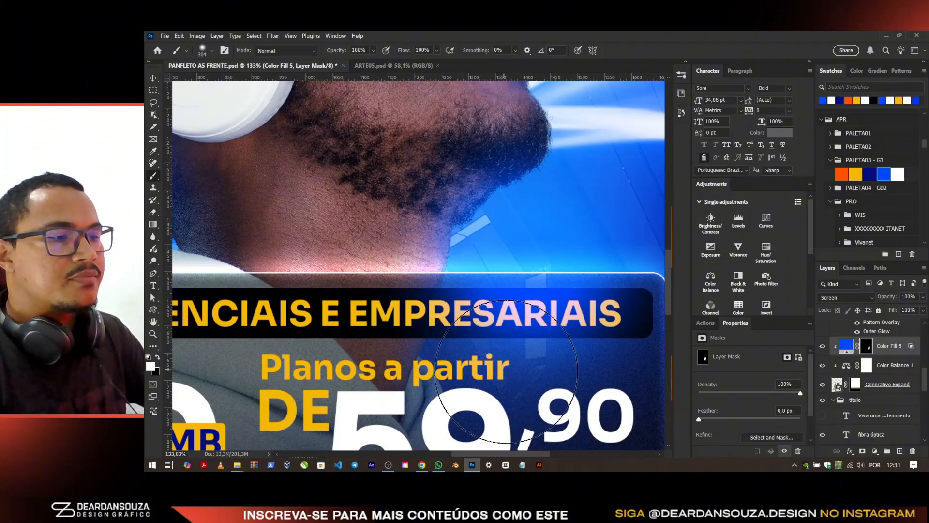
{"action": "scroll", "coordinate": [506, 371], "scroll_direction": "down", "scroll_amount": 3}
{"action": "scroll", "coordinate": [571, 174], "scroll_direction": "up", "scroll_amount": 1}
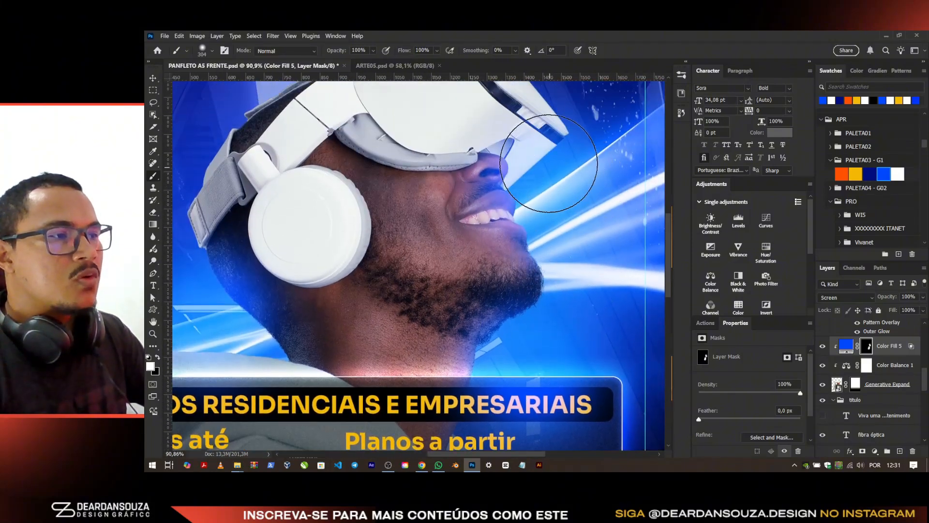
{"action": "key", "text": "x"}
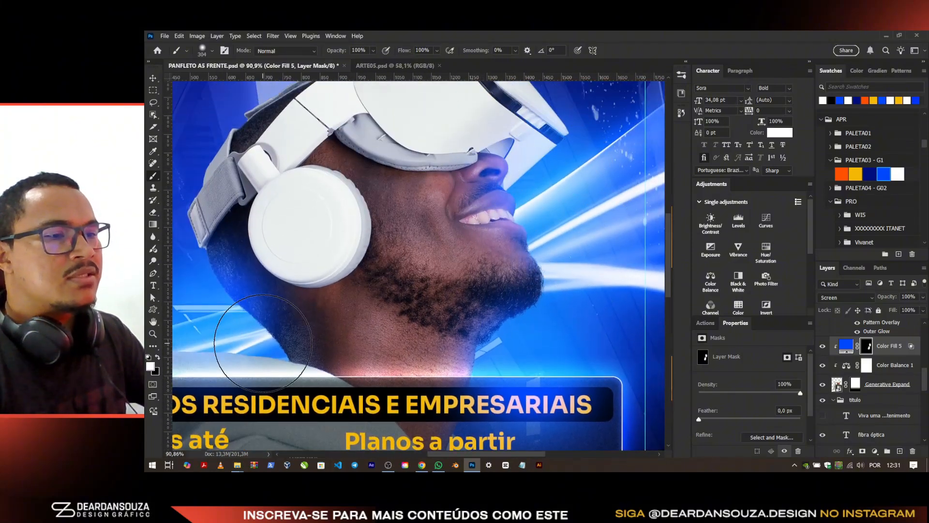
Step: Paint the blue rim light on the Color Fill 5 mask along the man's nape, shoulder and back of the headset, and save the file
{"action": "left_click_drag", "start_coordinate": [249, 305], "coordinate": [557, 208]}
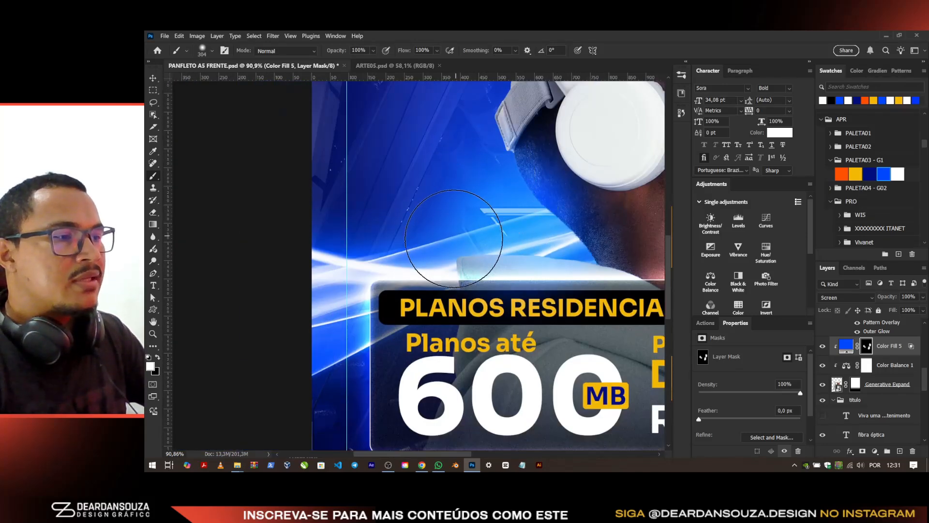
{"action": "scroll", "coordinate": [421, 266], "scroll_direction": "down", "scroll_amount": 2}
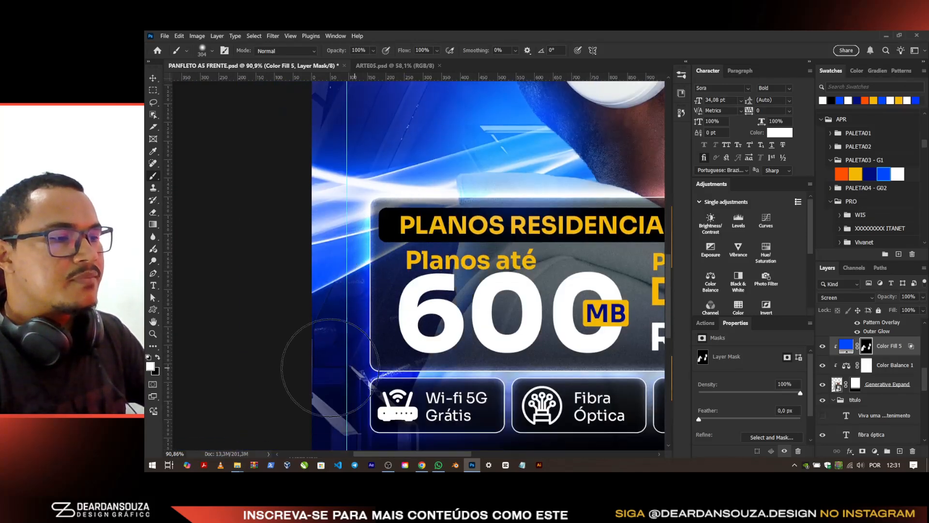
{"action": "scroll", "coordinate": [330, 368], "scroll_direction": "down", "scroll_amount": 5}
{"action": "left_click_drag", "start_coordinate": [488, 178], "coordinate": [453, 294]}
{"action": "scroll", "coordinate": [413, 271], "scroll_direction": "up", "scroll_amount": 5}
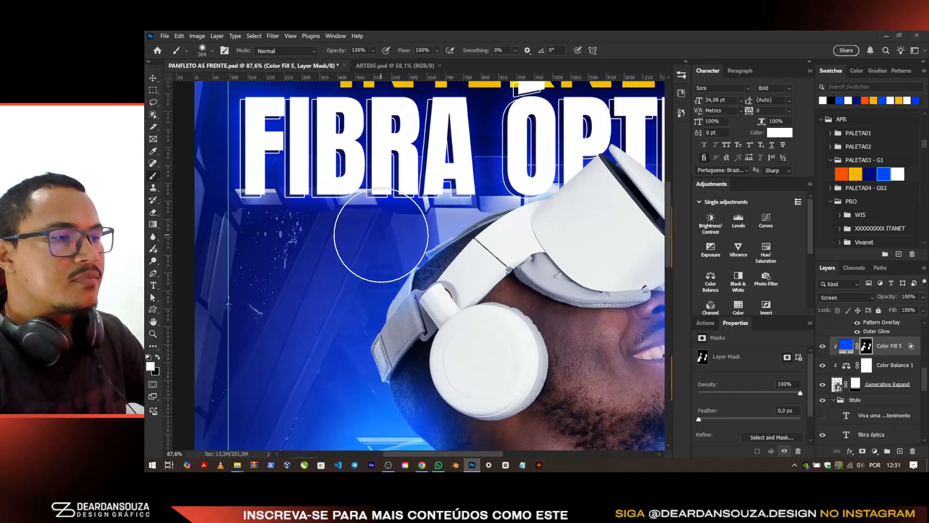
{"action": "scroll", "coordinate": [382, 235], "scroll_direction": "down", "scroll_amount": 1}
{"action": "left_click_drag", "start_coordinate": [475, 187], "coordinate": [327, 215]}
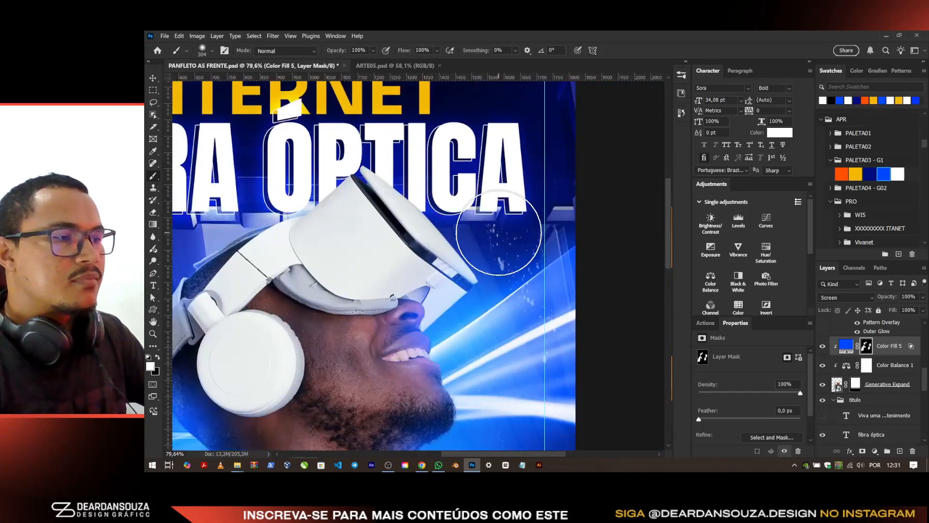
{"action": "scroll", "coordinate": [509, 287], "scroll_direction": "down", "scroll_amount": 6}
{"action": "scroll", "coordinate": [509, 287], "scroll_direction": "down", "scroll_amount": 2}
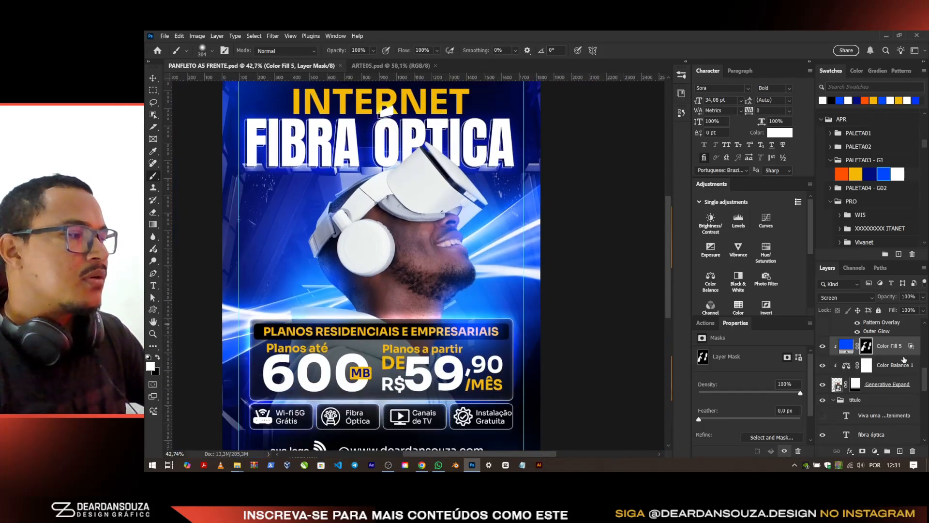
Step: Add a white Solid Color layer above Color Fill 5, set it to Screen and clip it to the VR-headset man
{"action": "left_click", "coordinate": [875, 451]}
{"action": "left_click", "coordinate": [893, 293]}
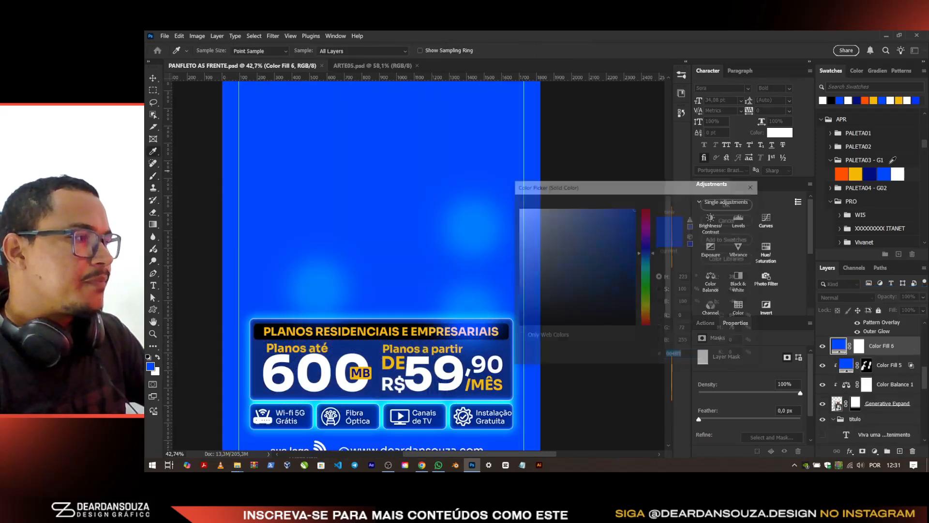
{"action": "left_click", "coordinate": [735, 205]}
{"action": "left_click", "coordinate": [846, 297]}
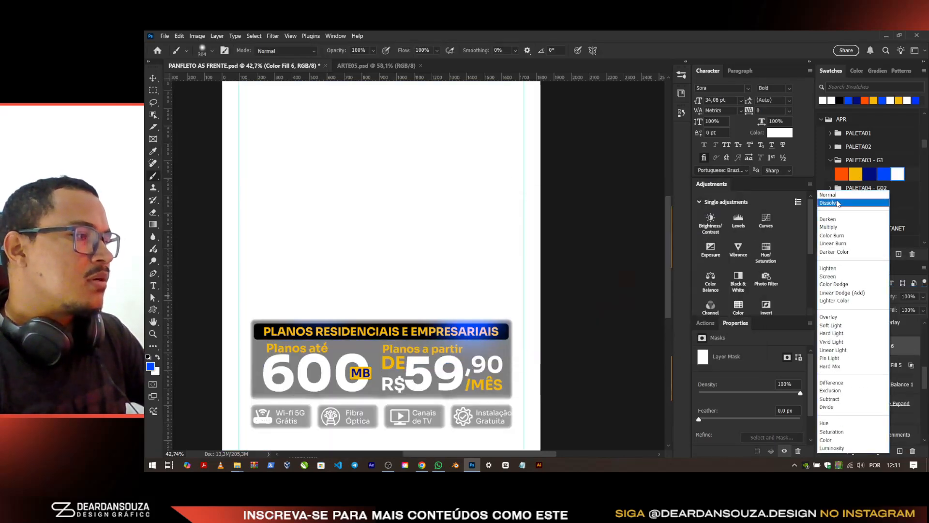
{"action": "left_click", "coordinate": [844, 282]}
{"action": "left_click", "coordinate": [846, 297]}
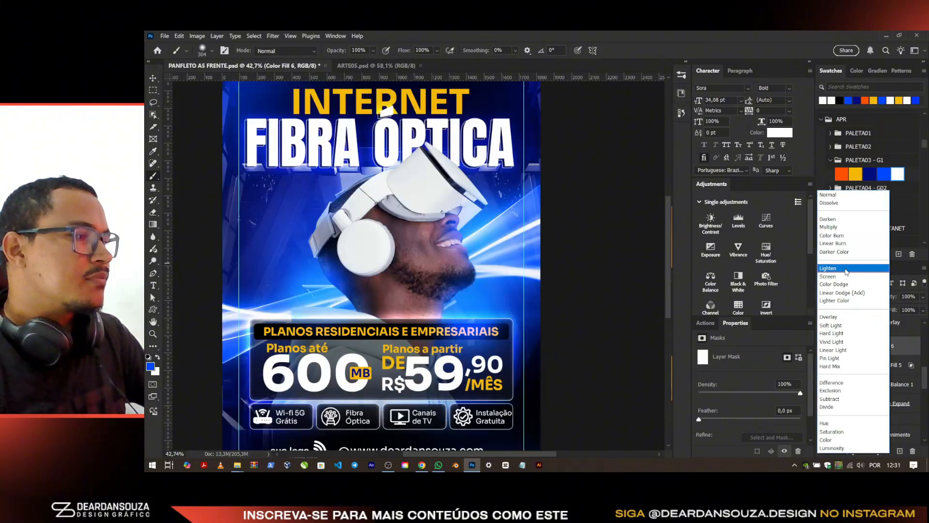
{"action": "left_click", "coordinate": [847, 279]}
{"action": "left_click", "coordinate": [893, 355], "text": "alt"}
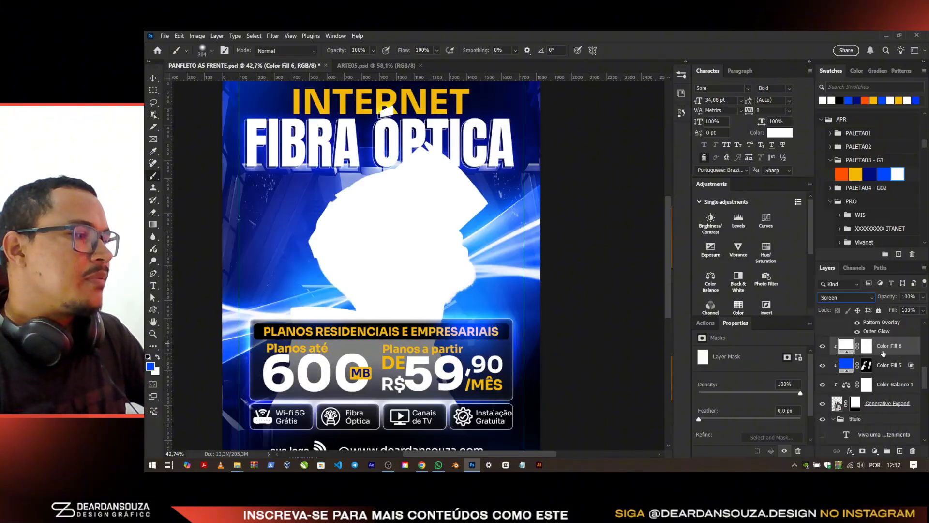
Step: Invert the Color Fill 6 mask and paint a thin white highlight along the man's nape with a 72 px soft brush
{"action": "key", "text": "ctrl+i"}
{"action": "left_click_drag", "start_coordinate": [350, 289], "coordinate": [303, 290]}
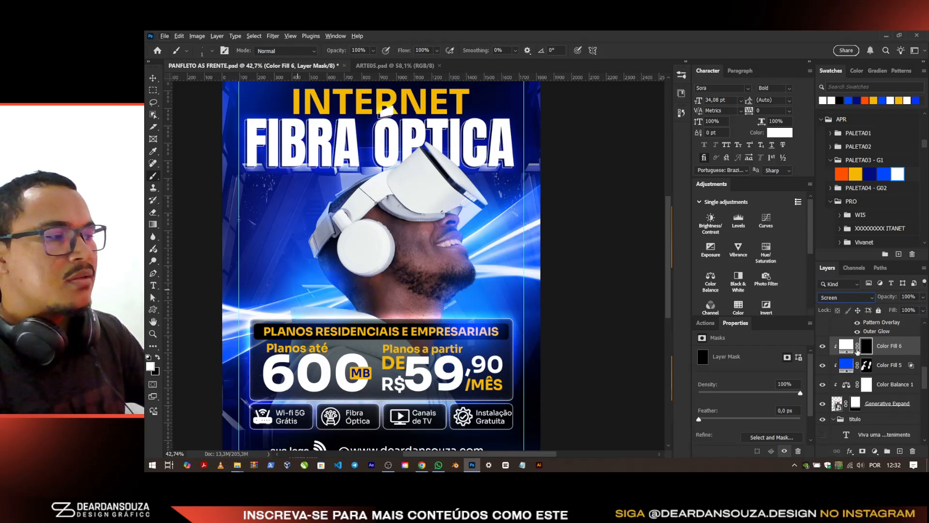
{"action": "left_click", "coordinate": [846, 345]}
{"action": "left_click", "coordinate": [153, 78]}
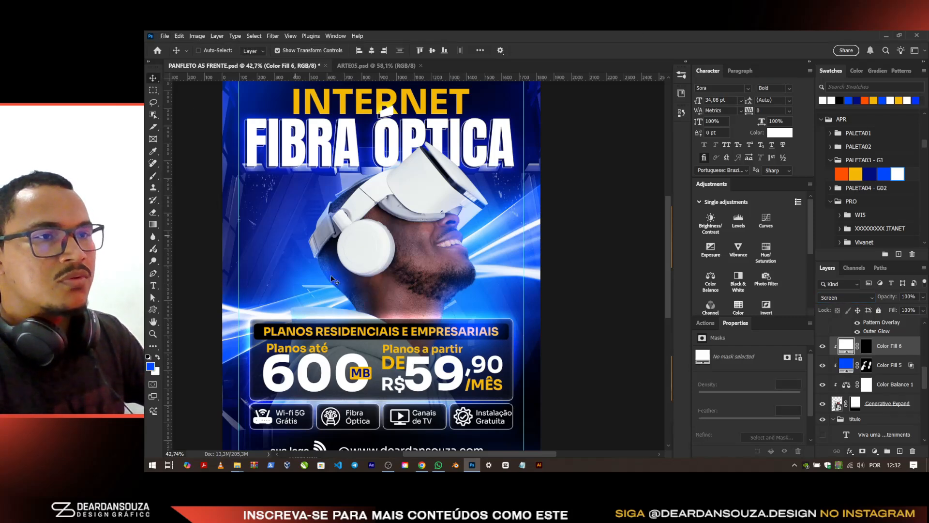
{"action": "scroll", "coordinate": [348, 277], "scroll_direction": "up", "scroll_amount": 10}
{"action": "left_click_drag", "start_coordinate": [347, 276], "coordinate": [385, 194]}
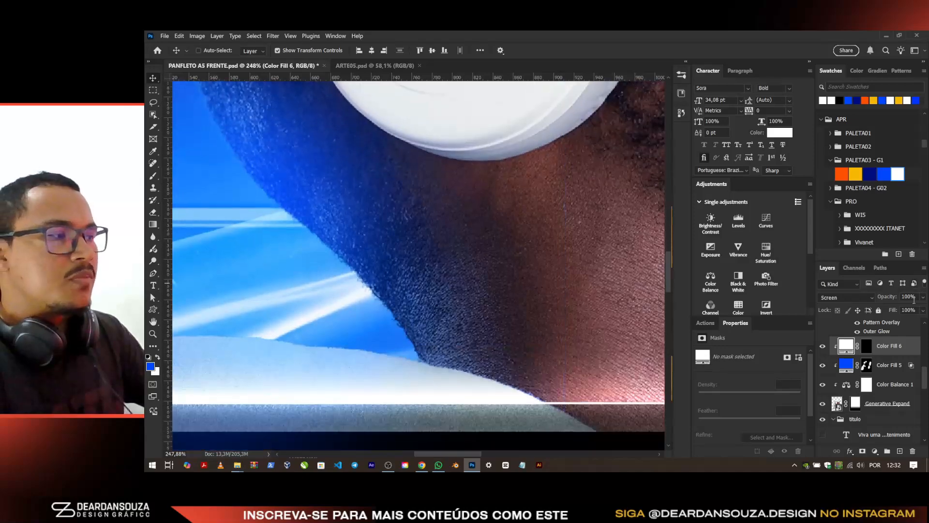
{"action": "left_click", "coordinate": [867, 346]}
{"action": "key", "text": "b"}
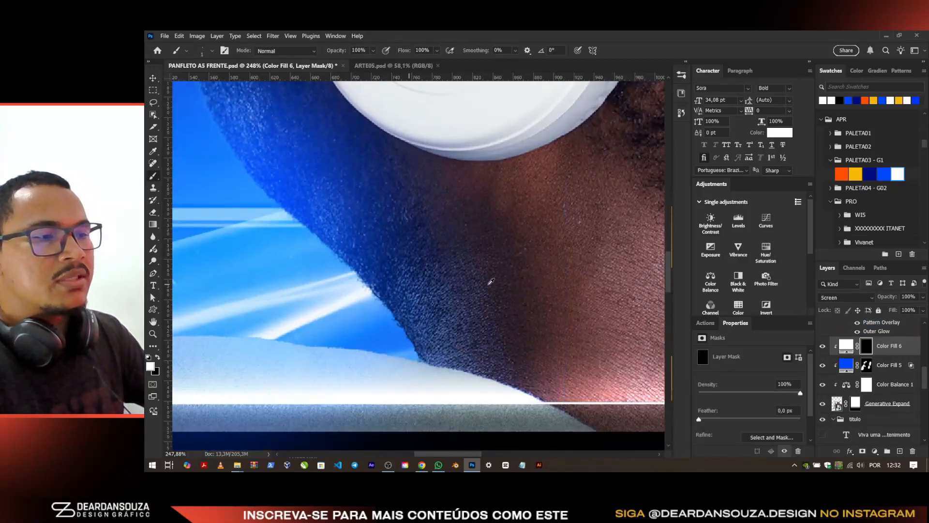
{"action": "left_click_drag", "start_coordinate": [374, 297], "coordinate": [396, 298]}
{"action": "left_click_drag", "start_coordinate": [296, 245], "coordinate": [317, 280]}
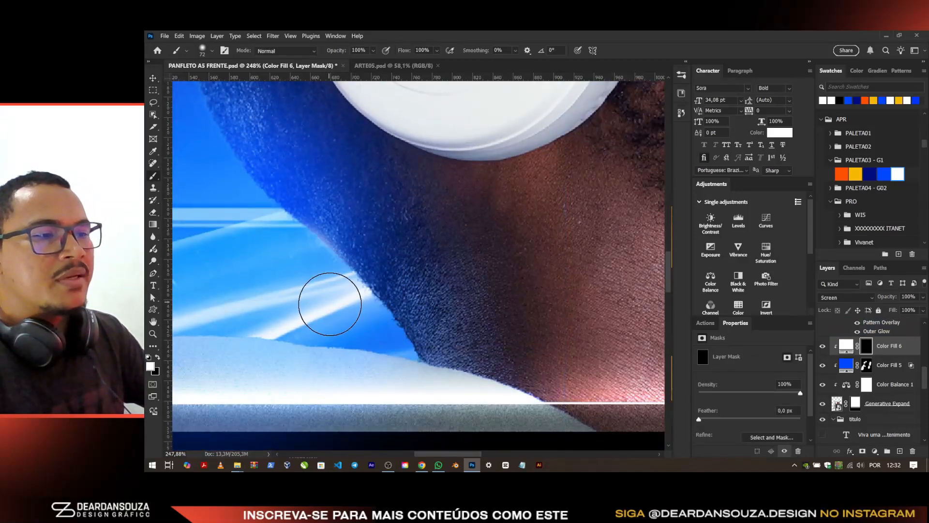
Step: Extend the white highlight on the Color Fill 6 mask down the nape and over the shoulder edge, refining it with a 32 px brush
{"action": "left_click_drag", "start_coordinate": [282, 266], "coordinate": [487, 249]}
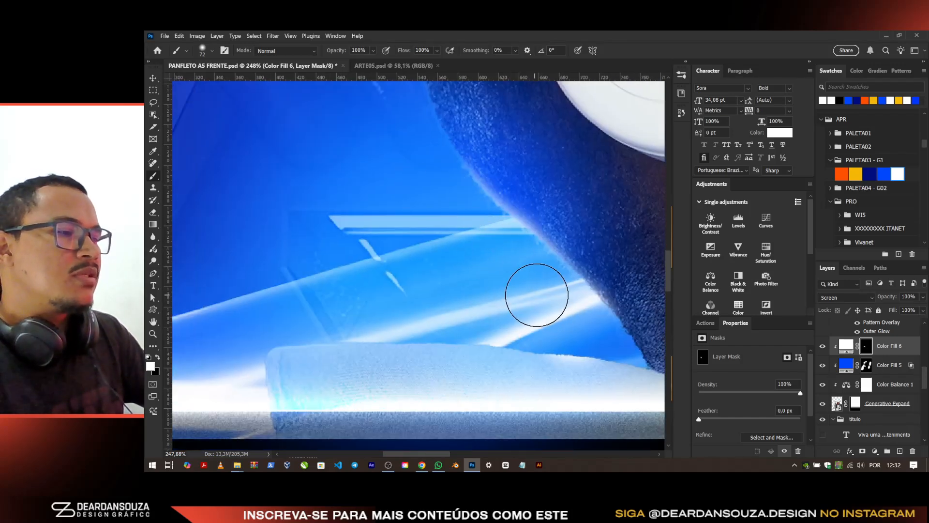
{"action": "left_click_drag", "start_coordinate": [276, 391], "coordinate": [450, 192]}
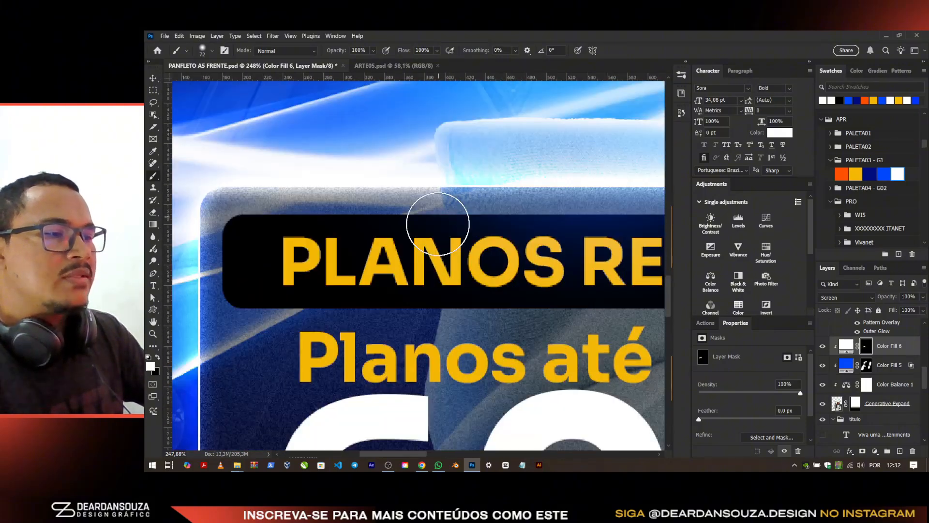
{"action": "left_click_drag", "start_coordinate": [526, 147], "coordinate": [261, 321]}
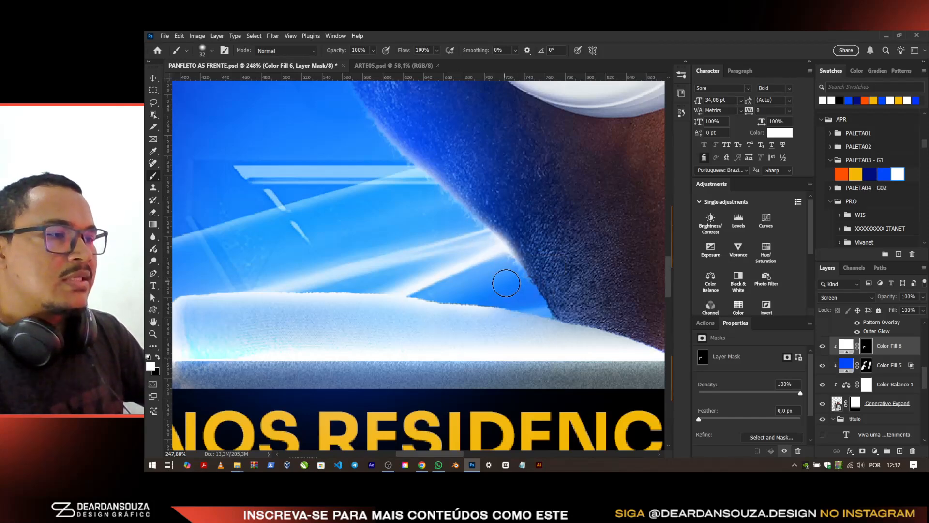
{"action": "scroll", "coordinate": [231, 273], "scroll_direction": "down", "scroll_amount": 4}
{"action": "scroll", "coordinate": [362, 192], "scroll_direction": "up", "scroll_amount": 3}
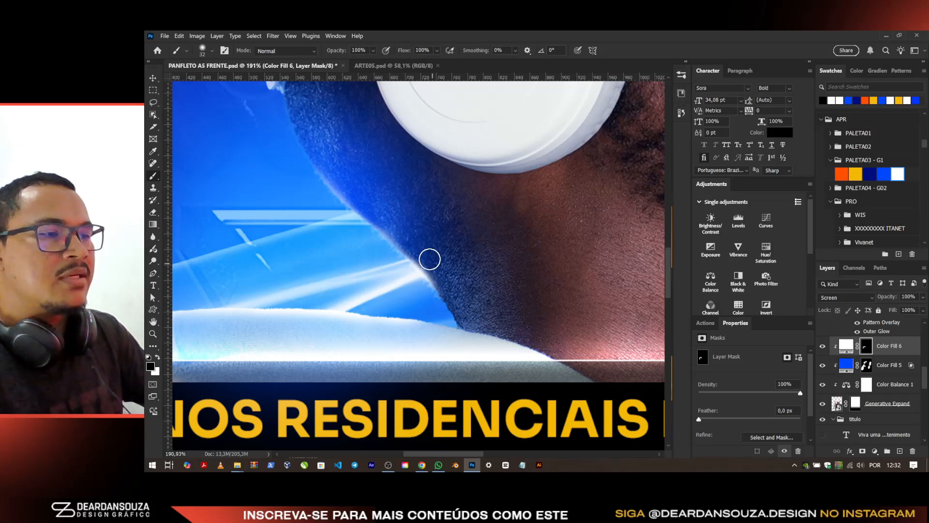
{"action": "key", "text": "x"}
{"action": "left_click_drag", "start_coordinate": [367, 266], "coordinate": [383, 267]}
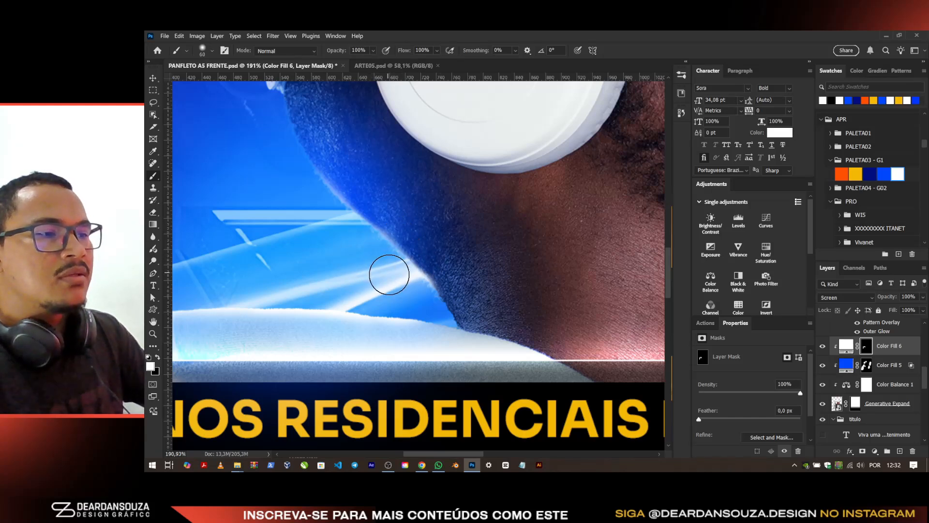
Step: Paint white highlights on the Color Fill 6 mask along the man's front neck, chin and lips with soft brushes of 60 and 90 px
{"action": "scroll", "coordinate": [335, 233], "scroll_direction": "down", "scroll_amount": 4}
{"action": "scroll", "coordinate": [428, 231], "scroll_direction": "up", "scroll_amount": 4}
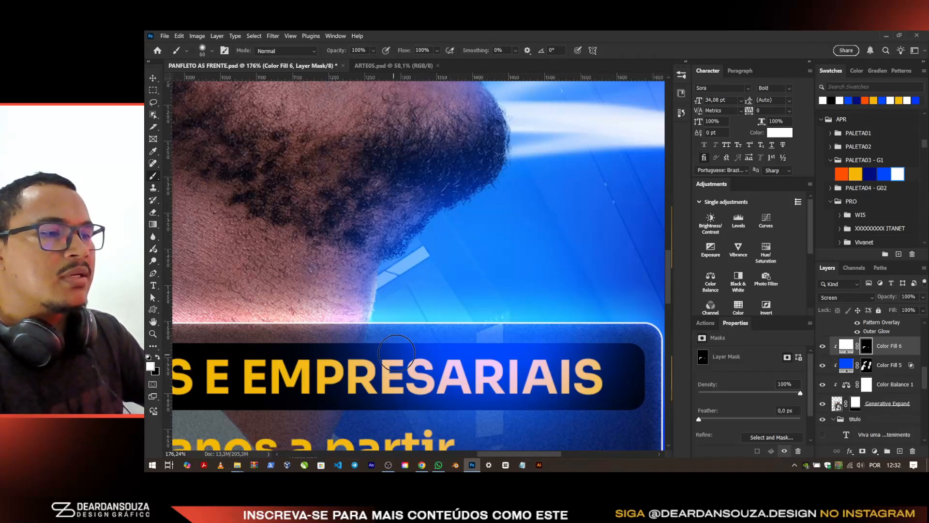
{"action": "scroll", "coordinate": [533, 189], "scroll_direction": "up", "scroll_amount": 3}
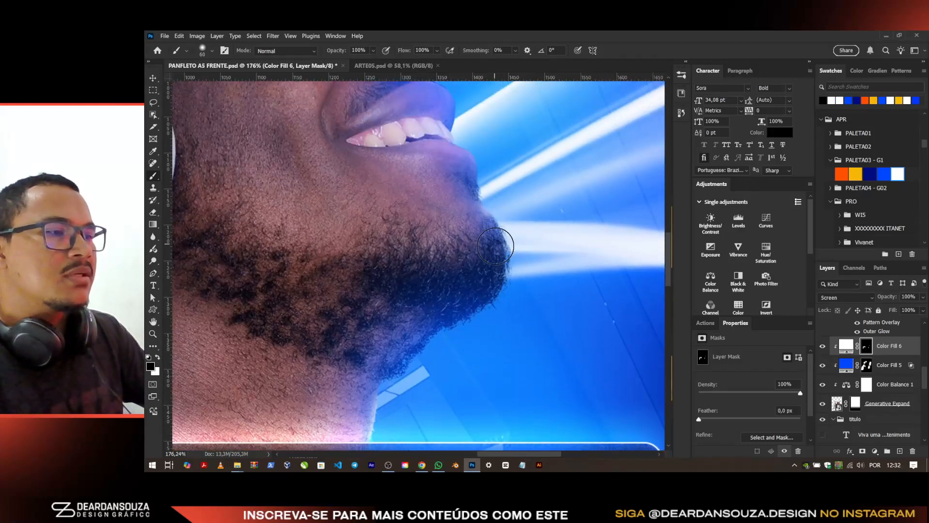
{"action": "scroll", "coordinate": [515, 156], "scroll_direction": "up", "scroll_amount": 2}
{"action": "left_click_drag", "start_coordinate": [481, 202], "coordinate": [506, 227]}
{"action": "left_click_drag", "start_coordinate": [497, 182], "coordinate": [470, 168]}
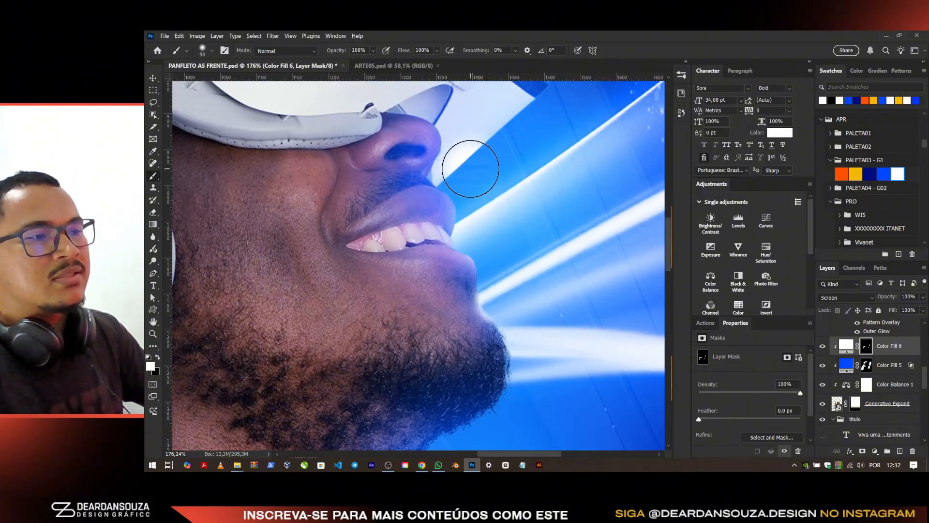
{"action": "scroll", "coordinate": [475, 176], "scroll_direction": "up", "scroll_amount": 1}
{"action": "key", "text": "x"}
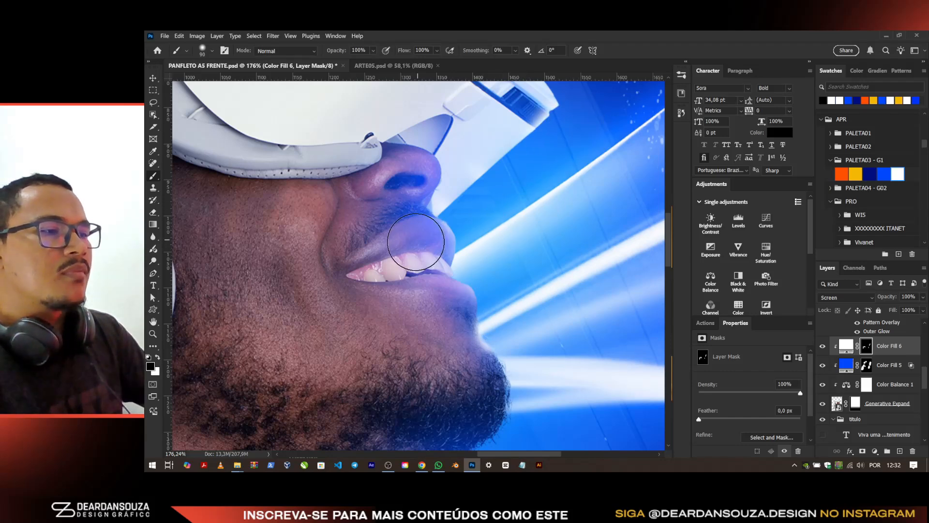
{"action": "scroll", "coordinate": [435, 304], "scroll_direction": "down", "scroll_amount": 4}
{"action": "scroll", "coordinate": [455, 290], "scroll_direction": "up", "scroll_amount": 2}
{"action": "scroll", "coordinate": [508, 218], "scroll_direction": "down", "scroll_amount": 4}
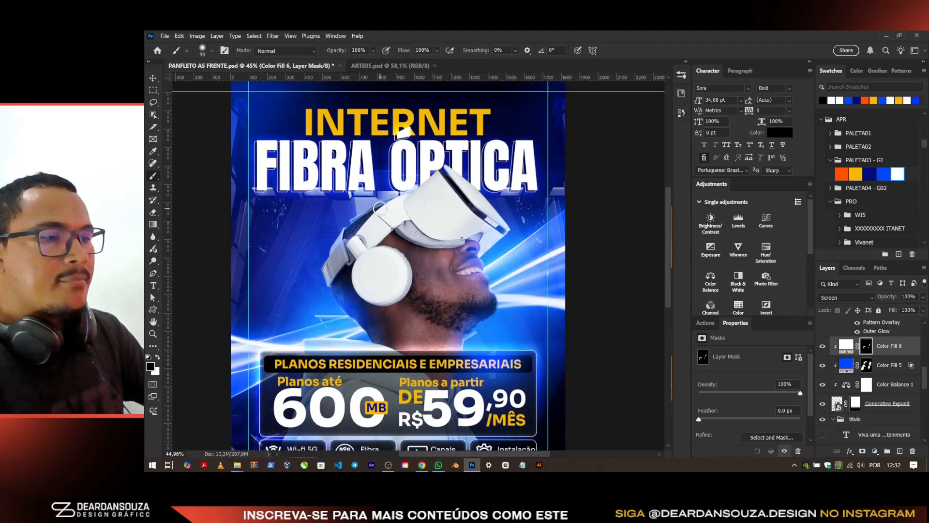
Step: Save the flyer document with its Color Fill 6 highlight layer visible
{"action": "scroll", "coordinate": [509, 218], "scroll_direction": "down", "scroll_amount": 2}
{"action": "key", "text": "ctrl+s"}
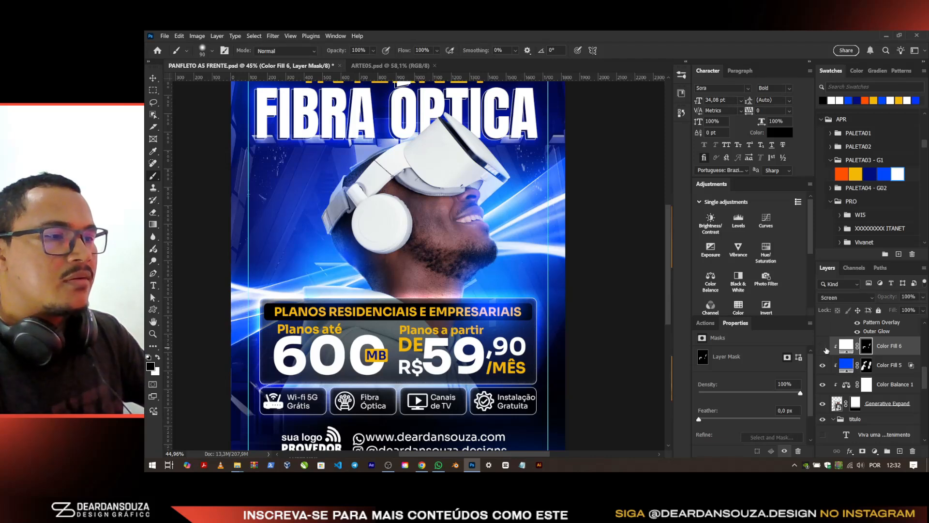
{"action": "key", "text": "v"}
{"action": "scroll", "coordinate": [609, 299], "scroll_direction": "down", "scroll_amount": 2}
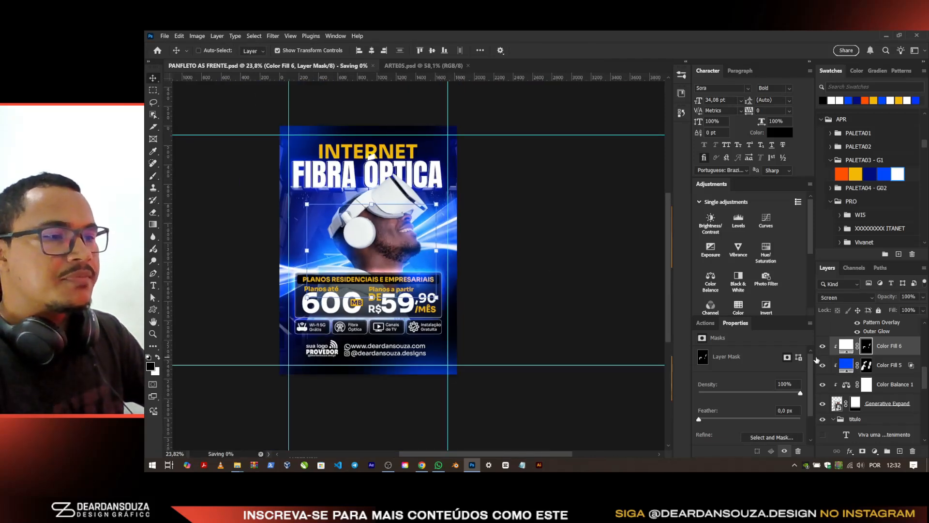
Step: Check the Generative Expand subject layer by toggling its visibility, and review its clipped Color Balance adjustment against the whole flyer
{"action": "scroll", "coordinate": [365, 276], "scroll_direction": "up", "scroll_amount": 2}
{"action": "left_click", "coordinate": [848, 405]}
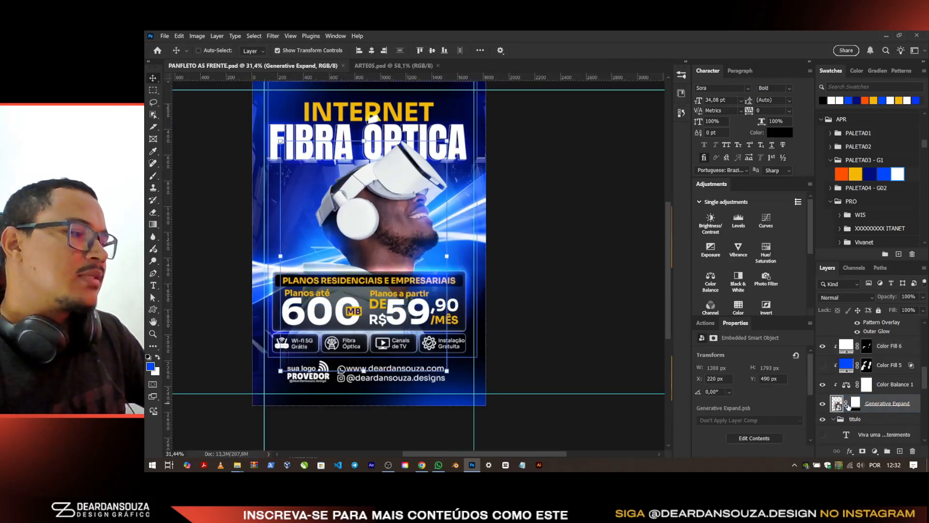
{"action": "left_click", "coordinate": [825, 403]}
{"action": "left_click", "coordinate": [825, 403]}
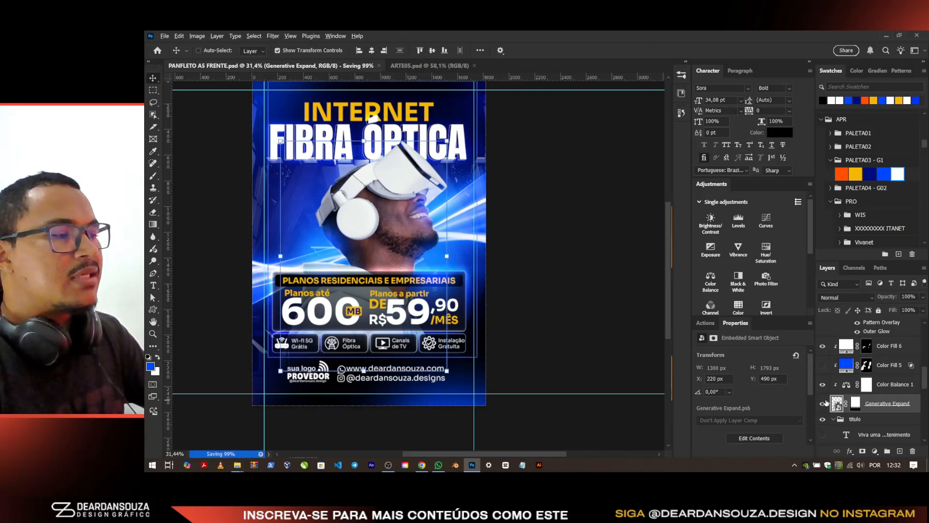
{"action": "left_click", "coordinate": [825, 403]}
{"action": "left_click", "coordinate": [823, 403]}
{"action": "left_click", "coordinate": [866, 384]}
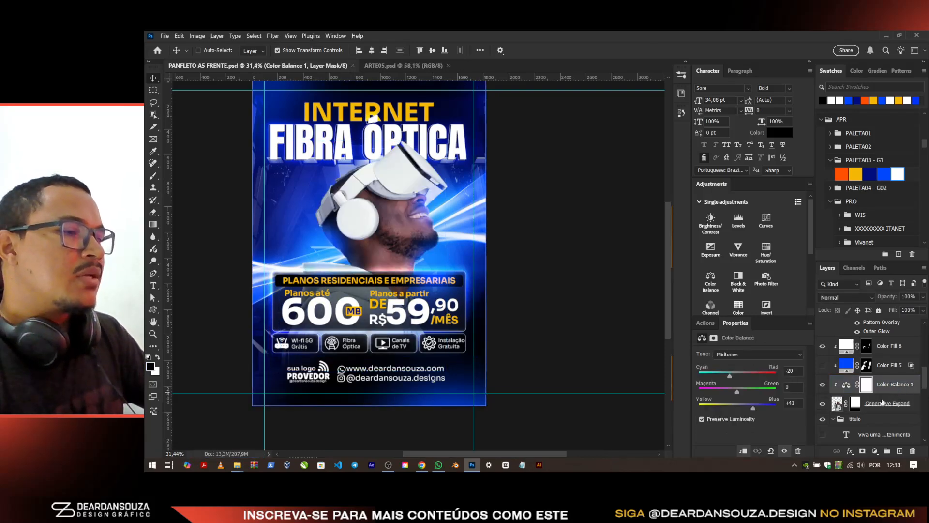
{"action": "scroll", "coordinate": [261, 303], "scroll_direction": "up", "scroll_amount": 1}
{"action": "scroll", "coordinate": [370, 270], "scroll_direction": "down", "scroll_amount": 3}
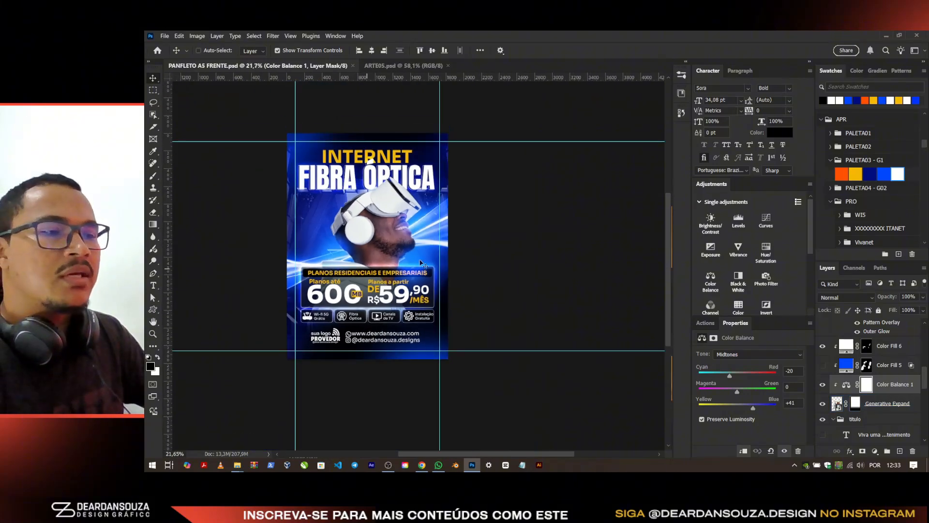
{"action": "scroll", "coordinate": [370, 270], "scroll_direction": "up", "scroll_amount": 3}
{"action": "scroll", "coordinate": [868, 357], "scroll_direction": "up", "scroll_amount": 3}
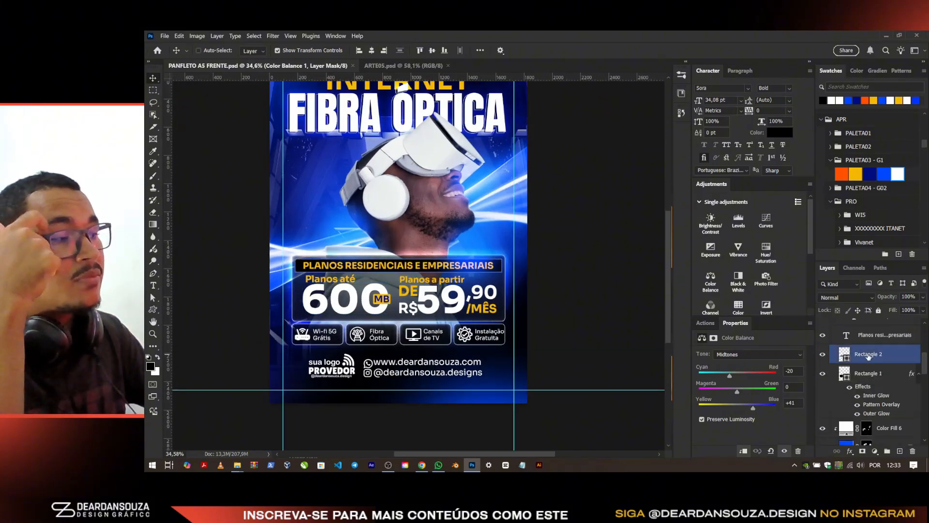
{"action": "scroll", "coordinate": [868, 357], "scroll_direction": "down", "scroll_amount": 4}
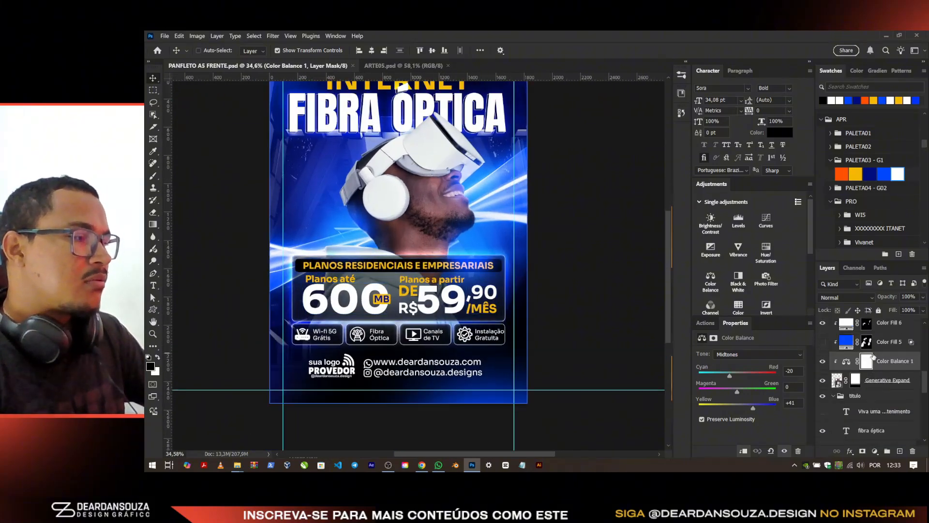
Step: Show the Color Fill 5 layer and add a blue Solid Color fill layer above Color Fill 6
{"action": "left_click", "coordinate": [889, 390]}
{"action": "left_click", "coordinate": [888, 371]}
{"action": "left_click", "coordinate": [822, 388]}
{"action": "left_click", "coordinate": [874, 450]}
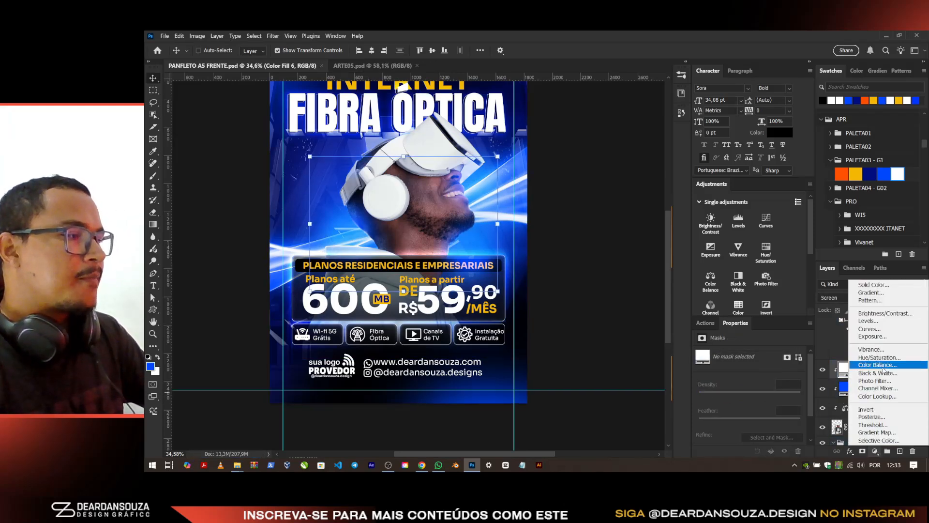
{"action": "left_click", "coordinate": [874, 285]}
{"action": "left_click", "coordinate": [717, 207]}
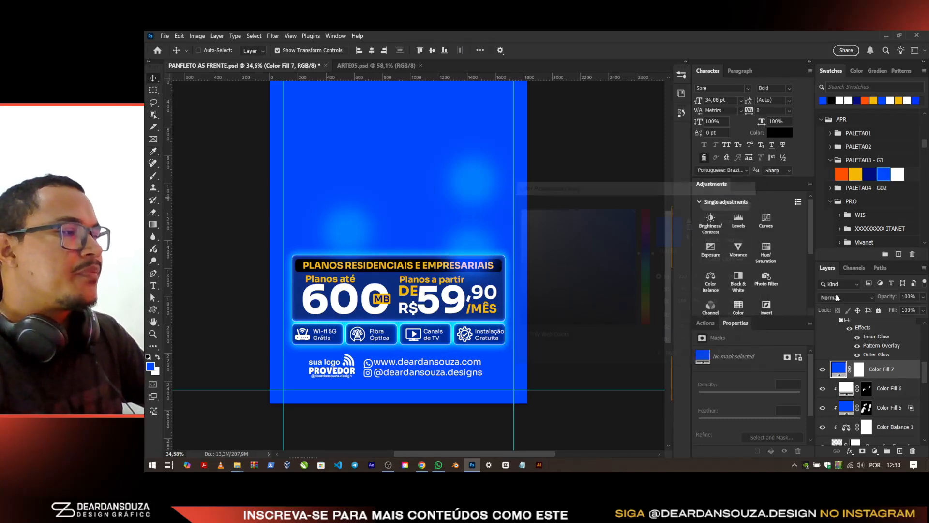
Step: Set the new fill layer's blend mode to Color, clip it to the subject, and invert its mask to black
{"action": "left_click", "coordinate": [846, 298]}
{"action": "left_click", "coordinate": [837, 438]}
{"action": "left_click", "coordinate": [898, 377], "text": "alt"}
{"action": "left_click", "coordinate": [866, 372]}
{"action": "key", "text": "ctrl+i"}
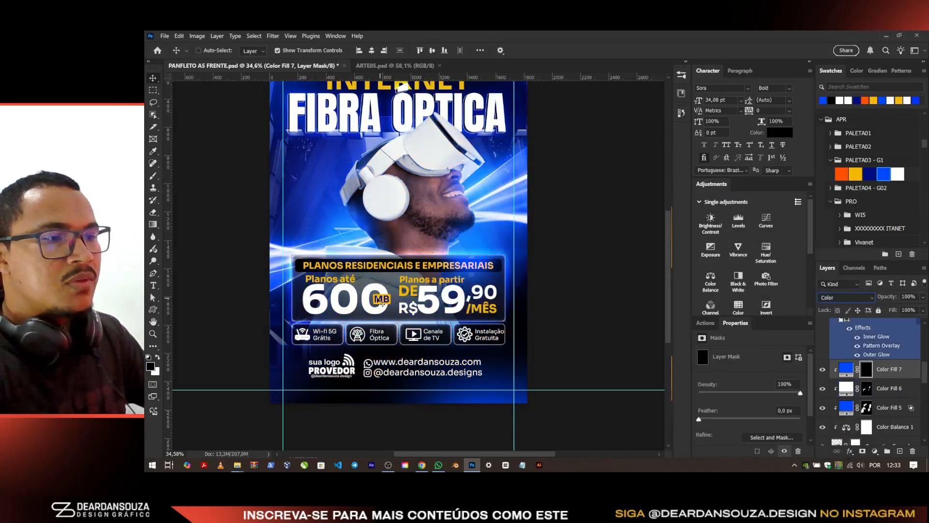
Step: Paint white on the Color Fill 7 mask over the hoodie collar with a soft brush about 255 px wide
{"action": "scroll", "coordinate": [836, 372], "scroll_direction": "down", "scroll_amount": 2}
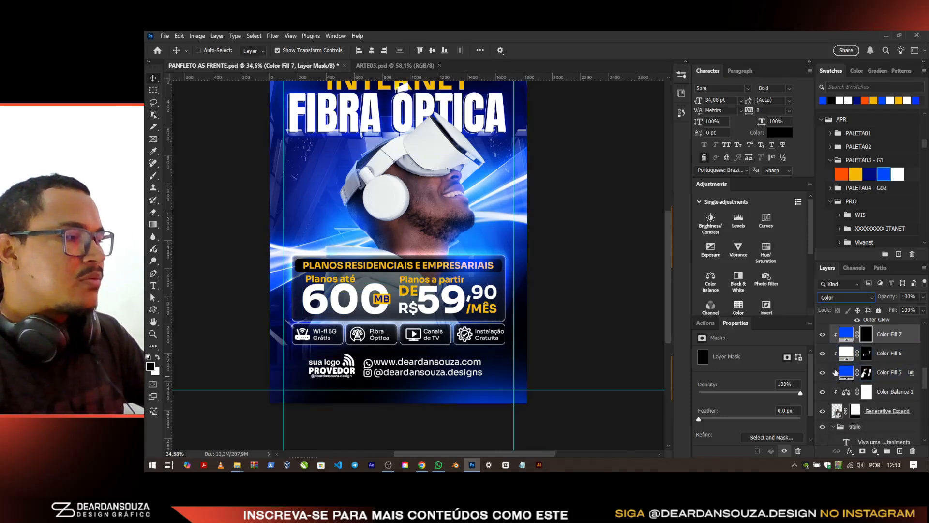
{"action": "left_click", "coordinate": [153, 175]}
{"action": "right_click", "coordinate": [412, 248]}
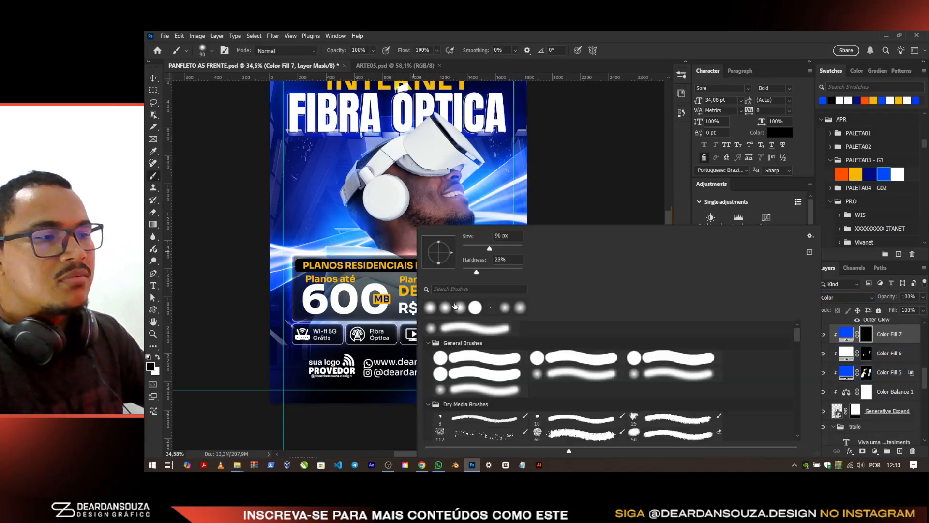
{"action": "key", "text": "Escape"}
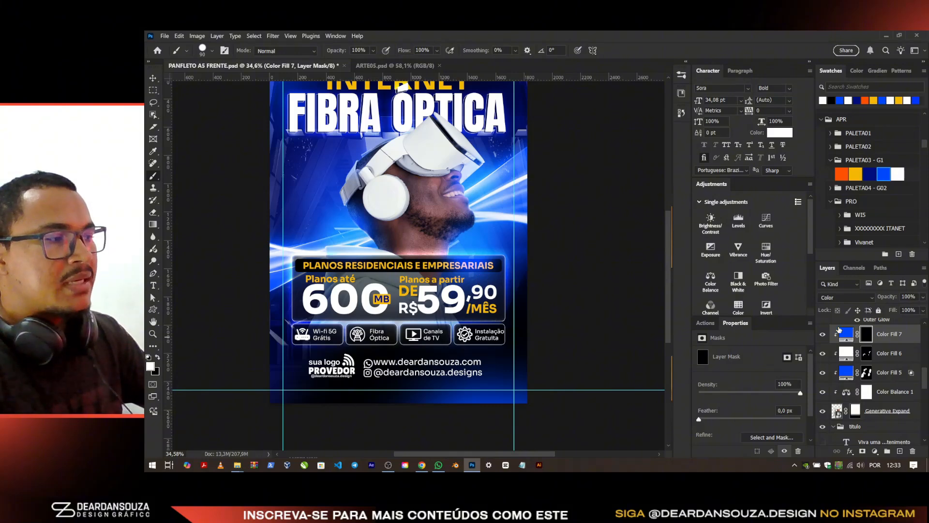
{"action": "scroll", "coordinate": [325, 263], "scroll_direction": "up", "scroll_amount": 3}
{"action": "left_click_drag", "start_coordinate": [322, 257], "coordinate": [354, 258]}
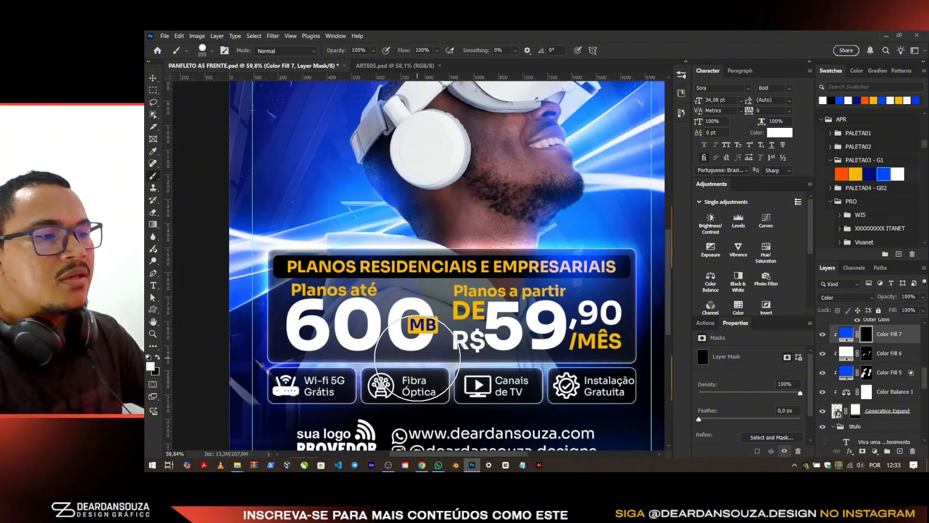
Step: Paint black on the Color Fill 7 mask along the neck edge with a 44 px brush to remove the blue tint
{"action": "scroll", "coordinate": [414, 238], "scroll_direction": "up", "scroll_amount": 8}
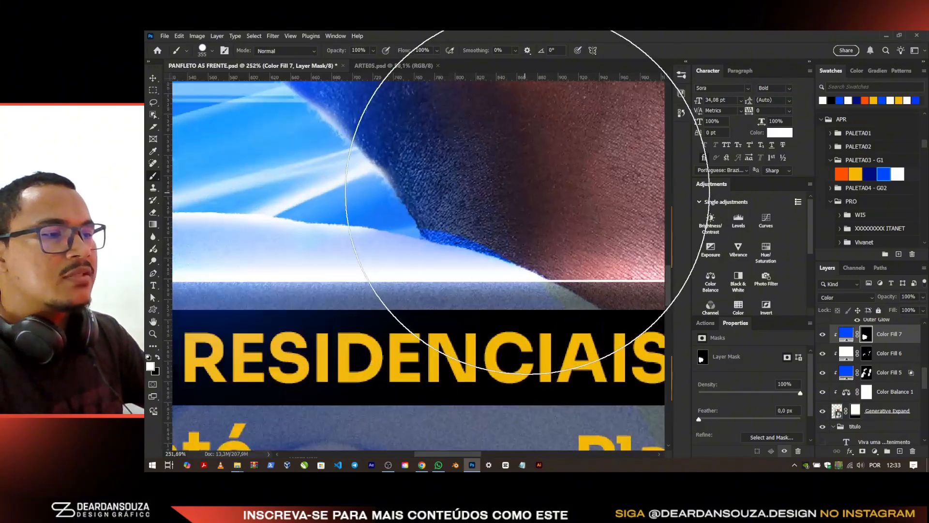
{"action": "key", "text": "x"}
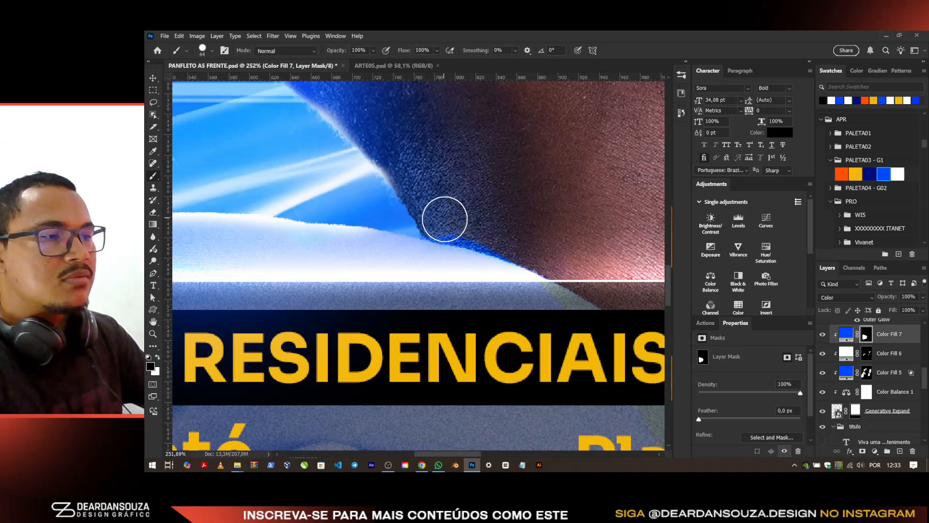
{"action": "key", "text": "x"}
Step: Paint white on the Color Fill 7 mask over the hoodie behind the plans box, using brushes of 207 and 318 px
{"action": "scroll", "coordinate": [420, 216], "scroll_direction": "down", "scroll_amount": 7}
{"action": "left_click_drag", "start_coordinate": [393, 252], "coordinate": [415, 252]}
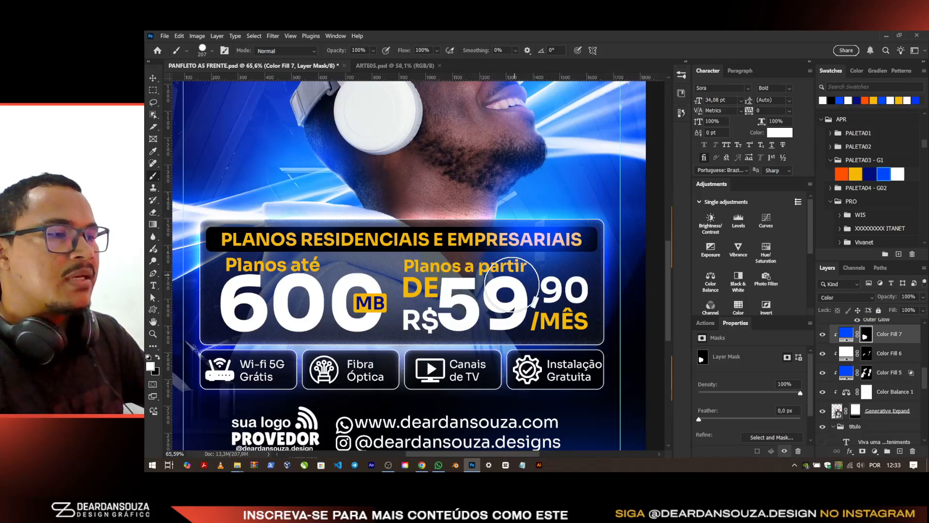
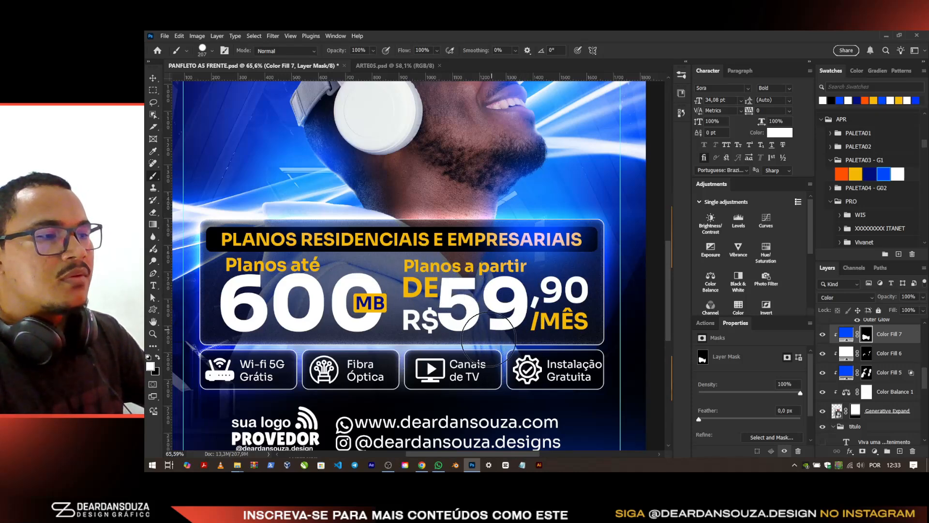
{"action": "left_click_drag", "start_coordinate": [334, 272], "coordinate": [350, 272]}
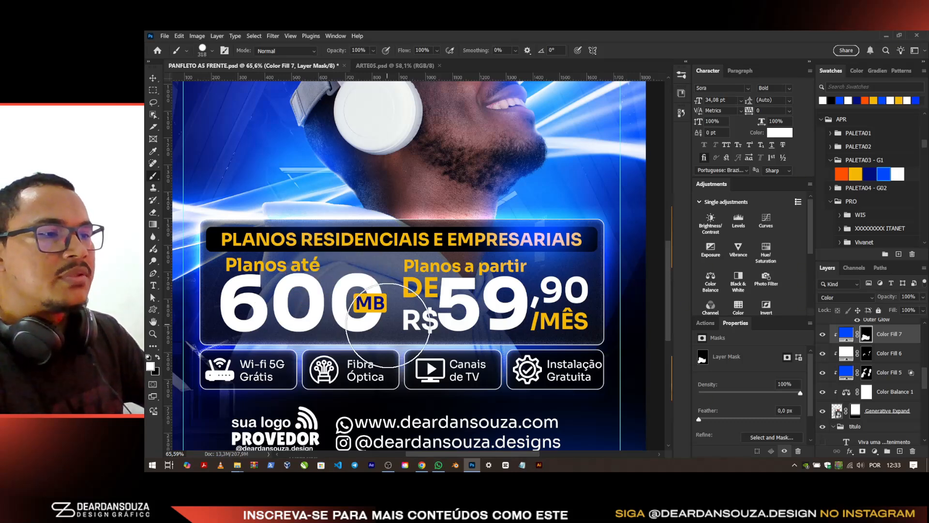
Step: Save the flyer and review the overall composition with the tinted hoodie
{"action": "key", "text": "x"}
{"action": "scroll", "coordinate": [542, 367], "scroll_direction": "down", "scroll_amount": 5}
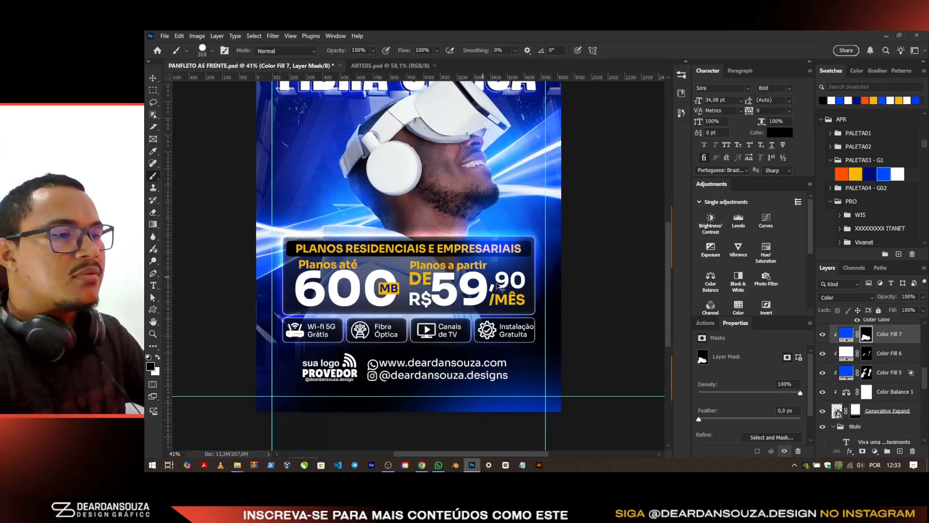
{"action": "scroll", "coordinate": [455, 303], "scroll_direction": "up", "scroll_amount": 3}
{"action": "key", "text": "v"}
{"action": "scroll", "coordinate": [380, 255], "scroll_direction": "down", "scroll_amount": 2}
{"action": "scroll", "coordinate": [380, 255], "scroll_direction": "up", "scroll_amount": 2}
{"action": "scroll", "coordinate": [380, 255], "scroll_direction": "down", "scroll_amount": 1}
{"action": "scroll", "coordinate": [453, 237], "scroll_direction": "up", "scroll_amount": 2}
{"action": "scroll", "coordinate": [682, 245], "scroll_direction": "up", "scroll_amount": 2}
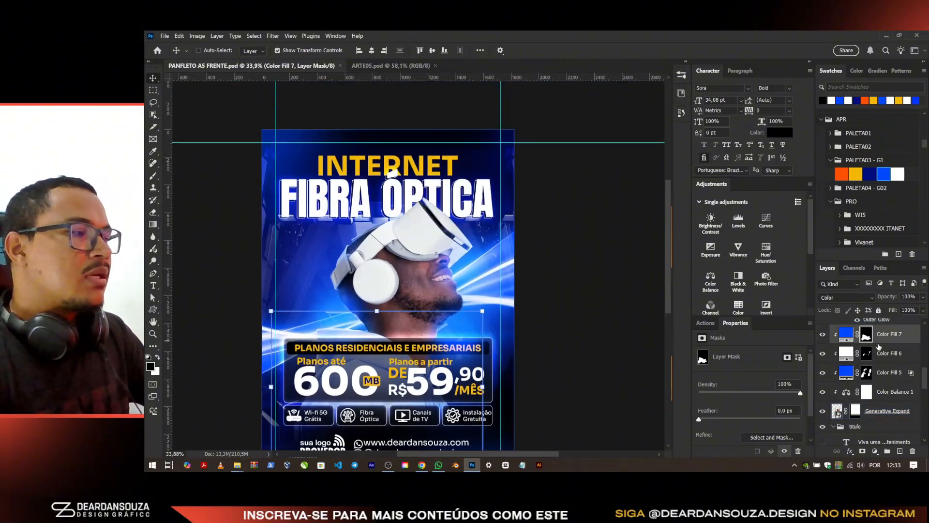
Step: Save the flyer with its layer groups collapsed and select the LISTA group
{"action": "scroll", "coordinate": [895, 336], "scroll_direction": "up", "scroll_amount": 5}
{"action": "left_click", "coordinate": [898, 333]}
{"action": "scroll", "coordinate": [897, 334], "scroll_direction": "down", "scroll_amount": 5}
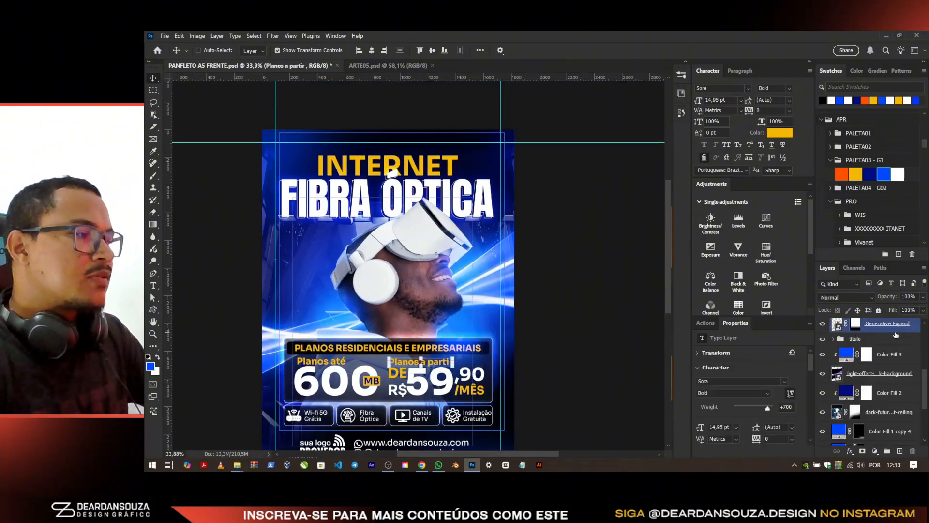
{"action": "left_click", "coordinate": [896, 335]}
{"action": "key", "text": "ctrl+s"}
{"action": "scroll", "coordinate": [895, 337], "scroll_direction": "up", "scroll_amount": 5}
{"action": "left_click", "coordinate": [895, 337]}
{"action": "left_click", "coordinate": [892, 348]}
{"action": "left_click", "coordinate": [888, 360]}
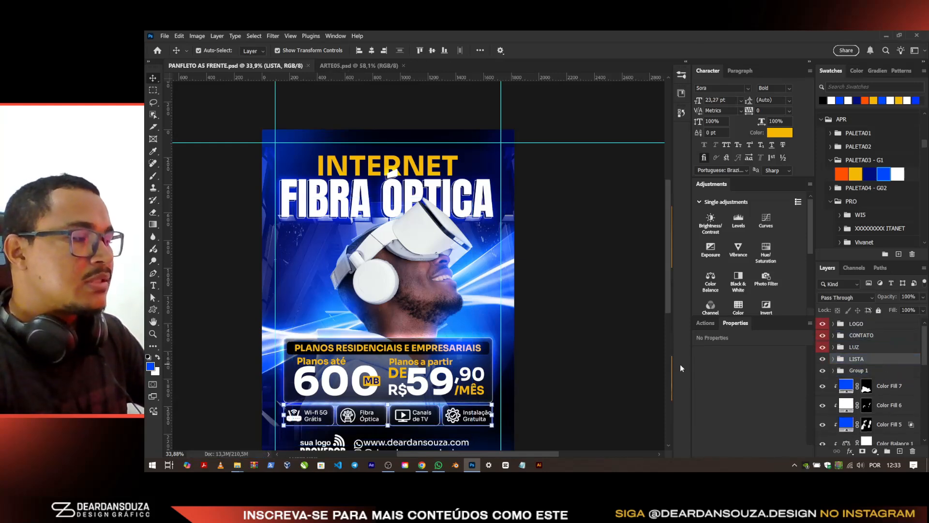
Step: Draw a wifi custom shape about 280 × 218 px beside the headset, above the LISTA group
{"action": "key", "text": "alt+Tab"}
{"action": "key", "text": "alt+Tab"}
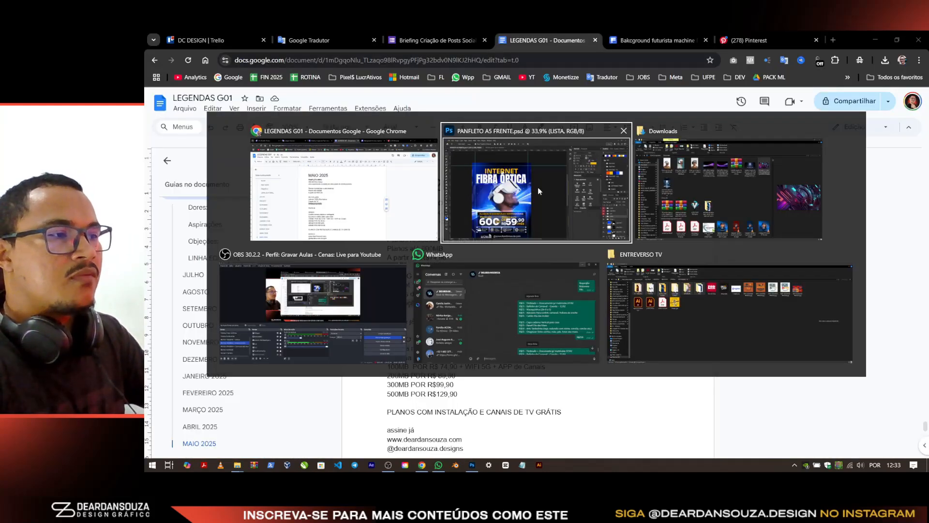
{"action": "left_click", "coordinate": [153, 310]}
{"action": "left_click", "coordinate": [533, 50]}
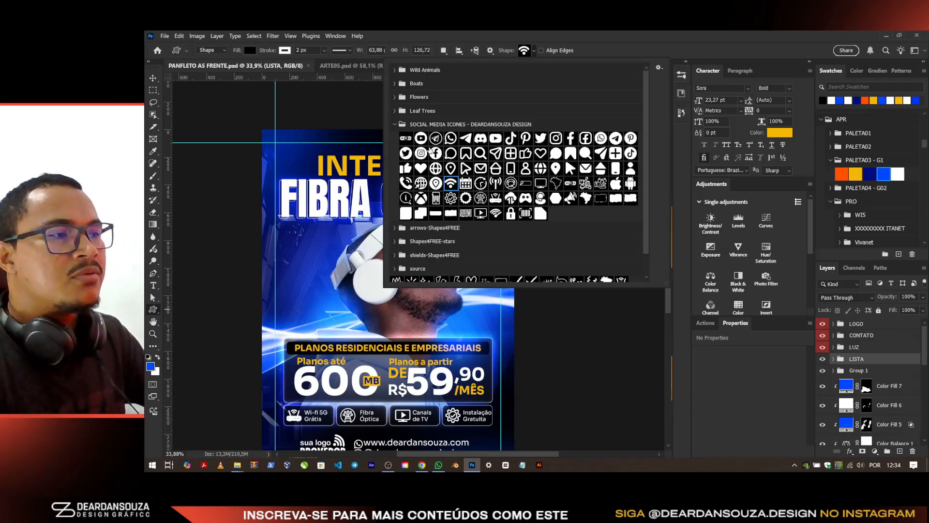
{"action": "left_click", "coordinate": [660, 34]}
{"action": "scroll", "coordinate": [282, 267], "scroll_direction": "up", "scroll_amount": 7}
{"action": "left_click_drag", "start_coordinate": [295, 216], "coordinate": [370, 275]}
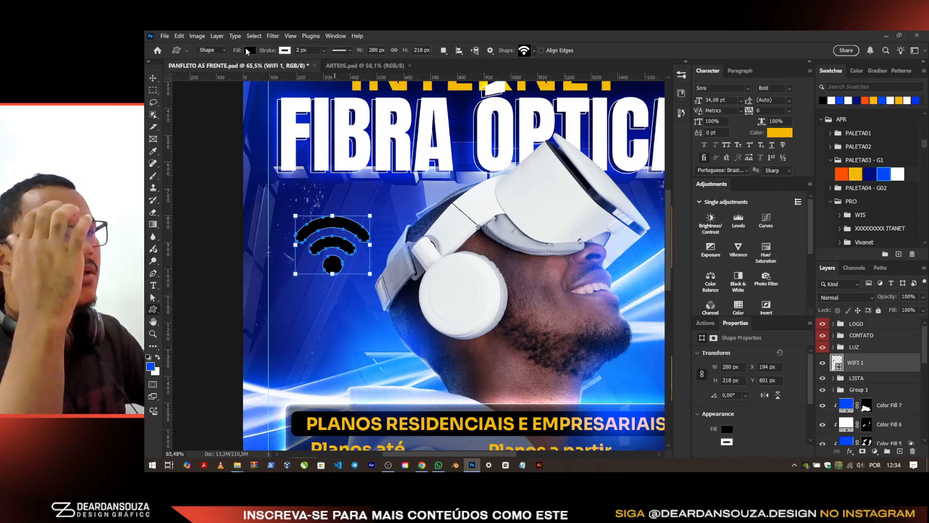
Step: Remove the wifi shape's fill and set its stroke width to 10 px
{"action": "left_click", "coordinate": [250, 51]}
{"action": "left_click", "coordinate": [195, 68]}
{"action": "key", "text": "v"}
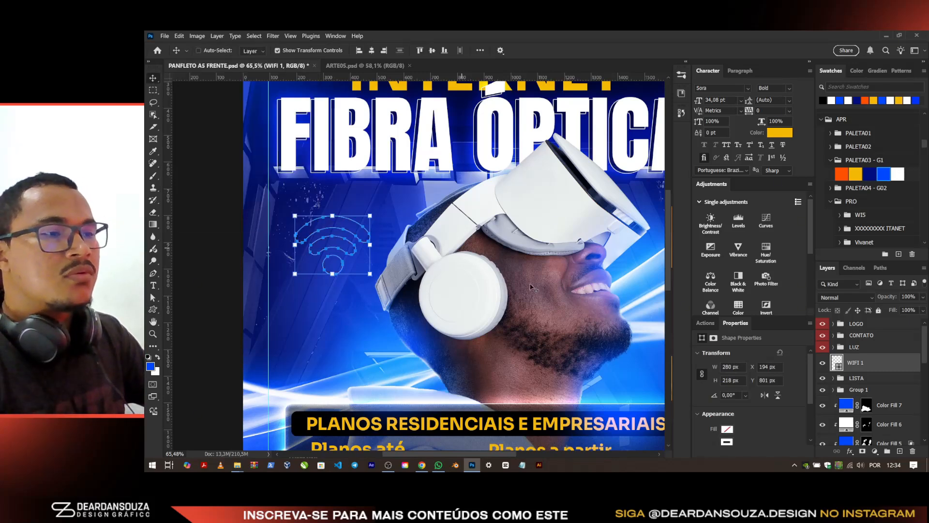
{"action": "scroll", "coordinate": [742, 417], "scroll_direction": "down", "scroll_amount": 2}
{"action": "scroll", "coordinate": [741, 417], "scroll_direction": "down", "scroll_amount": 1}
{"action": "type", "text": "10"}
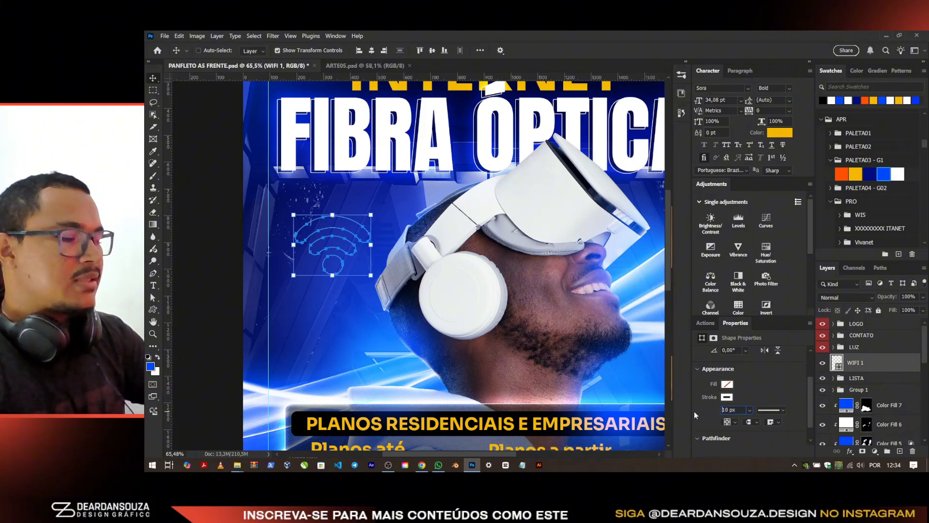
{"action": "key", "text": "Return"}
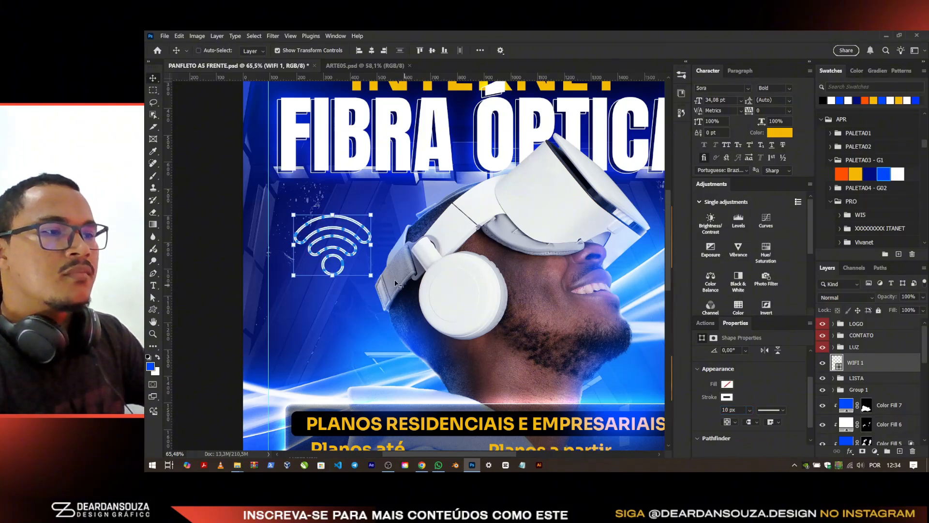
Step: Move the wifi shape slightly down and scale it up to about 234%
{"action": "left_click_drag", "start_coordinate": [337, 237], "coordinate": [325, 254]}
{"action": "scroll", "coordinate": [334, 262], "scroll_direction": "down", "scroll_amount": 3}
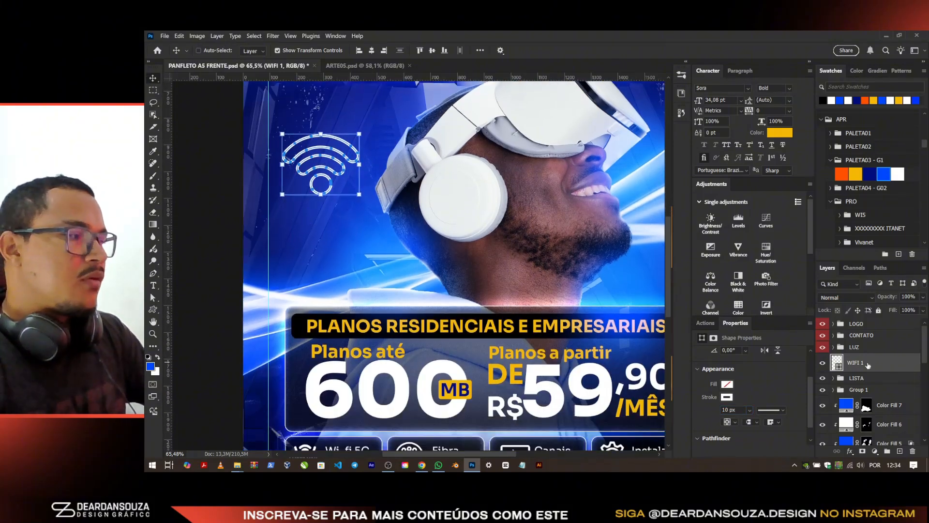
{"action": "key", "text": "ctrl+t"}
{"action": "left_click_drag", "start_coordinate": [359, 194], "coordinate": [464, 276]}
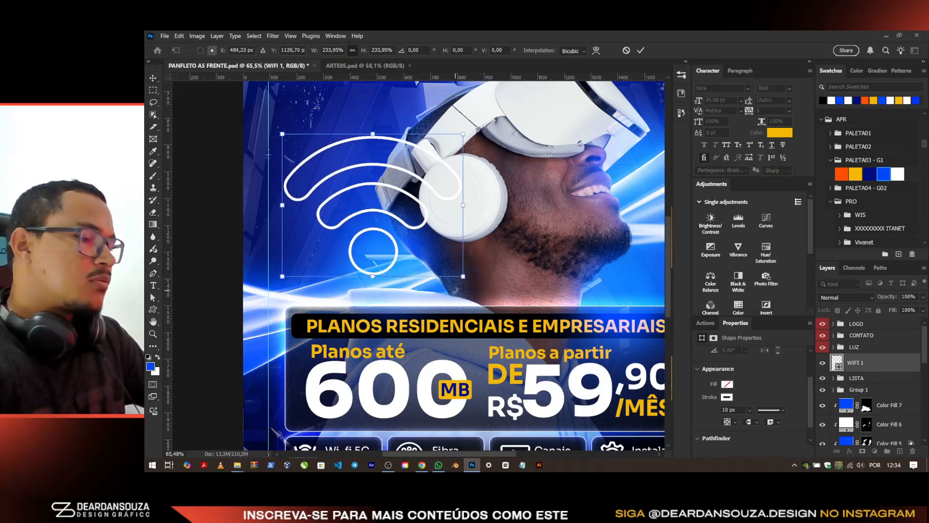
{"action": "key", "text": "Return"}
Step: Convert the wifi shape to a smart object and scale it down to about 75%
{"action": "right_click", "coordinate": [866, 362]}
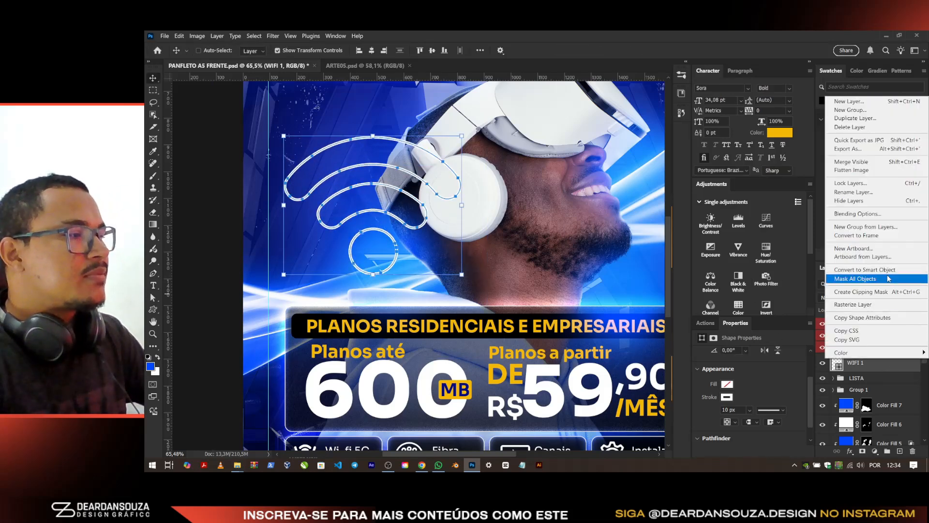
{"action": "left_click", "coordinate": [871, 269]}
{"action": "left_click_drag", "start_coordinate": [462, 206], "coordinate": [416, 206]}
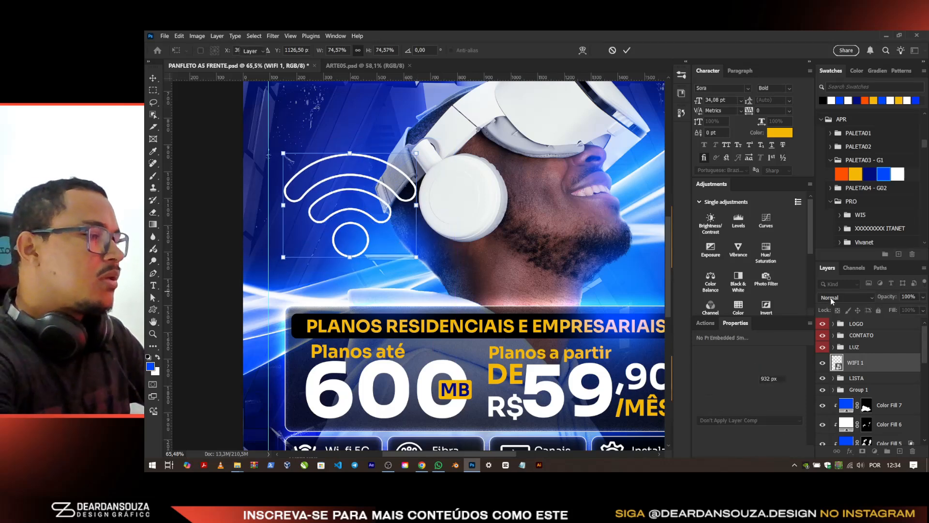
{"action": "key", "text": "Return"}
Step: Apply a Gaussian Blur with a radius of 4.3 pixels to the WIFI 1 smart object
{"action": "left_click", "coordinate": [705, 323]}
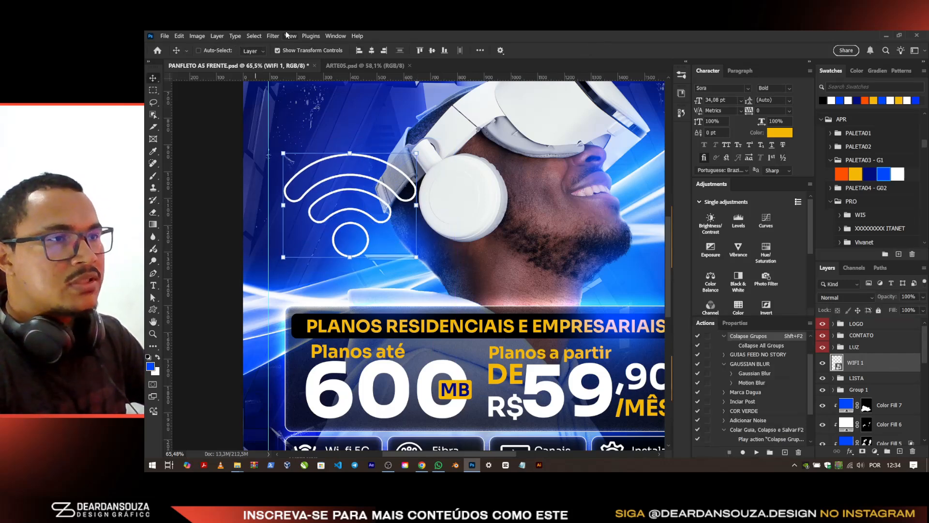
{"action": "left_click", "coordinate": [274, 36]}
{"action": "mouse_move", "coordinate": [336, 173]}
{"action": "left_click", "coordinate": [414, 200]}
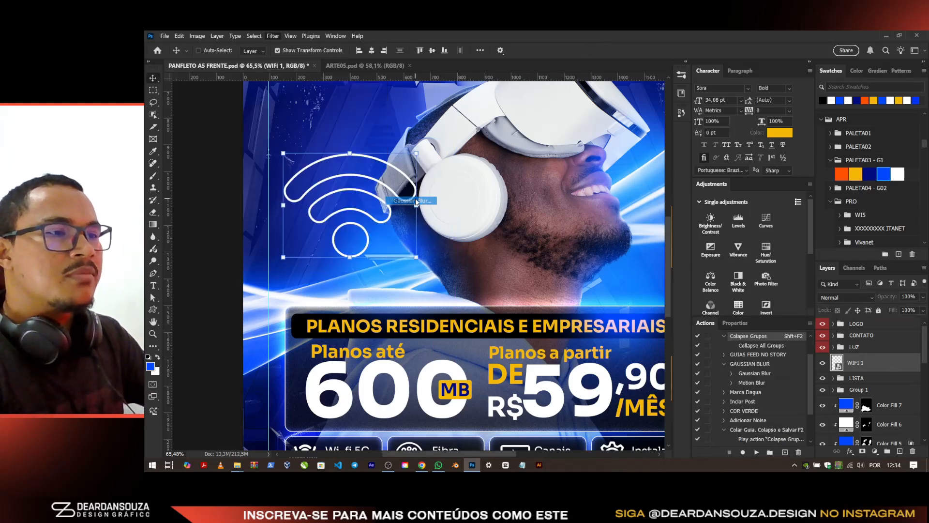
{"action": "left_click_drag", "start_coordinate": [796, 253], "coordinate": [794, 252]}
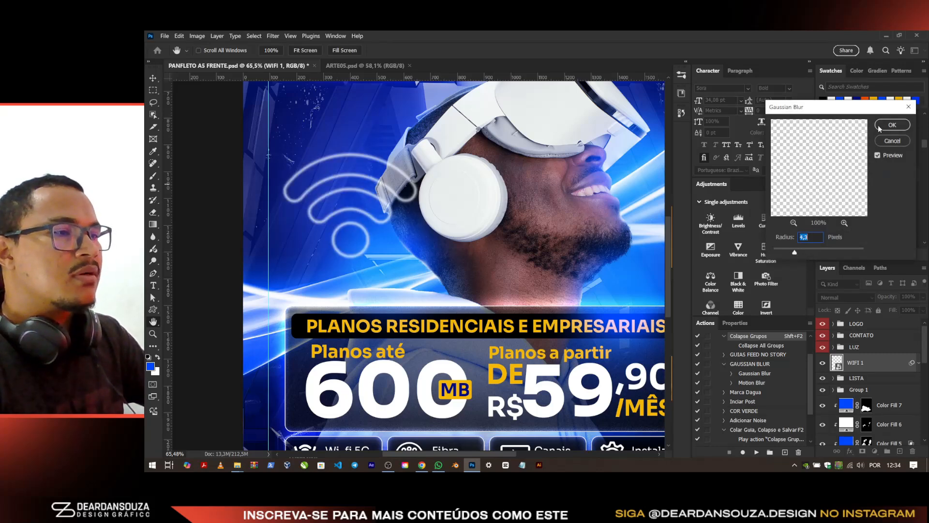
{"action": "left_click", "coordinate": [892, 125]}
Step: Scale the blurred wifi icon down to about 48% and rotate it about -34° beside the headset
{"action": "key", "text": "ctrl+t"}
{"action": "left_click_drag", "start_coordinate": [416, 213], "coordinate": [393, 154]}
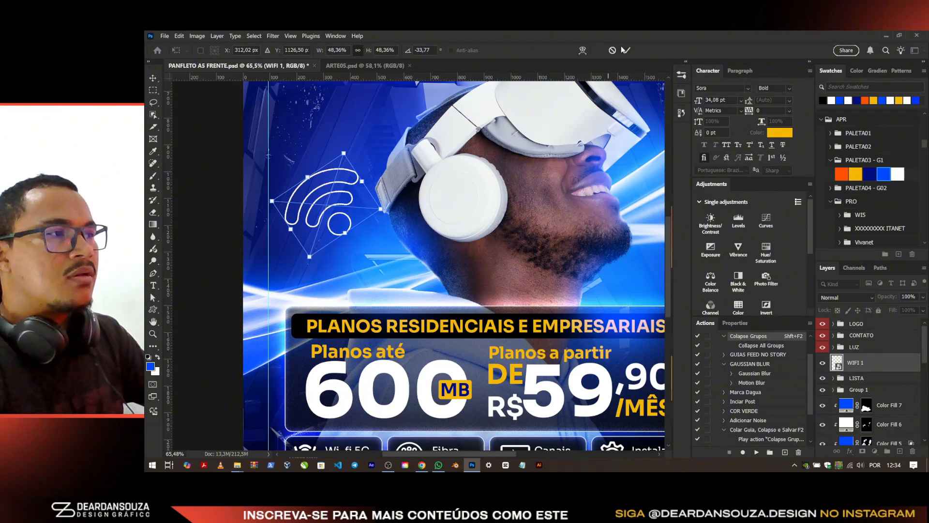
{"action": "left_click", "coordinate": [624, 50]}
Step: Duplicate the wifi icon in front of the model's face, scaled to about 32% and rotated about 33°
{"action": "key", "text": "ctrl+0"}
{"action": "scroll", "coordinate": [472, 245], "scroll_direction": "up", "scroll_amount": 2}
{"action": "left_click_drag", "start_coordinate": [523, 256], "coordinate": [381, 252]}
{"action": "left_click_drag", "start_coordinate": [246, 280], "coordinate": [448, 246]}
{"action": "scroll", "coordinate": [428, 193], "scroll_direction": "up", "scroll_amount": 4}
{"action": "key", "text": "ctrl+t"}
{"action": "left_click_drag", "start_coordinate": [421, 184], "coordinate": [411, 212]}
{"action": "left_click_drag", "start_coordinate": [438, 232], "coordinate": [433, 346]}
{"action": "left_click_drag", "start_coordinate": [413, 219], "coordinate": [434, 196]}
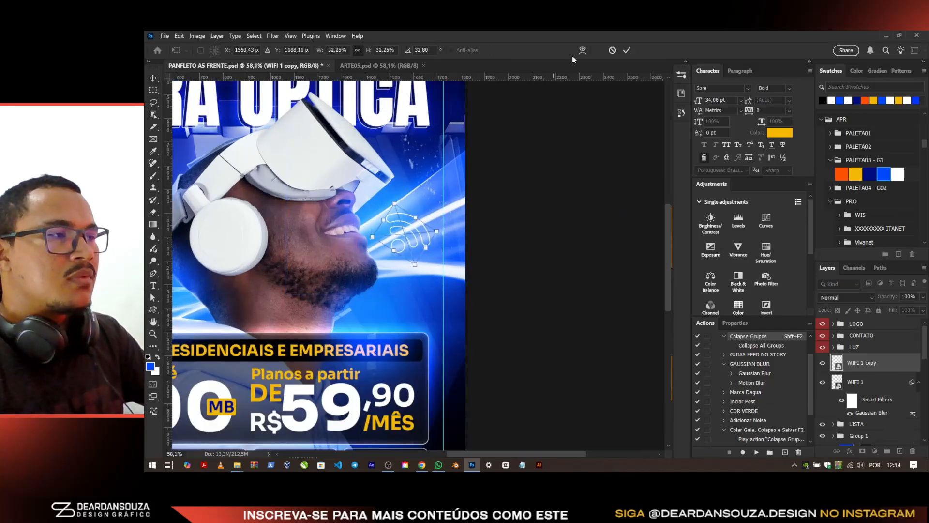
{"action": "left_click", "coordinate": [627, 50]}
Step: Add a third wifi icon copy enlarged to about 279% and rotated about 35°, peeking in from the flyer's left edge
{"action": "scroll", "coordinate": [509, 219], "scroll_direction": "down", "scroll_amount": 3}
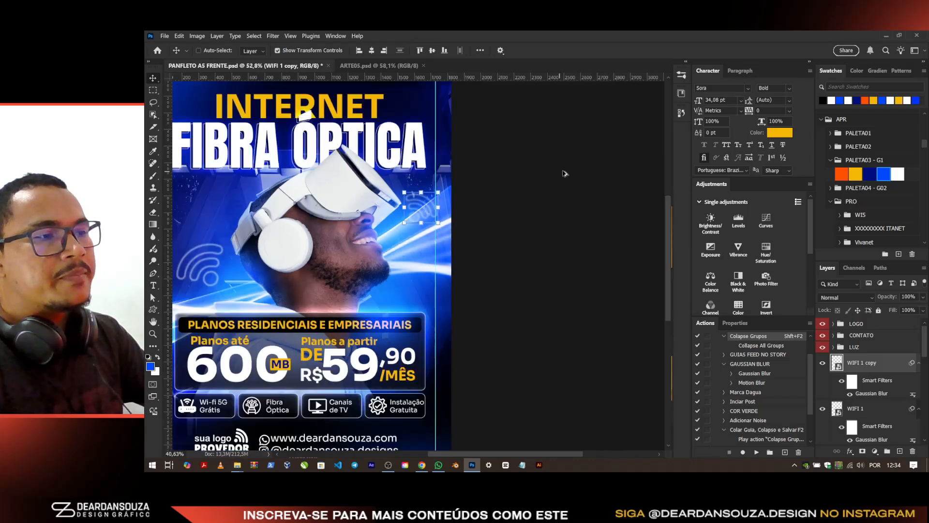
{"action": "scroll", "coordinate": [498, 251], "scroll_direction": "up", "scroll_amount": 1}
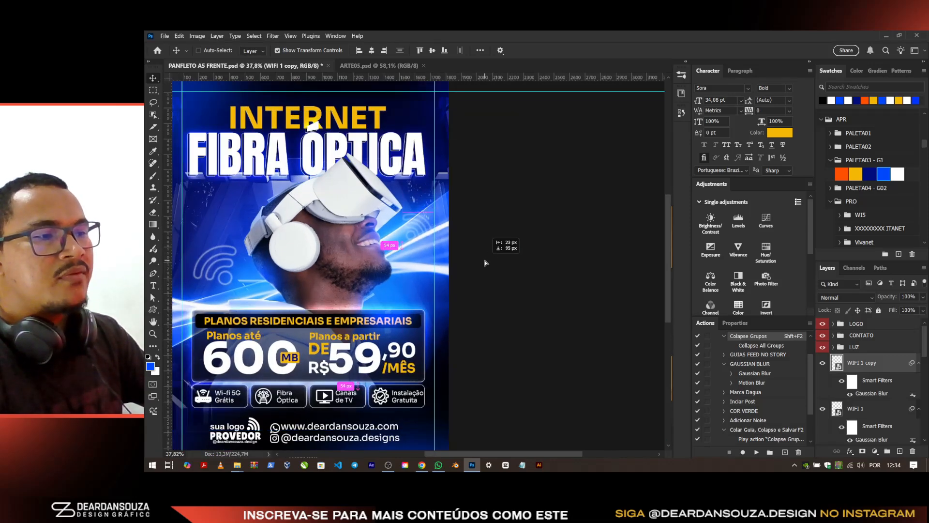
{"action": "scroll", "coordinate": [501, 215], "scroll_direction": "down", "scroll_amount": 2}
{"action": "scroll", "coordinate": [479, 252], "scroll_direction": "up", "scroll_amount": 2}
{"action": "key", "text": "ctrl+v"}
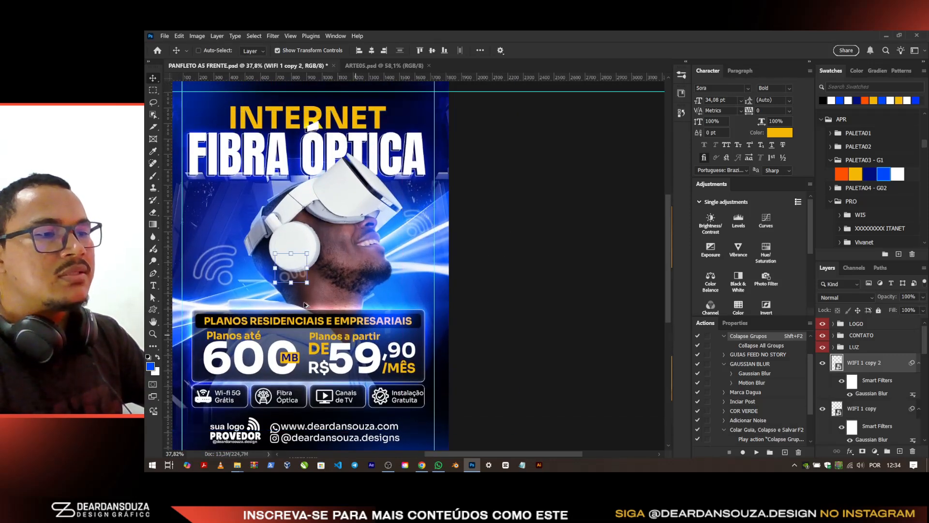
{"action": "key", "text": "ctrl+t"}
{"action": "left_click_drag", "start_coordinate": [316, 267], "coordinate": [469, 254]}
{"action": "left_click_drag", "start_coordinate": [503, 253], "coordinate": [510, 306]}
{"action": "left_click_drag", "start_coordinate": [361, 292], "coordinate": [160, 222]}
{"action": "left_click_drag", "start_coordinate": [403, 257], "coordinate": [443, 194]}
{"action": "left_click_drag", "start_coordinate": [319, 265], "coordinate": [407, 233]}
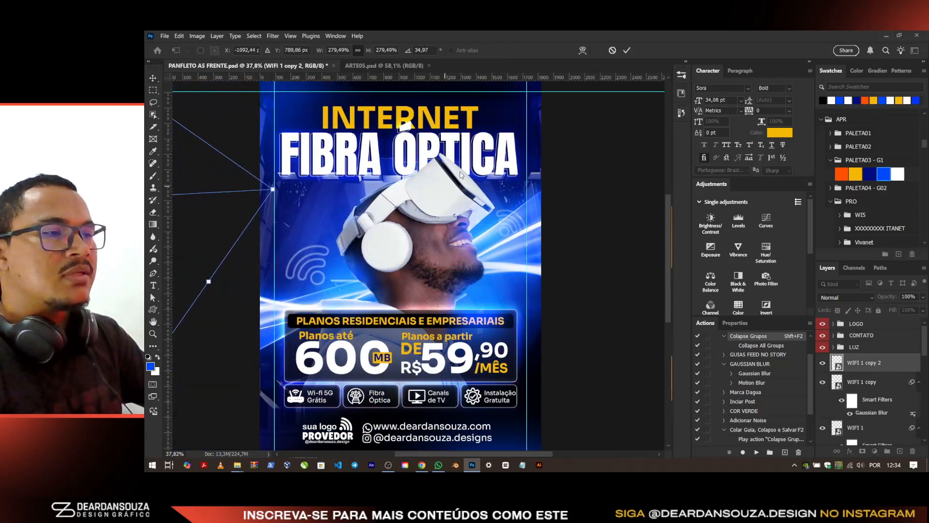
{"action": "left_click", "coordinate": [626, 52]}
{"action": "left_click_drag", "start_coordinate": [271, 271], "coordinate": [296, 277]}
Step: Copy the enlarged wifi icon to the flyer's lower-right corner so it is partly cropped by the page edge
{"action": "scroll", "coordinate": [296, 277], "scroll_direction": "down", "scroll_amount": 1}
{"action": "key", "text": "ctrl+c"}
{"action": "key", "text": "ctrl+v"}
{"action": "left_click_drag", "start_coordinate": [308, 243], "coordinate": [542, 338]}
{"action": "left_click_drag", "start_coordinate": [483, 244], "coordinate": [532, 412]}
Step: Group all the wifi icon layers and name the group WIFI BLUR
{"action": "scroll", "coordinate": [299, 227], "scroll_direction": "down", "scroll_amount": 3}
{"action": "scroll", "coordinate": [300, 229], "scroll_direction": "up", "scroll_amount": 1}
{"action": "scroll", "coordinate": [866, 383], "scroll_direction": "down", "scroll_amount": 3}
{"action": "left_click", "coordinate": [867, 404]}
{"action": "left_click", "coordinate": [864, 337], "text": "shift"}
{"action": "key", "text": "ctrl+g"}
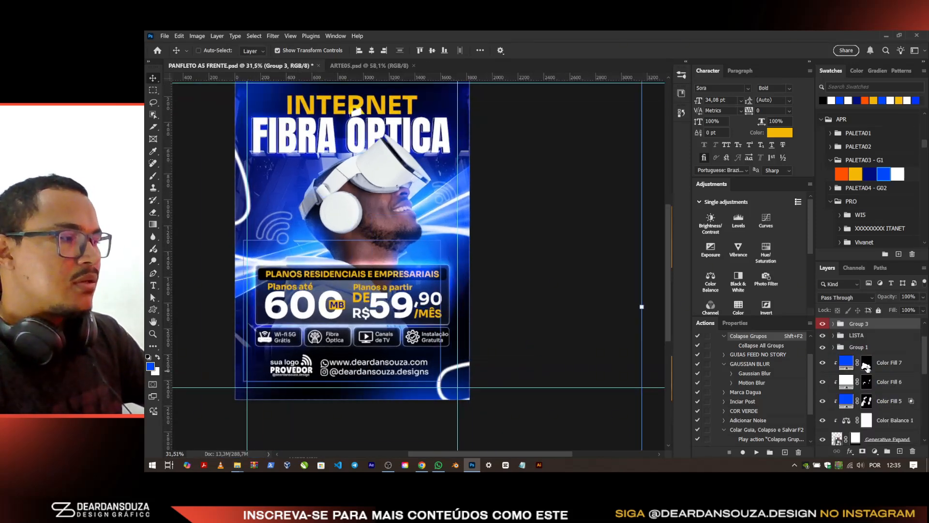
{"action": "double_click", "coordinate": [859, 324]}
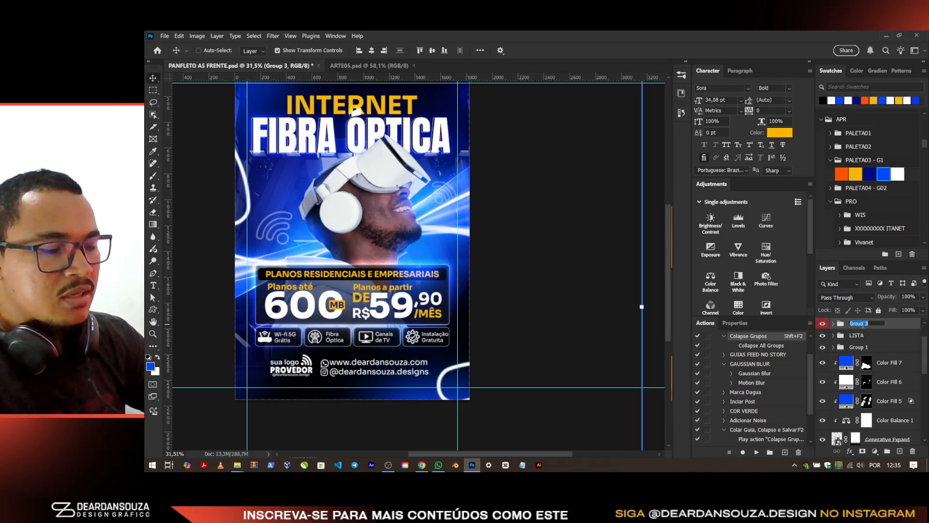
{"action": "key", "text": "Return"}
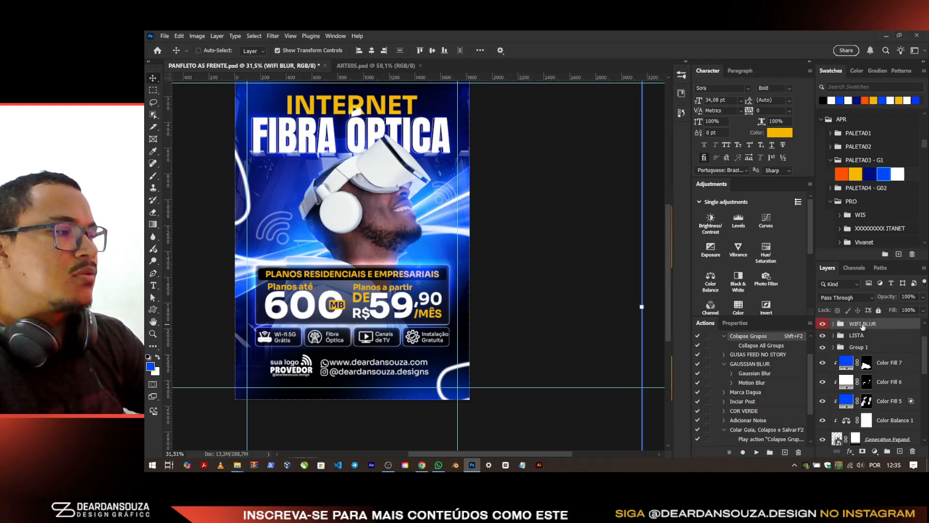
Step: Remove the red colour label from the WIFI BLUR group and toggle the LISTA group's visibility to check its content
{"action": "left_click", "coordinate": [822, 324]}
{"action": "right_click", "coordinate": [822, 324]}
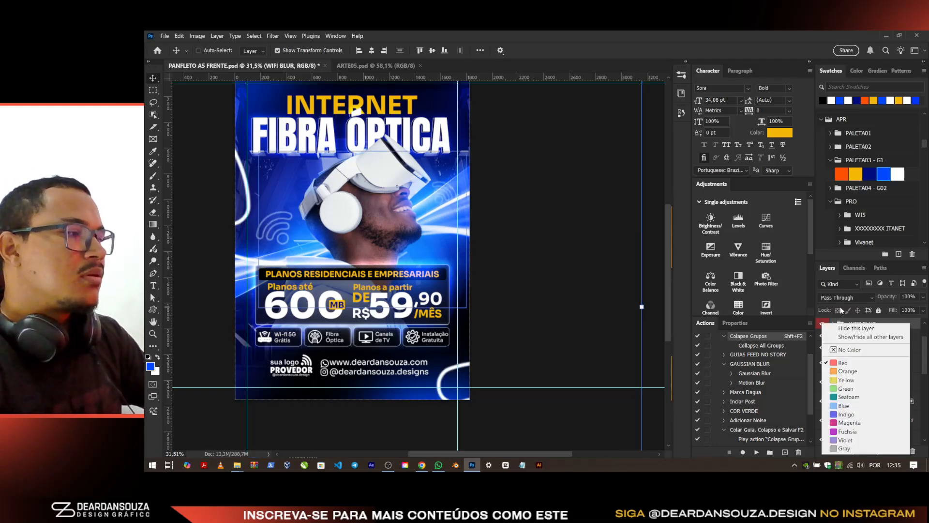
{"action": "left_click", "coordinate": [864, 336]}
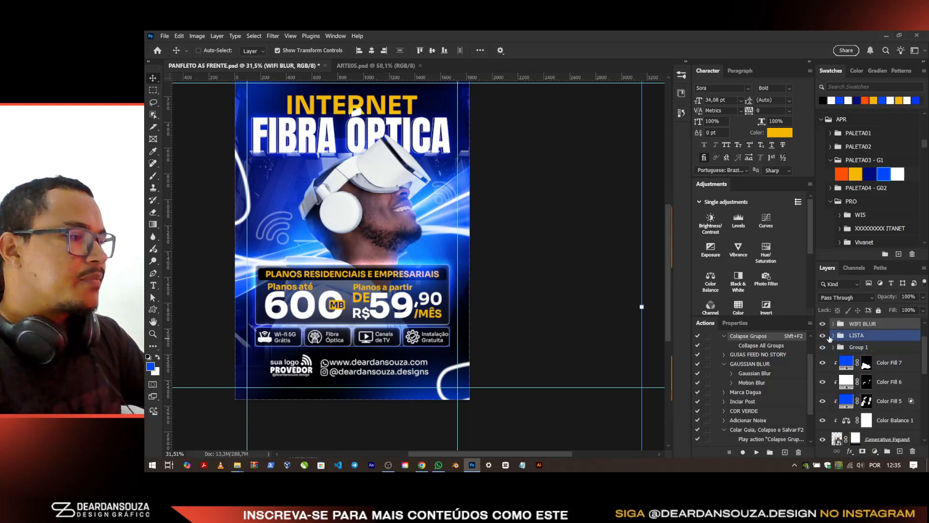
{"action": "left_click", "coordinate": [822, 336]}
{"action": "left_click", "coordinate": [822, 336]}
{"action": "left_click", "coordinate": [865, 347]}
Step: Group the layers from Color Fill 7 down to Generative Expand and name the group MODELO
{"action": "left_click", "coordinate": [889, 363]}
{"action": "scroll", "coordinate": [889, 363], "scroll_direction": "down", "scroll_amount": 3}
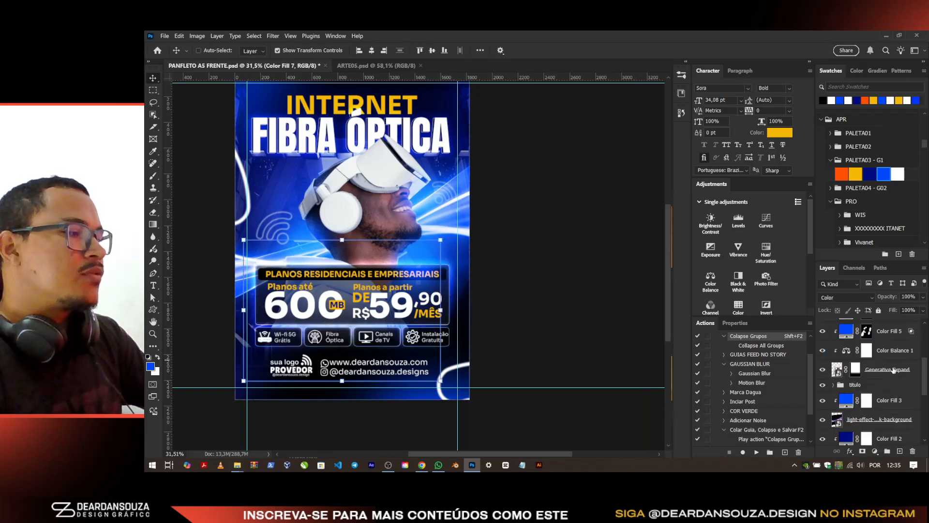
{"action": "left_click", "coordinate": [883, 375], "text": "shift"}
{"action": "key", "text": "ctrl+g"}
{"action": "left_click", "coordinate": [864, 324]}
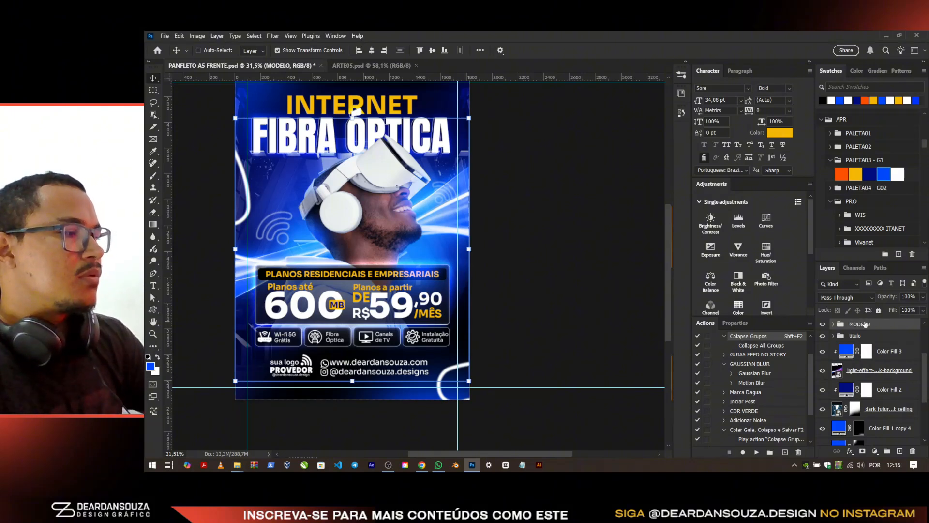
Step: Group the layers from Color Fill 3 down to Color Fill 1 as BG and rename the titulo group TITULO
{"action": "scroll", "coordinate": [871, 378], "scroll_direction": "down", "scroll_amount": 5}
{"action": "left_click", "coordinate": [878, 421]}
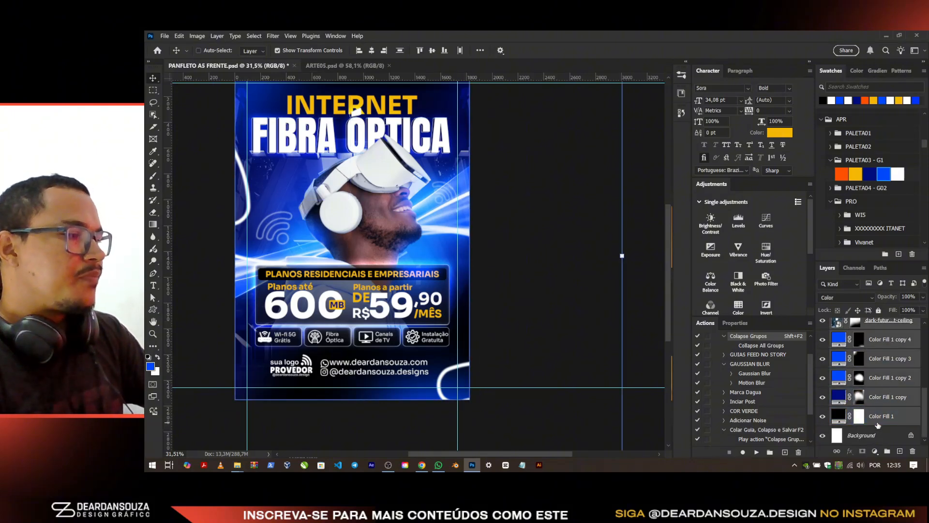
{"action": "key", "text": "shift+F2"}
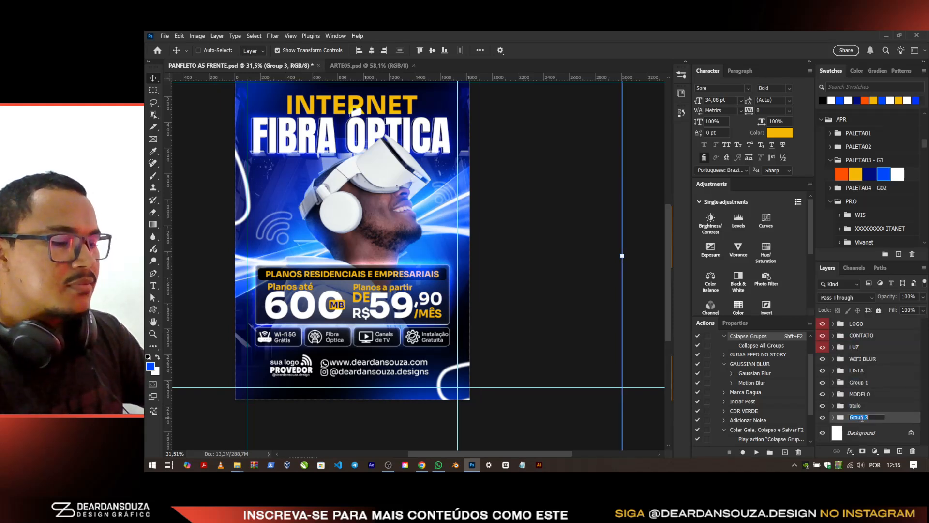
{"action": "left_click", "coordinate": [859, 393]}
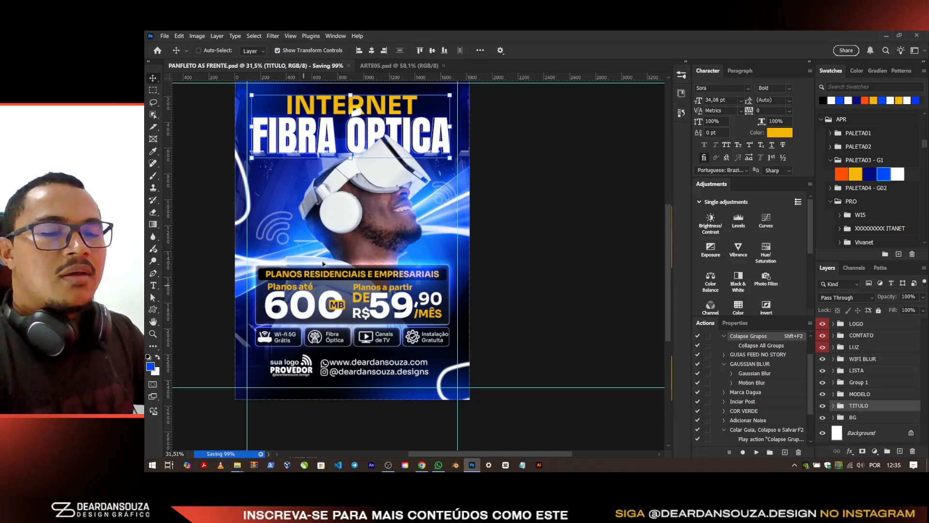
Step: Examine the finished front layout of the flyer, from the title down to the logo and contact details
{"action": "scroll", "coordinate": [328, 348], "scroll_direction": "down", "scroll_amount": 4}
{"action": "scroll", "coordinate": [367, 300], "scroll_direction": "up", "scroll_amount": 5}
{"action": "scroll", "coordinate": [363, 321], "scroll_direction": "down", "scroll_amount": 1}
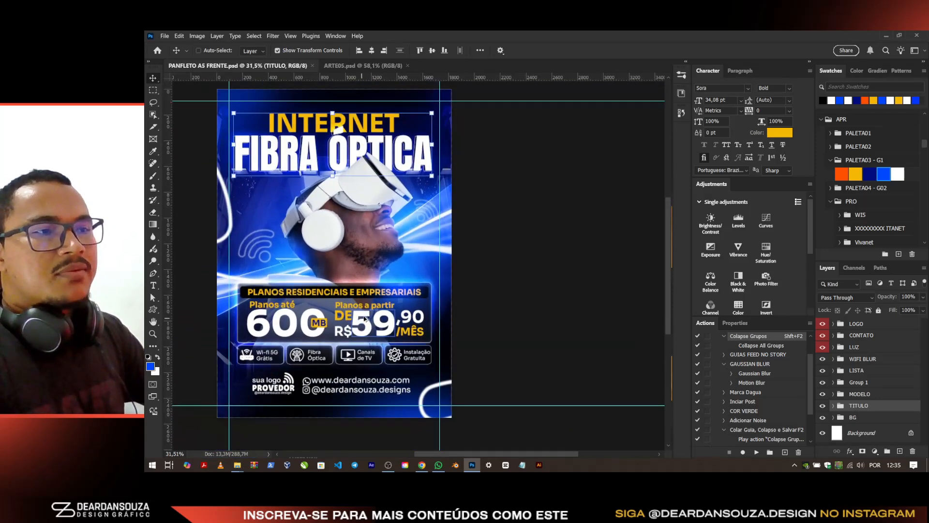
{"action": "scroll", "coordinate": [370, 307], "scroll_direction": "up", "scroll_amount": 1}
{"action": "left_click", "coordinate": [866, 324]}
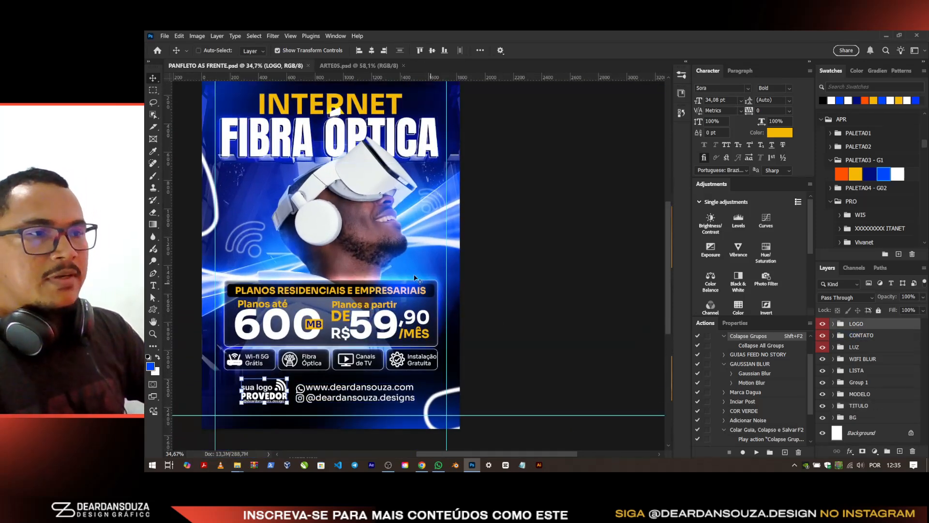
{"action": "scroll", "coordinate": [358, 272], "scroll_direction": "up", "scroll_amount": 1}
{"action": "scroll", "coordinate": [291, 261], "scroll_direction": "down", "scroll_amount": 1}
{"action": "scroll", "coordinate": [323, 251], "scroll_direction": "up", "scroll_amount": 1}
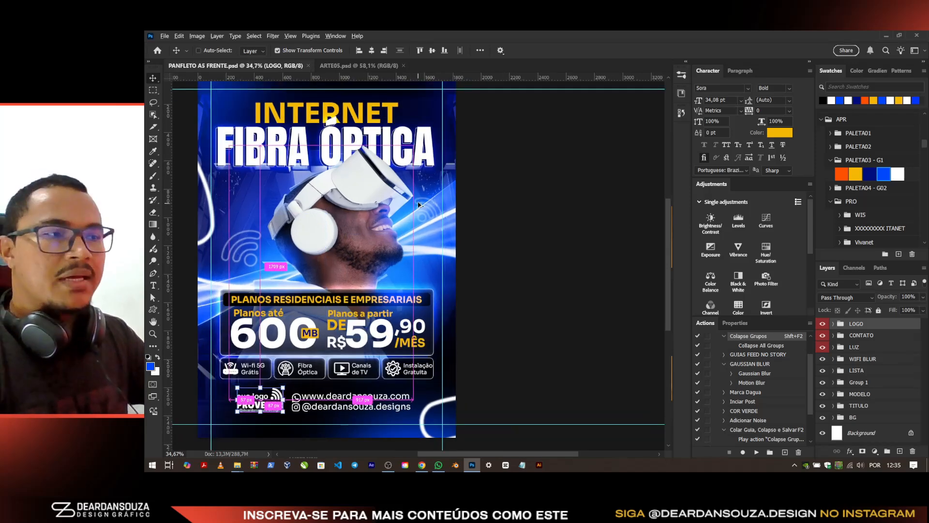
{"action": "scroll", "coordinate": [479, 245], "scroll_direction": "down", "scroll_amount": 2}
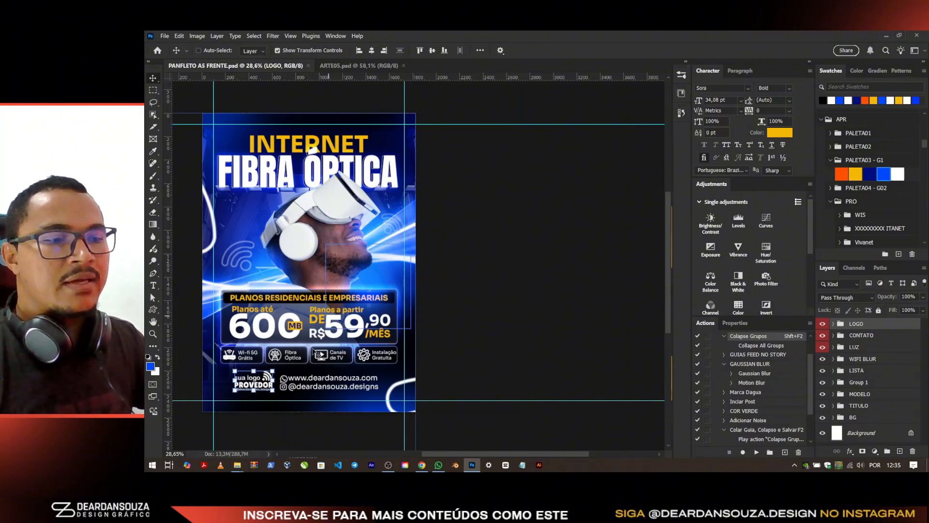
Step: Save a JPEG copy of the flyer front as PANFLETO A5 FRENTE.jpg in the PANFLETO A5 folder
{"action": "left_click", "coordinate": [165, 36]}
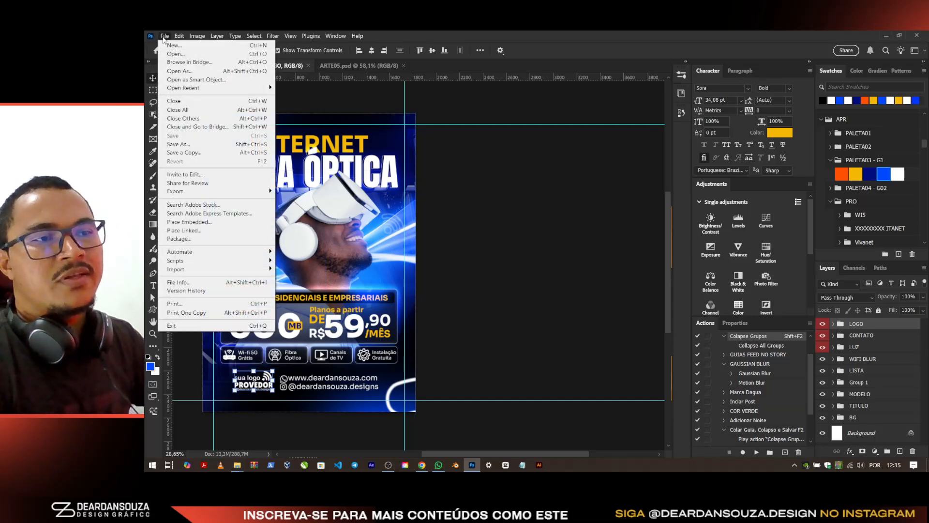
{"action": "left_click", "coordinate": [185, 143]}
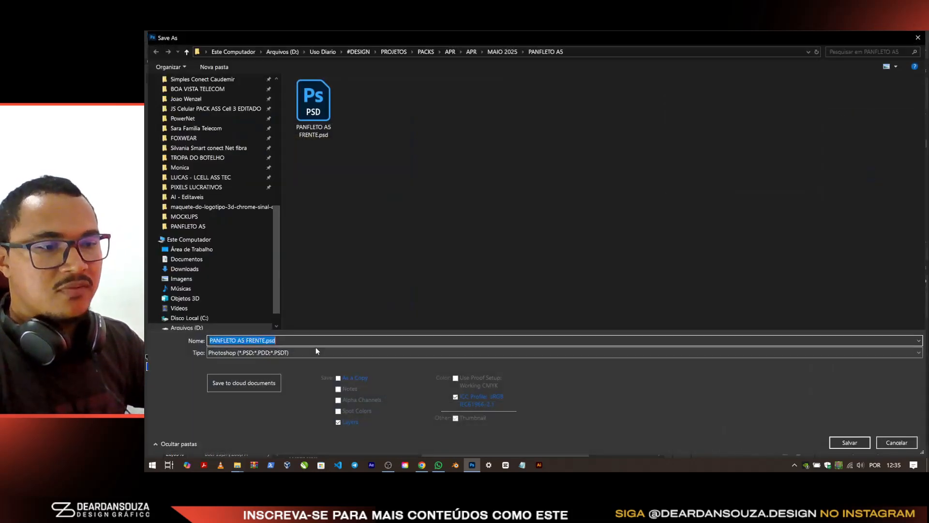
{"action": "left_click", "coordinate": [315, 351]}
{"action": "left_click", "coordinate": [318, 251]}
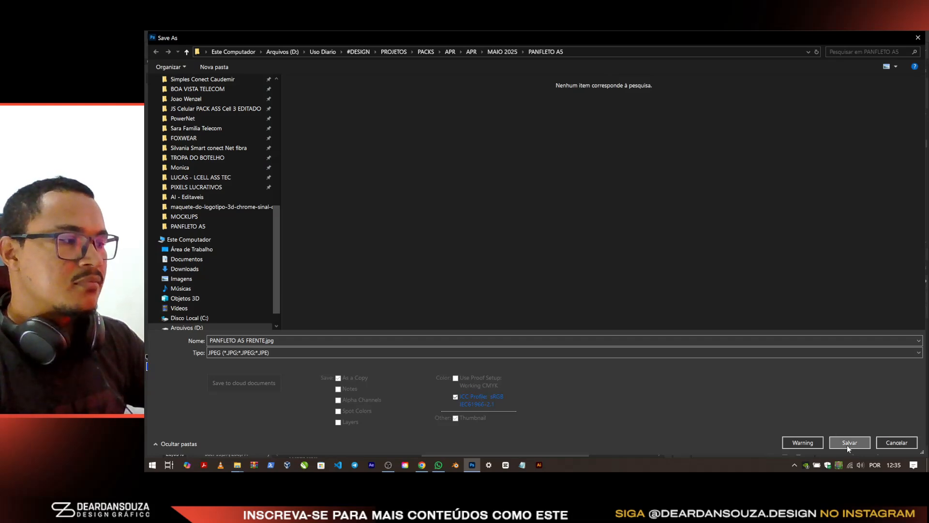
{"action": "left_click", "coordinate": [847, 445]}
{"action": "left_click", "coordinate": [656, 208]}
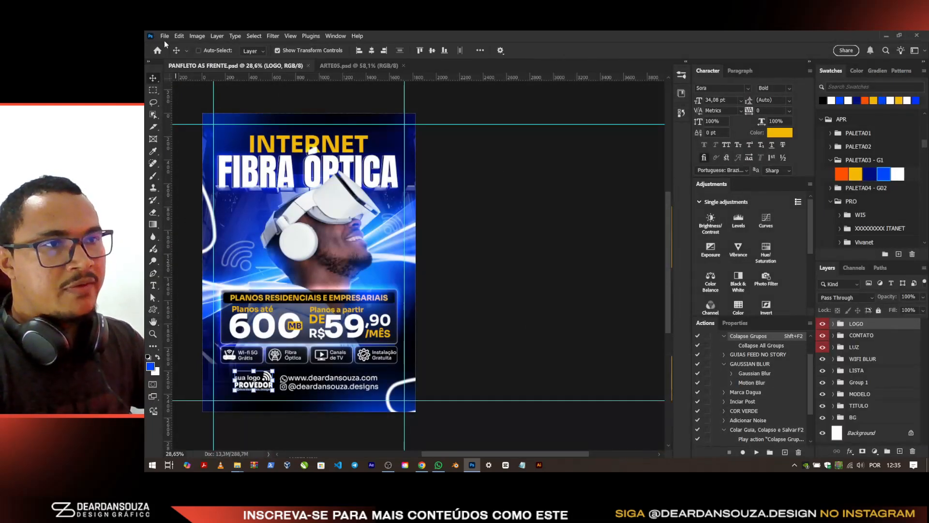
Step: Save the document as a new Photoshop file named PANFLETO A5 VERSO in the same folder
{"action": "left_click", "coordinate": [164, 36]}
{"action": "left_click", "coordinate": [189, 145]}
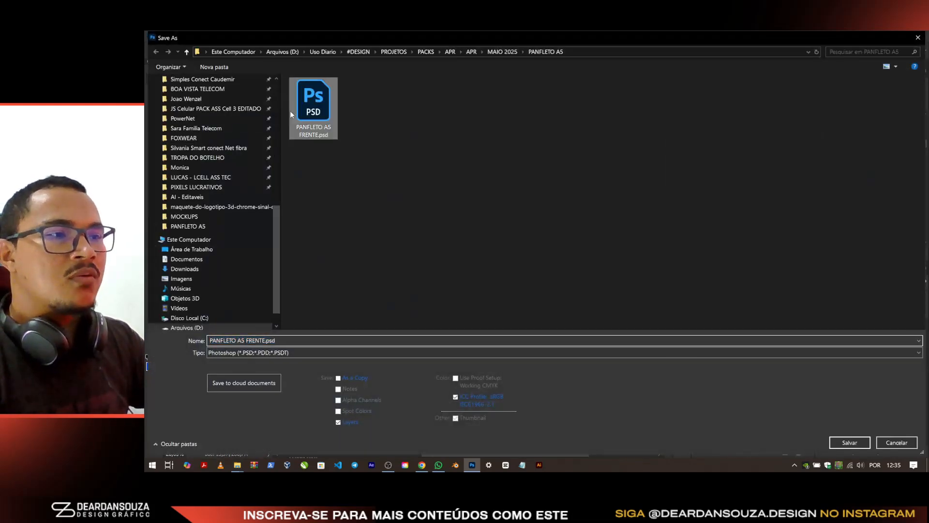
{"action": "double_click", "coordinate": [258, 341]}
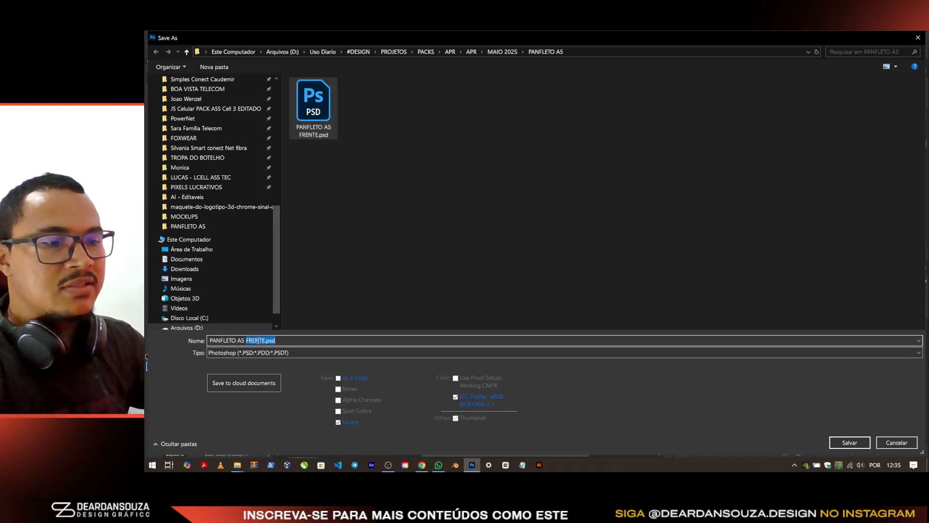
{"action": "type", "text": "VERSO"}
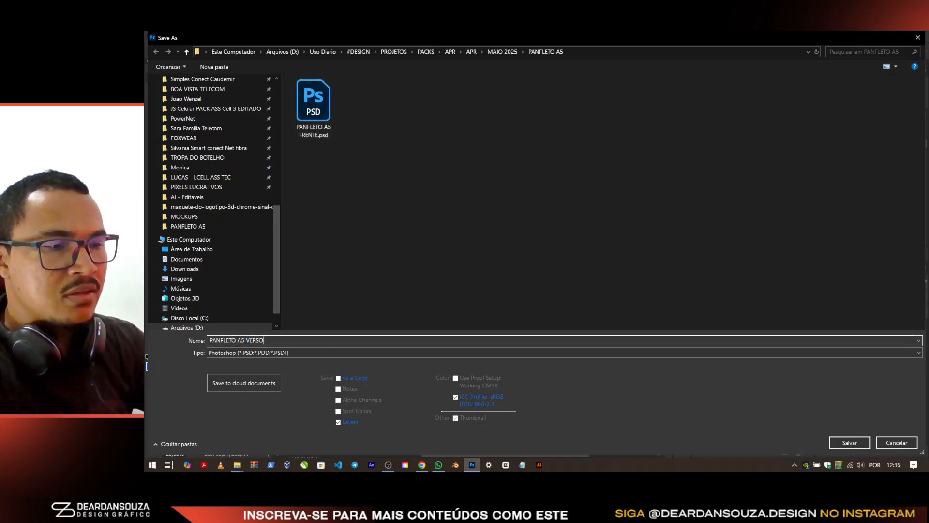
{"action": "key", "text": "Return"}
Step: Delete the MODELO group from the PANFLETO A5 VERSO document
{"action": "left_click", "coordinate": [860, 394]}
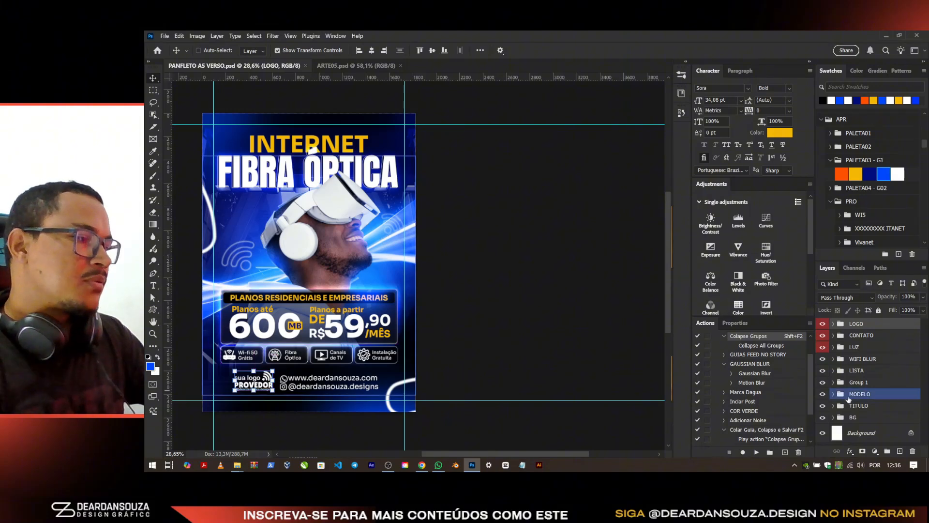
{"action": "key", "text": "Delete"}
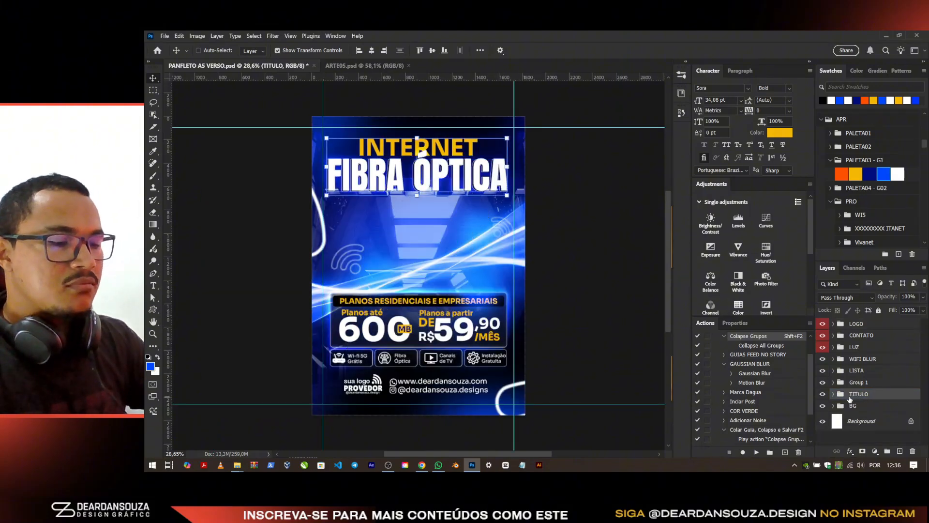
Step: Reduce the opacity of the light-effect background image inside the BG group
{"action": "left_click", "coordinate": [850, 407]}
{"action": "left_click", "coordinate": [833, 406]}
{"action": "scroll", "coordinate": [871, 403], "scroll_direction": "down", "scroll_amount": 3}
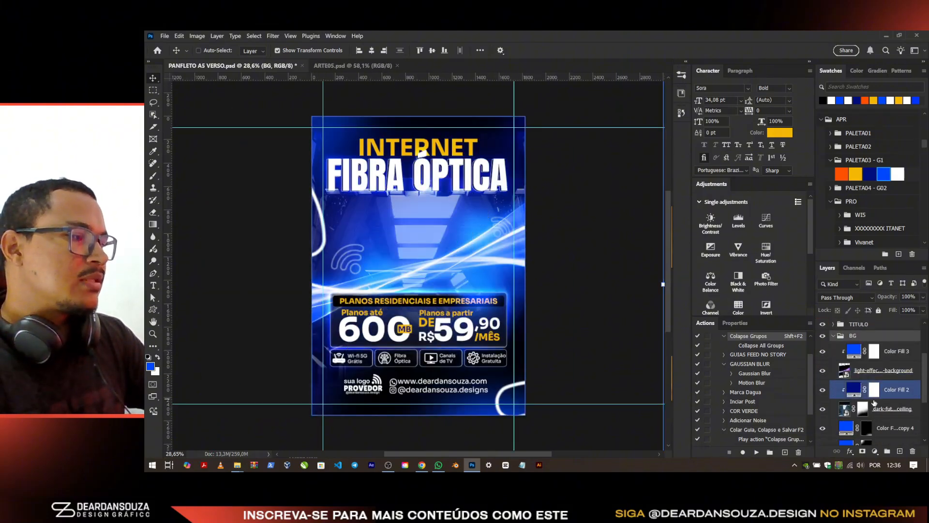
{"action": "left_click", "coordinate": [871, 370]}
{"action": "left_click", "coordinate": [822, 370]}
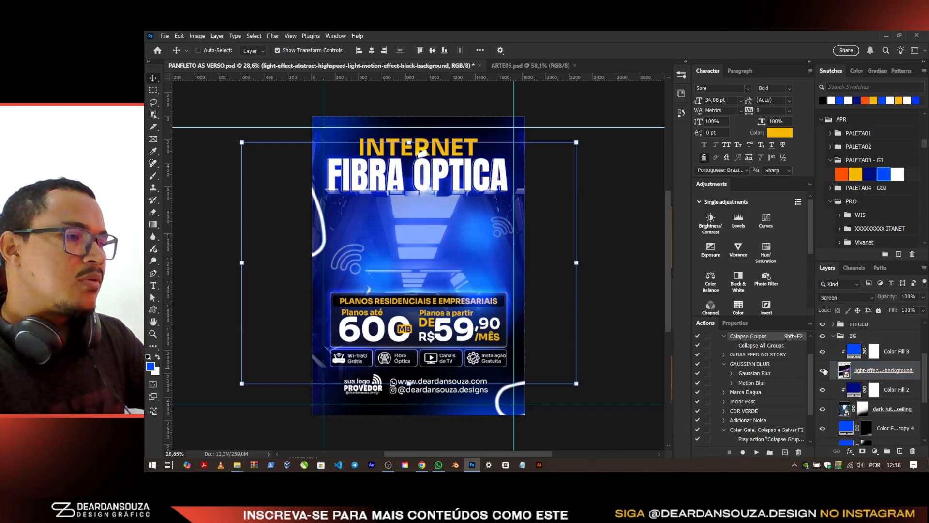
{"action": "left_click", "coordinate": [822, 370]}
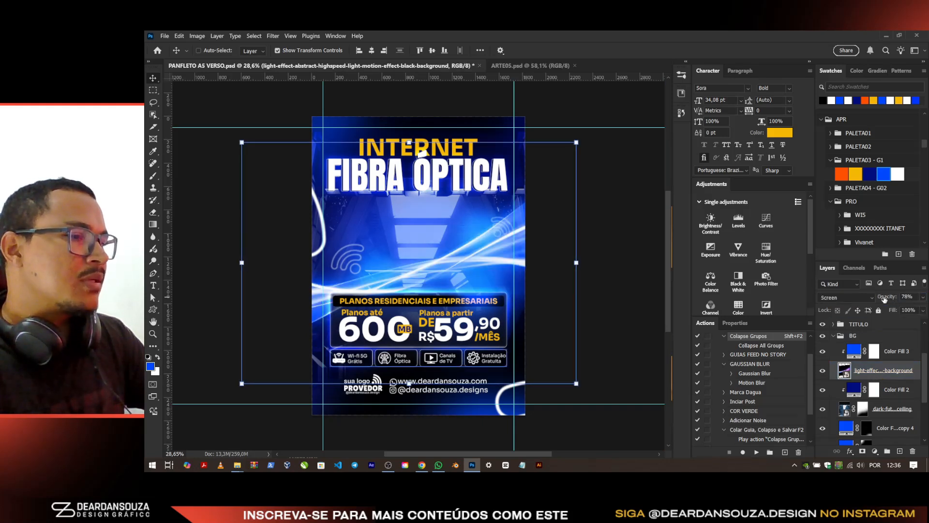
{"action": "left_click_drag", "start_coordinate": [884, 299], "coordinate": [873, 299]}
Step: Lower the futuristic ceiling image's opacity to 23% in the BG group and save the document
{"action": "left_click", "coordinate": [887, 390]}
{"action": "left_click", "coordinate": [844, 409]}
{"action": "left_click", "coordinate": [823, 410]}
{"action": "left_click", "coordinate": [823, 410]}
{"action": "left_click_drag", "start_coordinate": [892, 299], "coordinate": [877, 298]}
{"action": "left_click", "coordinate": [894, 357]}
{"action": "key", "text": "ctrl+s"}
Step: Hide the Color Fill 1 copy 2 layer in the BG group
{"action": "scroll", "coordinate": [895, 416], "scroll_direction": "down", "scroll_amount": 3}
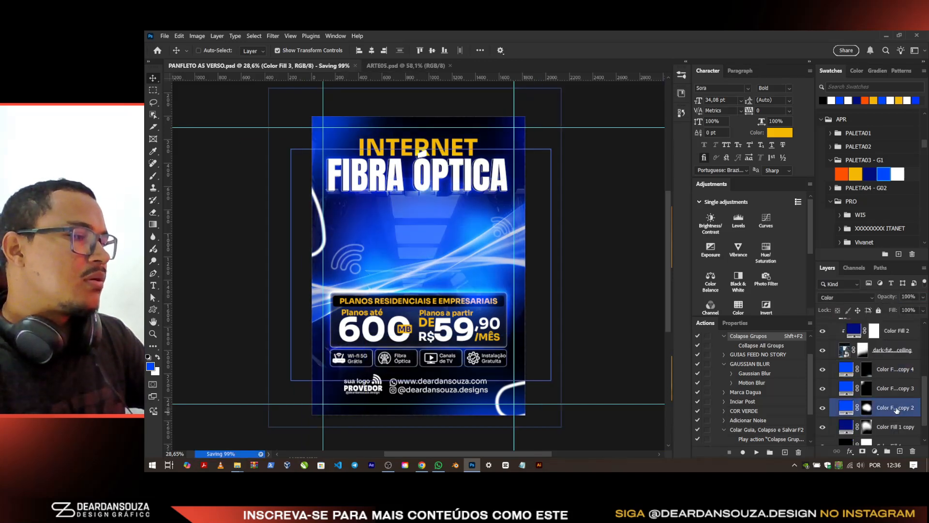
{"action": "left_click", "coordinate": [823, 408]}
{"action": "left_click", "coordinate": [859, 431]}
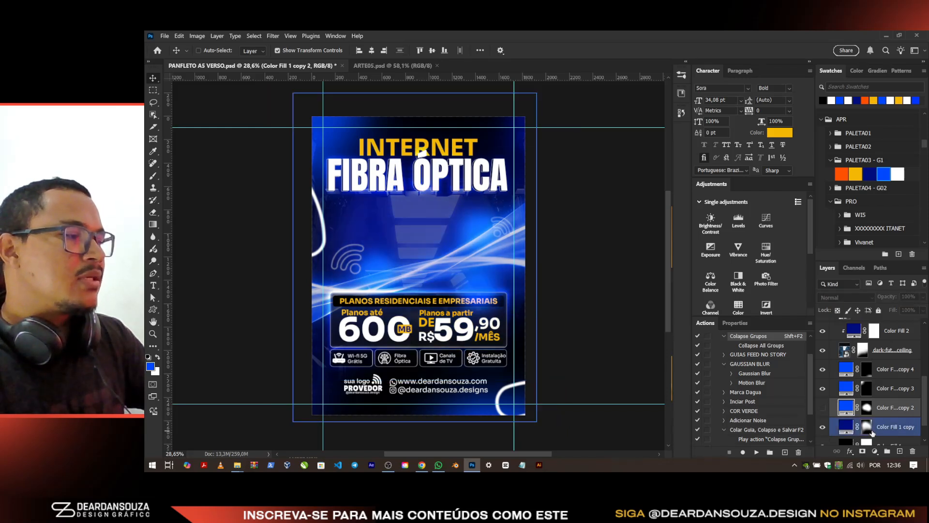
{"action": "left_click", "coordinate": [893, 369]}
{"action": "scroll", "coordinate": [889, 377], "scroll_direction": "up", "scroll_amount": 5}
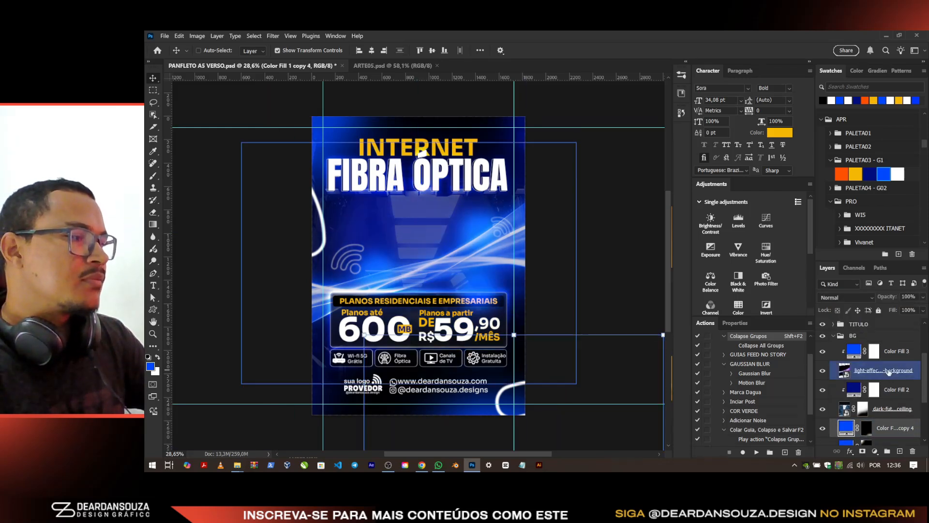
{"action": "left_click", "coordinate": [895, 373]}
{"action": "scroll", "coordinate": [487, 276], "scroll_direction": "down", "scroll_amount": 1}
Step: Collapse and hide the LUZ group of blue light fills
{"action": "left_click", "coordinate": [488, 196], "text": "ctrl"}
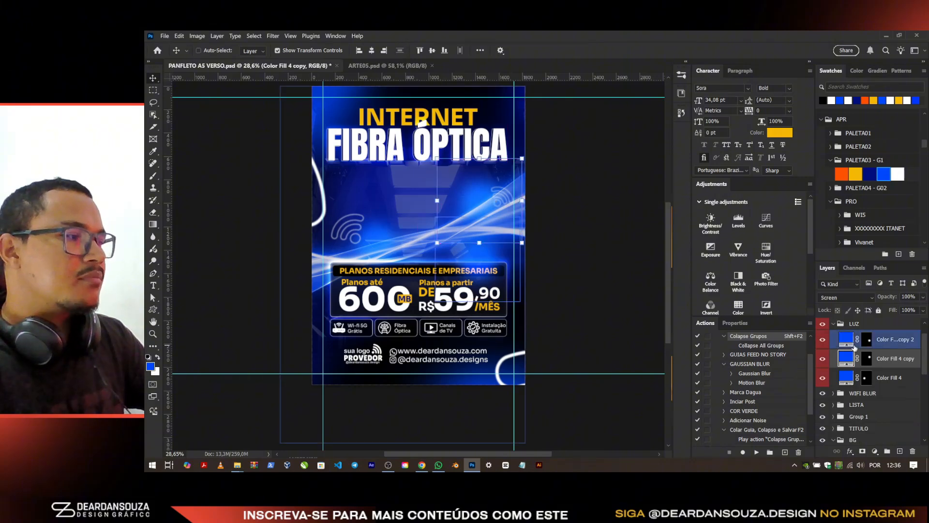
{"action": "left_click", "coordinate": [844, 324]}
{"action": "left_click", "coordinate": [832, 324]}
{"action": "left_click", "coordinate": [823, 324]}
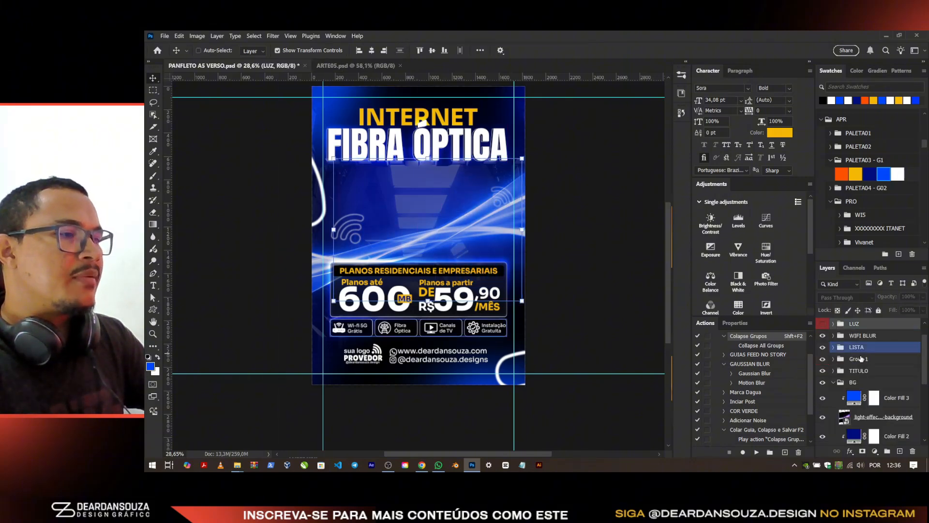
Step: Move the plans and price box (Group 1) up to just beneath the FIBRA ÓPTICA title
{"action": "left_click", "coordinate": [415, 295], "text": "ctrl"}
{"action": "scroll", "coordinate": [415, 296], "scroll_direction": "up", "scroll_amount": 2}
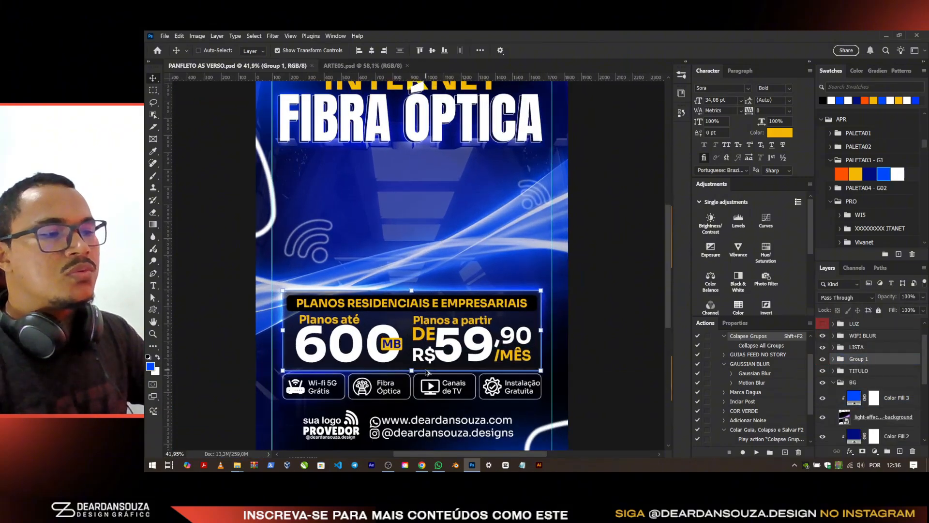
{"action": "left_click_drag", "start_coordinate": [373, 320], "coordinate": [372, 198]}
{"action": "scroll", "coordinate": [378, 198], "scroll_direction": "up", "scroll_amount": 2}
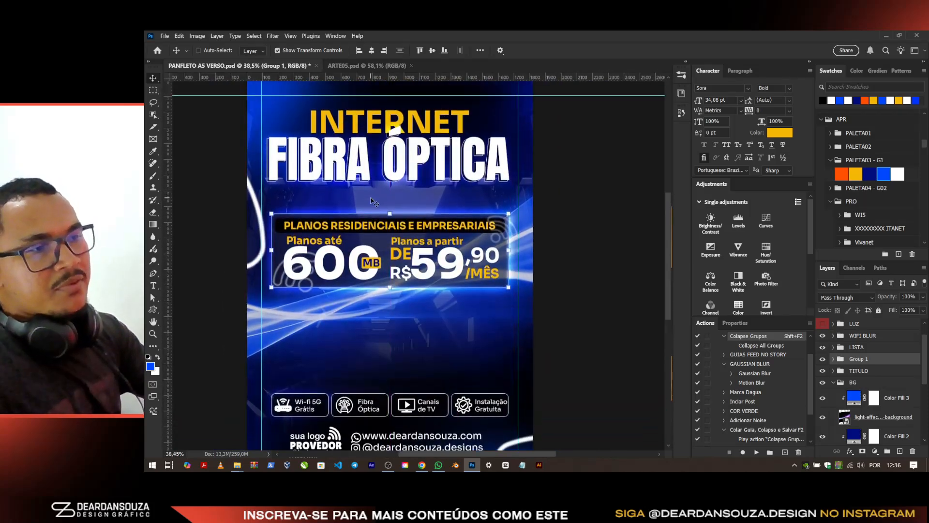
Step: Select the INTERNET title text and copy the line "Confira nossos planos e vantagens" from the LEGENDAS G01 document in Google Docs
{"action": "scroll", "coordinate": [408, 107], "scroll_direction": "up", "scroll_amount": 3}
{"action": "left_click", "coordinate": [436, 139], "text": "ctrl"}
{"action": "key", "text": "alt+Tab"}
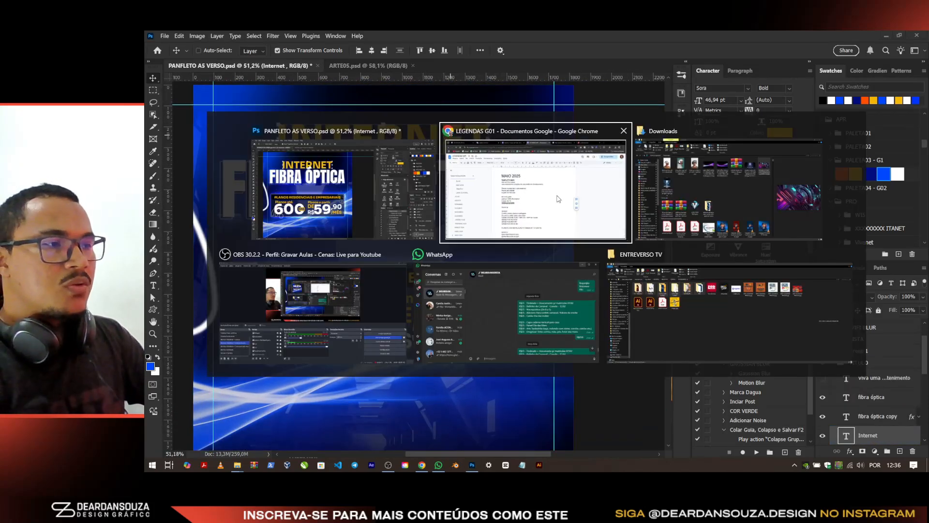
{"action": "left_click", "coordinate": [531, 141]}
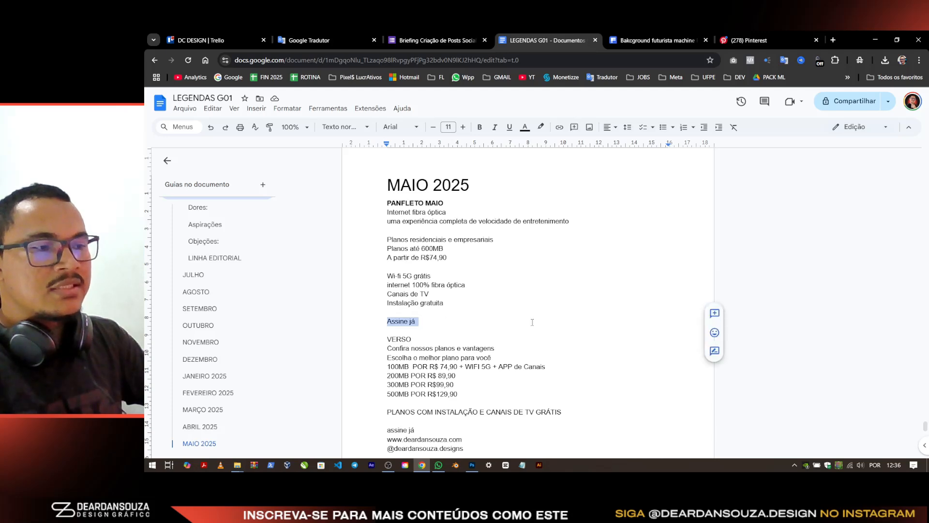
{"action": "left_click_drag", "start_coordinate": [502, 352], "coordinate": [352, 350]}
{"action": "key", "text": "ctrl+c"}
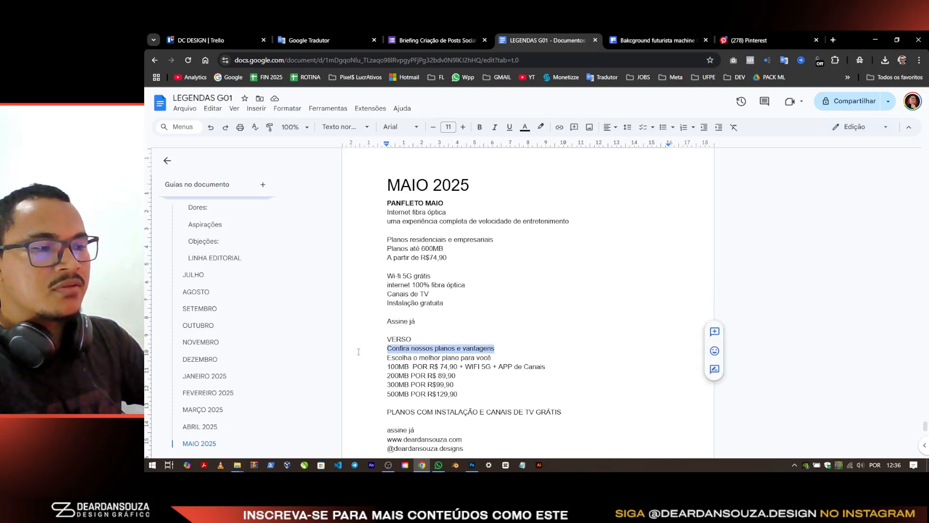
Step: Back in Photoshop, replace the INTERNET title text with "Confira nossos planos e vantagens"
{"action": "key", "text": "alt+Tab"}
{"action": "double_click", "coordinate": [426, 138]}
{"action": "key", "text": "ctrl+v"}
{"action": "left_click", "coordinate": [602, 50]}
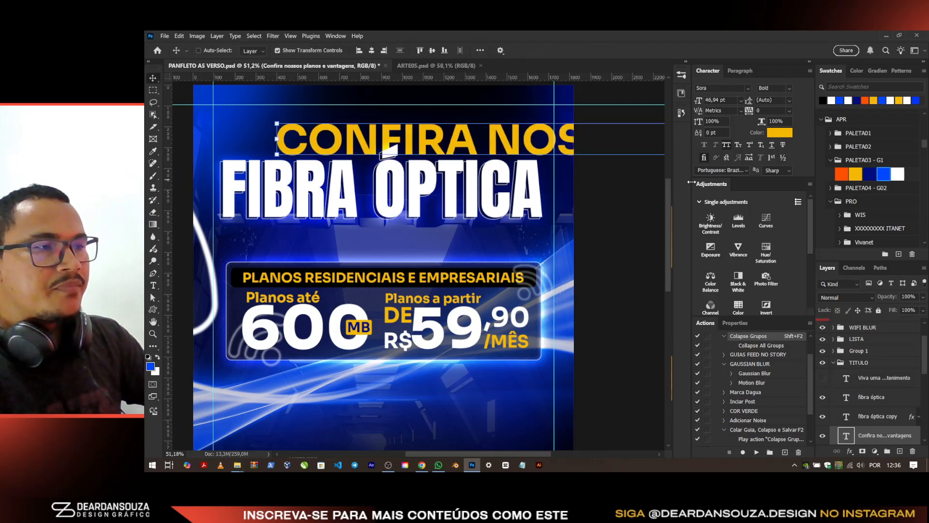
Step: Set the new heading to ExtraBold and scale it down to 16,29 pt above FIBRA ÓPTICA, between the side guides
{"action": "left_click", "coordinate": [791, 88]}
{"action": "left_click", "coordinate": [784, 144]}
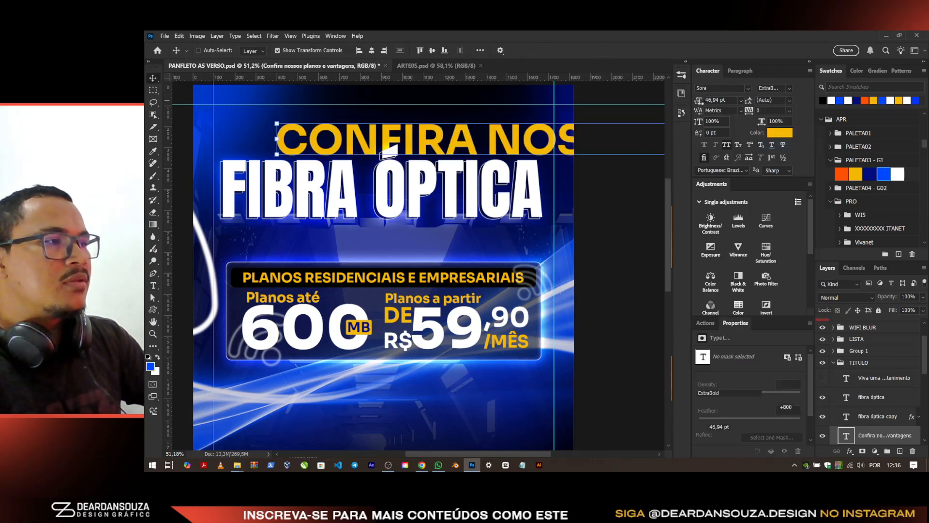
{"action": "scroll", "coordinate": [363, 189], "scroll_direction": "down", "scroll_amount": 2}
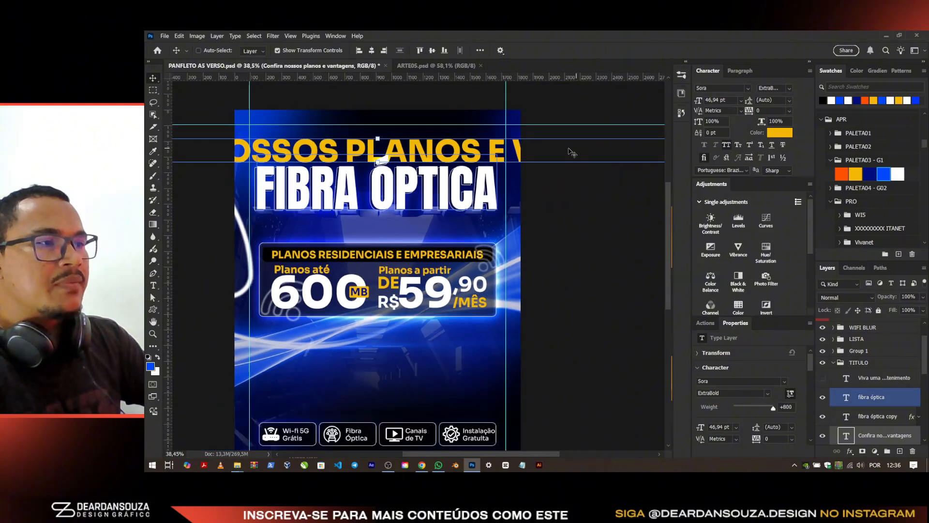
{"action": "left_click_drag", "start_coordinate": [378, 139], "coordinate": [394, 158]}
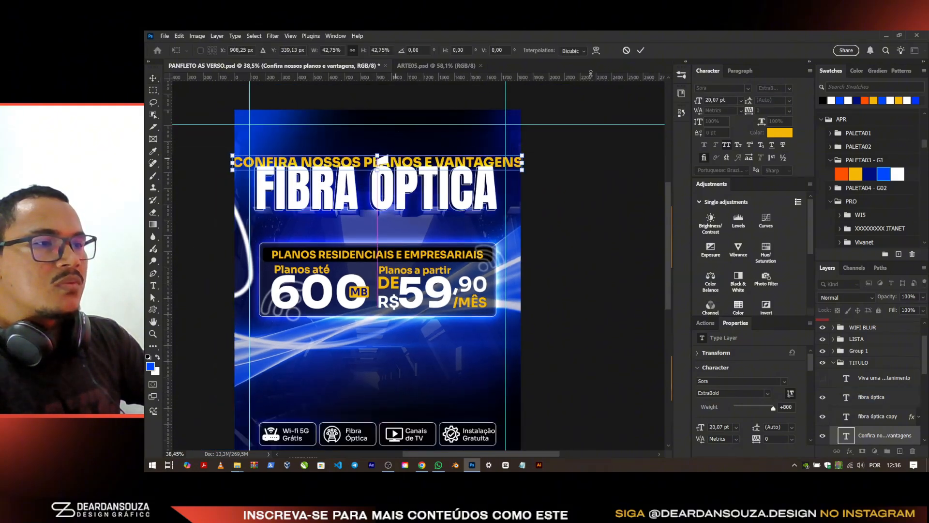
{"action": "left_click", "coordinate": [639, 52]}
{"action": "left_click_drag", "start_coordinate": [536, 227], "coordinate": [557, 198]}
{"action": "left_click_drag", "start_coordinate": [544, 137], "coordinate": [492, 138]}
{"action": "key", "text": "Return"}
Step: Replace the heading with "Escolha o melhor plano para você" from the Google Docs text, place it above the plans box and duplicate it above FIBRA ÓPTICA
{"action": "key", "text": "alt+Tab"}
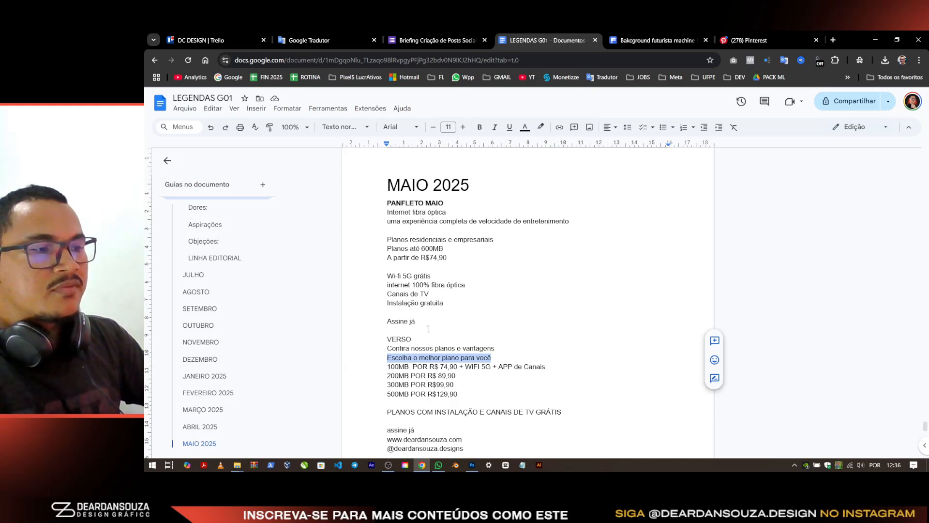
{"action": "key", "text": "alt+Tab"}
{"action": "double_click", "coordinate": [455, 145]}
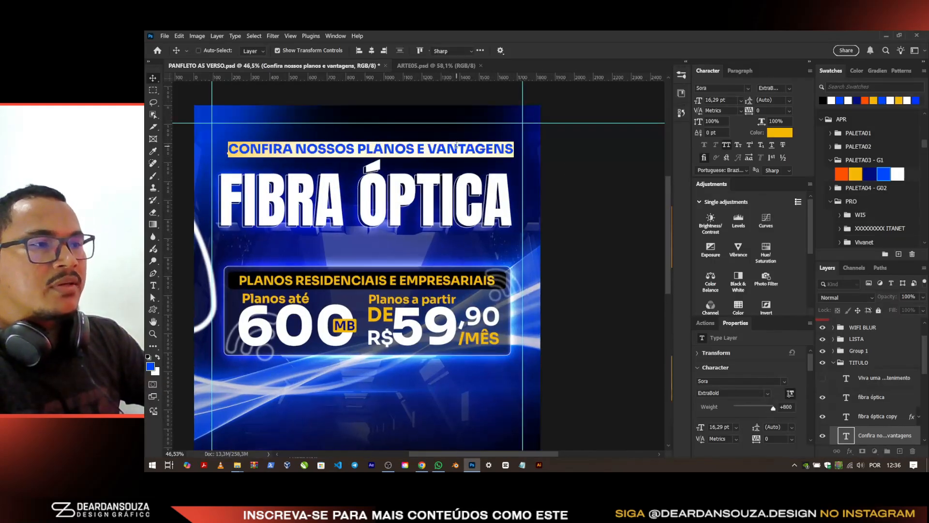
{"action": "type", "text": "ESCOLHA O MELHOR PLANO PARA VOCÊ"}
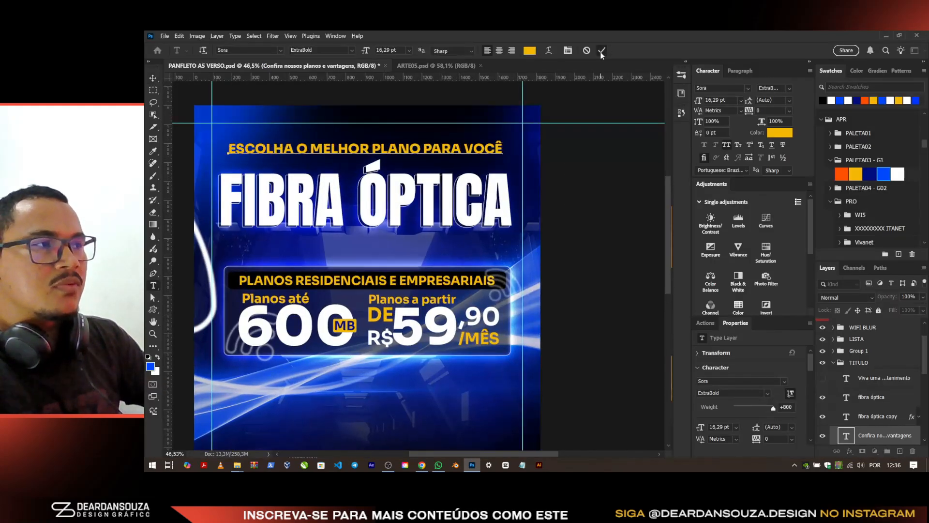
{"action": "left_click_drag", "start_coordinate": [504, 148], "coordinate": [496, 255]}
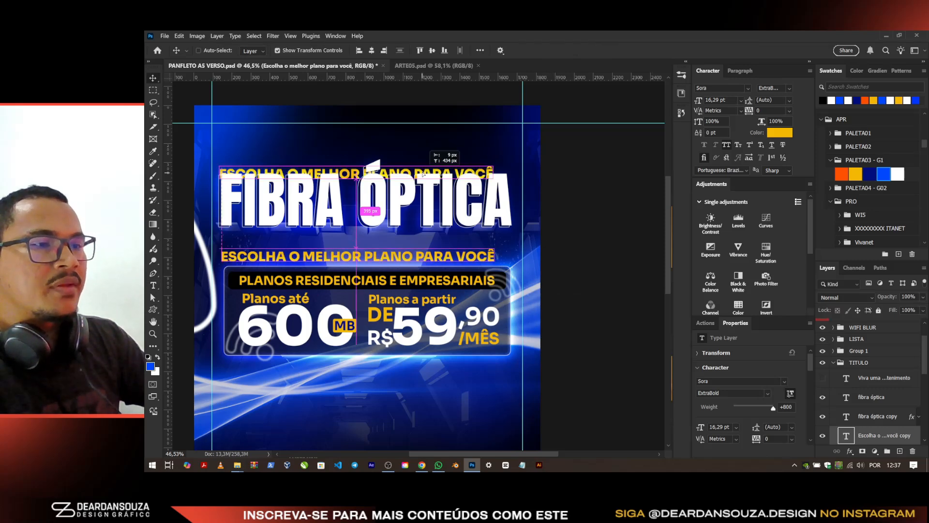
Step: Check the VERSO copy in Google Docs and change the duplicated upper line to "CONFIRA"
{"action": "key", "text": "alt+Tab"}
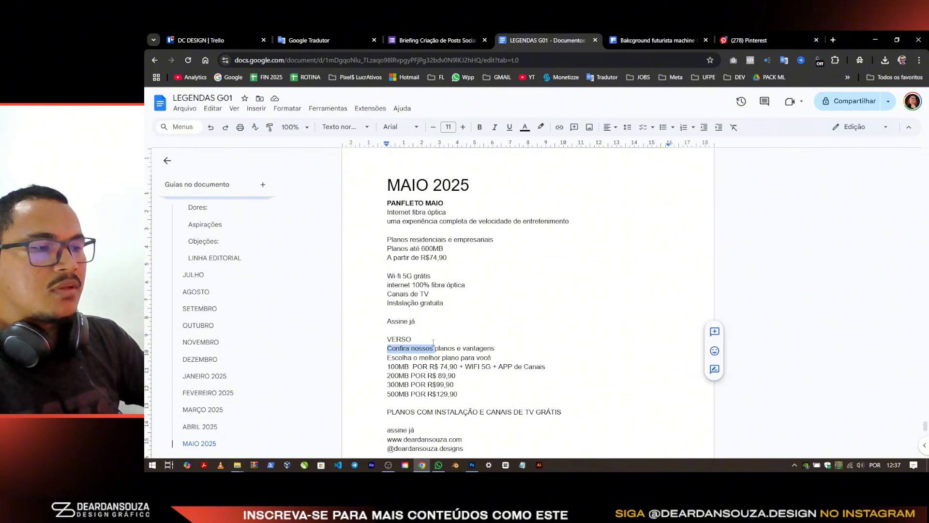
{"action": "key", "text": "alt+Tab"}
{"action": "double_click", "coordinate": [426, 154]}
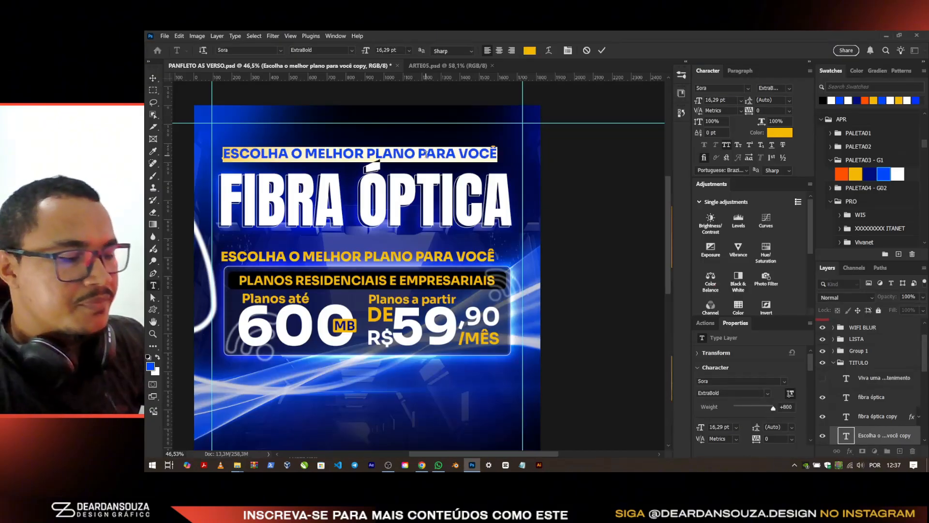
{"action": "type", "text": "CONFIRA"}
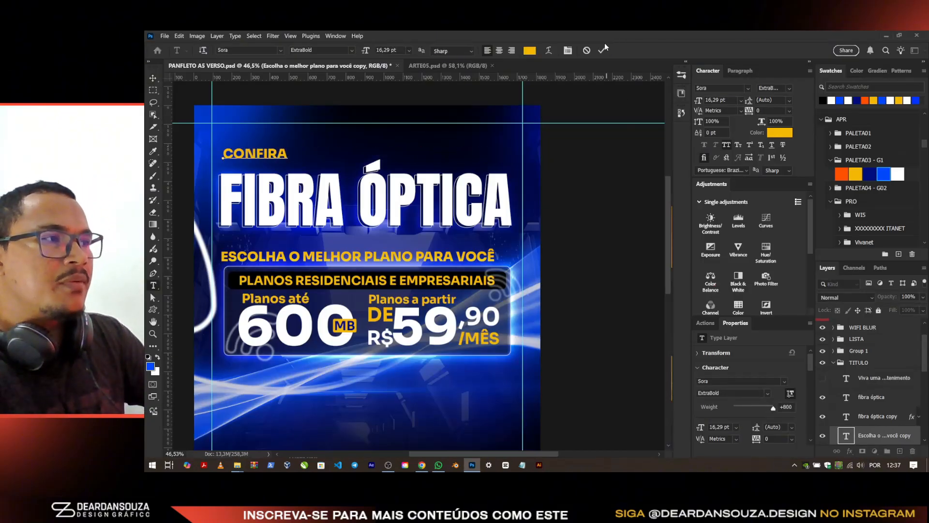
Step: Replace the large FIBRA ÓPTICA title text with "NOSSOS PLANOS"
{"action": "left_click", "coordinate": [461, 183]}
{"action": "key", "text": "ctrl+a"}
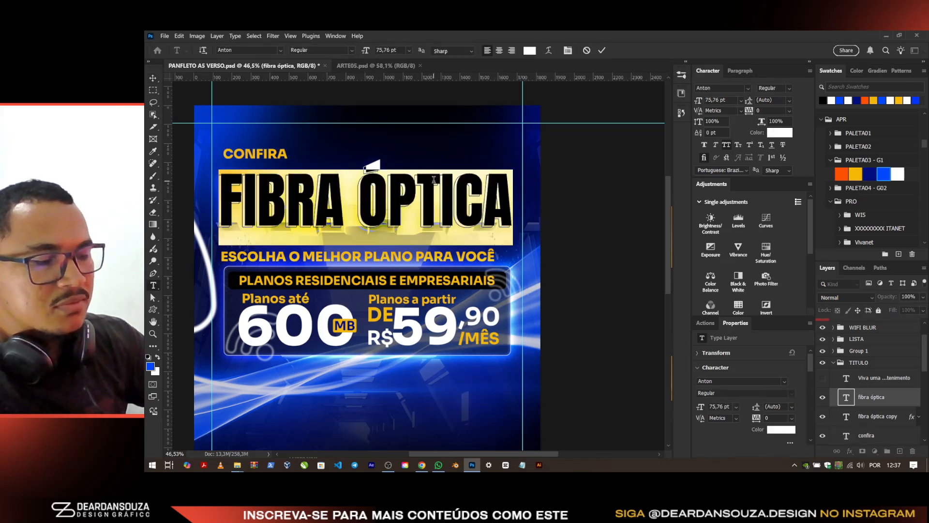
{"action": "type", "text": "NOSSOS P"}
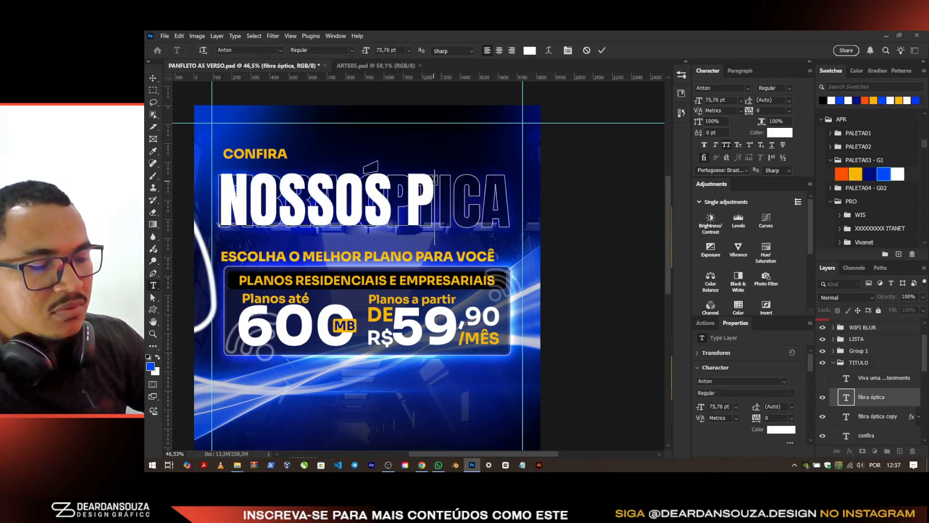
{"action": "type", "text": "ALANO"}
{"action": "left_click", "coordinate": [602, 50]}
{"action": "key", "text": "v"}
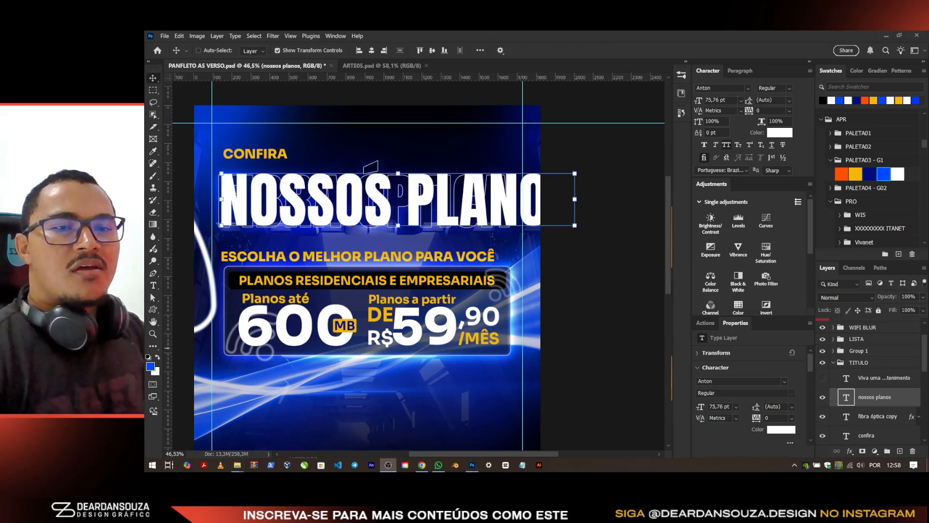
Step: Scale the NOSSOS PLANOS title down to 49,24 pt and position it centrally between the side guides
{"action": "left_click_drag", "start_coordinate": [576, 204], "coordinate": [450, 204]}
{"action": "key", "text": "Return"}
{"action": "left_click_drag", "start_coordinate": [371, 225], "coordinate": [399, 205]}
Step: Enlarge the CONFIRA line to 30,82 pt and centre it directly above NOSSOS PLANOS
{"action": "scroll", "coordinate": [238, 143], "scroll_direction": "up", "scroll_amount": 1}
{"action": "left_click", "coordinate": [283, 154], "text": "ctrl"}
{"action": "left_click_drag", "start_coordinate": [299, 155], "coordinate": [463, 184]}
{"action": "key", "text": "Return"}
Step: Delete the leftover outlined FIBRA ÓPTICA text and hide the futuristic ceiling image in the BG group
{"action": "left_click", "coordinate": [510, 220], "text": "ctrl"}
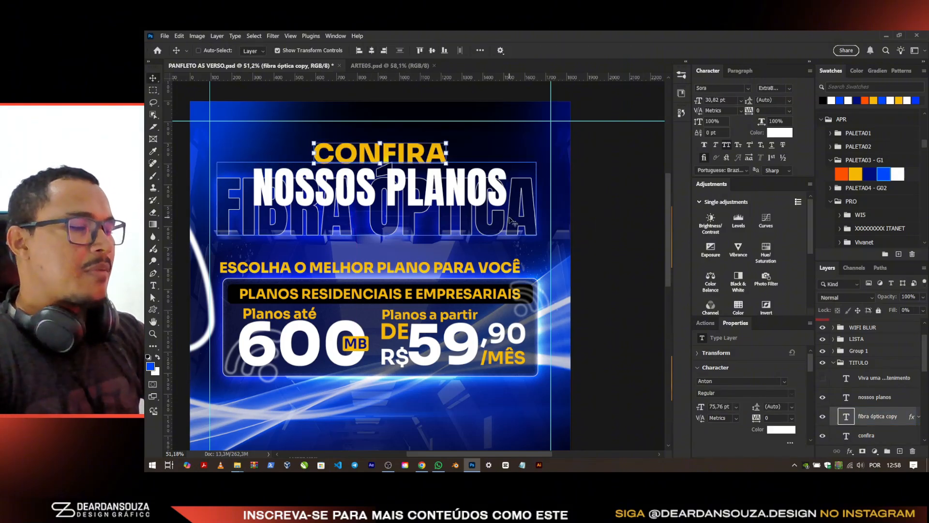
{"action": "key", "text": "Delete"}
{"action": "left_click", "coordinate": [432, 245], "text": "ctrl"}
{"action": "scroll", "coordinate": [847, 369], "scroll_direction": "down", "scroll_amount": 1}
{"action": "scroll", "coordinate": [847, 368], "scroll_direction": "down", "scroll_amount": 5}
{"action": "left_click", "coordinate": [845, 353]}
{"action": "left_click", "coordinate": [823, 353]}
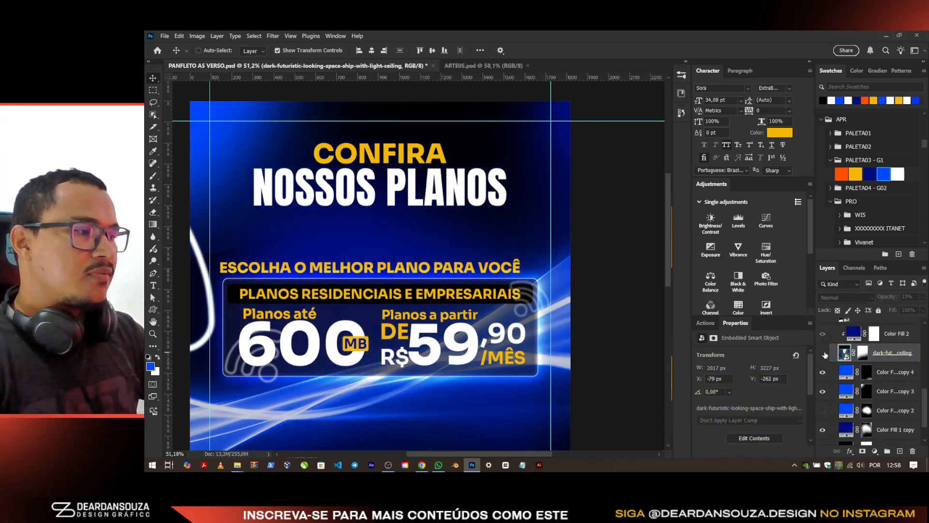
{"action": "scroll", "coordinate": [442, 249], "scroll_direction": "down", "scroll_amount": 2}
Step: Move the three title lines up toward the upper guide and align NOSSOS PLANOS to the horizontal centre
{"action": "left_click", "coordinate": [419, 178], "text": "ctrl"}
{"action": "scroll", "coordinate": [402, 200], "scroll_direction": "up", "scroll_amount": 3}
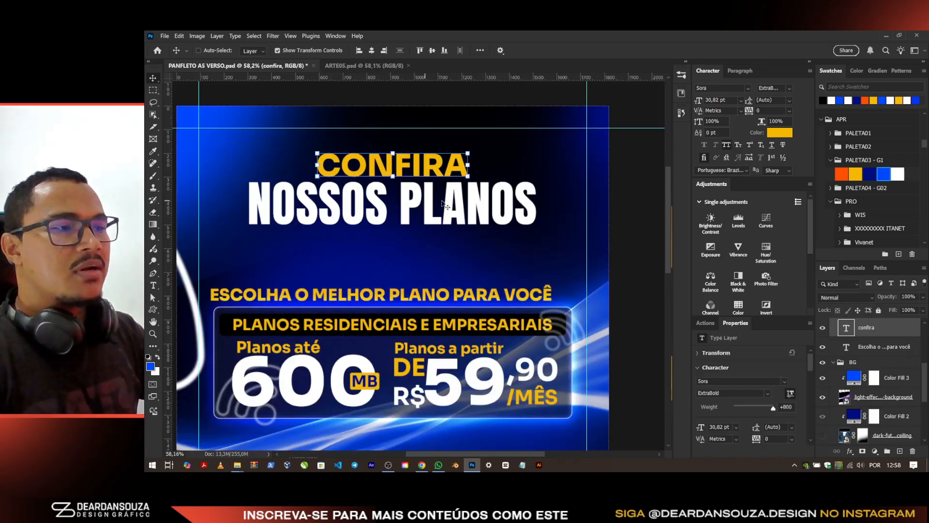
{"action": "scroll", "coordinate": [865, 334], "scroll_direction": "up", "scroll_amount": 4}
{"action": "left_click", "coordinate": [866, 355]}
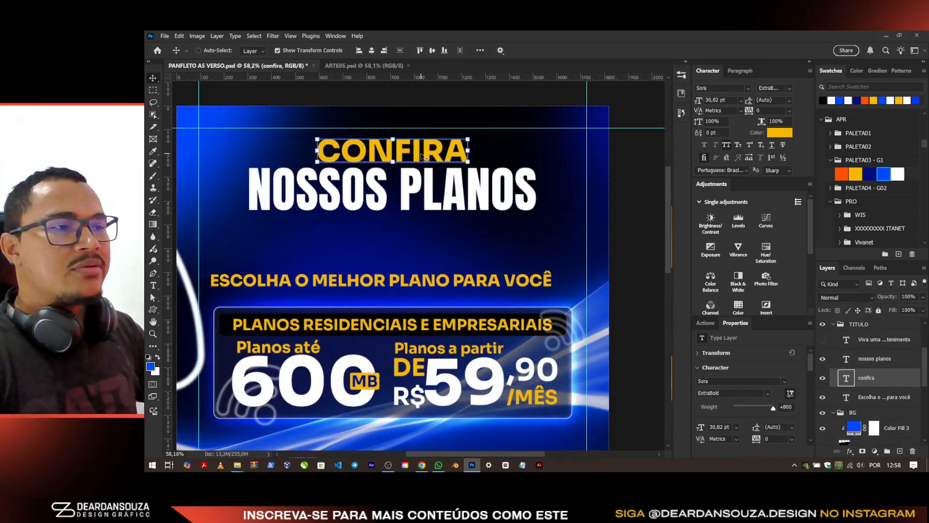
{"action": "left_click", "coordinate": [379, 188], "text": "ctrl"}
{"action": "left_click", "coordinate": [371, 51]}
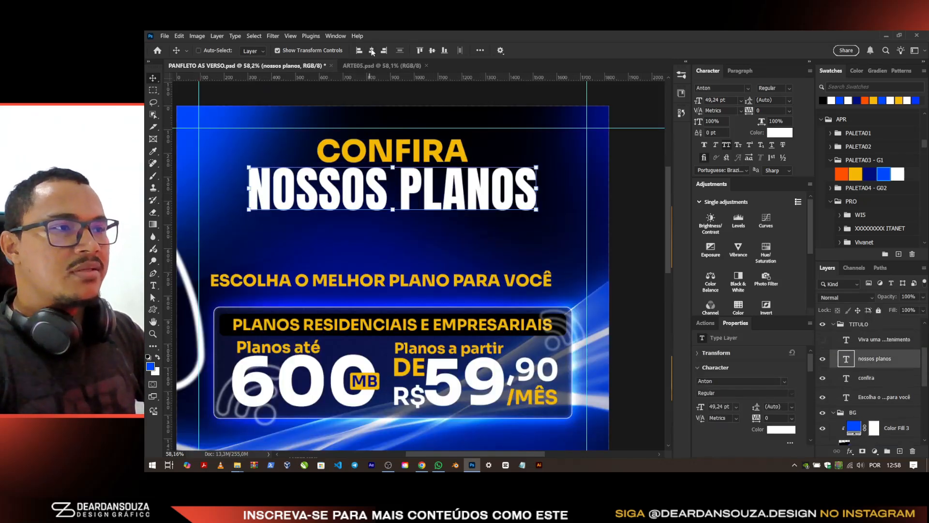
Step: Move the ESCOLHA O MELHOR PLANO PARA VOCÊ line directly under NOSSOS PLANOS and scale it down to 12,82 pt
{"action": "left_click", "coordinate": [464, 282], "text": "ctrl"}
{"action": "left_click_drag", "start_coordinate": [463, 280], "coordinate": [469, 228]}
{"action": "left_click_drag", "start_coordinate": [558, 225], "coordinate": [524, 223]}
{"action": "left_click", "coordinate": [641, 50]}
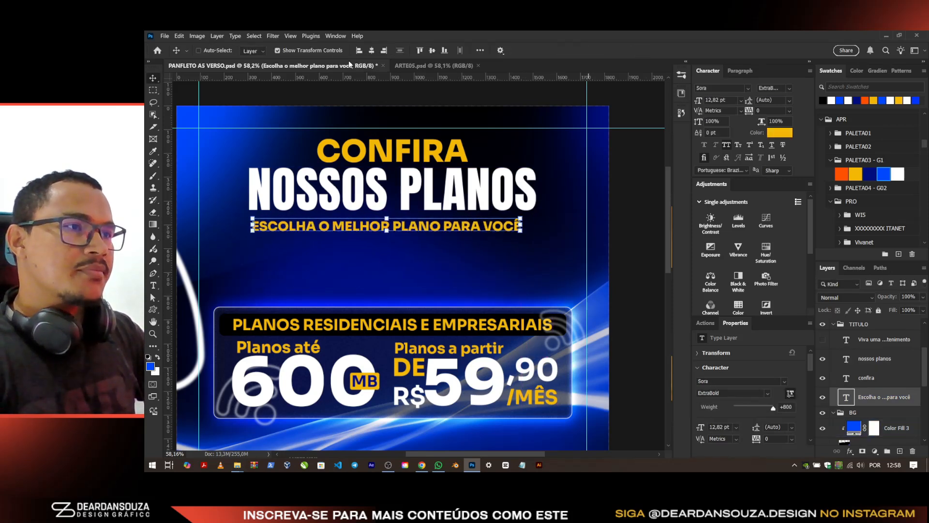
{"action": "scroll", "coordinate": [416, 284], "scroll_direction": "up", "scroll_amount": 2}
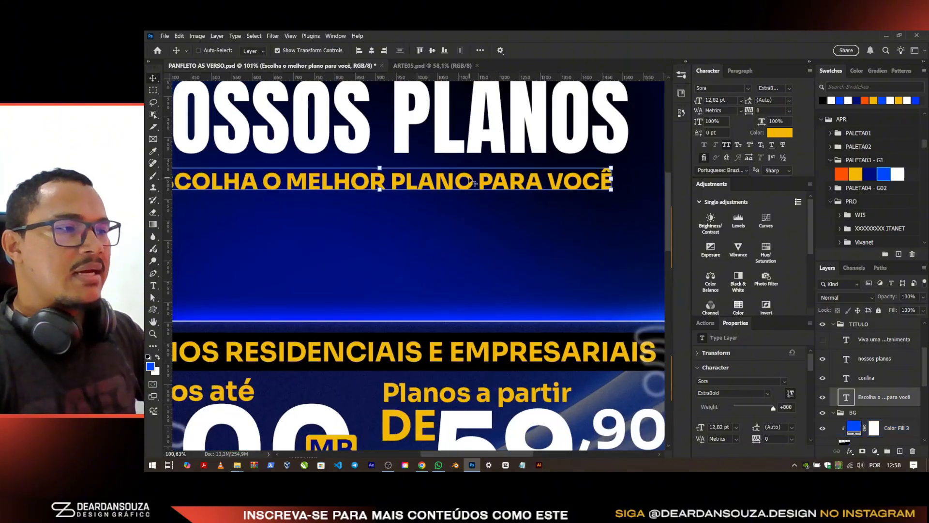
Step: Delete the PLANOS RESIDENCIAIS E EMPRESARIAIS heading and the dark bar behind it from the plans box
{"action": "scroll", "coordinate": [432, 279], "scroll_direction": "down", "scroll_amount": 2}
{"action": "left_click", "coordinate": [417, 315], "text": "ctrl"}
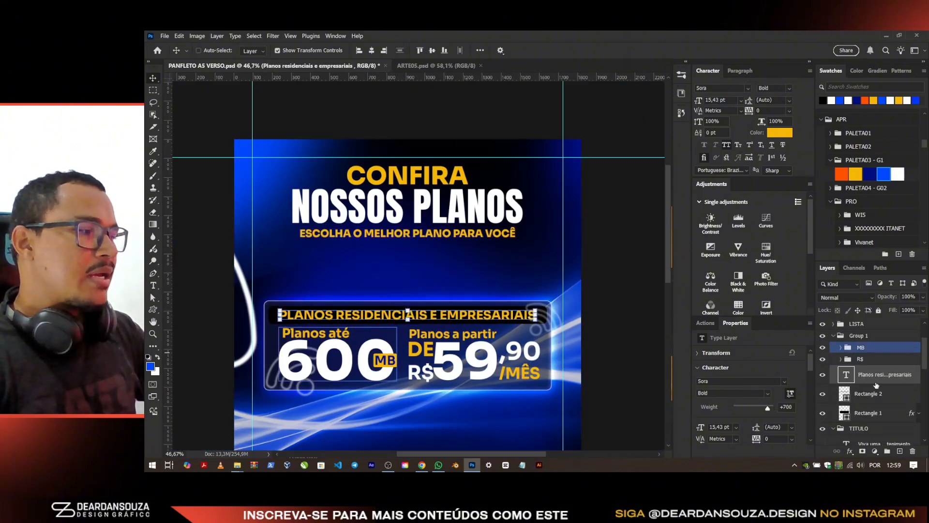
{"action": "left_click", "coordinate": [875, 395]}
{"action": "key", "text": "Delete"}
{"action": "scroll", "coordinate": [312, 266], "scroll_direction": "up", "scroll_amount": 3}
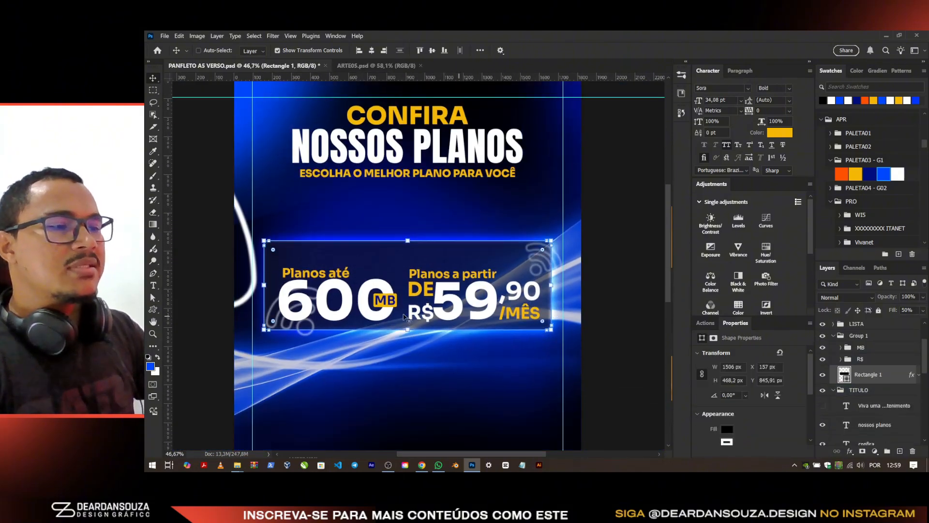
Step: Delete the two small captions Planos até and Planos a partir above the speed and the price
{"action": "left_click", "coordinate": [310, 264], "text": "ctrl"}
{"action": "key", "text": "Delete"}
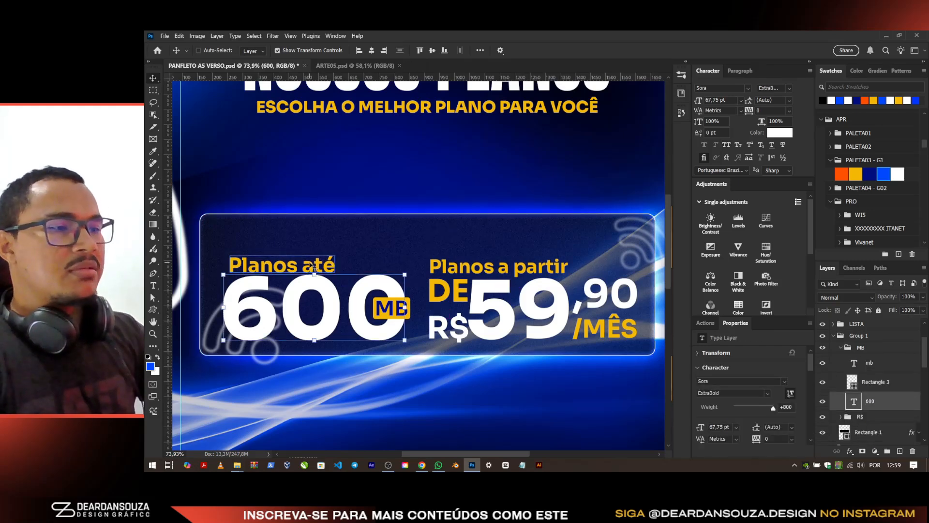
{"action": "scroll", "coordinate": [484, 222], "scroll_direction": "down", "scroll_amount": 3}
{"action": "scroll", "coordinate": [496, 215], "scroll_direction": "up", "scroll_amount": 3}
{"action": "left_click", "coordinate": [501, 215], "text": "ctrl"}
{"action": "key", "text": "Delete"}
Step: Replace the word DE above R$ with POR in the price text
{"action": "left_click", "coordinate": [448, 239], "text": "ctrl"}
{"action": "double_click", "coordinate": [445, 237]}
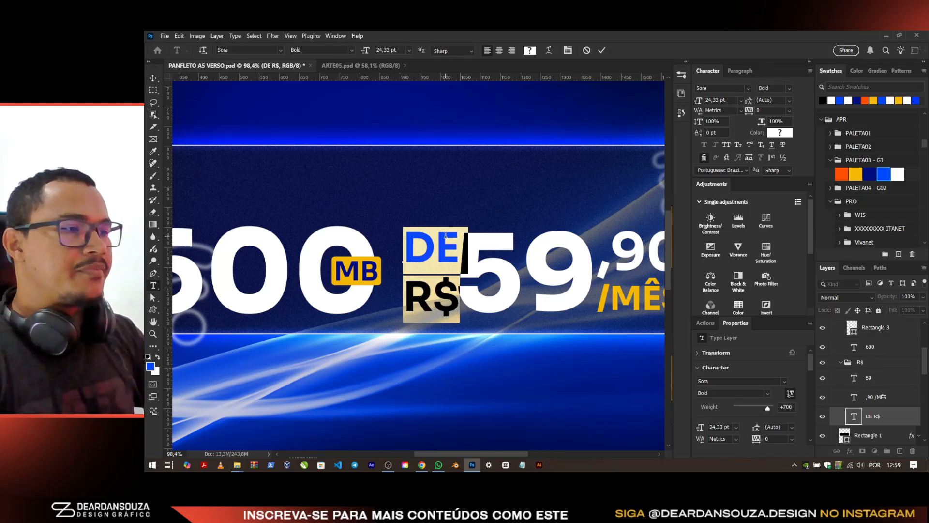
{"action": "key", "text": "Right"}
{"action": "double_click", "coordinate": [446, 236]}
{"action": "type", "text": "po"}
{"action": "double_click", "coordinate": [446, 235]}
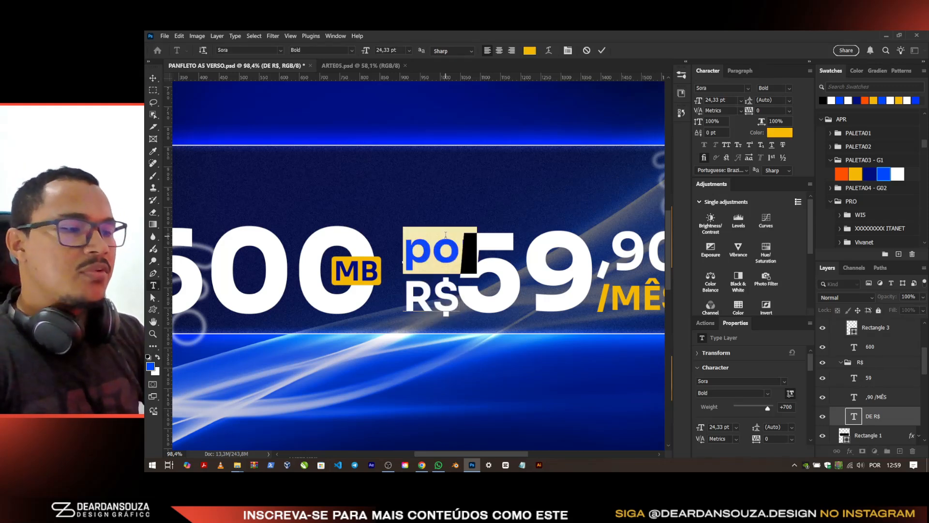
{"action": "key", "text": "BackSpace"}
{"action": "type", "text": "por"}
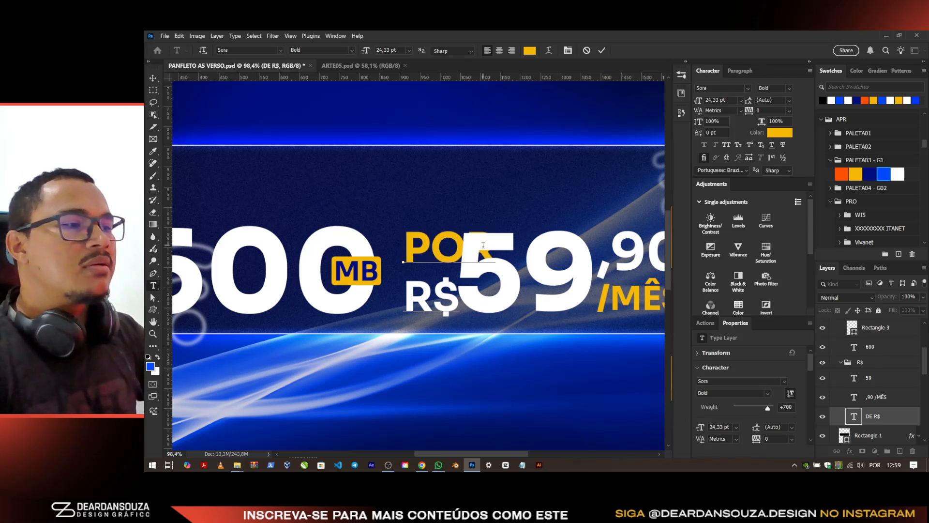
Step: Reduce the font size of POR until it is about as wide as the R$ below it
{"action": "double_click", "coordinate": [446, 235]}
{"action": "left_click", "coordinate": [729, 99]}
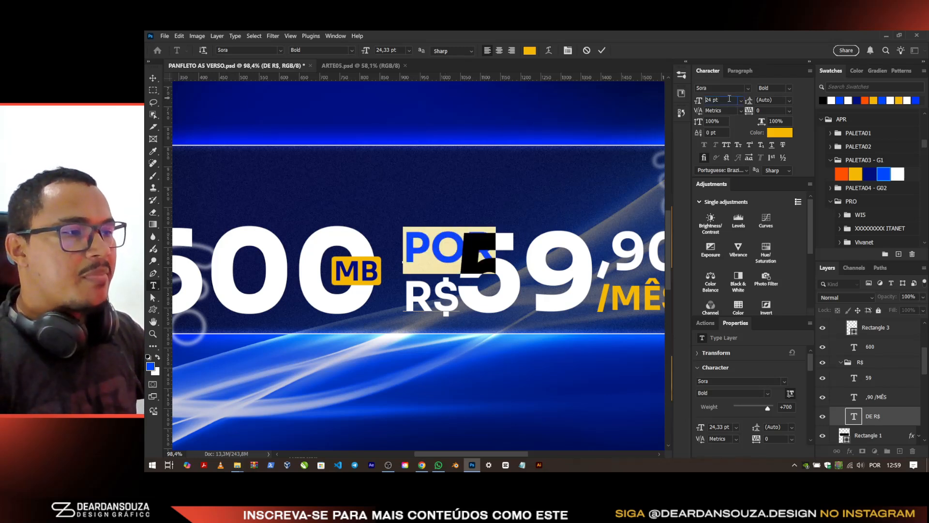
{"action": "scroll", "coordinate": [730, 99], "scroll_direction": "down", "scroll_amount": 7}
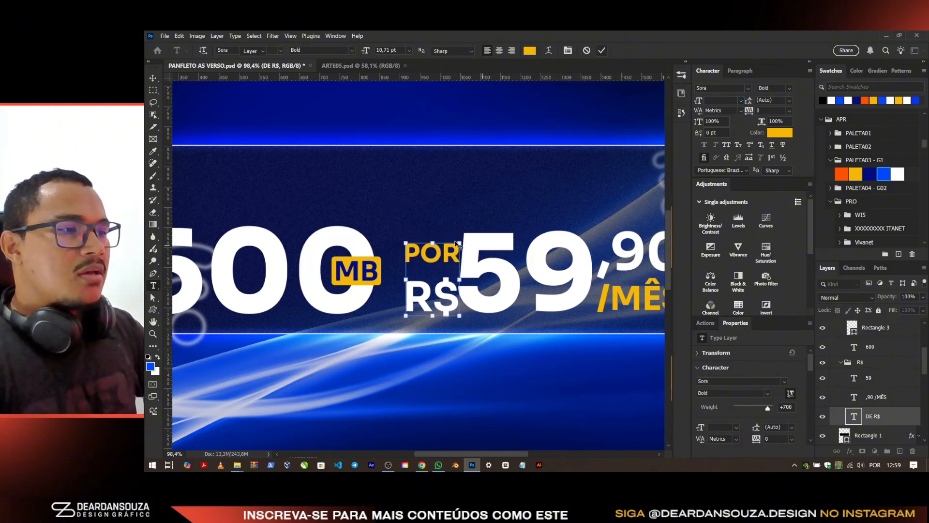
{"action": "key", "text": "ctrl+Return"}
Step: Scale the POR R$ text up to 115,74% and shift it left so it sits clear of the 59
{"action": "key", "text": "ctrl+t"}
{"action": "left_click_drag", "start_coordinate": [465, 236], "coordinate": [469, 227]}
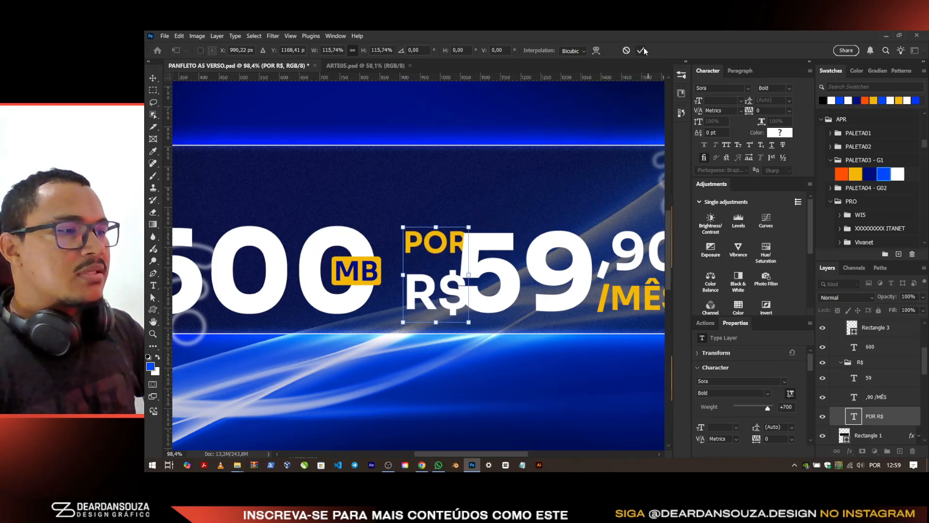
{"action": "left_click", "coordinate": [642, 50]}
{"action": "left_click_drag", "start_coordinate": [436, 290], "coordinate": [429, 290]}
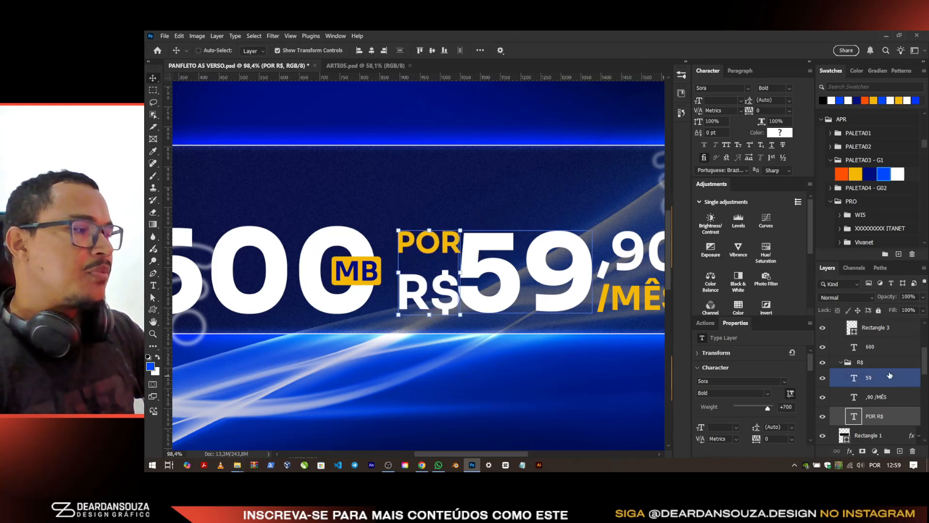
Step: Collapse the R$ and MB groups and move both together up toward the upper edge of the plans box
{"action": "left_click", "coordinate": [887, 363]}
{"action": "scroll", "coordinate": [427, 312], "scroll_direction": "down", "scroll_amount": 6}
{"action": "scroll", "coordinate": [533, 314], "scroll_direction": "up", "scroll_amount": 2}
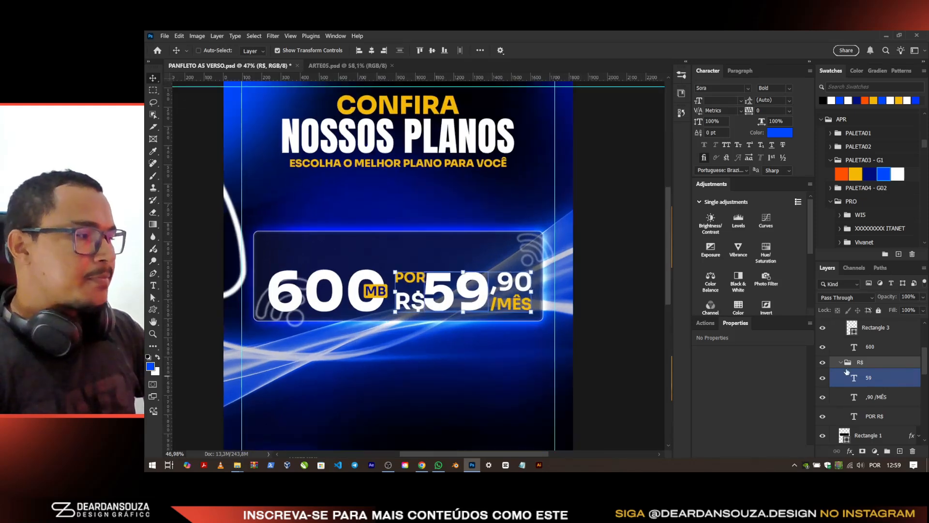
{"action": "left_click", "coordinate": [841, 362]}
{"action": "left_click", "coordinate": [842, 352]}
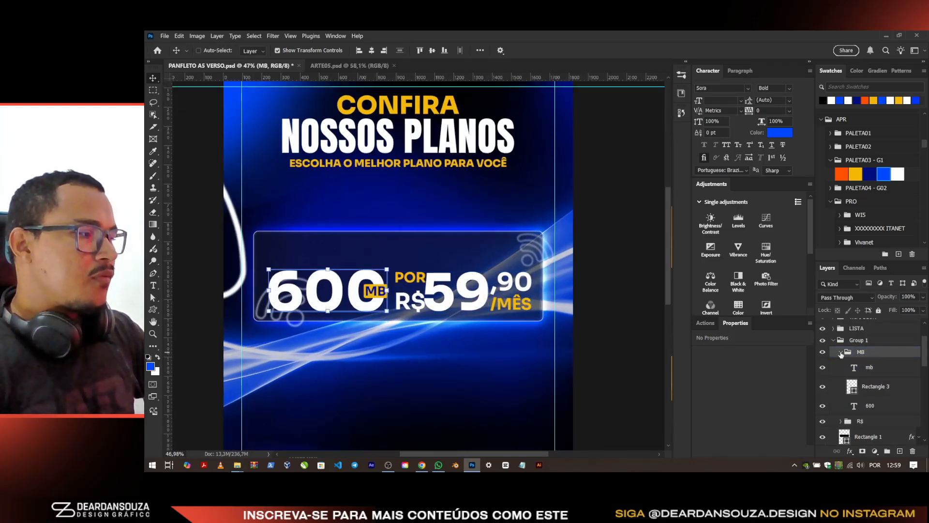
{"action": "left_click", "coordinate": [841, 353]}
{"action": "left_click", "coordinate": [860, 364], "text": "shift"}
{"action": "scroll", "coordinate": [427, 304], "scroll_direction": "up", "scroll_amount": 2}
{"action": "left_click_drag", "start_coordinate": [426, 302], "coordinate": [424, 271]}
Step: Move the R$ price group about 45 px right, keeping it level with the 600 MB
{"action": "left_click", "coordinate": [862, 353]}
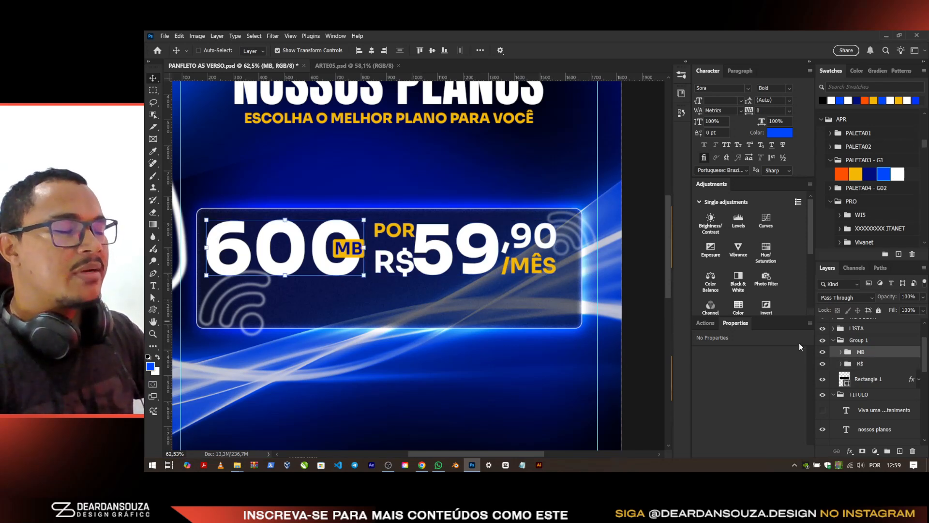
{"action": "left_click", "coordinate": [860, 363]}
{"action": "left_click_drag", "start_coordinate": [472, 236], "coordinate": [484, 236]}
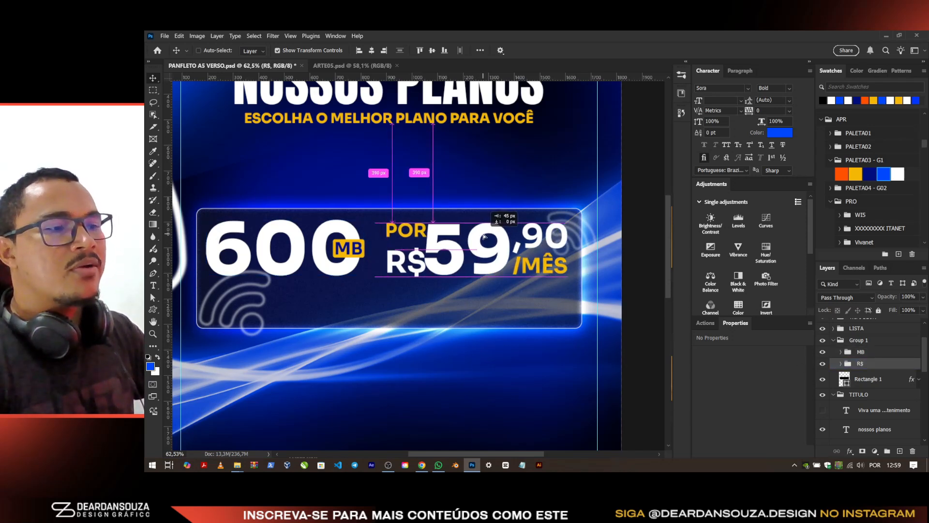
Step: Shorten the plans box from its lower edge to about 317 px high so it closely encloses the plan text
{"action": "left_click", "coordinate": [866, 379]}
{"action": "left_click_drag", "start_coordinate": [390, 328], "coordinate": [397, 292]}
{"action": "left_click", "coordinate": [639, 51]}
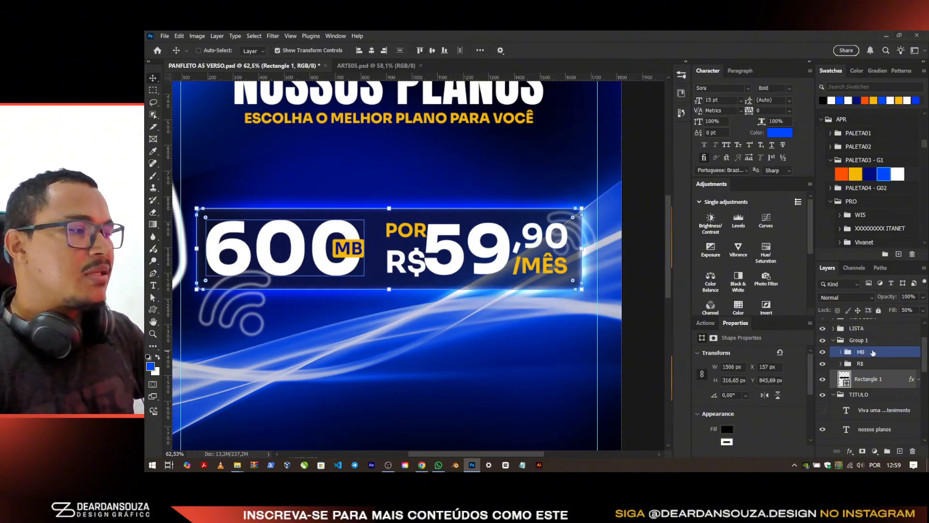
Step: Move the whole plan group up directly under the ESCOLHA O MELHOR PLANO PARA VOCÊ line and save the document
{"action": "left_click", "coordinate": [871, 341]}
{"action": "scroll", "coordinate": [448, 289], "scroll_direction": "down", "scroll_amount": 3}
{"action": "left_click_drag", "start_coordinate": [459, 266], "coordinate": [464, 205]}
{"action": "scroll", "coordinate": [445, 211], "scroll_direction": "up", "scroll_amount": 1}
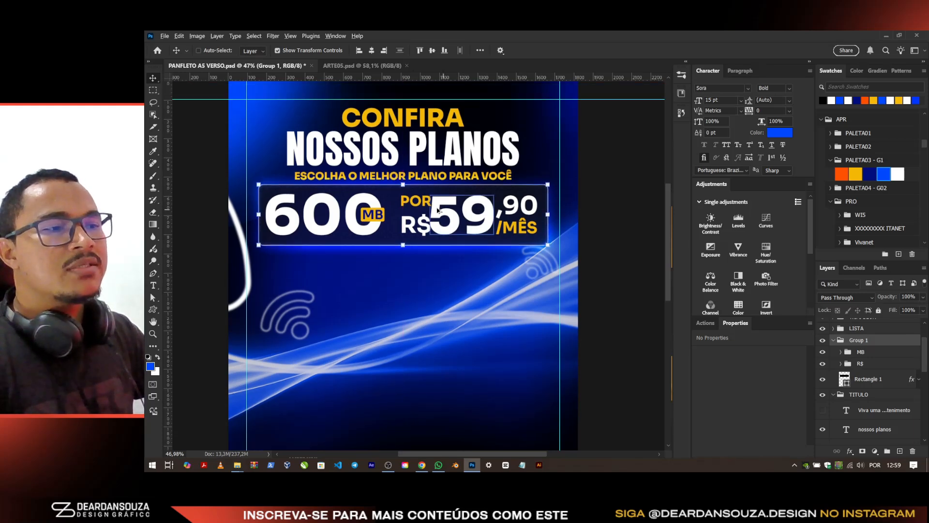
{"action": "key", "text": "ctrl+s"}
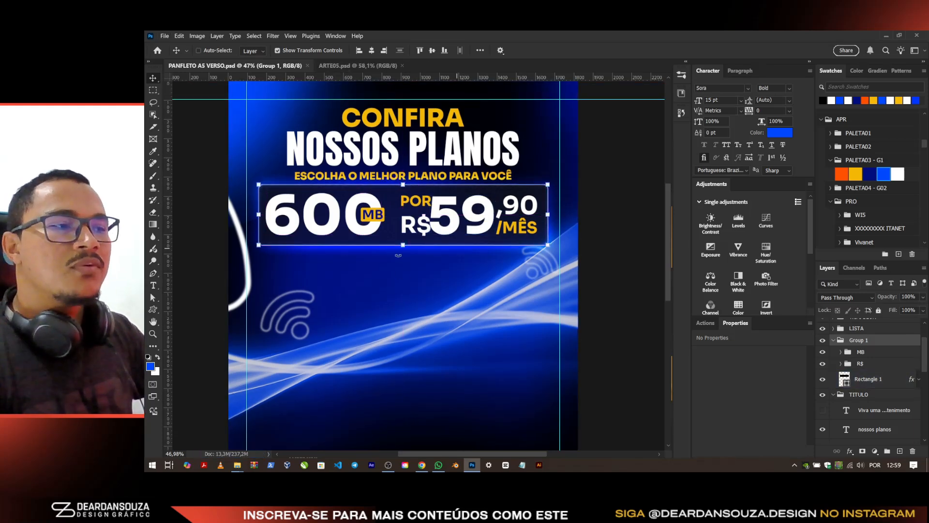
Step: Scale the MB and R$ groups down slightly together, then shift the price group right inside the box
{"action": "scroll", "coordinate": [385, 215], "scroll_direction": "up", "scroll_amount": 2}
{"action": "scroll", "coordinate": [382, 213], "scroll_direction": "up", "scroll_amount": 1}
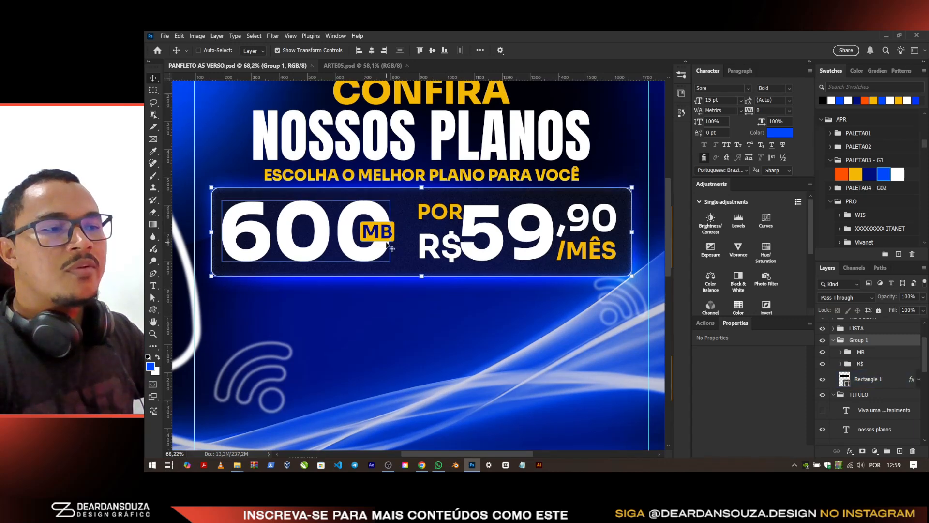
{"action": "scroll", "coordinate": [438, 240], "scroll_direction": "up", "scroll_amount": 2}
{"action": "left_click", "coordinate": [441, 247], "text": "ctrl"}
{"action": "left_click", "coordinate": [868, 365]}
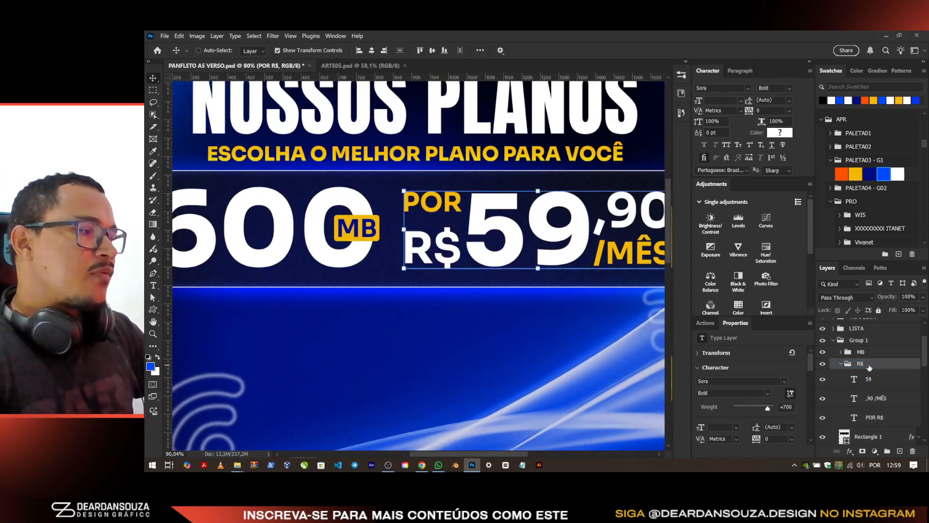
{"action": "left_click", "coordinate": [868, 353], "text": "shift"}
{"action": "scroll", "coordinate": [366, 205], "scroll_direction": "down", "scroll_amount": 4}
{"action": "left_click_drag", "start_coordinate": [551, 218], "coordinate": [522, 219]}
{"action": "left_click", "coordinate": [871, 363]}
{"action": "left_click_drag", "start_coordinate": [451, 244], "coordinate": [482, 244]}
Step: Change the plan speed from 600 to 100 and move the number right against the MB badge
{"action": "left_click", "coordinate": [330, 234], "text": "ctrl"}
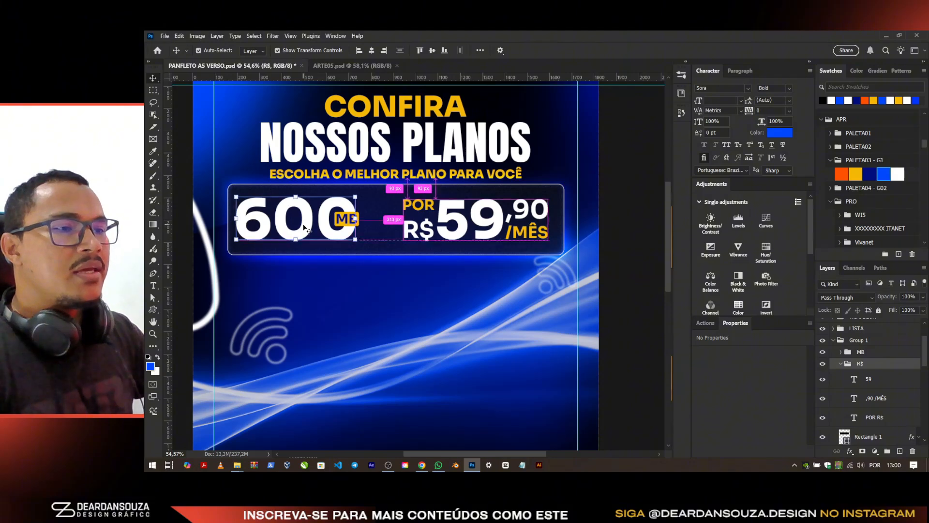
{"action": "key", "text": "t"}
{"action": "left_click_drag", "start_coordinate": [265, 215], "coordinate": [207, 211]}
{"action": "type", "text": "1"}
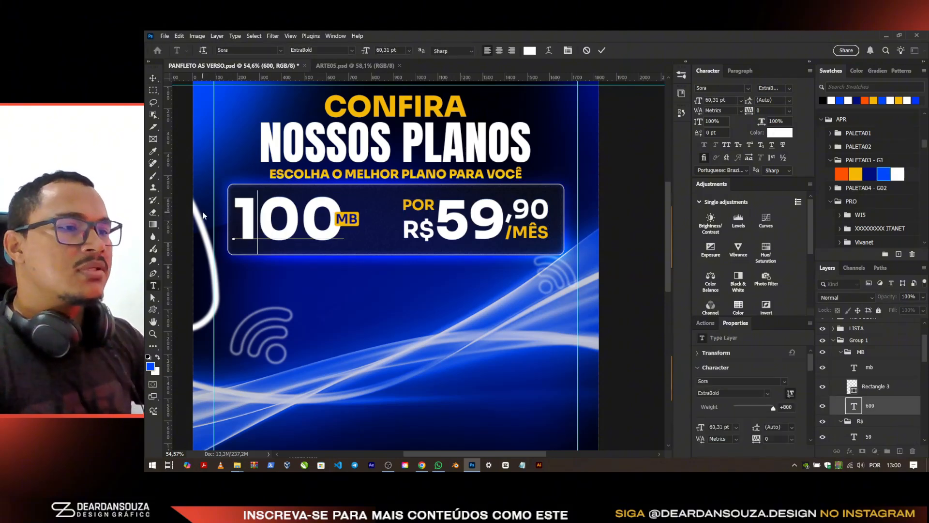
{"action": "left_click", "coordinate": [601, 51]}
{"action": "key", "text": "v"}
{"action": "scroll", "coordinate": [258, 194], "scroll_direction": "up", "scroll_amount": 3}
{"action": "left_click_drag", "start_coordinate": [313, 235], "coordinate": [323, 233]}
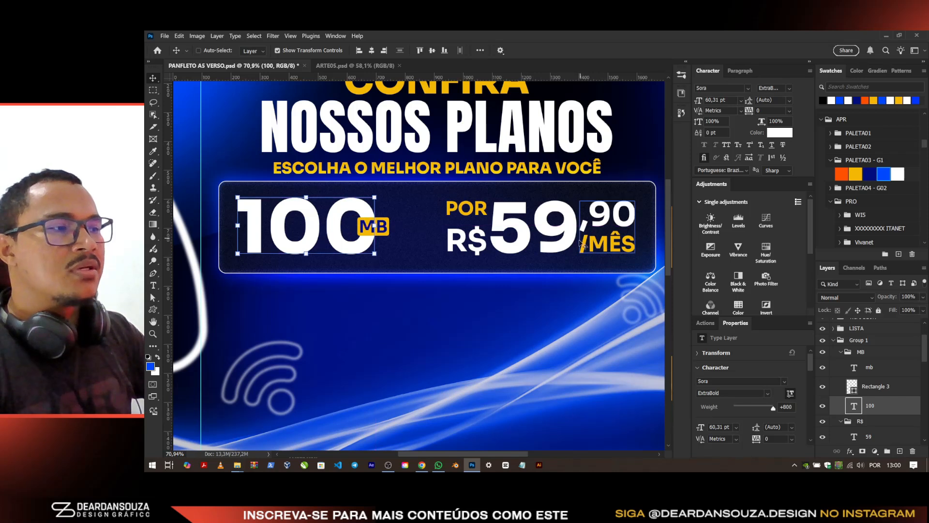
Step: Rename the plan group to 01 and save the document
{"action": "left_click", "coordinate": [869, 340]}
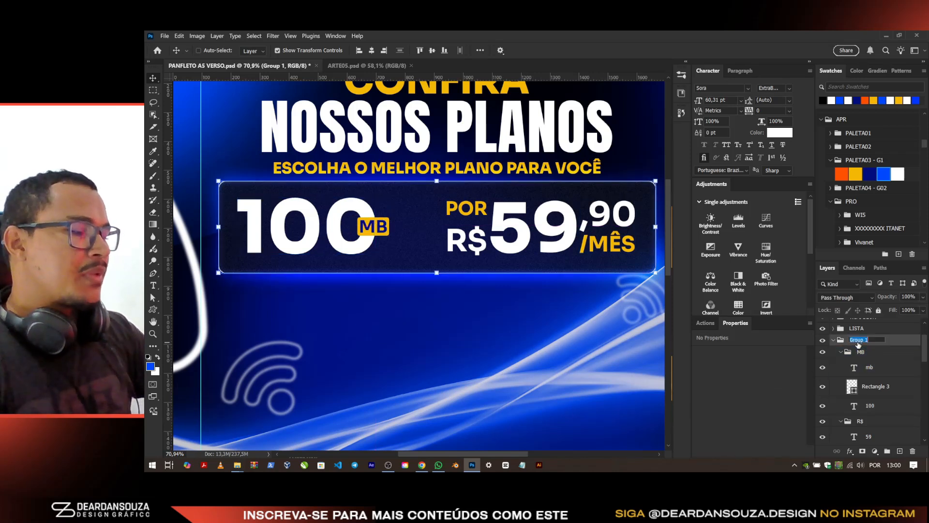
{"action": "key", "text": "ctrl+s"}
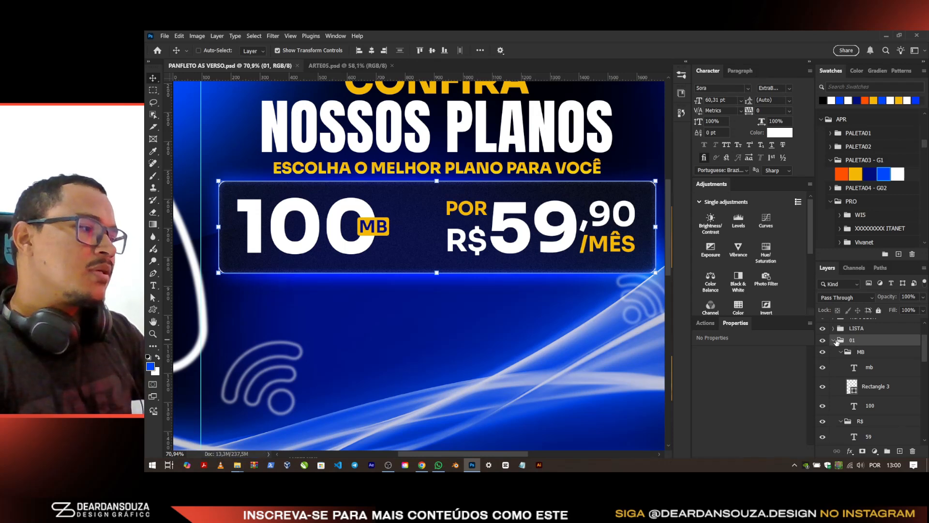
{"action": "left_click", "coordinate": [825, 341]}
{"action": "left_click", "coordinate": [833, 341]}
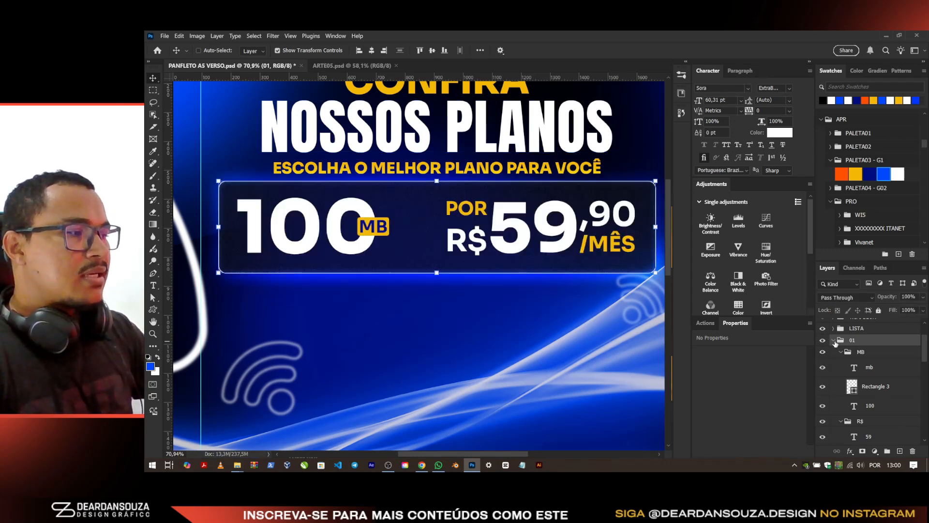
Step: Duplicate the plans box rectangle and resize the copy to about 834 by 271 px as an inner frame behind the price
{"action": "left_click", "coordinate": [425, 229], "text": "ctrl"}
{"action": "scroll", "coordinate": [421, 246], "scroll_direction": "down", "scroll_amount": 2}
{"action": "left_click_drag", "start_coordinate": [426, 248], "coordinate": [460, 291]}
{"action": "left_click_drag", "start_coordinate": [624, 277], "coordinate": [390, 278]}
{"action": "left_click_drag", "start_coordinate": [331, 280], "coordinate": [479, 271]}
{"action": "scroll", "coordinate": [482, 239], "scroll_direction": "up", "scroll_amount": 1}
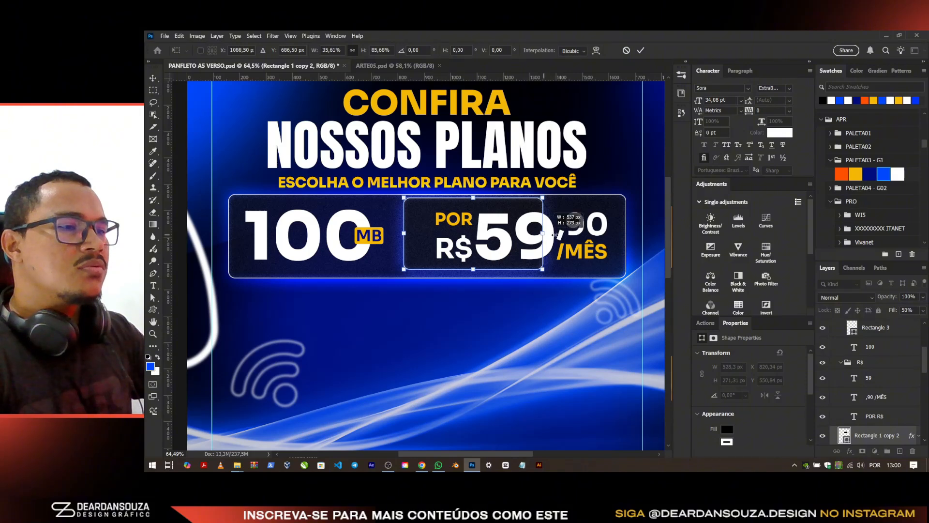
{"action": "left_click_drag", "start_coordinate": [549, 235], "coordinate": [623, 233]}
{"action": "left_click", "coordinate": [641, 50]}
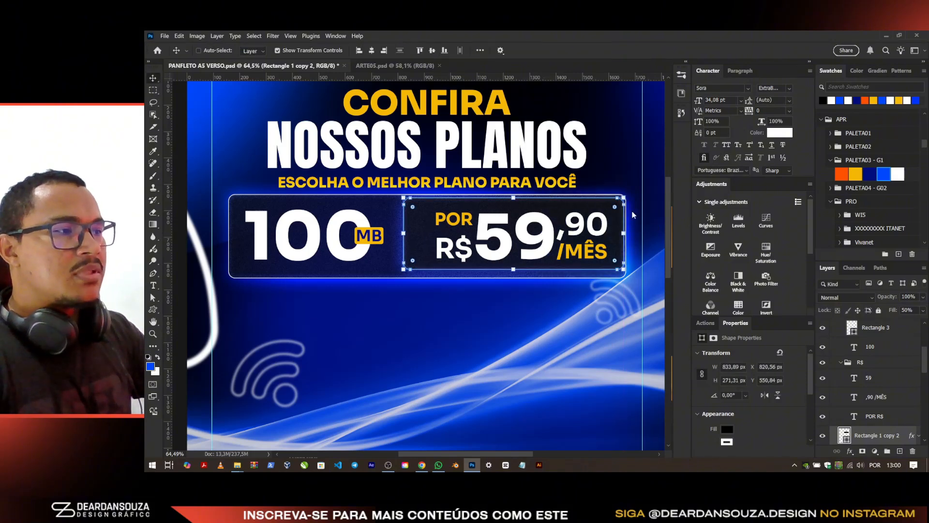
Step: Centre the inner price frame vertically in the box and narrow it to about 747 px around the price
{"action": "scroll", "coordinate": [628, 221], "scroll_direction": "up", "scroll_amount": 3}
{"action": "left_click_drag", "start_coordinate": [280, 252], "coordinate": [302, 249]}
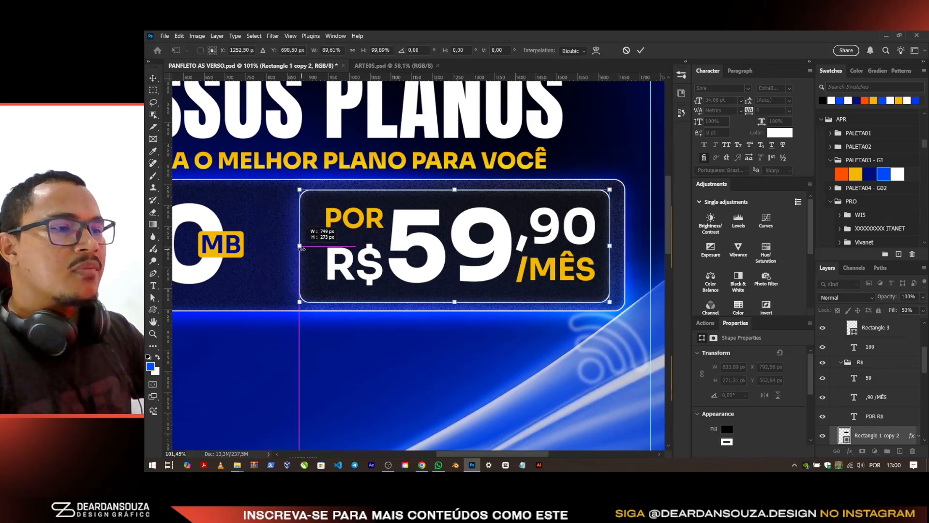
{"action": "left_click", "coordinate": [639, 50]}
{"action": "scroll", "coordinate": [515, 255], "scroll_direction": "down", "scroll_amount": 3}
Step: Move the MB group with the 100 MB text up slightly to free space beneath it in the box
{"action": "left_click", "coordinate": [870, 346]}
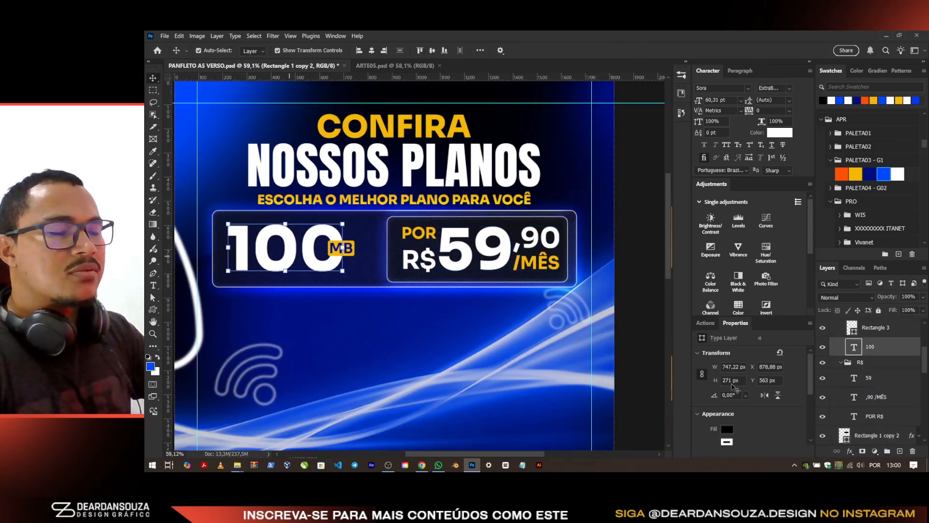
{"action": "scroll", "coordinate": [872, 390], "scroll_direction": "up", "scroll_amount": 3}
{"action": "left_click", "coordinate": [871, 329]}
{"action": "scroll", "coordinate": [271, 258], "scroll_direction": "up", "scroll_amount": 3}
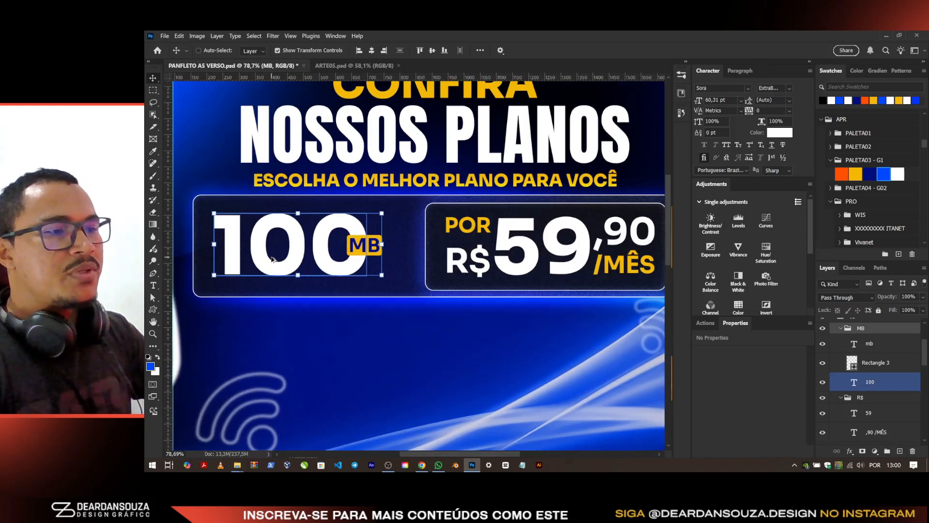
{"action": "scroll", "coordinate": [271, 259], "scroll_direction": "up", "scroll_amount": 2}
{"action": "key", "text": "ctrl+t"}
{"action": "key", "text": "ctrl+z"}
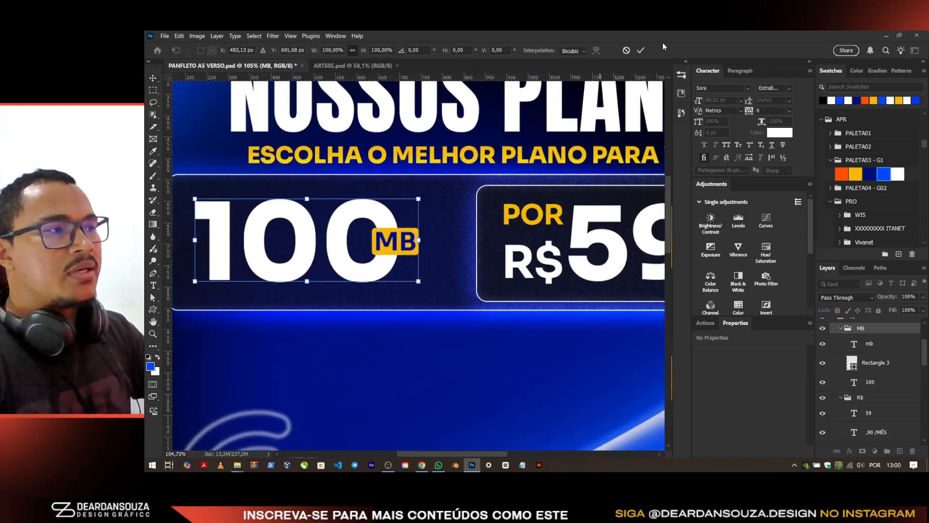
{"action": "left_click", "coordinate": [640, 50]}
{"action": "left_click_drag", "start_coordinate": [277, 263], "coordinate": [282, 249]}
{"action": "scroll", "coordinate": [436, 290], "scroll_direction": "down", "scroll_amount": 2}
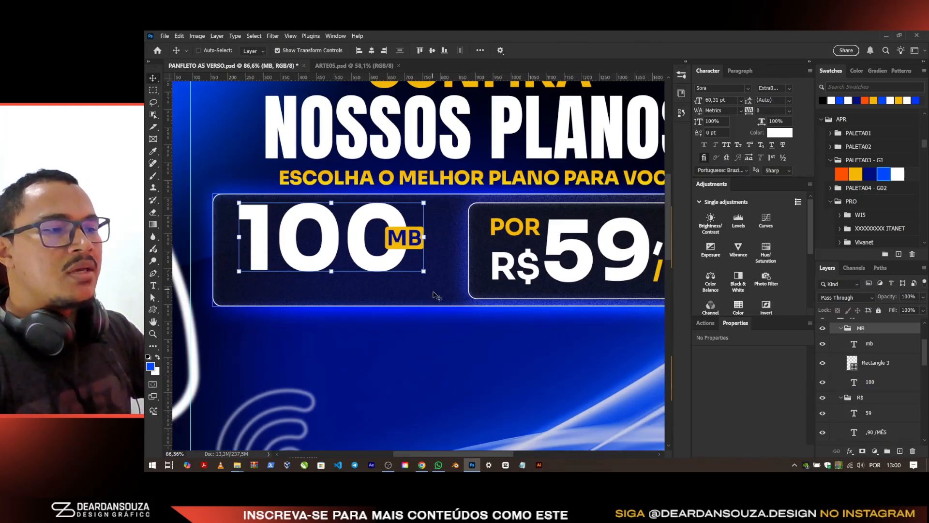
Step: Draw a rectangular bar about 487 by 69 px under the 100 MB text, layered above the plans box
{"action": "left_click", "coordinate": [222, 301], "text": "ctrl"}
{"action": "right_click", "coordinate": [157, 308]}
{"action": "left_click", "coordinate": [198, 309]}
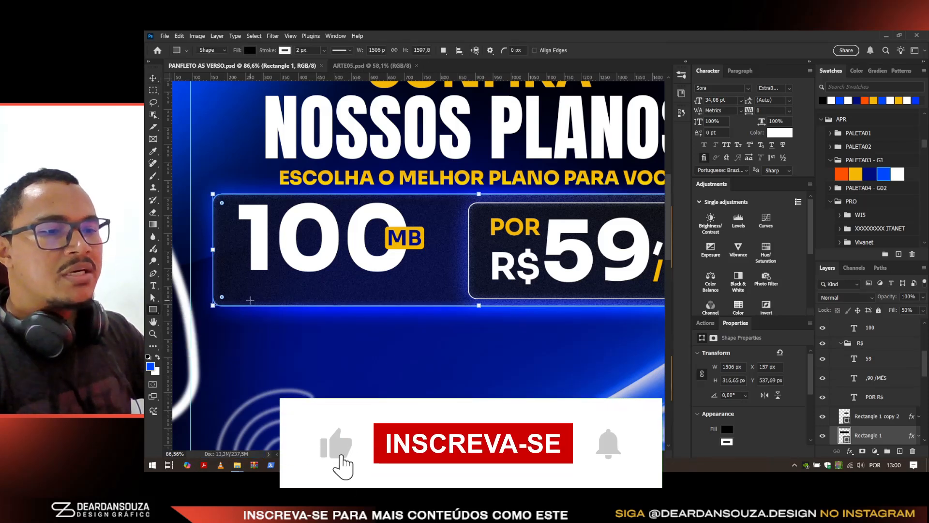
{"action": "left_click_drag", "start_coordinate": [246, 279], "coordinate": [417, 301]}
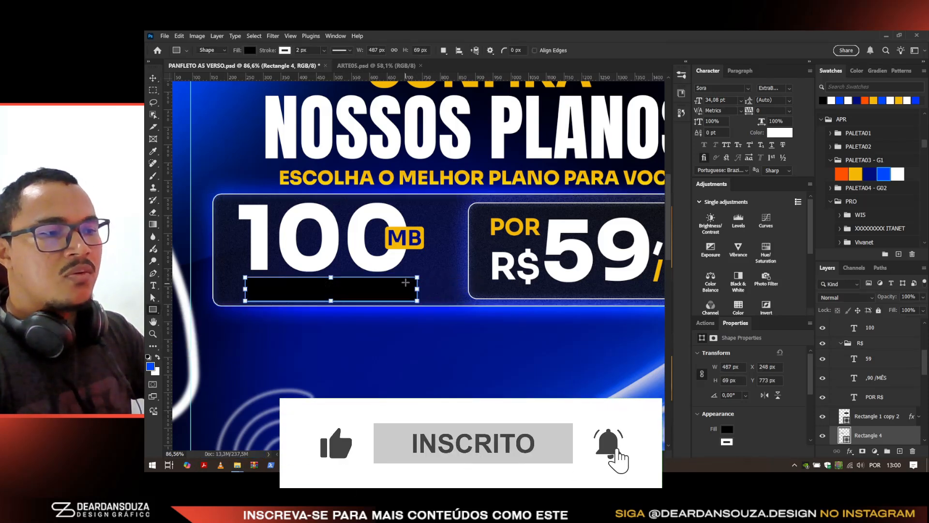
Step: Fill the bar under the 100 MB text with white and round its corners to about 13 px
{"action": "left_click", "coordinate": [897, 174]}
{"action": "scroll", "coordinate": [267, 299], "scroll_direction": "up", "scroll_amount": 5}
{"action": "left_click_drag", "start_coordinate": [220, 253], "coordinate": [220, 253]}
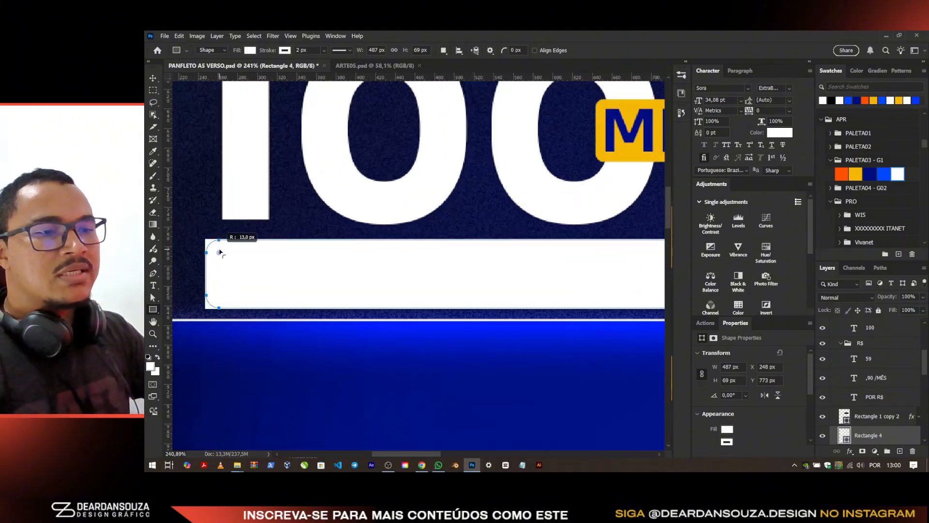
Step: Align the white bar with the 100 MB text and scale it to about 528 by 73 px
{"action": "left_click", "coordinate": [153, 78]}
{"action": "scroll", "coordinate": [352, 266], "scroll_direction": "down", "scroll_amount": 2}
{"action": "left_click_drag", "start_coordinate": [353, 266], "coordinate": [336, 267]}
{"action": "left_click_drag", "start_coordinate": [543, 265], "coordinate": [575, 269]}
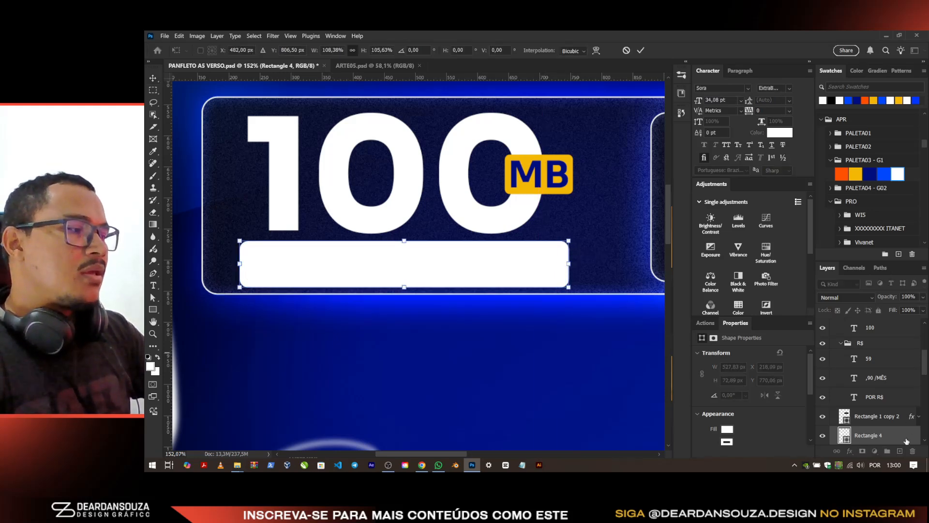
{"action": "key", "text": "Return"}
Step: Paste "+ WIFI 5G + APP de Canais" from the Google Docs copy as a new text layer below the card in Photoshop
{"action": "key", "text": "alt+Tab"}
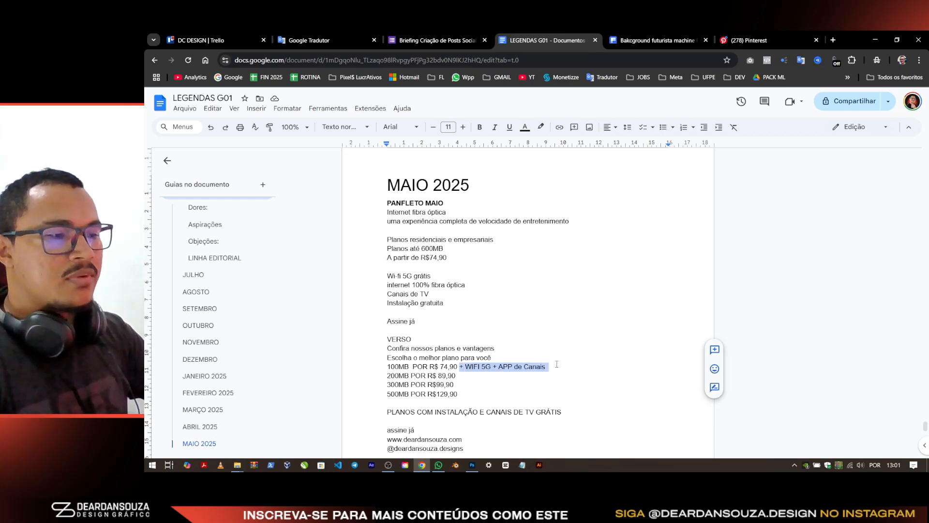
{"action": "key", "text": "alt+Tab"}
{"action": "key", "text": "t"}
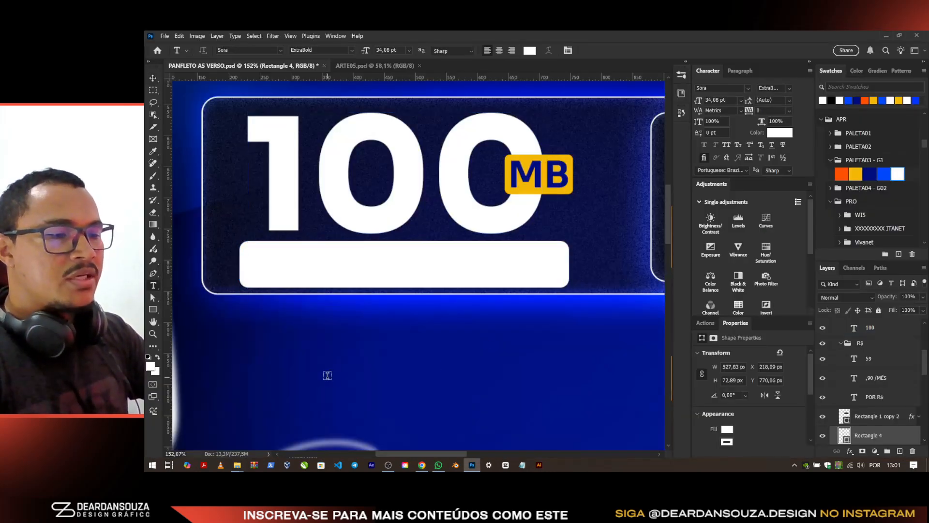
{"action": "left_click", "coordinate": [328, 376]}
{"action": "key", "text": "ctrl+v"}
{"action": "key", "text": "ctrl+Return"}
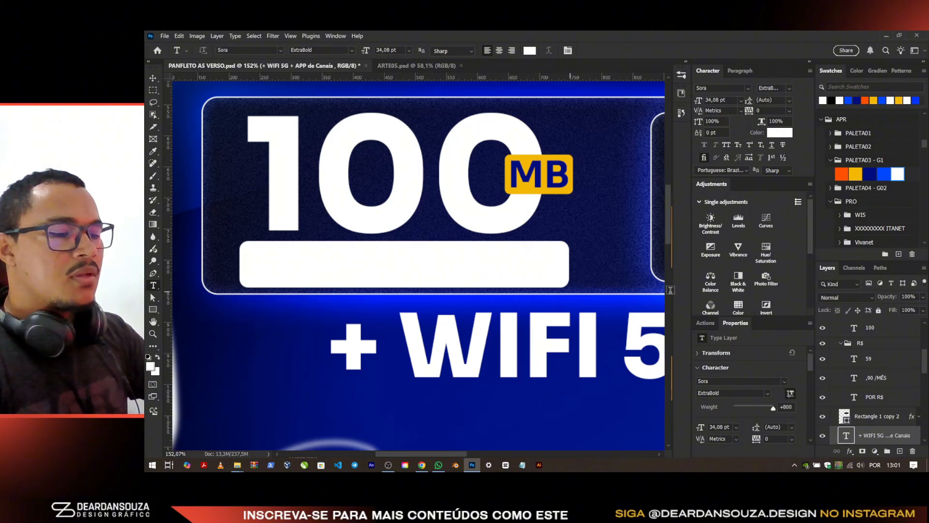
Step: Make the Wi-Fi benefits text black at 11 pt and move it onto the white bar
{"action": "key", "text": "v"}
{"action": "left_click", "coordinate": [840, 100]}
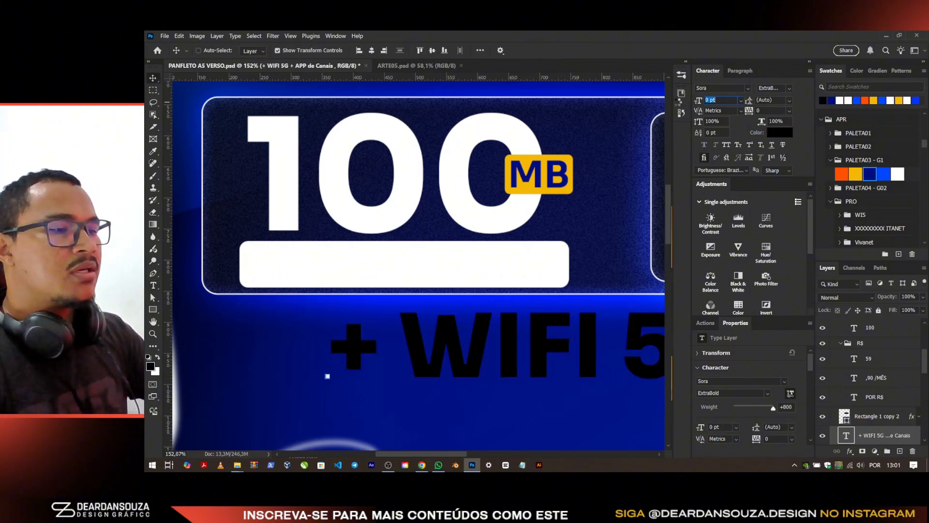
{"action": "left_click_drag", "start_coordinate": [569, 366], "coordinate": [485, 267]}
{"action": "scroll", "coordinate": [492, 268], "scroll_direction": "down", "scroll_amount": 1}
Step: Scale the benefits text to 9,25 pt so it fits the white bar and centre it there
{"action": "left_click", "coordinate": [601, 265]}
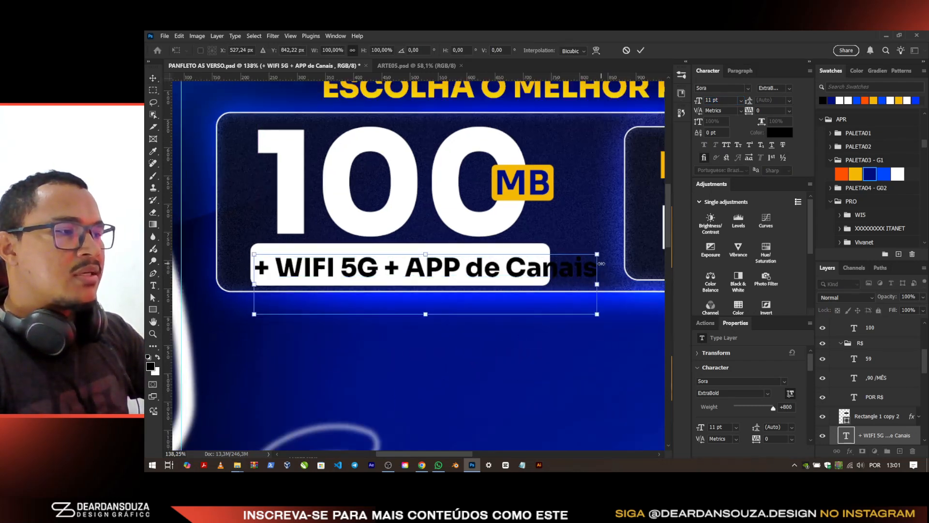
{"action": "left_click_drag", "start_coordinate": [576, 279], "coordinate": [546, 272]}
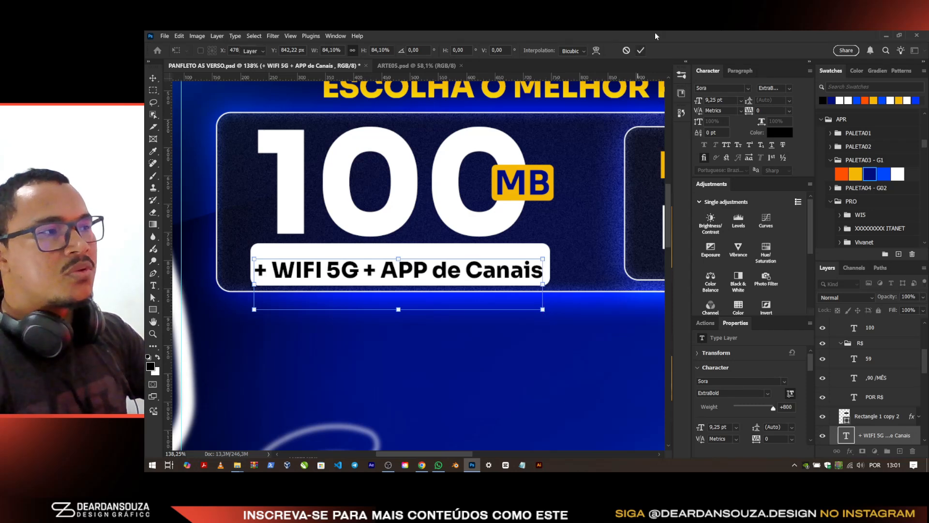
{"action": "left_click", "coordinate": [640, 51]}
{"action": "scroll", "coordinate": [381, 295], "scroll_direction": "up", "scroll_amount": 4}
{"action": "left_click_drag", "start_coordinate": [413, 253], "coordinate": [417, 245]}
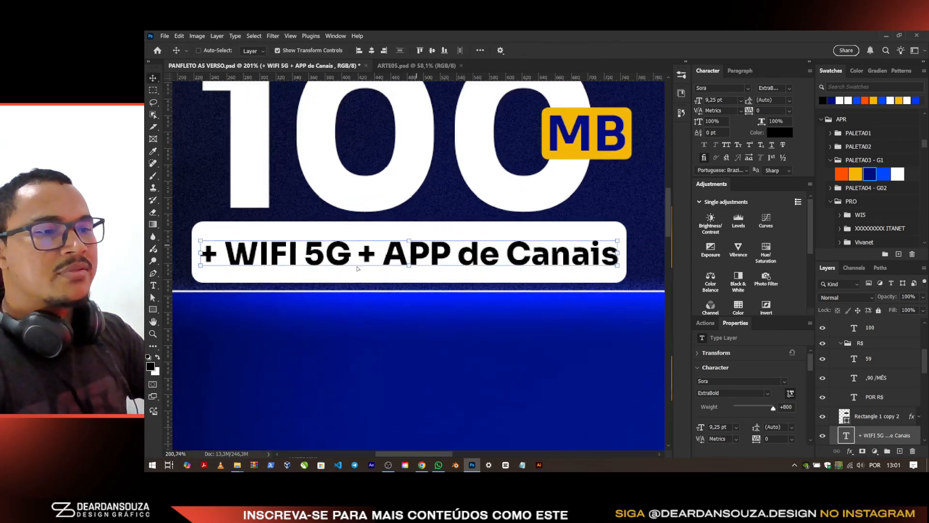
Step: Edit the benefits text to read "+WI-FI 5G + APP de Canais"
{"action": "double_click", "coordinate": [334, 253]}
{"action": "left_click", "coordinate": [220, 253]}
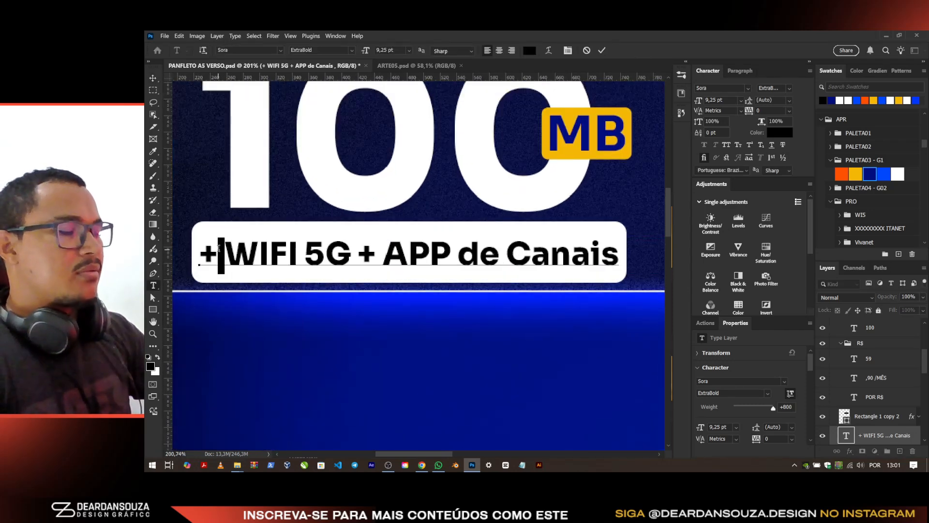
{"action": "key", "text": "BackSpace"}
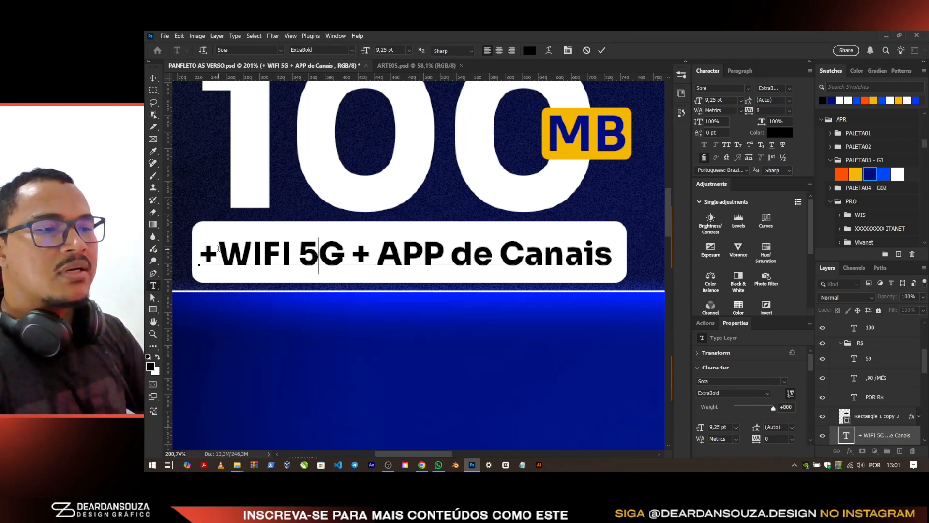
{"action": "type", "text": "-"}
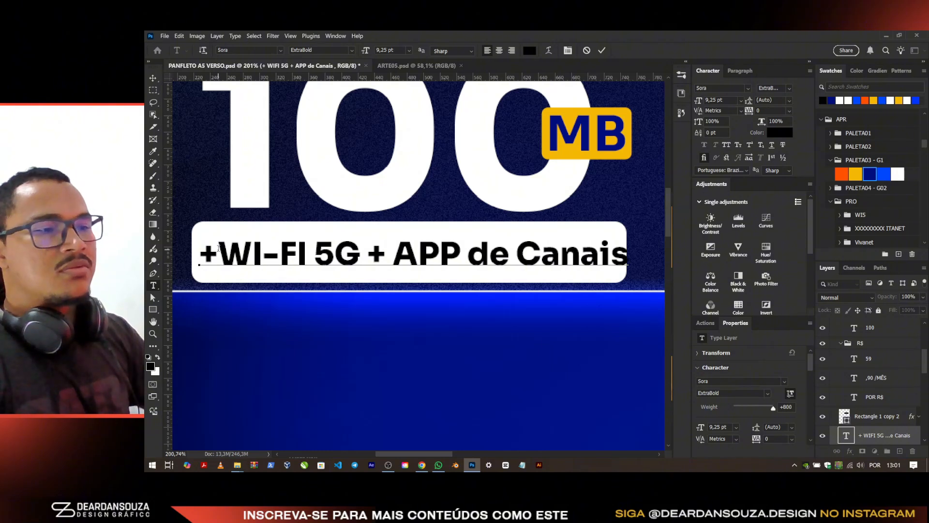
{"action": "left_click", "coordinate": [602, 50]}
Step: Scale the edited benefits text to 8,7 pt and centre it within the white bar
{"action": "left_click_drag", "start_coordinate": [631, 245], "coordinate": [605, 253]}
{"action": "left_click", "coordinate": [640, 50]}
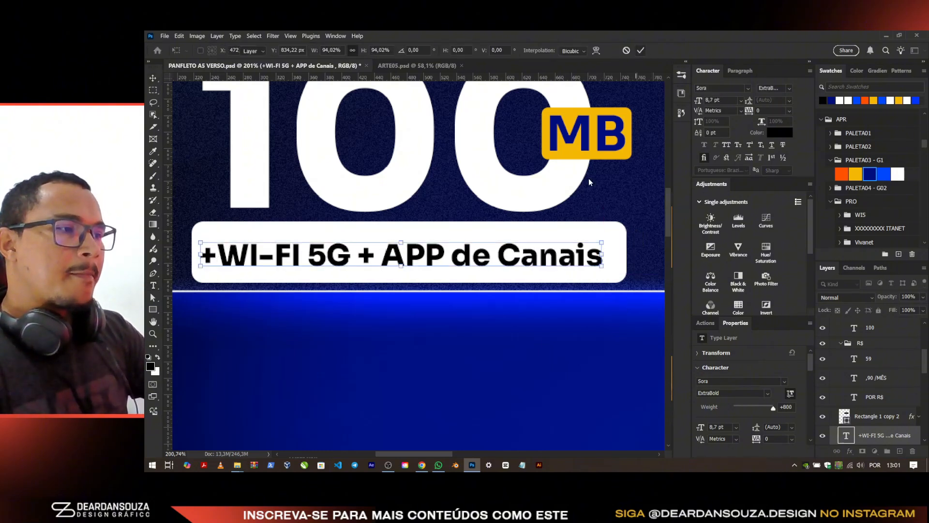
{"action": "left_click_drag", "start_coordinate": [521, 254], "coordinate": [529, 252]}
{"action": "scroll", "coordinate": [426, 252], "scroll_direction": "down", "scroll_amount": 9}
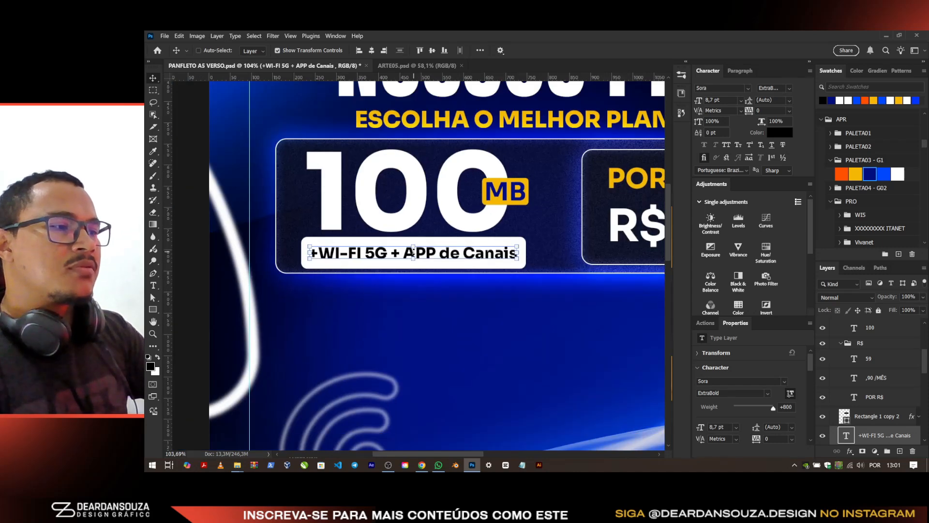
{"action": "scroll", "coordinate": [869, 421], "scroll_direction": "up", "scroll_amount": 3}
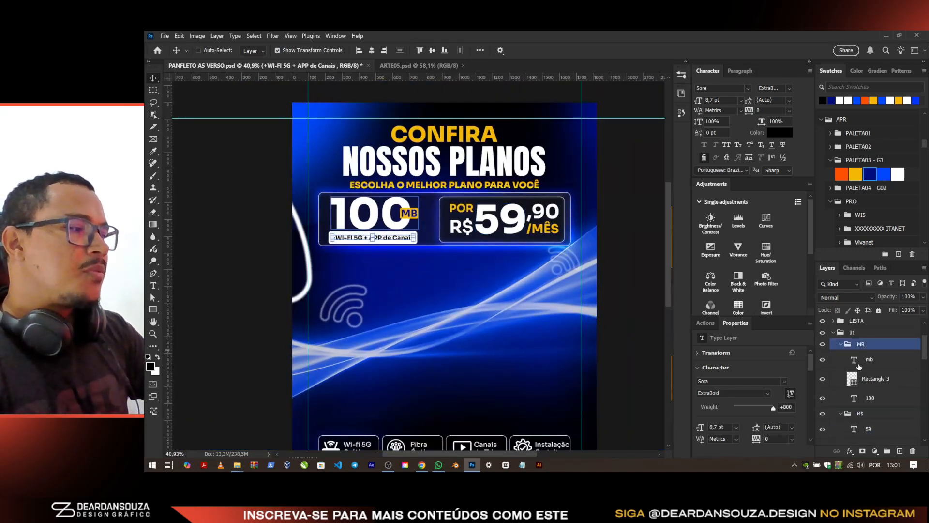
Step: Collapse the plan card group 01 and save the file
{"action": "left_click", "coordinate": [864, 334]}
{"action": "left_click", "coordinate": [833, 332]}
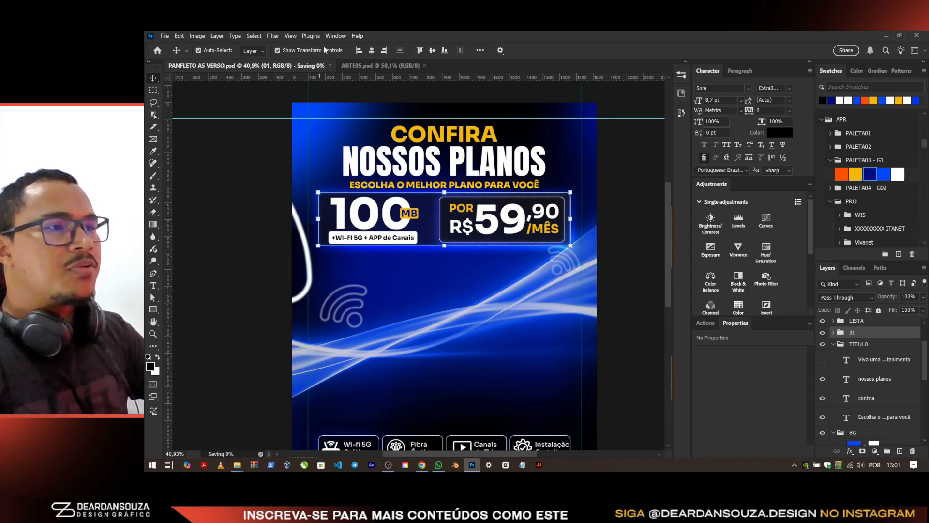
{"action": "key", "text": "ctrl+s"}
{"action": "scroll", "coordinate": [486, 156], "scroll_direction": "down", "scroll_amount": 3}
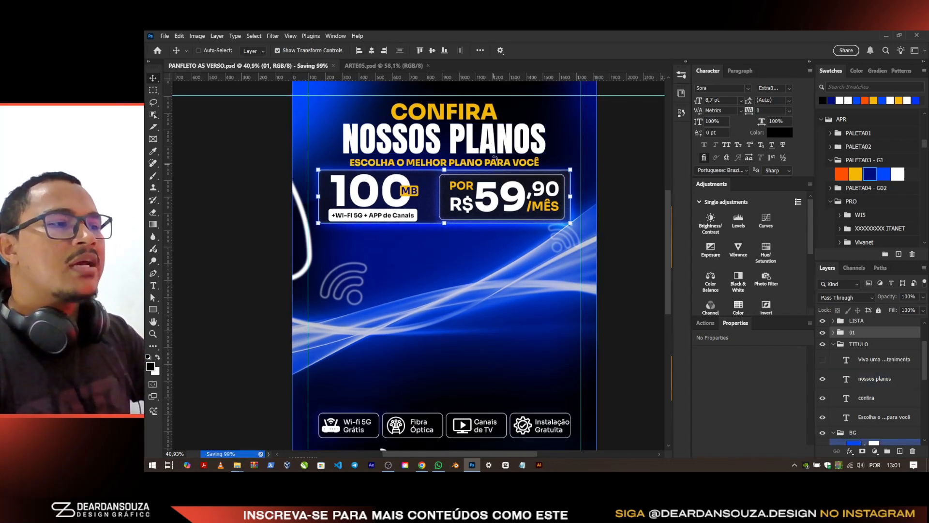
Step: Delete the hidden "Viva uma ...tenimento" text layer from the TITULO group
{"action": "left_click", "coordinate": [486, 145], "text": "ctrl"}
{"action": "scroll", "coordinate": [555, 210], "scroll_direction": "up", "scroll_amount": 5}
{"action": "left_click", "coordinate": [855, 345]}
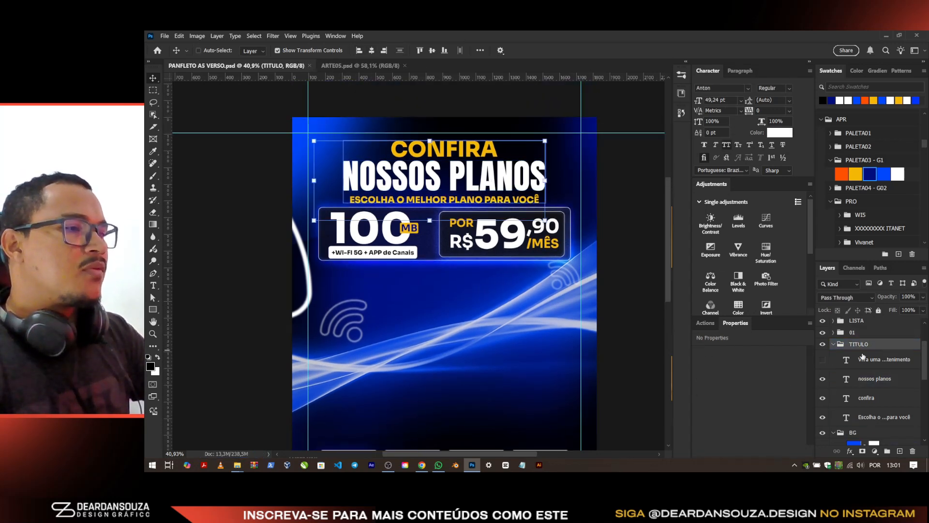
{"action": "left_click", "coordinate": [866, 360]}
{"action": "left_click", "coordinate": [865, 385]}
{"action": "left_click", "coordinate": [866, 359]}
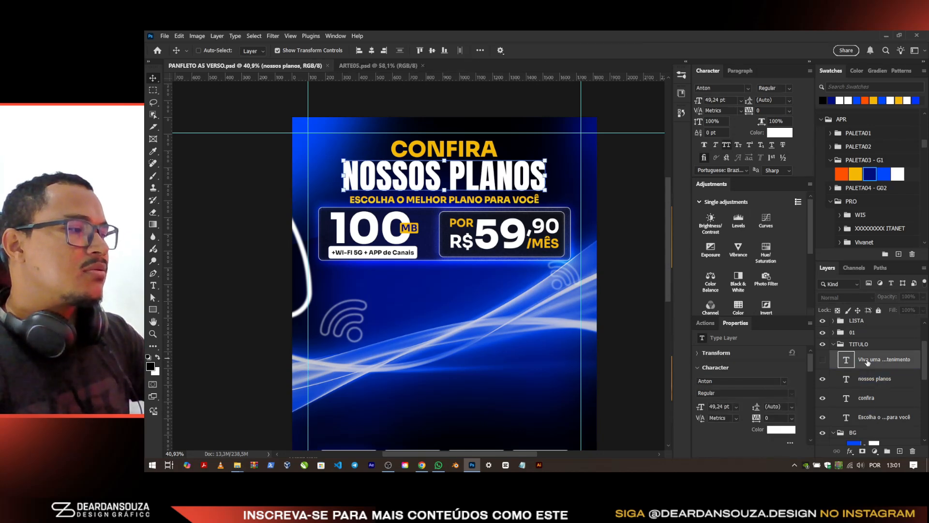
{"action": "left_click", "coordinate": [822, 361]}
{"action": "key", "text": "Delete"}
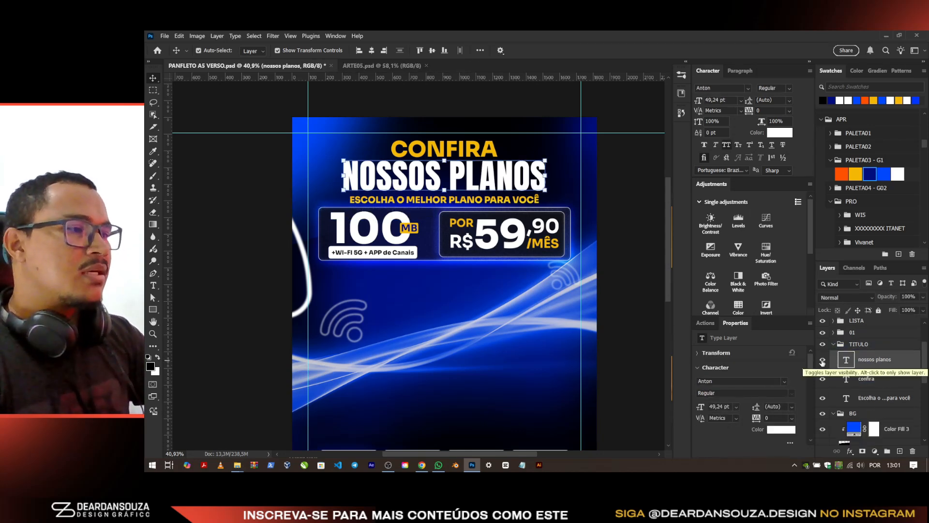
Step: Move NOSSOS PLANOS and the yellow tagline up slightly to tighten the title's line spacing
{"action": "scroll", "coordinate": [486, 218], "scroll_direction": "up", "scroll_amount": 8}
{"action": "left_click_drag", "start_coordinate": [486, 217], "coordinate": [487, 206]}
{"action": "left_click_drag", "start_coordinate": [478, 375], "coordinate": [478, 344]}
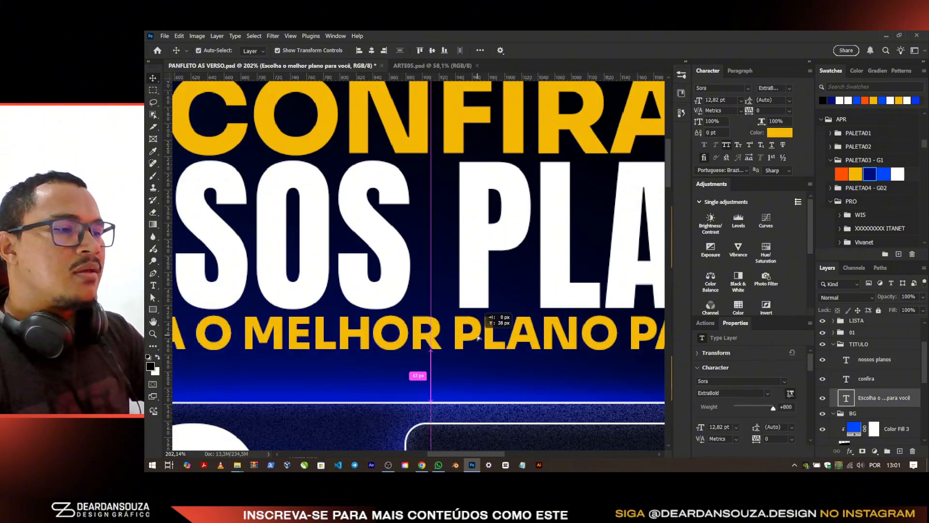
Step: Place the confira layer above nossos planos, nudge the whole TITULO group up slightly and save
{"action": "left_click", "coordinate": [839, 376], "text": "ctrl"}
{"action": "left_click", "coordinate": [878, 384]}
{"action": "left_click_drag", "start_coordinate": [878, 384], "coordinate": [878, 355]}
{"action": "left_click", "coordinate": [873, 347]}
{"action": "scroll", "coordinate": [416, 252], "scroll_direction": "down", "scroll_amount": 6}
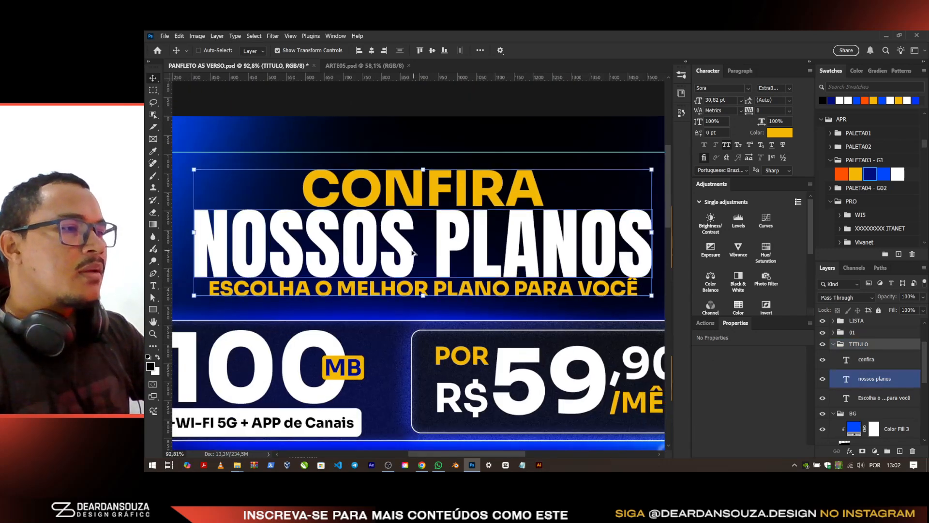
{"action": "left_click_drag", "start_coordinate": [456, 246], "coordinate": [455, 243]}
{"action": "key", "text": "ctrl+s"}
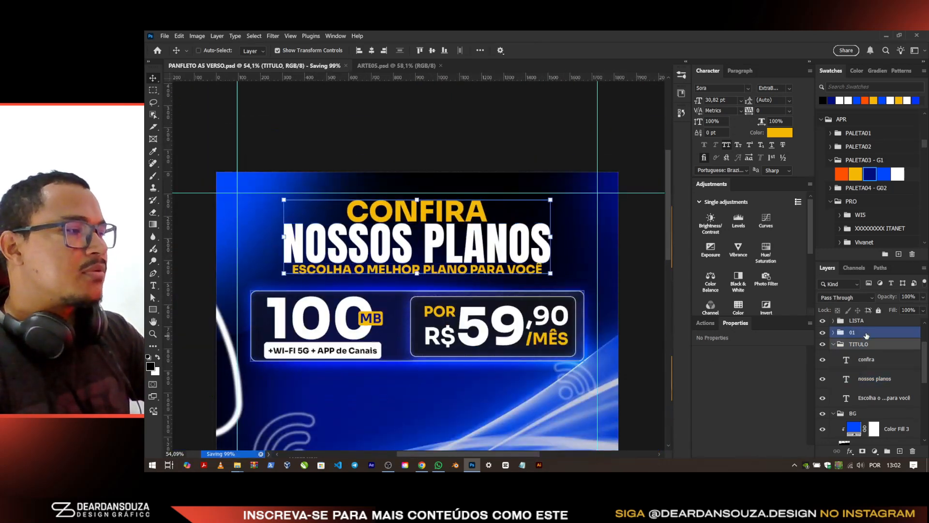
Step: Move the plan card group 01 up slightly, closer to the title
{"action": "scroll", "coordinate": [514, 313], "scroll_direction": "down", "scroll_amount": 1}
{"action": "left_click", "coordinate": [852, 333]}
{"action": "left_click_drag", "start_coordinate": [458, 315], "coordinate": [457, 303]}
{"action": "scroll", "coordinate": [458, 303], "scroll_direction": "down", "scroll_amount": 1}
{"action": "scroll", "coordinate": [461, 305], "scroll_direction": "down", "scroll_amount": 5}
Step: Duplicate the plan card four times downward to form an evenly spaced column of five cards
{"action": "left_click_drag", "start_coordinate": [505, 185], "coordinate": [505, 260]}
{"action": "scroll", "coordinate": [508, 261], "scroll_direction": "down", "scroll_amount": 2}
{"action": "left_click_drag", "start_coordinate": [518, 209], "coordinate": [517, 285]}
{"action": "scroll", "coordinate": [518, 286], "scroll_direction": "down", "scroll_amount": 2}
{"action": "left_click_drag", "start_coordinate": [525, 218], "coordinate": [527, 293]}
{"action": "scroll", "coordinate": [458, 330], "scroll_direction": "down", "scroll_amount": 3}
{"action": "scroll", "coordinate": [500, 302], "scroll_direction": "up", "scroll_amount": 1}
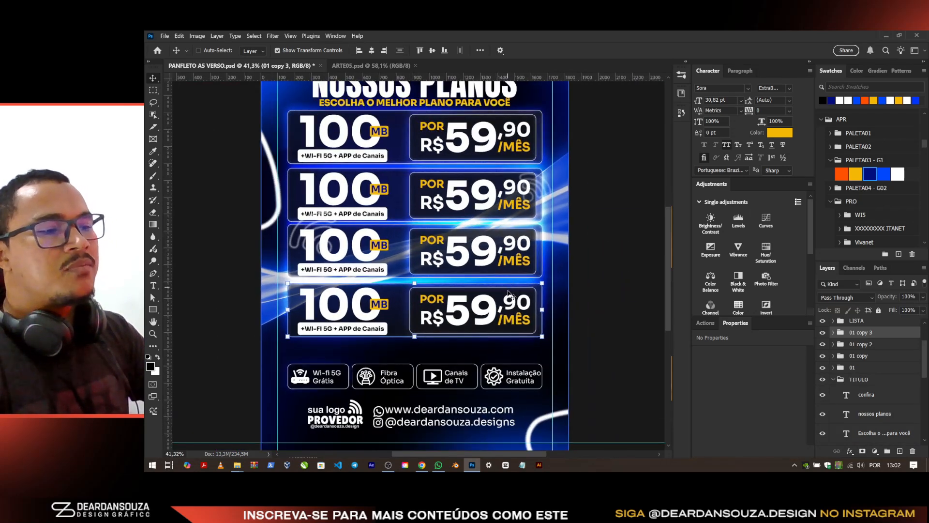
{"action": "scroll", "coordinate": [491, 270], "scroll_direction": "down", "scroll_amount": 1}
{"action": "left_click_drag", "start_coordinate": [489, 269], "coordinate": [482, 324]}
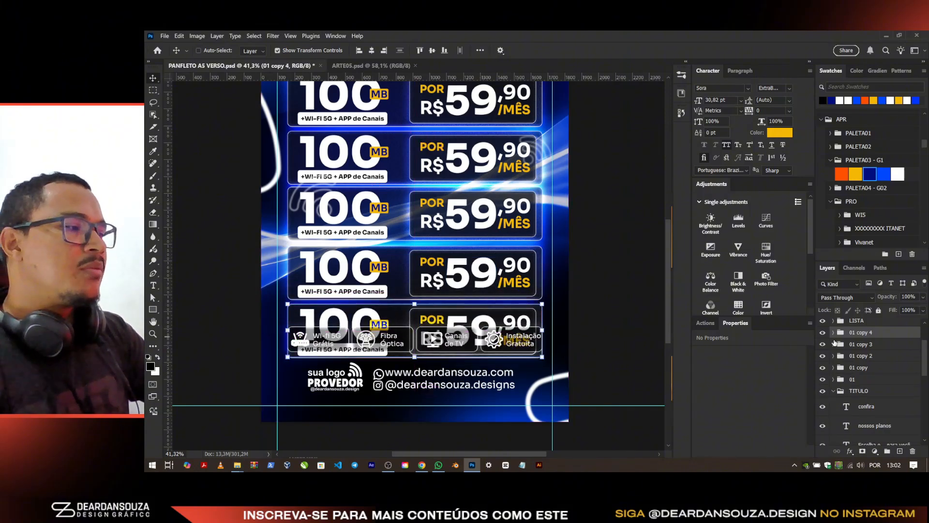
Step: Scale all five plan cards together to about 87% so they end above the benefit icons row
{"action": "left_click", "coordinate": [856, 379], "text": "shift"}
{"action": "scroll", "coordinate": [464, 314], "scroll_direction": "up", "scroll_amount": 1}
{"action": "left_click_drag", "start_coordinate": [414, 386], "coordinate": [414, 351]}
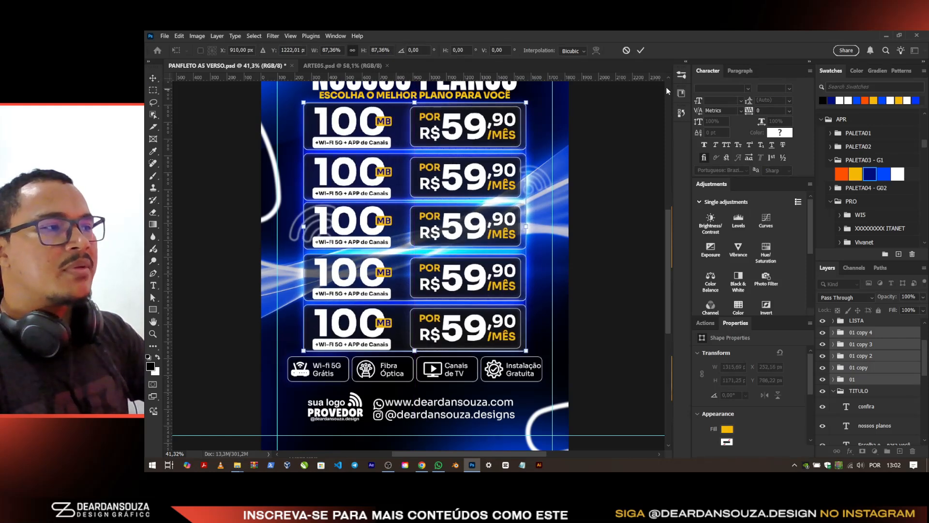
{"action": "left_click", "coordinate": [642, 49]}
{"action": "scroll", "coordinate": [553, 369], "scroll_direction": "down", "scroll_amount": 1}
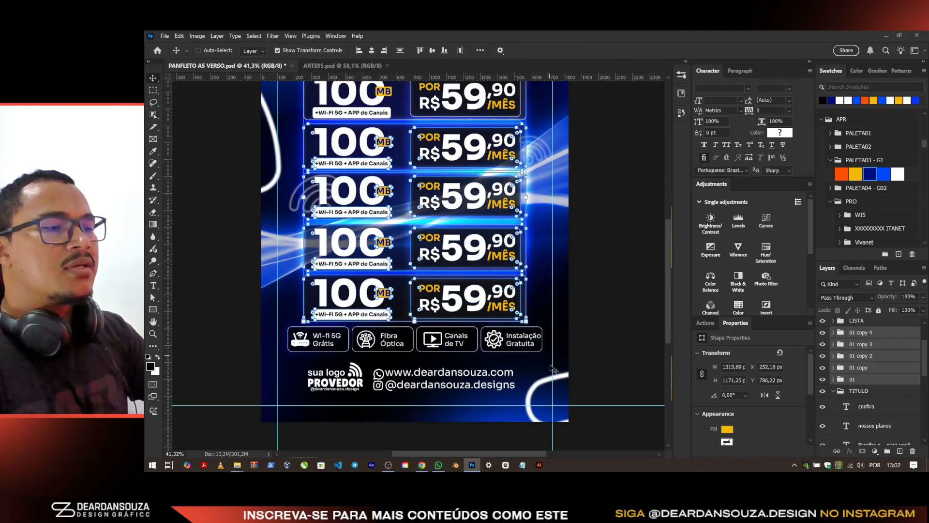
Step: Scale the LISTA icons row down to the plan cards' width and place it just beneath the last card
{"action": "left_click", "coordinate": [524, 347]}
{"action": "left_click", "coordinate": [864, 369]}
{"action": "scroll", "coordinate": [497, 360], "scroll_direction": "up", "scroll_amount": 1}
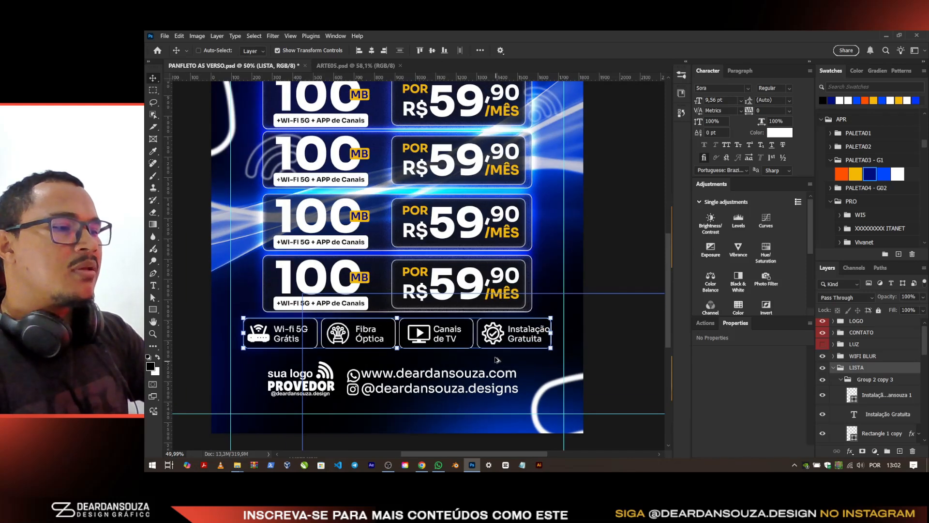
{"action": "key", "text": "ctrl+t"}
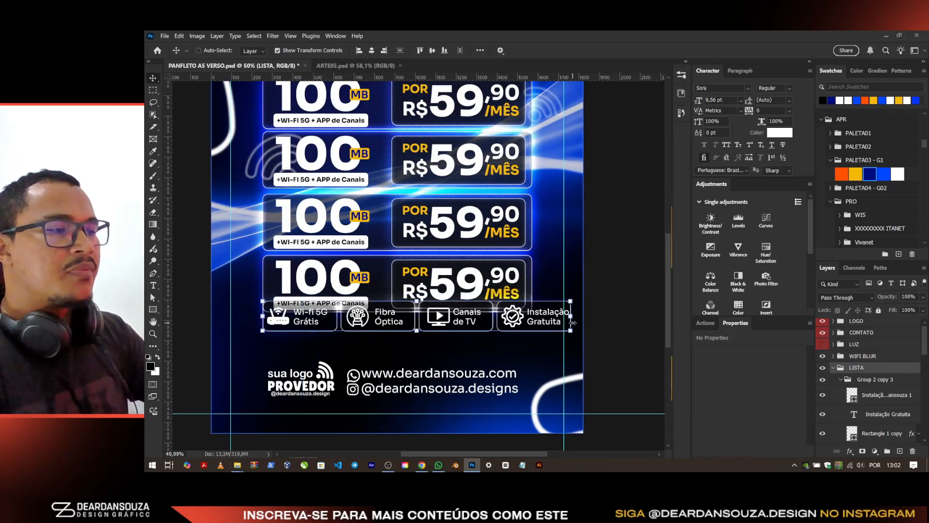
{"action": "left_click_drag", "start_coordinate": [571, 316], "coordinate": [556, 315]}
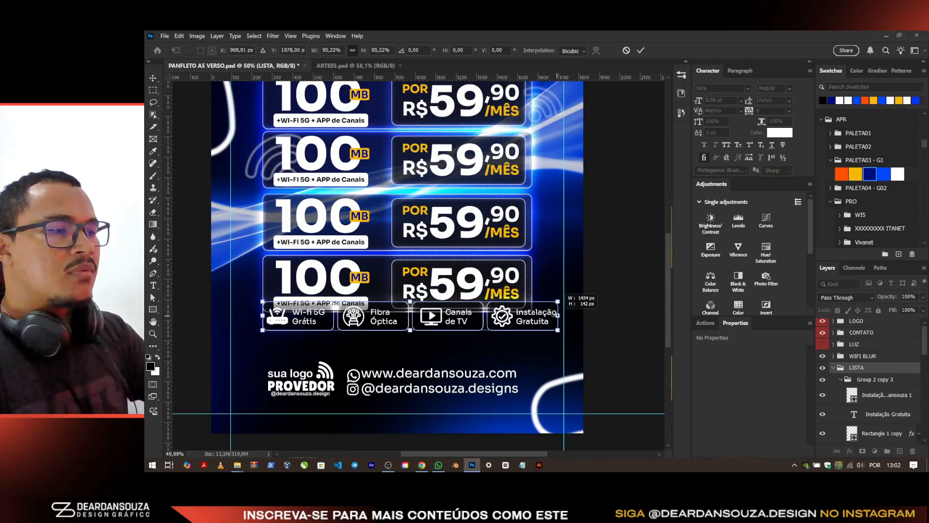
{"action": "left_click", "coordinate": [643, 50]}
{"action": "left_click_drag", "start_coordinate": [521, 218], "coordinate": [522, 236]}
{"action": "scroll", "coordinate": [342, 306], "scroll_direction": "down", "scroll_amount": 2}
Step: Move the LOGO and CONTATO groups down slightly together and save the file
{"action": "left_click", "coordinate": [446, 337]}
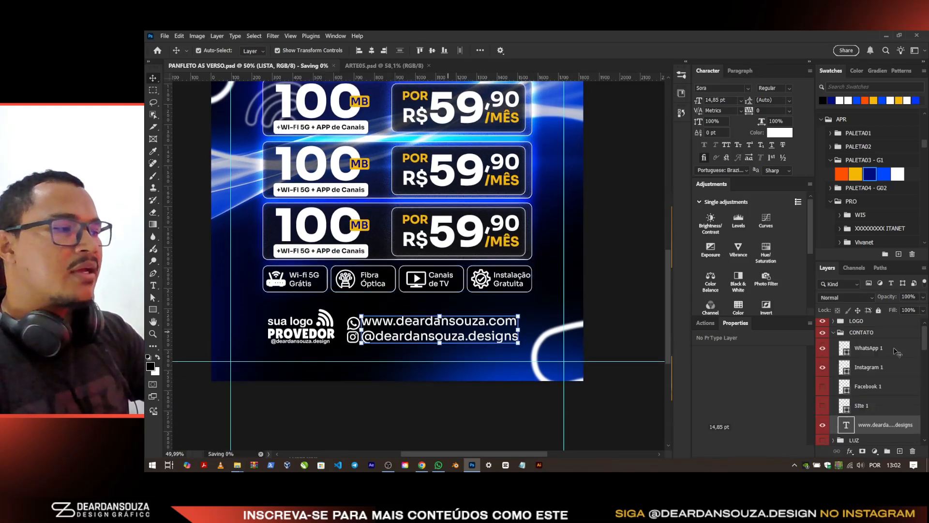
{"action": "left_click", "coordinate": [879, 323]}
{"action": "left_click", "coordinate": [878, 335], "text": "ctrl"}
{"action": "scroll", "coordinate": [457, 328], "scroll_direction": "up", "scroll_amount": 1}
{"action": "mouse_move", "coordinate": [459, 329]}
{"action": "left_mouse_down"}
{"action": "mouse_move", "coordinate": [435, 333]}
{"action": "mouse_move", "coordinate": [492, 328]}
{"action": "mouse_move", "coordinate": [463, 328]}
{"action": "mouse_move", "coordinate": [464, 339]}
{"action": "left_mouse_up"}
{"action": "key", "text": "ctrl+s"}
Step: Duplicate the CONFIRA text at the top of the layer stack and place it between the icons row and the contact details
{"action": "left_click", "coordinate": [902, 358]}
{"action": "scroll", "coordinate": [418, 117], "scroll_direction": "down", "scroll_amount": 2}
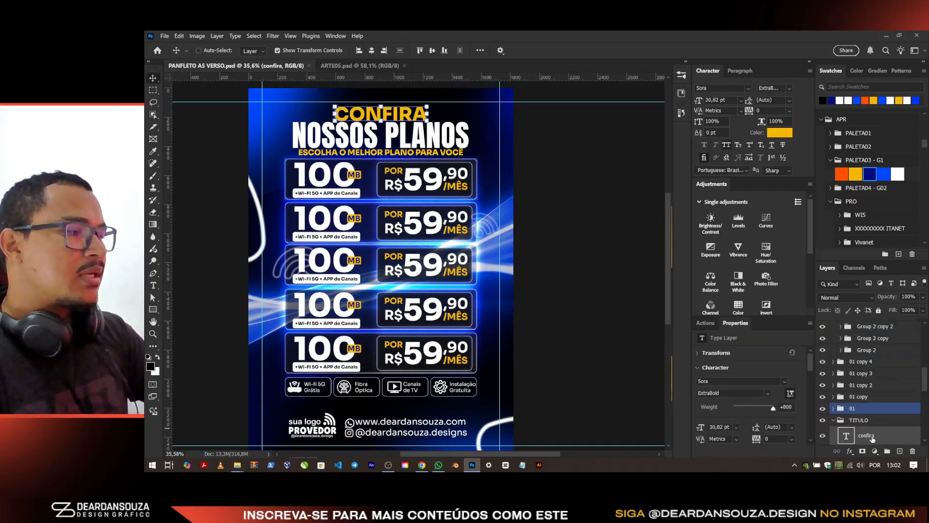
{"action": "left_click_drag", "start_coordinate": [885, 431], "coordinate": [863, 328]}
{"action": "left_click_drag", "start_coordinate": [379, 116], "coordinate": [375, 380]}
{"action": "scroll", "coordinate": [375, 380], "scroll_direction": "up", "scroll_amount": 3}
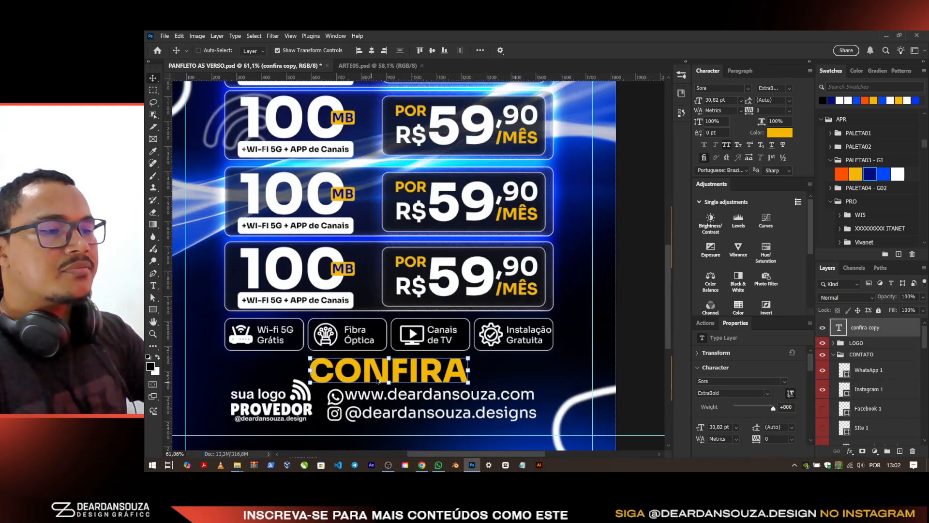
Step: Switch to the LEGENDAS G01 document in Chrome and check the call-to-action wording in the VERSO section
{"action": "key", "text": "alt+Tab"}
{"action": "scroll", "coordinate": [437, 348], "scroll_direction": "down", "scroll_amount": 2}
{"action": "left_click_drag", "start_coordinate": [561, 365], "coordinate": [407, 365]}
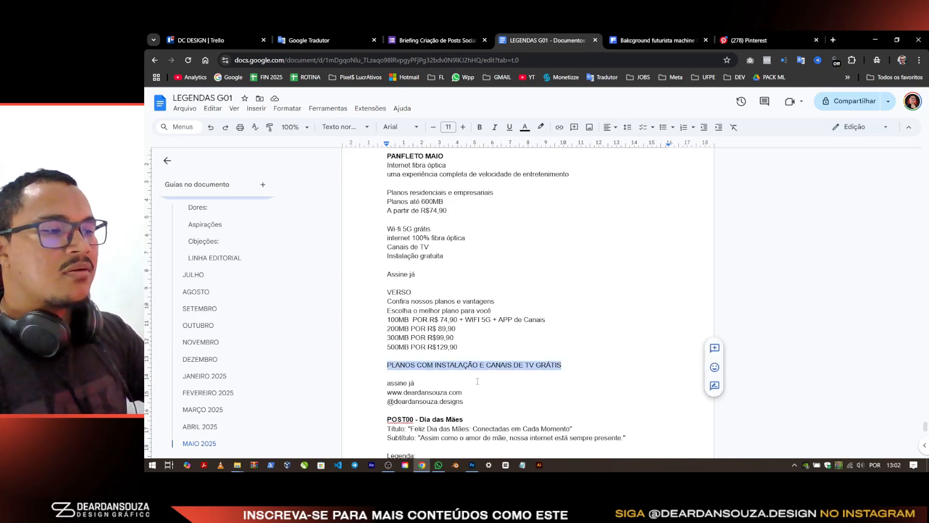
{"action": "left_click", "coordinate": [438, 379]}
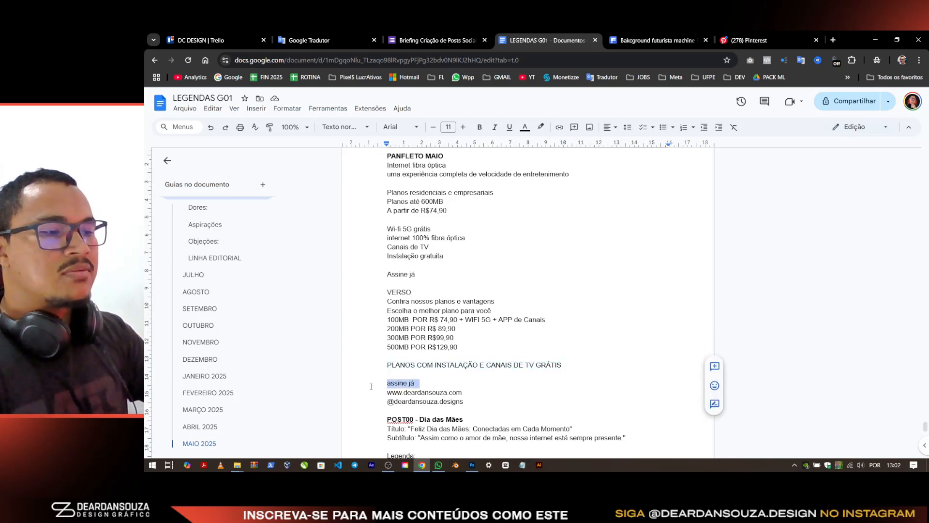
{"action": "key", "text": "alt+Tab"}
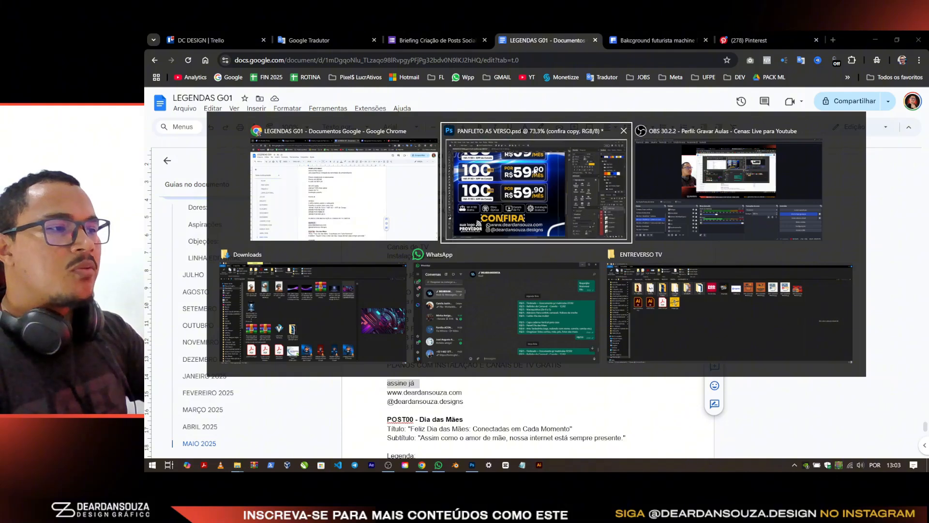
Step: In Photoshop, replace the duplicated CONFIRA text above the contact details with "ASSINE JÁ" and centre its alignment
{"action": "scroll", "coordinate": [399, 310], "scroll_direction": "down", "scroll_amount": 2}
{"action": "double_click", "coordinate": [399, 311]}
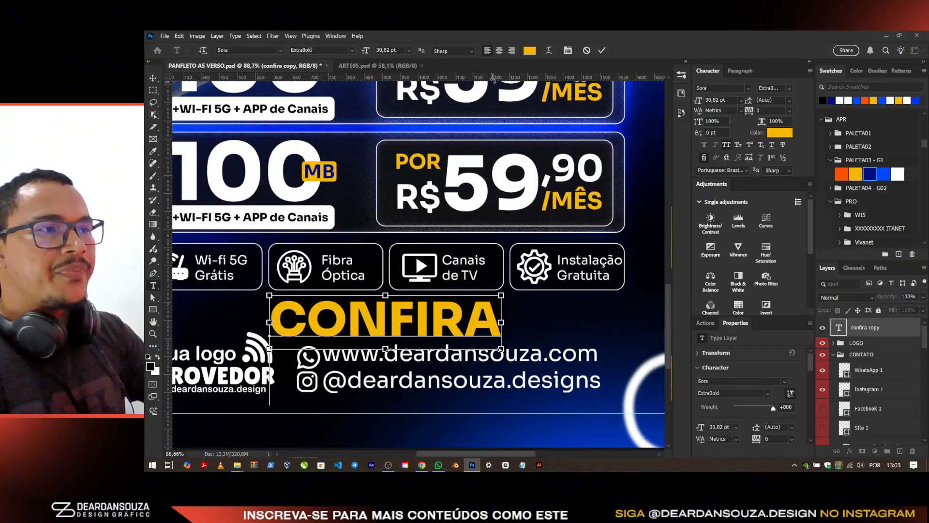
{"action": "type", "text": "ASSINE JÁ"}
{"action": "key", "text": "ctrl+a"}
{"action": "left_click", "coordinate": [499, 50]}
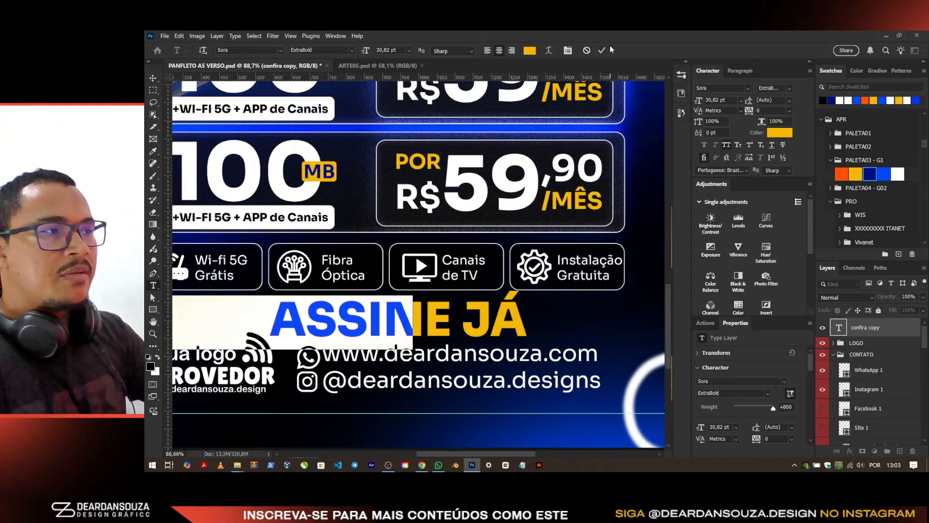
{"action": "left_click", "coordinate": [601, 51]}
{"action": "key", "text": "v"}
Step: Shift the ASSINE JÁ text beneath the icons row and scale it down to 17.98 pt
{"action": "scroll", "coordinate": [353, 322], "scroll_direction": "down", "scroll_amount": 2}
{"action": "left_click_drag", "start_coordinate": [354, 322], "coordinate": [454, 317]}
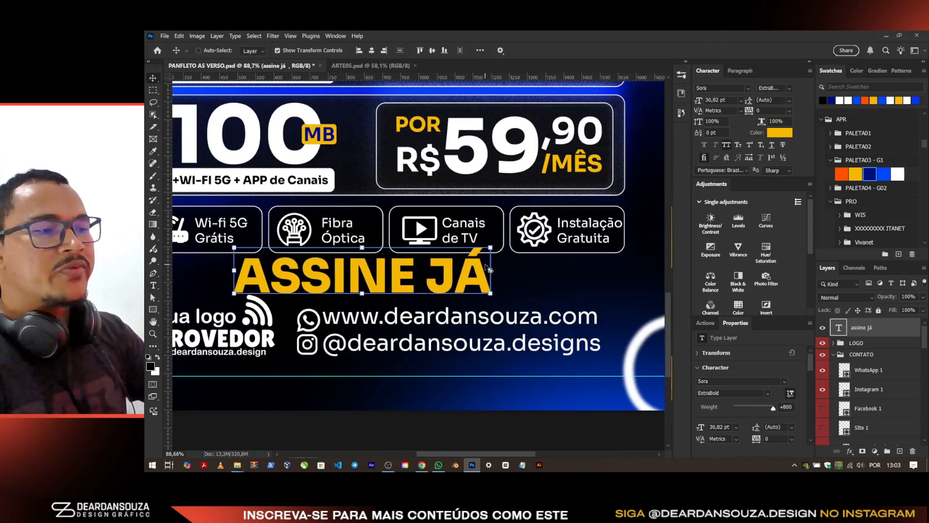
{"action": "key", "text": "ctrl+t"}
{"action": "left_click_drag", "start_coordinate": [504, 300], "coordinate": [395, 285]}
{"action": "key", "text": "Return"}
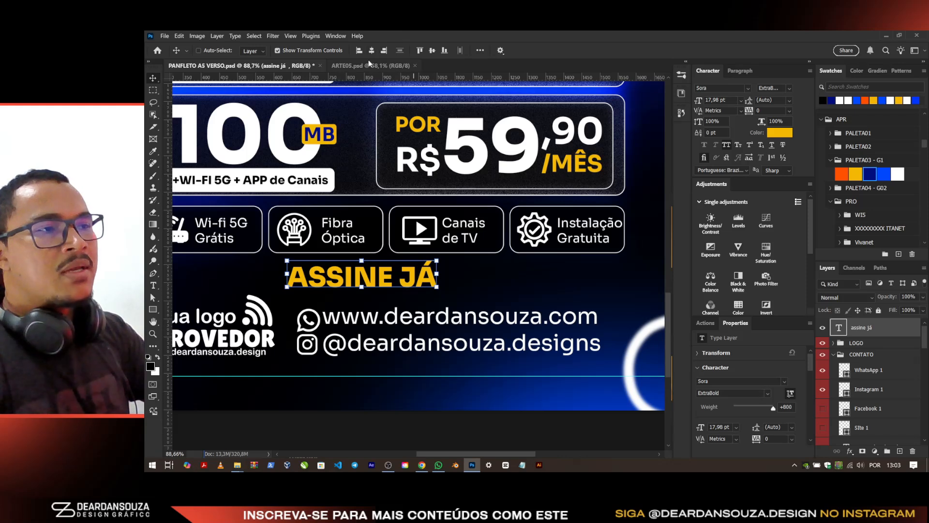
Step: Move the ASSINE JÁ text slightly down, away from the icons row, and save the file
{"action": "left_click", "coordinate": [368, 63]}
{"action": "left_click", "coordinate": [306, 67]}
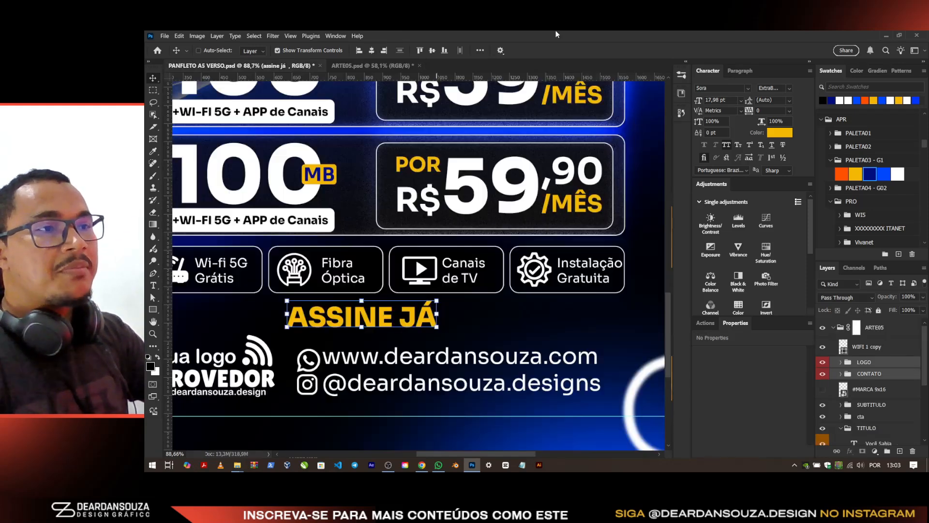
{"action": "scroll", "coordinate": [385, 334], "scroll_direction": "up", "scroll_amount": 5}
{"action": "mouse_move", "coordinate": [401, 297]}
{"action": "left_mouse_down"}
{"action": "mouse_move", "coordinate": [402, 321]}
{"action": "mouse_move", "coordinate": [400, 311]}
{"action": "left_mouse_up"}
{"action": "scroll", "coordinate": [398, 311], "scroll_direction": "down", "scroll_amount": 11}
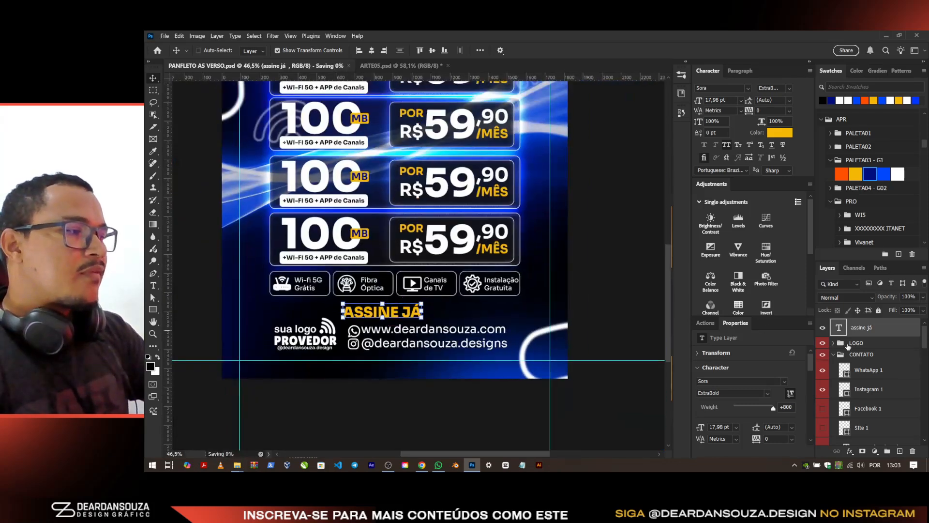
Step: Collapse the CONTATO group and make the LUZ group visible
{"action": "left_click", "coordinate": [835, 356], "text": "ctrl"}
{"action": "left_click", "coordinate": [833, 356]}
{"action": "left_click", "coordinate": [866, 328]}
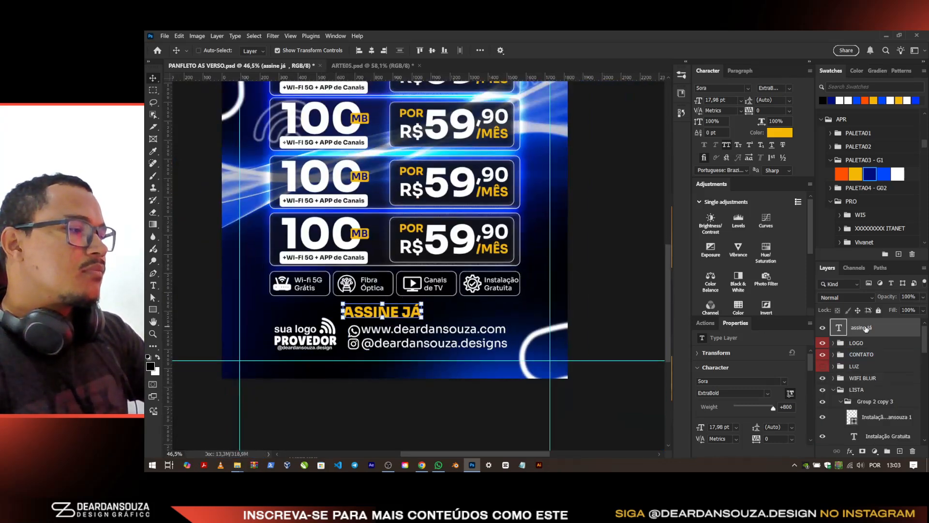
{"action": "left_click_drag", "start_coordinate": [866, 349], "coordinate": [864, 361]}
{"action": "left_click", "coordinate": [862, 369]}
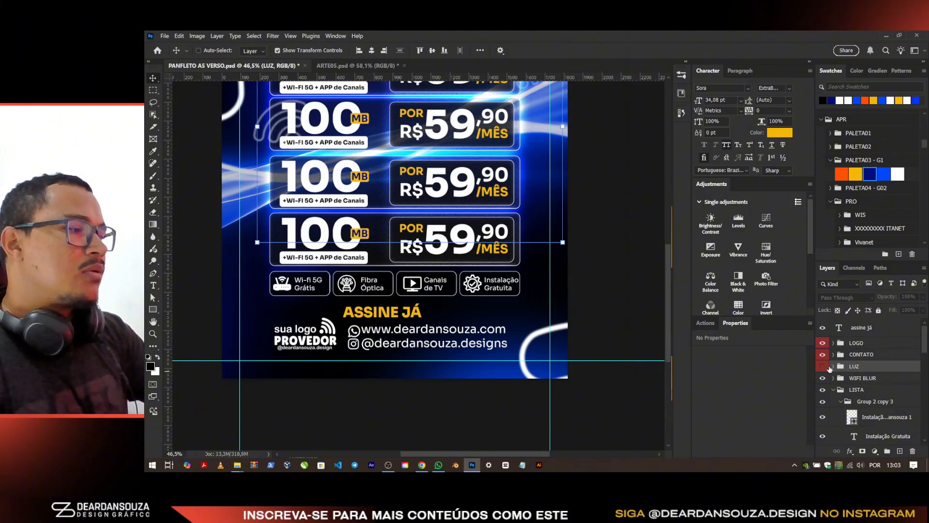
{"action": "left_click", "coordinate": [823, 367]}
{"action": "left_click", "coordinate": [877, 383]}
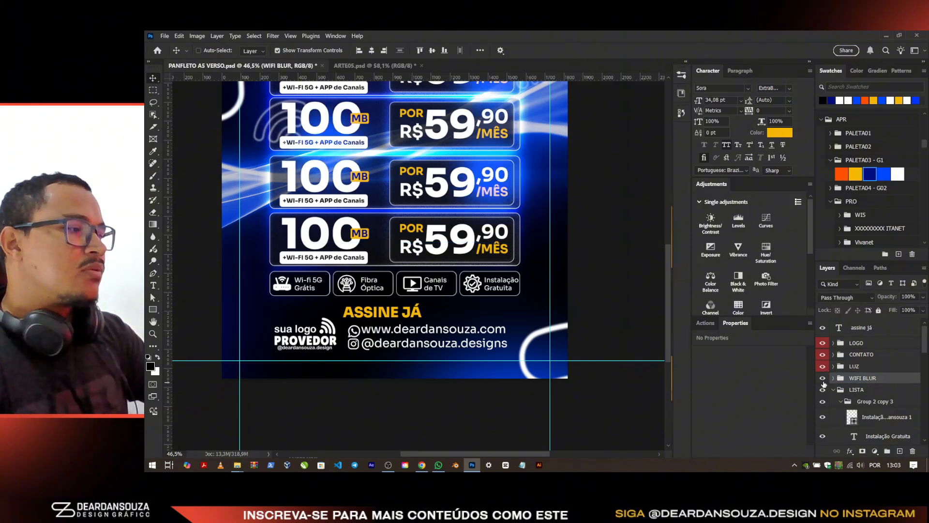
Step: Move the Color Fill 4 copy 2 glow of the LUZ group to the flyer's lower-right edge and enlarge it
{"action": "left_click", "coordinate": [834, 366]}
{"action": "left_click", "coordinate": [867, 382]}
{"action": "scroll", "coordinate": [545, 285], "scroll_direction": "up", "scroll_amount": 3}
{"action": "scroll", "coordinate": [545, 285], "scroll_direction": "up", "scroll_amount": 1}
{"action": "left_click_drag", "start_coordinate": [513, 277], "coordinate": [566, 362]}
{"action": "left_click_drag", "start_coordinate": [543, 281], "coordinate": [543, 183]}
{"action": "scroll", "coordinate": [544, 183], "scroll_direction": "down", "scroll_amount": 2}
{"action": "left_click_drag", "start_coordinate": [528, 320], "coordinate": [577, 353]}
{"action": "key", "text": "Return"}
Step: Move the Color Fill 4 copy glow to the flyer's upper-left edge and save the file
{"action": "left_click", "coordinate": [846, 400]}
{"action": "scroll", "coordinate": [508, 265], "scroll_direction": "up", "scroll_amount": 1}
{"action": "left_click_drag", "start_coordinate": [509, 183], "coordinate": [221, 127]}
{"action": "scroll", "coordinate": [246, 120], "scroll_direction": "up", "scroll_amount": 1}
{"action": "scroll", "coordinate": [248, 121], "scroll_direction": "up", "scroll_amount": 1}
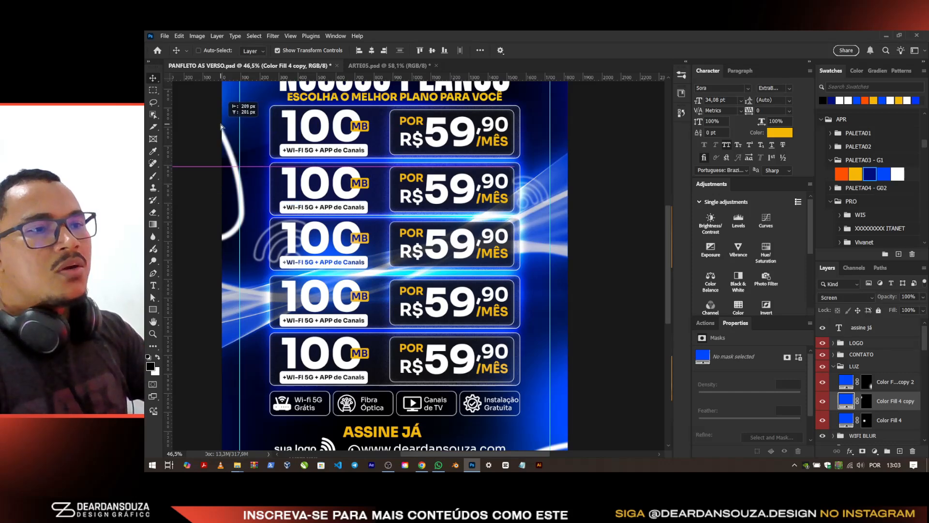
{"action": "scroll", "coordinate": [382, 195], "scroll_direction": "down", "scroll_amount": 2}
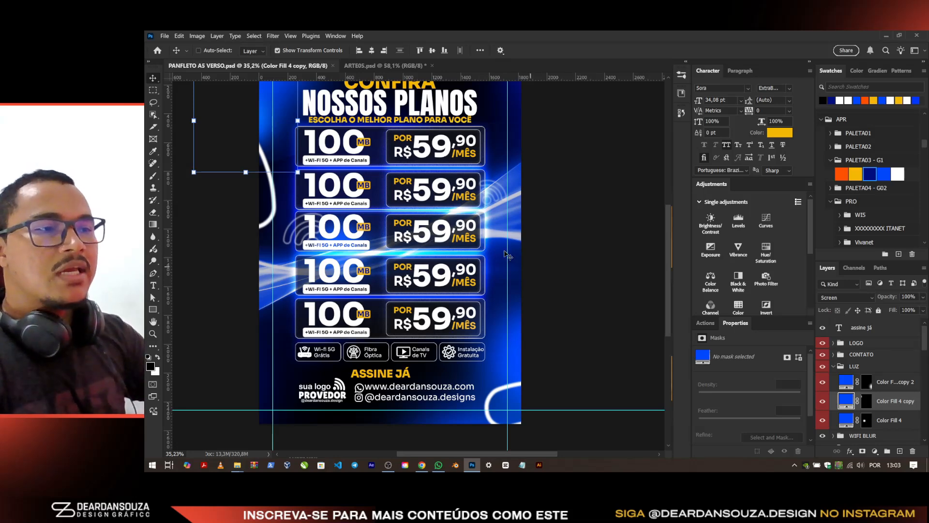
{"action": "scroll", "coordinate": [444, 205], "scroll_direction": "up", "scroll_amount": 3}
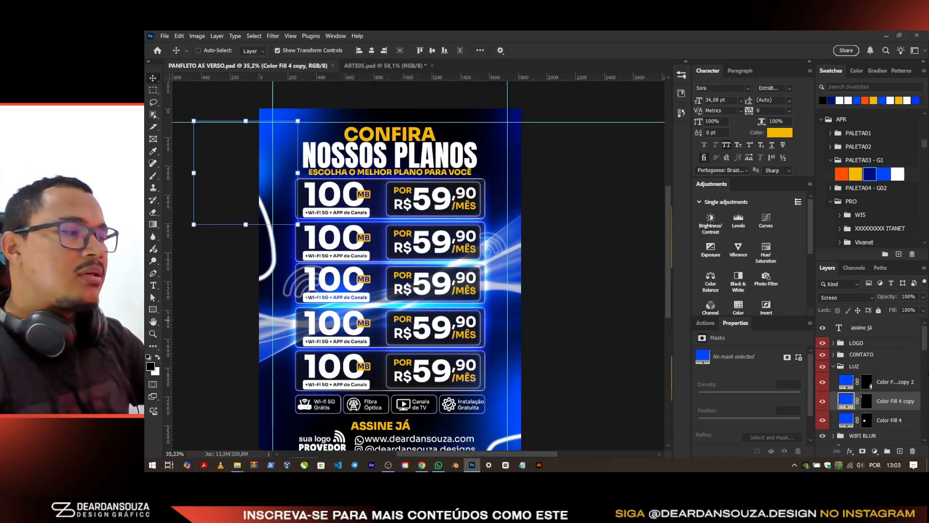
Step: Duplicate the Color Fill 4 copy glow over the plan cards and flatten it to 5.40% height
{"action": "left_click", "coordinate": [861, 354]}
{"action": "scroll", "coordinate": [329, 143], "scroll_direction": "up", "scroll_amount": 2}
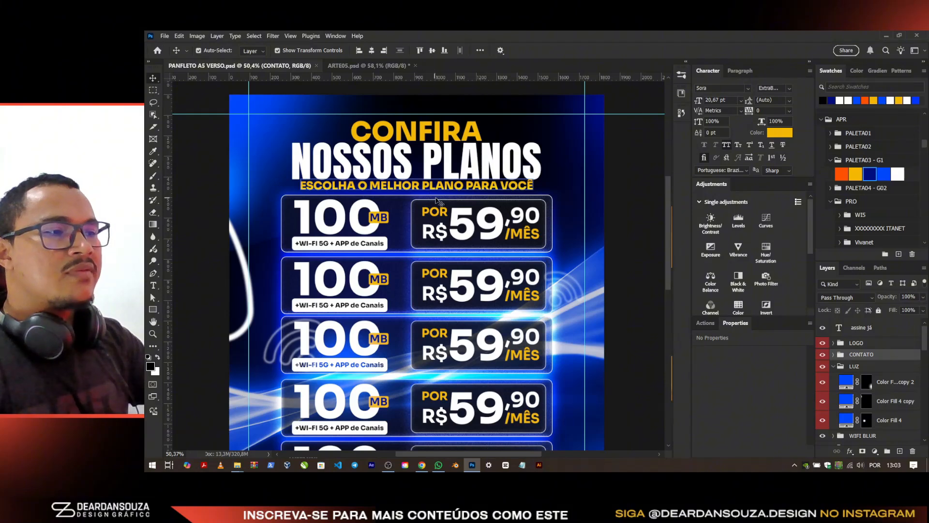
{"action": "left_click", "coordinate": [879, 383]}
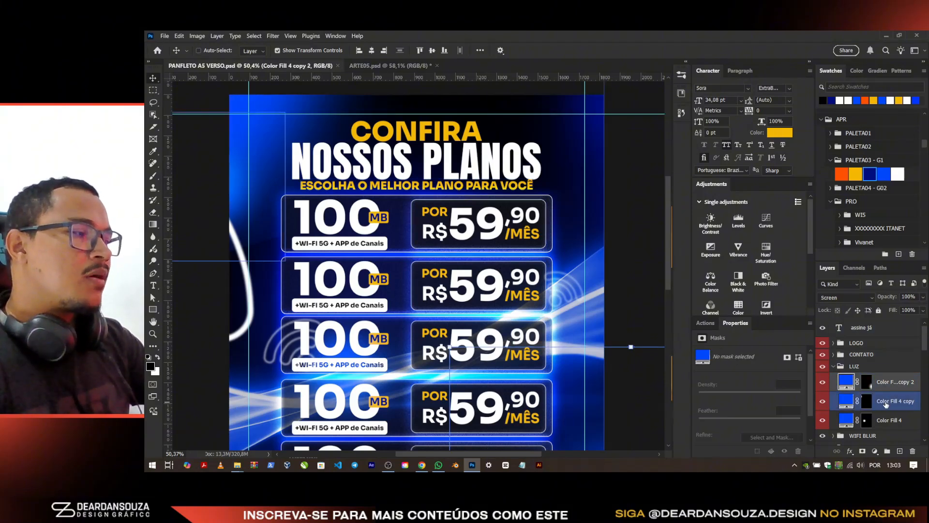
{"action": "left_click", "coordinate": [885, 400]}
{"action": "left_click_drag", "start_coordinate": [409, 265], "coordinate": [578, 283]}
{"action": "scroll", "coordinate": [373, 160], "scroll_direction": "up", "scroll_amount": 3}
{"action": "left_click_drag", "start_coordinate": [372, 201], "coordinate": [413, 227]}
{"action": "left_click_drag", "start_coordinate": [420, 129], "coordinate": [451, 352]}
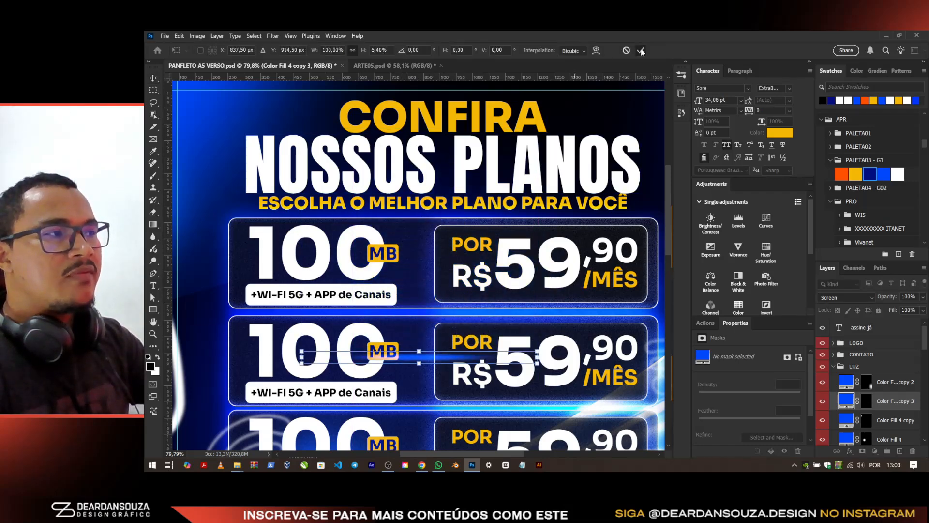
{"action": "left_click", "coordinate": [641, 52]}
Step: Place the flattened glow on the top edge of the first plan card
{"action": "scroll", "coordinate": [436, 242], "scroll_direction": "up", "scroll_amount": 1}
{"action": "left_click_drag", "start_coordinate": [426, 364], "coordinate": [464, 234]}
{"action": "scroll", "coordinate": [435, 223], "scroll_direction": "up", "scroll_amount": 5}
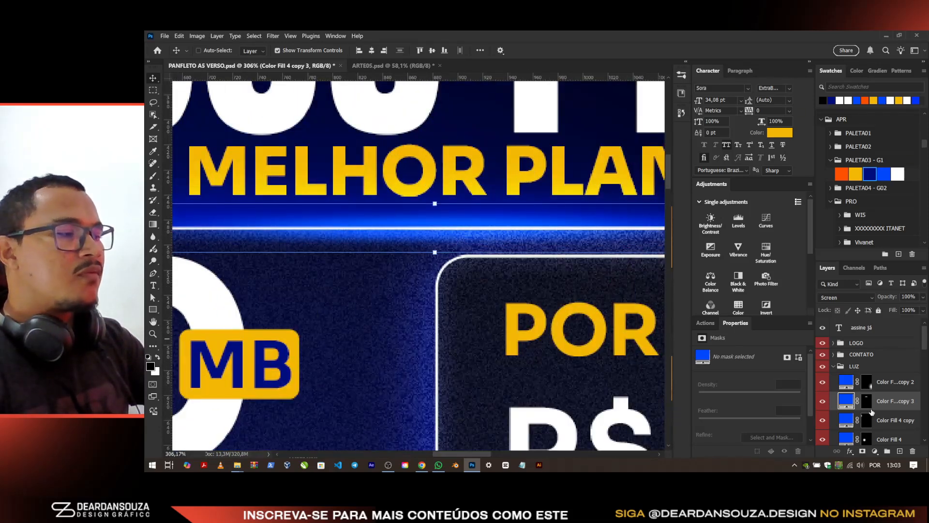
Step: Duplicate the flattened glow, recolour the copy white and make it thinner as a bright core
{"action": "key", "text": "ctrl+j"}
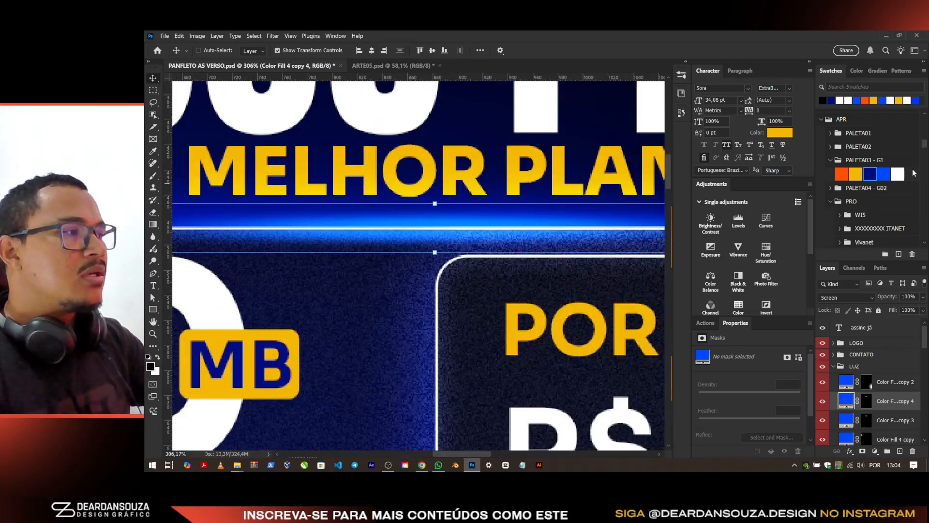
{"action": "left_click_drag", "start_coordinate": [435, 204], "coordinate": [445, 218]}
{"action": "key", "text": "Return"}
{"action": "scroll", "coordinate": [493, 191], "scroll_direction": "down", "scroll_amount": 6}
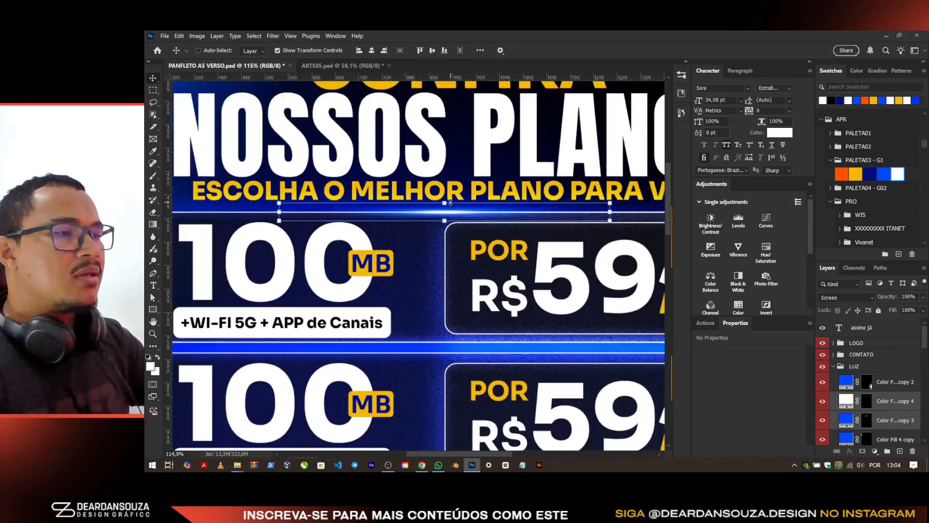
Step: Duplicate the blue and white glow pair onto the edges between the first and second plan cards
{"action": "left_click_drag", "start_coordinate": [494, 191], "coordinate": [539, 343]}
{"action": "scroll", "coordinate": [259, 261], "scroll_direction": "down", "scroll_amount": 4}
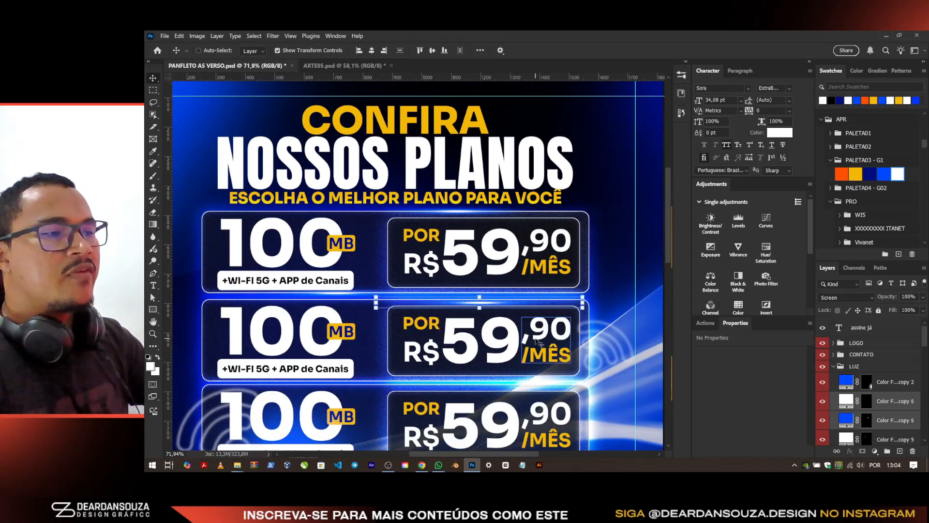
{"action": "scroll", "coordinate": [475, 217], "scroll_direction": "up", "scroll_amount": 4}
{"action": "left_click", "coordinate": [321, 242], "text": "ctrl"}
{"action": "left_click_drag", "start_coordinate": [322, 243], "coordinate": [447, 171]}
{"action": "key", "text": "ctrl+t"}
{"action": "mouse_move", "coordinate": [485, 257]}
{"action": "left_mouse_down"}
{"action": "mouse_move", "coordinate": [492, 275]}
{"action": "mouse_move", "coordinate": [494, 258]}
{"action": "left_mouse_up"}
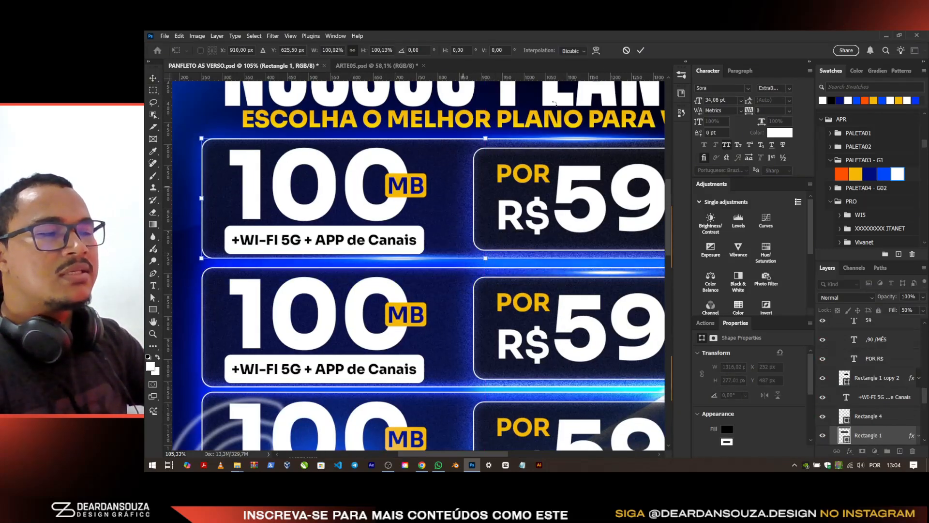
{"action": "left_click", "coordinate": [625, 52]}
Step: Undo the card-edge glow edits back to the single flattened blue glow over the second plan card
{"action": "key", "text": "ctrl+z"}
{"action": "key", "text": "ctrl+z"}
{"action": "key", "text": "ctrl+z"}
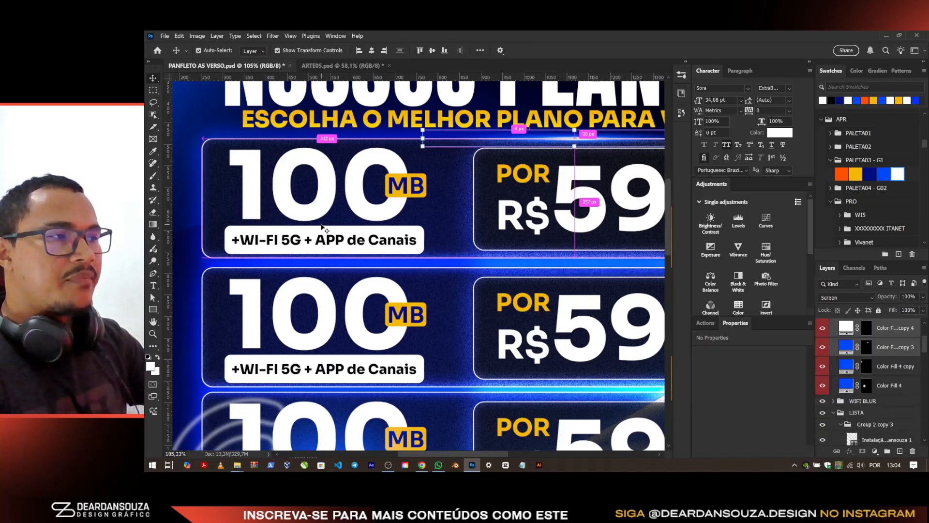
{"action": "key", "text": "ctrl+z"}
{"action": "key", "text": "ctrl+z"}
{"action": "key", "text": "ctrl+z"}
{"action": "key", "text": "ctrl+z"}
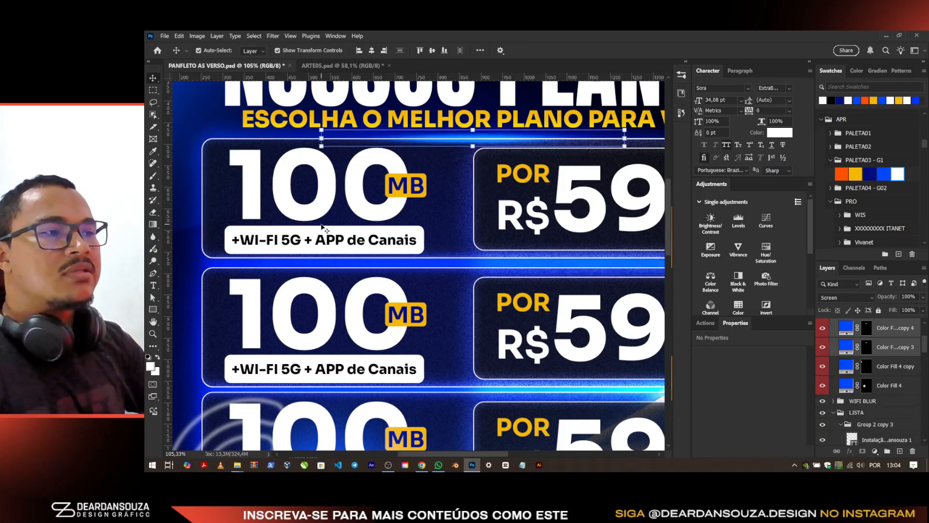
{"action": "key", "text": "ctrl+z"}
{"action": "key", "text": "ctrl+z"}
{"action": "key", "text": "ctrl+z"}
{"action": "key", "text": "ctrl+z"}
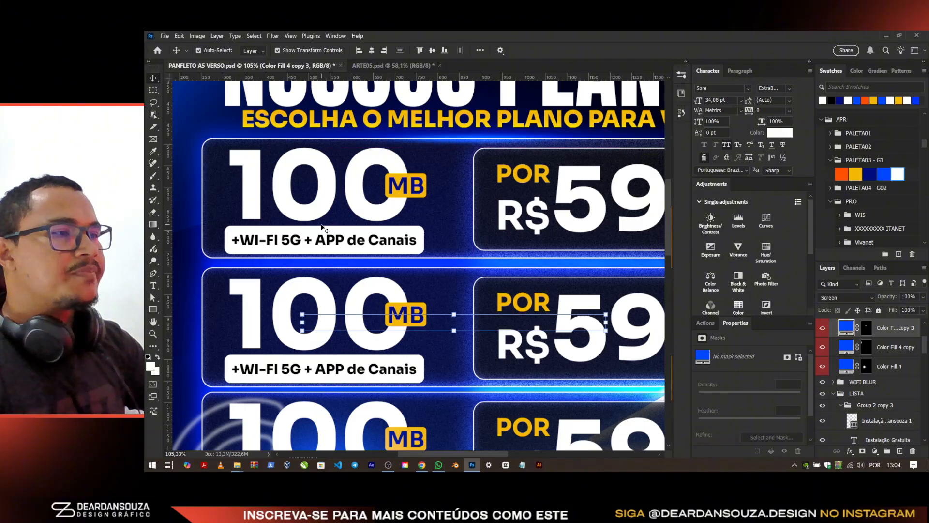
{"action": "scroll", "coordinate": [323, 227], "scroll_direction": "down", "scroll_amount": 3}
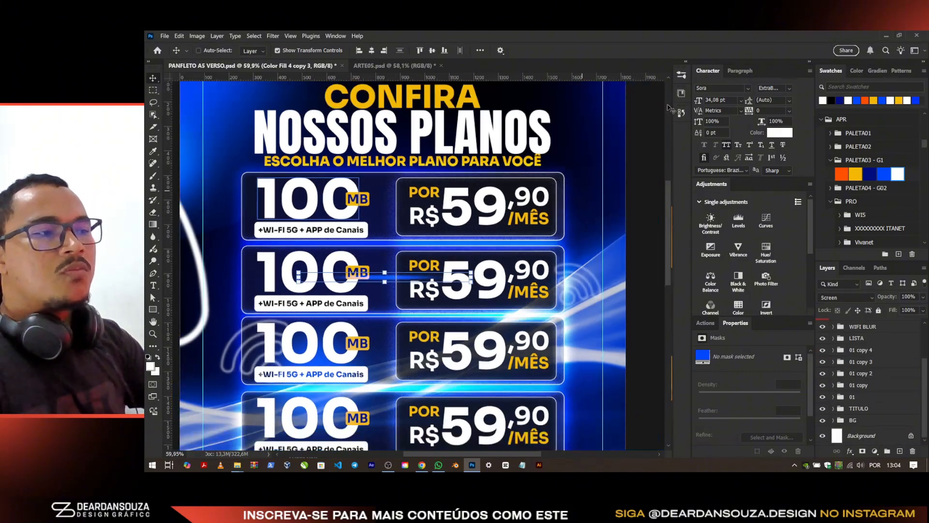
{"action": "scroll", "coordinate": [489, 206], "scroll_direction": "down", "scroll_amount": 2}
{"action": "scroll", "coordinate": [467, 215], "scroll_direction": "down", "scroll_amount": 3}
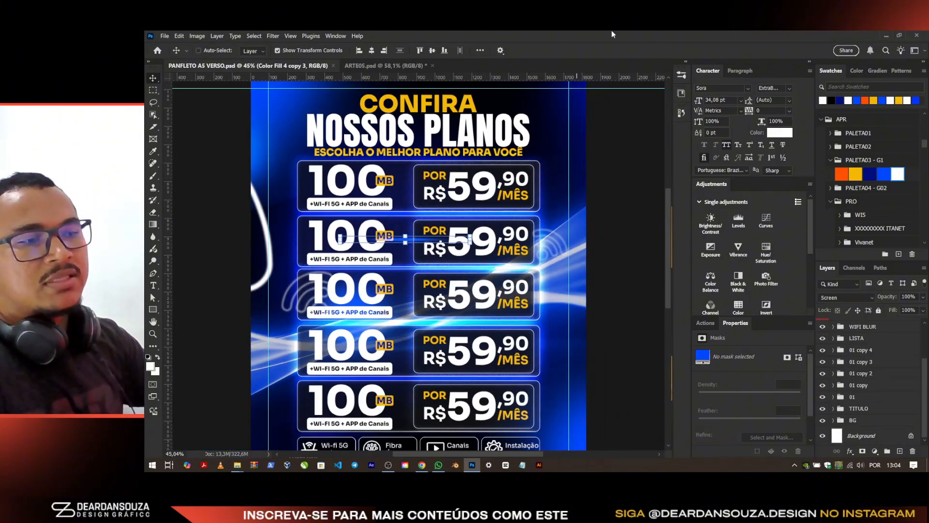
{"action": "scroll", "coordinate": [500, 228], "scroll_direction": "down", "scroll_amount": 2}
{"action": "left_click", "coordinate": [846, 361]}
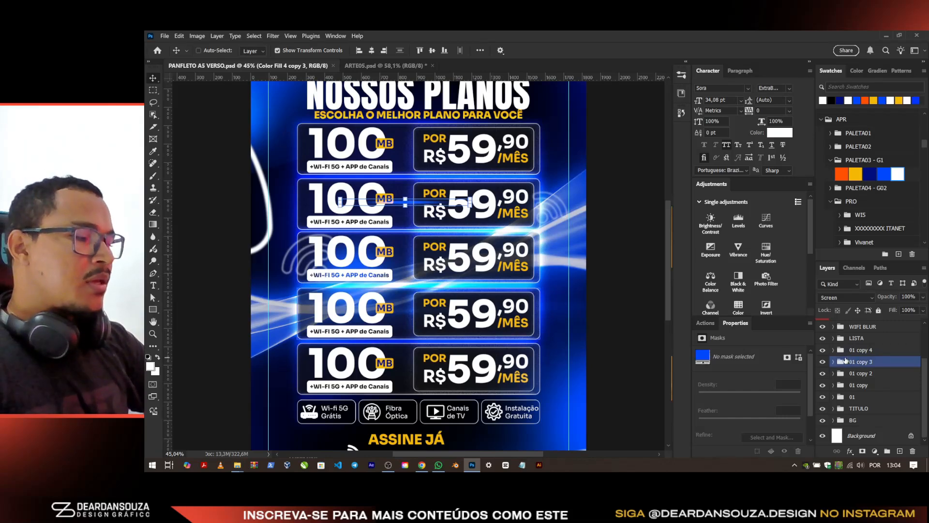
Step: Delete the flattened blue glow lying across the second plan card and save the file
{"action": "scroll", "coordinate": [368, 174], "scroll_direction": "up", "scroll_amount": 4}
{"action": "left_click", "coordinate": [442, 237], "text": "ctrl"}
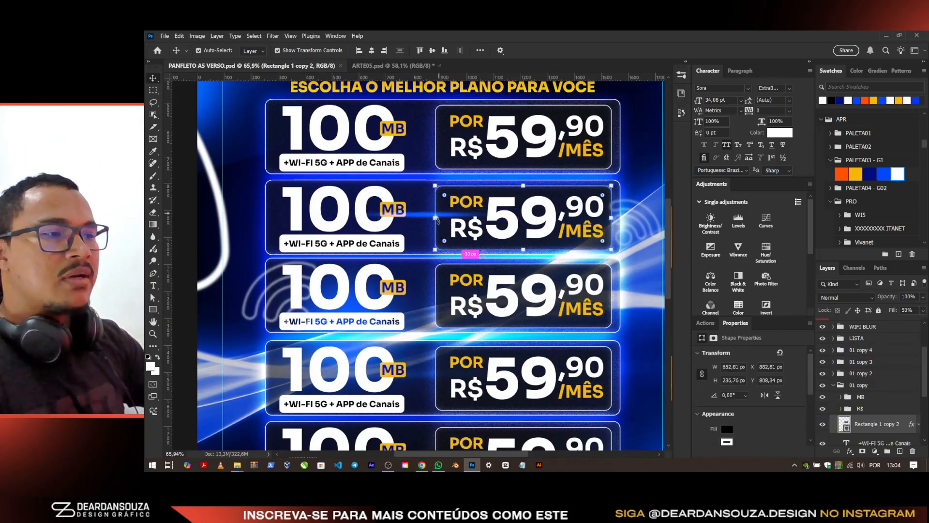
{"action": "key", "text": "ctrl+t"}
{"action": "key", "text": "Return"}
{"action": "scroll", "coordinate": [465, 197], "scroll_direction": "up", "scroll_amount": 4}
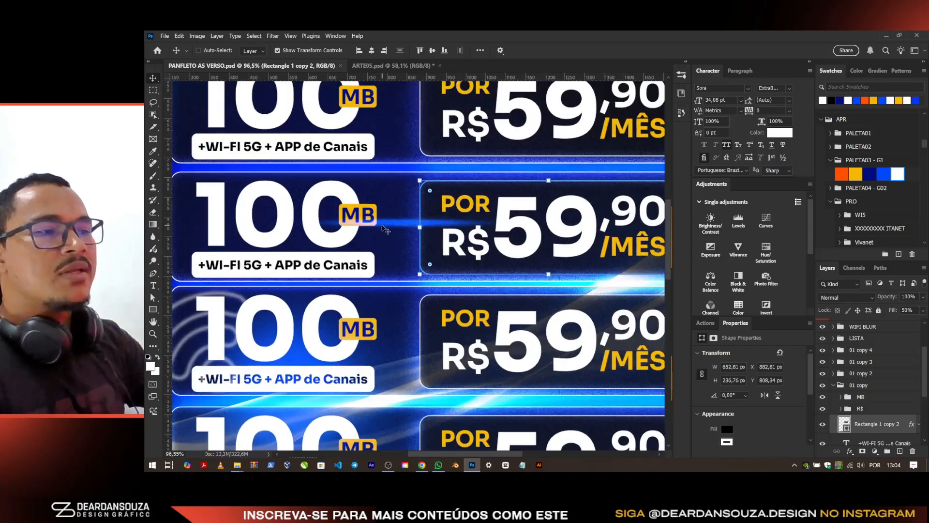
{"action": "left_click", "coordinate": [394, 221], "text": "ctrl"}
{"action": "key", "text": "Delete"}
{"action": "scroll", "coordinate": [382, 211], "scroll_direction": "down", "scroll_amount": 6}
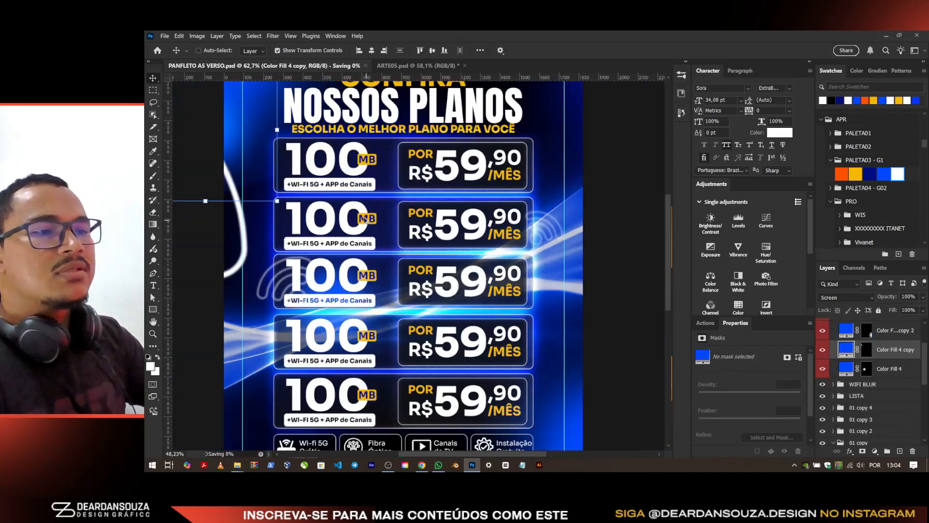
{"action": "scroll", "coordinate": [501, 204], "scroll_direction": "down", "scroll_amount": 2}
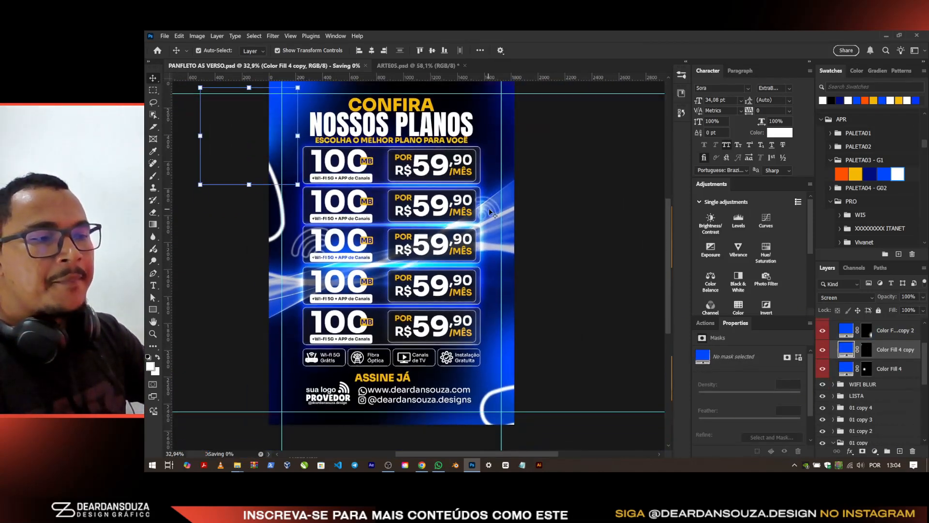
Step: Delete the hidden dark ceiling background image together with its clipped Color Fill 2 layer
{"action": "left_click", "coordinate": [501, 203], "text": "ctrl"}
{"action": "scroll", "coordinate": [865, 416], "scroll_direction": "down", "scroll_amount": 3}
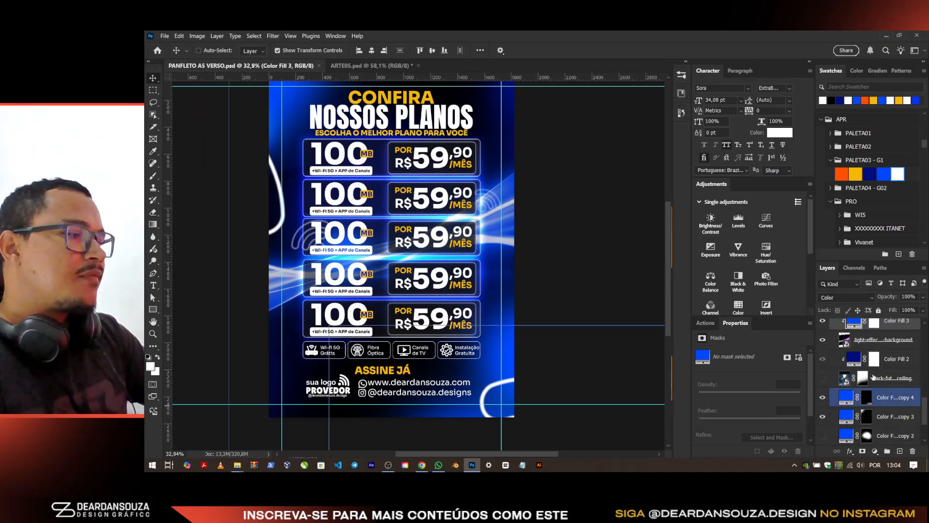
{"action": "left_click", "coordinate": [872, 341]}
{"action": "left_click", "coordinate": [882, 378]}
{"action": "left_click", "coordinate": [892, 366], "text": "ctrl"}
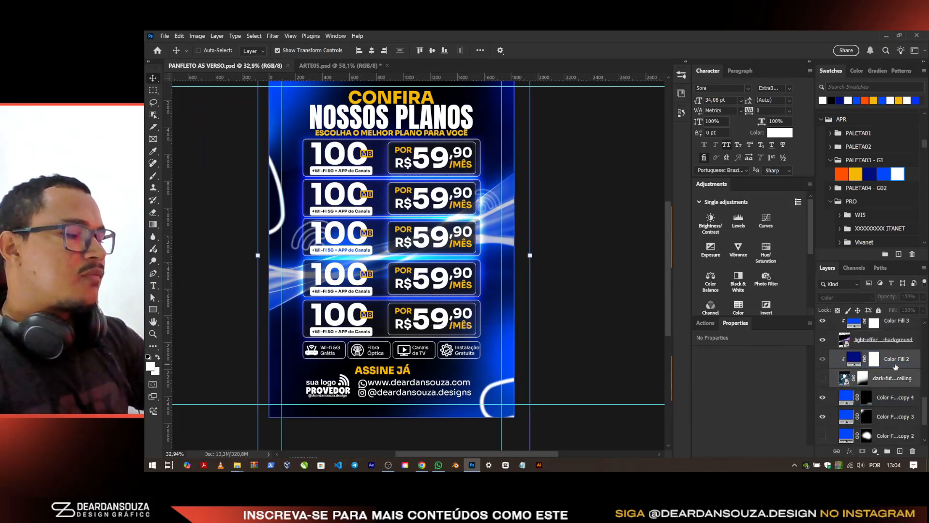
{"action": "key", "text": "Delete"}
Step: Move the right Wi-Fi icon to the flyer's upper right corner and the left neon curve to its upper left corner
{"action": "left_click", "coordinate": [493, 203], "text": "ctrl"}
{"action": "scroll", "coordinate": [537, 290], "scroll_direction": "up", "scroll_amount": 4}
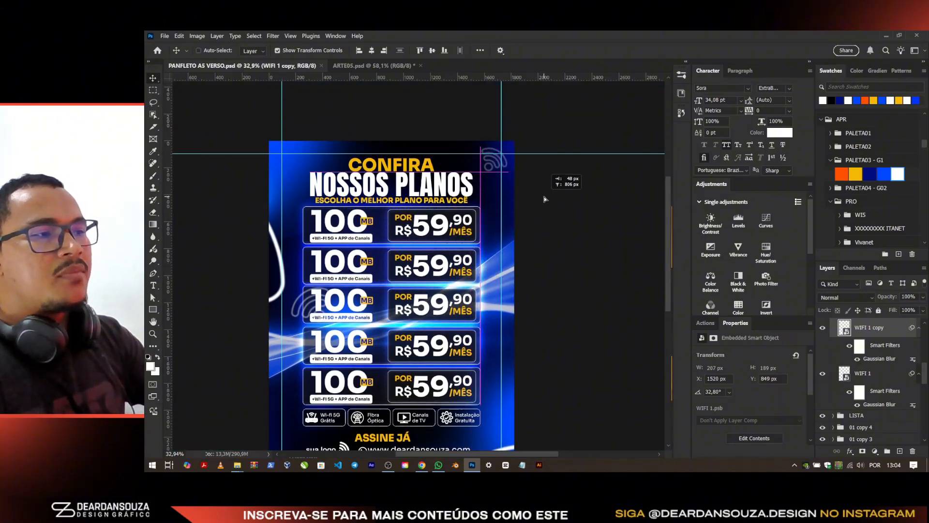
{"action": "left_click_drag", "start_coordinate": [545, 199], "coordinate": [544, 199]}
{"action": "scroll", "coordinate": [544, 198], "scroll_direction": "down", "scroll_amount": 3}
{"action": "left_click_drag", "start_coordinate": [273, 248], "coordinate": [284, 136]}
Step: Move the left Wi-Fi icon down beside the provider logo, raise the neon curve near the lower right corner, and save the file
{"action": "left_click", "coordinate": [300, 269], "text": "ctrl"}
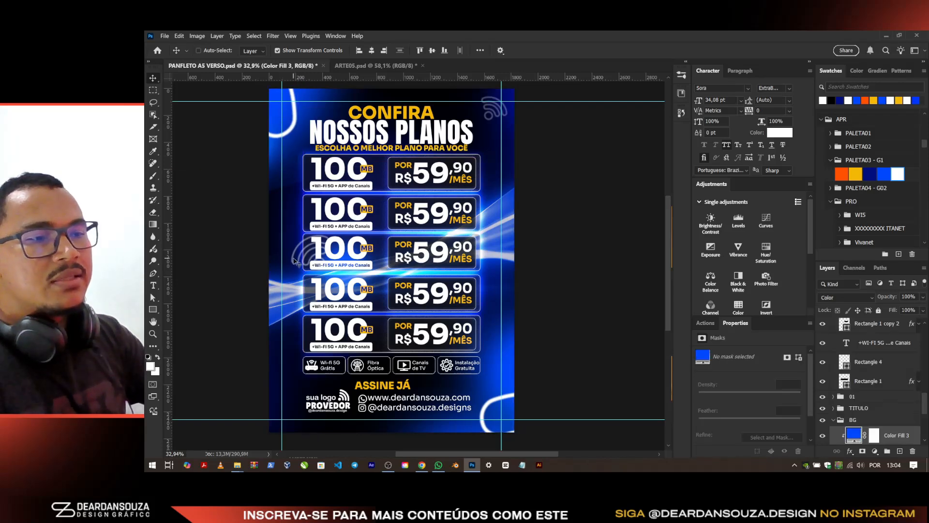
{"action": "left_click_drag", "start_coordinate": [298, 266], "coordinate": [356, 387]}
{"action": "scroll", "coordinate": [354, 385], "scroll_direction": "down", "scroll_amount": 2}
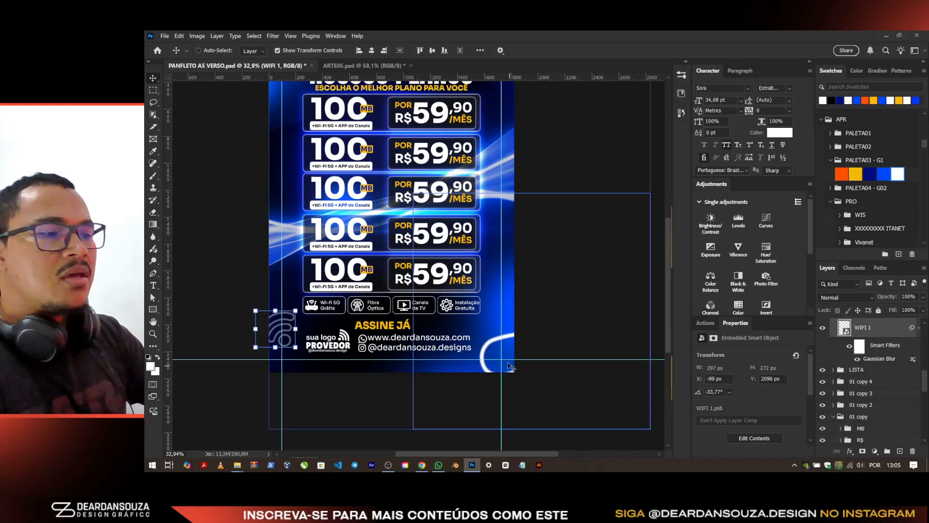
{"action": "left_click_drag", "start_coordinate": [488, 352], "coordinate": [497, 324]}
{"action": "key", "text": "ctrl+z"}
{"action": "key", "text": "ctrl+s"}
Step: Change the second plan card's speed to 200
{"action": "scroll", "coordinate": [326, 347], "scroll_direction": "down", "scroll_amount": 3}
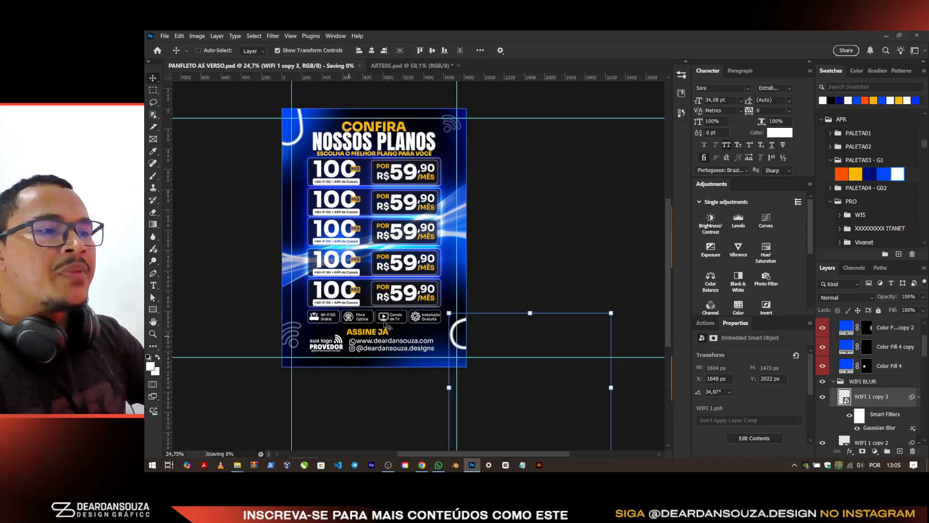
{"action": "scroll", "coordinate": [368, 300], "scroll_direction": "up", "scroll_amount": 1}
{"action": "scroll", "coordinate": [455, 263], "scroll_direction": "up", "scroll_amount": 2}
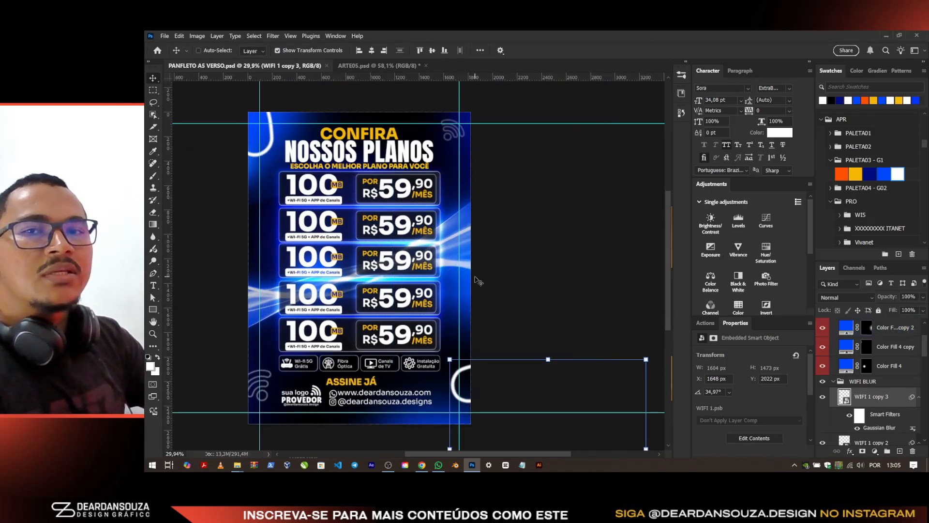
{"action": "scroll", "coordinate": [498, 263], "scroll_direction": "down", "scroll_amount": 2}
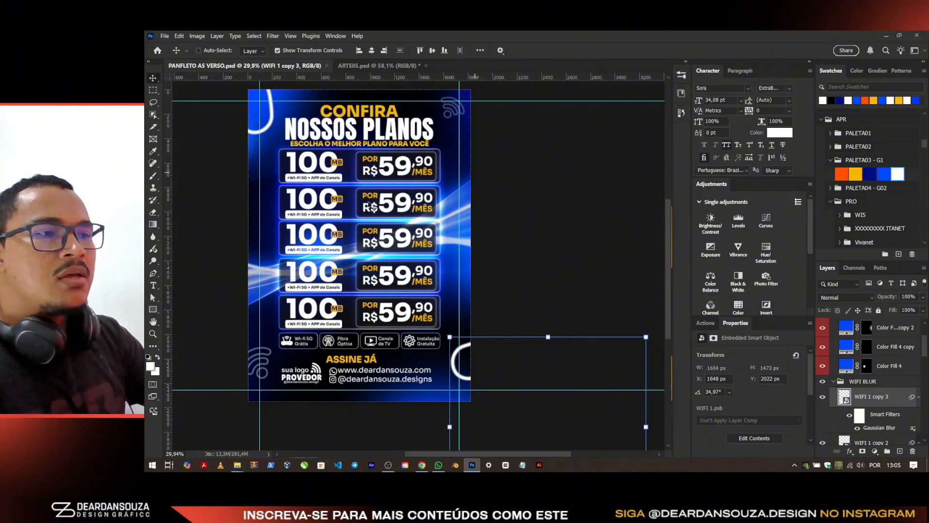
{"action": "scroll", "coordinate": [336, 199], "scroll_direction": "up", "scroll_amount": 2}
{"action": "double_click", "coordinate": [306, 200], "text": "ctrl"}
{"action": "left_click_drag", "start_coordinate": [291, 199], "coordinate": [258, 198]}
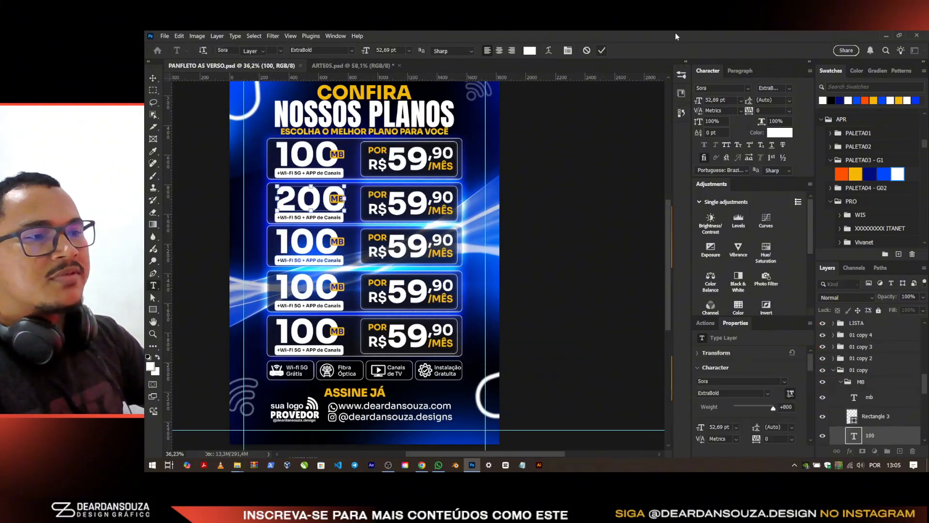
{"action": "key", "text": "ctrl+Return"}
{"action": "key", "text": "v"}
Step: Shift the second card's MB text and yellow badge right to sit at the end of the 200
{"action": "scroll", "coordinate": [314, 194], "scroll_direction": "up", "scroll_amount": 5}
{"action": "left_click", "coordinate": [345, 204], "text": "ctrl"}
{"action": "left_click", "coordinate": [897, 415], "text": "ctrl"}
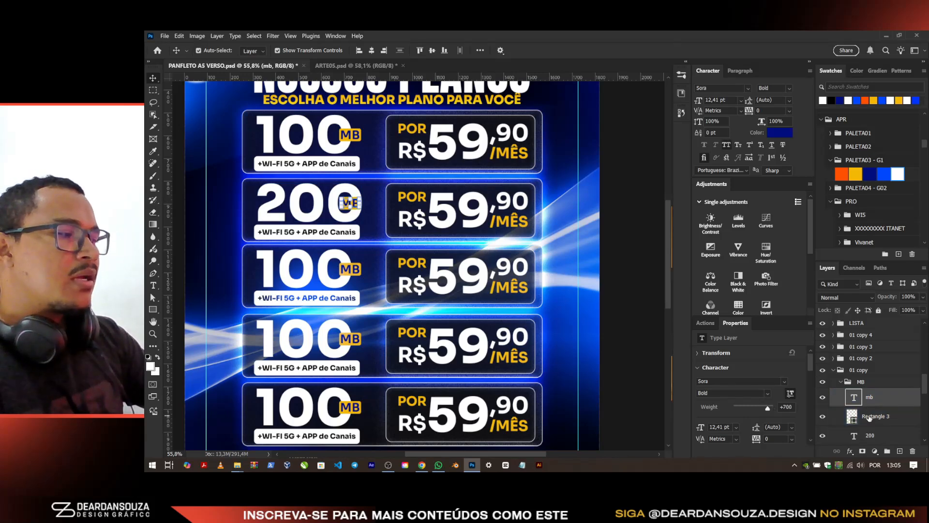
{"action": "left_click", "coordinate": [869, 417], "text": "ctrl"}
{"action": "scroll", "coordinate": [341, 233], "scroll_direction": "up", "scroll_amount": 5}
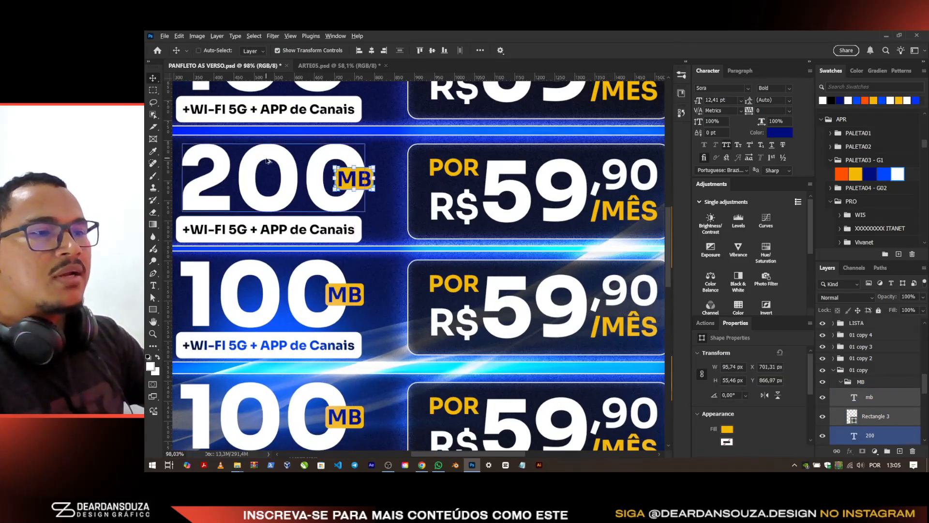
Step: Change the second plan card's price number to 69
{"action": "scroll", "coordinate": [266, 159], "scroll_direction": "down", "scroll_amount": 3}
{"action": "double_click", "coordinate": [501, 199], "text": "ctrl"}
{"action": "type", "text": "6"}
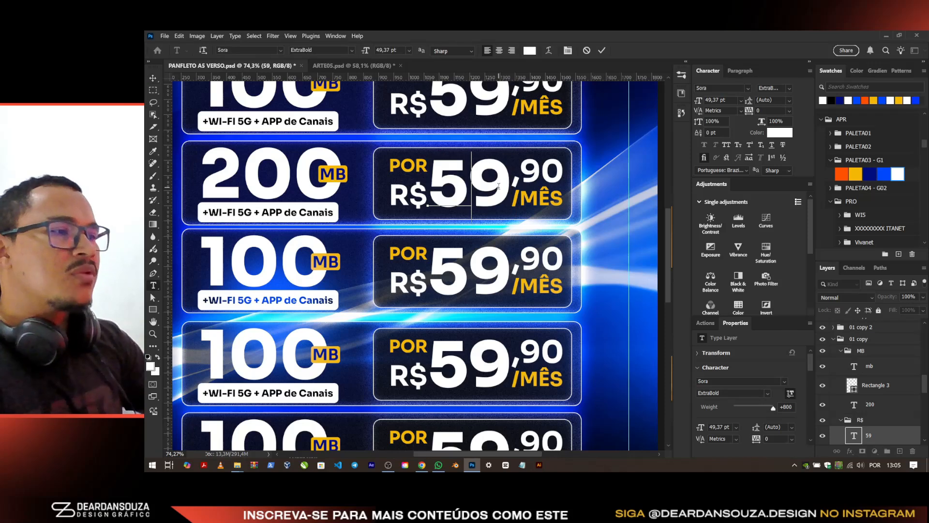
{"action": "type", "text": "9"}
{"action": "left_click", "coordinate": [602, 50]}
{"action": "key", "text": "v"}
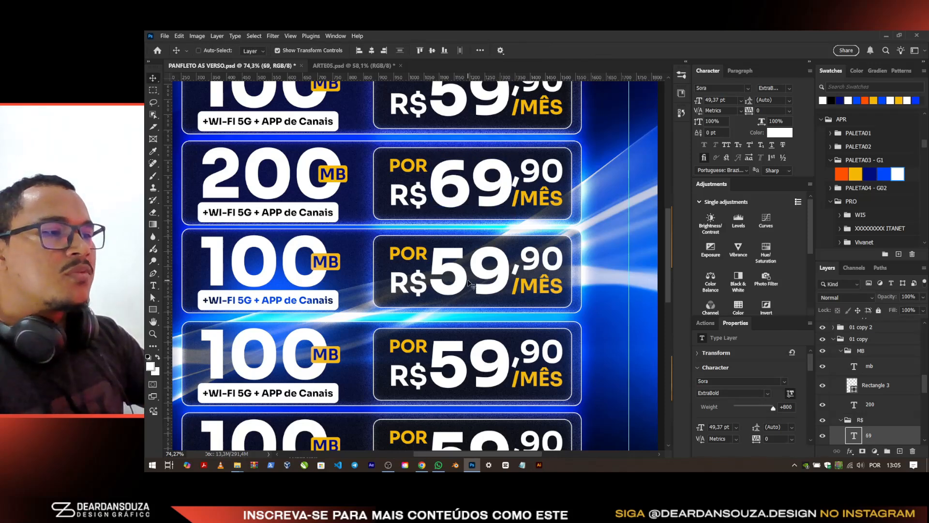
Step: Set the price number to 79 on the third plan card and 89 on the fourth
{"action": "double_click", "coordinate": [469, 283], "text": "ctrl"}
{"action": "type", "text": "79"}
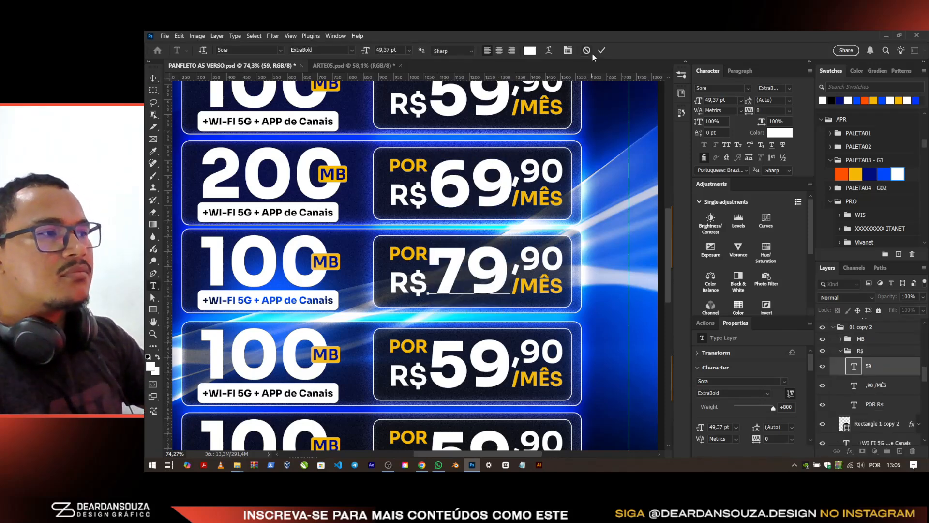
{"action": "type", "text": "v"}
{"action": "scroll", "coordinate": [488, 300], "scroll_direction": "down", "scroll_amount": 4}
{"action": "left_click", "coordinate": [490, 319], "text": "ctrl"}
{"action": "double_click", "coordinate": [490, 324], "text": "ctrl"}
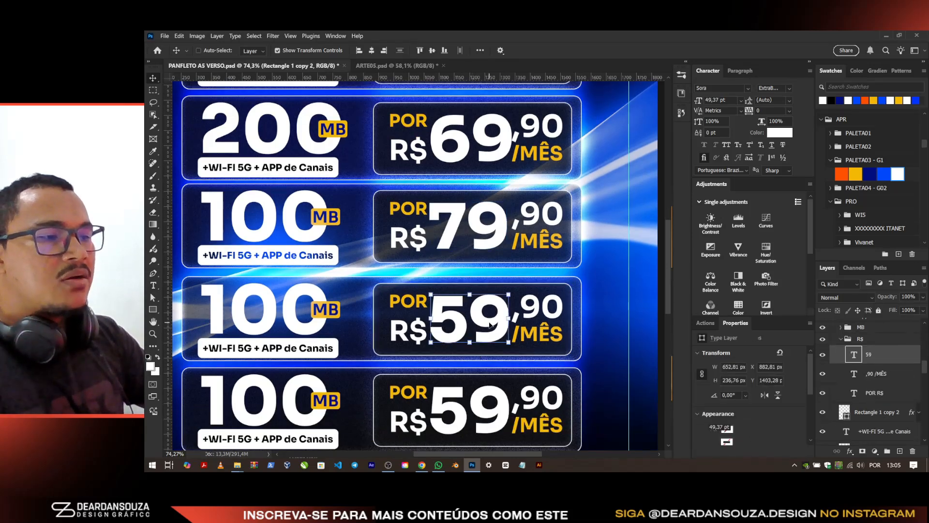
{"action": "type", "text": "89"}
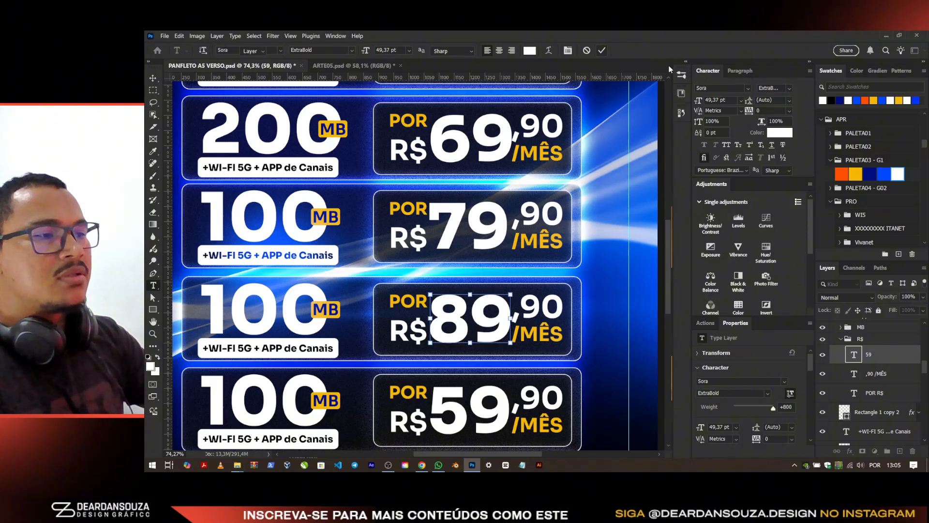
{"action": "type", "text": "v"}
Step: Change the fifth plan card's price number to 99
{"action": "scroll", "coordinate": [476, 314], "scroll_direction": "down", "scroll_amount": 3}
{"action": "left_click", "coordinate": [476, 346], "text": "ctrl"}
{"action": "double_click", "coordinate": [473, 340]}
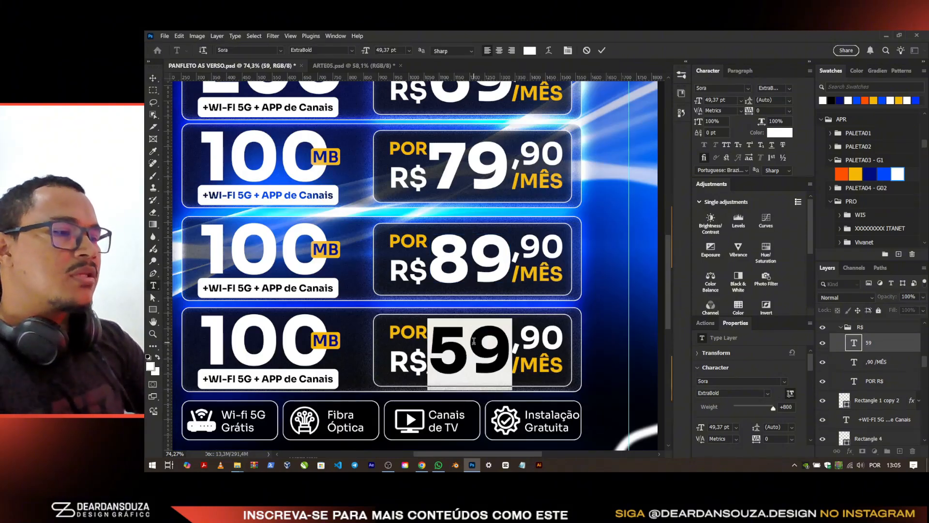
{"action": "type", "text": "99"}
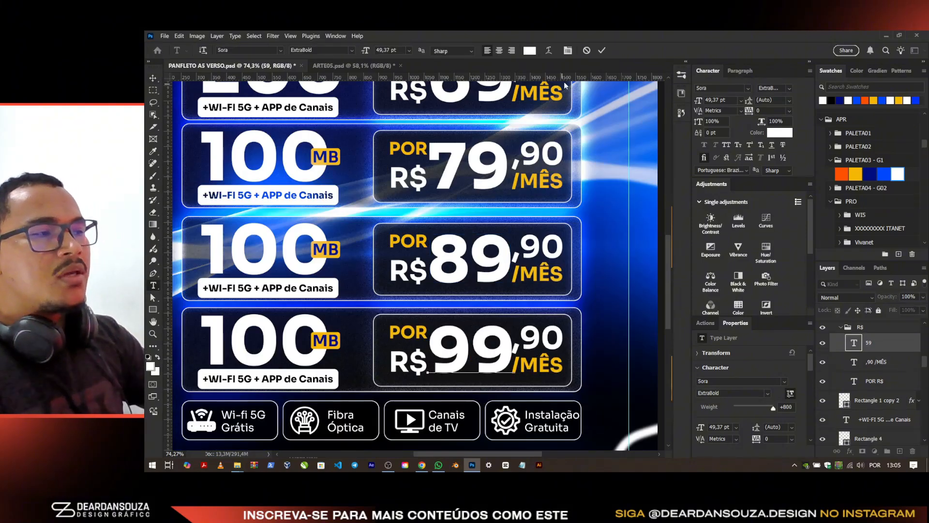
Step: Spread the fifth card's price texts apart to make room for a third digit and scale them down to about 92%
{"action": "scroll", "coordinate": [551, 371], "scroll_direction": "up", "scroll_amount": 4}
{"action": "left_click_drag", "start_coordinate": [518, 323], "coordinate": [530, 323]}
{"action": "left_click", "coordinate": [288, 304], "text": "ctrl"}
{"action": "left_click_drag", "start_coordinate": [288, 304], "coordinate": [269, 304]}
{"action": "left_click", "coordinate": [370, 329]}
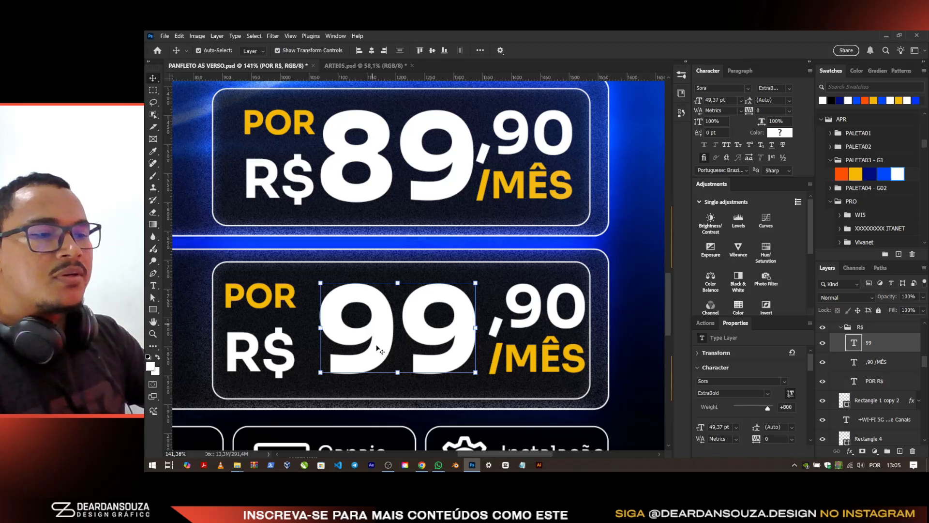
{"action": "left_click_drag", "start_coordinate": [440, 334], "coordinate": [415, 333]}
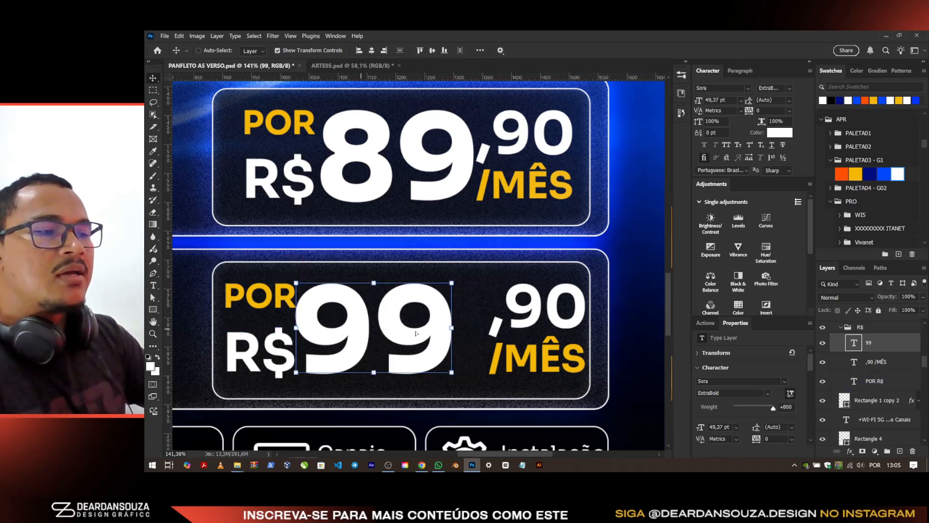
{"action": "left_click", "coordinate": [548, 323], "text": "ctrl"}
{"action": "left_click_drag", "start_coordinate": [549, 324], "coordinate": [567, 330]}
{"action": "left_click", "coordinate": [445, 331], "text": "ctrl+shift"}
{"action": "left_click", "coordinate": [267, 358], "text": "shift"}
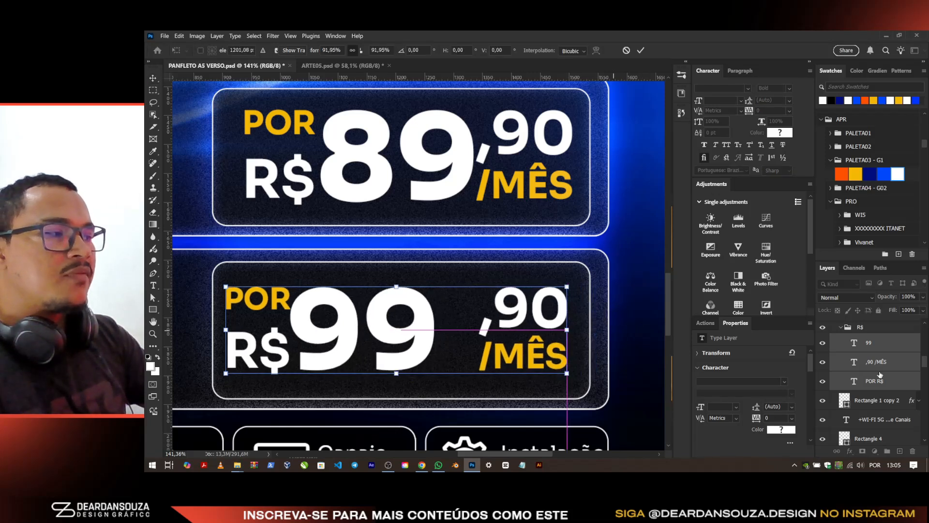
Step: Change the fifth plan's price number to 109 and shift the ",90 /MÊS" text right to clear it
{"action": "left_click", "coordinate": [871, 344]}
{"action": "double_click", "coordinate": [391, 337]}
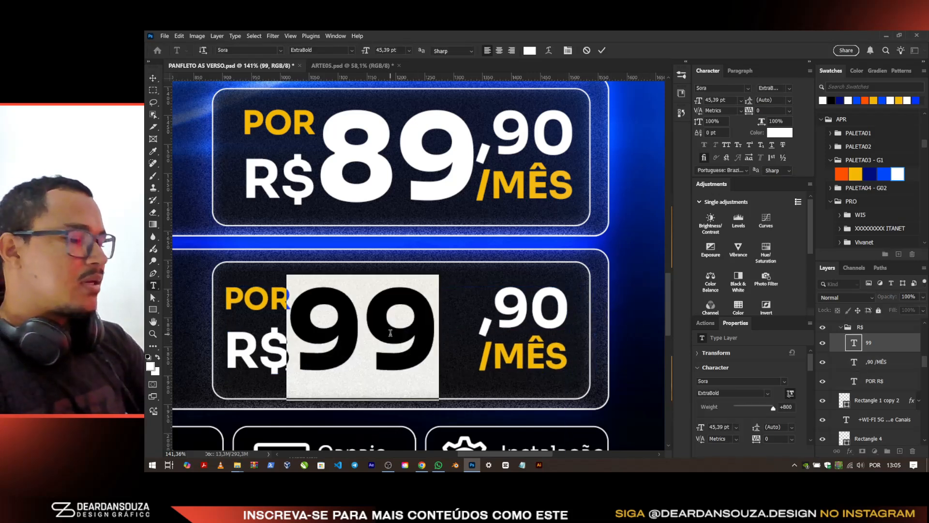
{"action": "type", "text": "109"}
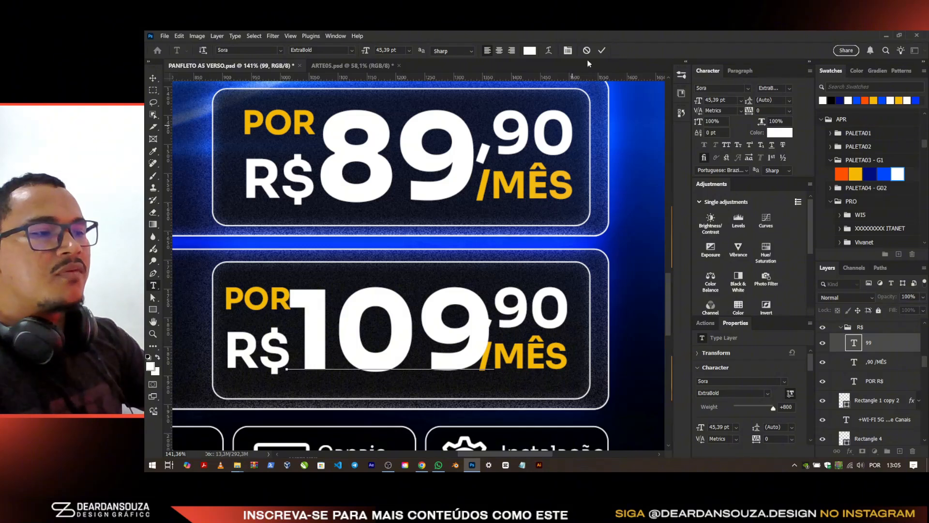
{"action": "left_click_drag", "start_coordinate": [525, 313], "coordinate": [539, 313]}
Step: Scale the fifth card's whole R$ price group down slightly to fit its box and nudge the "POR R$" text into place
{"action": "left_click", "coordinate": [864, 330]}
{"action": "key", "text": "ctrl+t"}
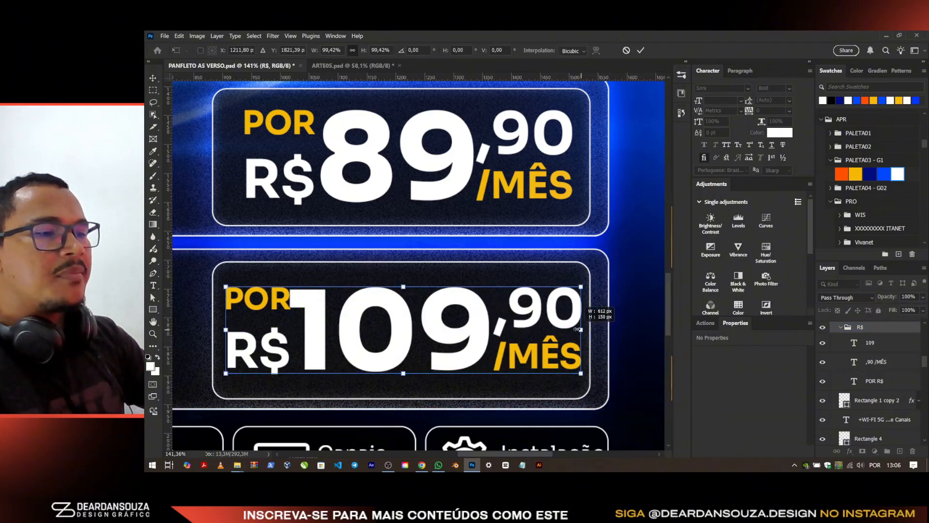
{"action": "left_click_drag", "start_coordinate": [593, 326], "coordinate": [588, 324]}
{"action": "key", "text": "Return"}
{"action": "left_click", "coordinate": [873, 380]}
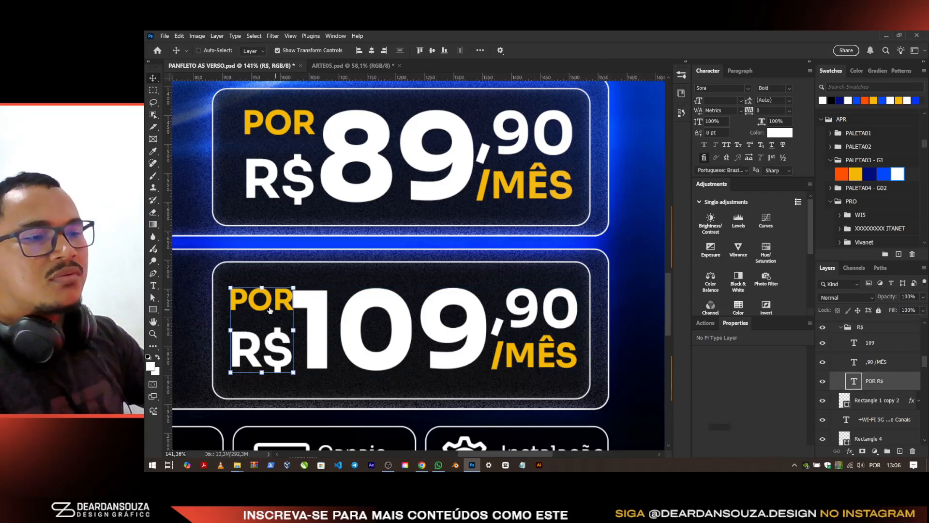
{"action": "scroll", "coordinate": [267, 306], "scroll_direction": "up", "scroll_amount": 2}
{"action": "left_click_drag", "start_coordinate": [266, 306], "coordinate": [266, 305]}
Step: Move the blue glow lying over the third plan card off it toward the flyer's left edge
{"action": "scroll", "coordinate": [414, 278], "scroll_direction": "down", "scroll_amount": 6}
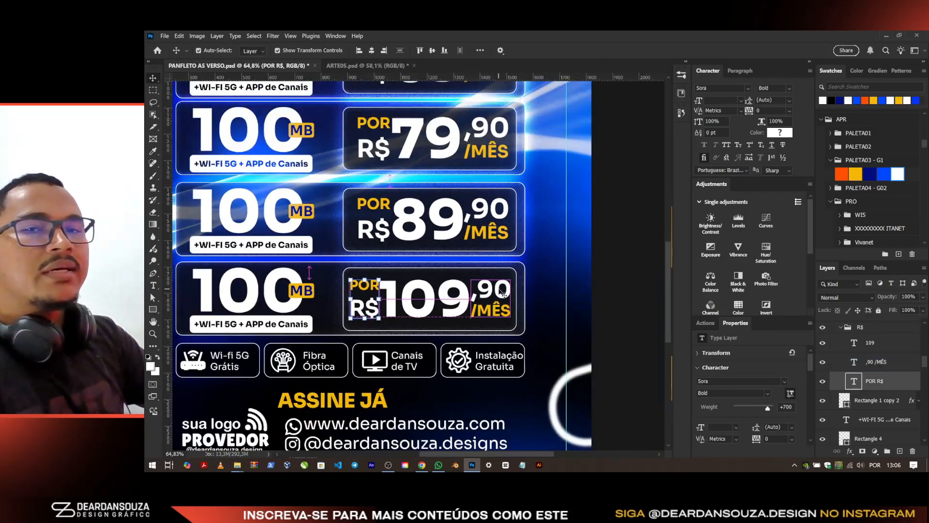
{"action": "scroll", "coordinate": [503, 293], "scroll_direction": "down", "scroll_amount": 2}
{"action": "left_click", "coordinate": [256, 223]}
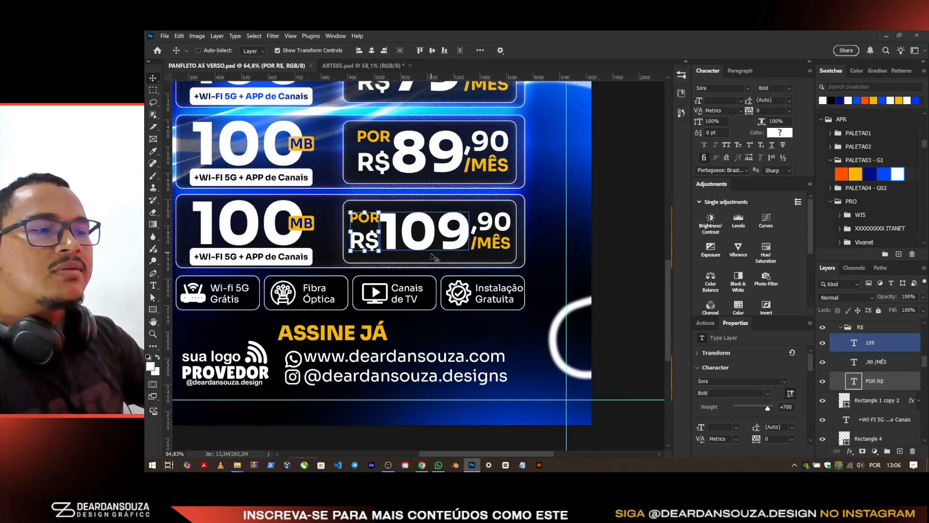
{"action": "scroll", "coordinate": [271, 225], "scroll_direction": "down", "scroll_amount": 5}
{"action": "scroll", "coordinate": [314, 217], "scroll_direction": "up", "scroll_amount": 2}
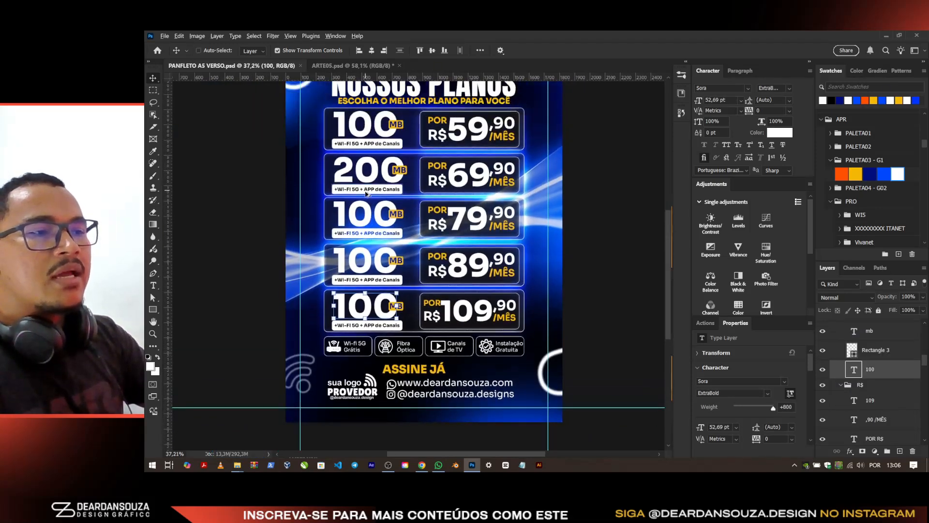
{"action": "scroll", "coordinate": [339, 208], "scroll_direction": "up", "scroll_amount": 1}
{"action": "left_click", "coordinate": [360, 212]}
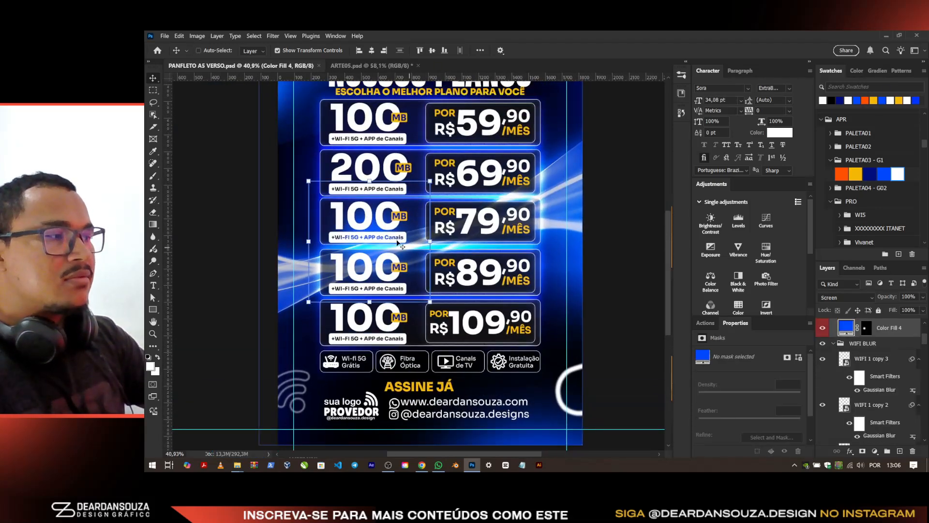
{"action": "left_click_drag", "start_coordinate": [306, 274], "coordinate": [258, 261]}
Step: Change the third plan card's speed to 300
{"action": "key", "text": "t"}
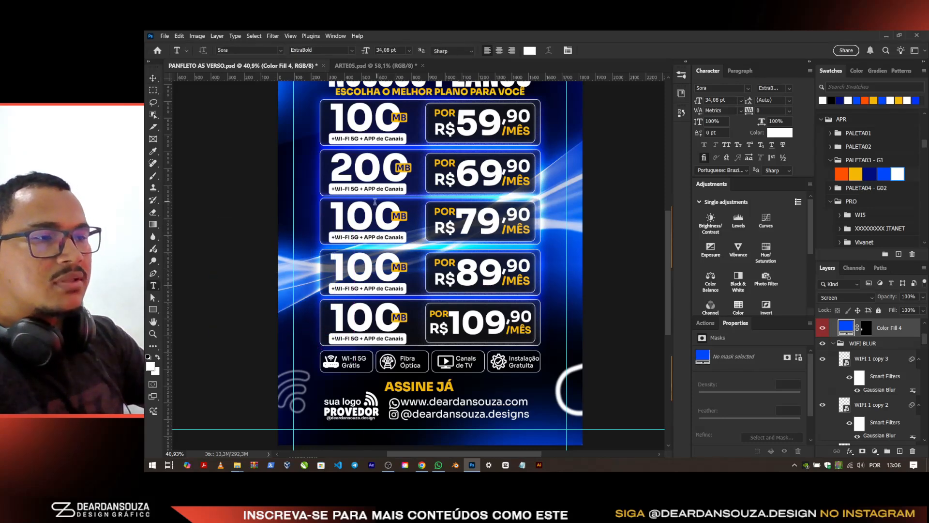
{"action": "left_click_drag", "start_coordinate": [345, 215], "coordinate": [309, 212]}
{"action": "type", "text": "3"}
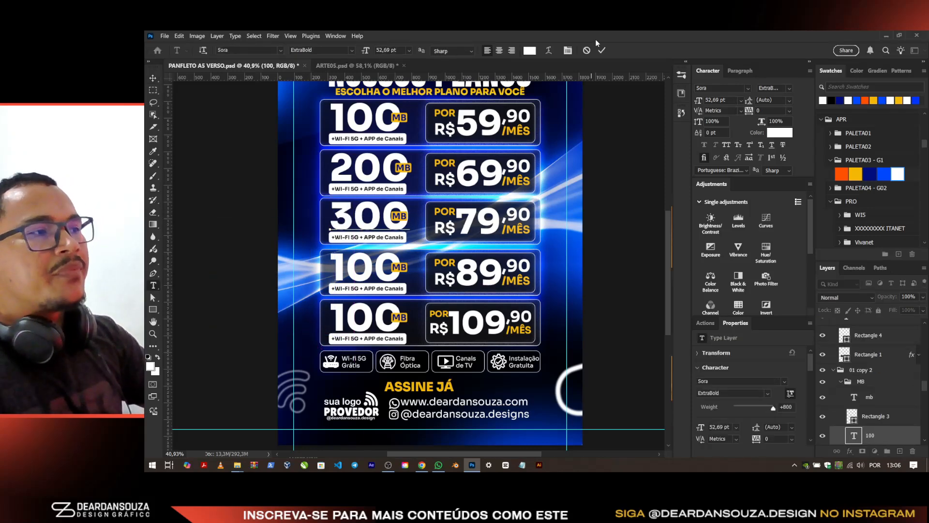
{"action": "key", "text": "ctrl+Return"}
Step: Shift the third card's MB text and yellow badge right to sit at the end of the 300
{"action": "scroll", "coordinate": [356, 217], "scroll_direction": "up", "scroll_amount": 2}
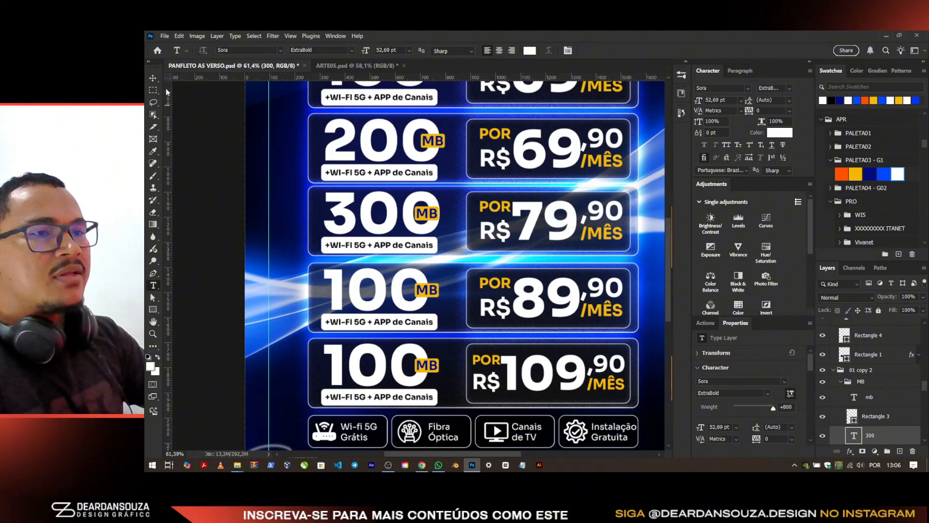
{"action": "key", "text": "v"}
{"action": "scroll", "coordinate": [880, 397], "scroll_direction": "up", "scroll_amount": 1}
{"action": "left_click", "coordinate": [883, 417]}
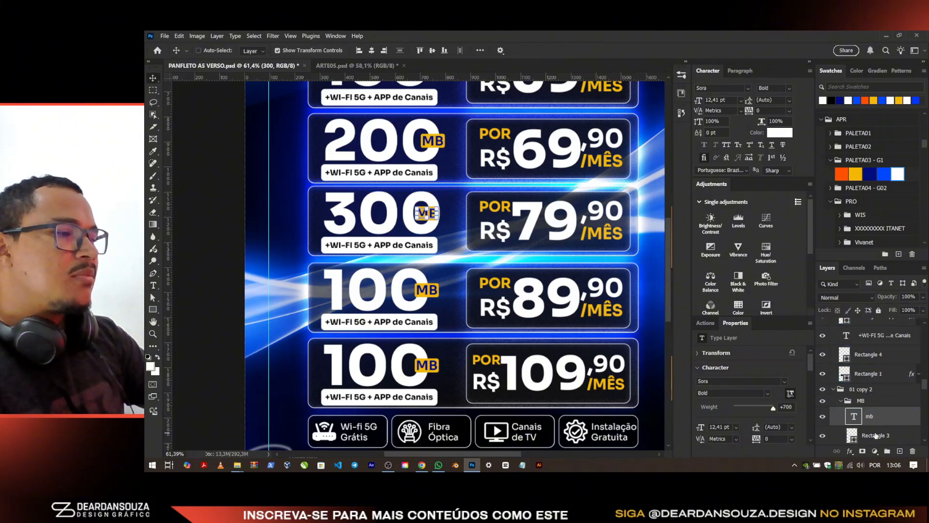
{"action": "left_click", "coordinate": [875, 435], "text": "shift"}
{"action": "scroll", "coordinate": [452, 231], "scroll_direction": "up", "scroll_amount": 3}
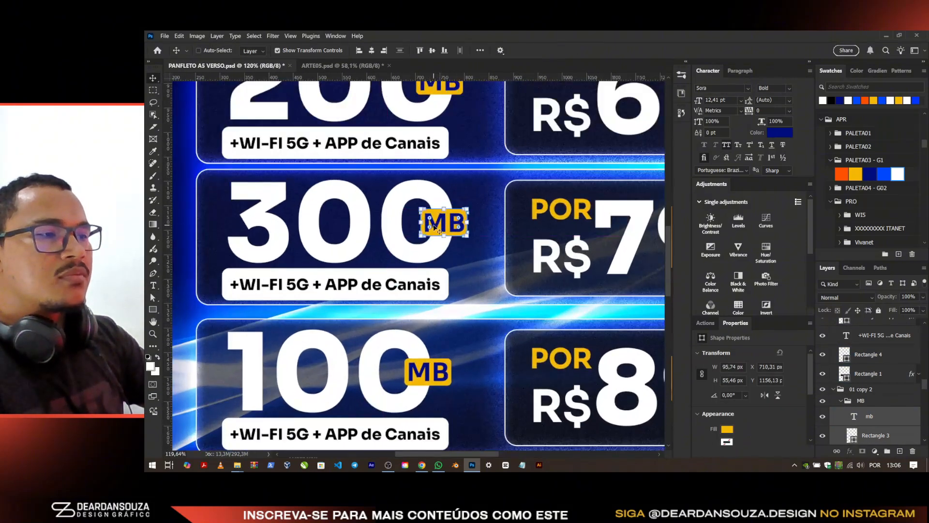
{"action": "scroll", "coordinate": [434, 228], "scroll_direction": "down", "scroll_amount": 1}
{"action": "left_click", "coordinate": [284, 316], "text": "ctrl"}
{"action": "double_click", "coordinate": [284, 316]}
{"action": "left_click_drag", "start_coordinate": [273, 306], "coordinate": [236, 306]}
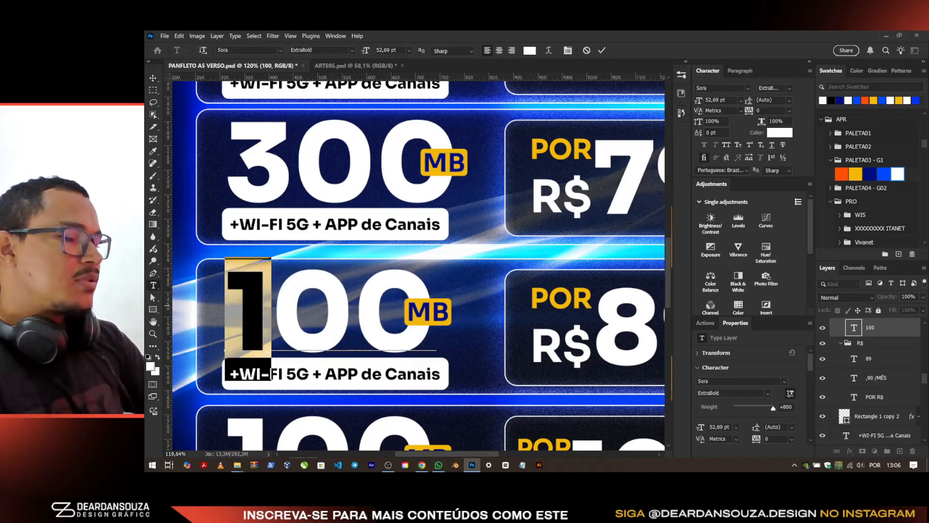
{"action": "scroll", "coordinate": [503, 268], "scroll_direction": "up", "scroll_amount": 4}
{"action": "scroll", "coordinate": [377, 341], "scroll_direction": "down", "scroll_amount": 4}
{"action": "left_click_drag", "start_coordinate": [259, 373], "coordinate": [145, 357]}
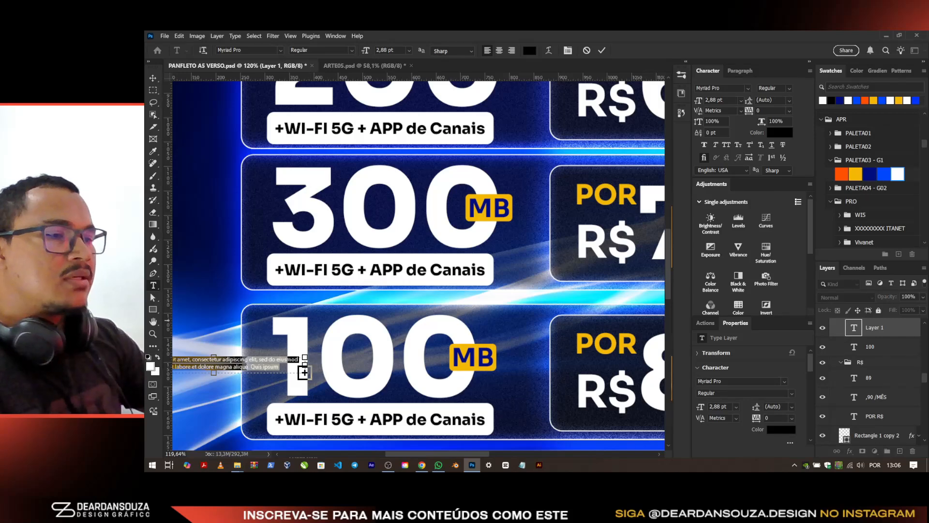
{"action": "left_click", "coordinate": [585, 51]}
{"action": "key", "text": "v"}
Step: Change the fourth plan card's speed to 200 and shift the number slightly left
{"action": "scroll", "coordinate": [323, 282], "scroll_direction": "down", "scroll_amount": 3}
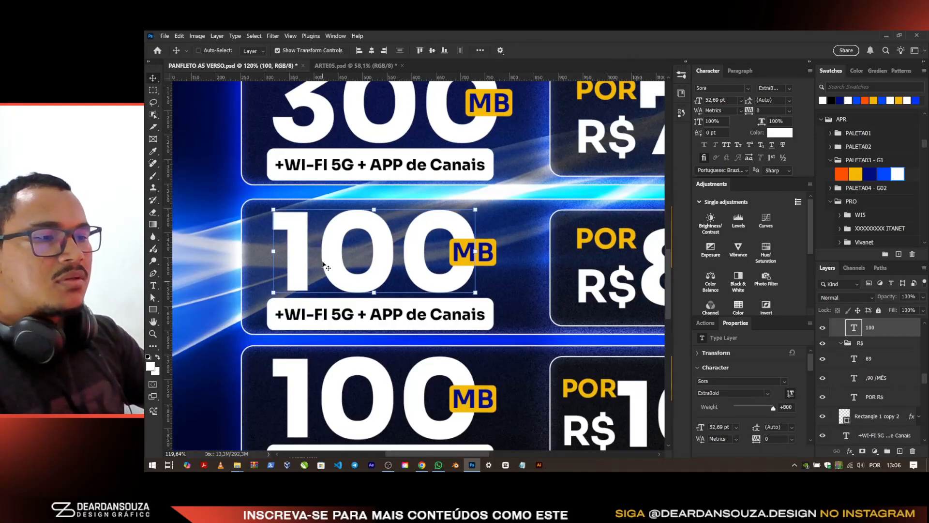
{"action": "key", "text": "t"}
{"action": "left_click_drag", "start_coordinate": [322, 247], "coordinate": [225, 229]}
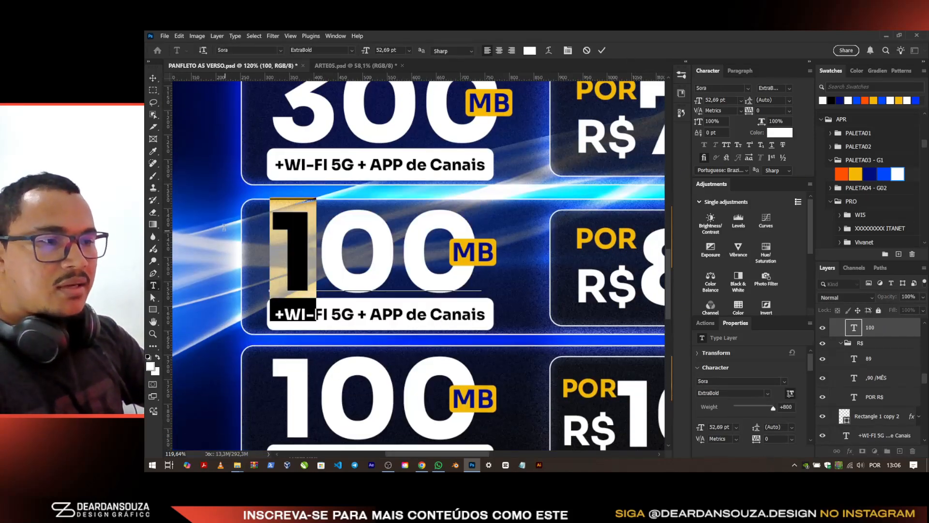
{"action": "type", "text": "2"}
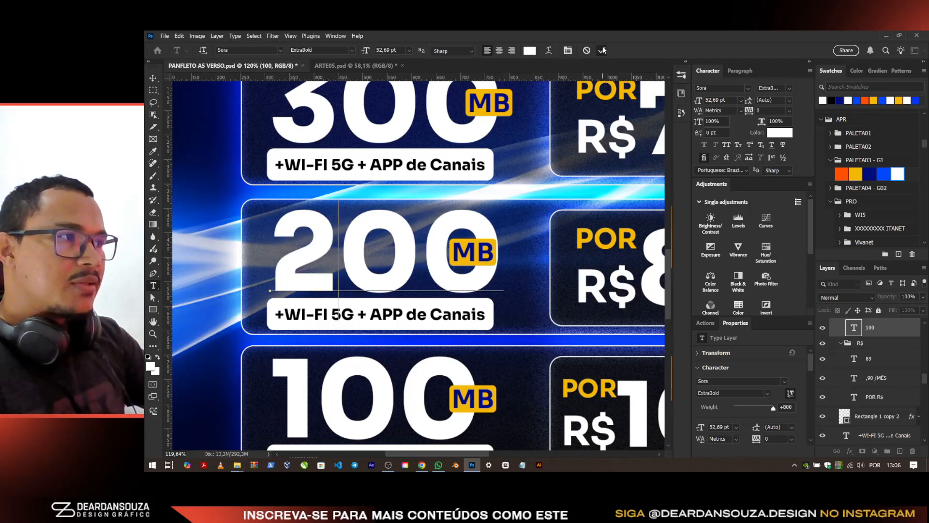
{"action": "left_click", "coordinate": [603, 50]}
{"action": "key", "text": "v"}
{"action": "left_click_drag", "start_coordinate": [354, 252], "coordinate": [347, 252]}
Step: Shift the fourth card's MB text and yellow badge slightly right toward the end of the speed number
{"action": "scroll", "coordinate": [892, 351], "scroll_direction": "up", "scroll_amount": 2}
{"action": "left_click", "coordinate": [894, 352]}
{"action": "left_click", "coordinate": [882, 383]}
{"action": "left_click", "coordinate": [883, 367], "text": "shift"}
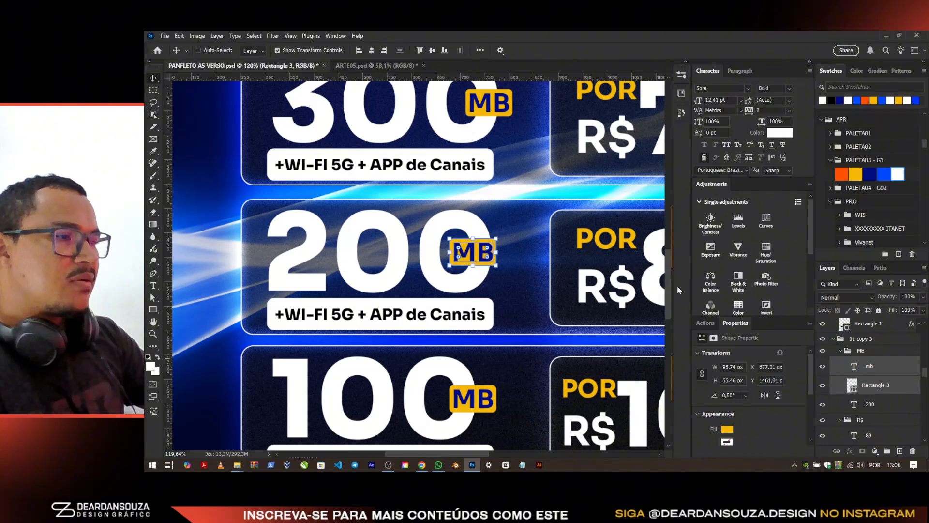
{"action": "scroll", "coordinate": [480, 258], "scroll_direction": "up", "scroll_amount": 4}
{"action": "left_click_drag", "start_coordinate": [480, 259], "coordinate": [489, 260]}
Step: Change the fifth plan card's speed to 500 and shift the number slightly left within its card
{"action": "scroll", "coordinate": [479, 242], "scroll_direction": "down", "scroll_amount": 7}
{"action": "scroll", "coordinate": [460, 227], "scroll_direction": "down", "scroll_amount": 3}
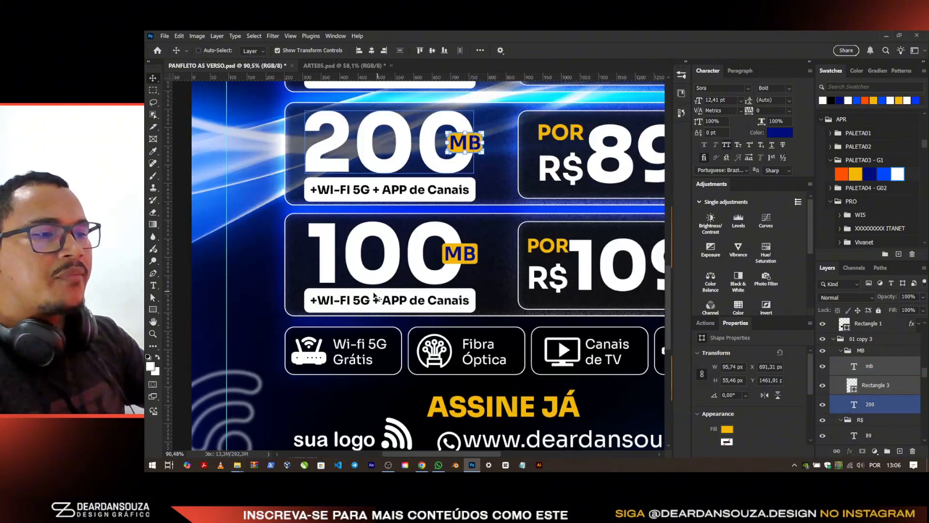
{"action": "left_click", "coordinate": [373, 264], "text": "ctrl"}
{"action": "double_click", "coordinate": [339, 237]}
{"action": "left_click_drag", "start_coordinate": [339, 239], "coordinate": [283, 253]}
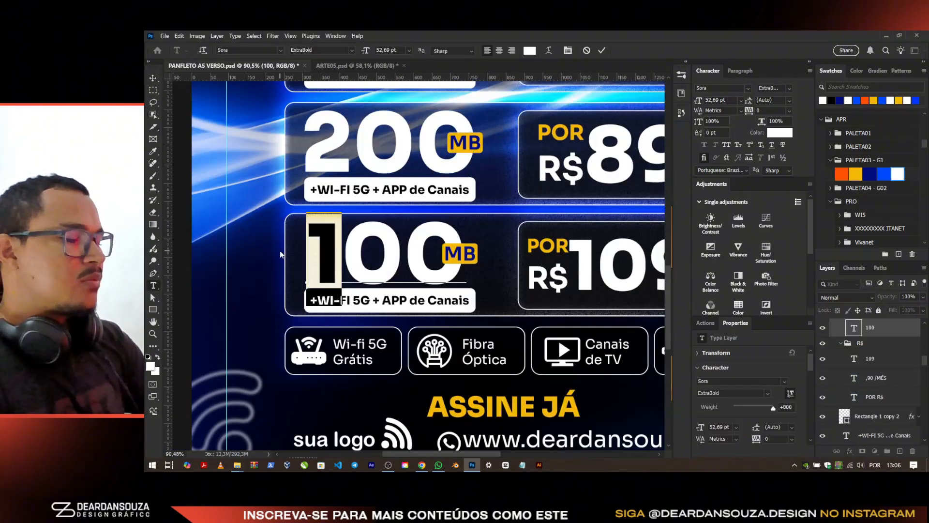
{"action": "type", "text": "5"}
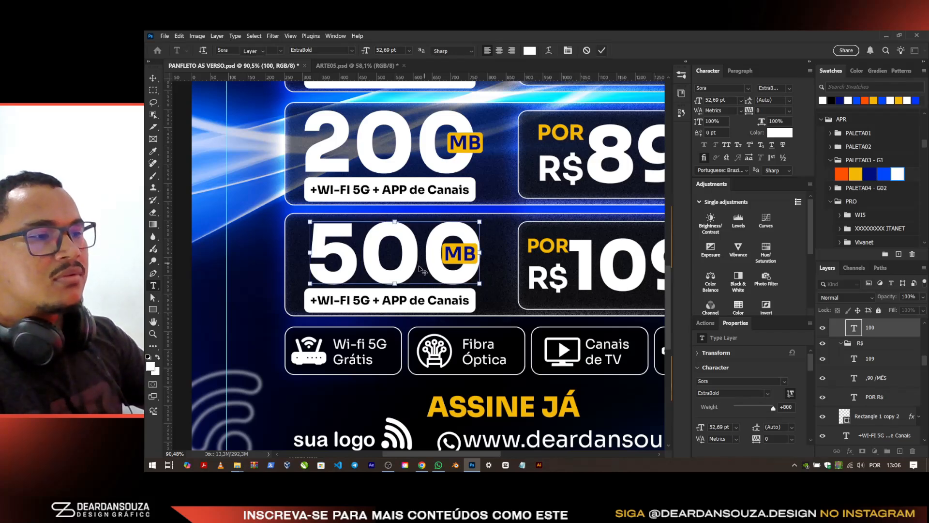
{"action": "key", "text": "ctrl+Return"}
{"action": "left_click_drag", "start_coordinate": [377, 268], "coordinate": [368, 268]}
Step: Change the fourth plan card's speed to 400
{"action": "left_click", "coordinate": [370, 132], "text": "ctrl"}
{"action": "double_click", "coordinate": [369, 132]}
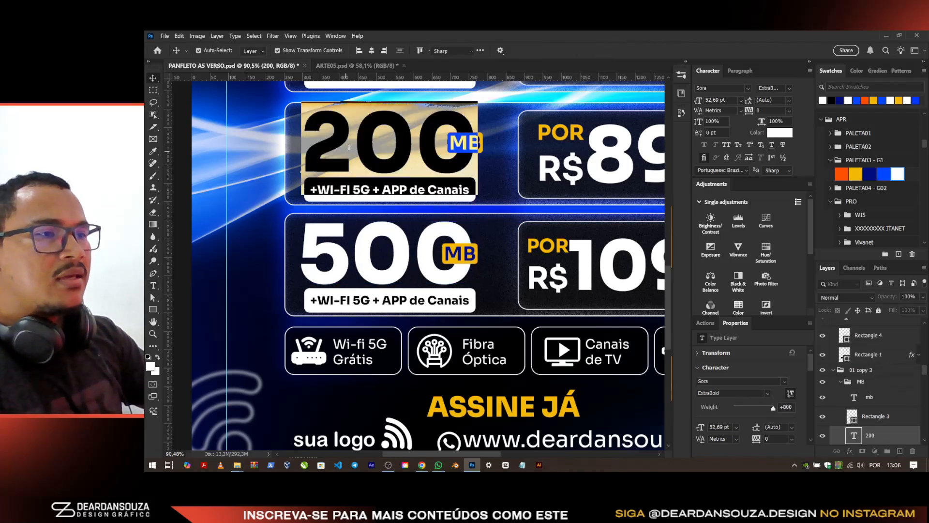
{"action": "left_click_drag", "start_coordinate": [357, 136], "coordinate": [303, 131]}
{"action": "type", "text": "4"}
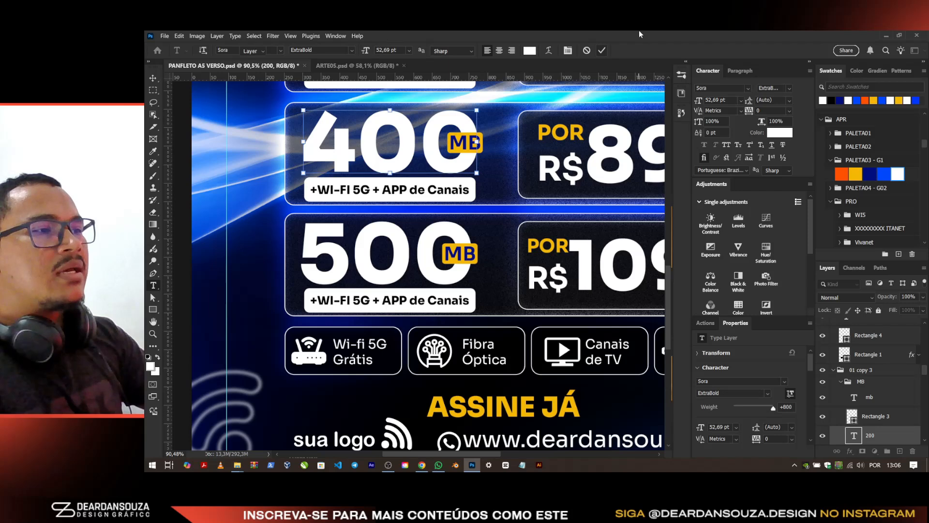
{"action": "key", "text": "ctrl+Return"}
Step: Try tightening the tracking of the fourth card's 400 to -50 and repositioning the number
{"action": "scroll", "coordinate": [484, 207], "scroll_direction": "up", "scroll_amount": 2}
{"action": "left_click_drag", "start_coordinate": [445, 189], "coordinate": [457, 192]}
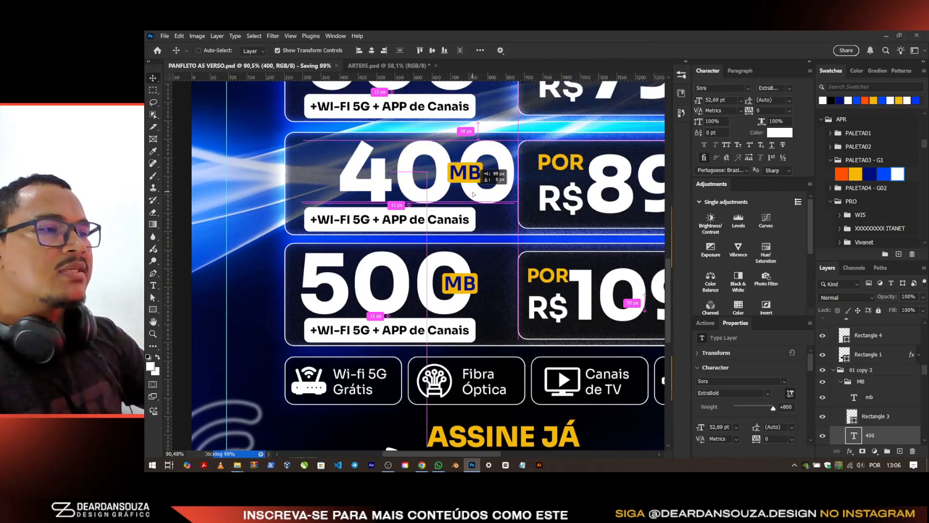
{"action": "left_click", "coordinate": [790, 111]}
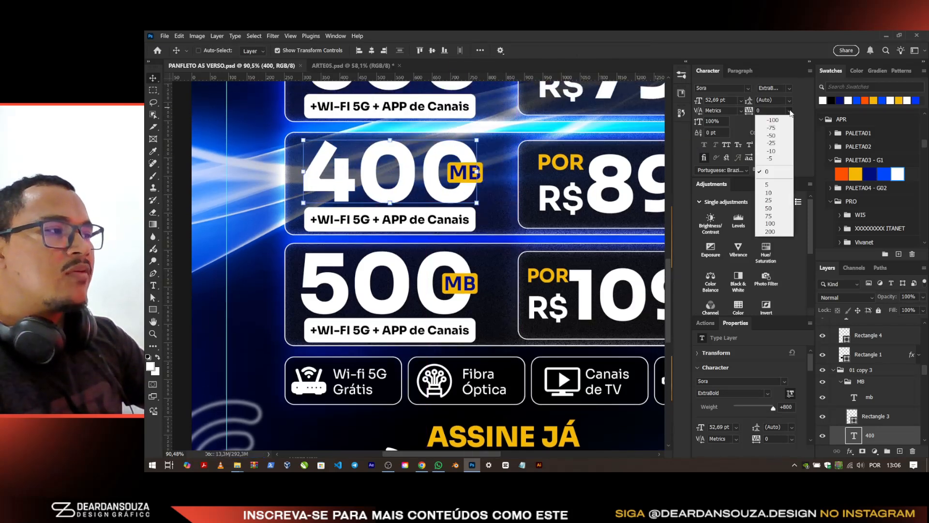
{"action": "left_click", "coordinate": [784, 136]}
{"action": "scroll", "coordinate": [381, 176], "scroll_direction": "up", "scroll_amount": 3}
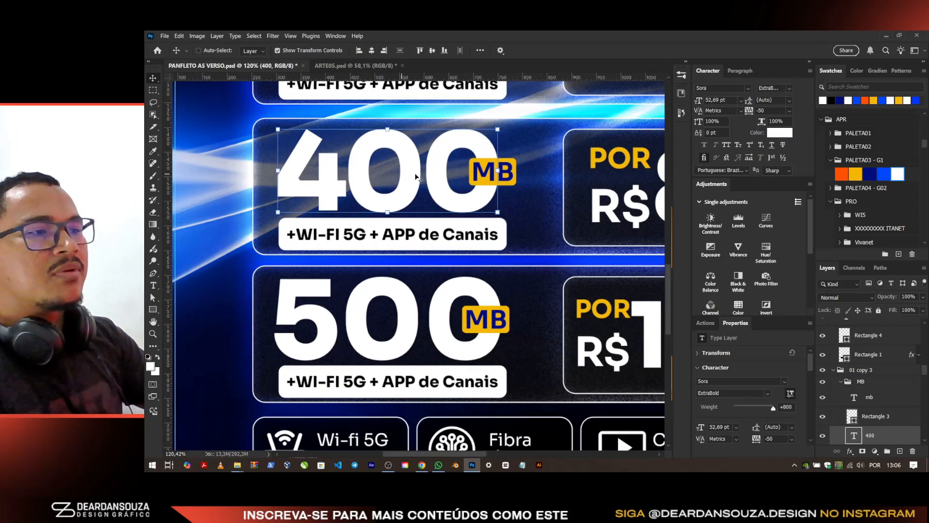
{"action": "left_click_drag", "start_coordinate": [425, 172], "coordinate": [461, 178]}
Step: Shift the fourth card's MB text and yellow badge right so they sit at the end of the 400
{"action": "left_click", "coordinate": [489, 172]}
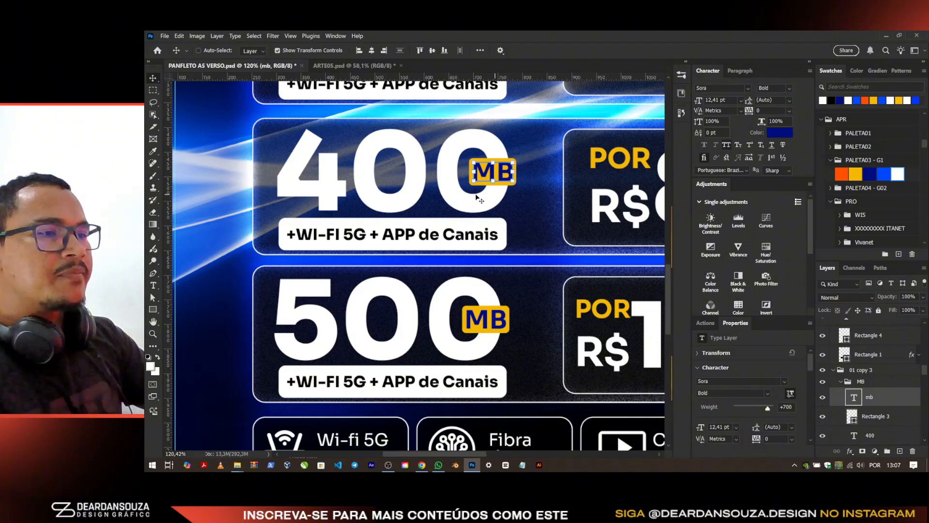
{"action": "left_click", "coordinate": [876, 418]}
{"action": "left_click_drag", "start_coordinate": [488, 282], "coordinate": [484, 304]}
{"action": "left_click", "coordinate": [888, 402], "text": "ctrl"}
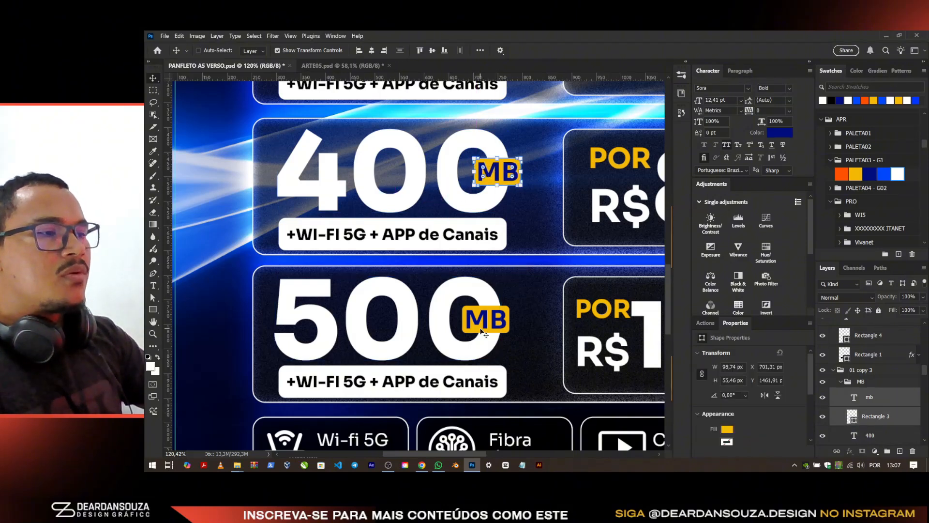
Step: Nudge the fifth card's MB text and yellow badge slightly right along the 500 and save the flyer
{"action": "left_click", "coordinate": [490, 318]}
{"action": "left_click", "coordinate": [890, 349], "text": "ctrl"}
{"action": "left_click", "coordinate": [889, 349], "text": "ctrl"}
{"action": "left_click_drag", "start_coordinate": [535, 357], "coordinate": [540, 358]}
{"action": "scroll", "coordinate": [306, 324], "scroll_direction": "down", "scroll_amount": 4}
{"action": "scroll", "coordinate": [305, 321], "scroll_direction": "down", "scroll_amount": 5}
{"action": "key", "text": "ctrl+s"}
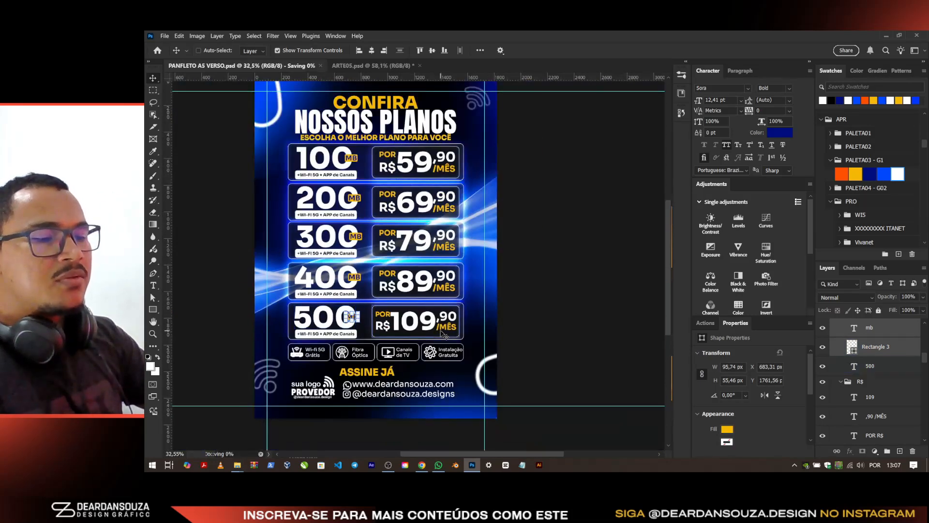
Step: Close ARTE05.psd without saving its changes
{"action": "left_click", "coordinate": [332, 66]}
{"action": "left_click", "coordinate": [272, 65]}
{"action": "left_click", "coordinate": [381, 65]}
{"action": "left_click", "coordinate": [390, 65]}
{"action": "left_click", "coordinate": [552, 199]}
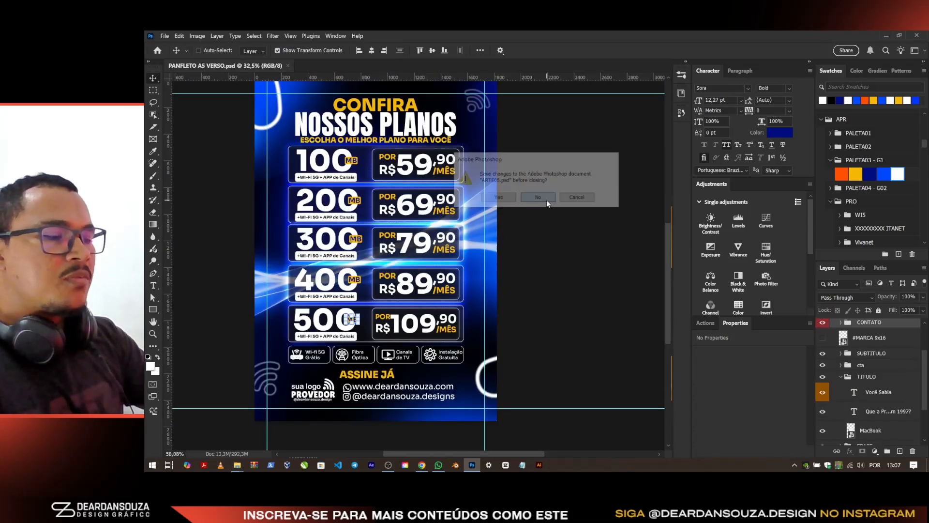
Step: Open PANFLETO A5 FRENTE.psd and arrange it side by side with PANFLETO A5 VERSO.psd in a 2-up vertical layout
{"action": "key", "text": "ctrl+o"}
{"action": "double_click", "coordinate": [358, 99]}
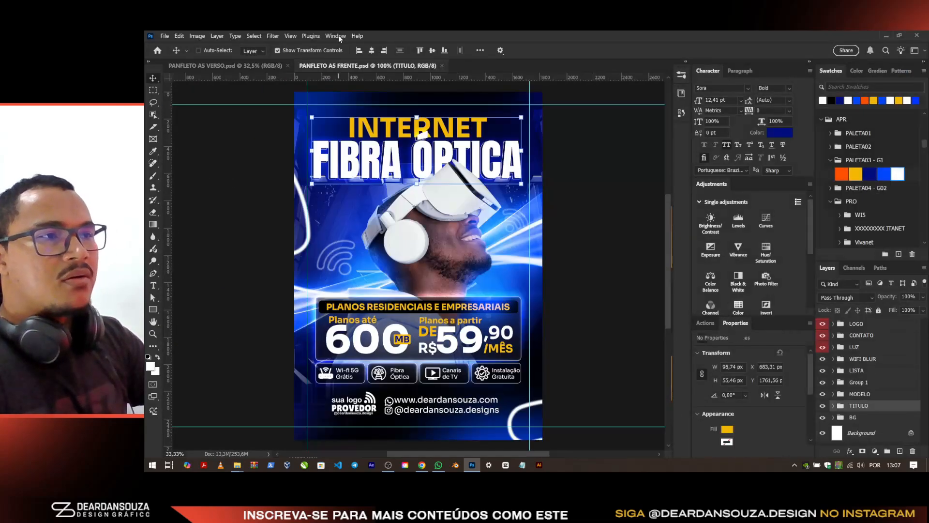
{"action": "left_click", "coordinate": [339, 37]}
{"action": "mouse_move", "coordinate": [378, 57]}
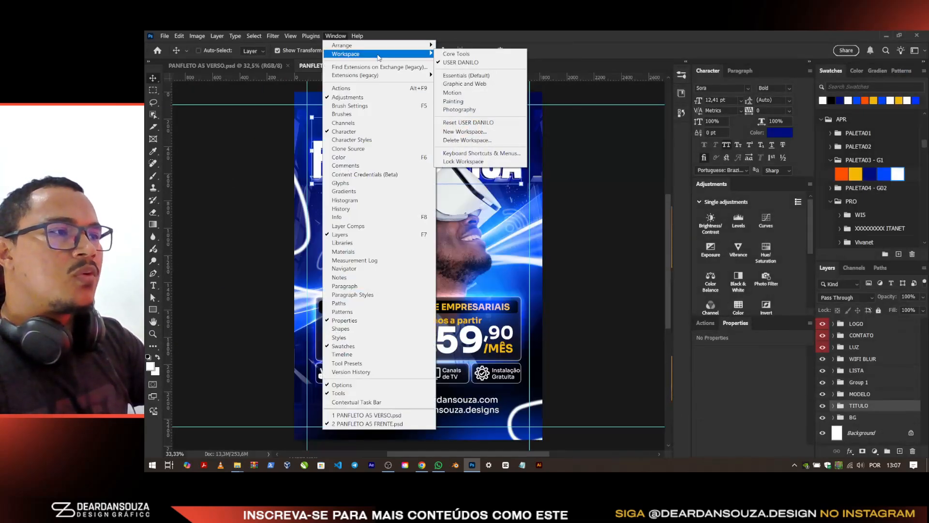
{"action": "left_click", "coordinate": [465, 71]}
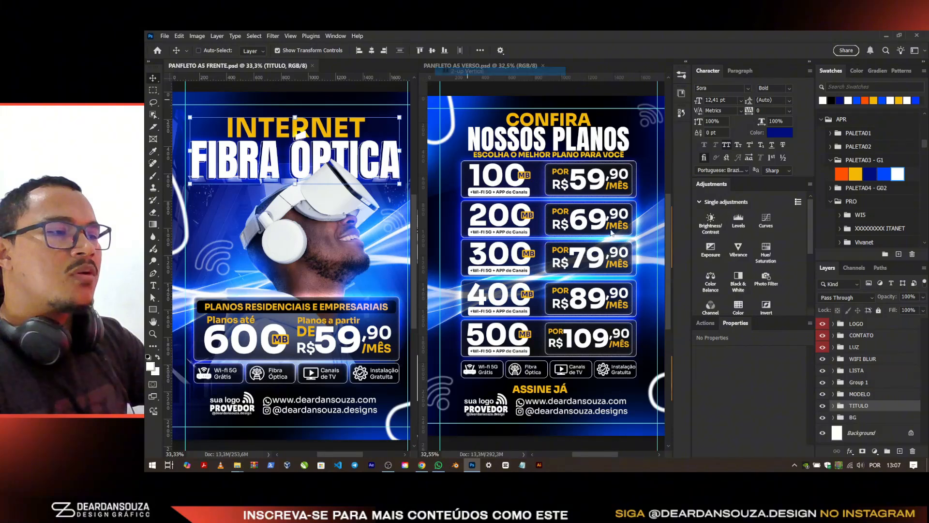
Step: Widen the canvas area by collapsing the adjustment and properties panels, and hide the guides in both flyer documents
{"action": "left_click", "coordinate": [809, 62]}
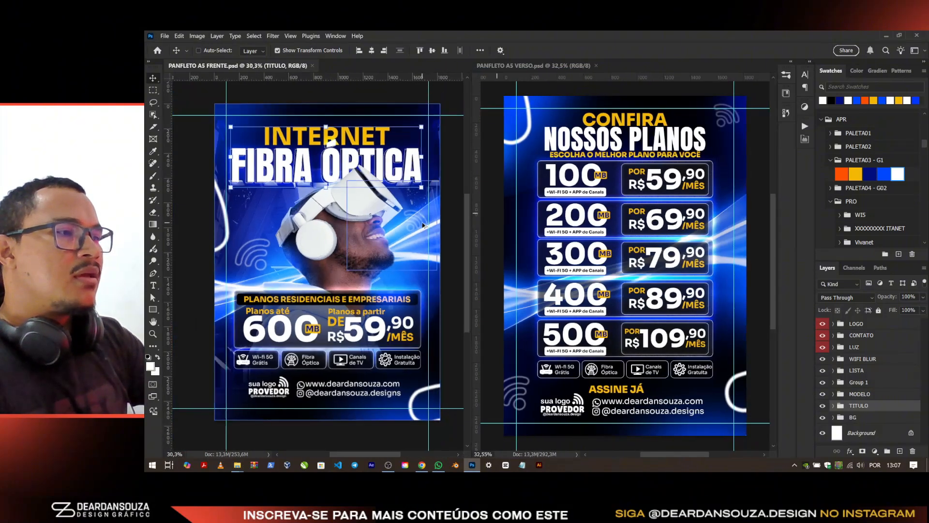
{"action": "scroll", "coordinate": [448, 273], "scroll_direction": "up", "scroll_amount": 1}
{"action": "left_click", "coordinate": [876, 371]}
{"action": "key", "text": "ctrl+h"}
{"action": "left_click", "coordinate": [765, 357]}
{"action": "key", "text": "ctrl+h"}
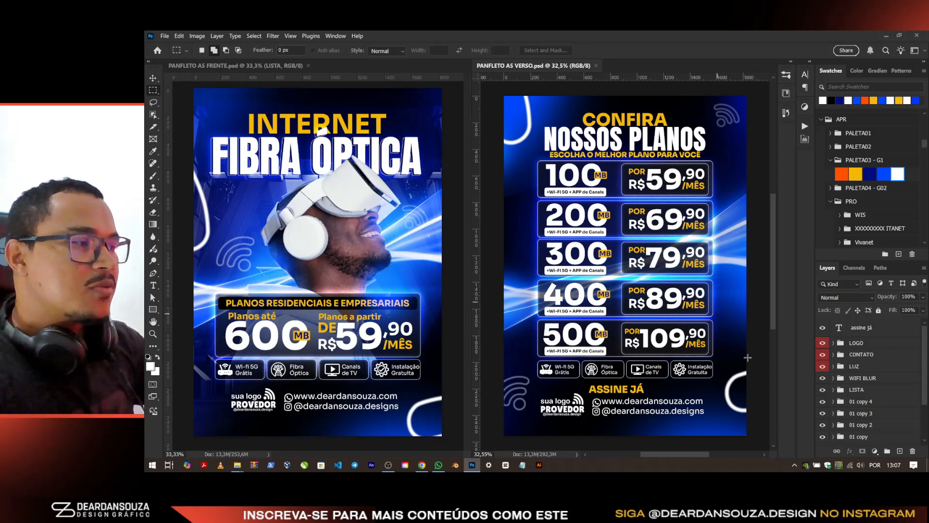
Step: Distribute the five plan card groups, 01 through 01 copy 4, with even vertical spacing and save the VERSO flyer
{"action": "left_click", "coordinate": [863, 402]}
{"action": "scroll", "coordinate": [863, 404], "scroll_direction": "down", "scroll_amount": 2}
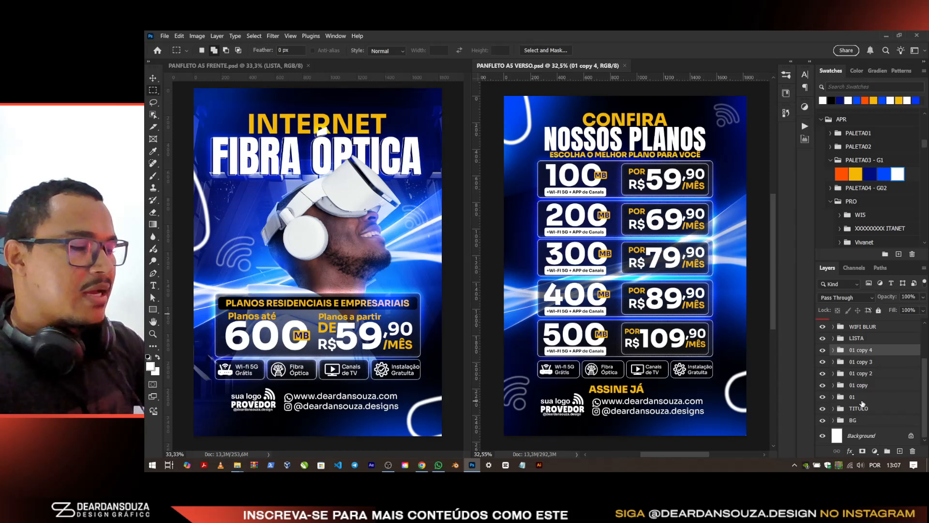
{"action": "key", "text": "v"}
{"action": "key", "text": "ctrl+semicolon"}
{"action": "left_click", "coordinate": [865, 385]}
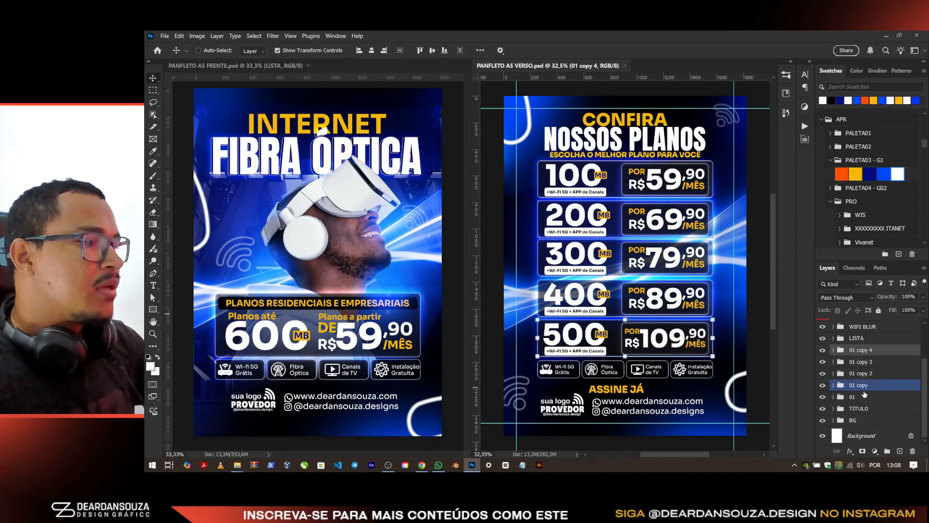
{"action": "left_click", "coordinate": [864, 397], "text": "shift"}
{"action": "left_click", "coordinate": [403, 50]}
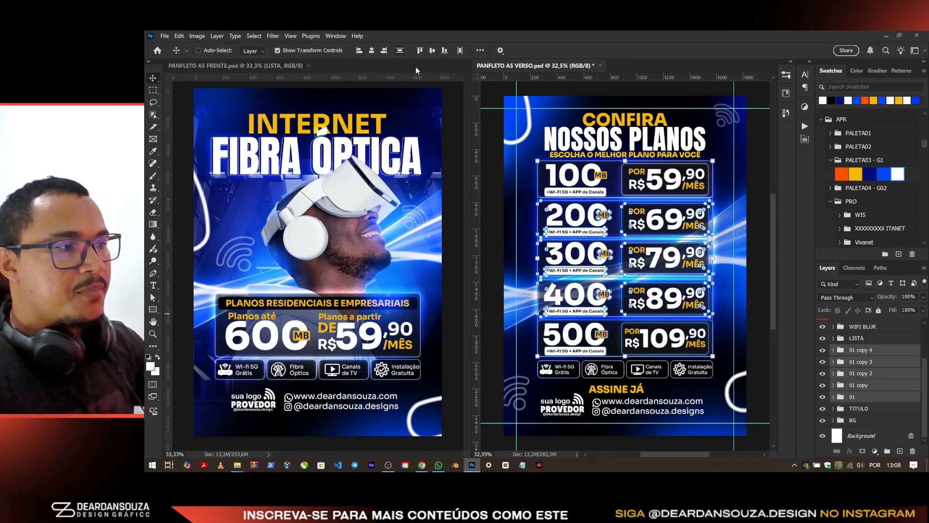
{"action": "key", "text": "ctrl+s"}
Step: Find the light-effect layer in the VERSO flyer's BG group and compare the design with it hidden and shown
{"action": "left_click", "coordinate": [878, 329]}
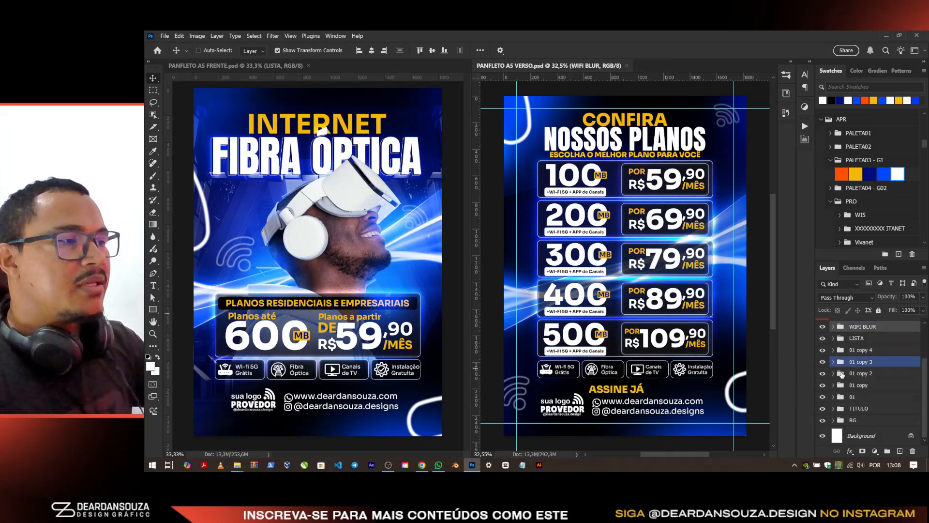
{"action": "left_click", "coordinate": [743, 209], "text": "ctrl"}
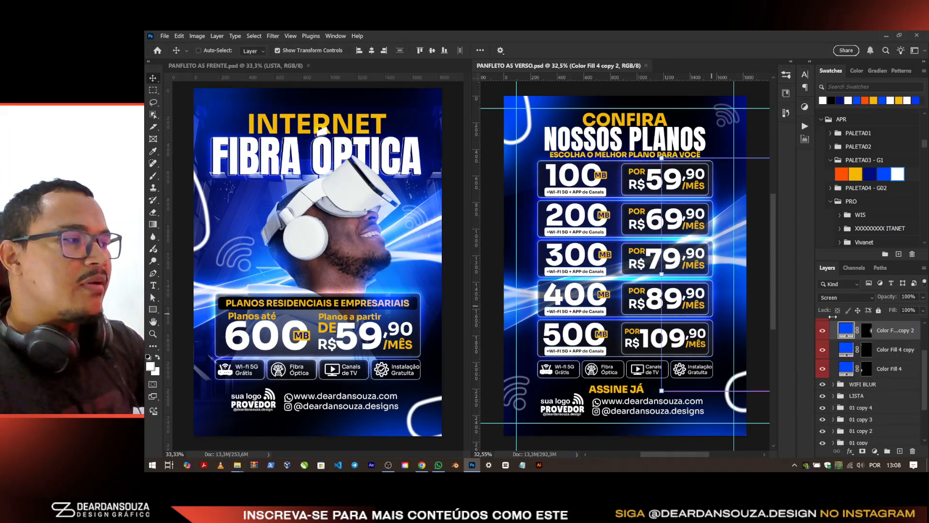
{"action": "scroll", "coordinate": [866, 377], "scroll_direction": "down", "scroll_amount": 3}
{"action": "left_click", "coordinate": [835, 420]}
{"action": "left_click", "coordinate": [835, 420]}
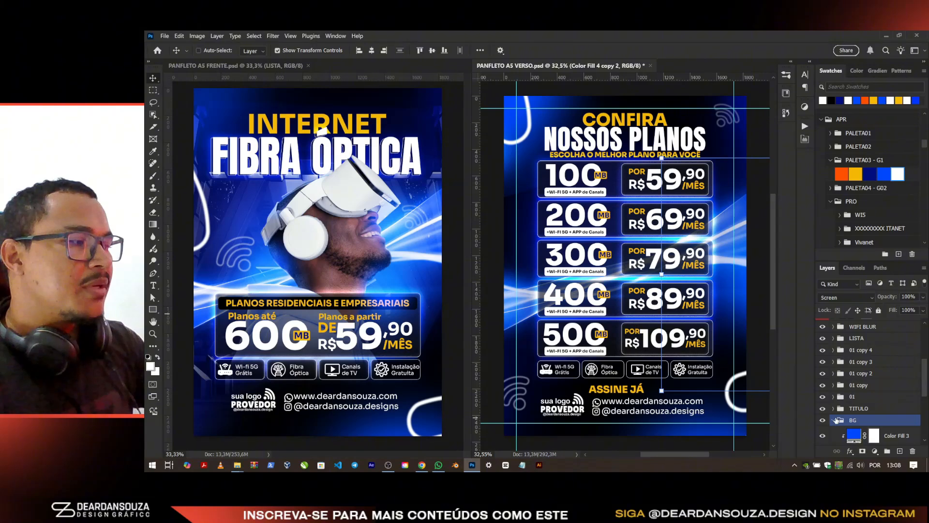
{"action": "scroll", "coordinate": [844, 401], "scroll_direction": "down", "scroll_amount": 5}
{"action": "left_click", "coordinate": [825, 324]}
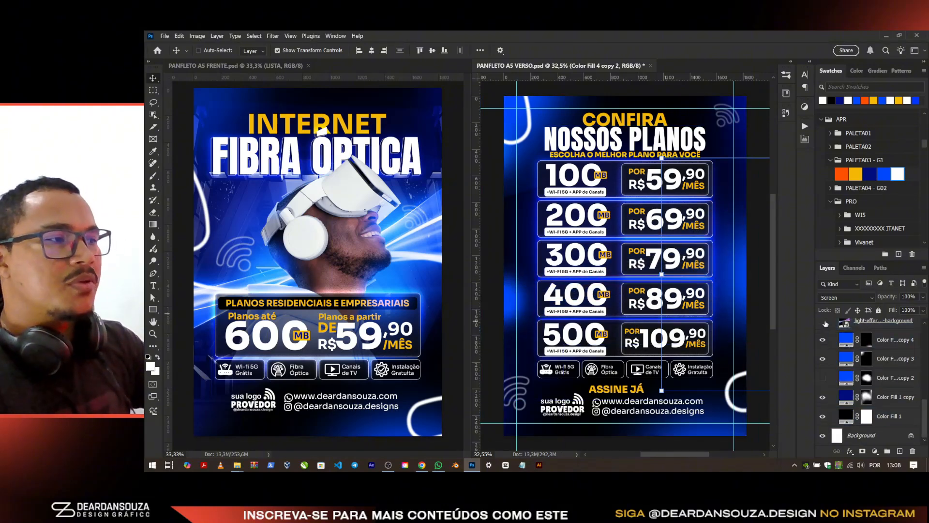
{"action": "left_click", "coordinate": [823, 323]}
Step: Set the BG group's light-effect layer to 72% opacity and save the VERSO flyer
{"action": "left_click", "coordinate": [871, 322]}
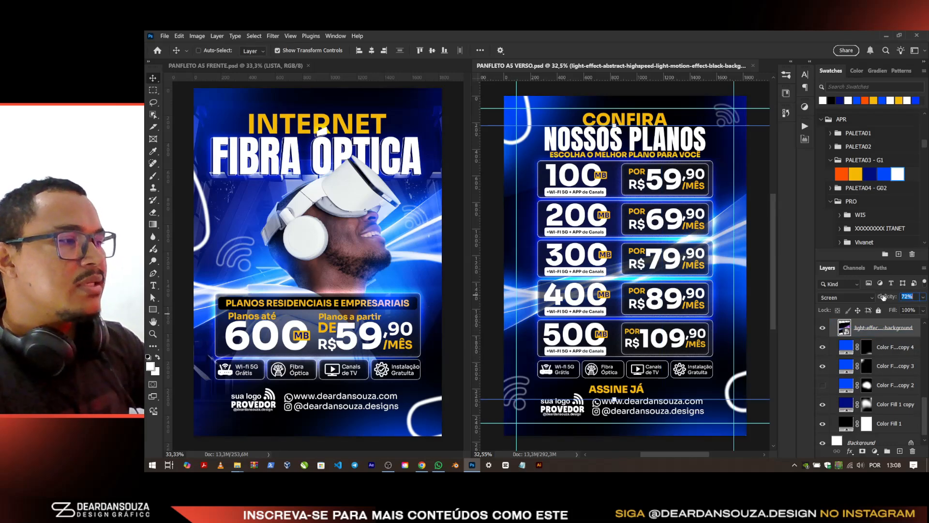
{"action": "left_click", "coordinate": [885, 367]}
{"action": "key", "text": "ctrl+s"}
{"action": "left_click", "coordinate": [153, 90]}
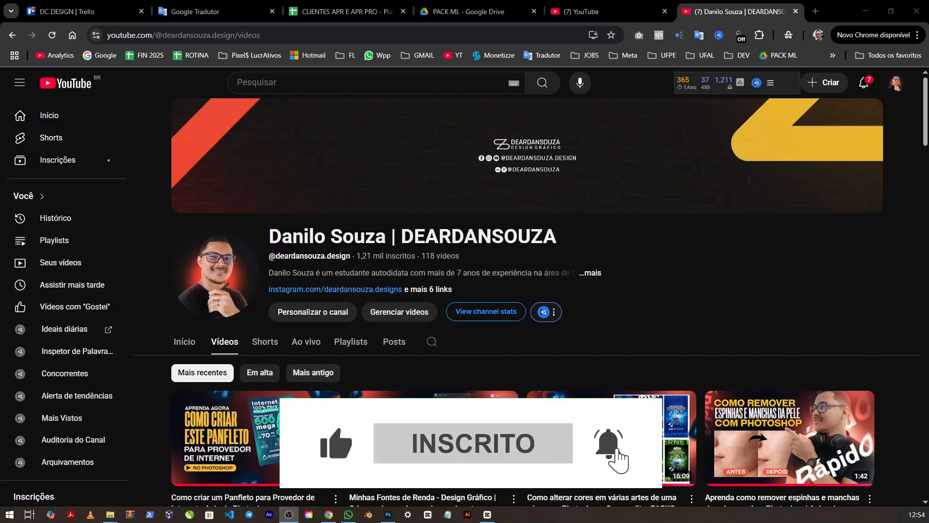
{"action": "scroll", "coordinate": [926, 128], "scroll_direction": "down", "scroll_amount": 2}
{"action": "scroll", "coordinate": [926, 128], "scroll_direction": "down", "scroll_amount": 7}
{"action": "scroll", "coordinate": [522, 300], "scroll_direction": "down", "scroll_amount": 7}
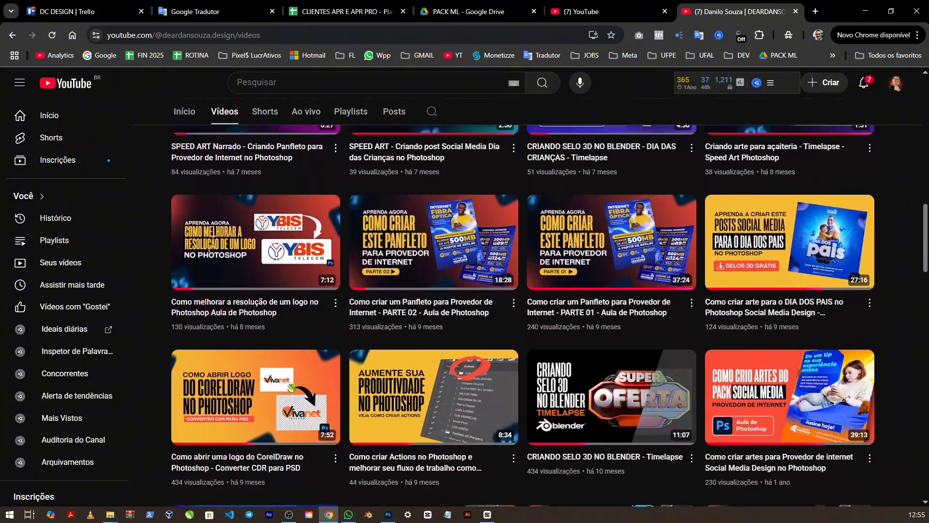
{"action": "scroll", "coordinate": [523, 300], "scroll_direction": "down", "scroll_amount": 10}
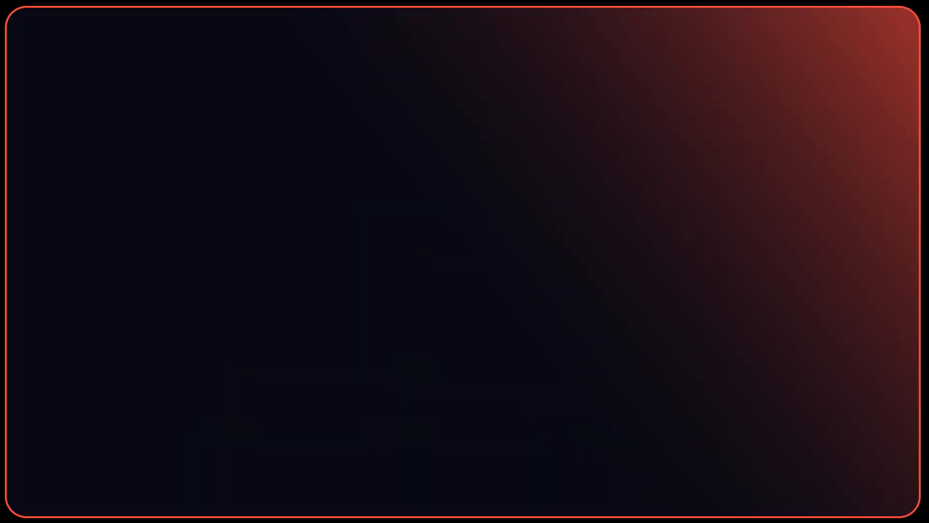